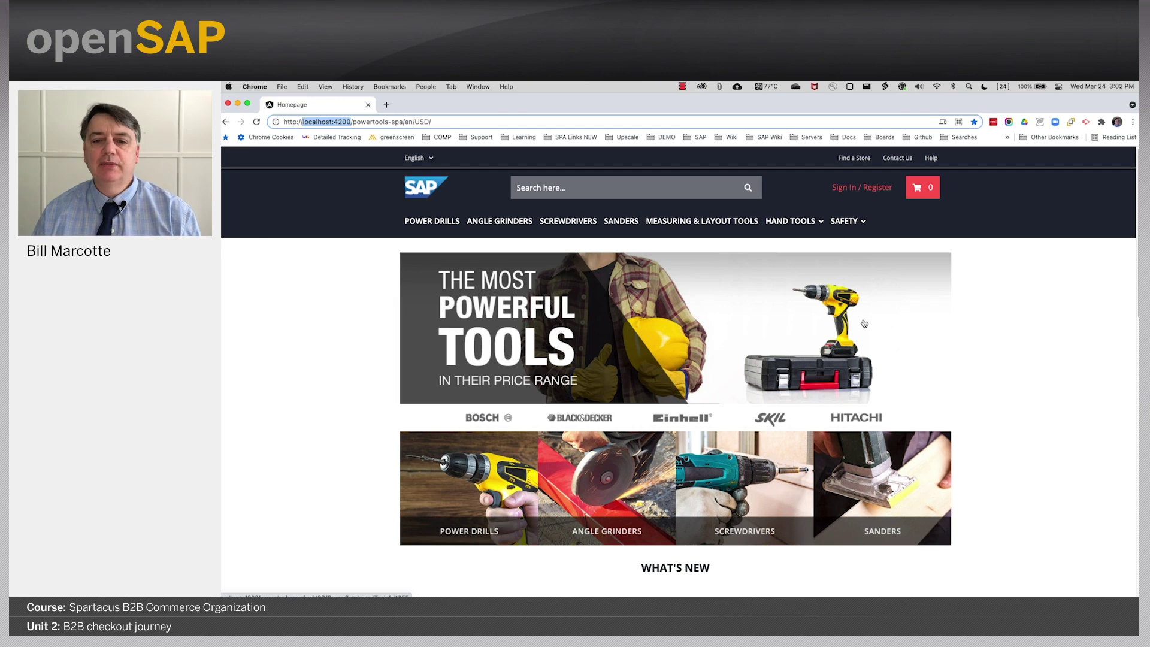
# Sign in to the Powertools storefront with the B2B buyer's e-mail and password.
pyautogui.click(997, 279)
pyautogui.click(860, 189)
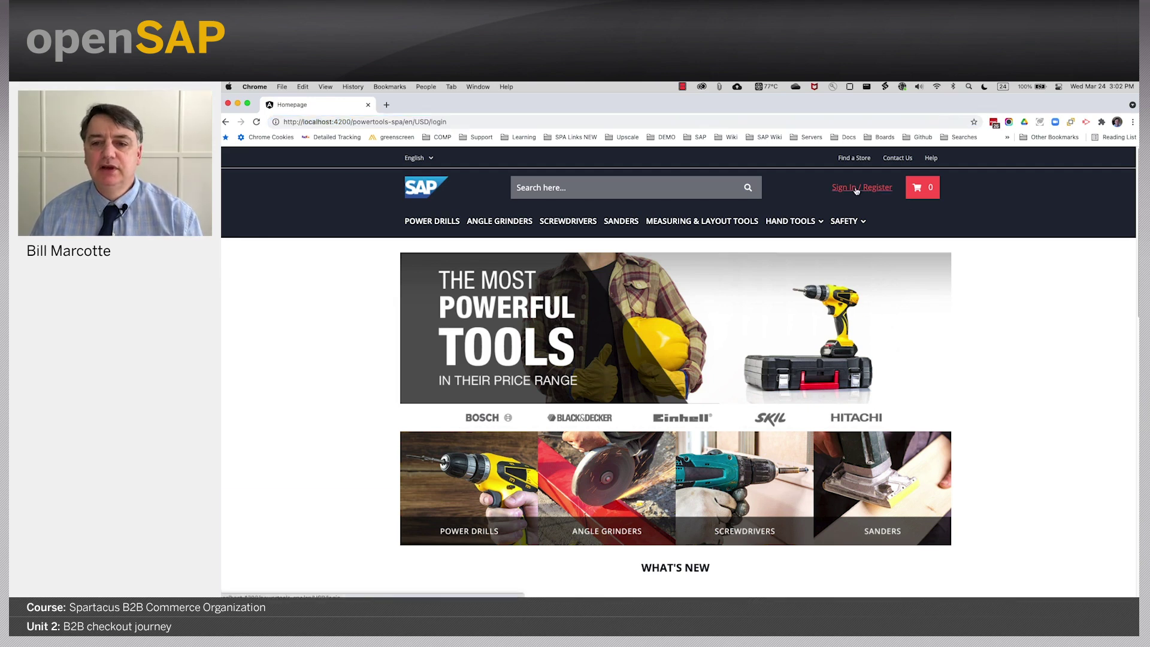
pyautogui.click(638, 329)
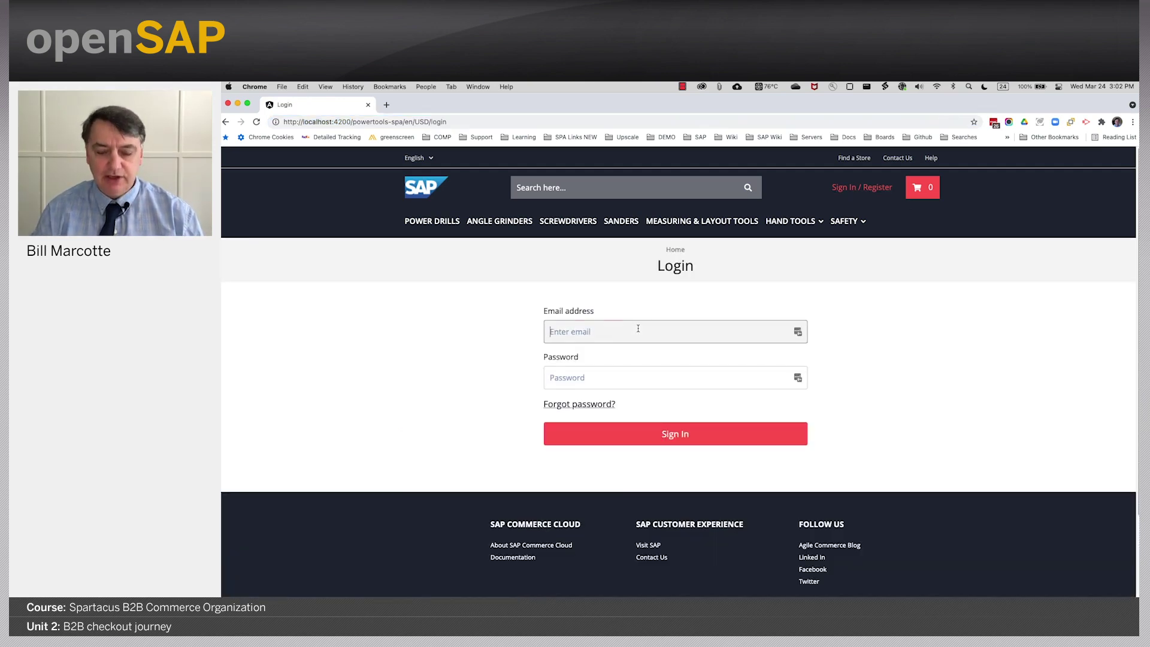
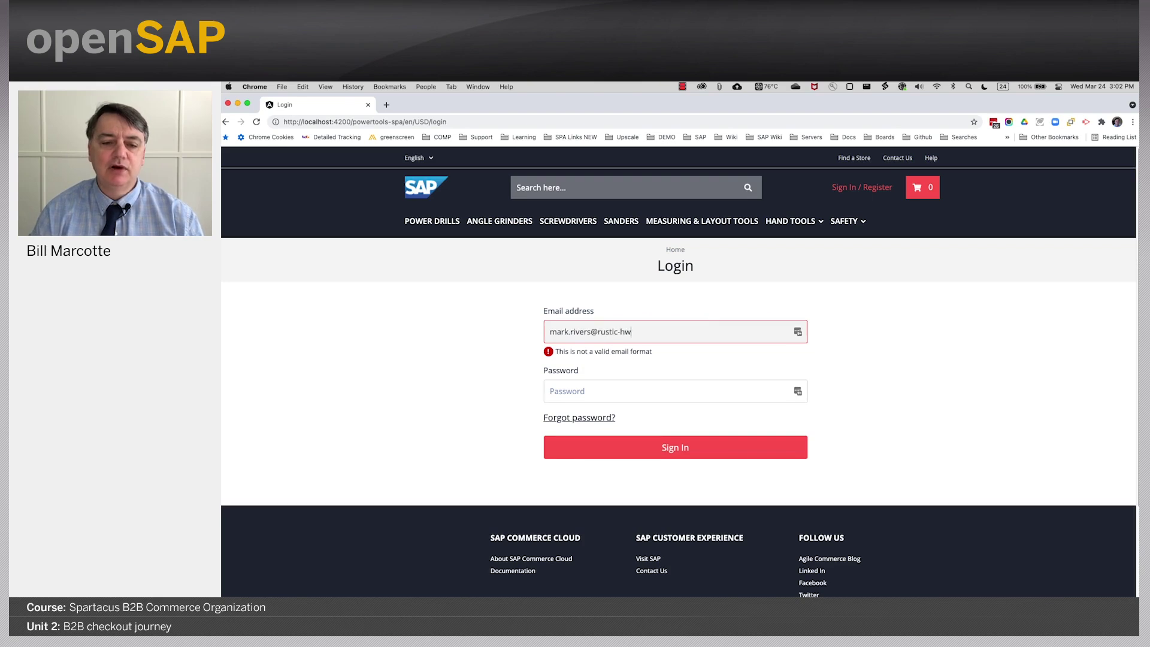
pyautogui.press('Tab')
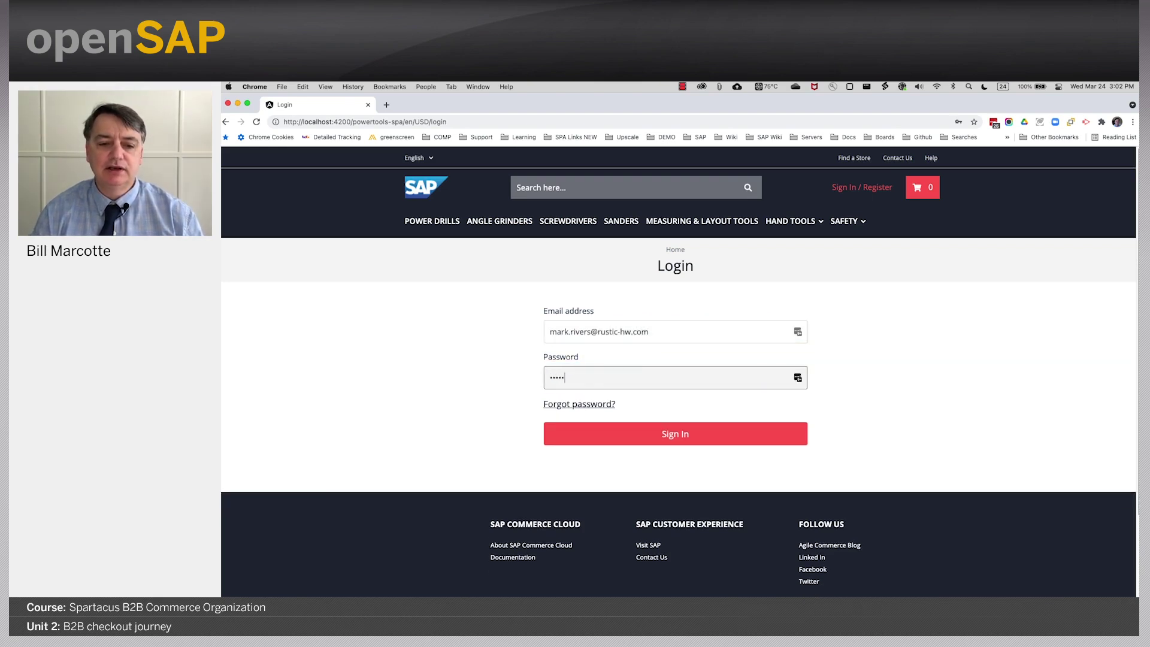
pyautogui.press('Return')
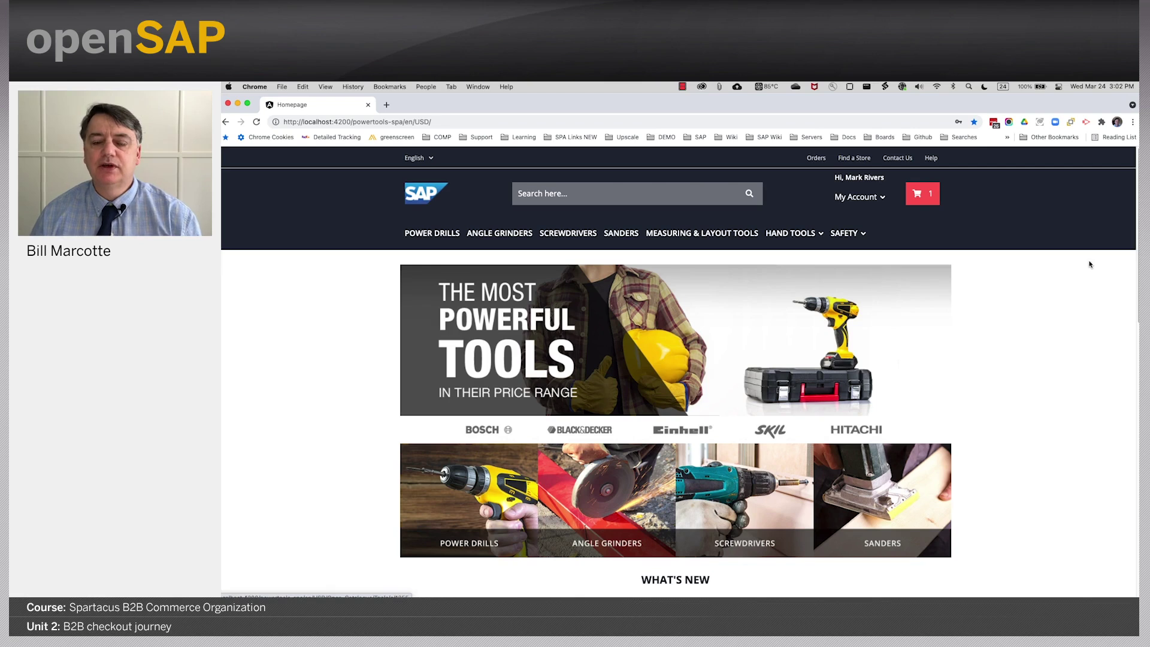
pyautogui.click(869, 197)
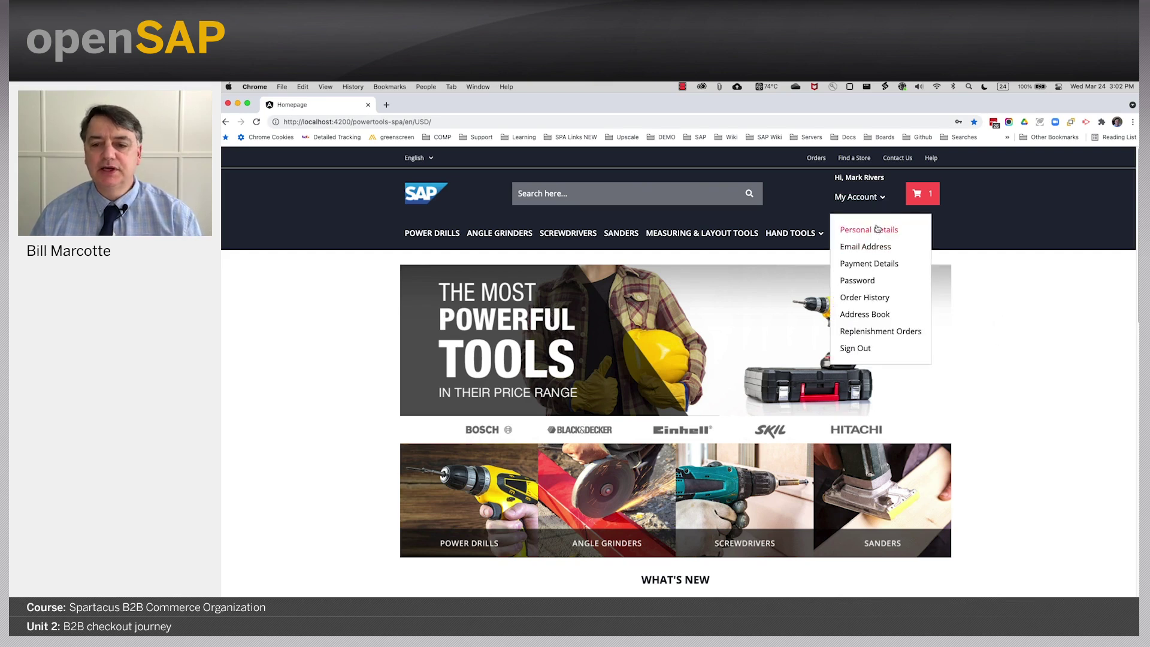
# Add a product from Screwdrivers to the cart, bringing it to 2 items, and proceed to checkout.
pyautogui.click(569, 233)
pyautogui.click(924, 445)
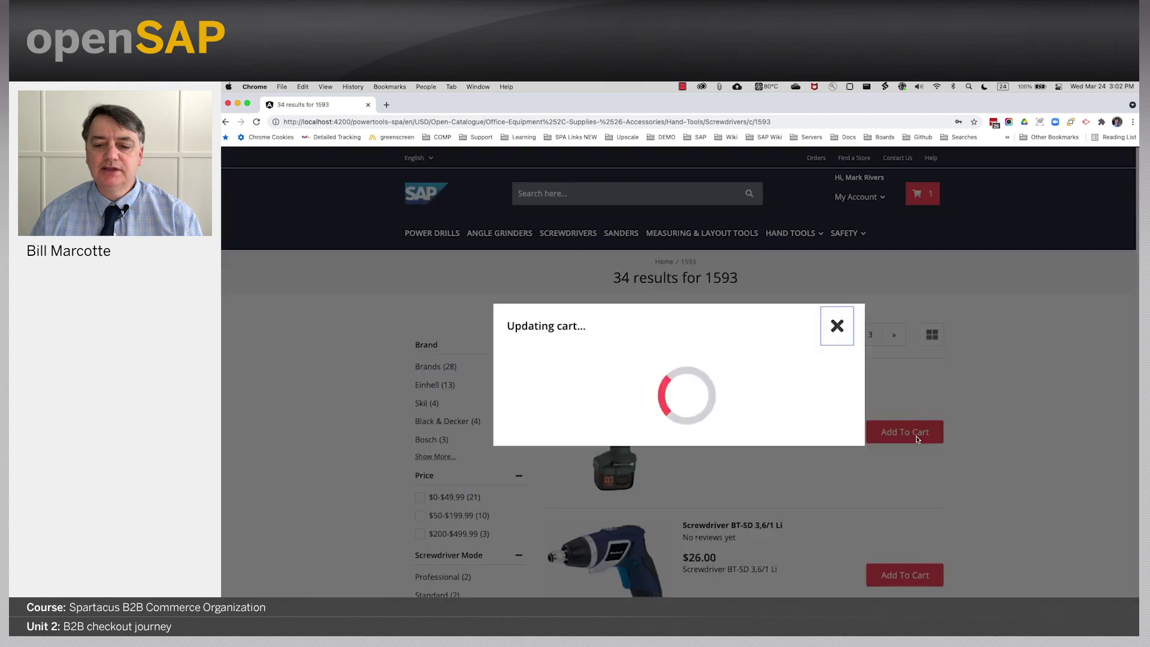
pyautogui.click(773, 395)
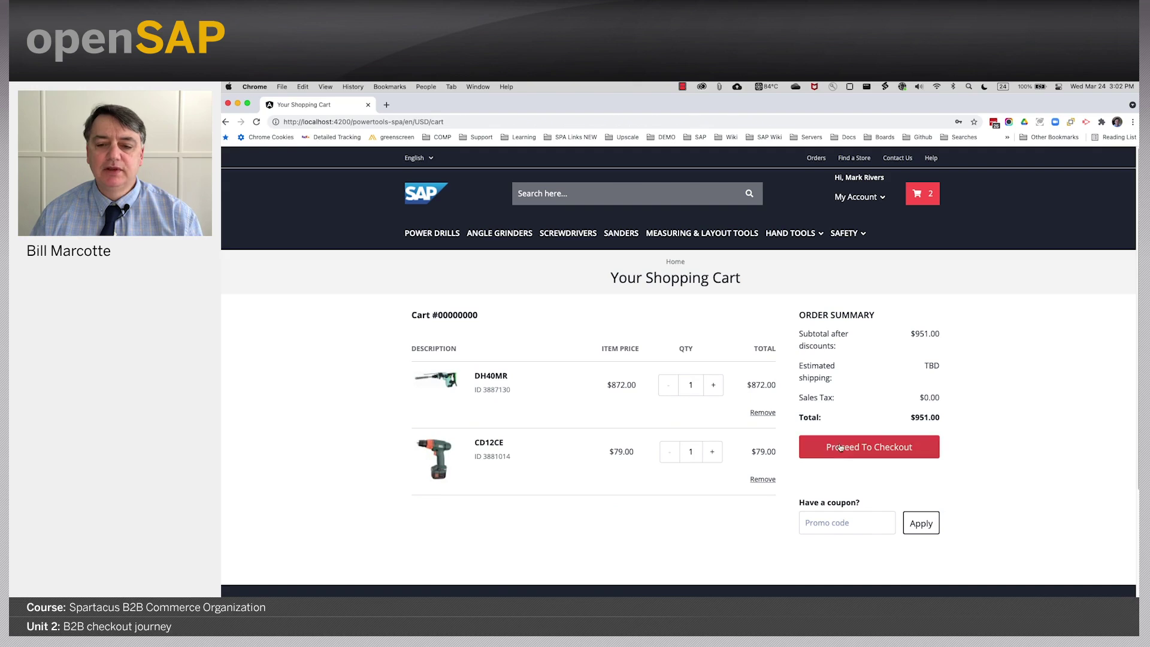
pyautogui.click(842, 449)
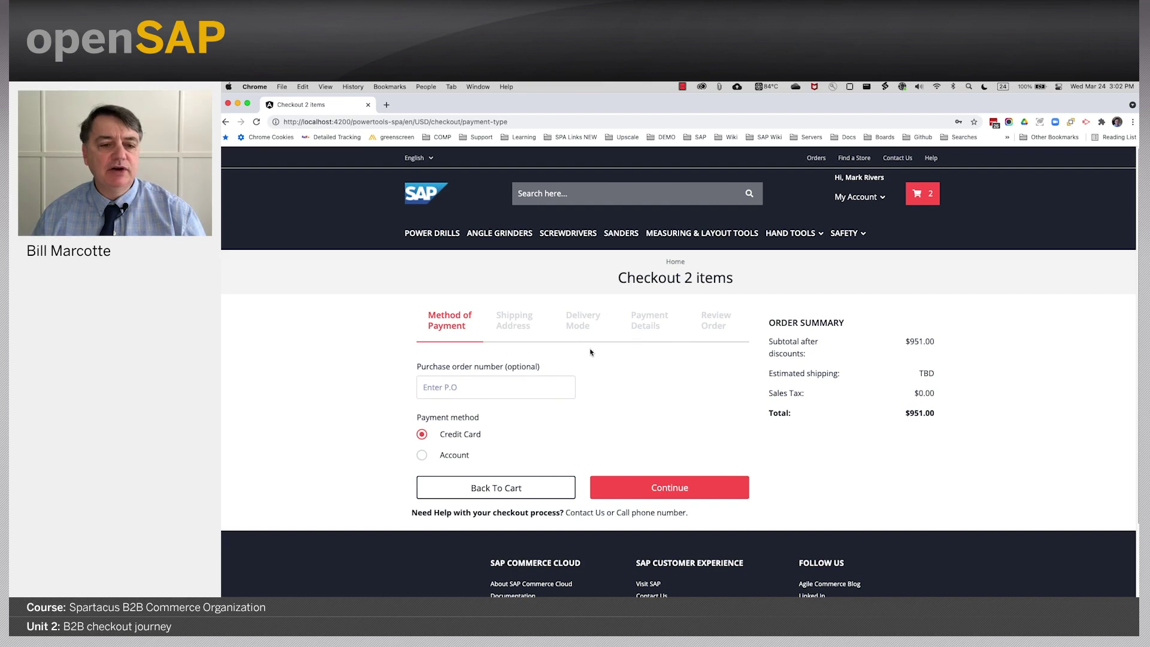
# Enter purchase order number 123, choose Account payment, and continue to the shipping address.
pyautogui.click(443, 389)
pyautogui.write('123')
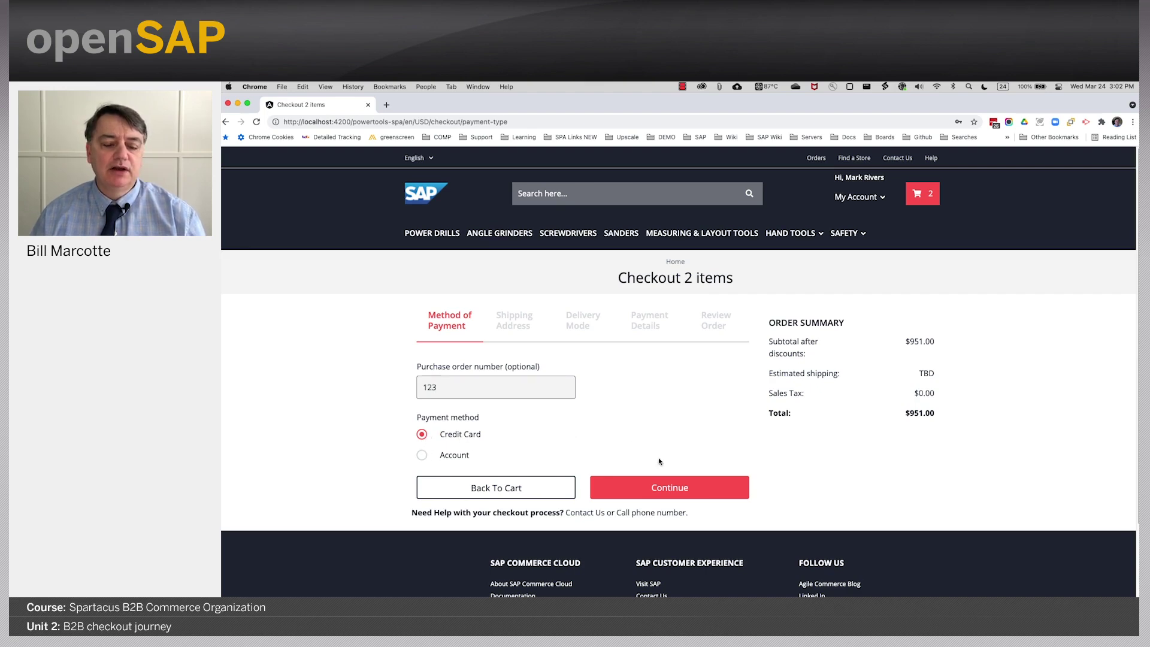
pyautogui.click(631, 480)
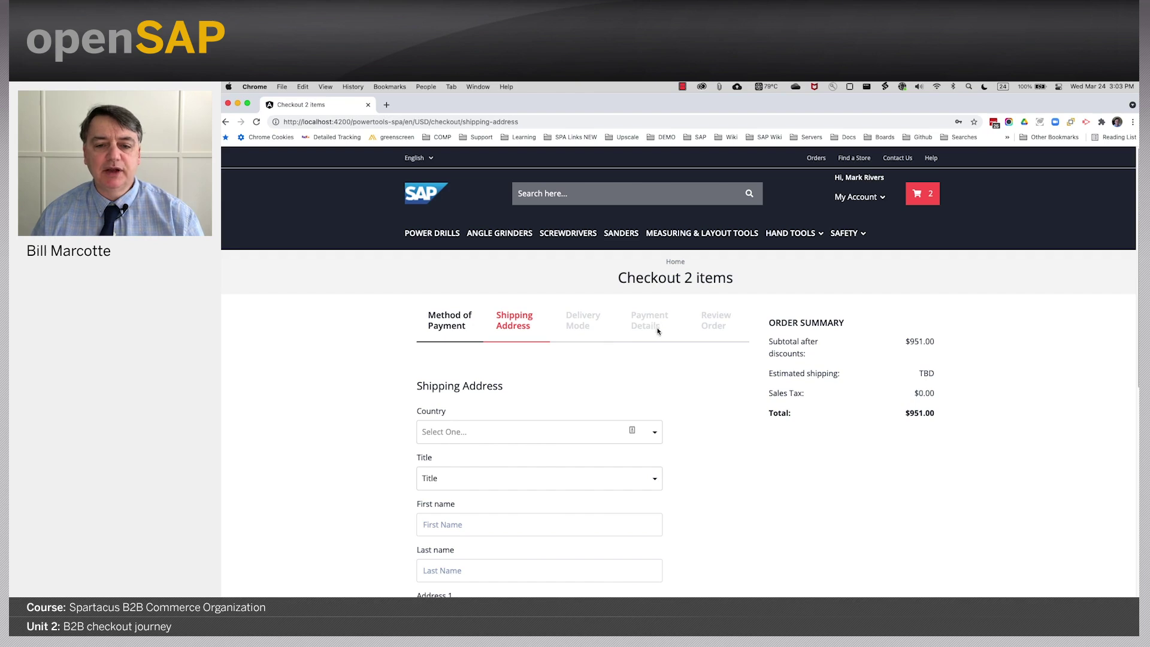
pyautogui.click(443, 326)
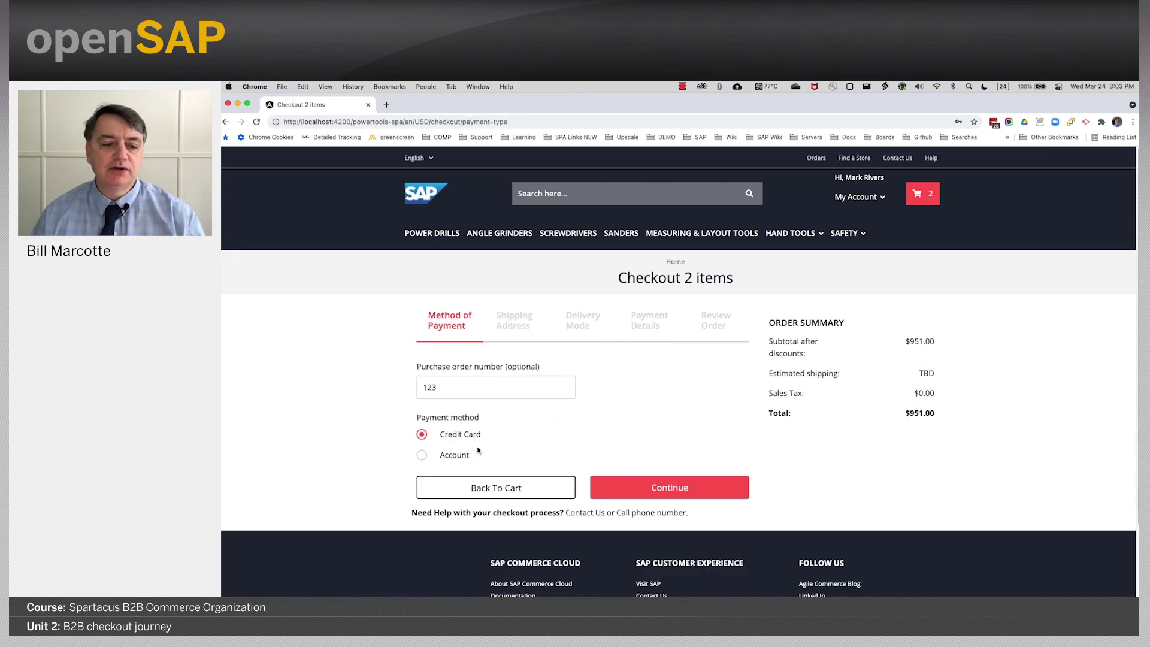
pyautogui.click(422, 456)
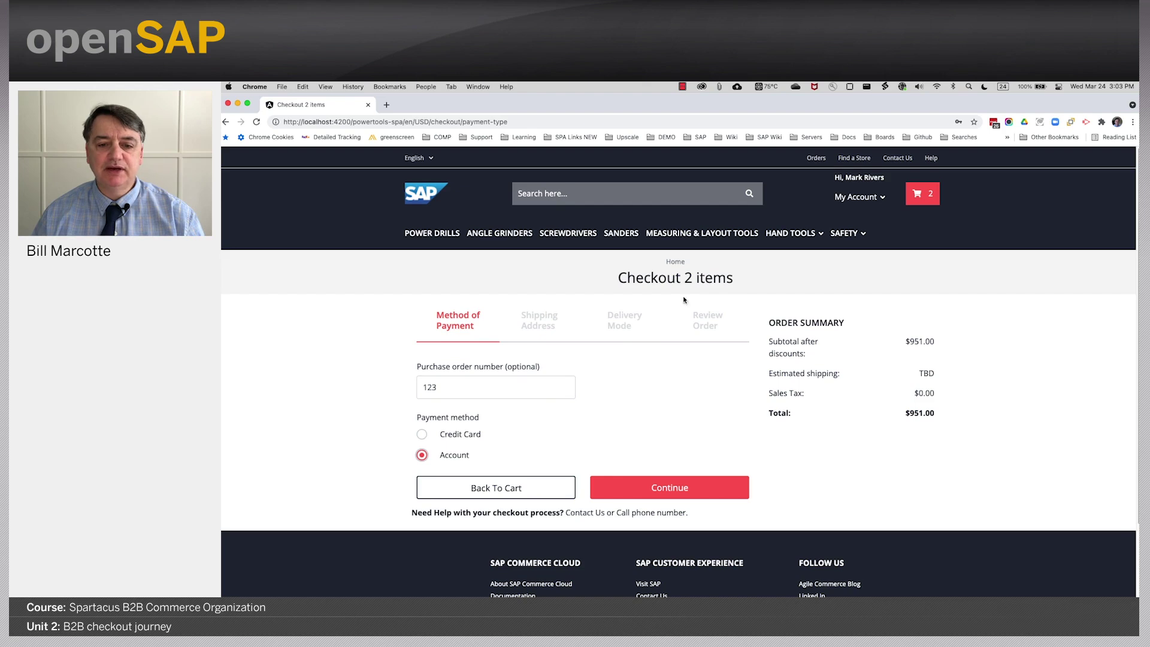
pyautogui.click(656, 489)
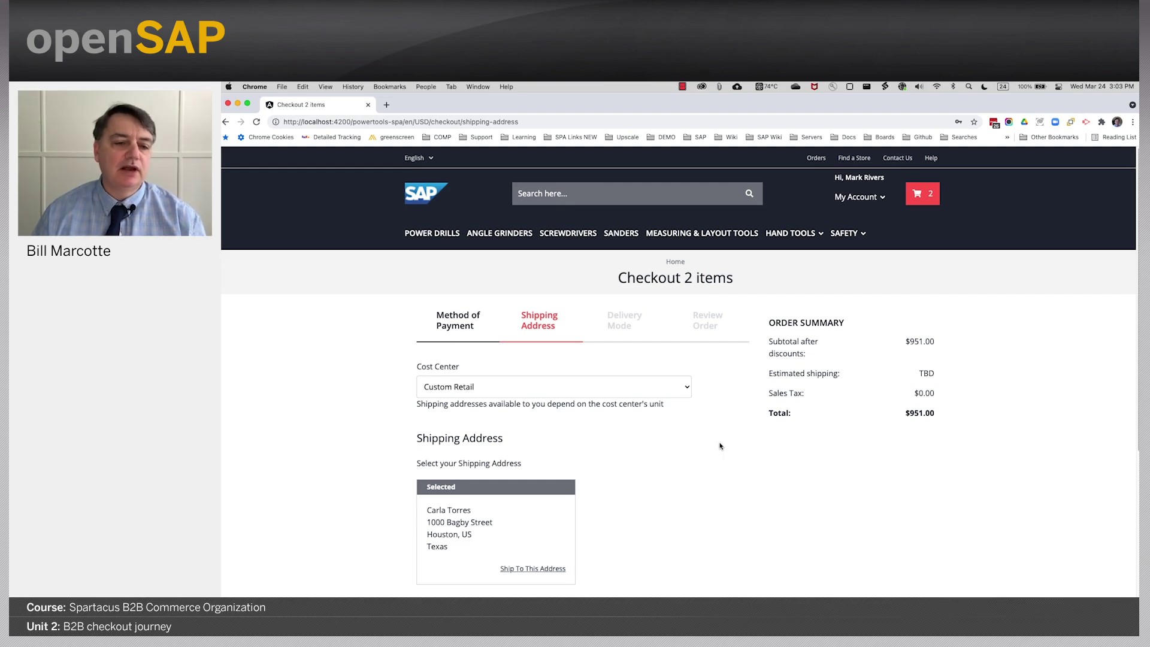
# Keep Custom Retail as cost center with its unit's shipping address and continue.
pyautogui.scroll(-2, 719, 446)
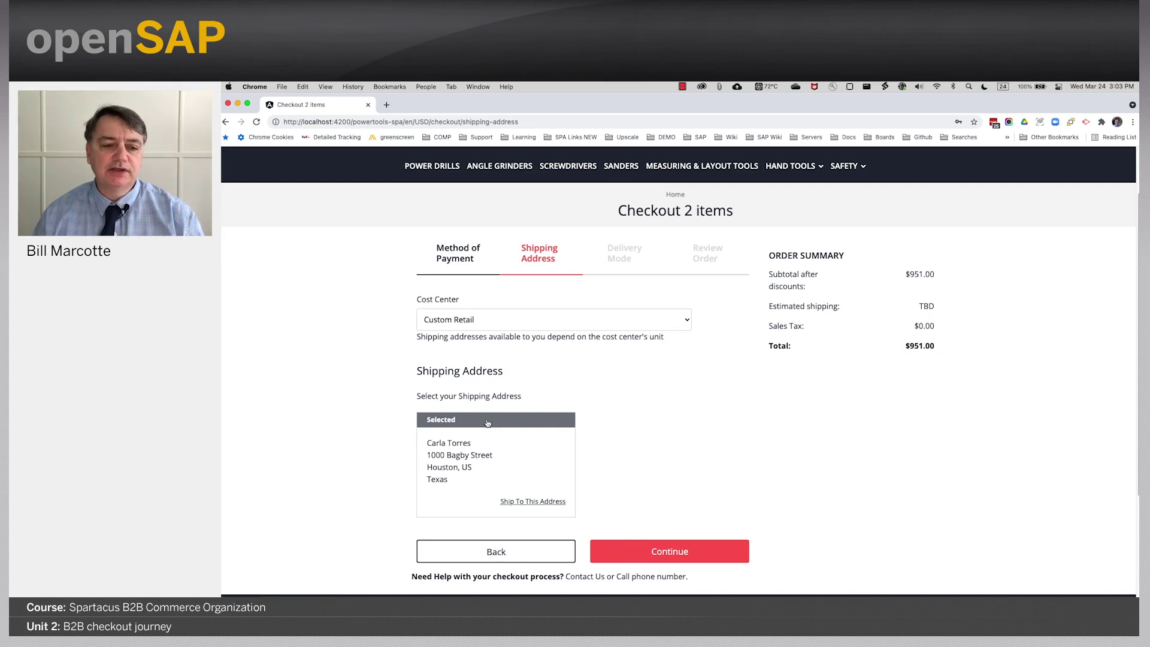
pyautogui.click(554, 323)
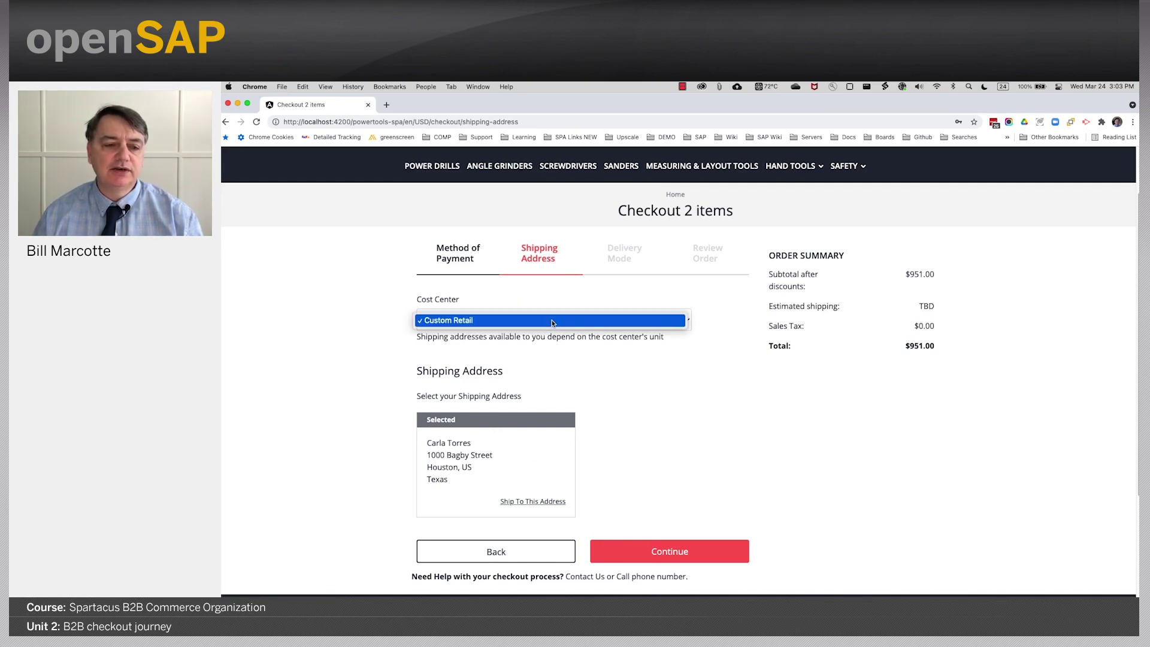
pyautogui.click(566, 323)
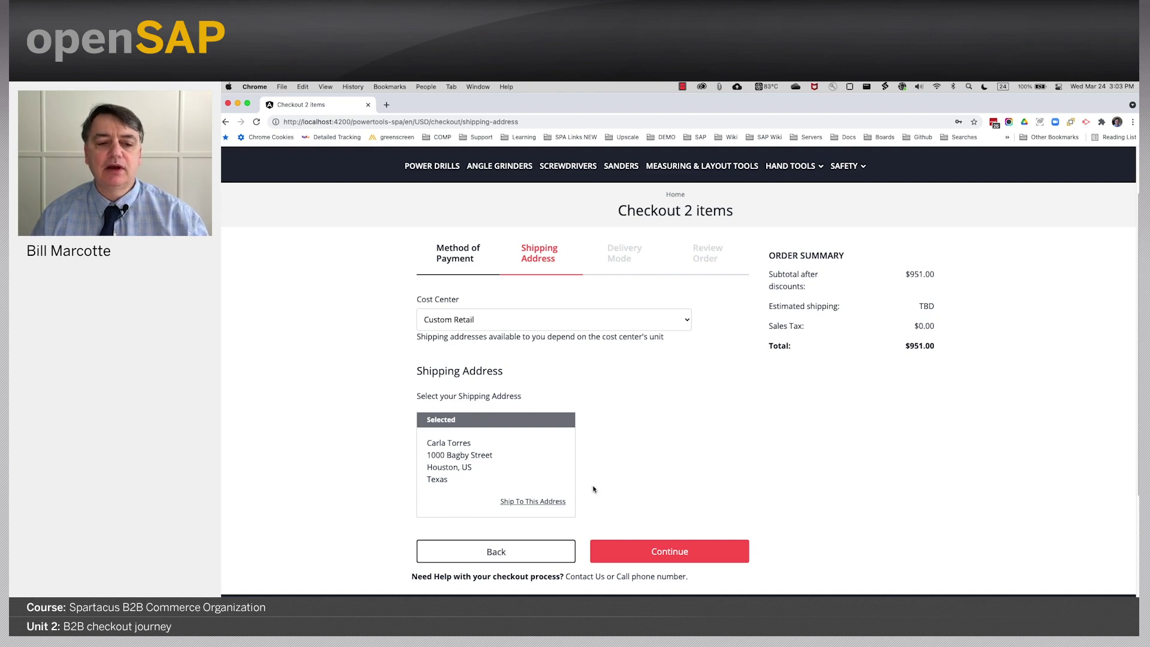
pyautogui.click(666, 552)
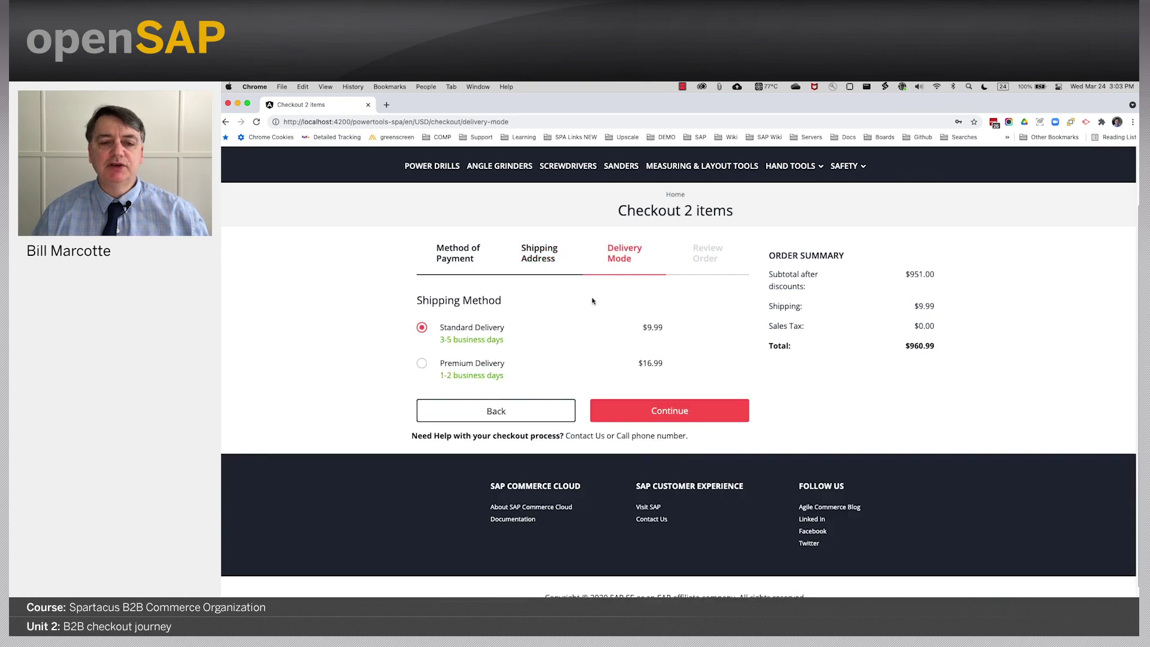
# Accept Standard Delivery, agree to the Terms & Conditions, and place the order.
pyautogui.click(676, 411)
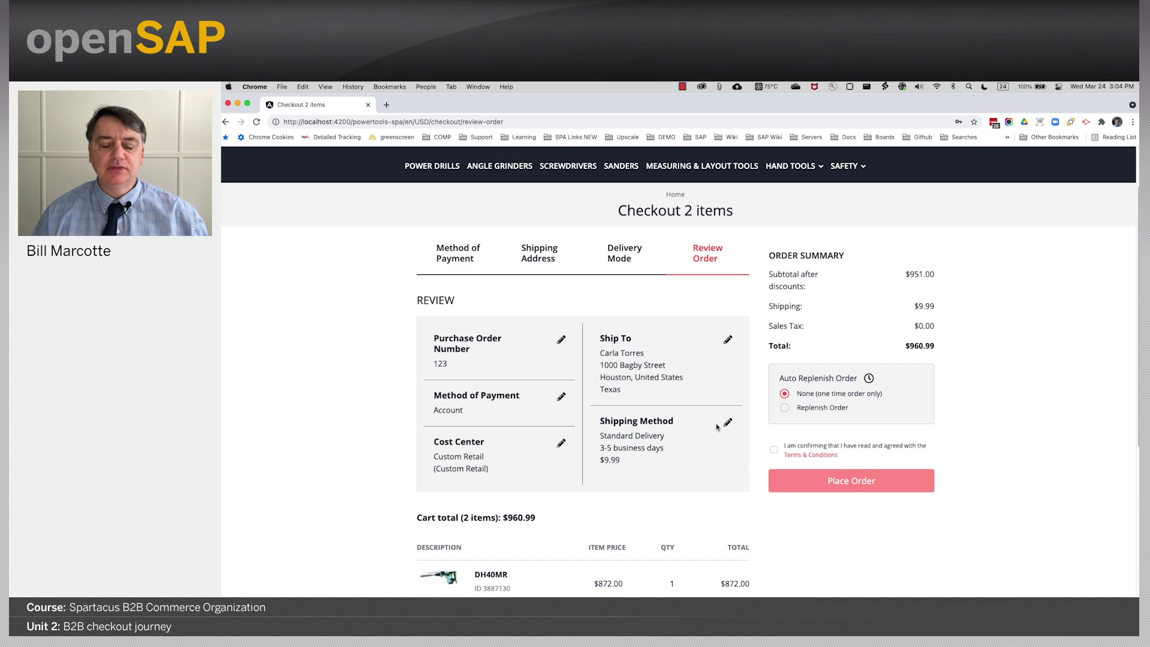
pyautogui.click(561, 341)
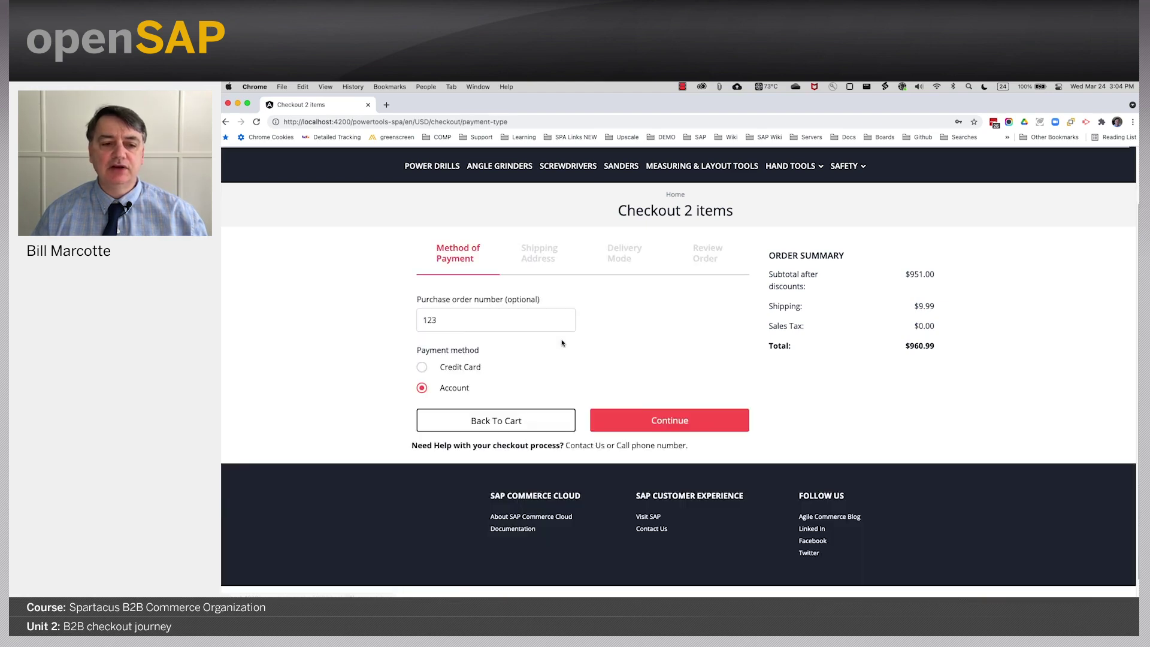
pyautogui.click(666, 423)
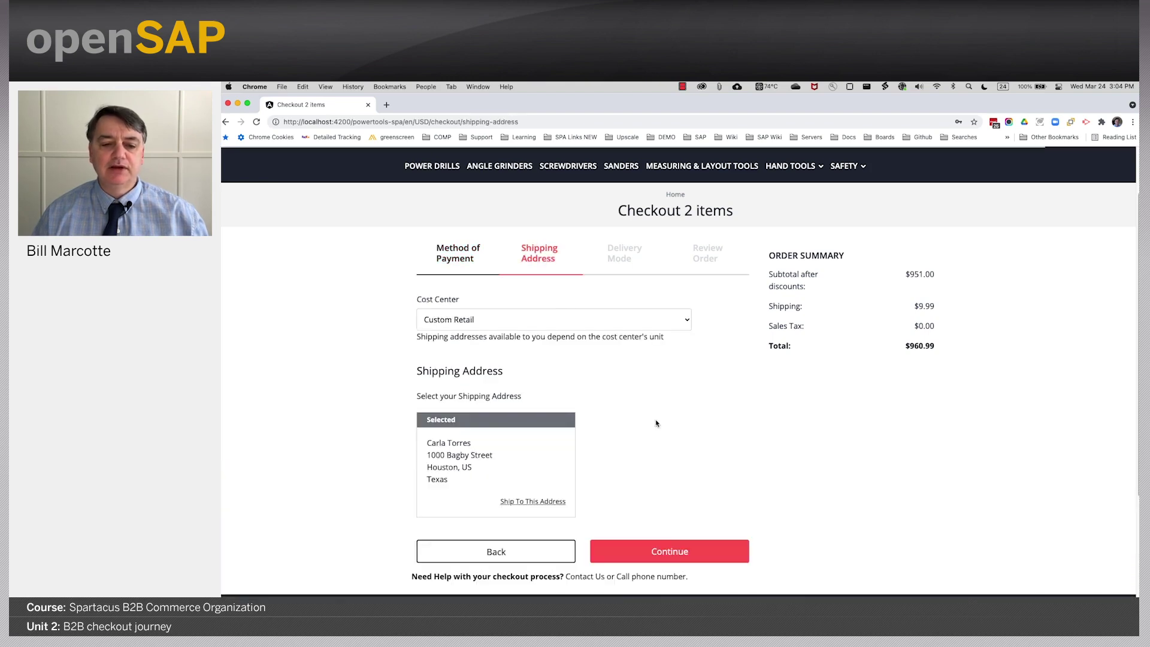
pyautogui.click(667, 557)
pyautogui.click(669, 415)
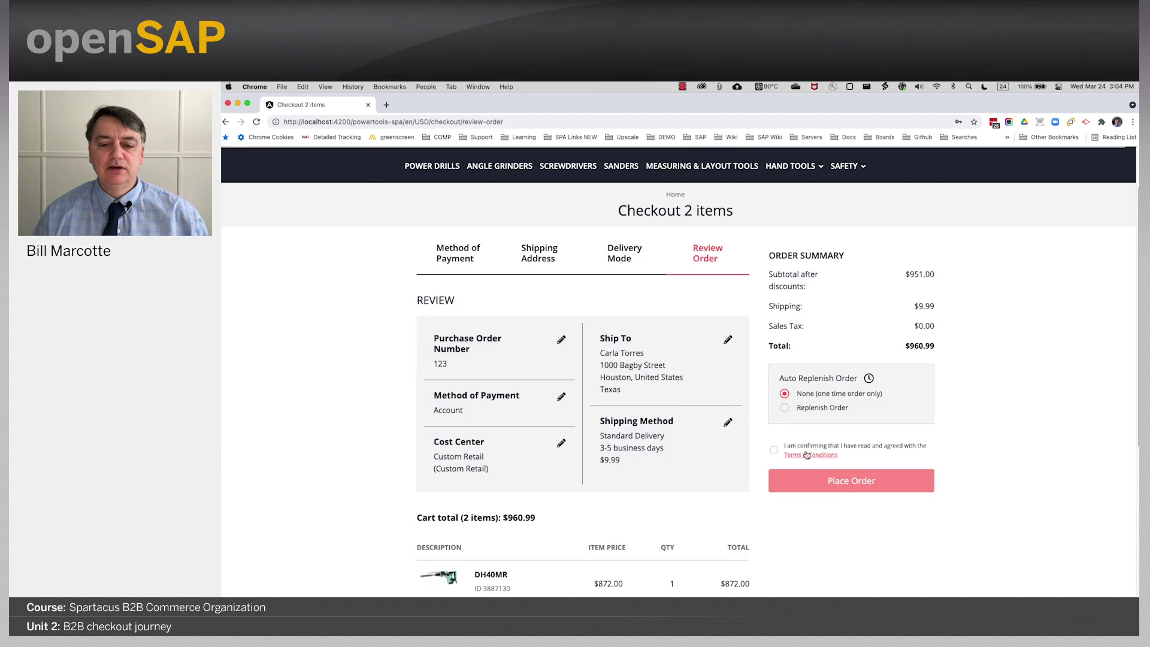
pyautogui.click(774, 449)
pyautogui.click(833, 482)
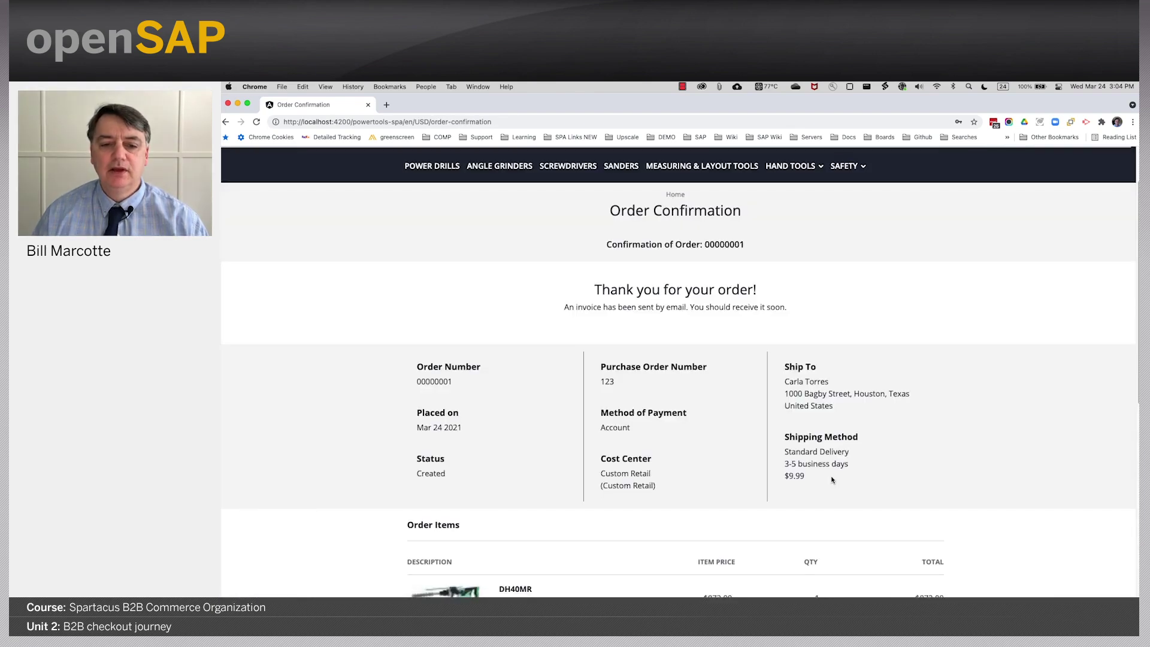
# Add the PSM 80 A sander from Sanders to a new cart and view it.
pyautogui.click(617, 168)
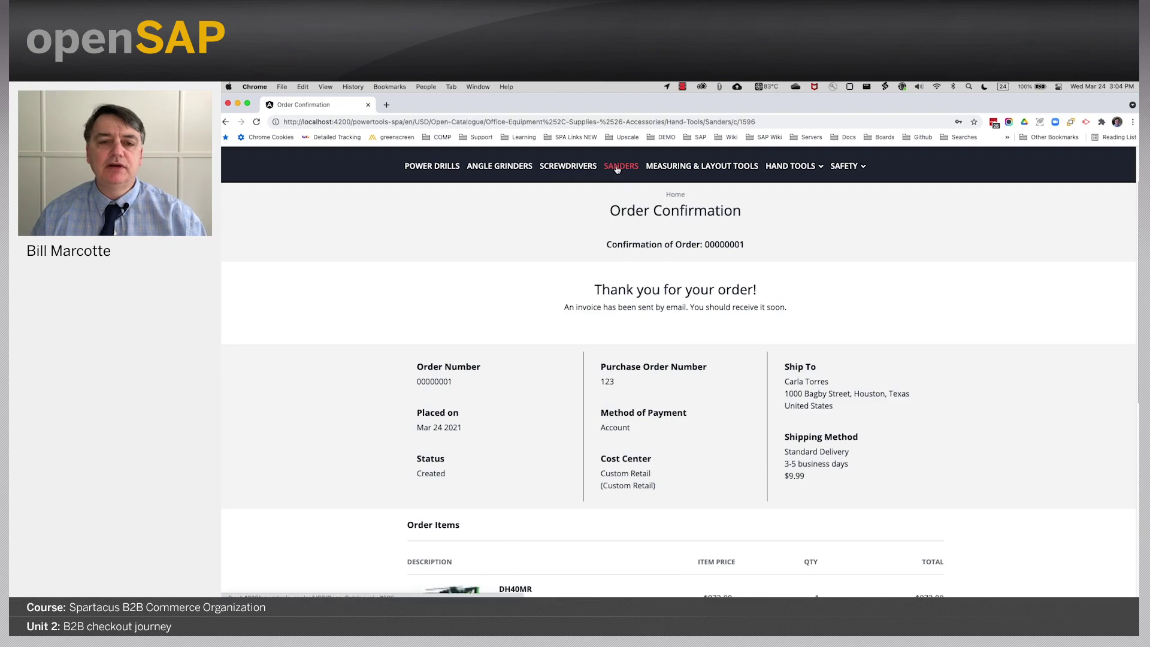
pyautogui.click(876, 363)
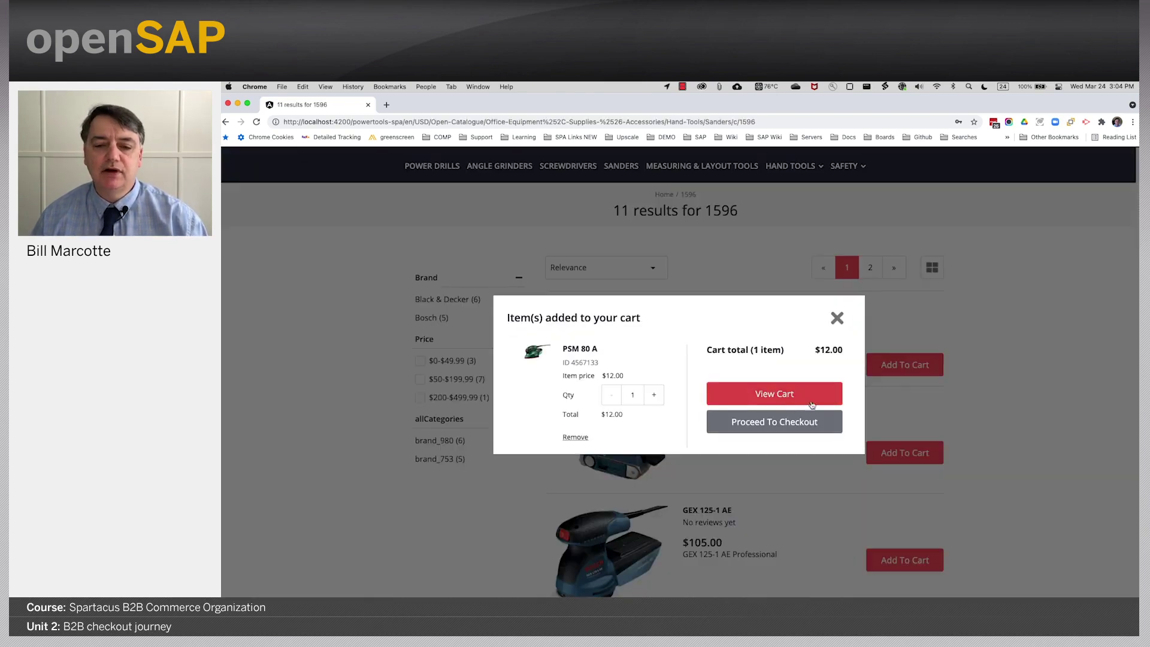
pyautogui.click(782, 396)
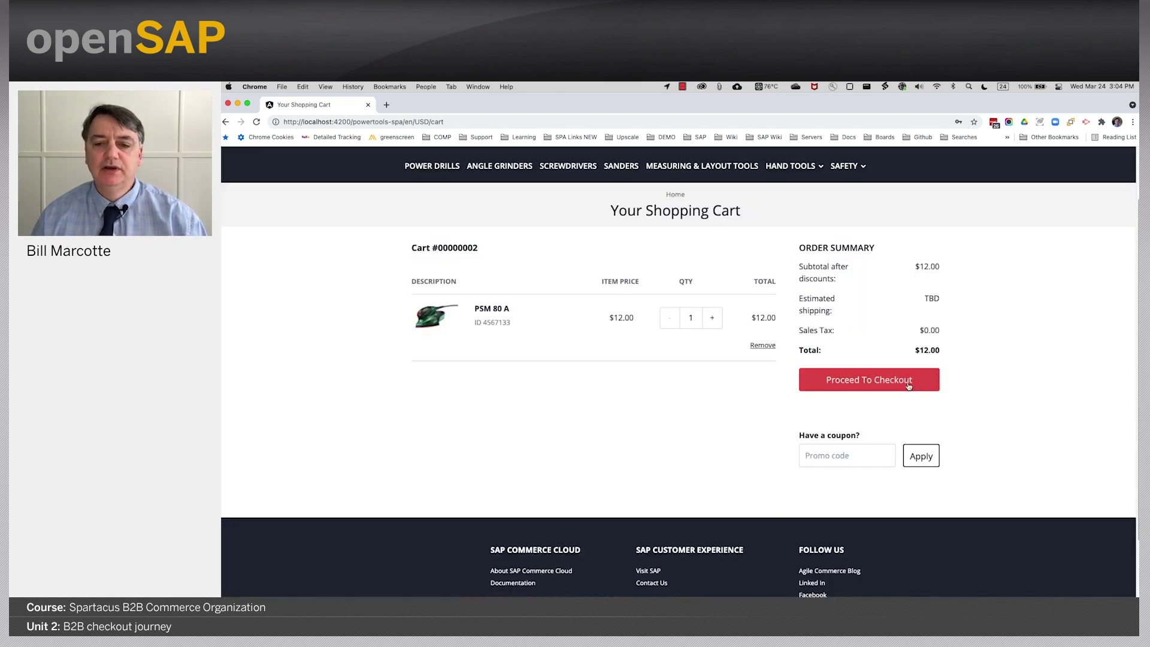
# Load the cart URL minus 'cart' in an incognito window to reach the store home.
pyautogui.click(421, 123)
pyautogui.press('super+c')
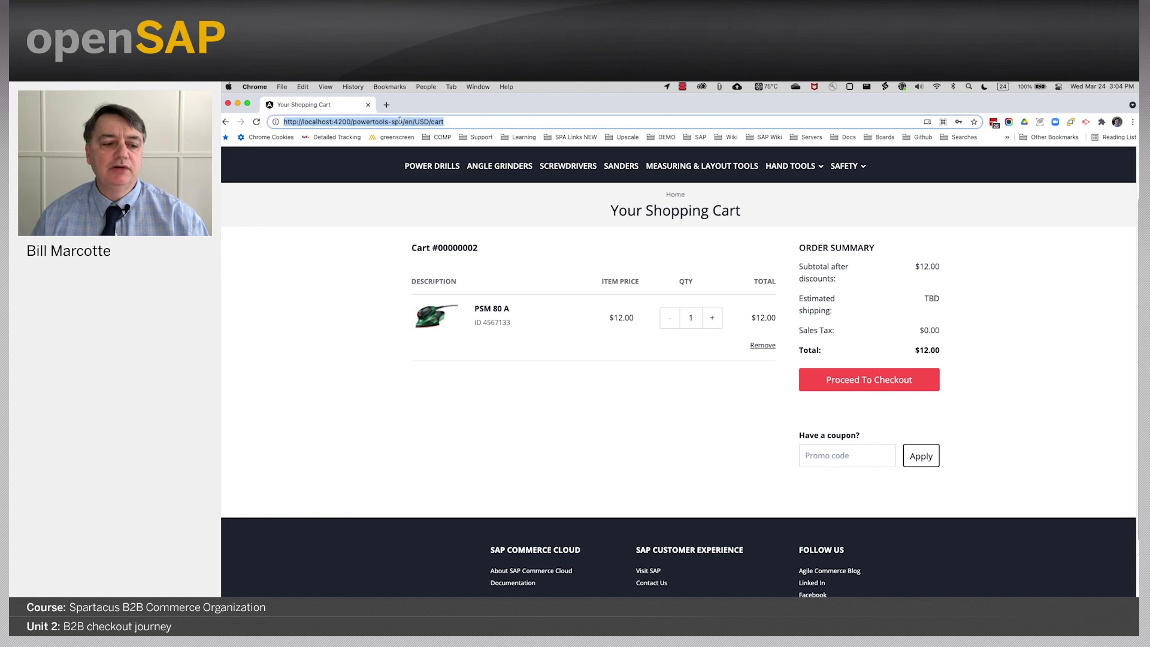
pyautogui.press('super+shift+n')
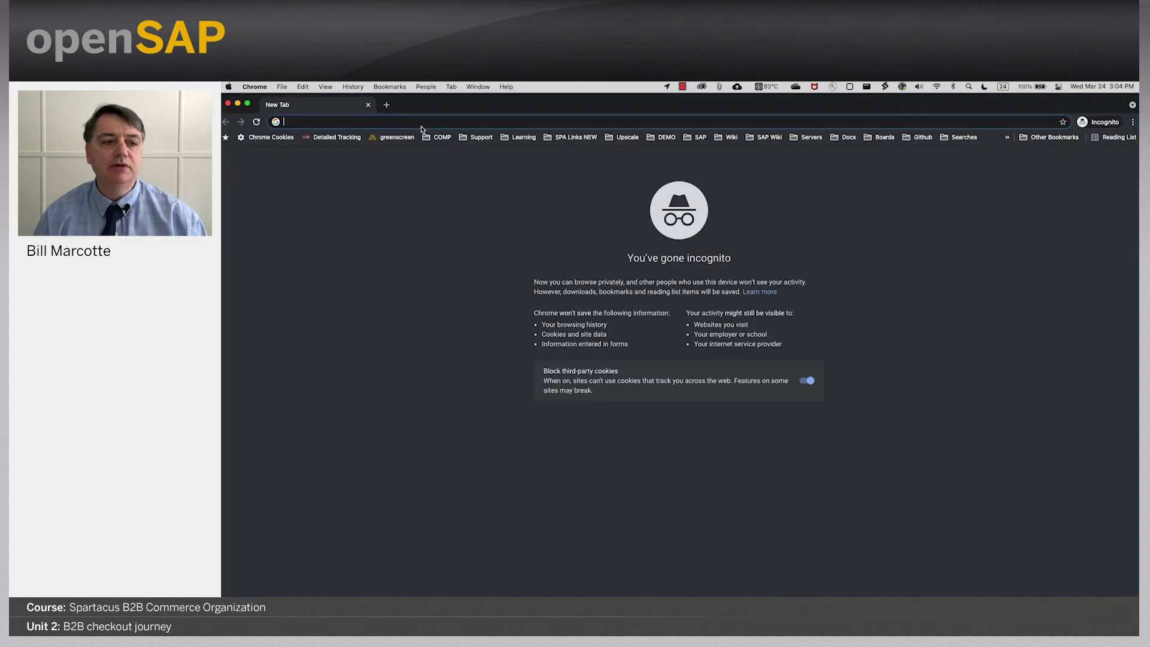
pyautogui.press('super+v')
pyautogui.doubleClick(421, 127)
pyautogui.press('BackSpace')
pyautogui.press('Return')
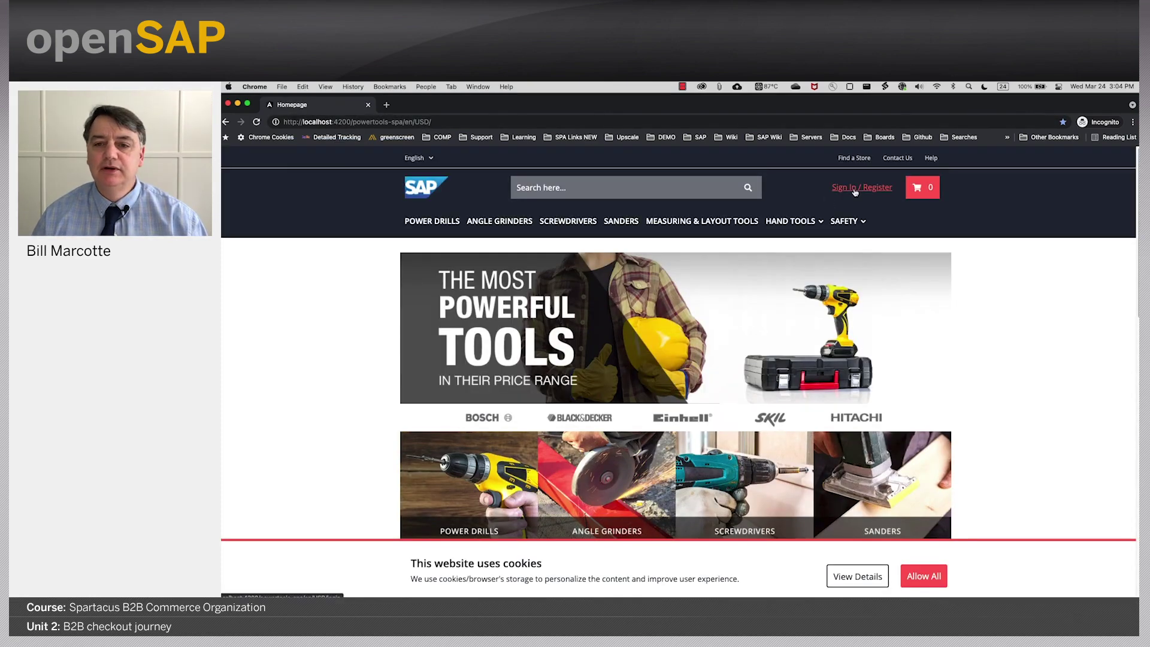
# Sign in with the company admin's e-mail and password.
pyautogui.click(854, 188)
pyautogui.click(652, 329)
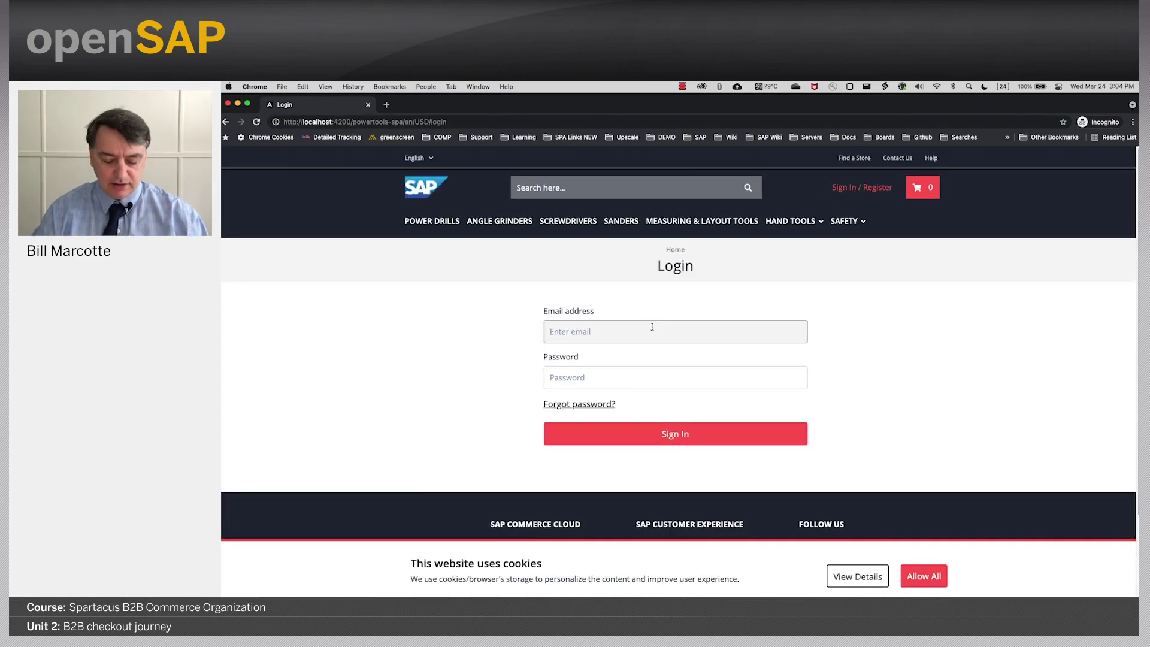
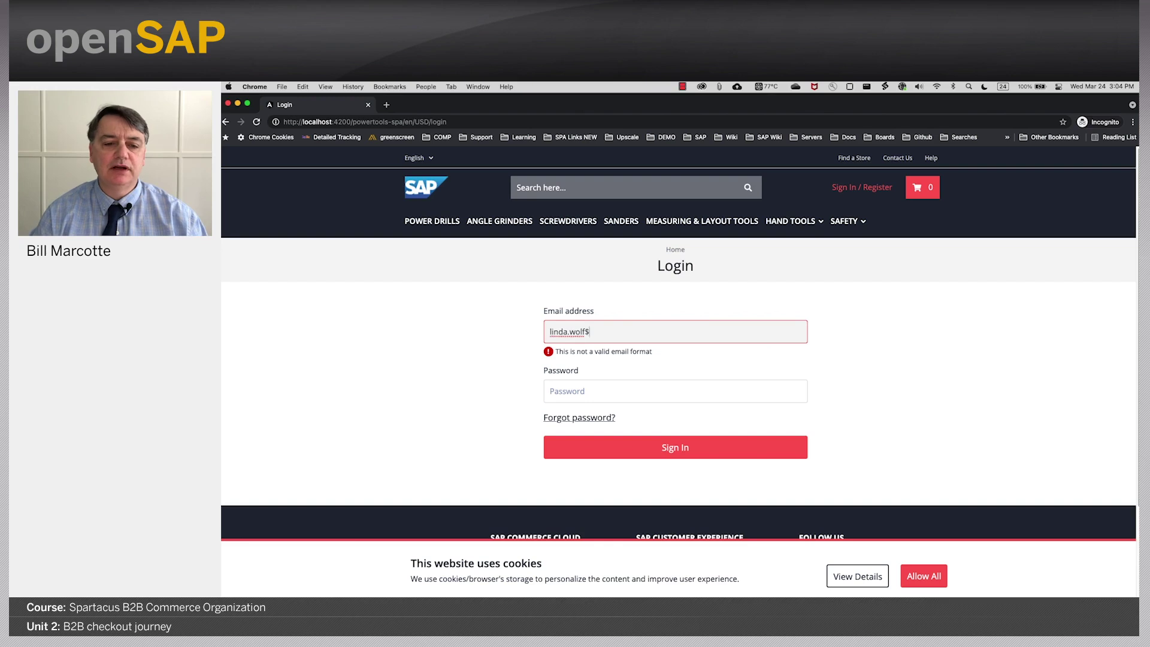
pyautogui.press('Tab')
pyautogui.write('p')
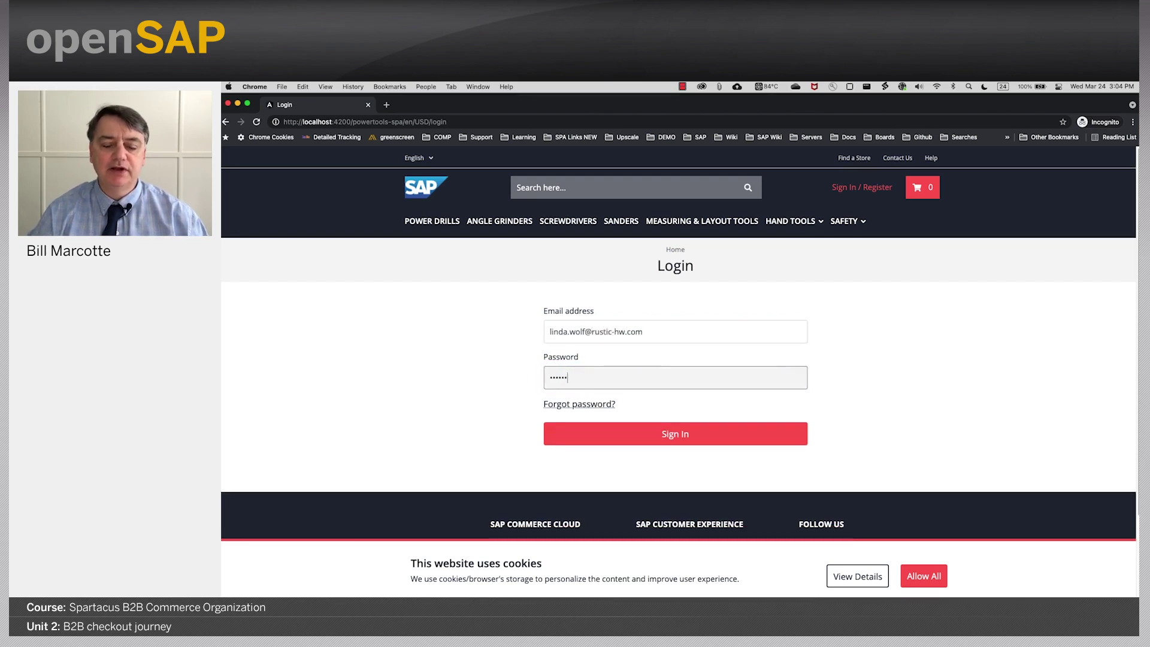
pyautogui.click(699, 435)
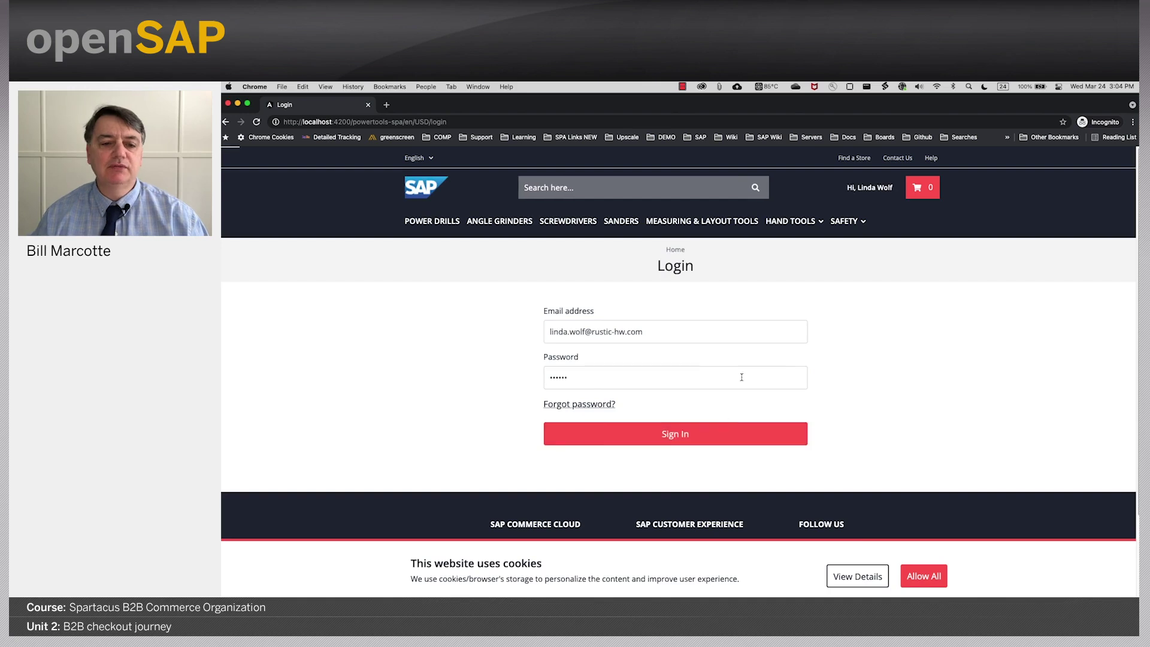
# Go to My Company users page 2, open a user, and view their Custom Retail unit.
pyautogui.moveTo(857, 198)
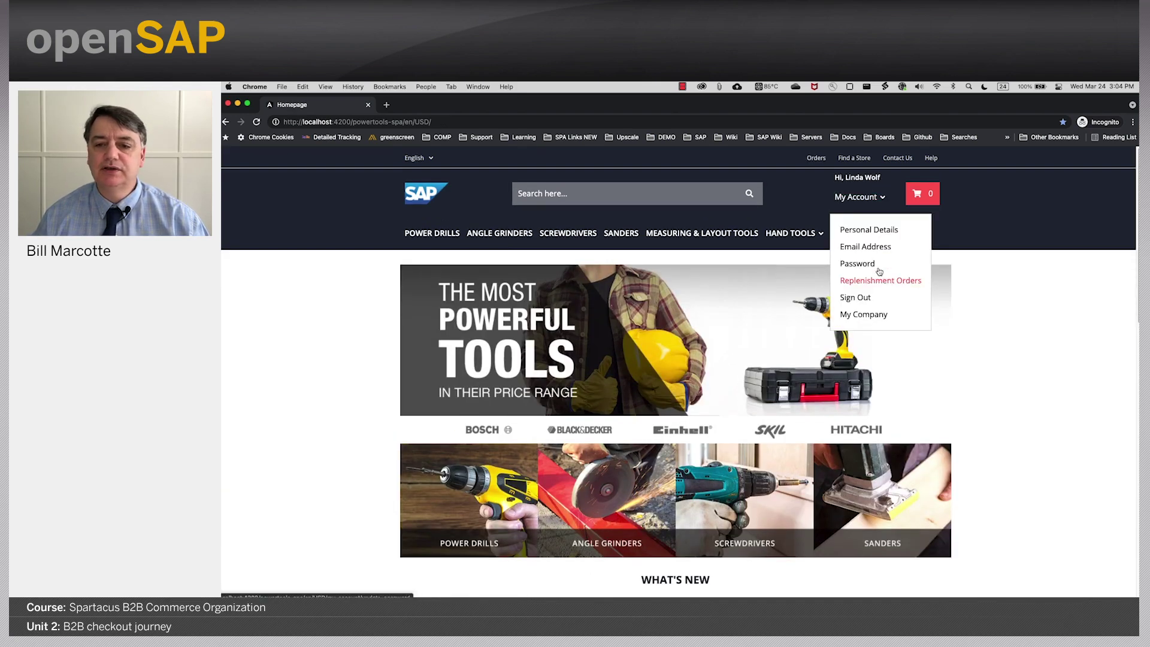
pyautogui.click(875, 315)
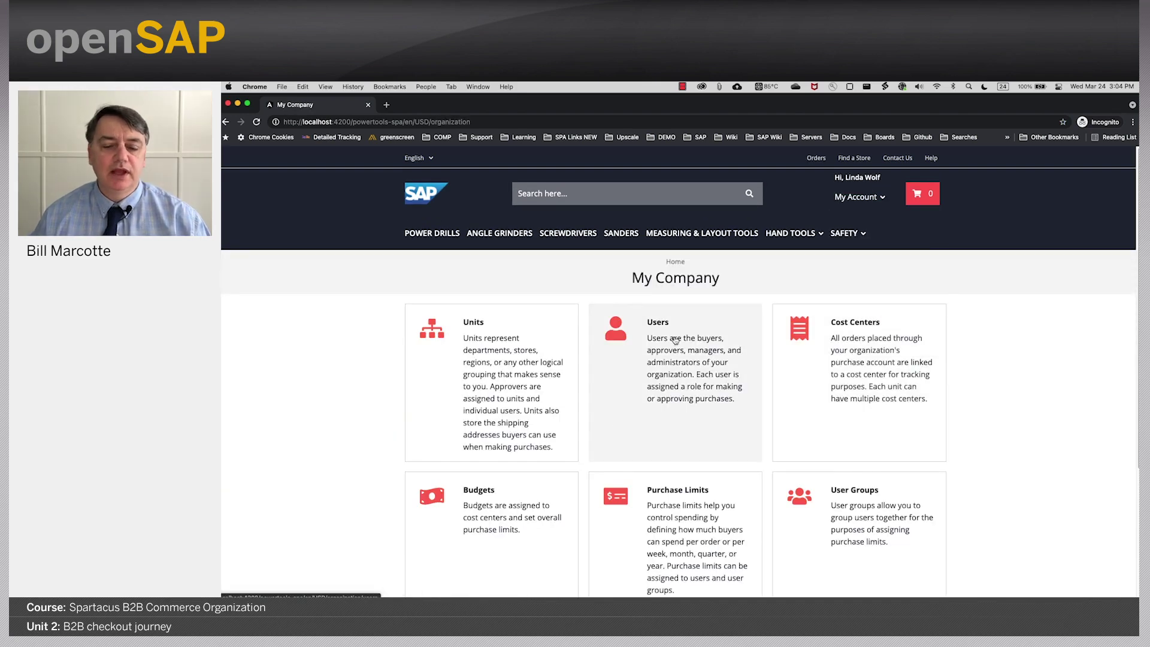
pyautogui.click(675, 340)
pyautogui.scroll(-5, 511, 513)
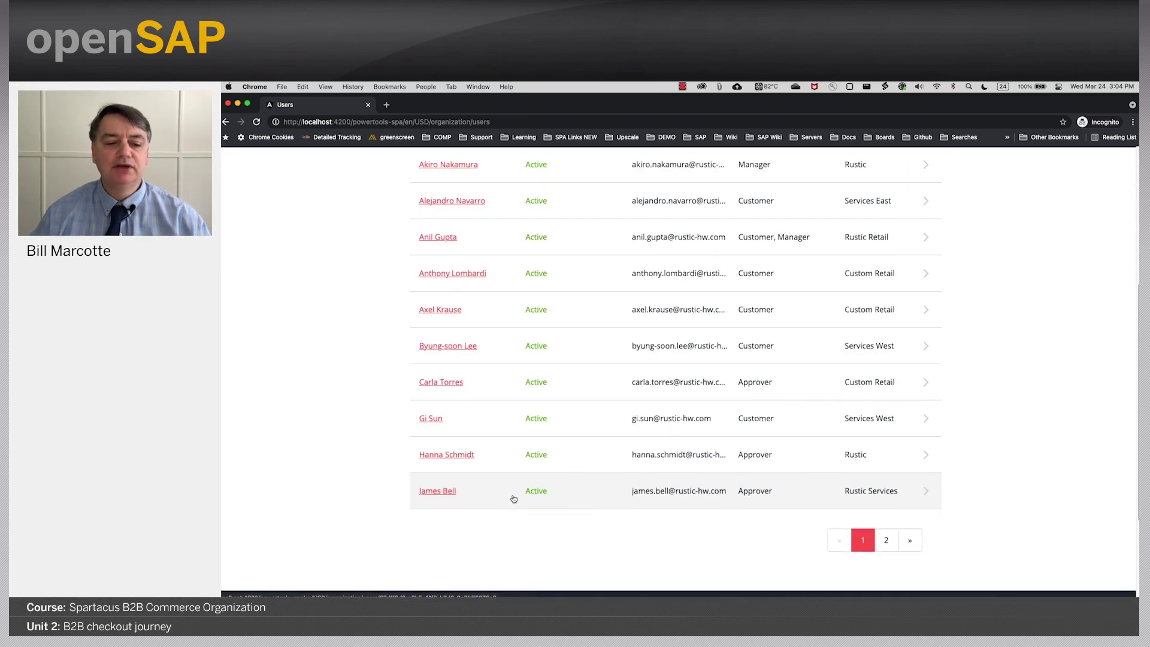
pyautogui.click(888, 540)
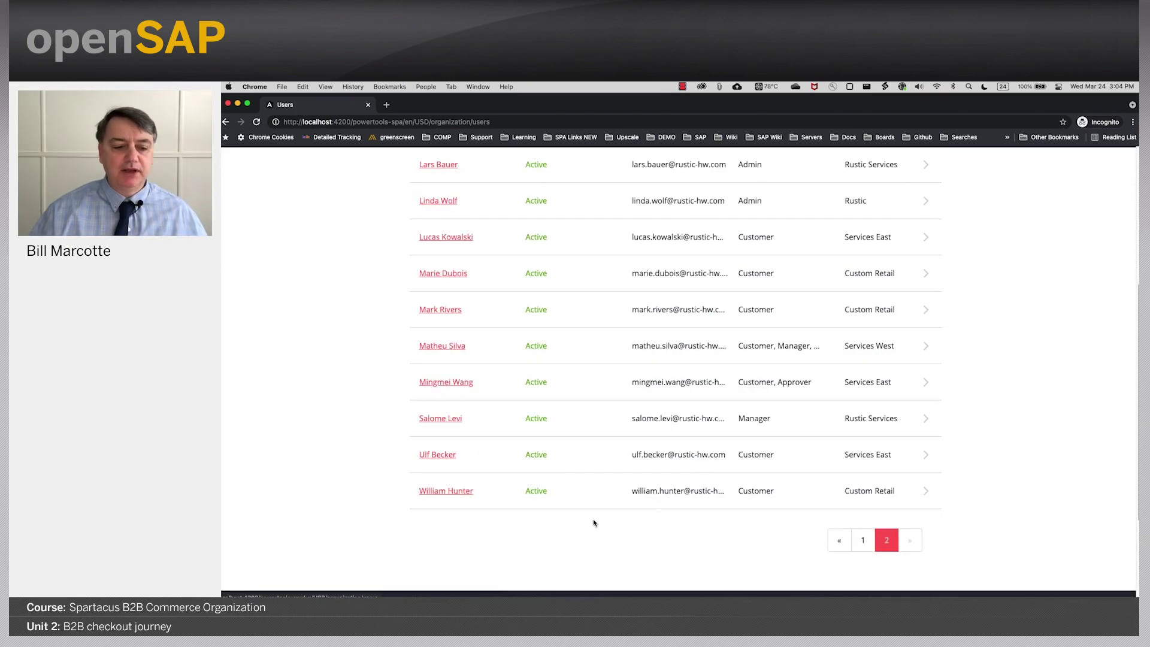
pyautogui.click(448, 311)
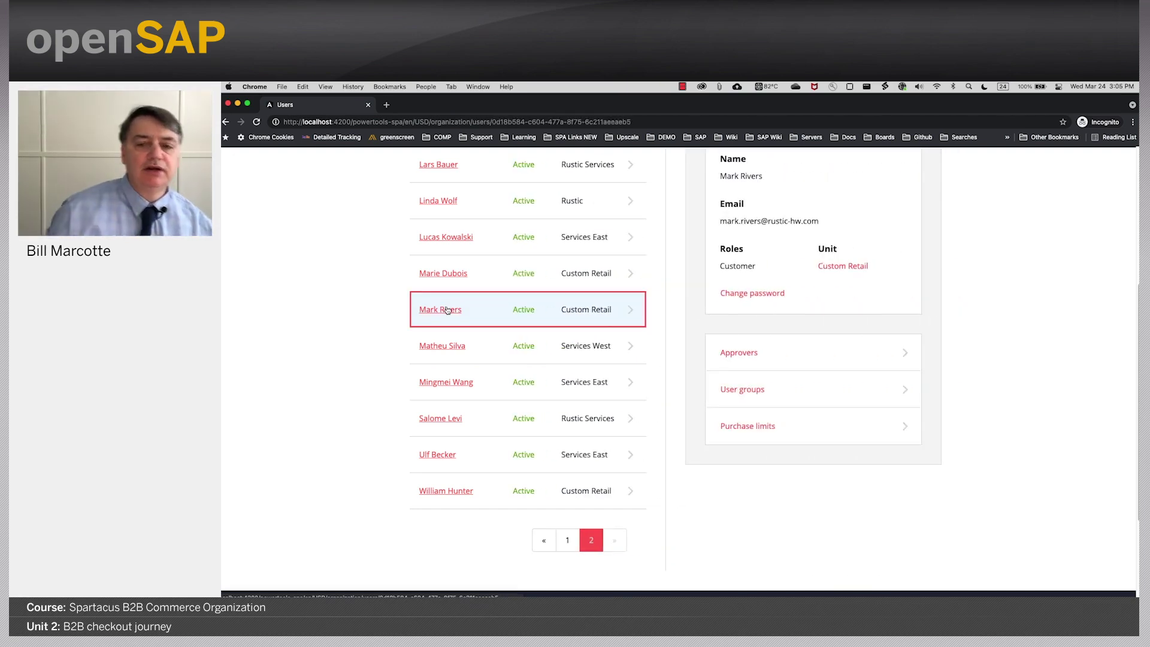
pyautogui.click(855, 268)
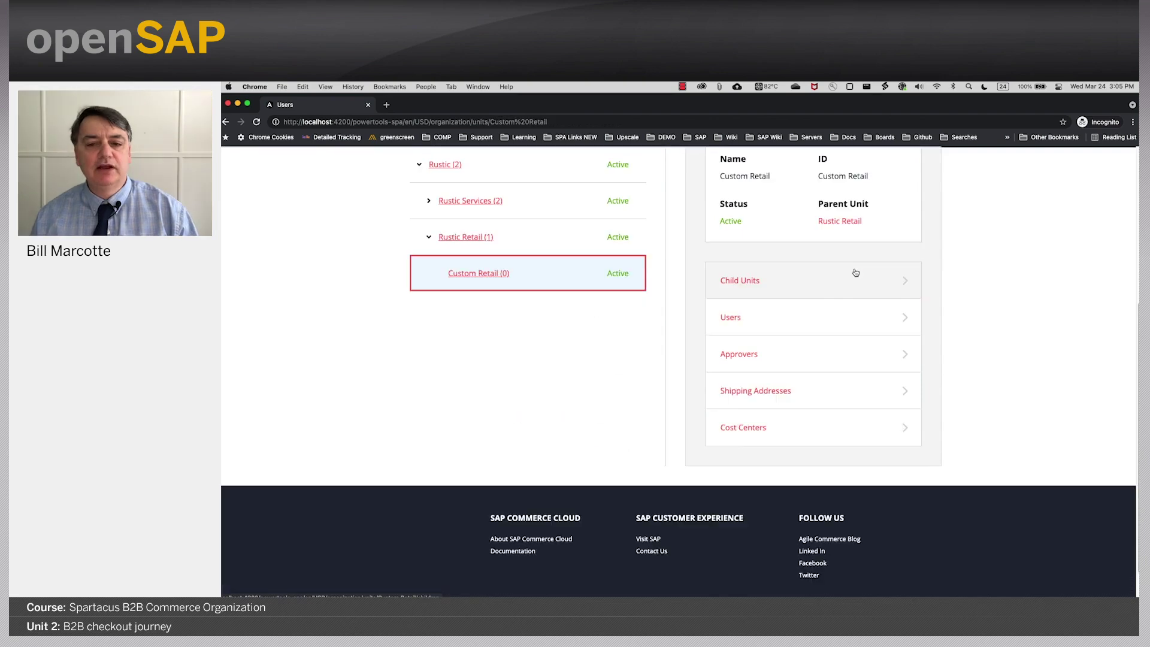
# Create cost center testcc (name and code testcc, US Dollar) under Custom Retail.
pyautogui.click(778, 438)
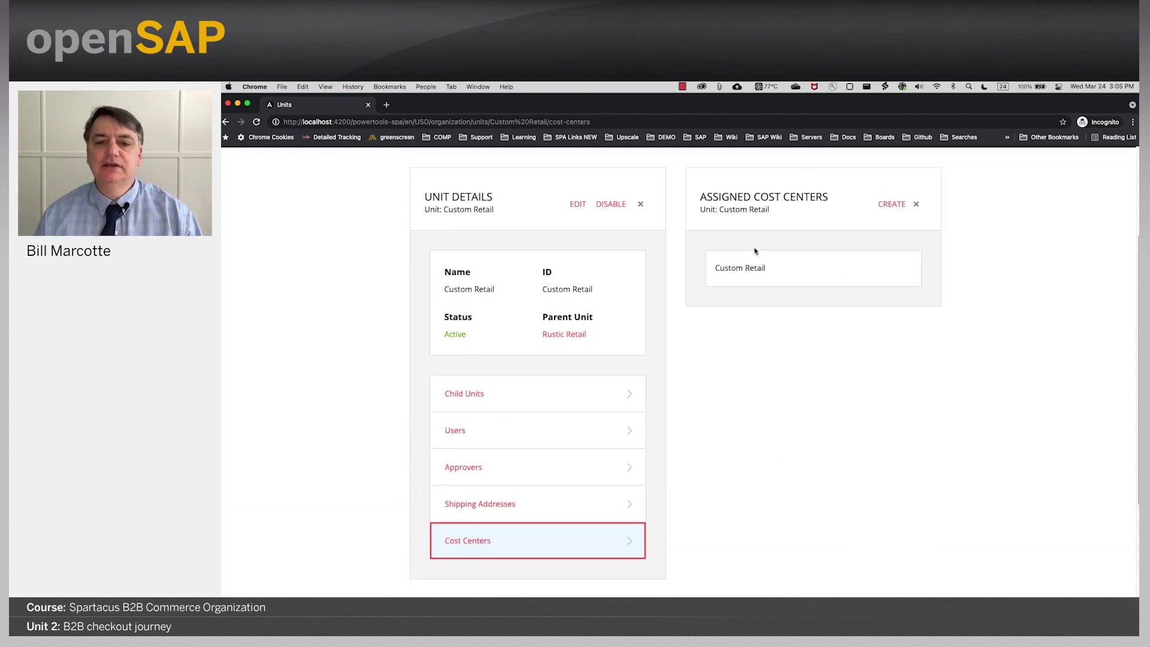
pyautogui.moveTo(716, 268); pyautogui.dragTo(765, 270)
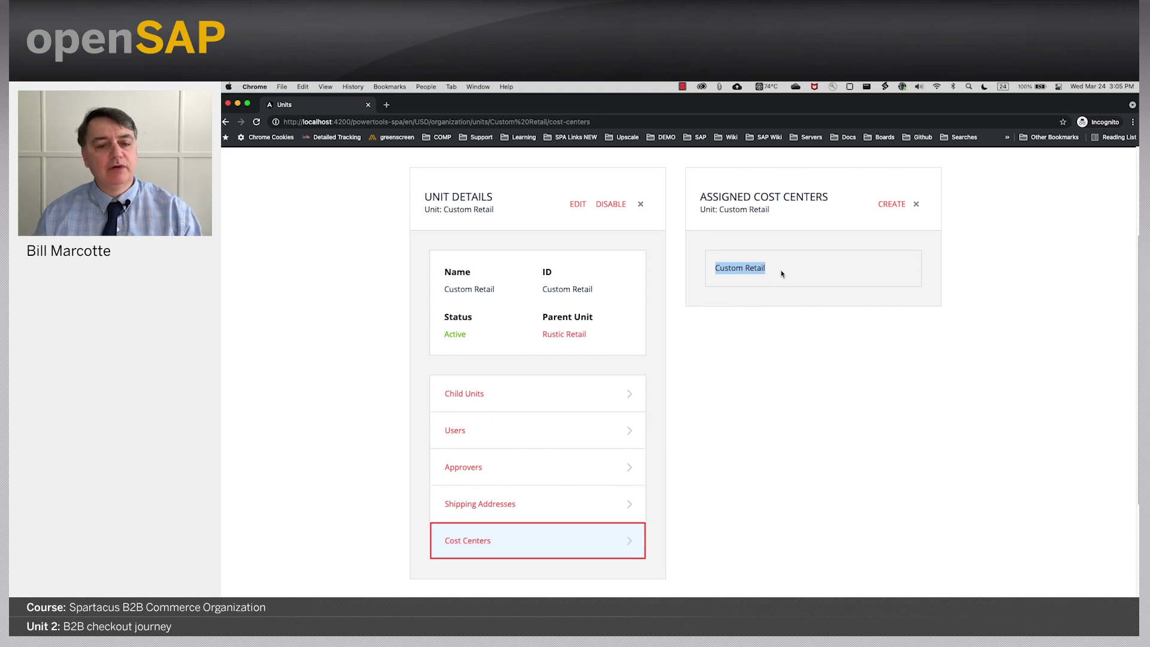
pyautogui.click(893, 205)
pyautogui.write('testcc')
pyautogui.click(862, 325)
pyautogui.write('testcc')
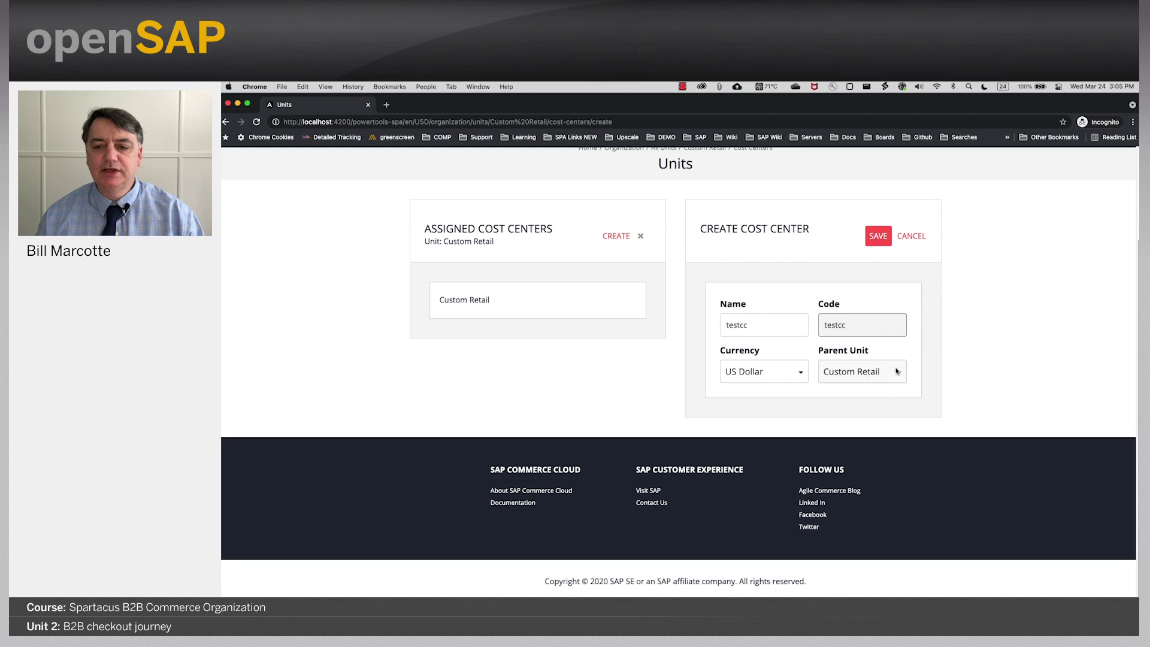
pyautogui.click(877, 235)
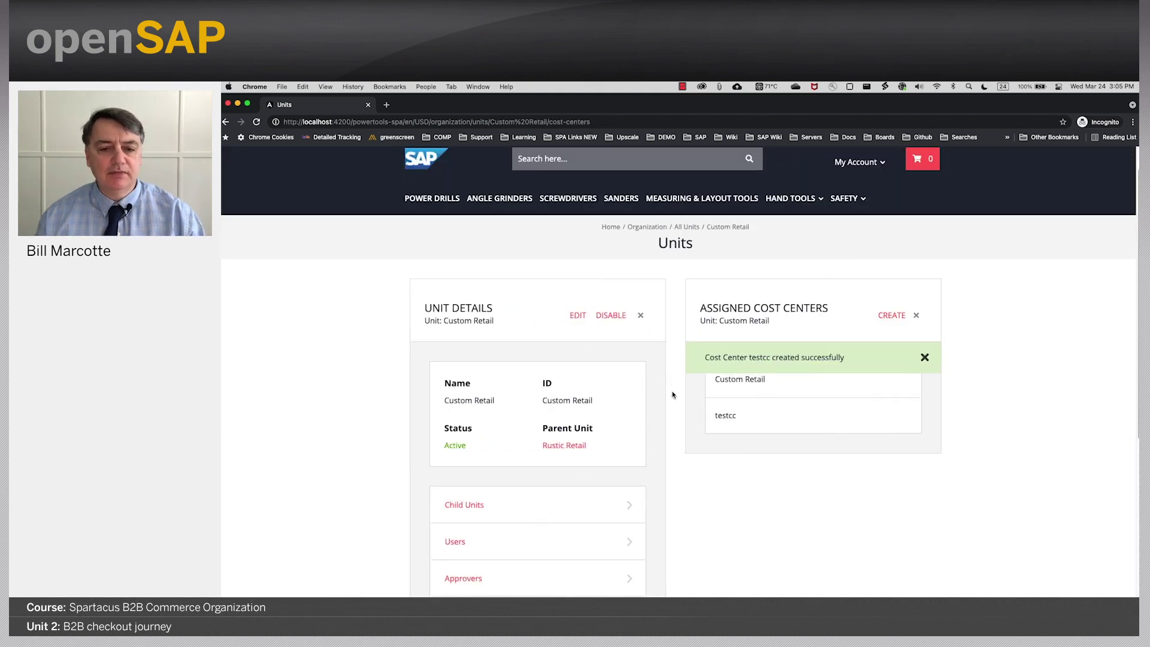
# Open testcc from the cost centers list and assign it the Monthly 50K USD budget.
pyautogui.click(647, 227)
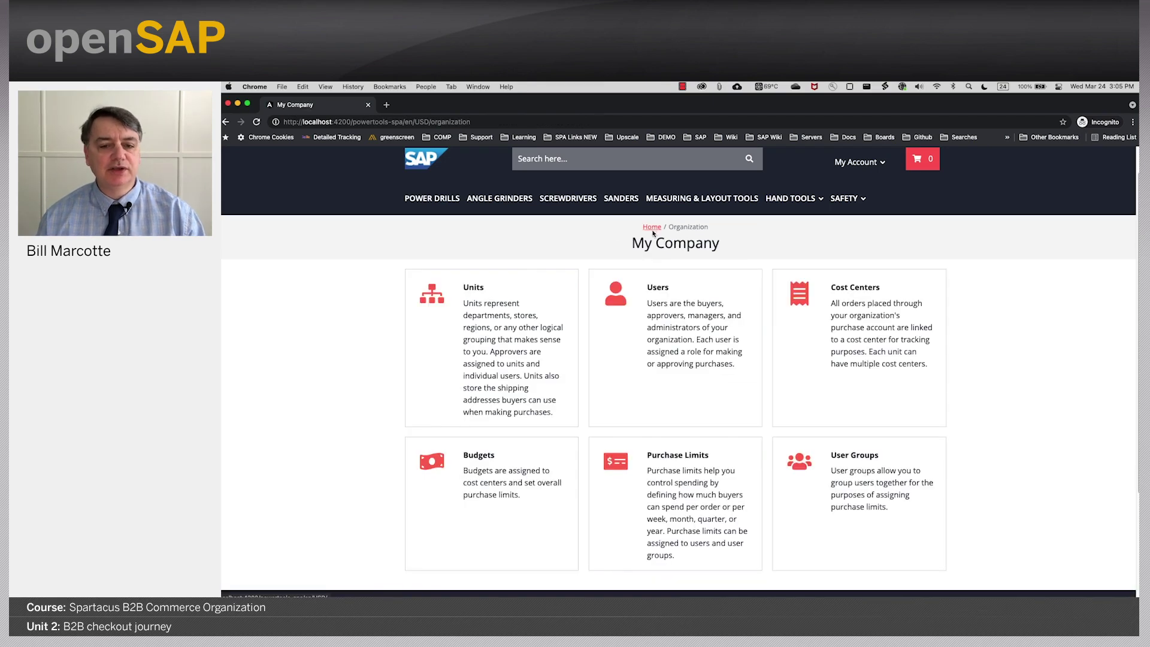
pyautogui.click(858, 322)
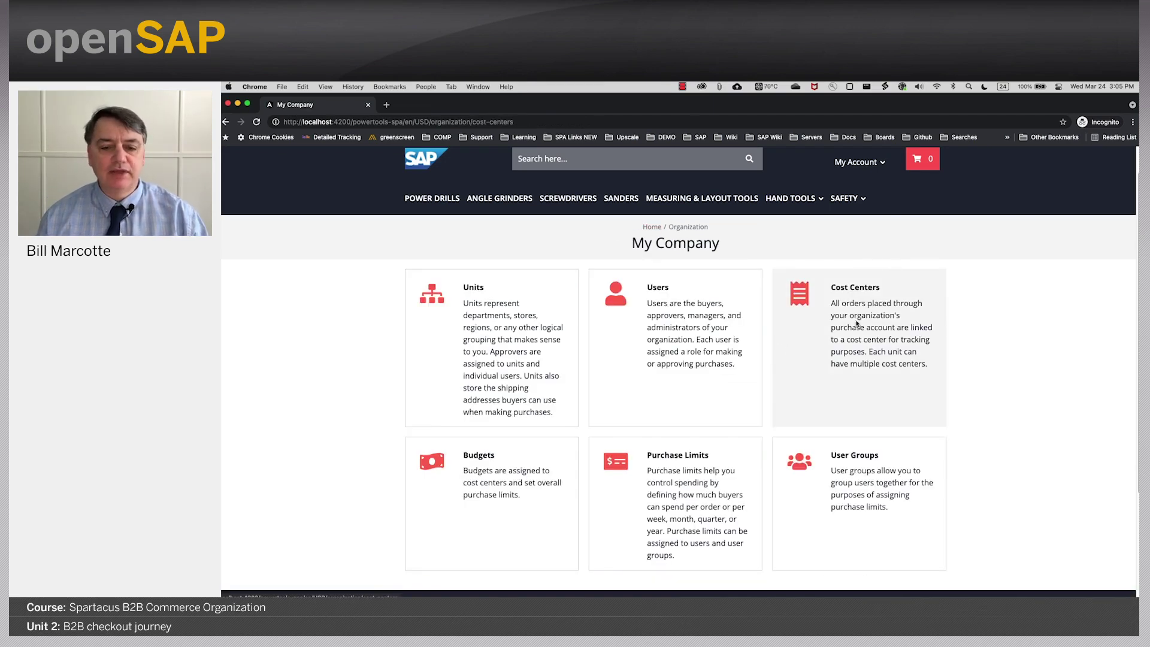
pyautogui.scroll(-3, 970, 421)
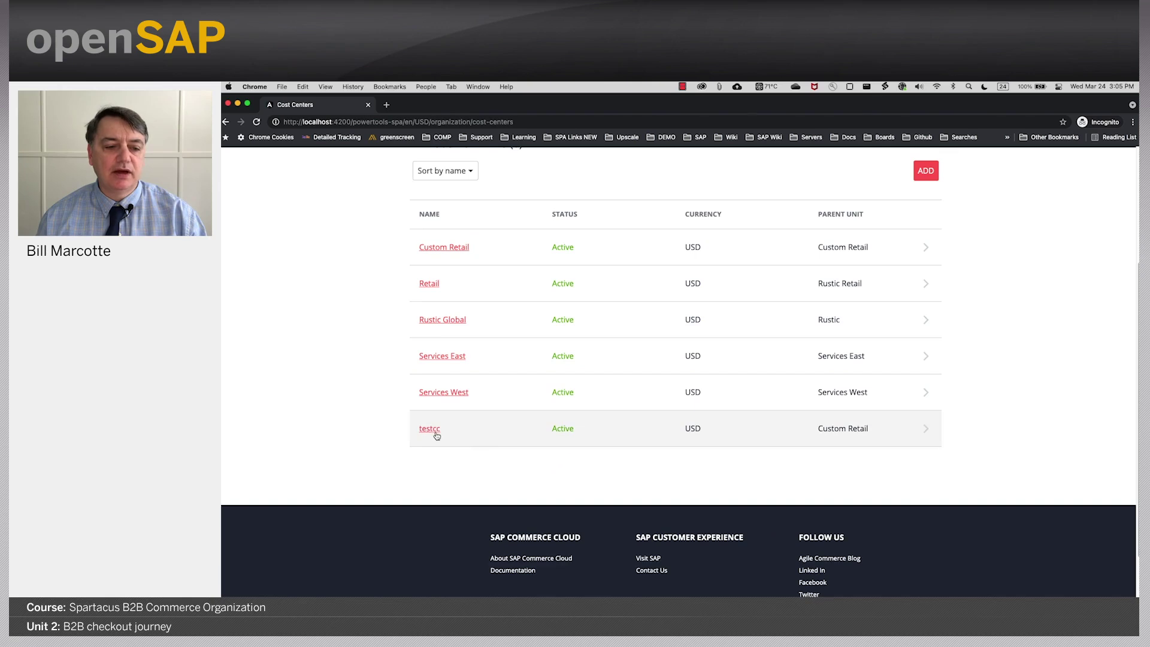
pyautogui.click(430, 430)
pyautogui.click(779, 409)
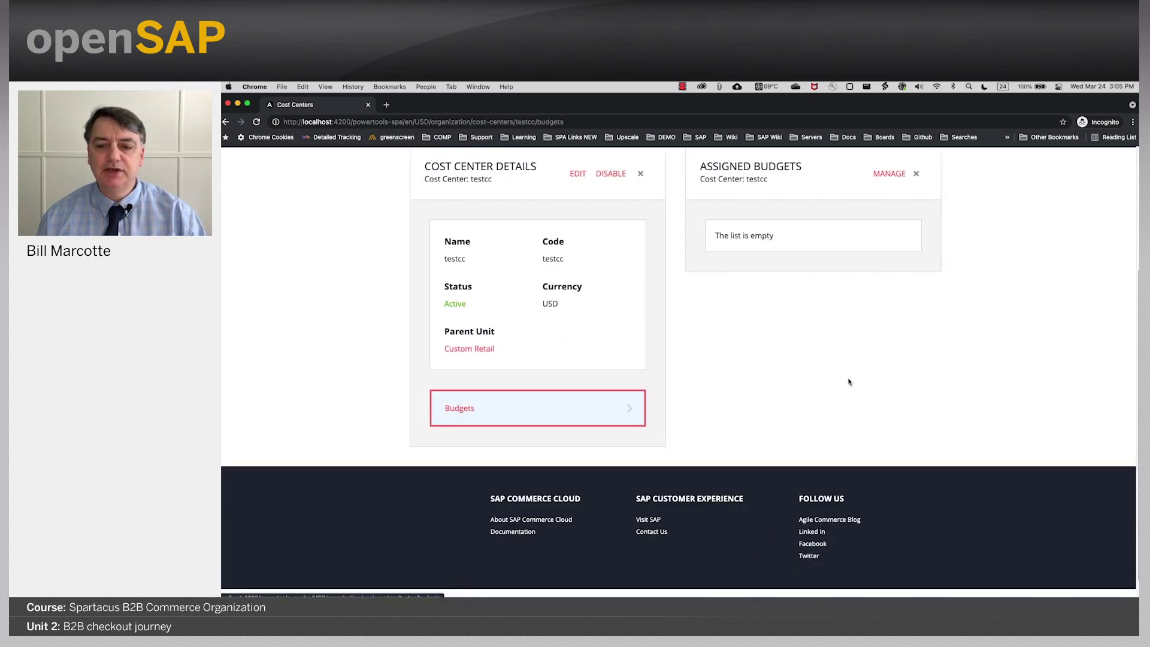
pyautogui.click(888, 177)
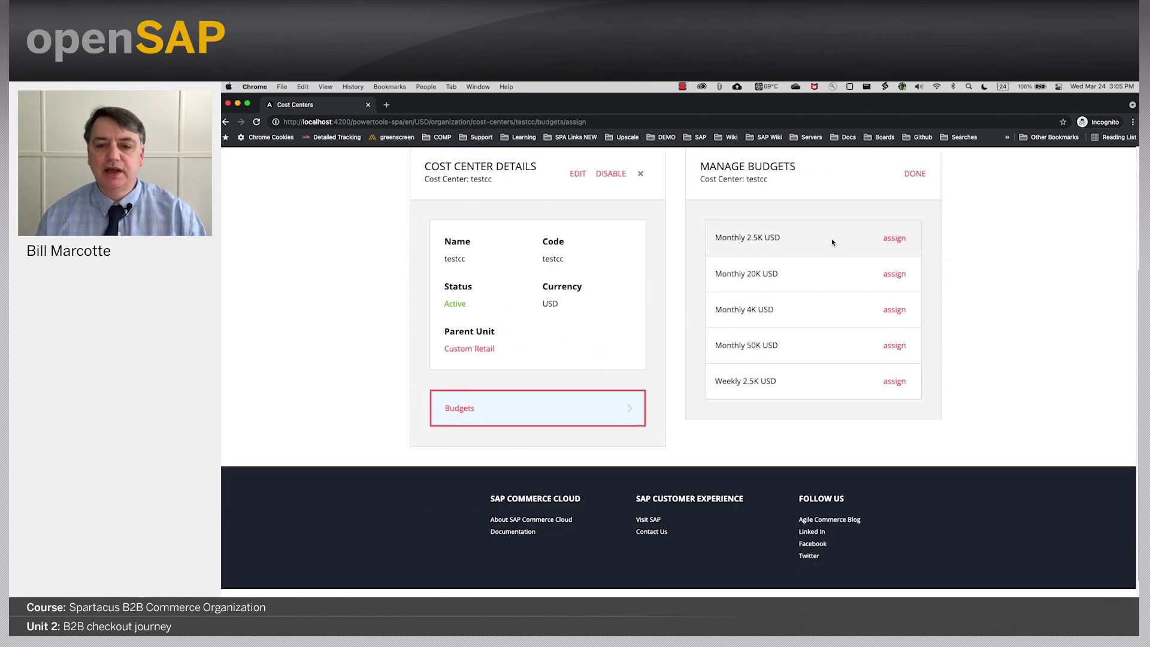
pyautogui.click(900, 349)
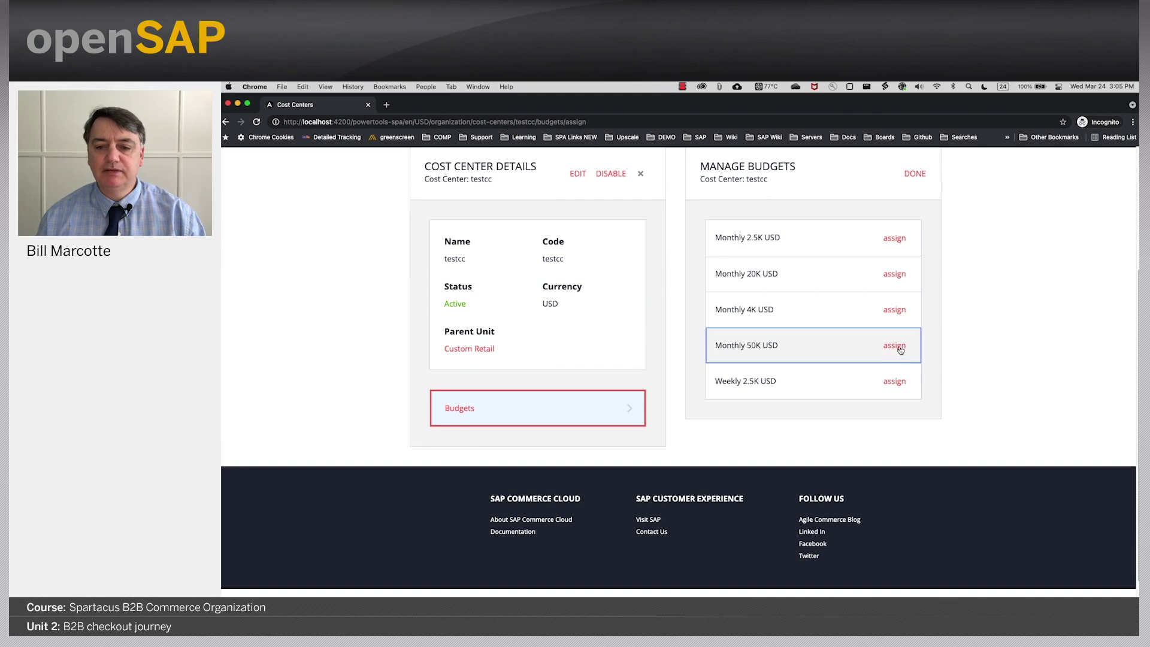
pyautogui.click(915, 173)
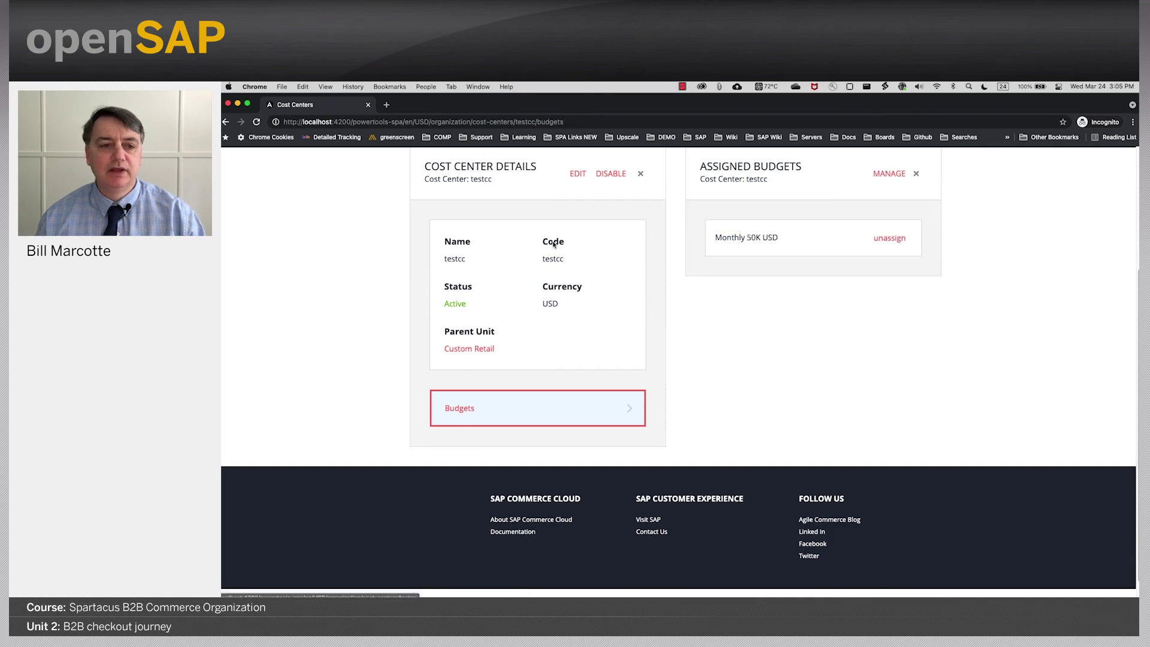
pyautogui.scroll(3, 655, 232)
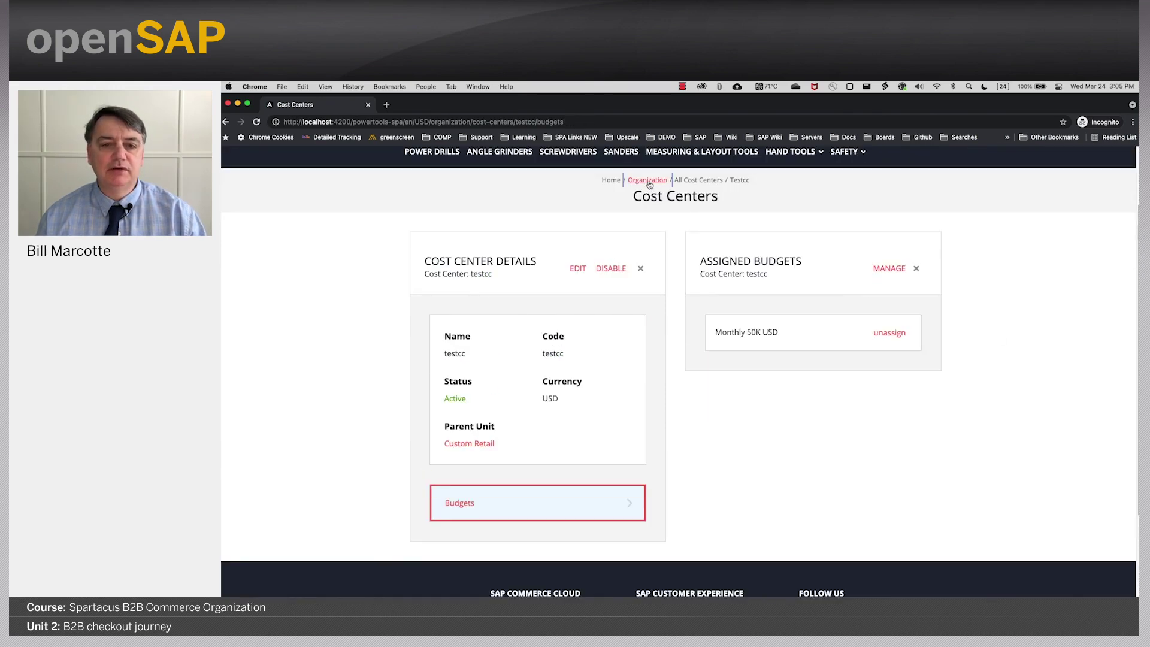
pyautogui.click(650, 182)
# In Units, expand Rustic Retail, open Custom Retail, and view its shipping addresses.
pyautogui.click(528, 293)
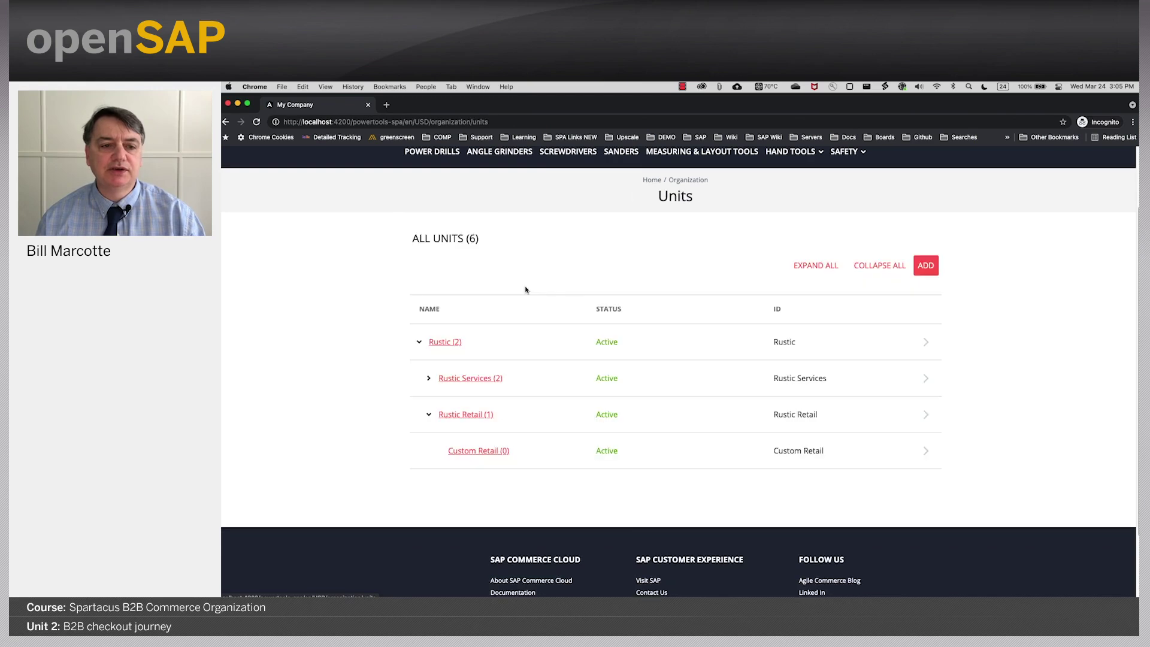
pyautogui.click(445, 346)
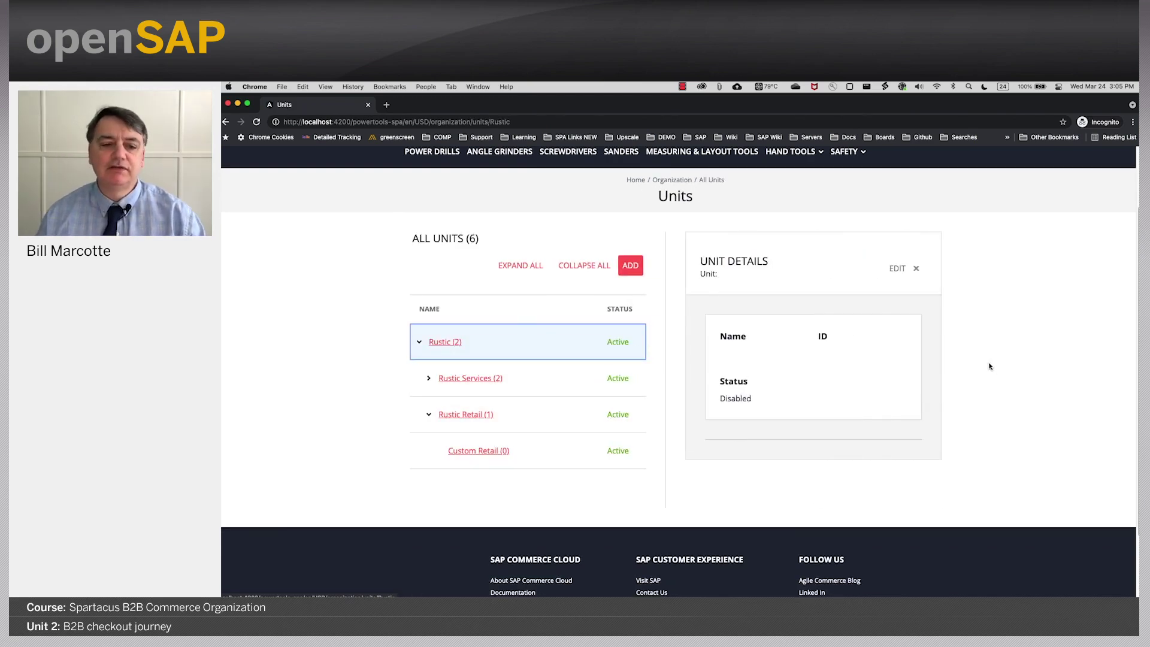
pyautogui.click(491, 382)
pyautogui.press('super+r')
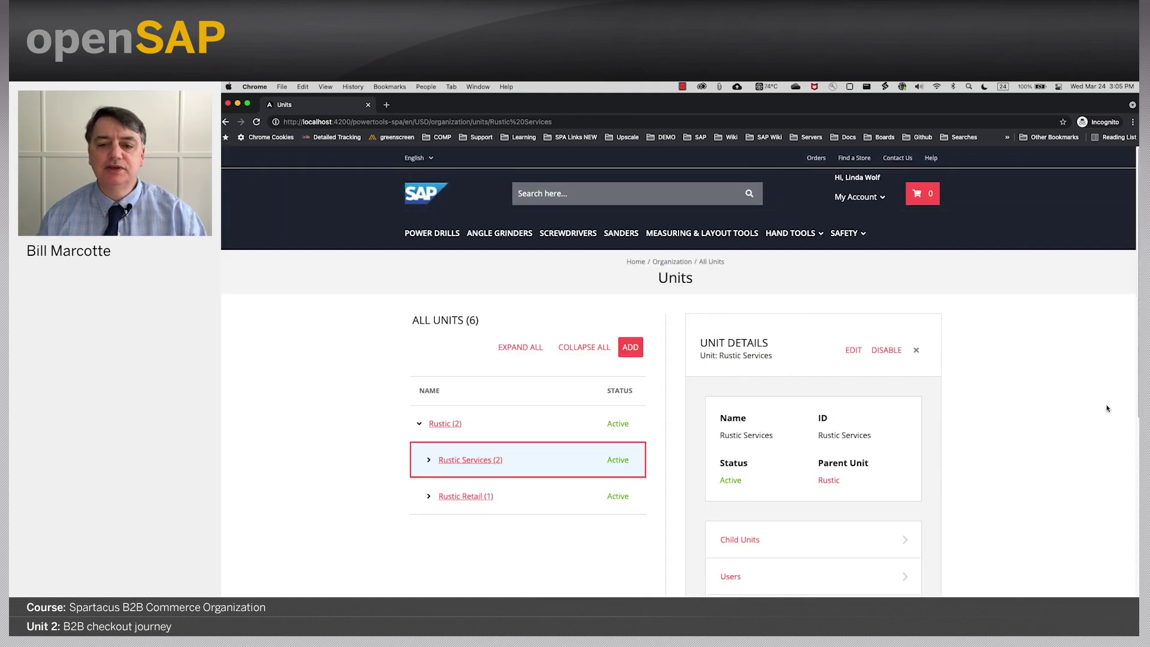
pyautogui.scroll(-3, 1018, 455)
pyautogui.click(429, 399)
pyautogui.click(475, 432)
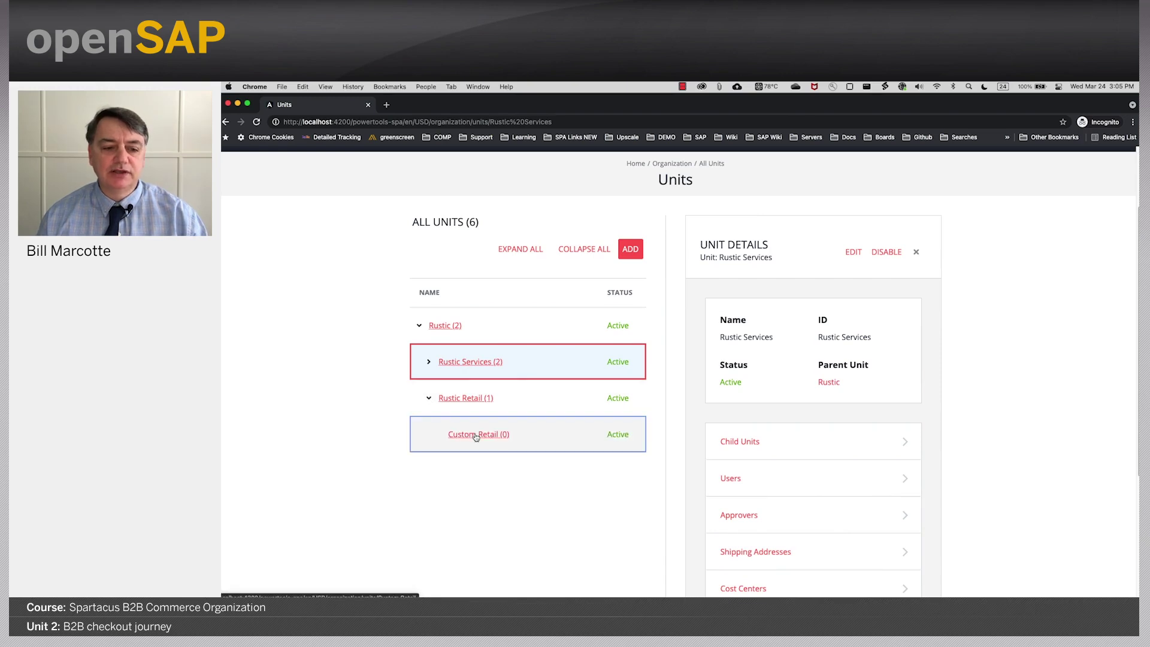
pyautogui.scroll(-3, 1024, 447)
pyautogui.click(844, 451)
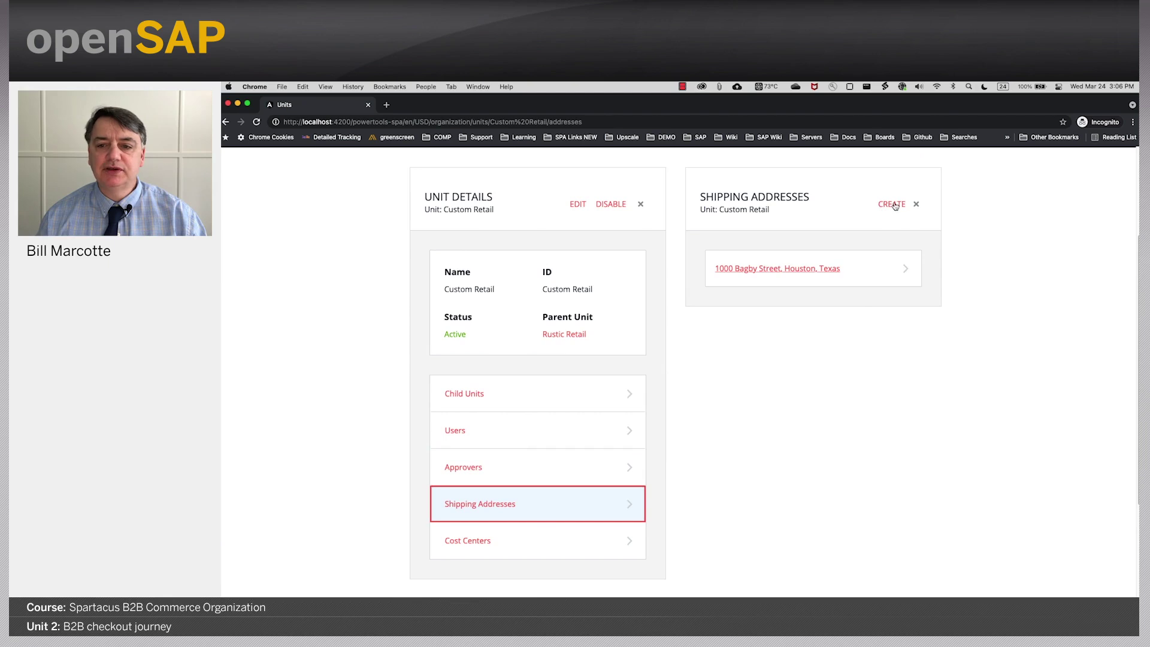
pyautogui.click(891, 204)
# Choose Canada as the country, title Mr., and fill in the contact's first and last name.
pyautogui.click(767, 294)
pyautogui.scroll(-5, 766, 324)
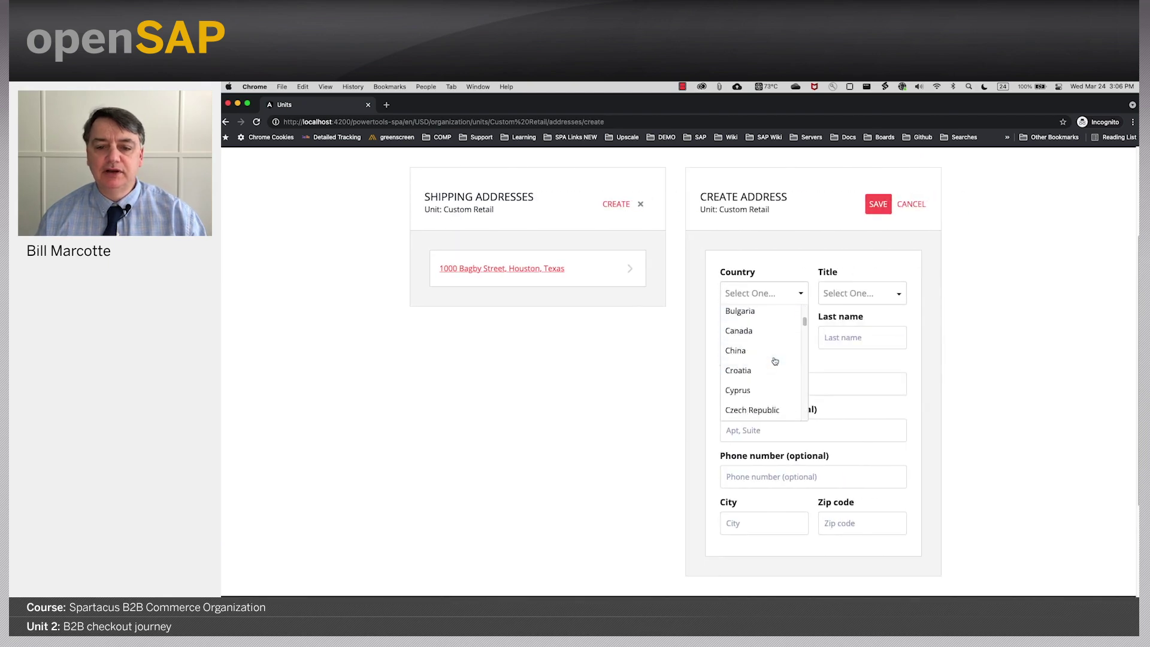
pyautogui.scroll(3, 764, 328)
pyautogui.click(763, 331)
pyautogui.click(856, 293)
pyautogui.click(854, 310)
pyautogui.click(802, 339)
pyautogui.write('testadd')
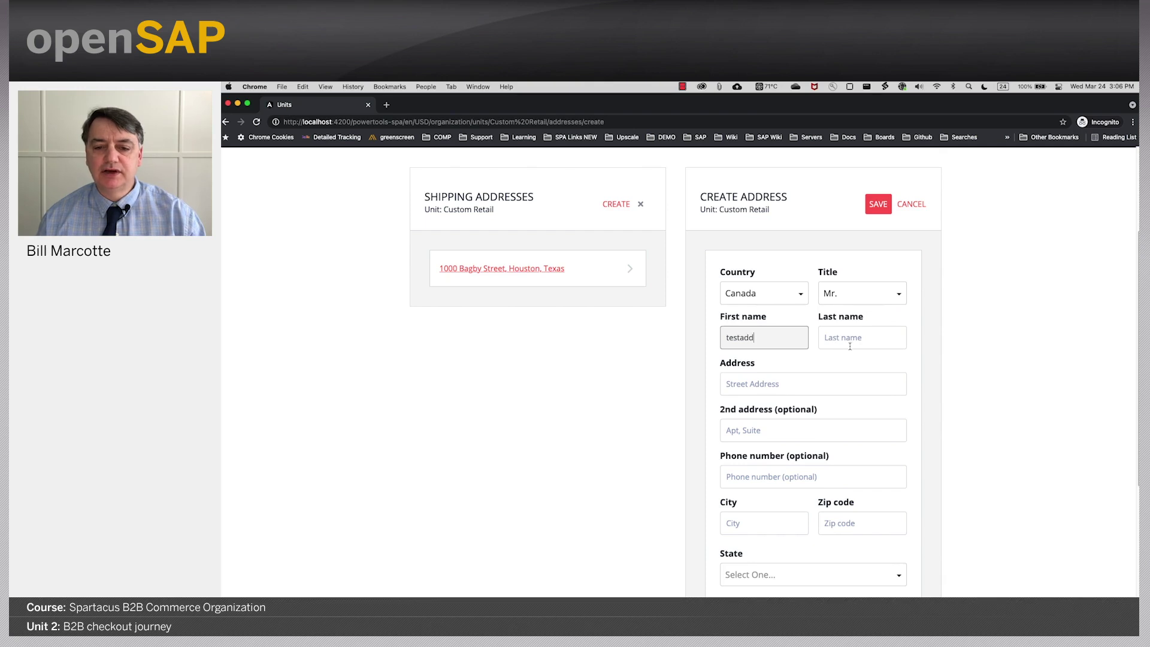
pyautogui.click(849, 339)
pyautogui.write('testadd')
# Fill in the street and city, pick Northern Territories as the state, and save the address.
pyautogui.press('Tab')
pyautogui.write('test')
pyautogui.click(797, 426)
pyautogui.click(814, 472)
pyautogui.click(767, 518)
pyautogui.write('test')
pyautogui.click(835, 523)
pyautogui.click(804, 576)
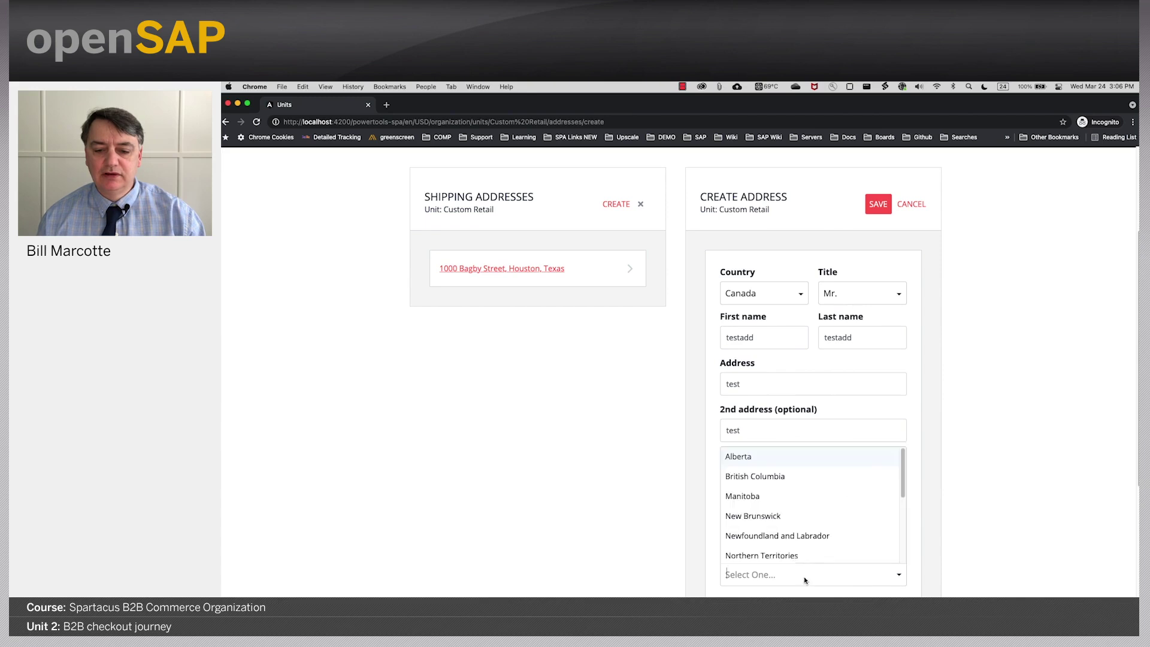
pyautogui.click(801, 557)
pyautogui.scroll(-3, 991, 502)
pyautogui.scroll(1, 937, 446)
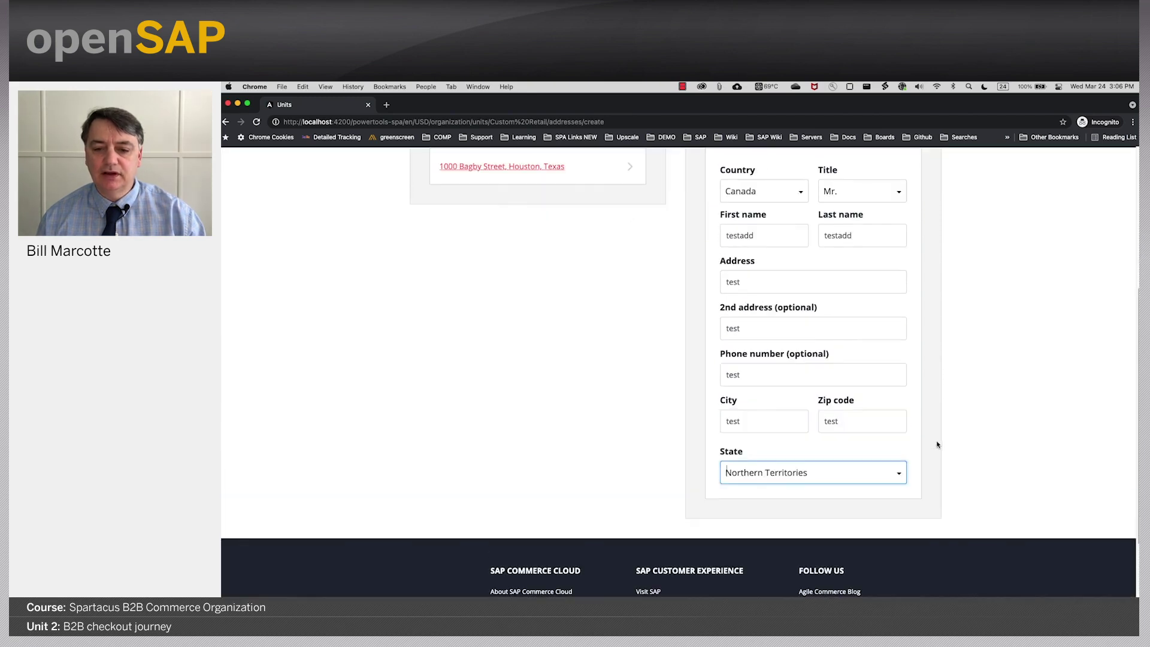
pyautogui.scroll(2, 972, 465)
pyautogui.click(878, 178)
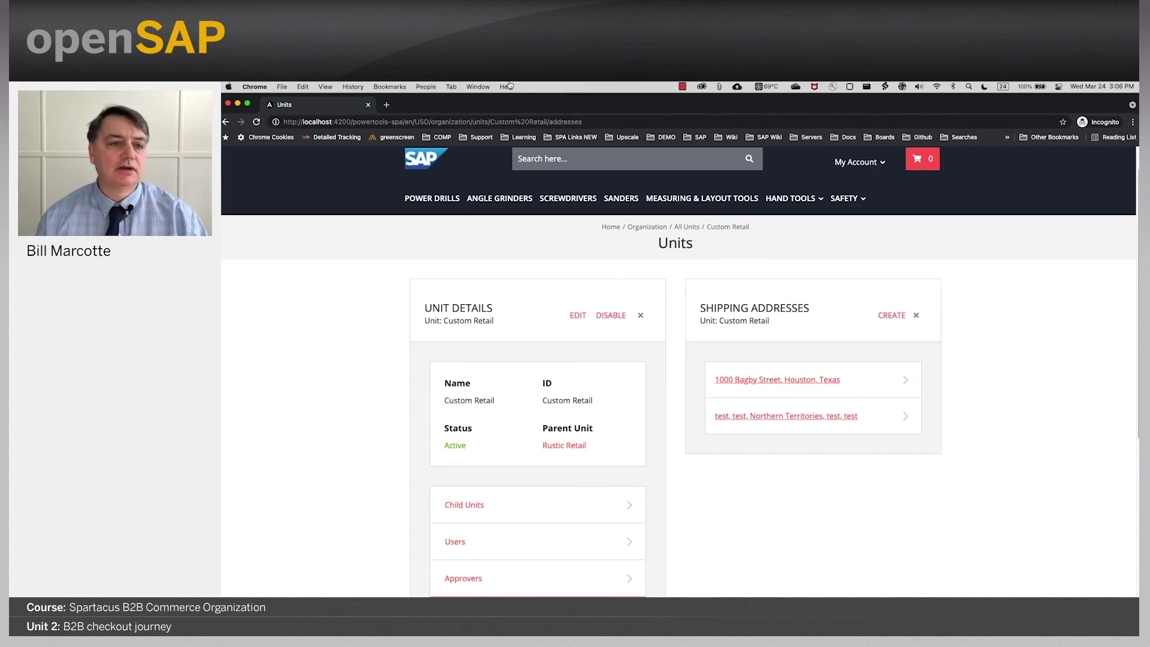
pyautogui.click(477, 87)
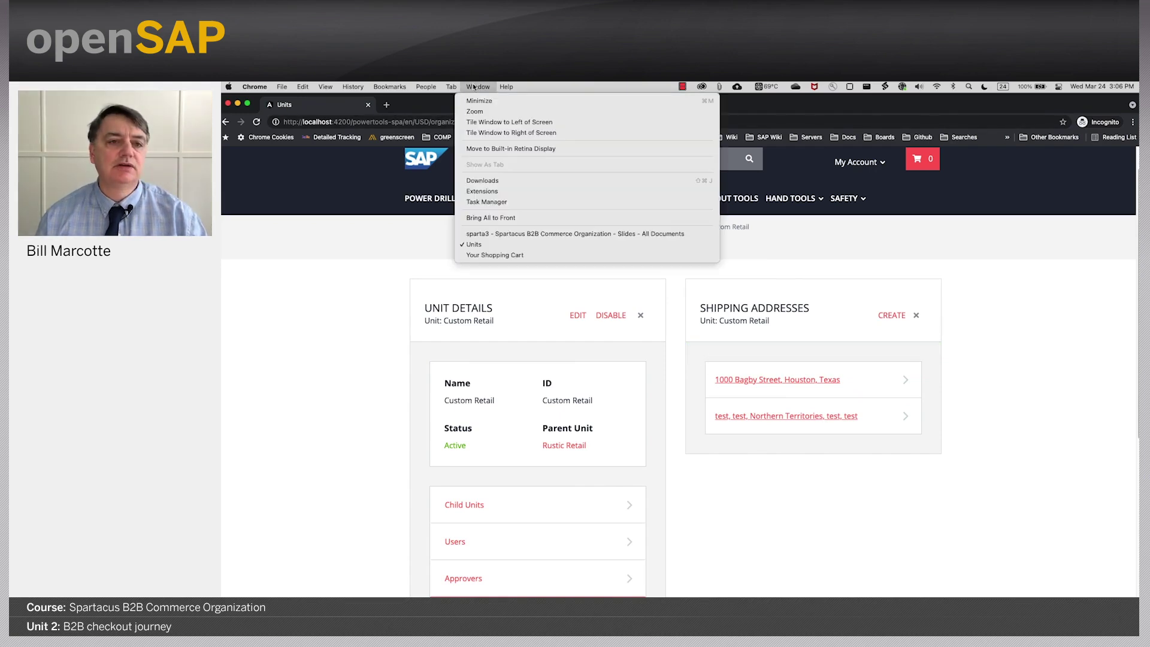
# From the cart window, start checkout and choose Account as the payment type.
pyautogui.click(518, 254)
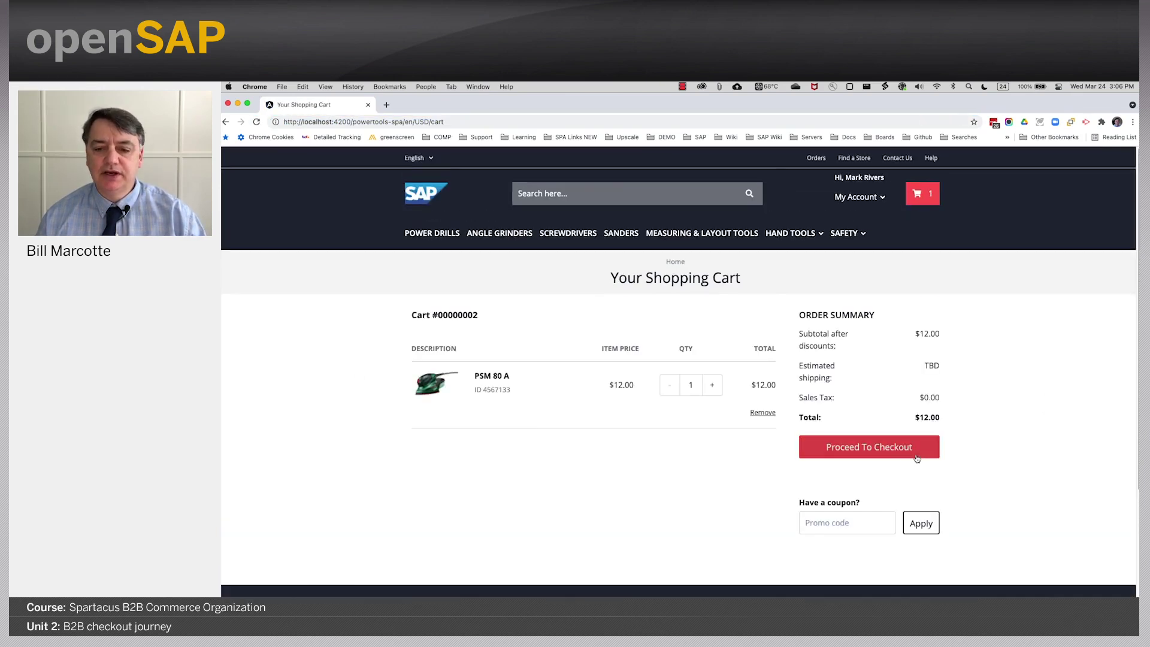
pyautogui.click(885, 449)
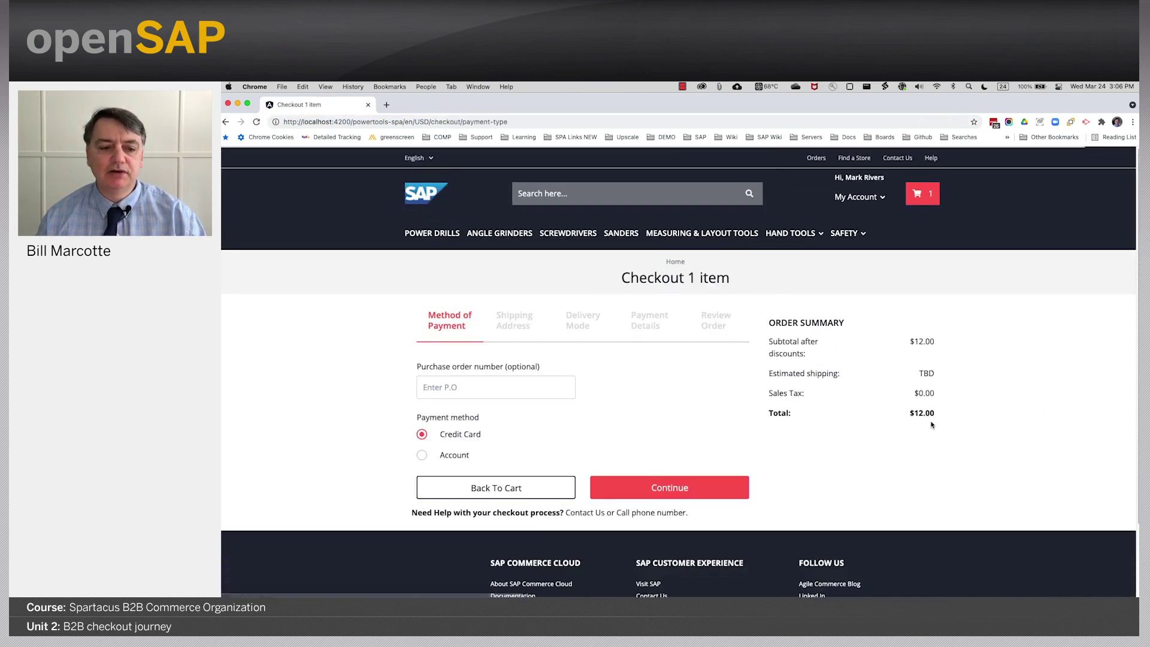
pyautogui.click(463, 457)
pyautogui.click(637, 486)
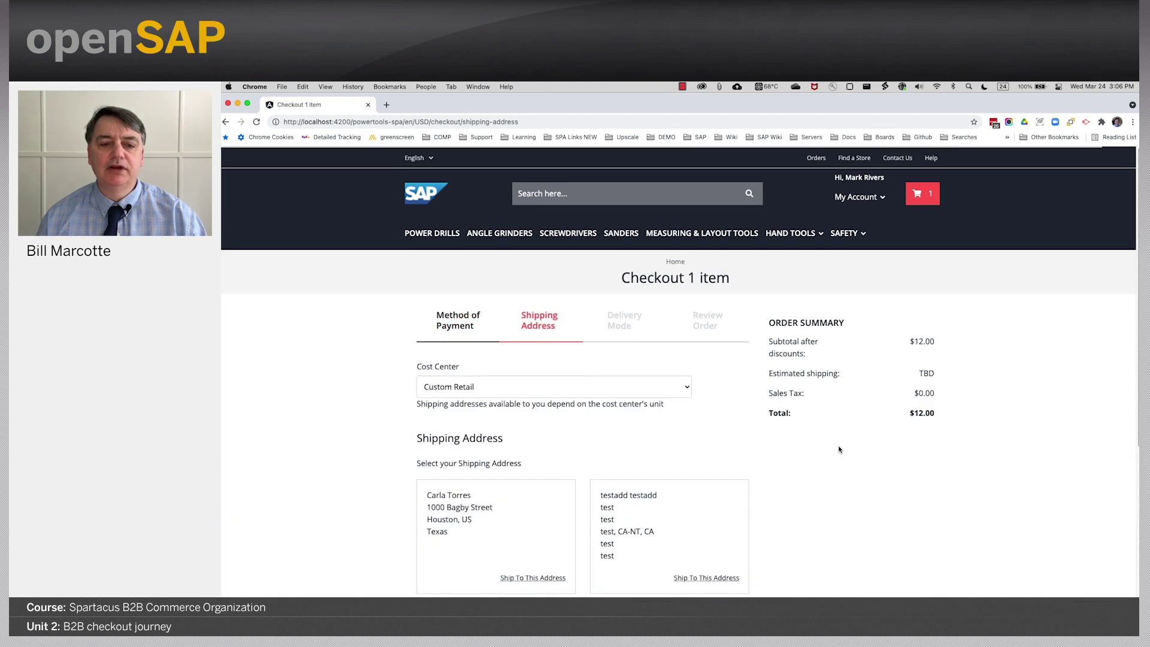
pyautogui.scroll(-3, 713, 444)
# Try the cost center options, switching between Custom Retail and testcc.
pyautogui.click(690, 247)
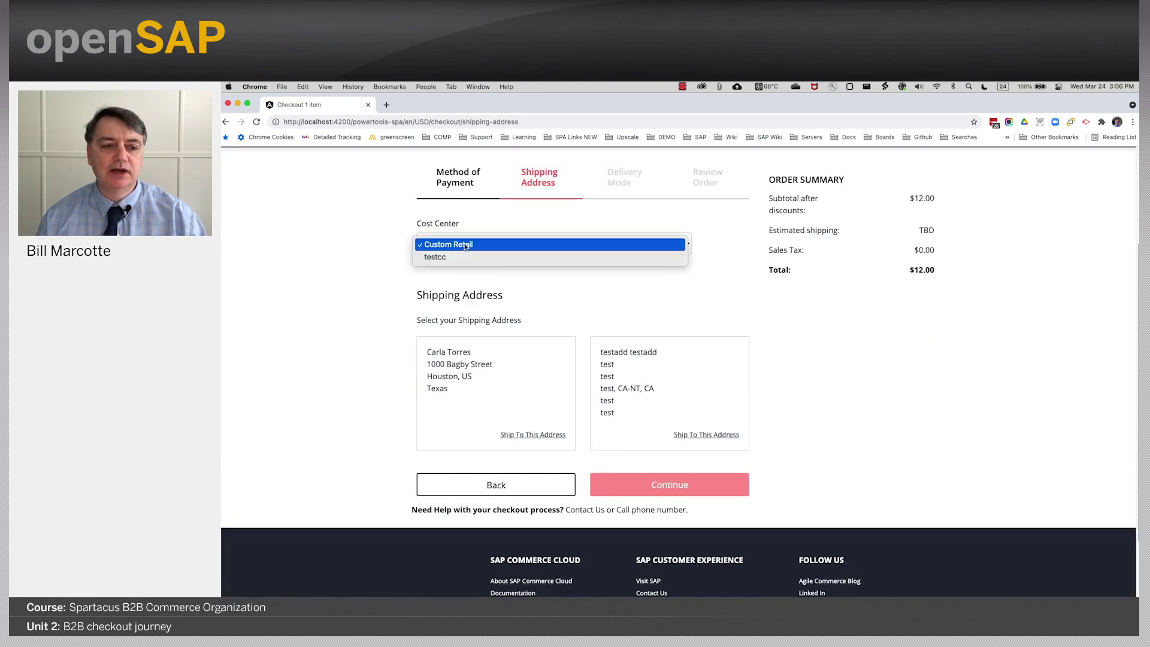
pyautogui.click(935, 379)
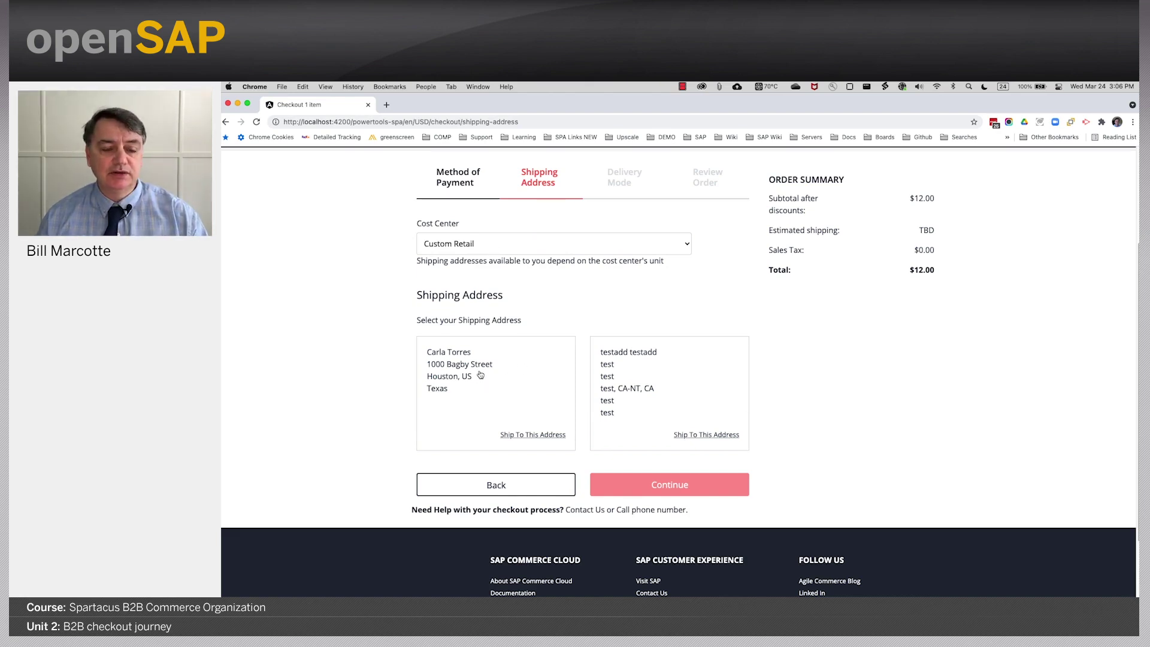
pyautogui.click(603, 246)
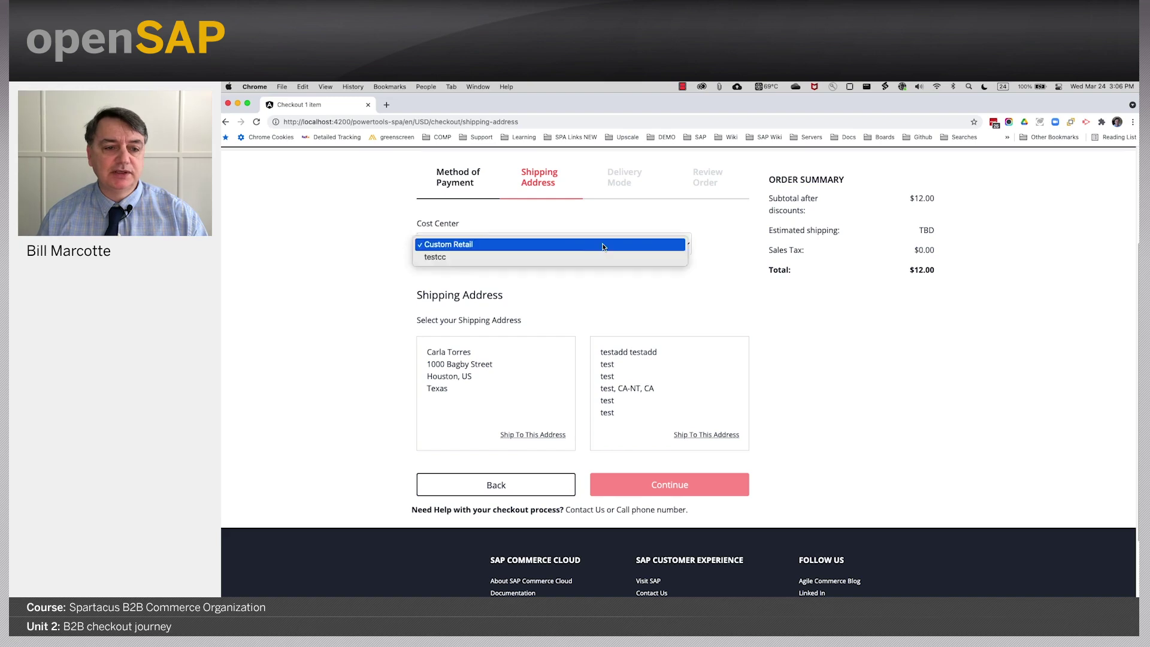
pyautogui.click(535, 258)
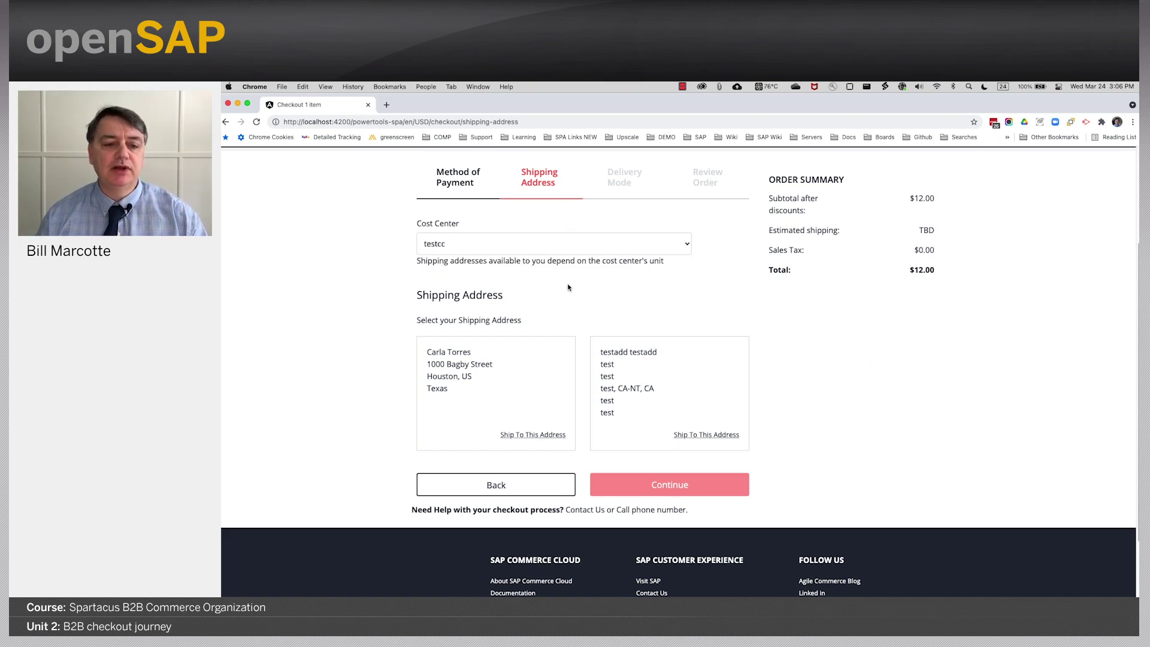
pyautogui.click(570, 243)
pyautogui.click(570, 230)
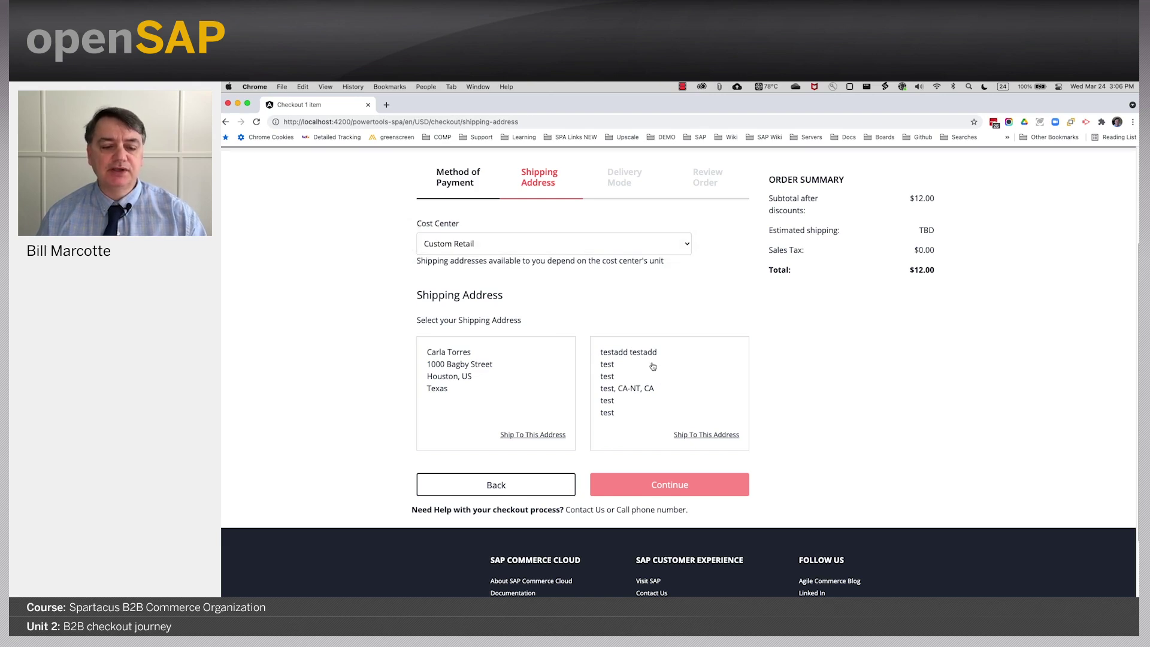
pyautogui.click(503, 250)
# Select testcc as the checkout's cost center and review the available shipping addresses.
pyautogui.click(500, 257)
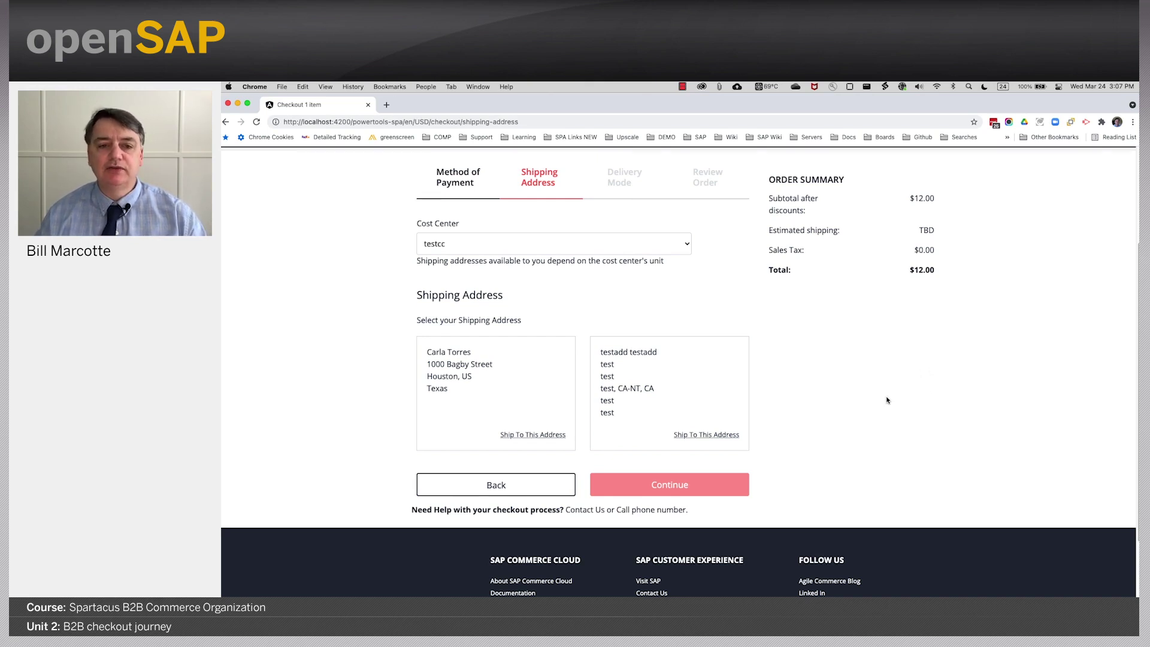
pyautogui.scroll(1, 887, 400)
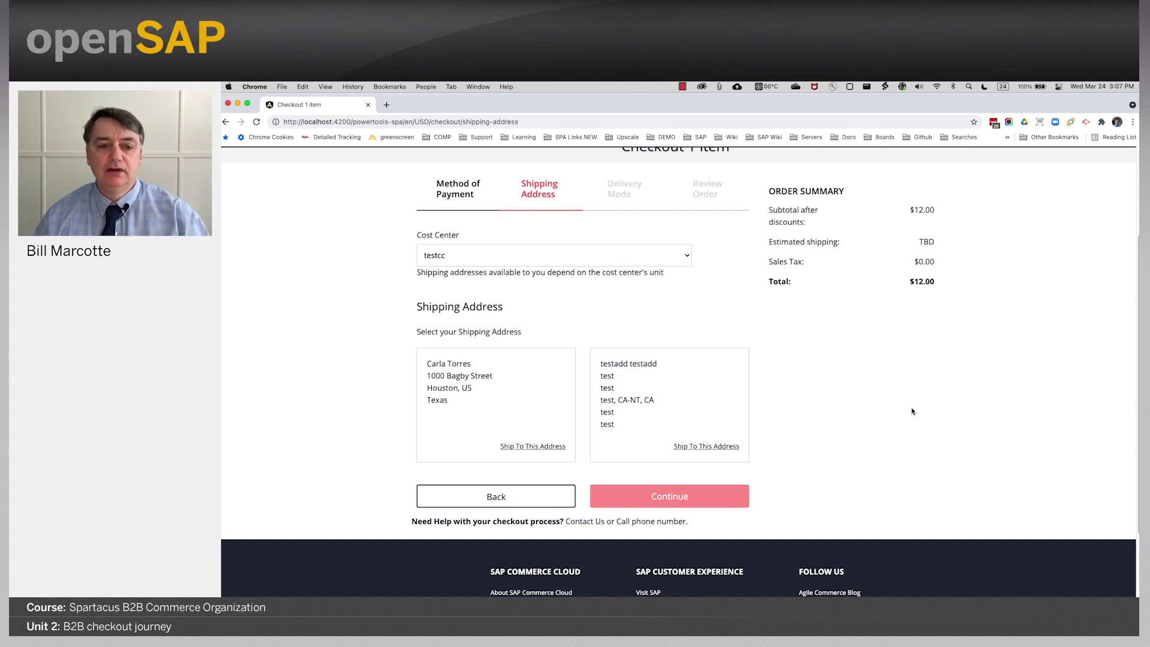
pyautogui.scroll(5, 891, 392)
# Open the pending order's details from My Account's Order History.
pyautogui.moveTo(878, 201)
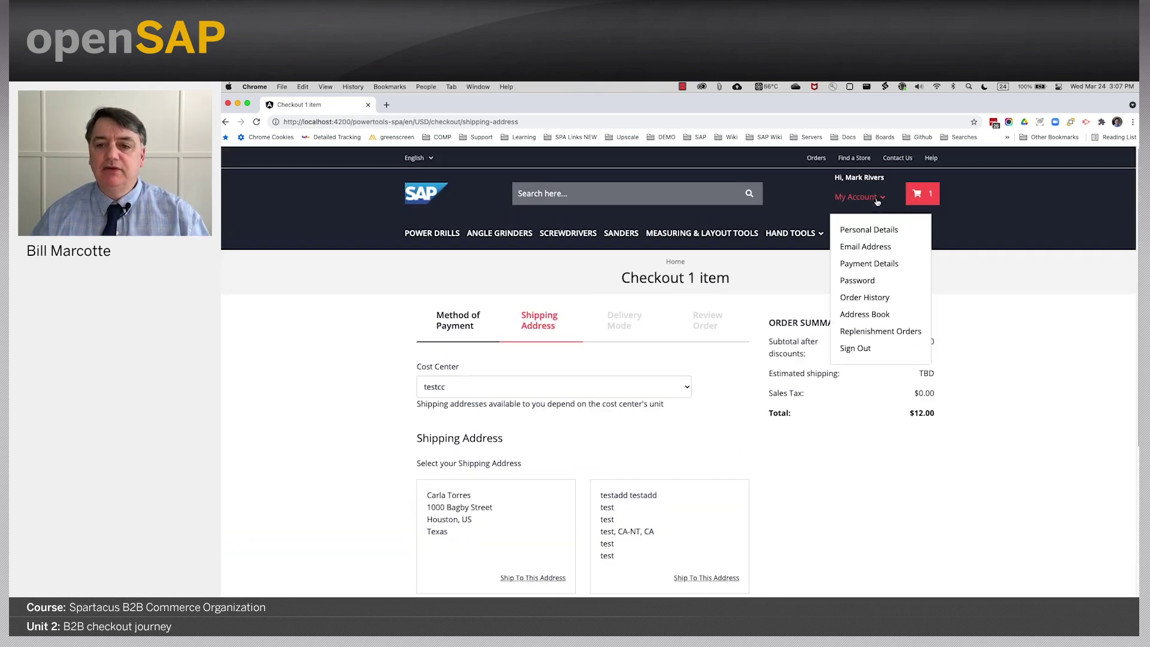
pyautogui.click(870, 299)
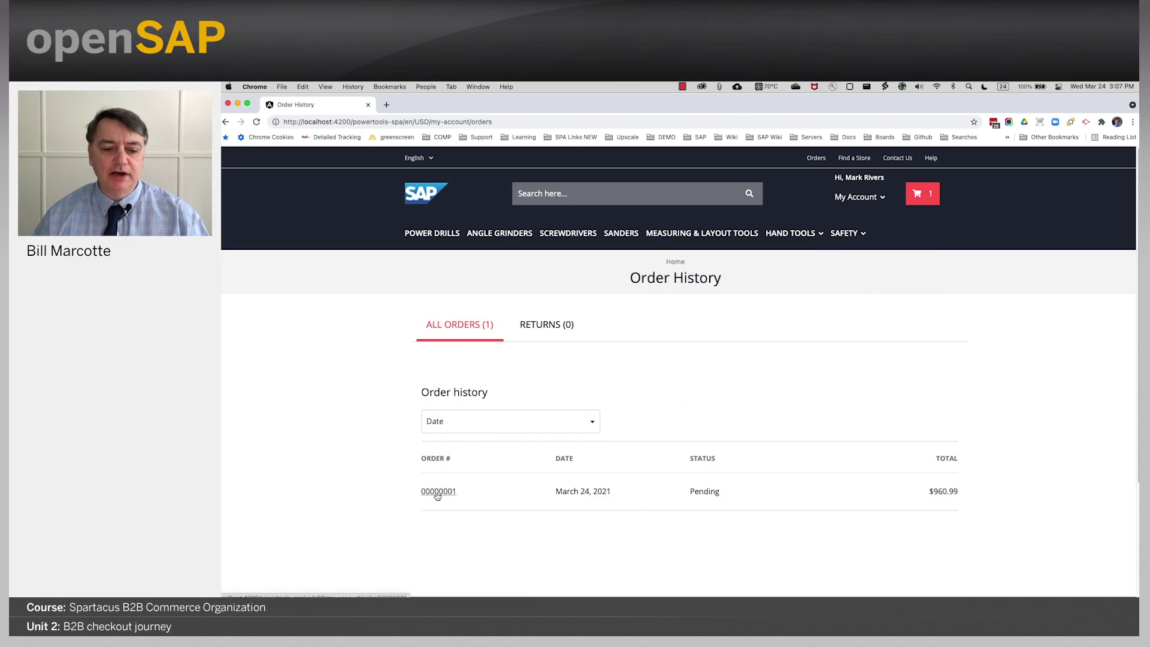
pyautogui.click(439, 494)
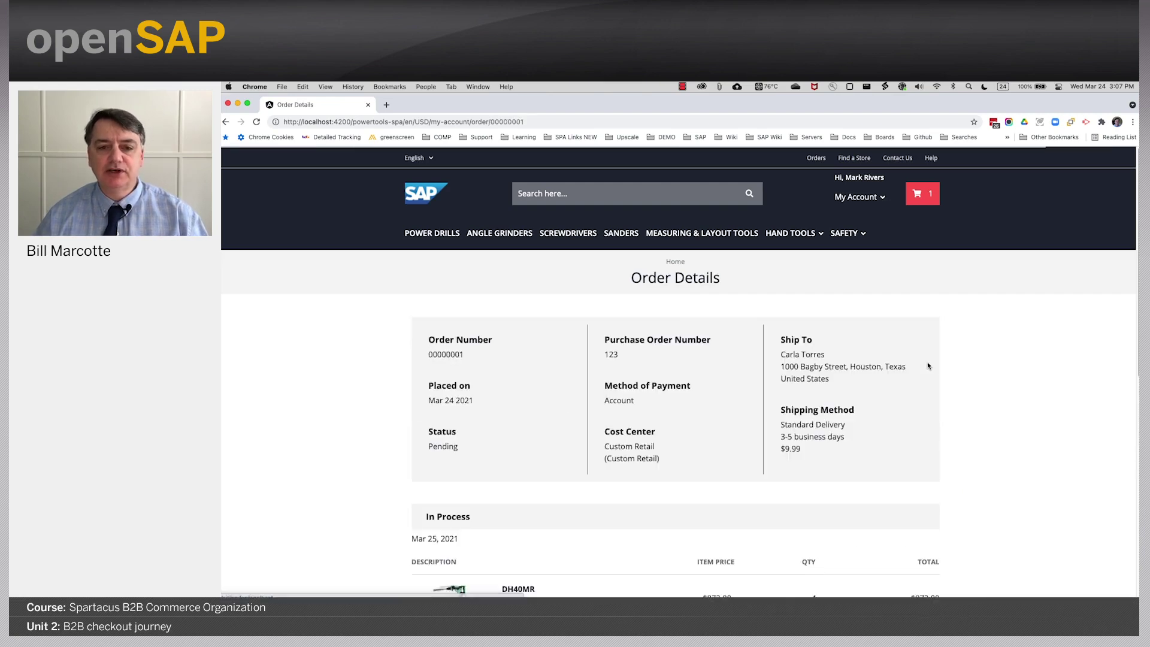
# Review the PO number, account payment and Custom Retail cost center on the Order Details page.
pyautogui.scroll(-1, 1012, 445)
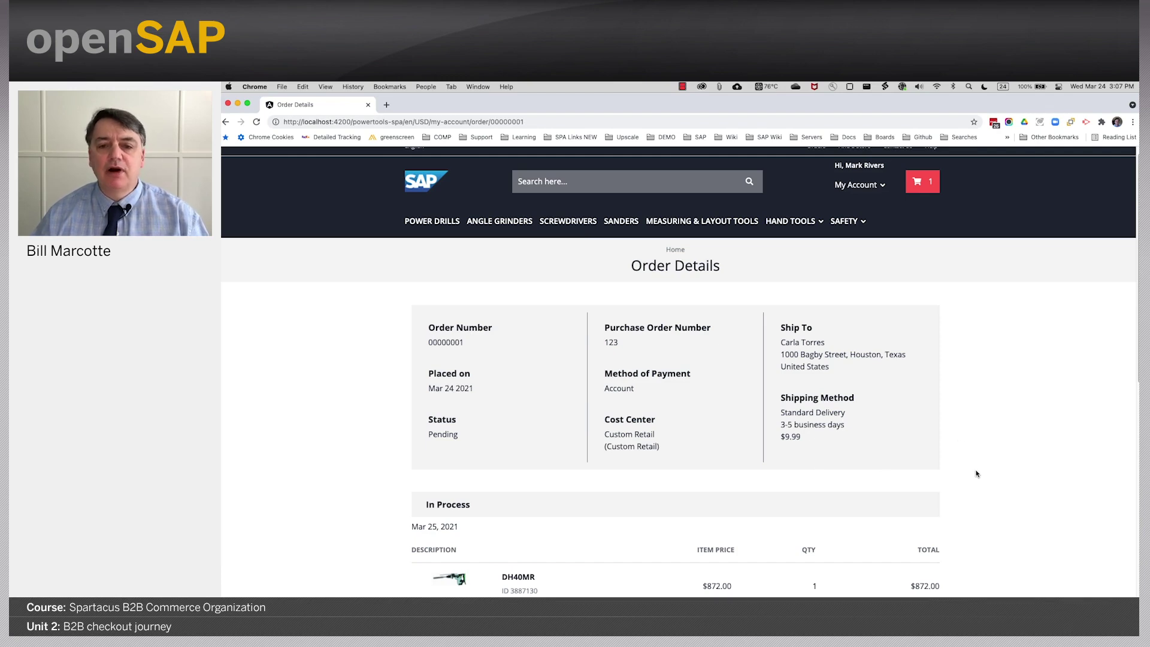
pyautogui.scroll(-2, 977, 475)
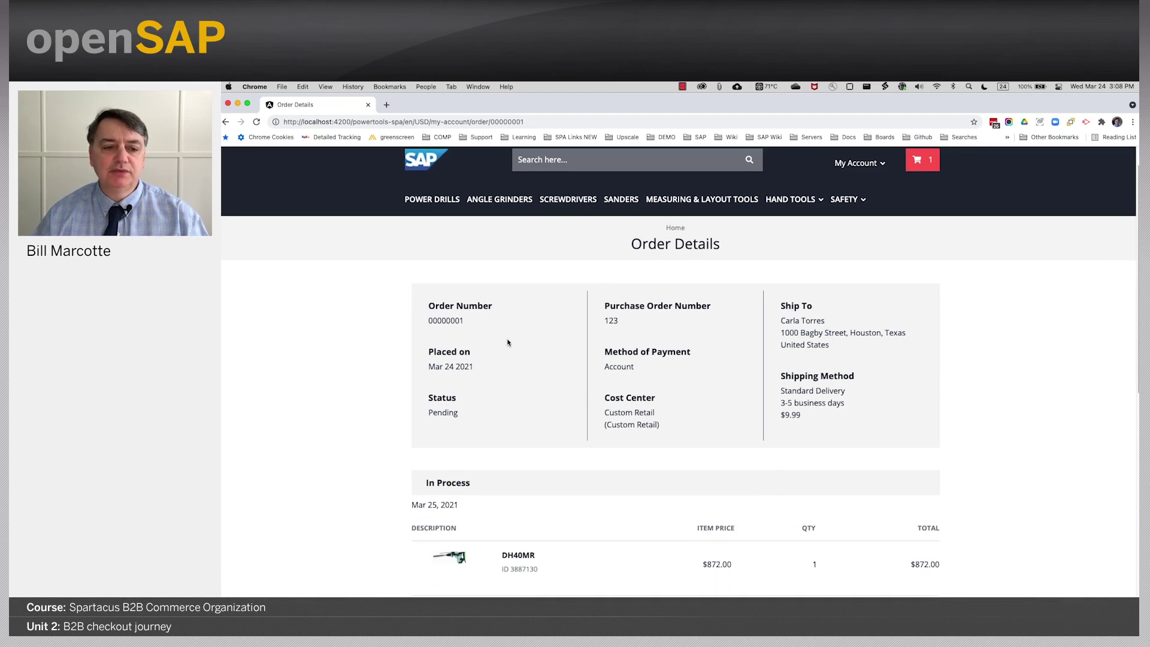
pyautogui.scroll(-10, 909, 460)
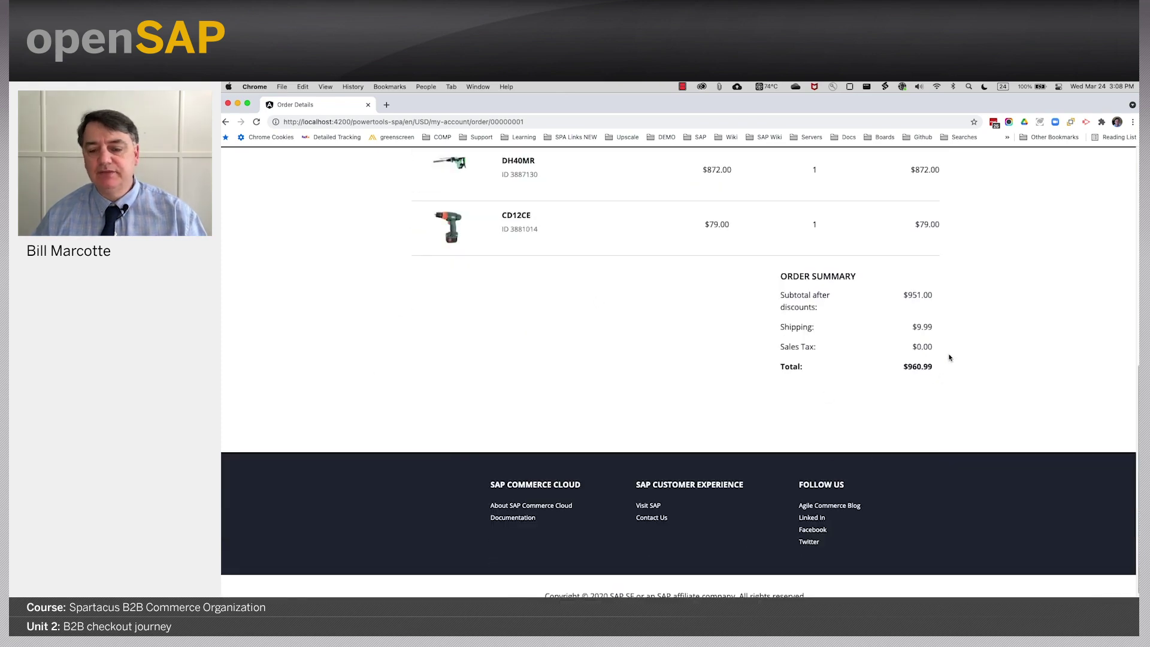
pyautogui.scroll(5, 964, 400)
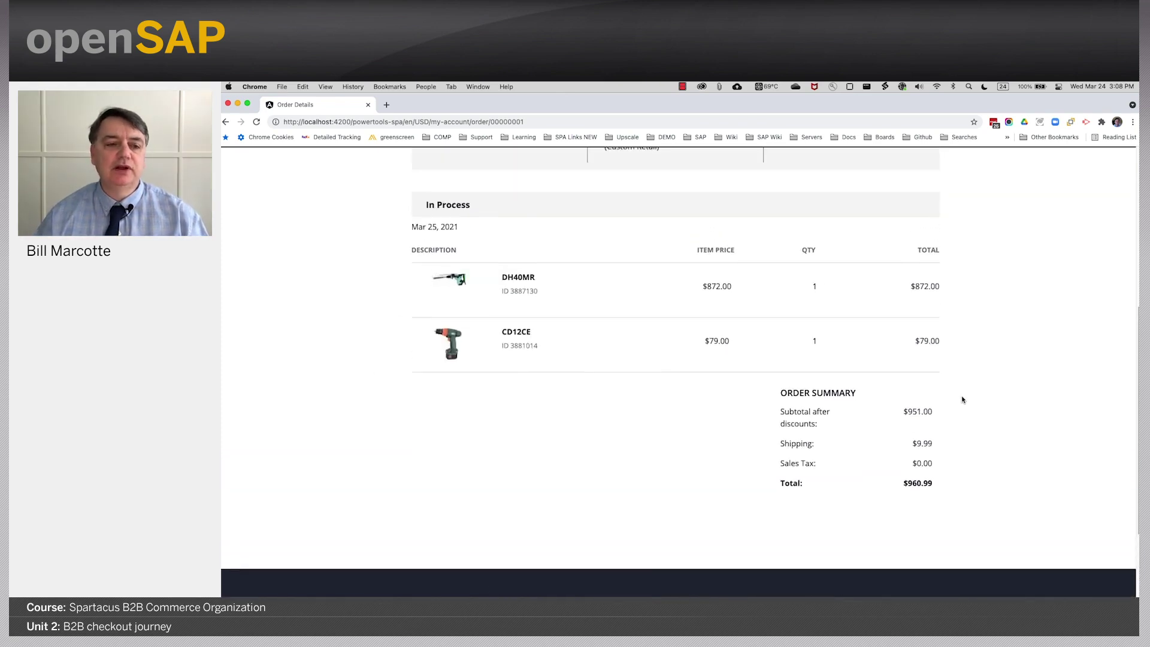
pyautogui.scroll(1, 962, 399)
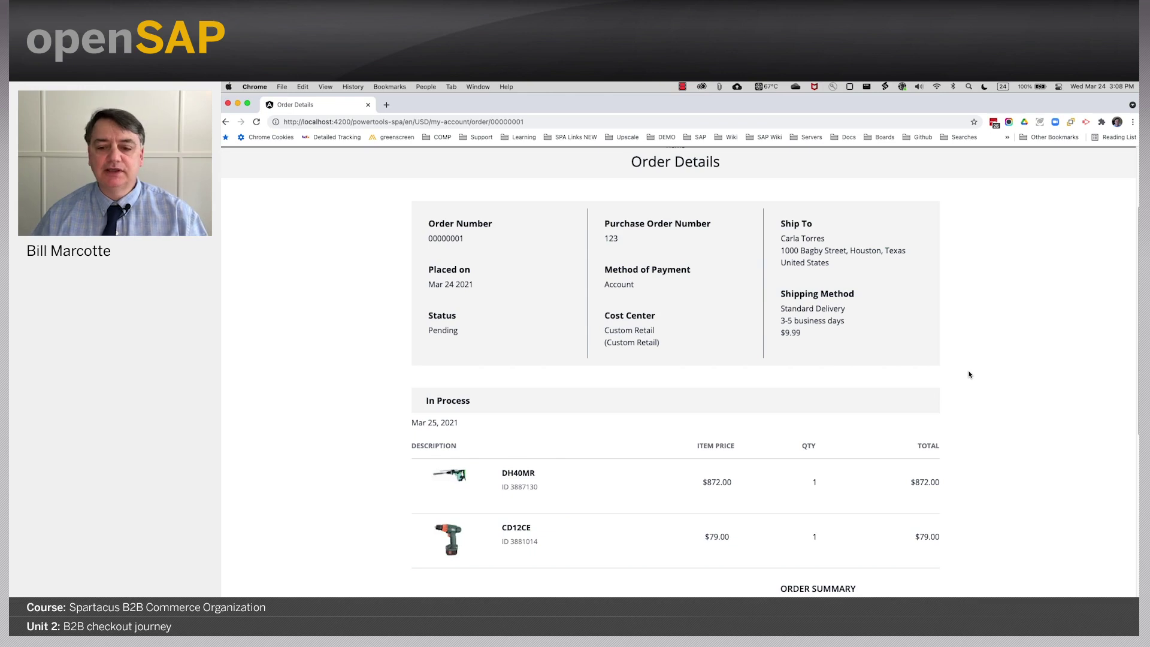
pyautogui.scroll(-5, 957, 442)
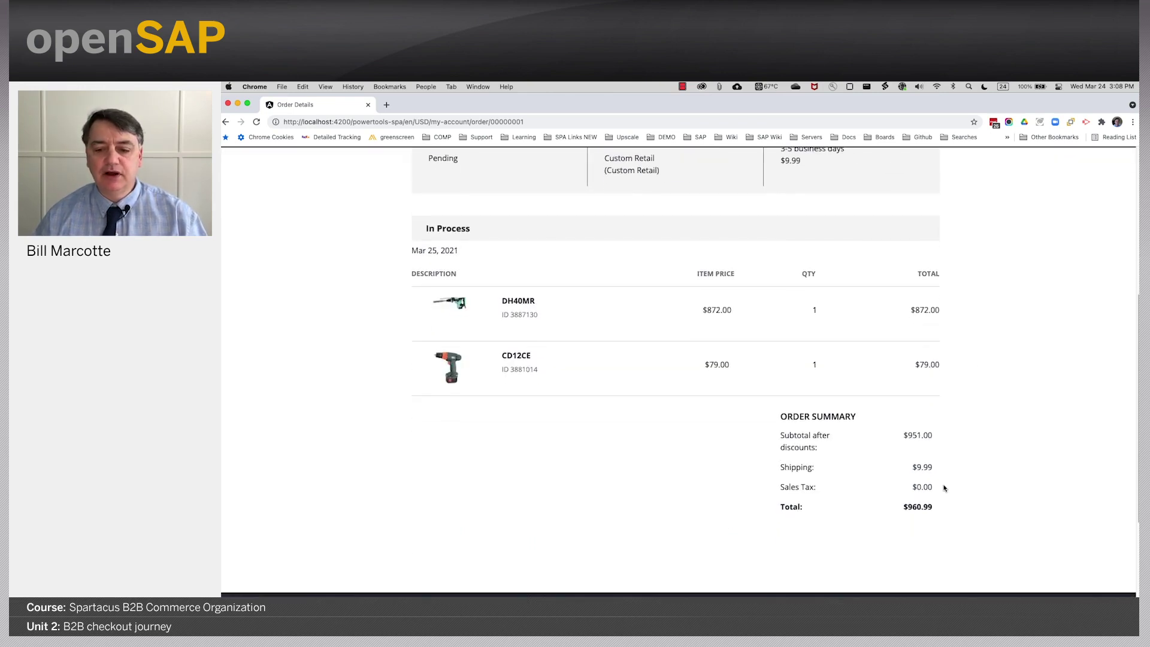
pyautogui.scroll(4, 952, 479)
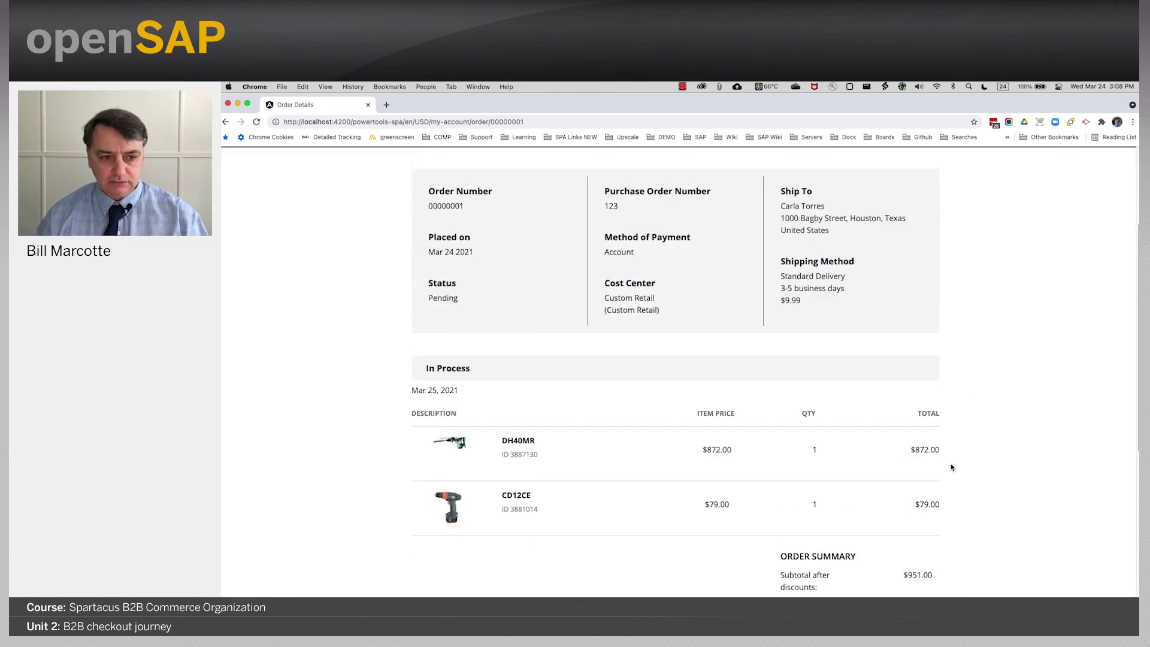
pyautogui.scroll(1, 977, 395)
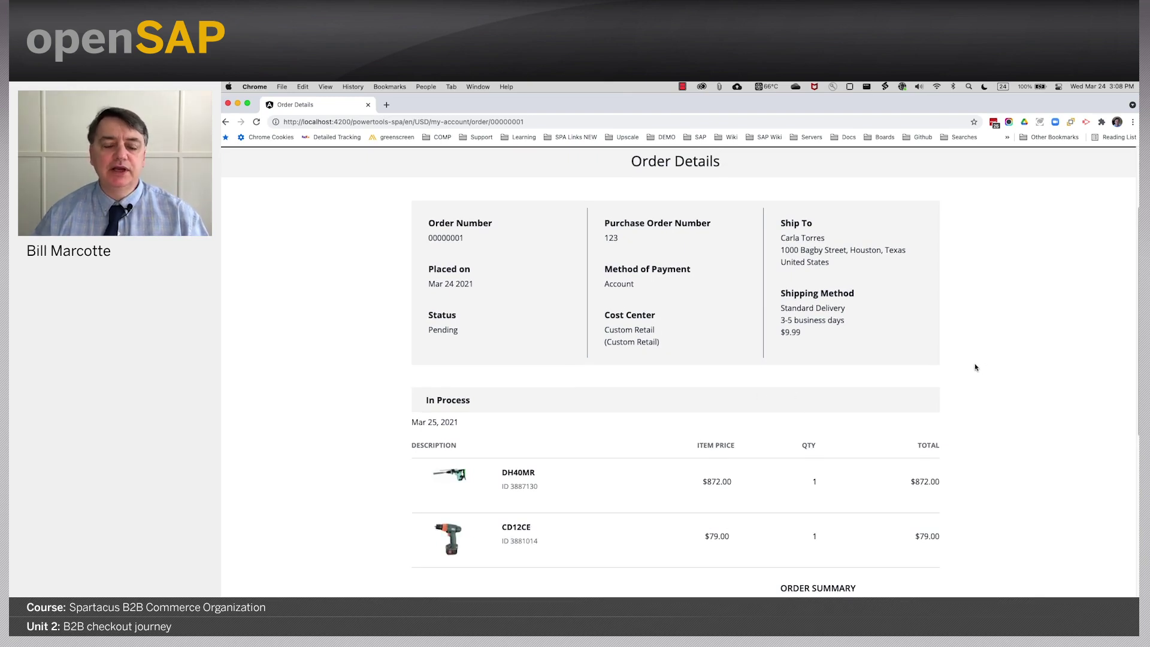
pyautogui.scroll(2, 971, 367)
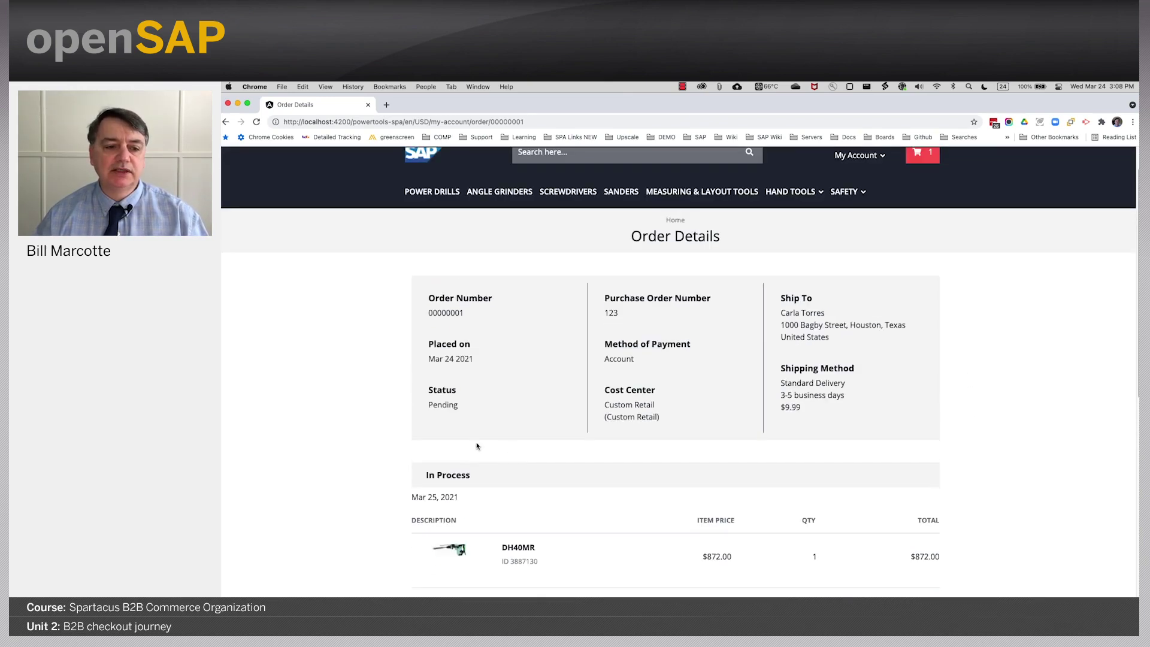
pyautogui.moveTo(470, 404); pyautogui.dragTo(415, 407)
# Highlight the Pending order status, then advance the presentation to the next slide.
pyautogui.click(397, 403)
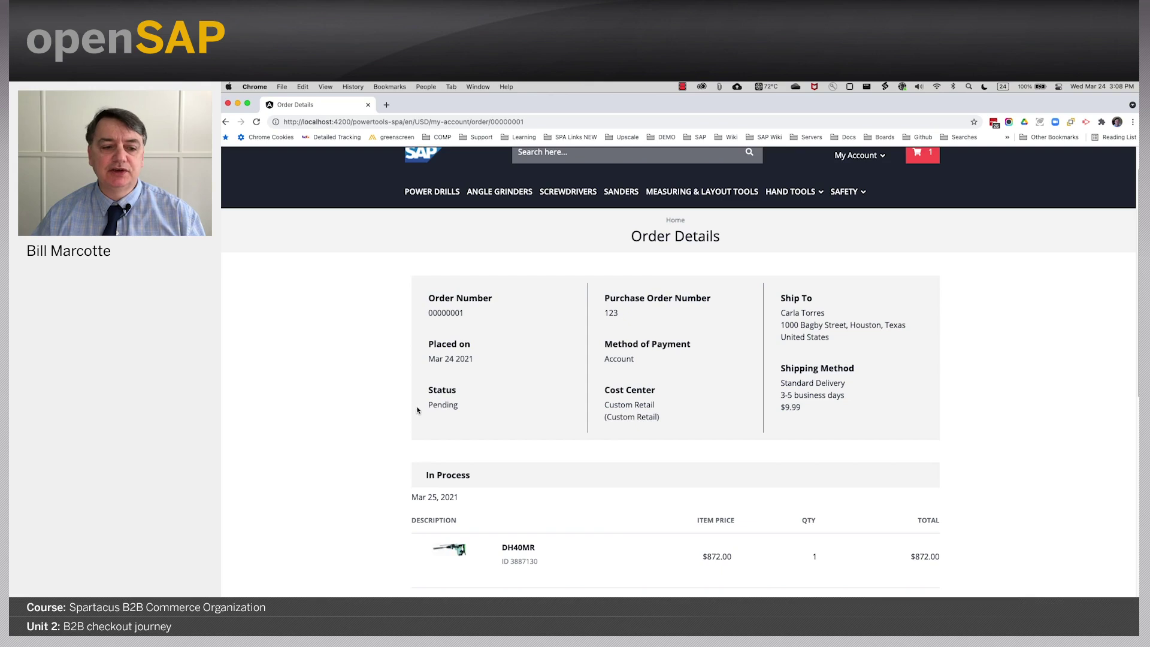
pyautogui.moveTo(429, 407); pyautogui.dragTo(467, 410)
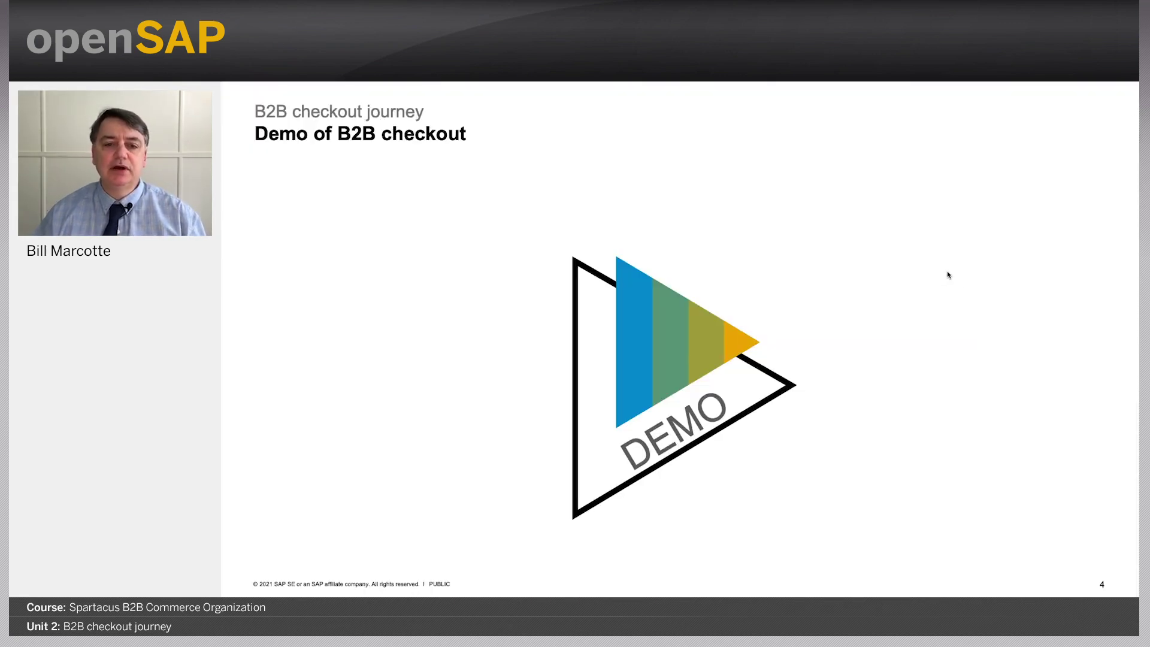
pyautogui.press('Right')
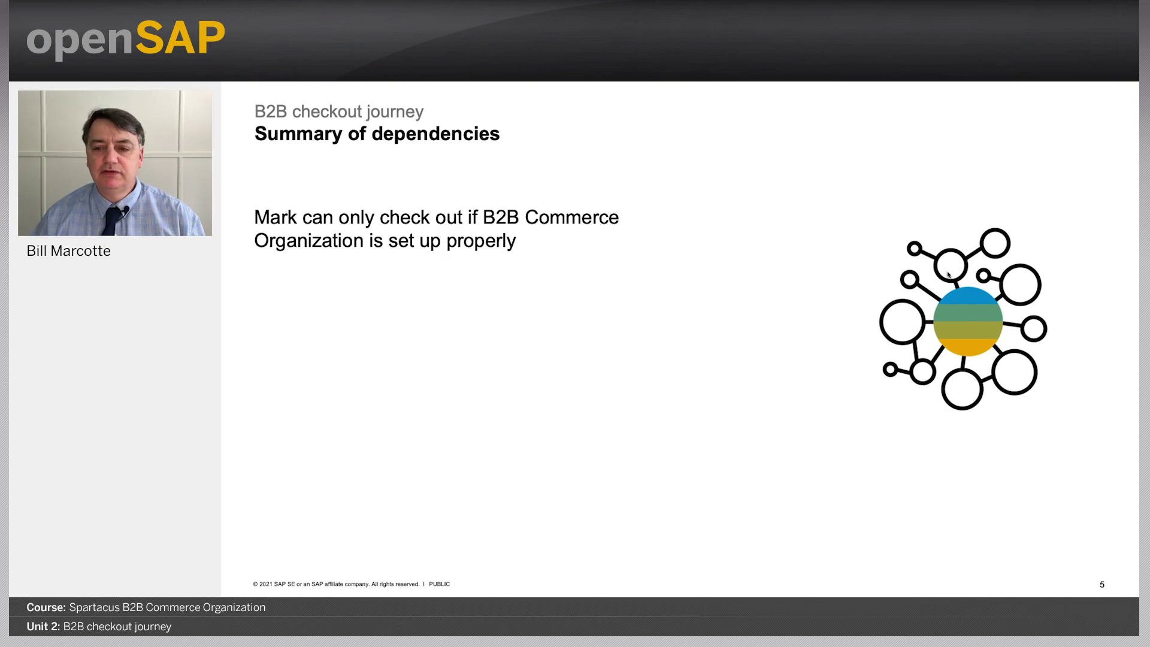
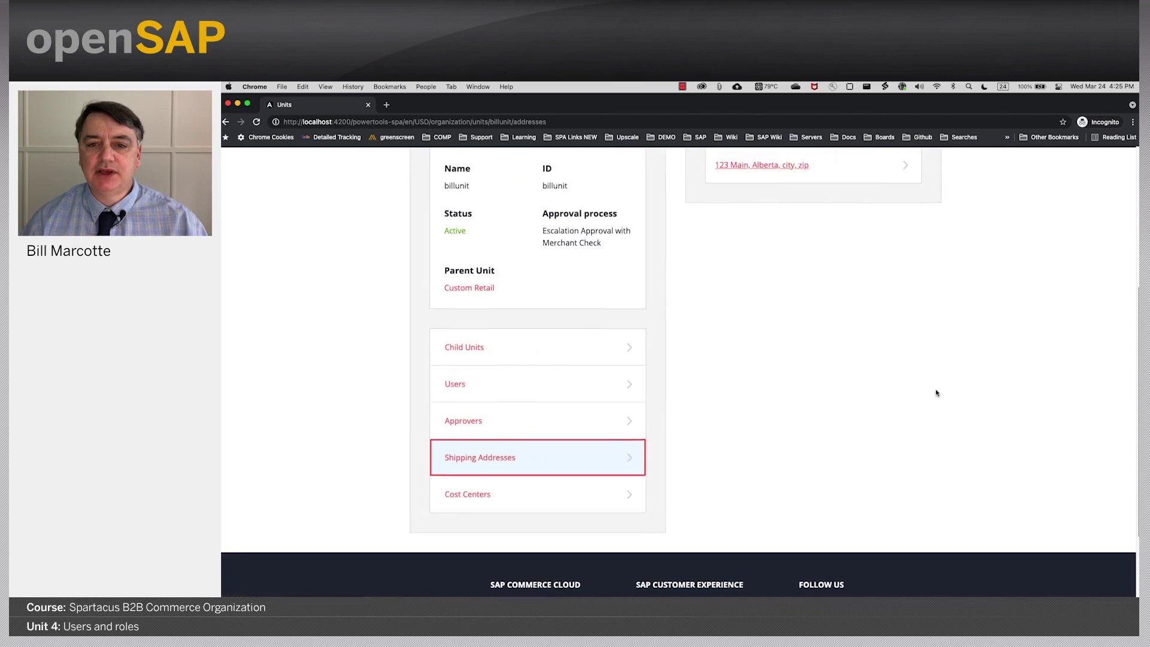
# Show billunit's assigned cost centers.
pyautogui.scroll(-3, 734, 491)
pyautogui.click(531, 397)
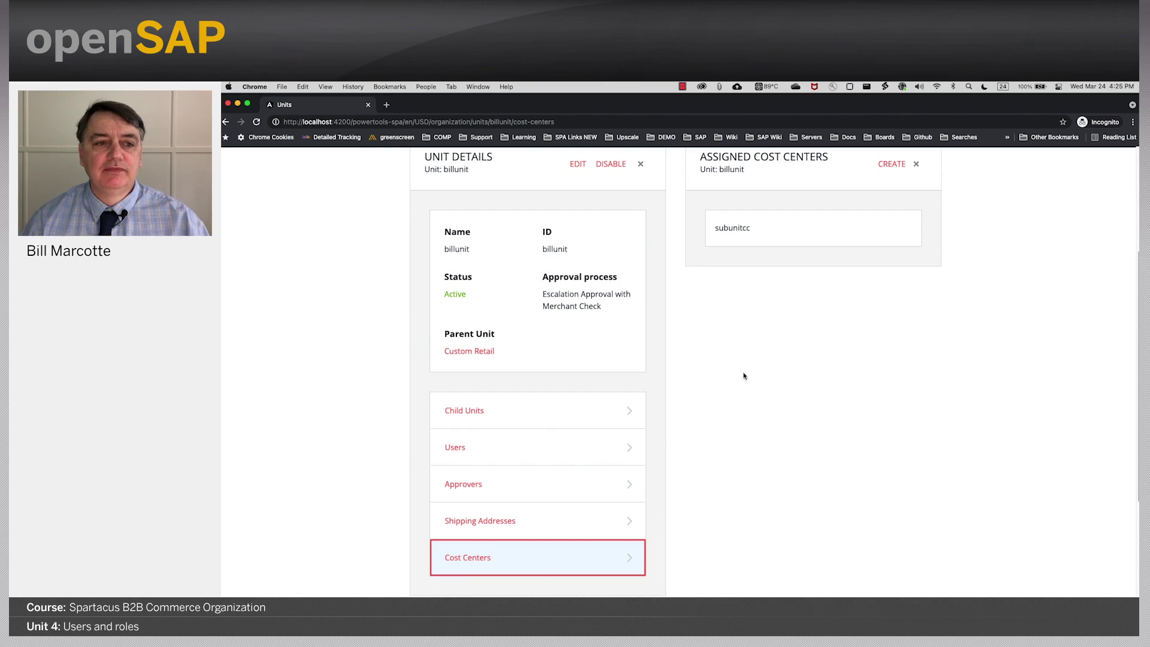
pyautogui.scroll(3, 744, 375)
# Open the Custom Retail unit from the organization's units list.
pyautogui.click(663, 202)
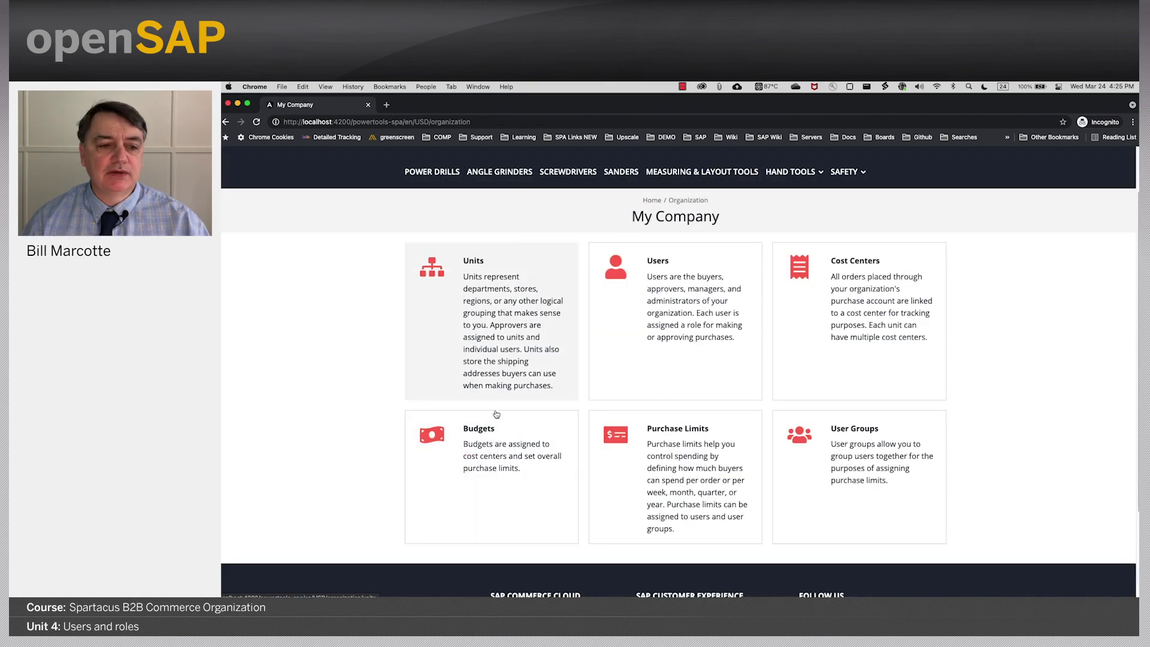
pyautogui.click(500, 331)
pyautogui.scroll(-1, 508, 467)
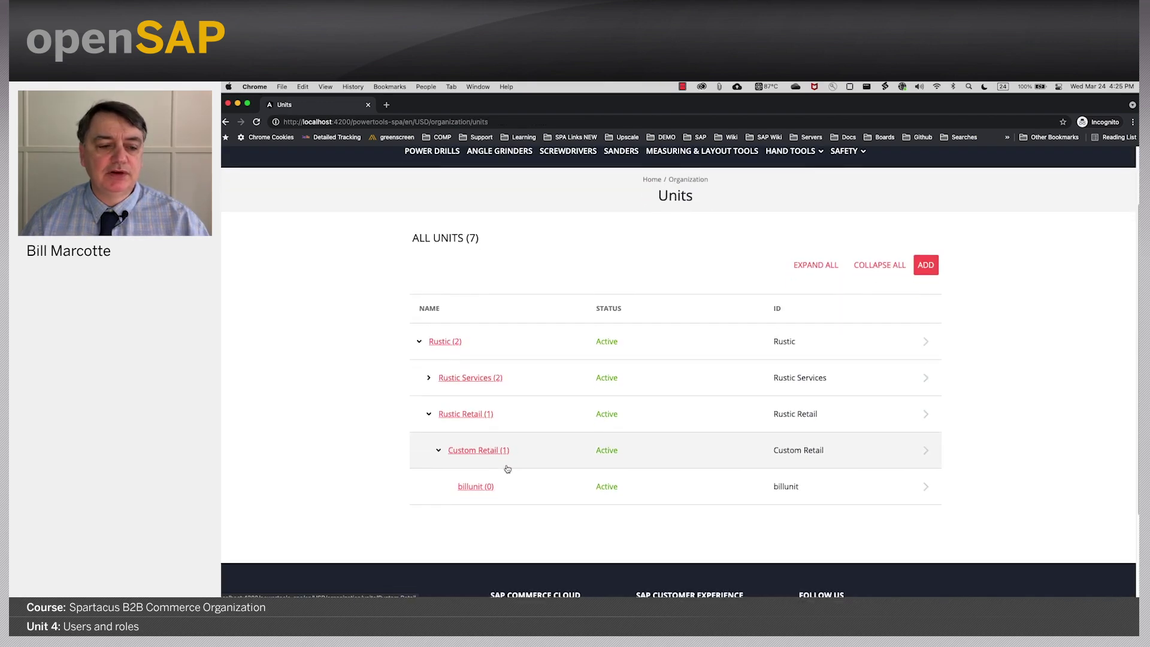
pyautogui.click(471, 452)
# Review Custom Retail's assigned cost centers and its two shipping addresses.
pyautogui.scroll(-3, 788, 445)
pyautogui.click(806, 444)
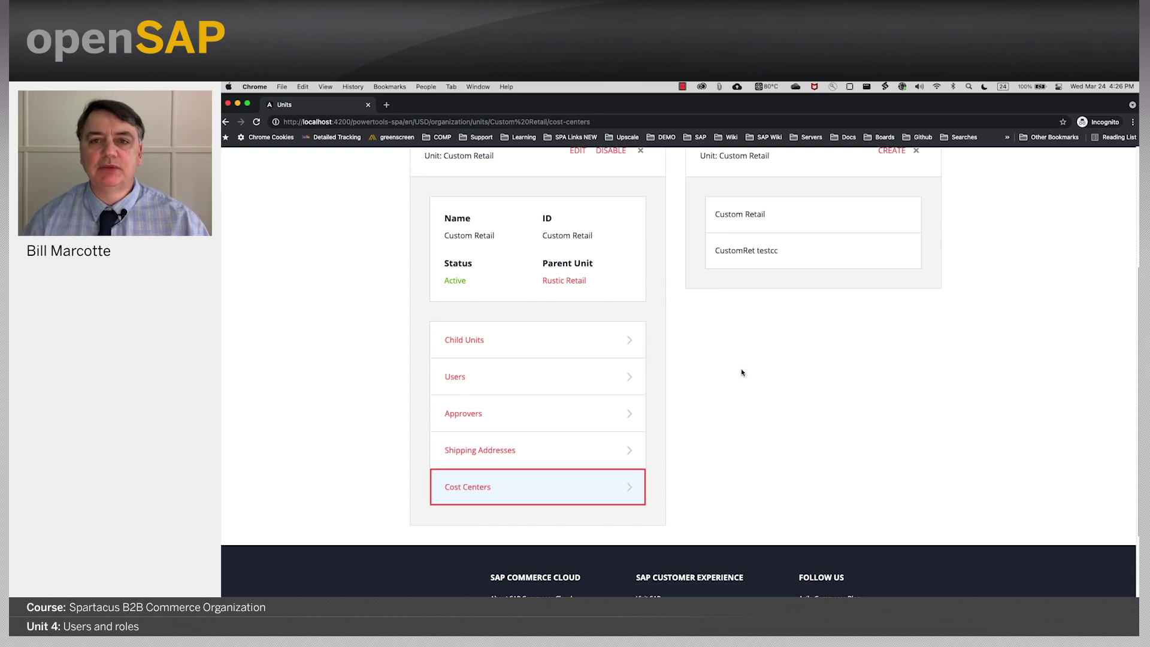
pyautogui.click(543, 454)
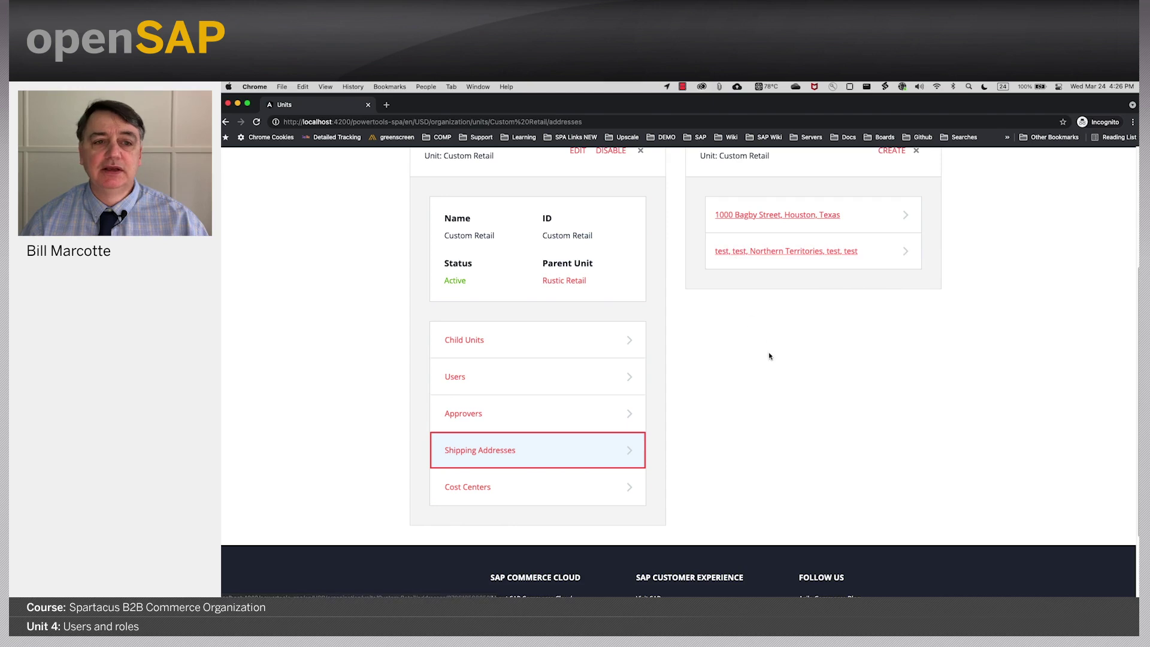
pyautogui.click(486, 87)
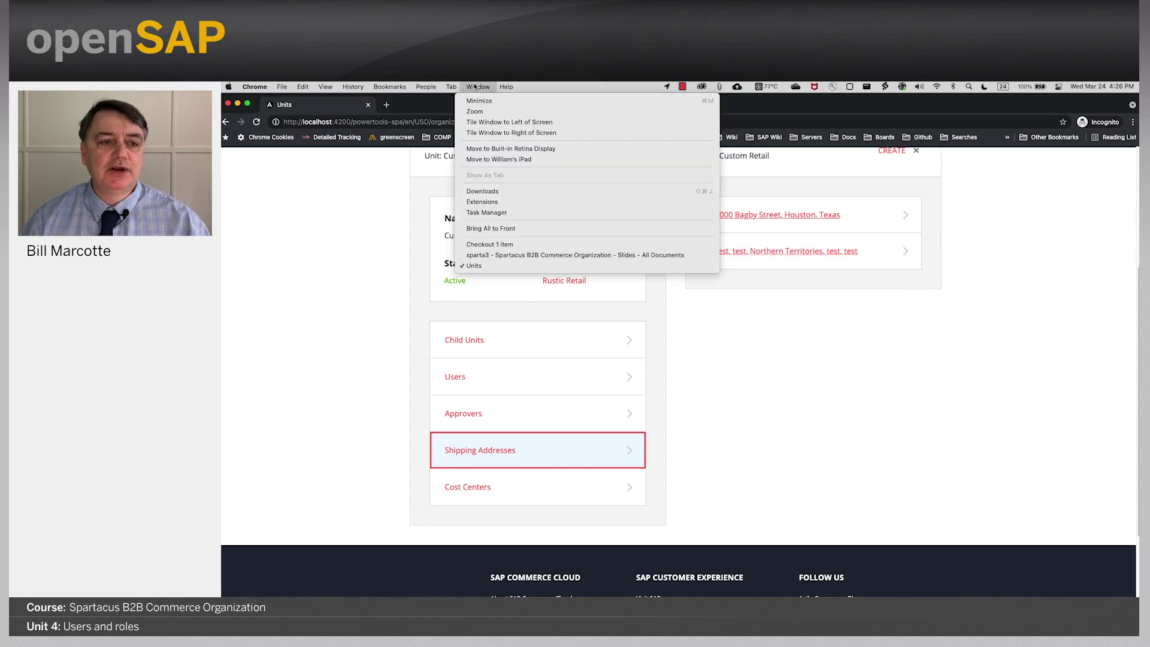
# In the checkout window, advance from Method of Payment to the shipping address step.
pyautogui.click(518, 247)
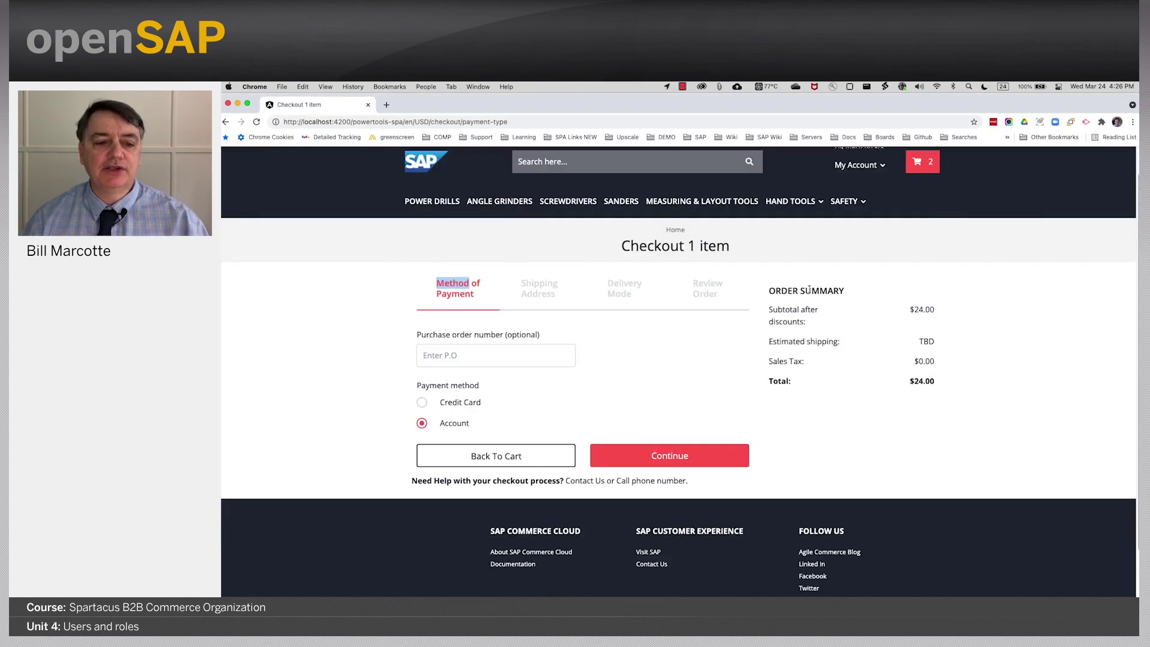
pyautogui.scroll(1, 609, 370)
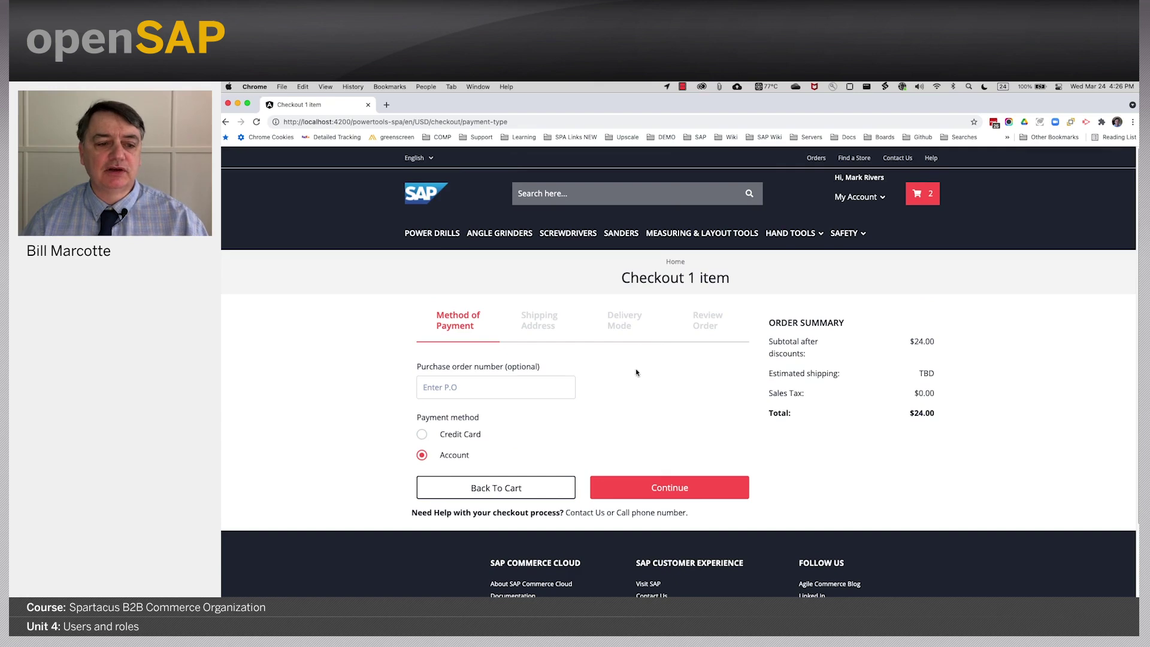
pyautogui.scroll(-1, 609, 435)
pyautogui.click(655, 474)
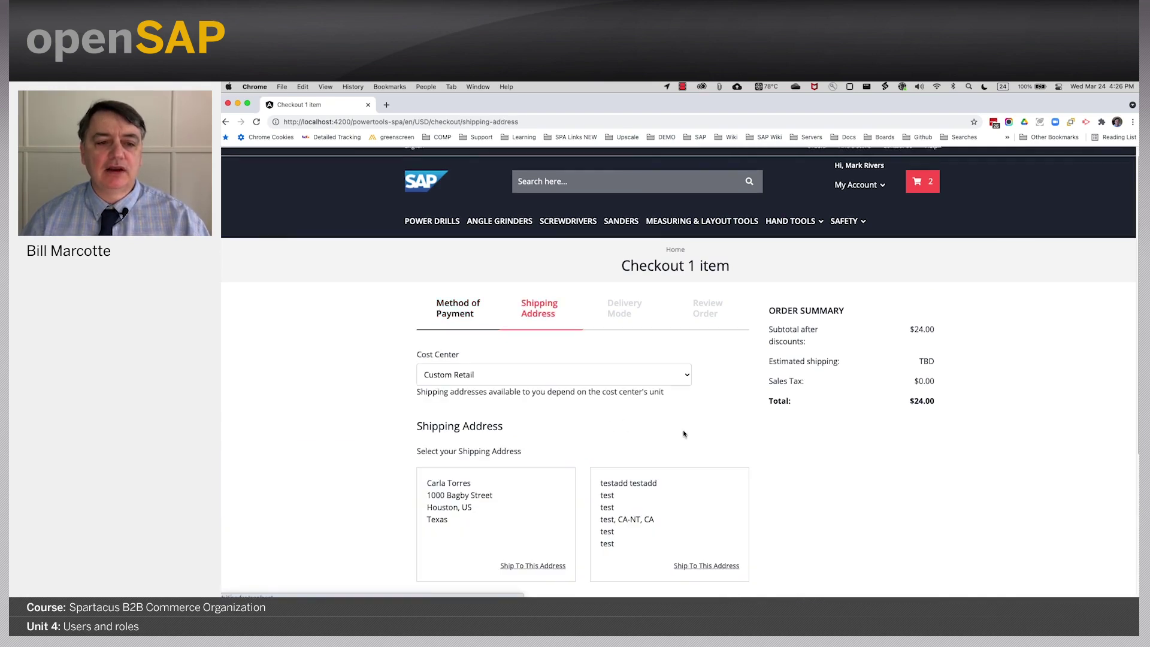
pyautogui.scroll(-1, 830, 483)
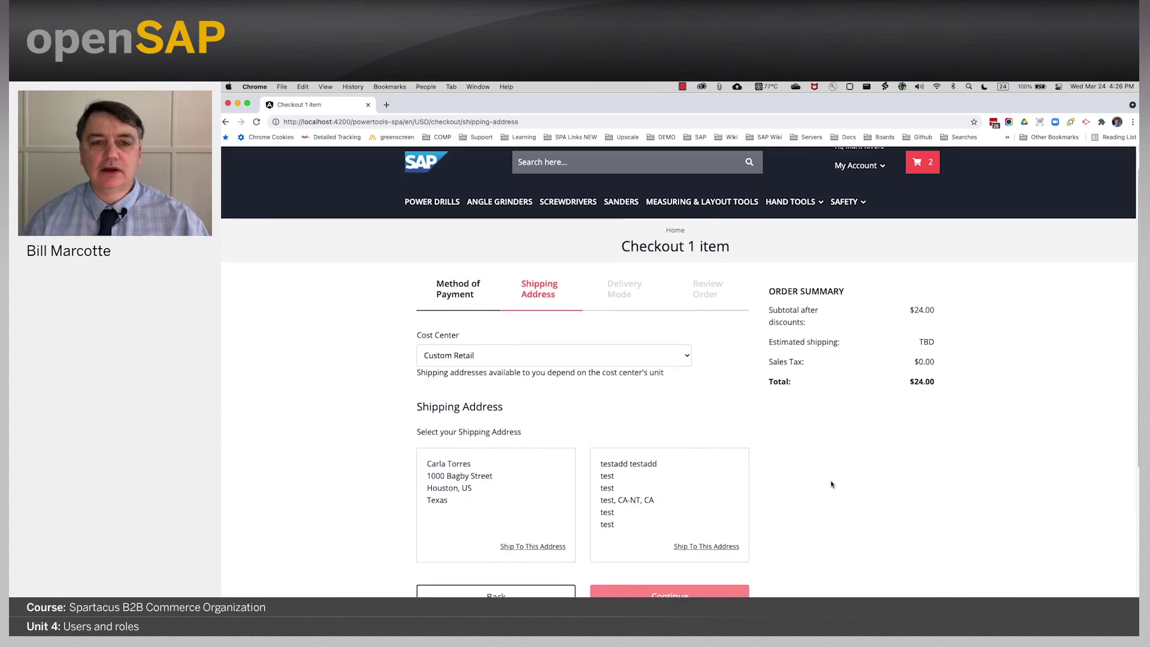
# Return to the Units window showing Custom Retail's shipping addresses.
pyautogui.click(478, 86)
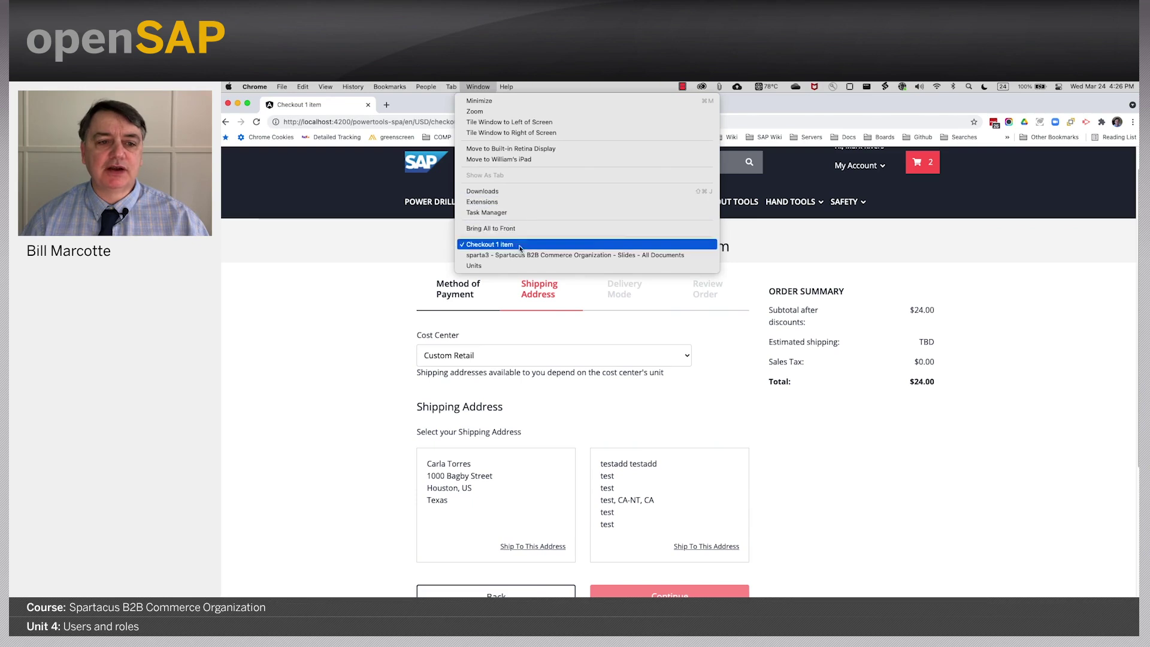
pyautogui.click(479, 265)
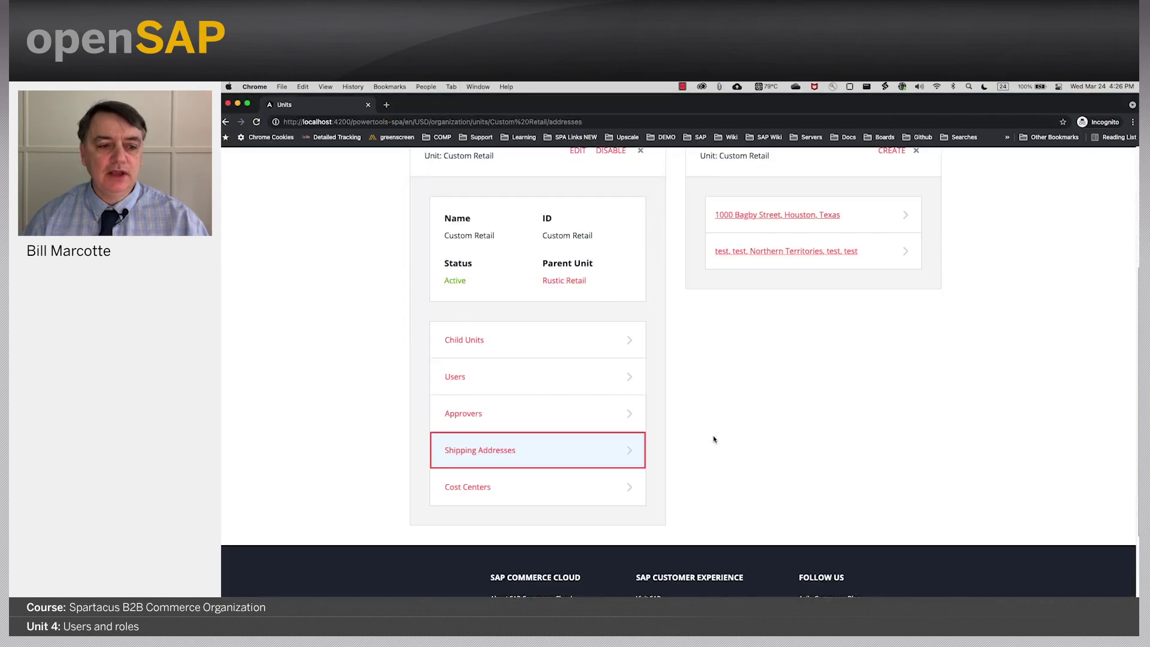
pyautogui.scroll(3, 598, 415)
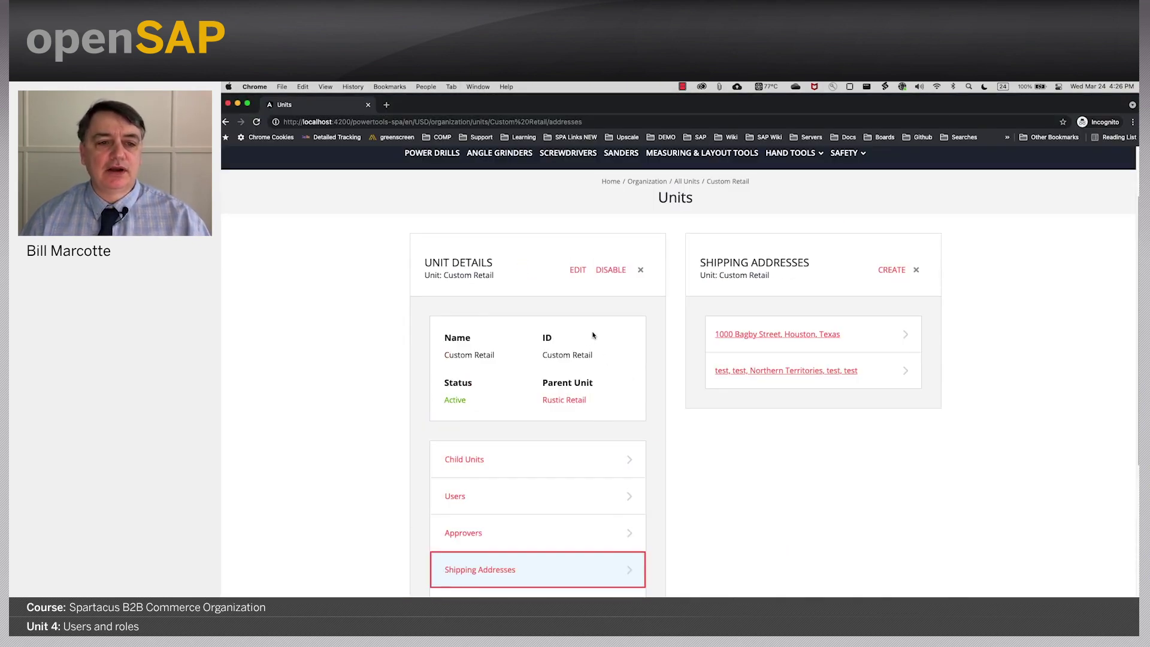
# Show the users assigned to billunit.
pyautogui.click(647, 181)
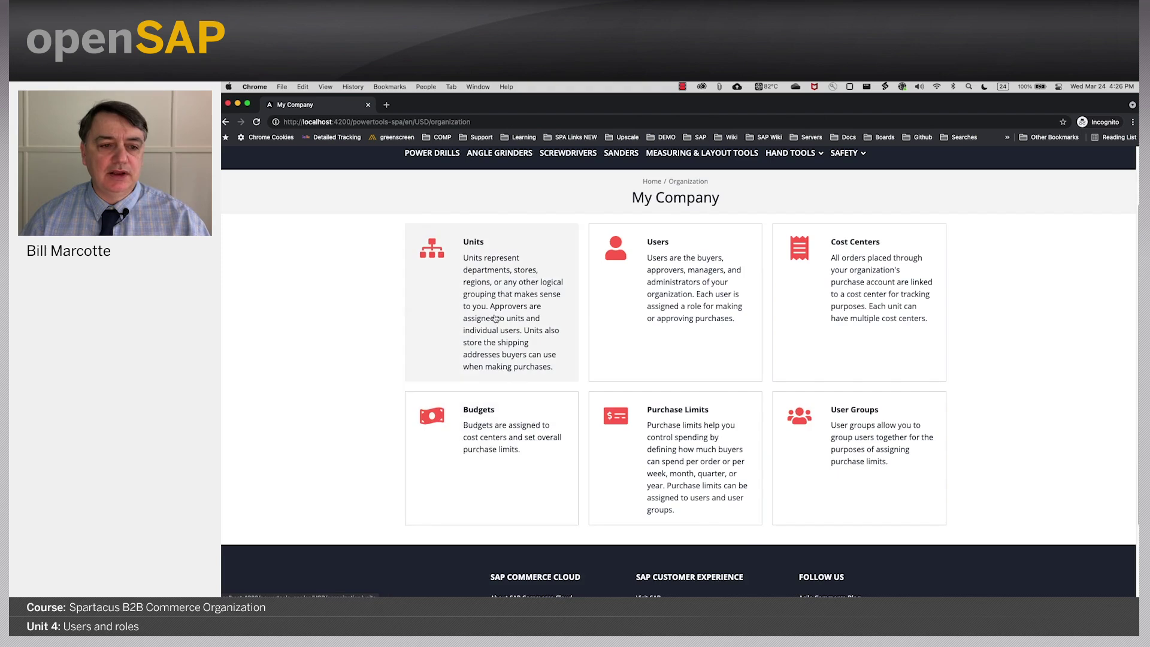
pyautogui.click(557, 369)
pyautogui.click(474, 477)
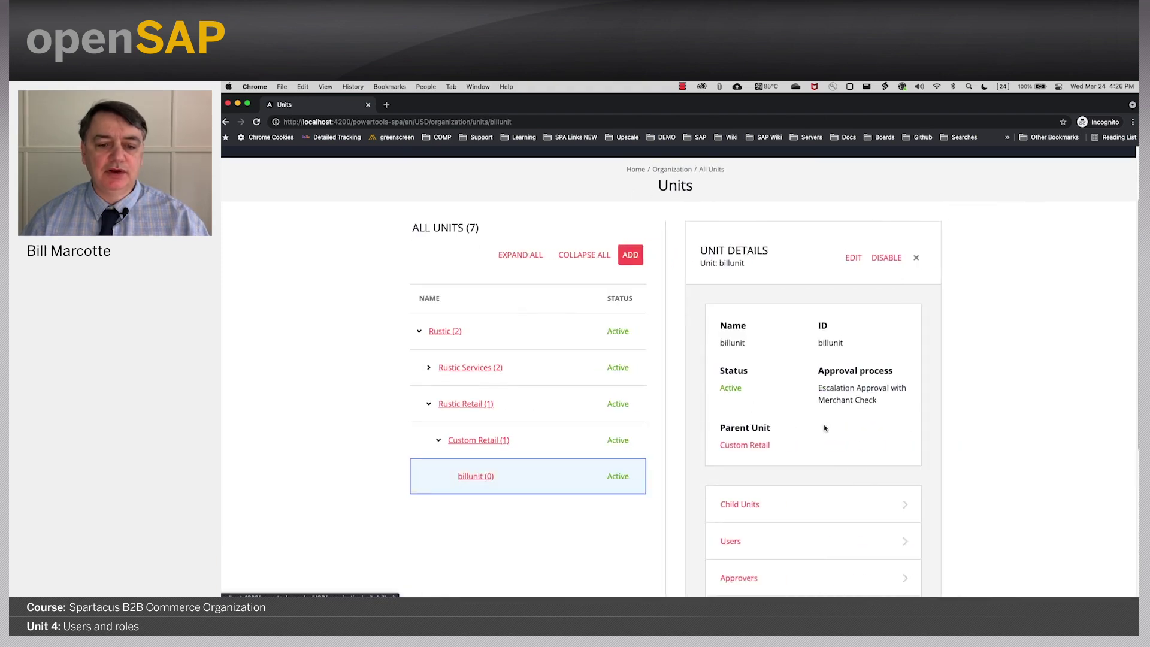
pyautogui.scroll(-5, 838, 434)
pyautogui.click(825, 331)
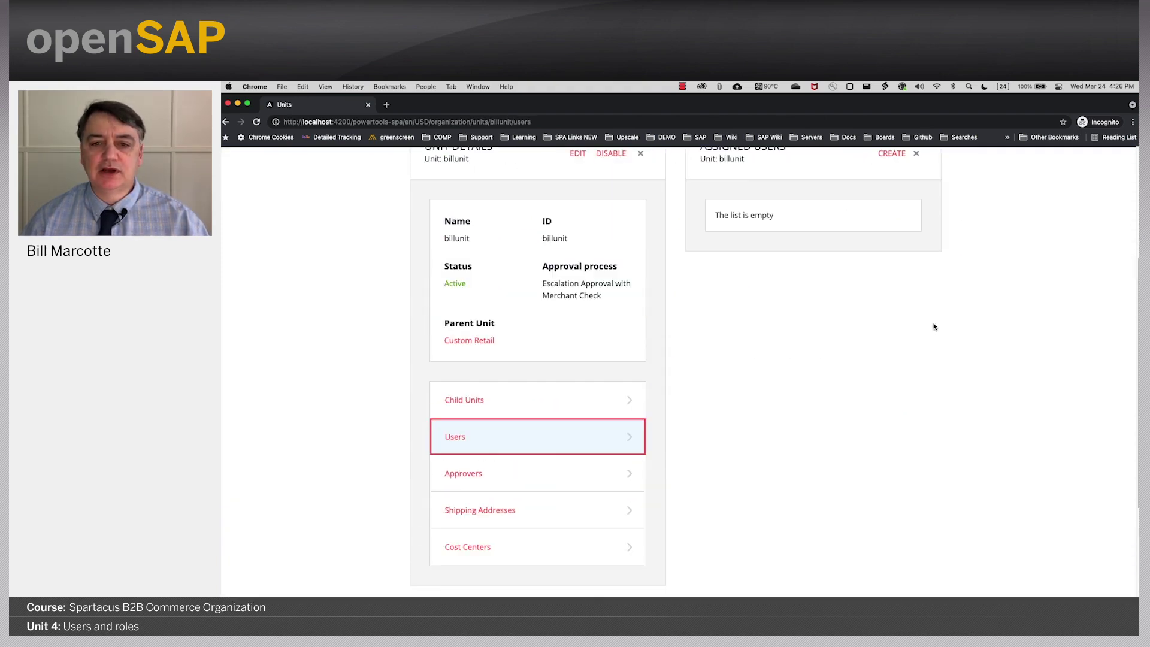
pyautogui.scroll(5, 800, 331)
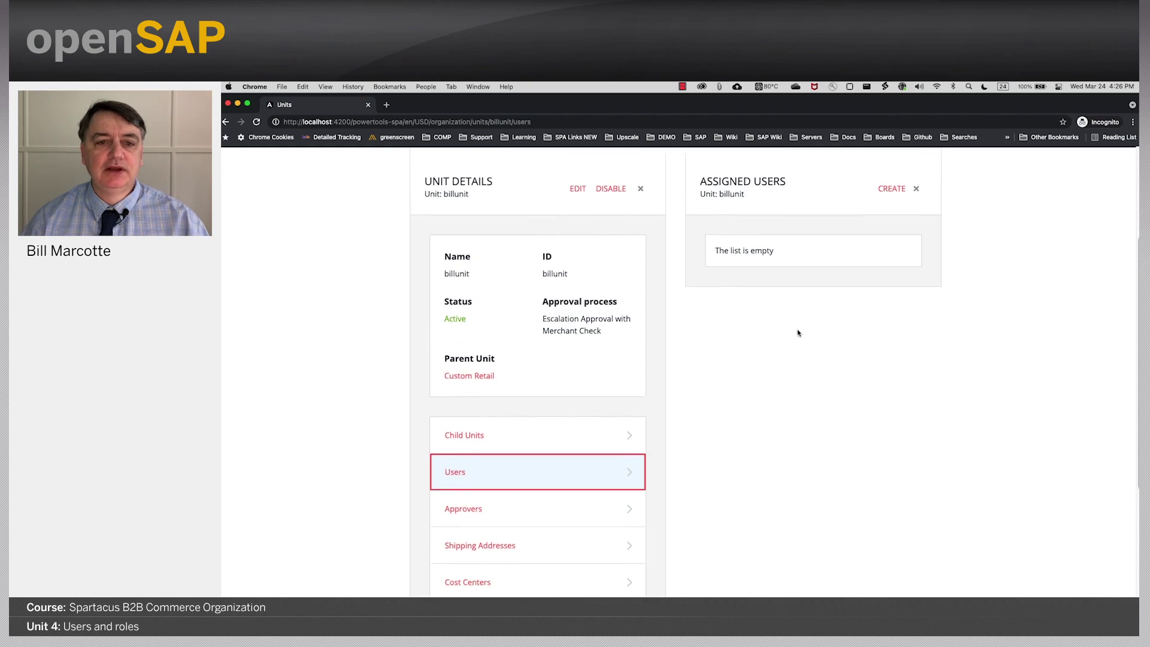
# Show Custom Retail's assigned users, then return to the checkout window.
pyautogui.click(662, 202)
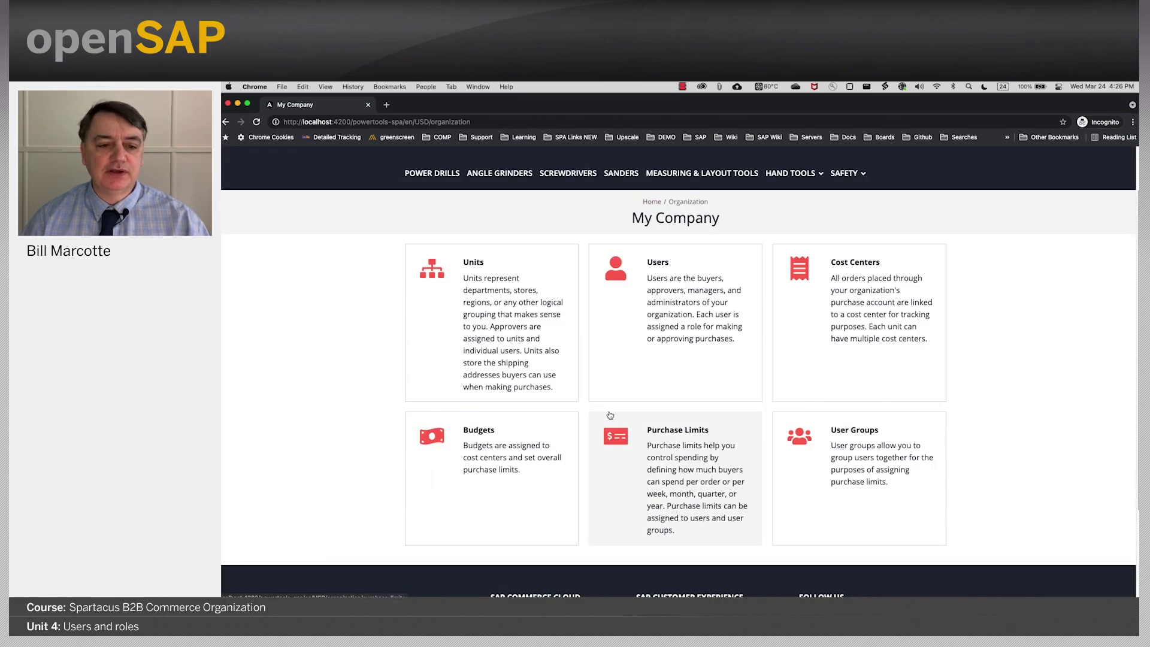
pyautogui.click(512, 319)
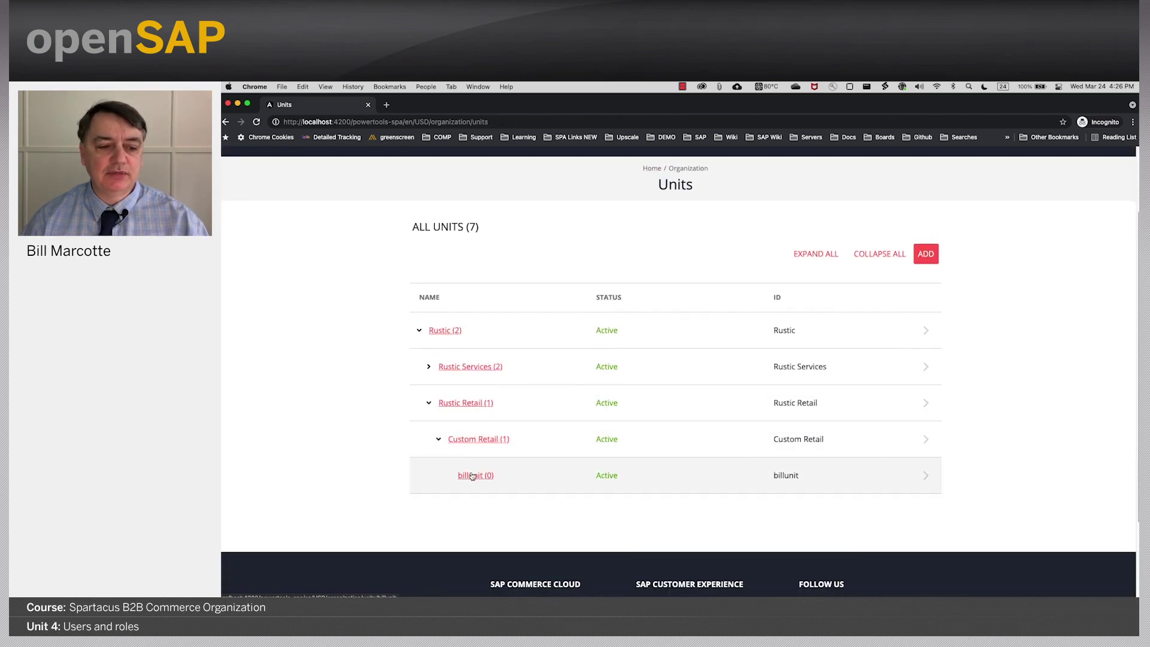
pyautogui.click(476, 440)
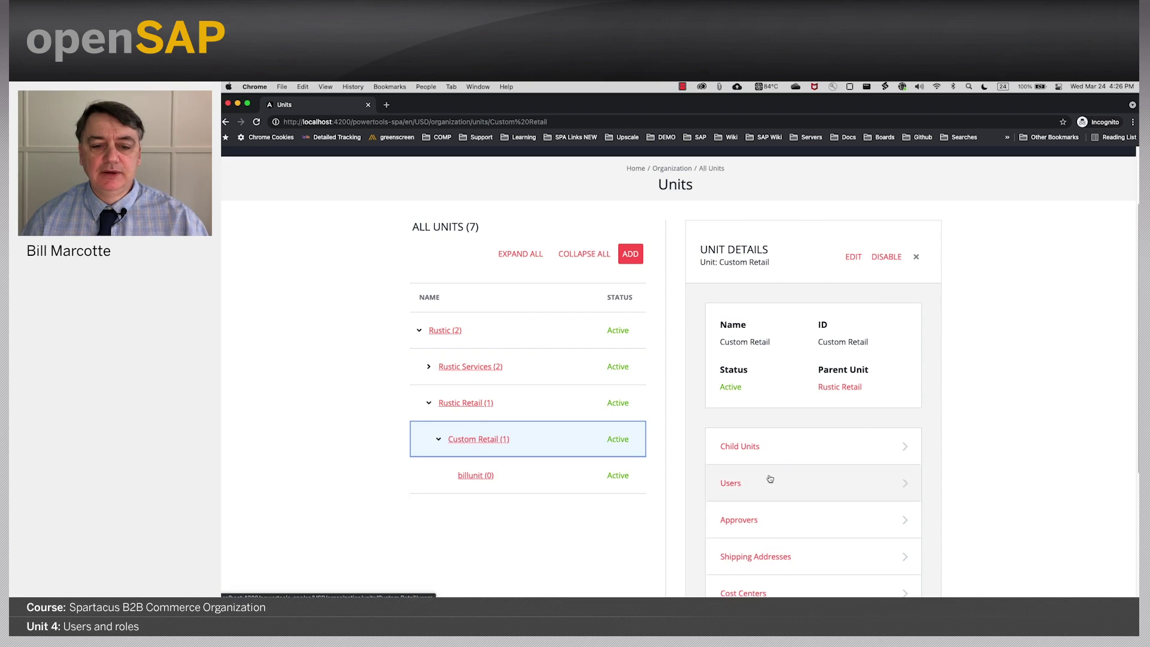
pyautogui.click(773, 481)
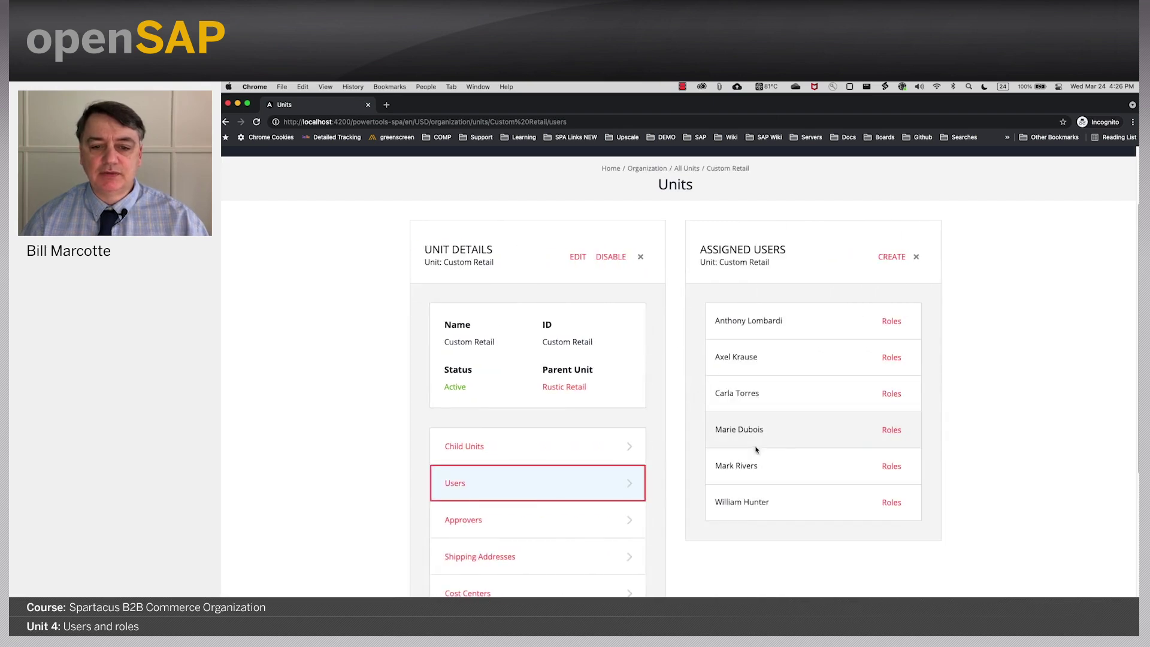
pyautogui.click(478, 87)
pyautogui.click(623, 244)
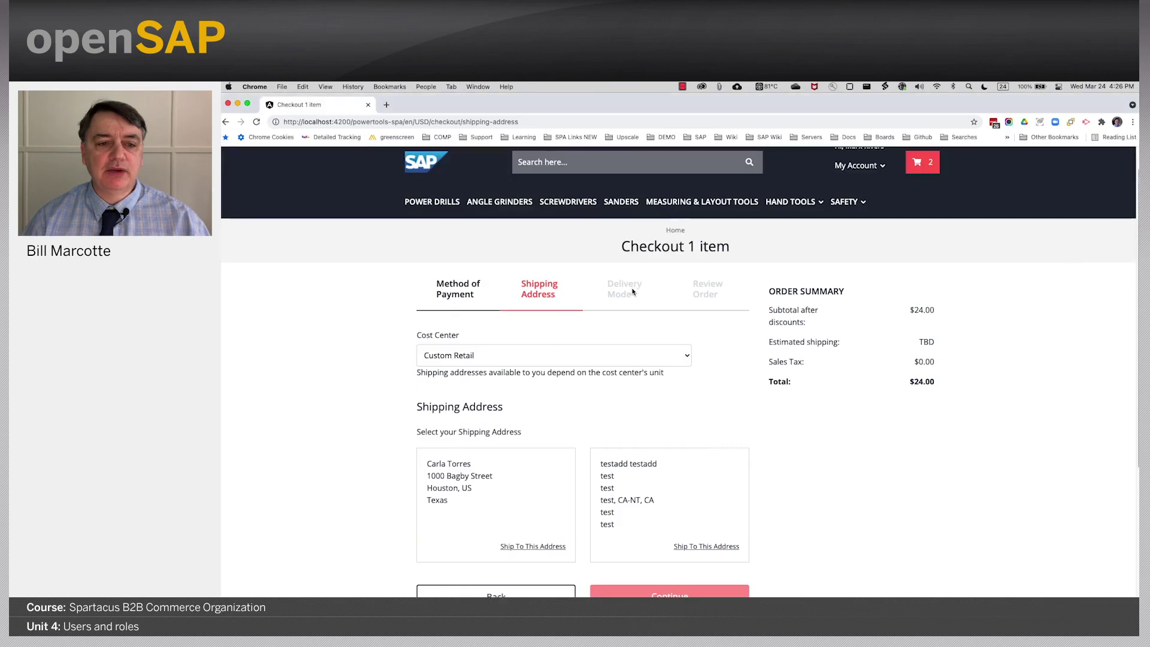
# Try CustomRet testcc, then settle on subunitcc as the checkout cost center.
pyautogui.scroll(-2, 811, 465)
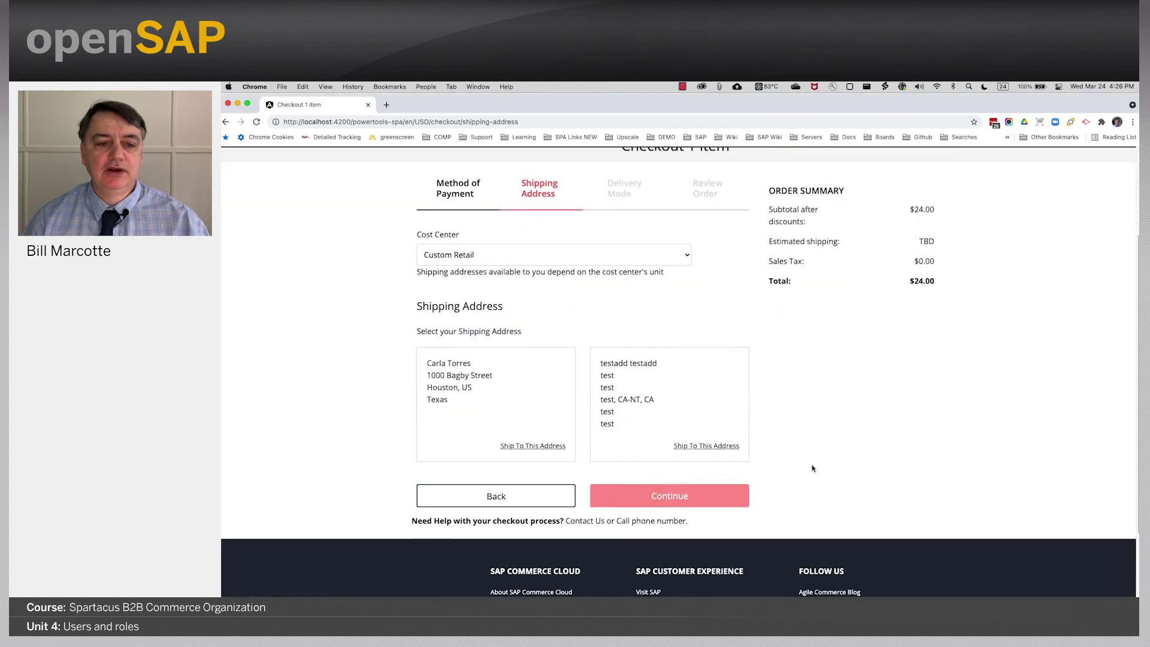
pyautogui.click(689, 250)
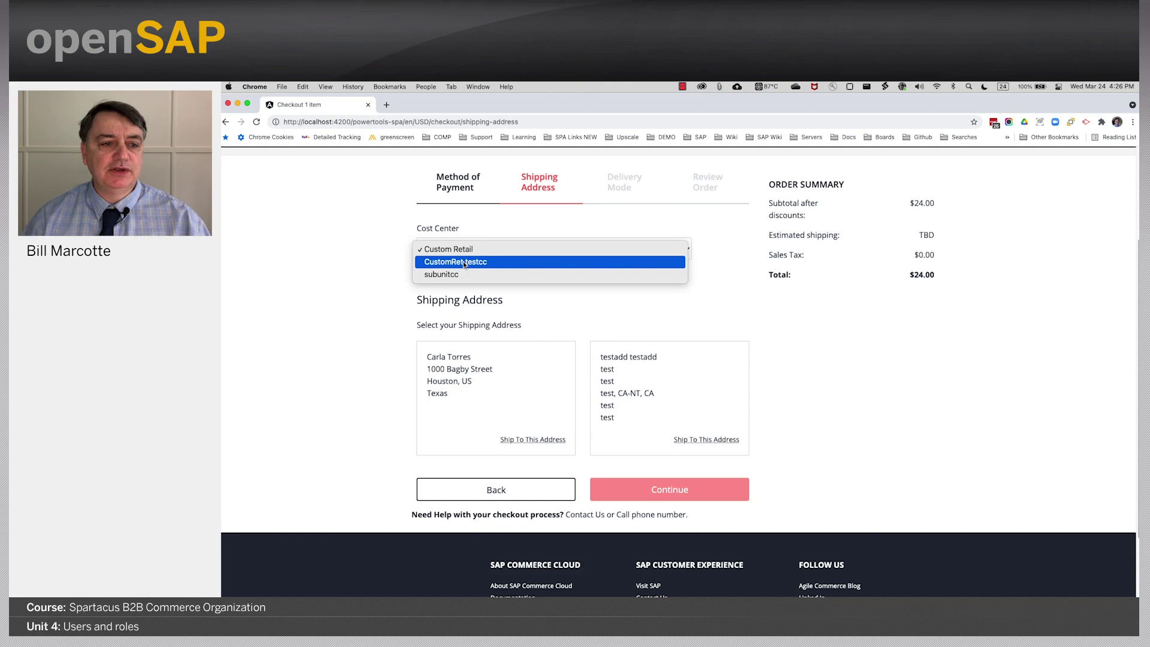
pyautogui.click(483, 262)
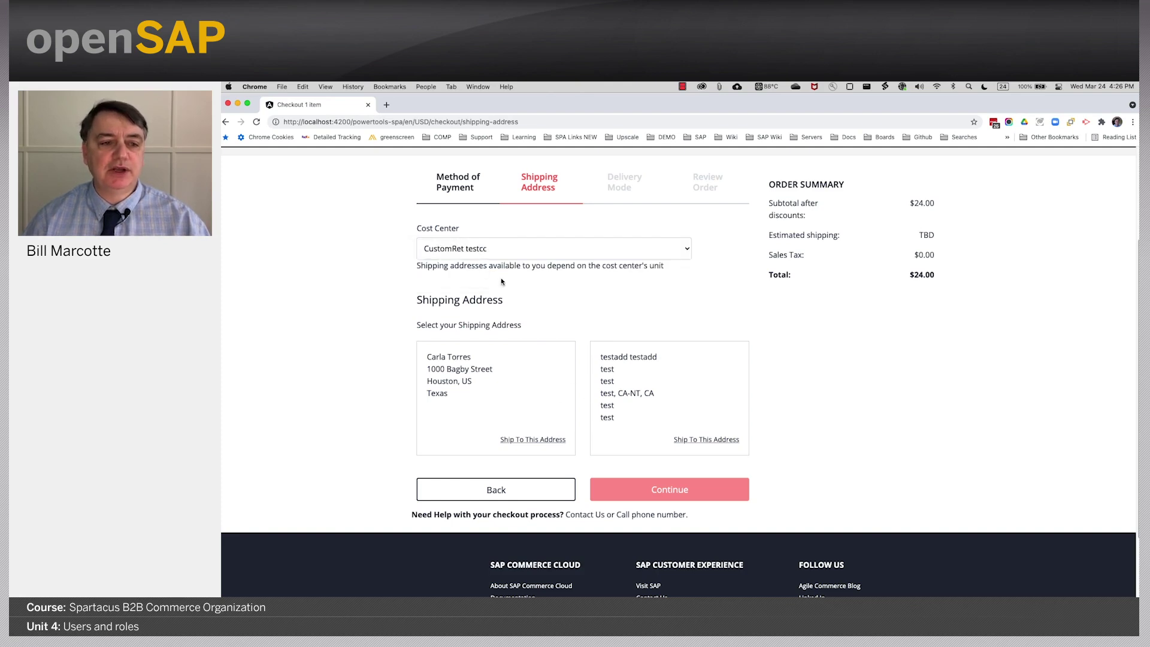
pyautogui.click(492, 254)
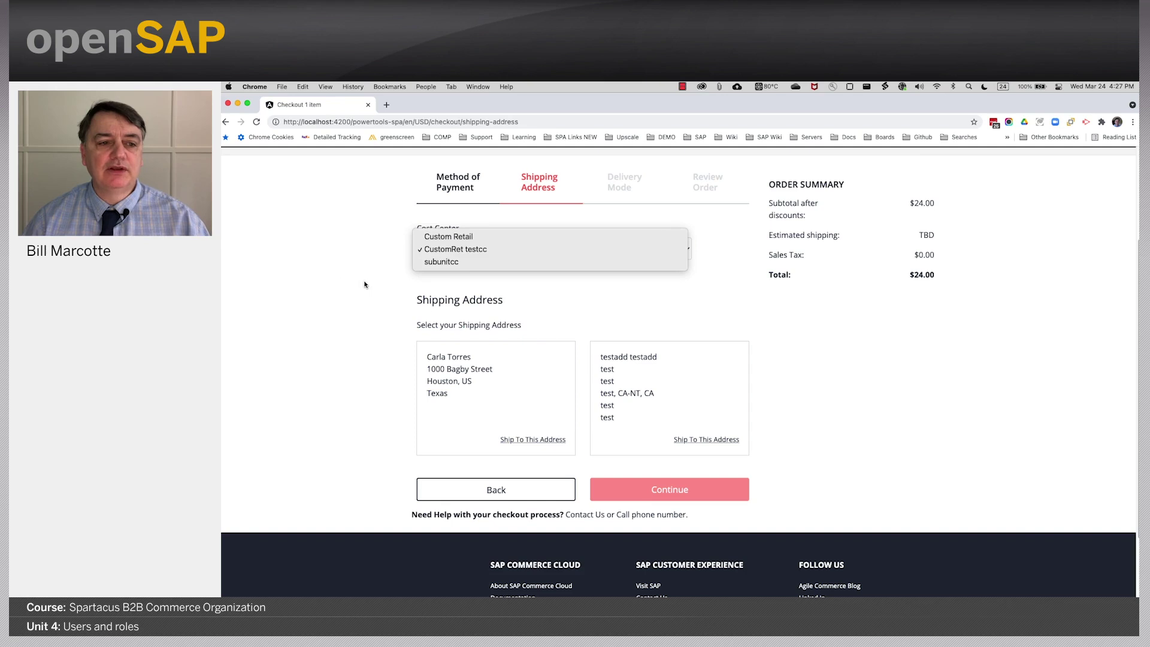
pyautogui.click(449, 264)
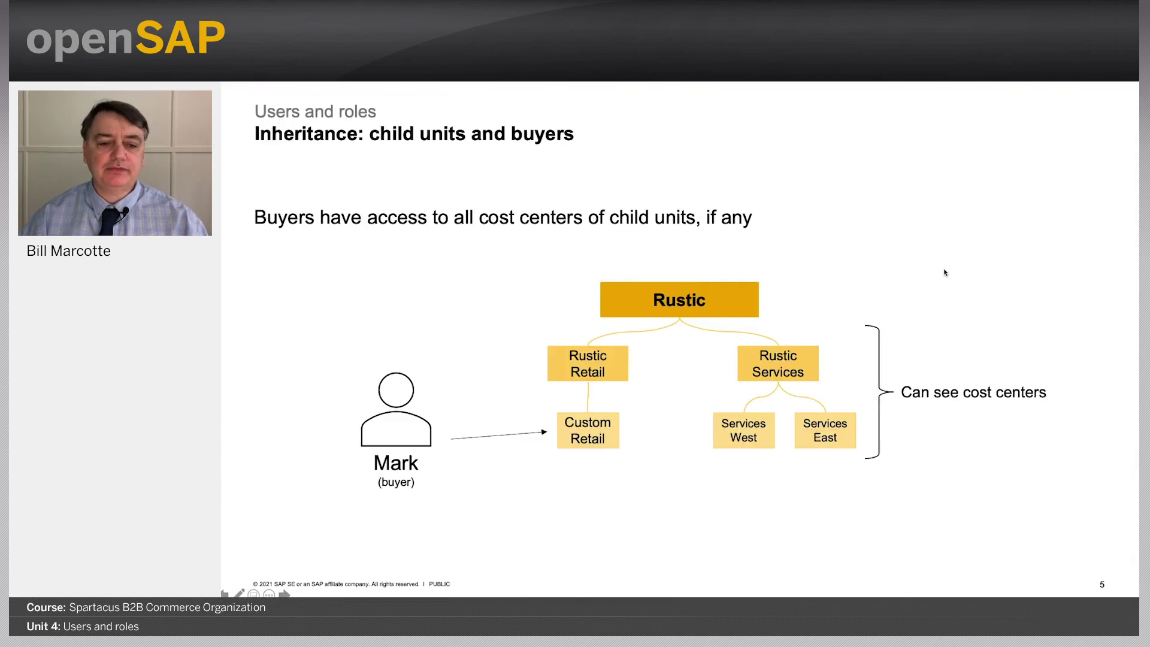
# Advance to slide 6, 'Creating a user and assigning a password', and leave the slideshow.
pyautogui.press('Right')
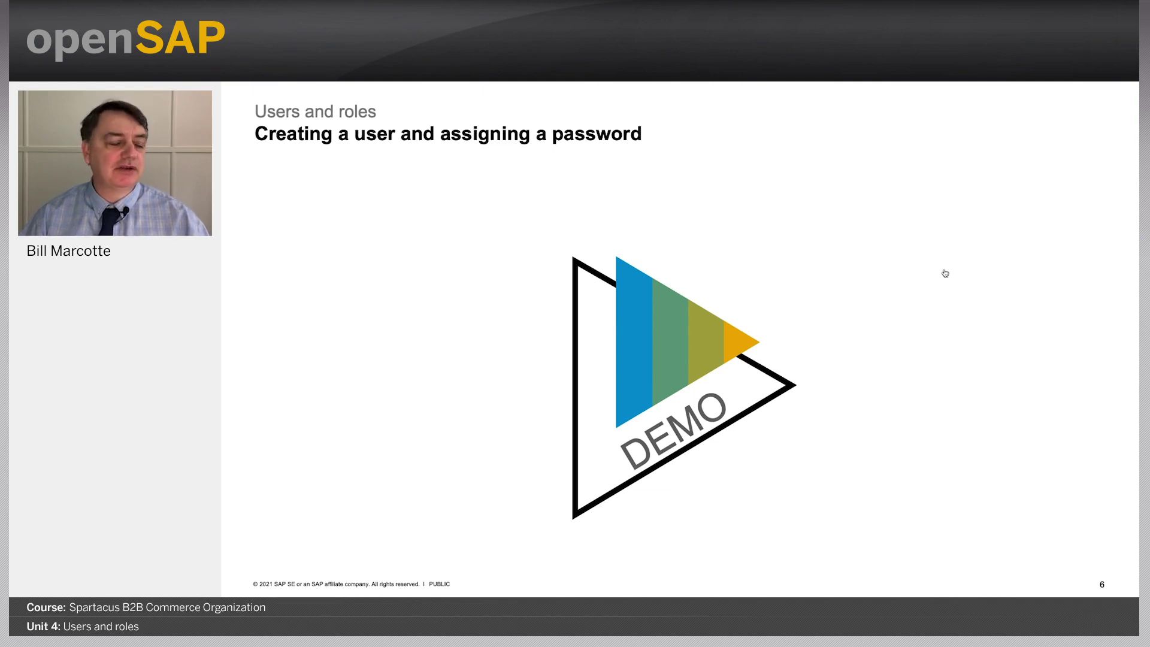
pyautogui.press('super+Tab')
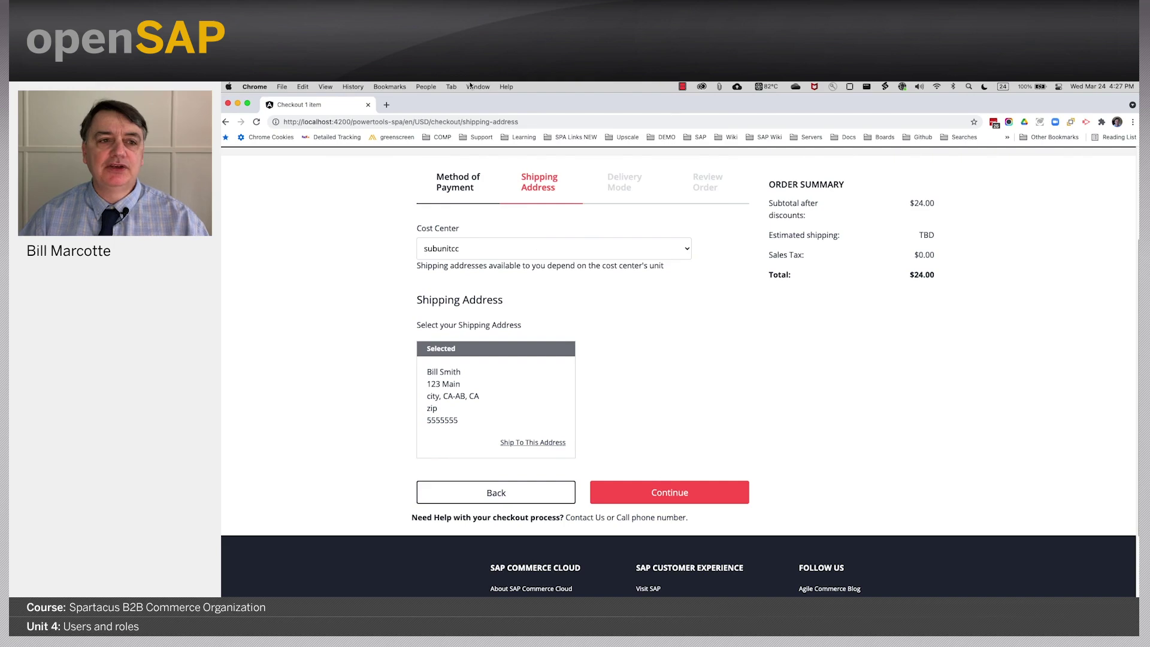
# Bring the administrator's window forward and open the list of all 20 organization users.
pyautogui.click(477, 86)
pyautogui.click(654, 271)
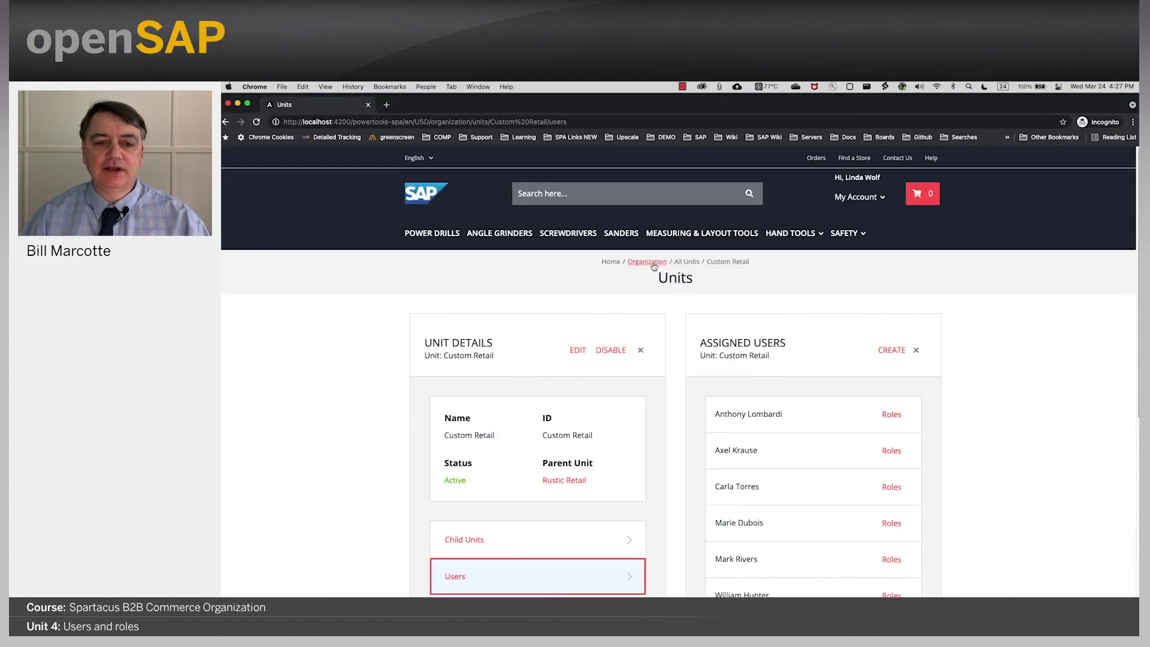
pyautogui.click(653, 266)
pyautogui.scroll(-1, 869, 408)
pyautogui.click(705, 324)
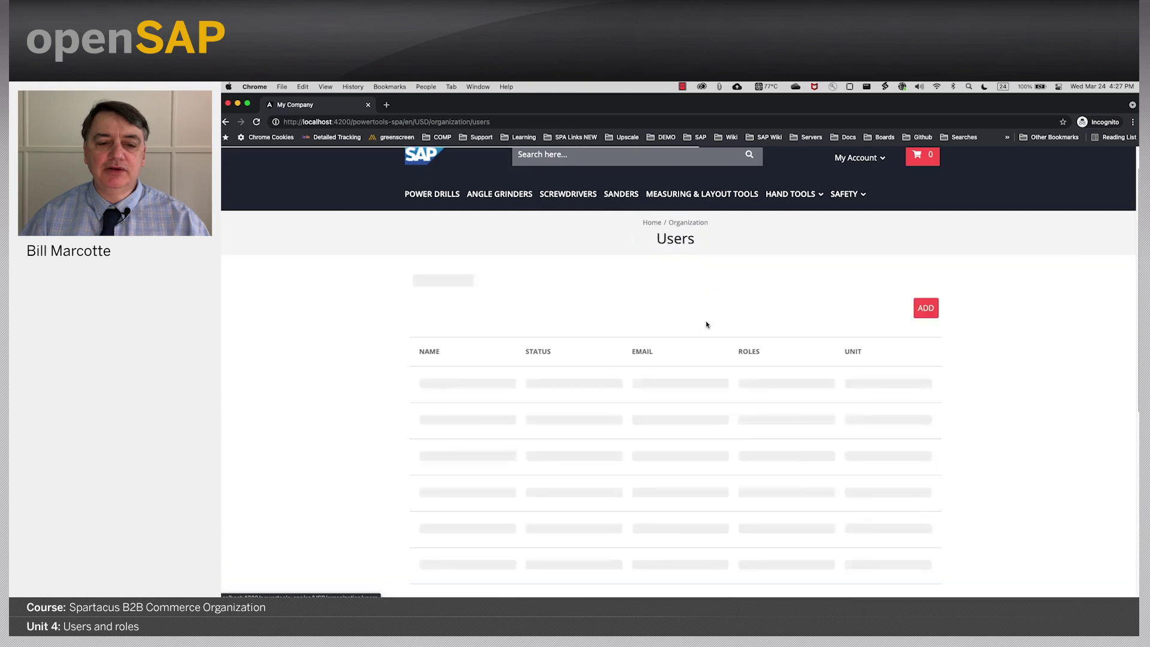
pyautogui.scroll(-2, 961, 413)
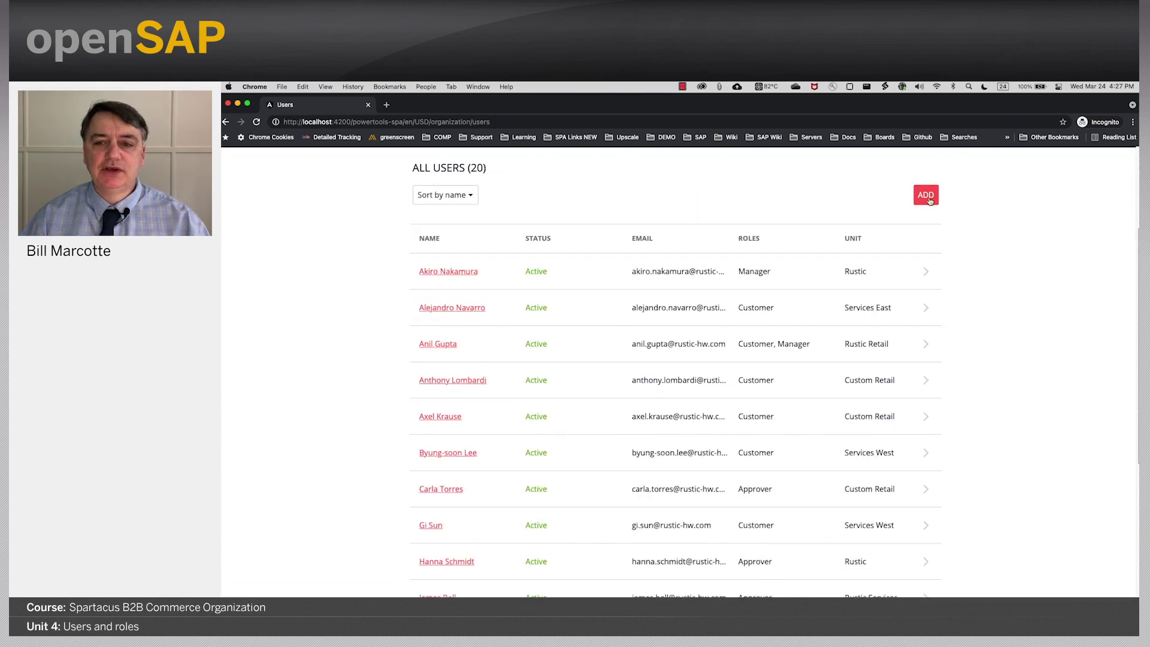
pyautogui.scroll(1, 886, 239)
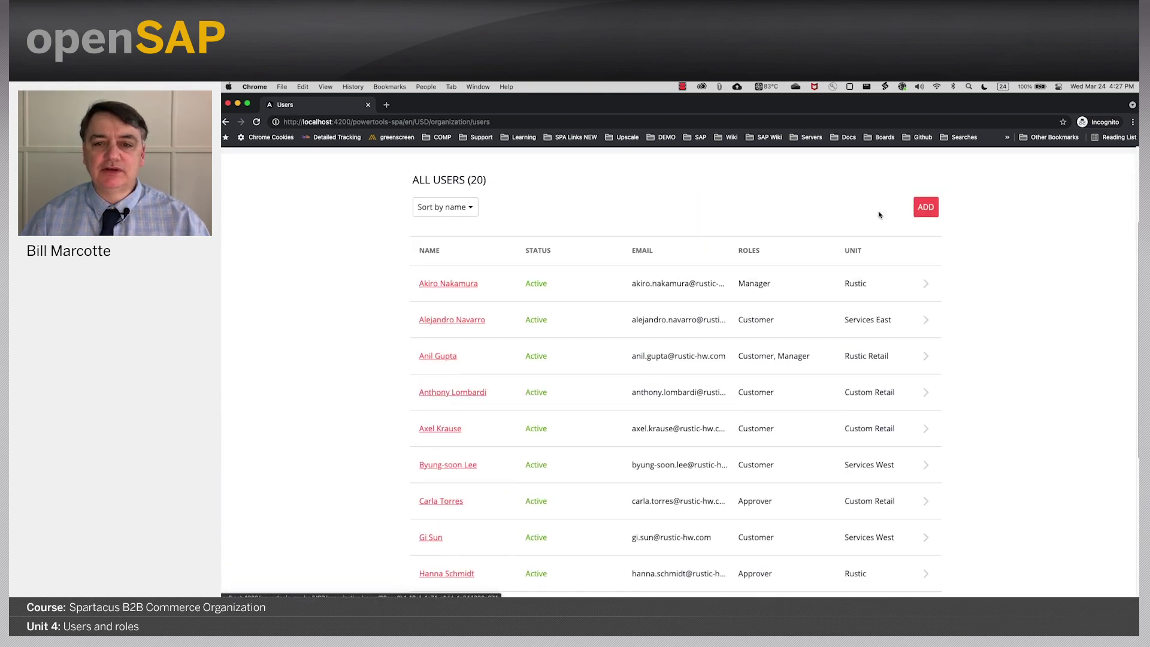
pyautogui.click(924, 204)
# Fill in title Mr., the user's first name, last name and e-mail address.
pyautogui.click(785, 297)
pyautogui.click(773, 318)
pyautogui.click(867, 300)
pyautogui.write('Bill')
pyautogui.press('Tab')
pyautogui.write('Smith')
pyautogui.press('Tab')
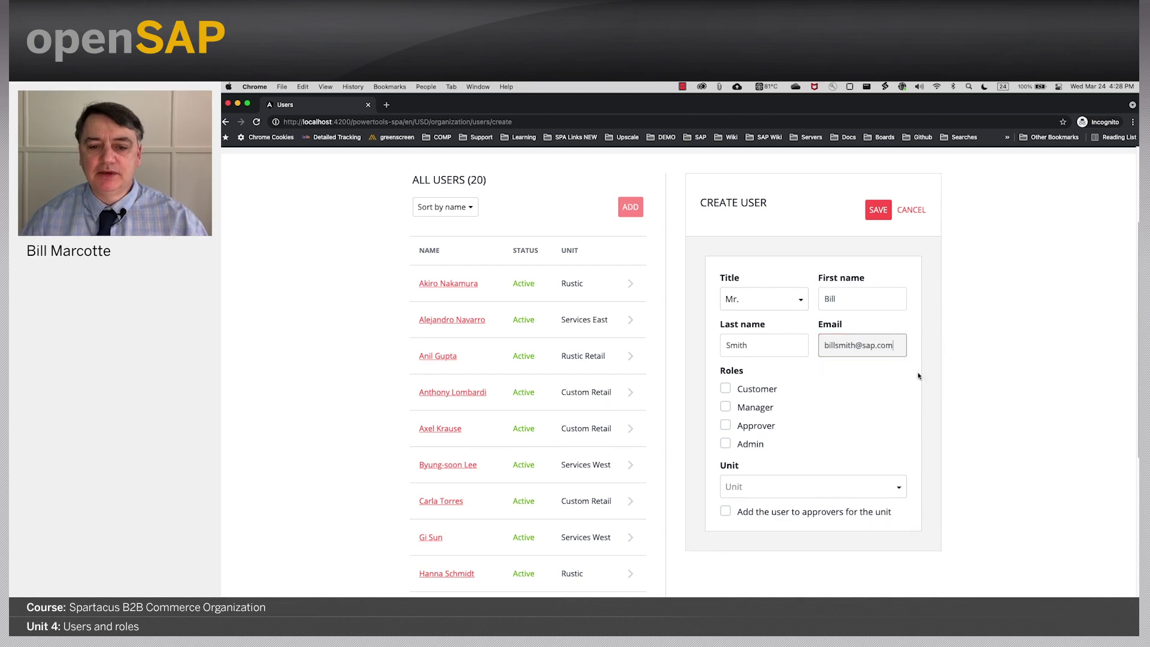
# Give the user the Customer role, assign them to billunit, and save.
pyautogui.scroll(-1, 967, 404)
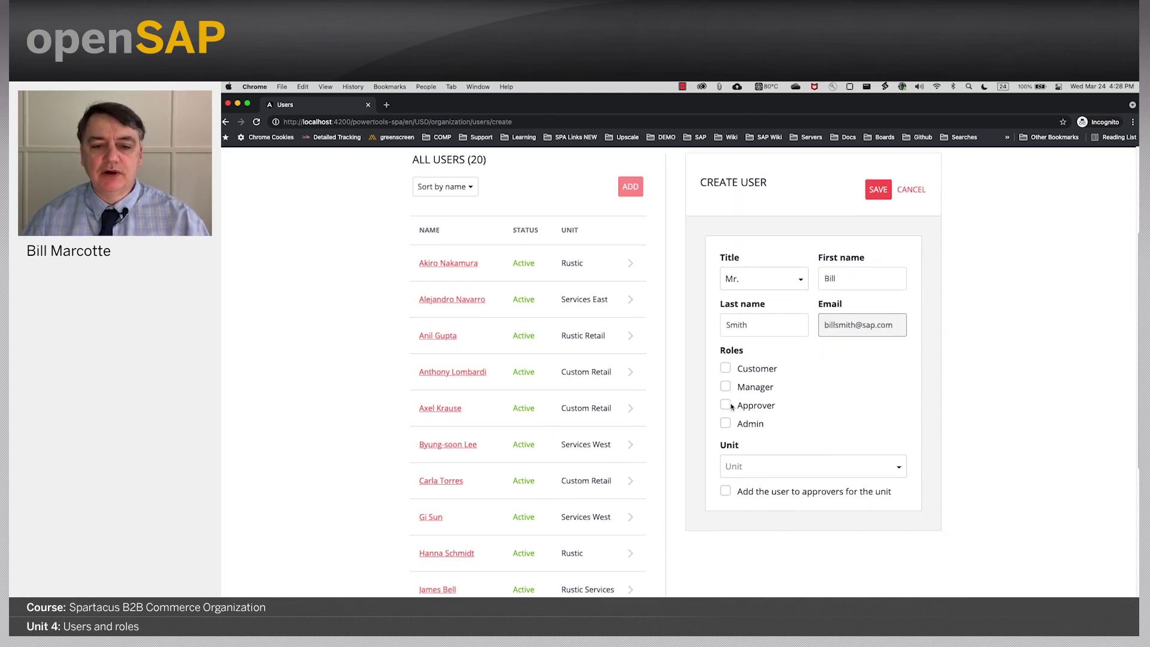
pyautogui.click(725, 369)
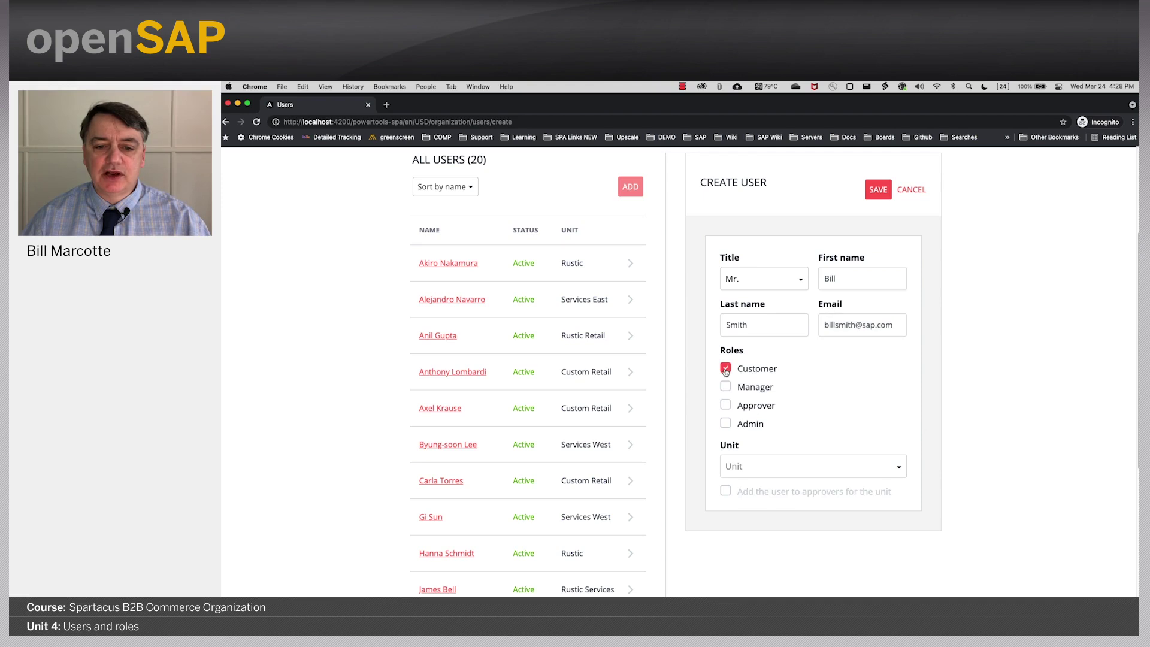
pyautogui.click(819, 473)
pyautogui.scroll(-2, 982, 446)
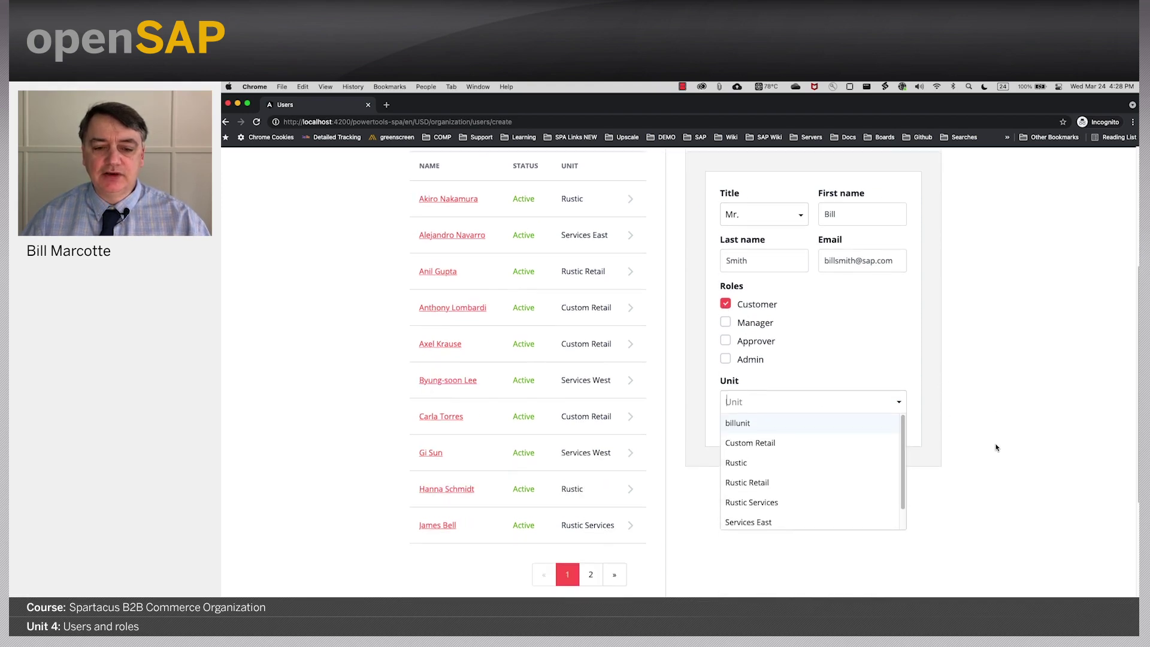
pyautogui.click(755, 425)
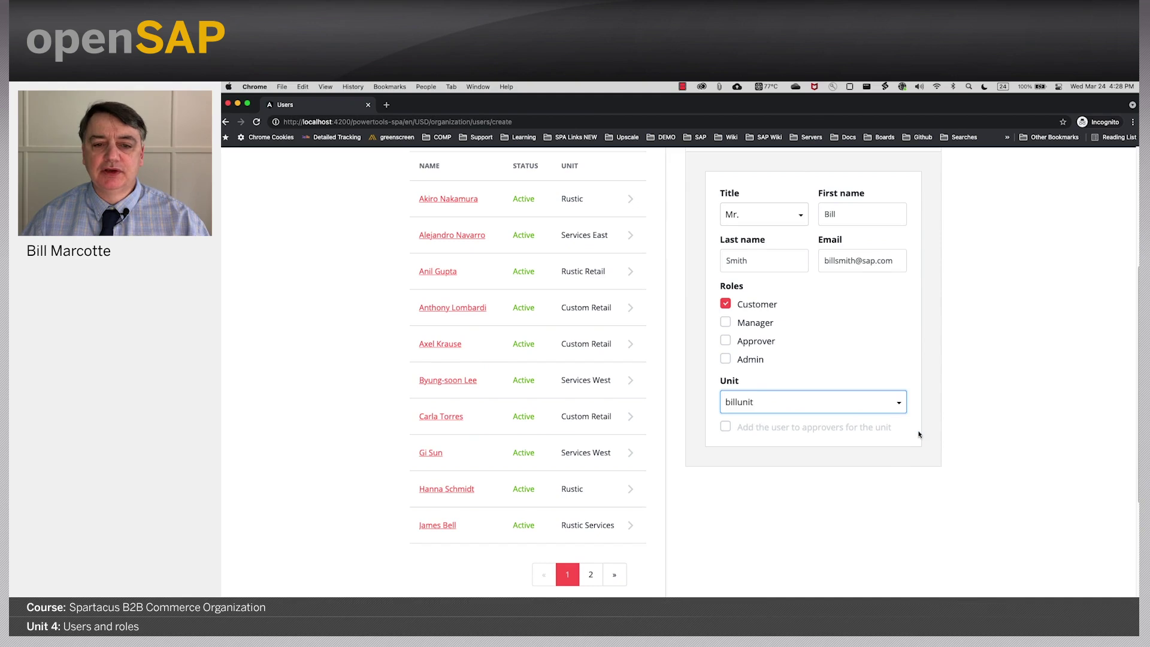
pyautogui.scroll(2, 842, 325)
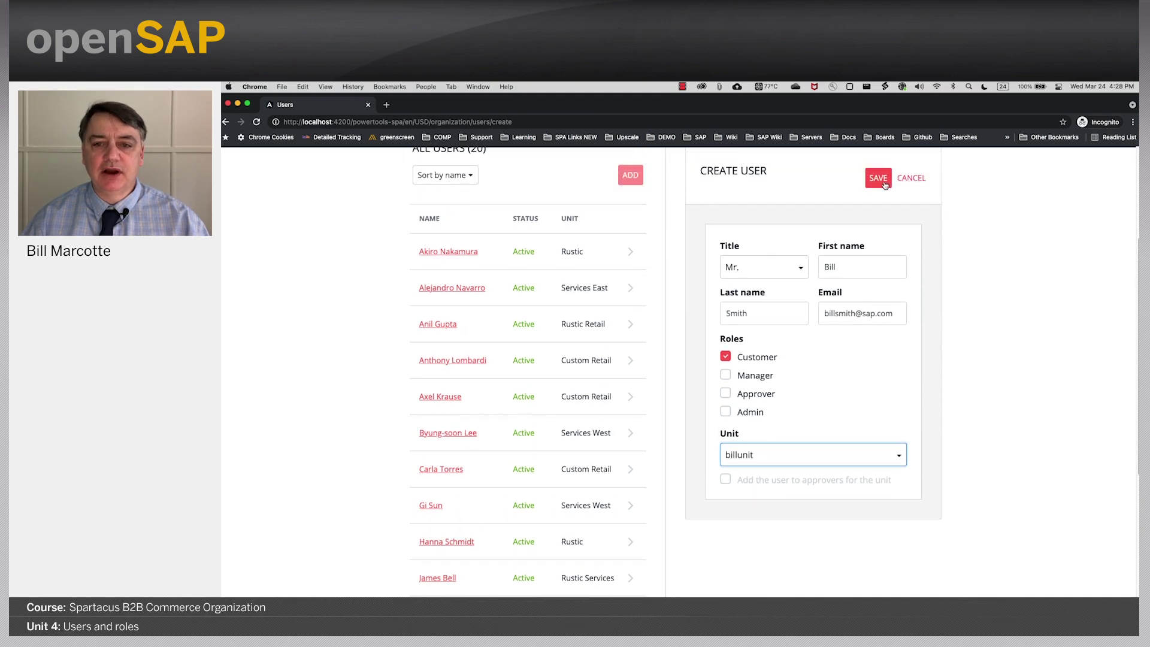
pyautogui.click(883, 182)
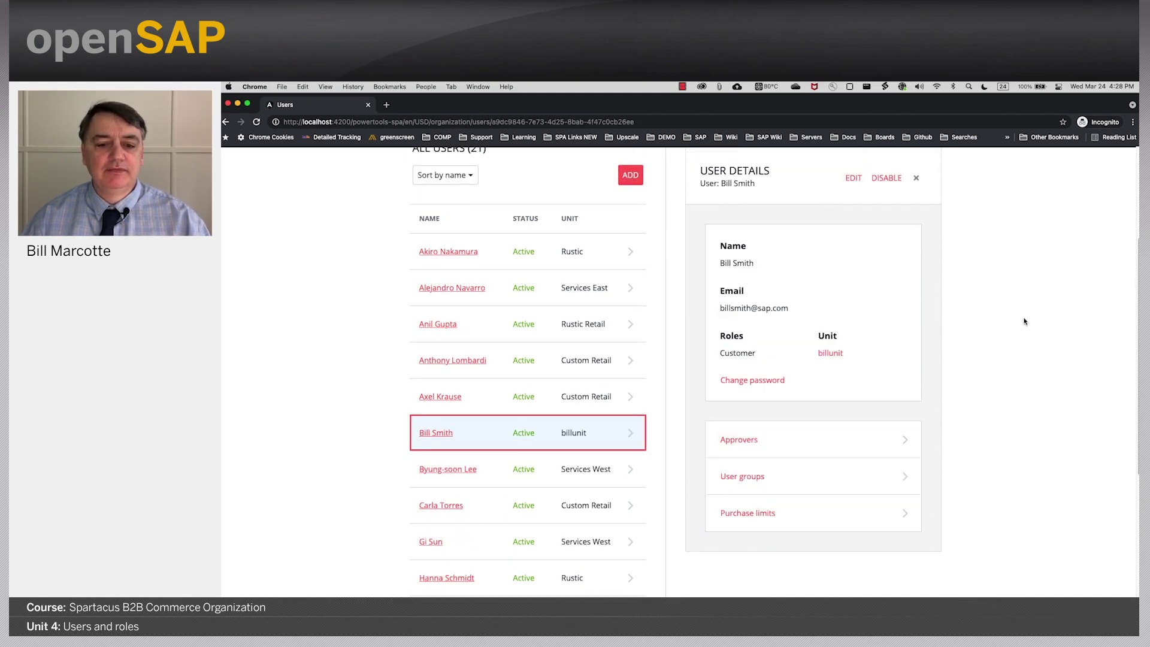
# Open billunit's assigned users list via Organization > Units > billunit.
pyautogui.scroll(5, 1000, 314)
pyautogui.click(671, 262)
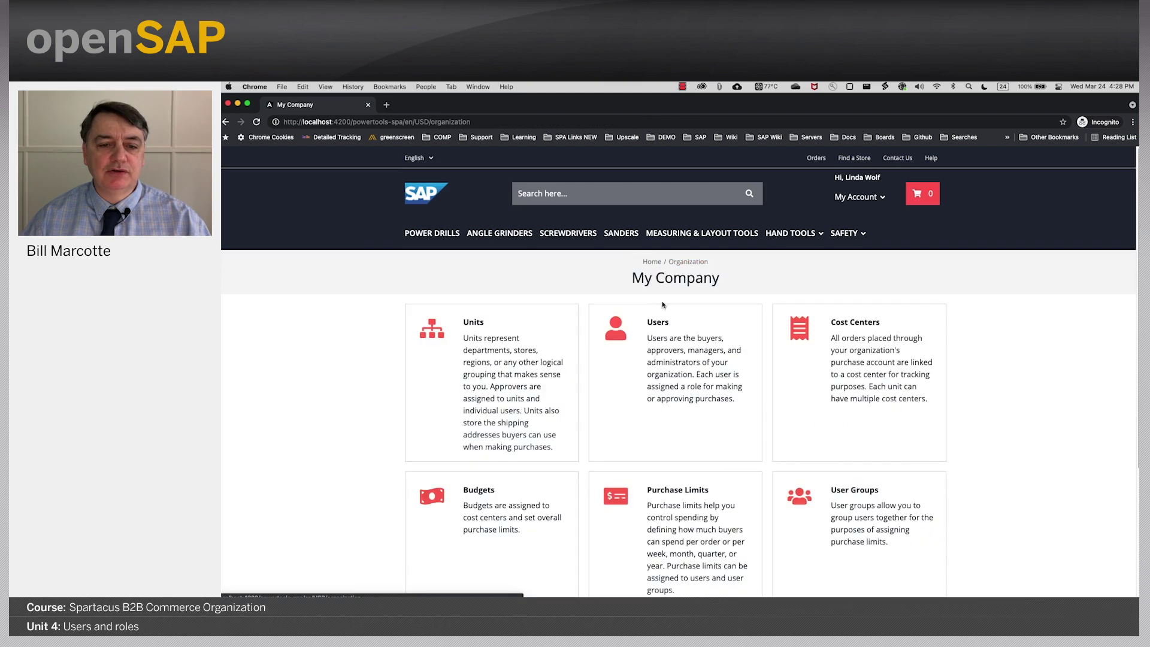
pyautogui.scroll(-1, 659, 359)
pyautogui.click(557, 360)
pyautogui.scroll(-3, 613, 368)
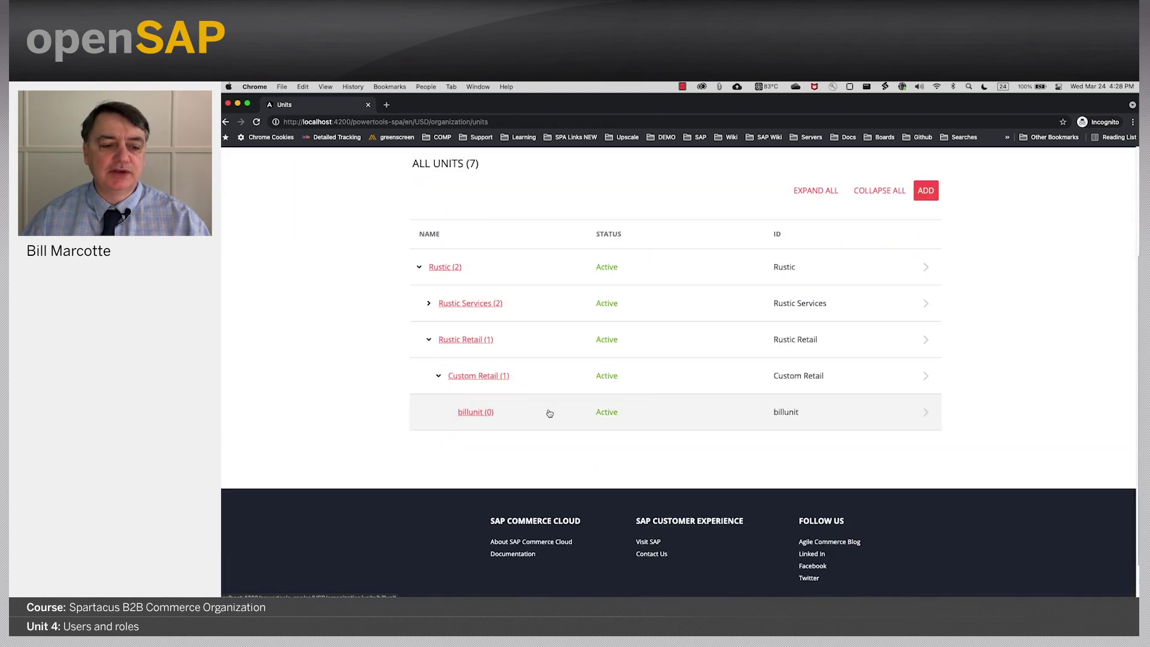
pyautogui.click(481, 405)
pyautogui.scroll(-3, 791, 437)
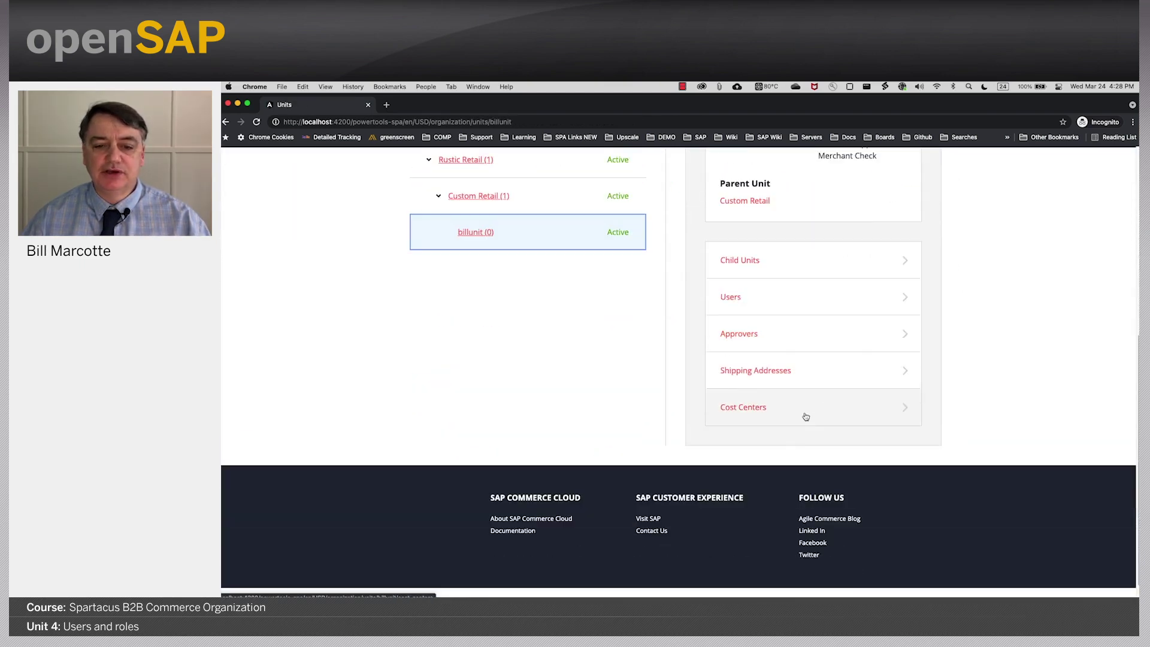
pyautogui.click(816, 298)
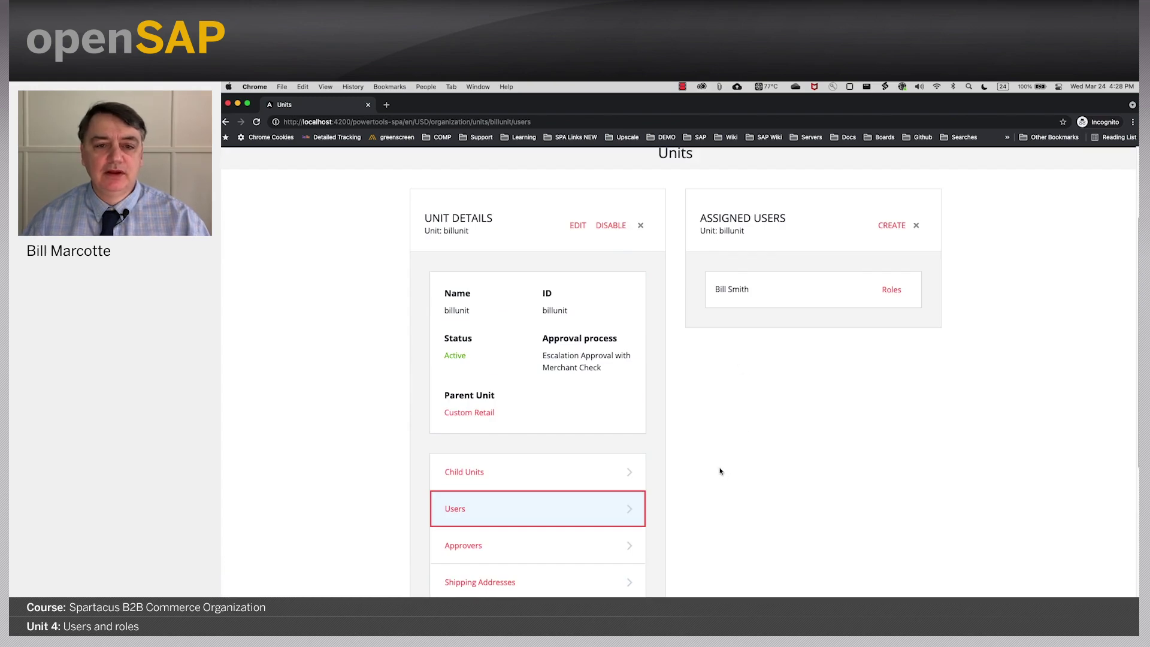
pyautogui.scroll(2, 754, 446)
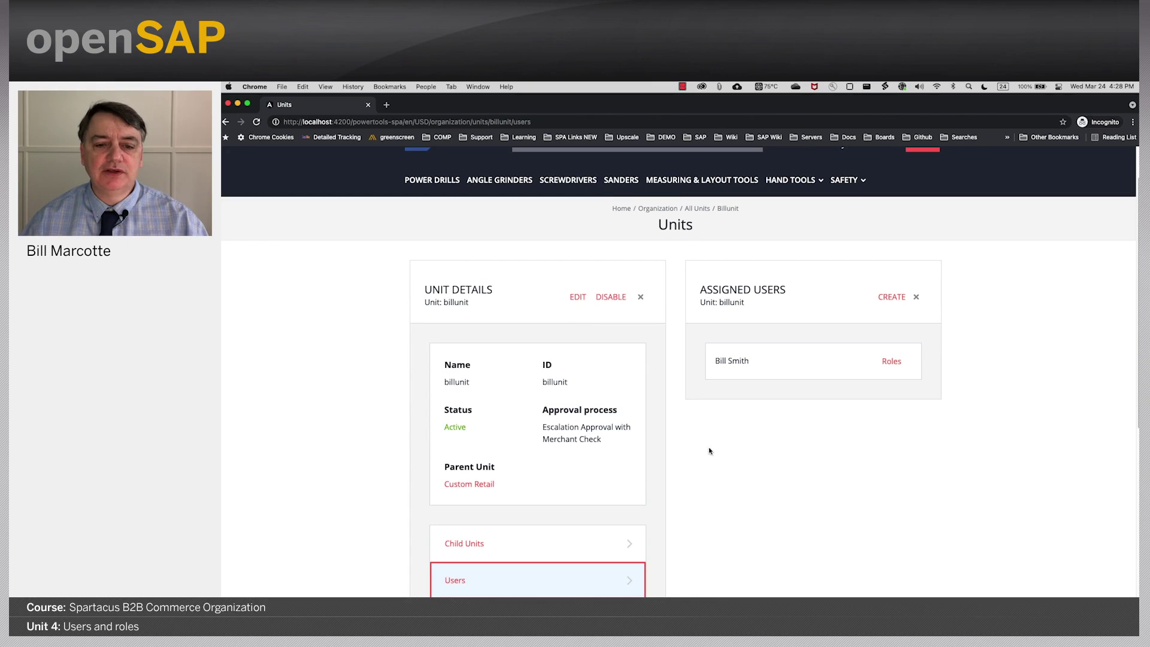
pyautogui.scroll(-1, 742, 461)
# Start another billunit user with title Mr. and the user's first name, last name and e-mail.
pyautogui.click(895, 268)
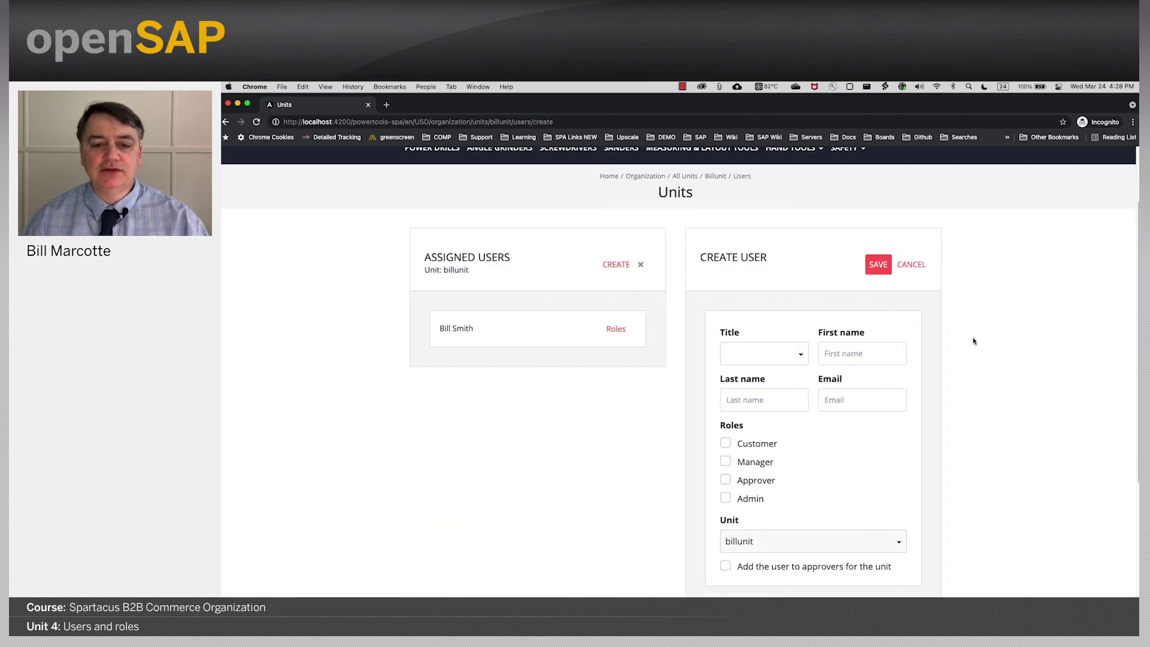
pyautogui.scroll(-1, 968, 378)
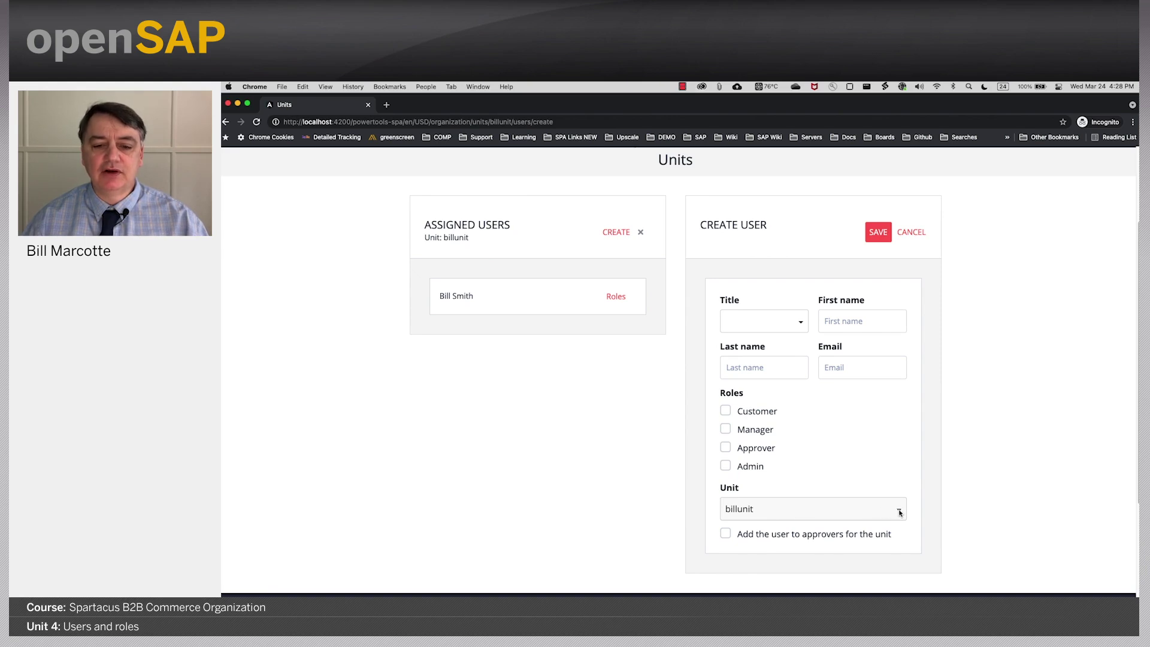
pyautogui.click(774, 324)
pyautogui.click(770, 339)
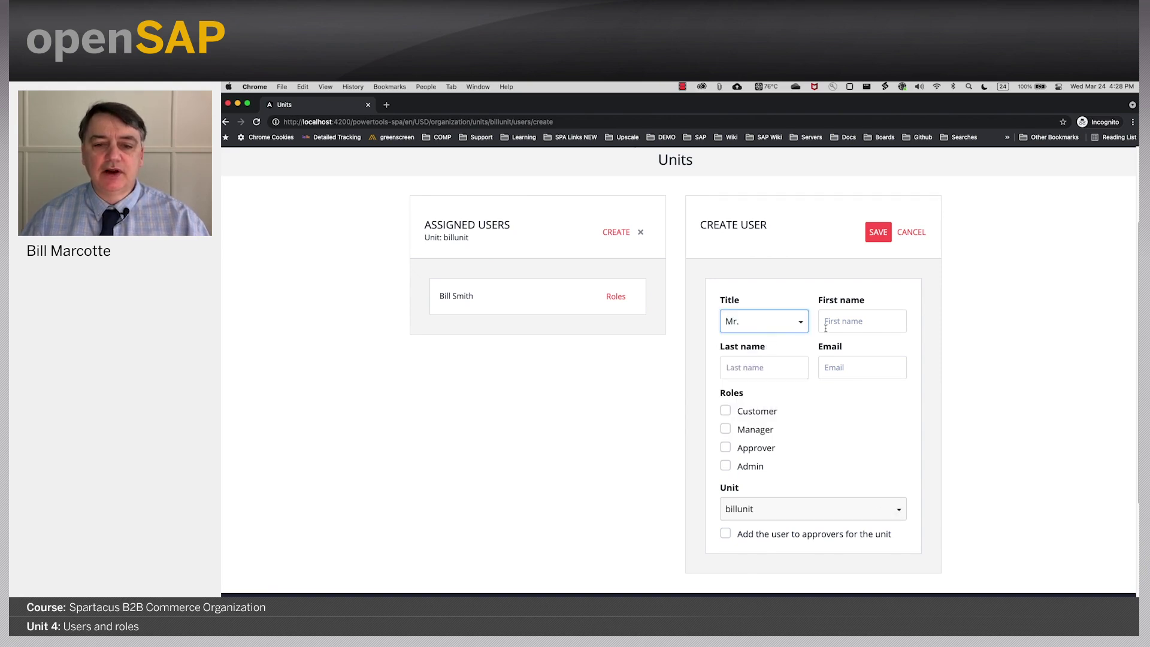
pyautogui.click(843, 322)
pyautogui.write('B')
pyautogui.press('BackSpace')
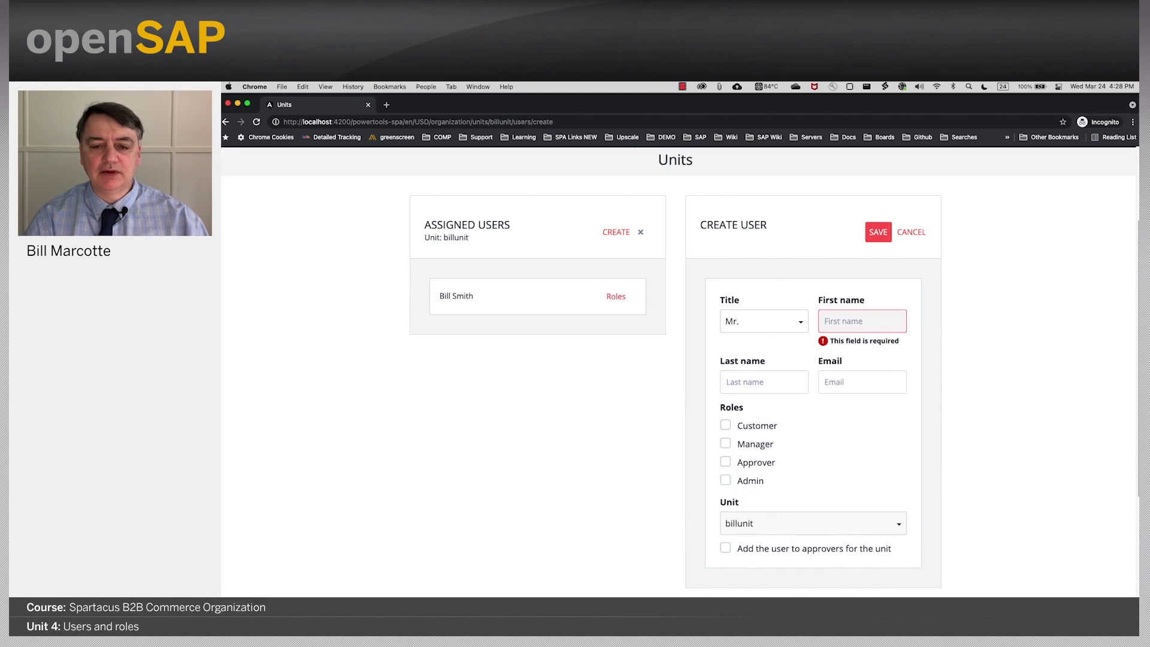
pyautogui.write('App')
pyautogui.press('Tab')
pyautogui.write('R')
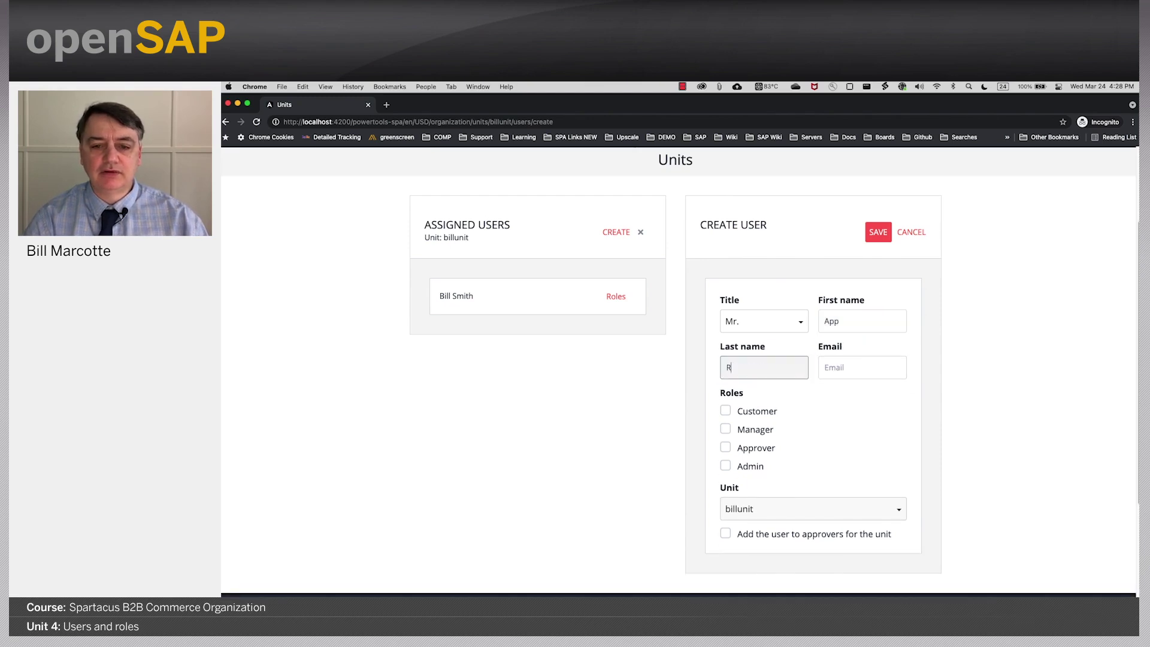
pyautogui.press('Tab')
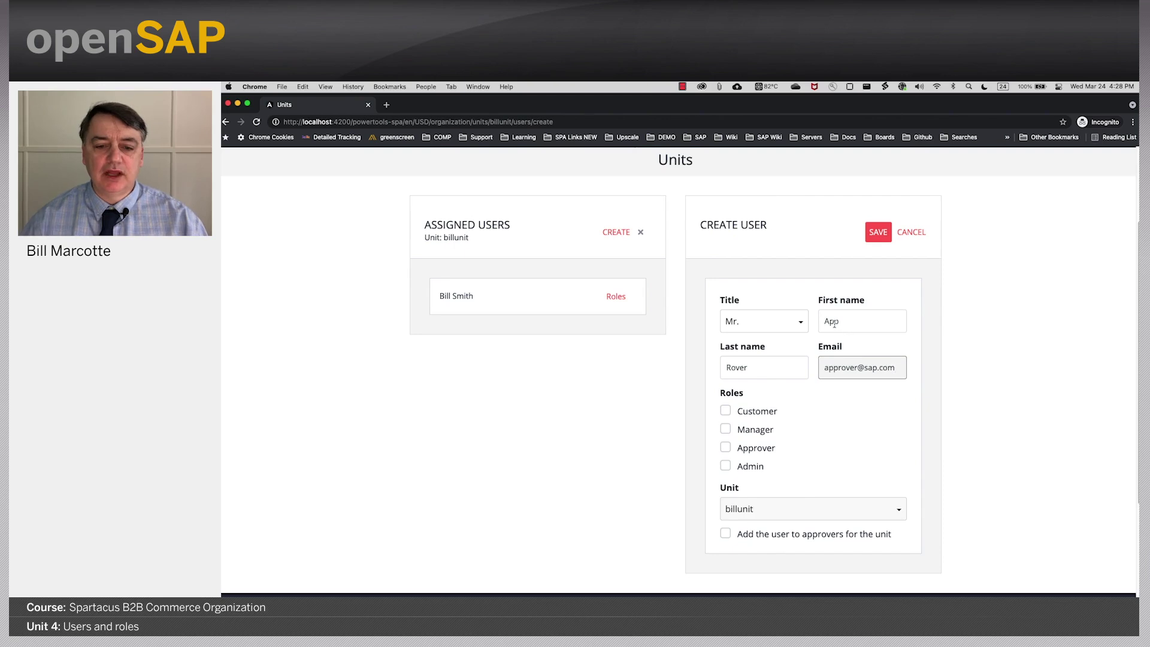
# Tick the Approver role and 'Add the user to approvers for the unit', then save.
pyautogui.scroll(-1, 828, 458)
pyautogui.scroll(-1, 828, 459)
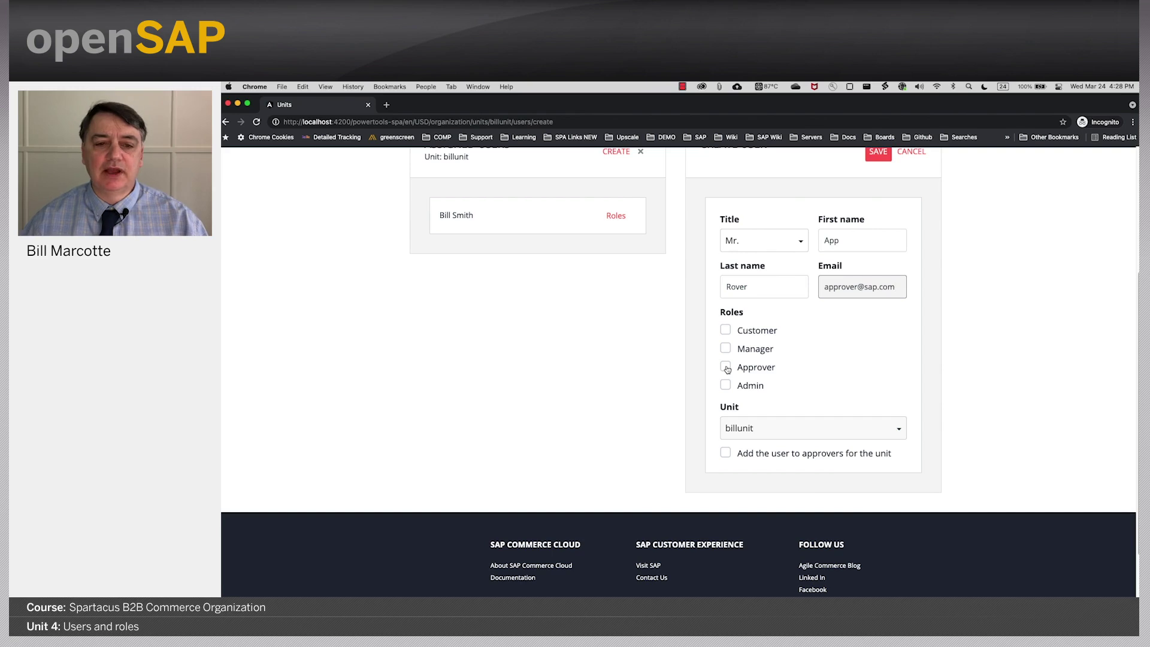
pyautogui.click(725, 367)
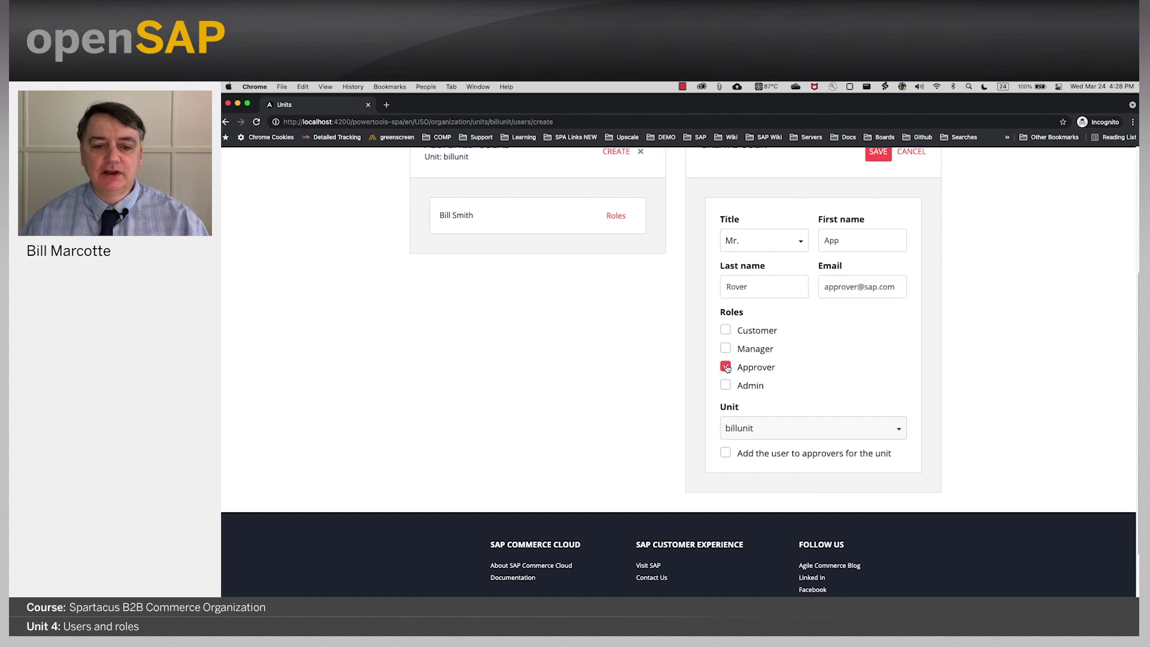
pyautogui.scroll(-1, 968, 408)
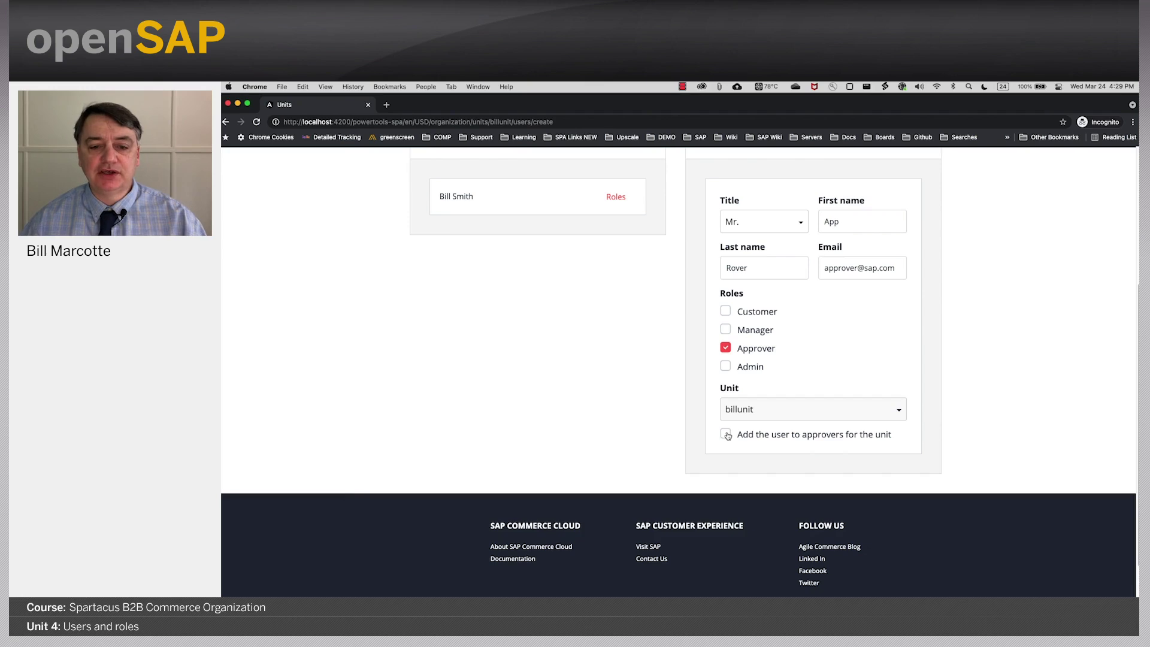
pyautogui.click(726, 436)
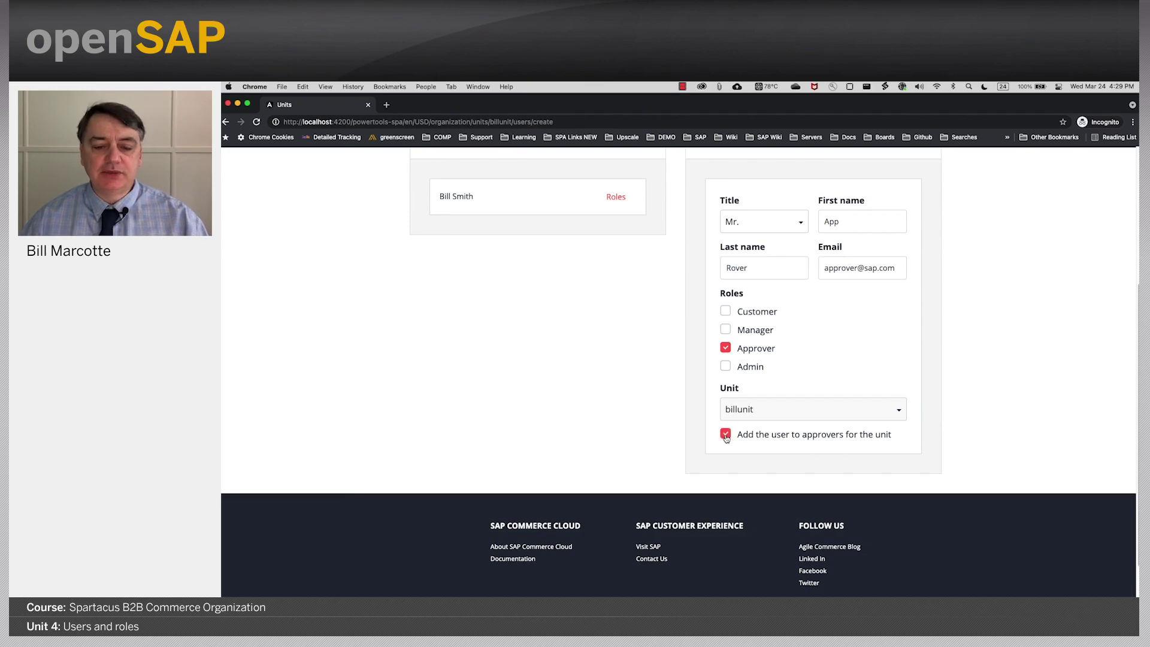
pyautogui.scroll(2, 849, 367)
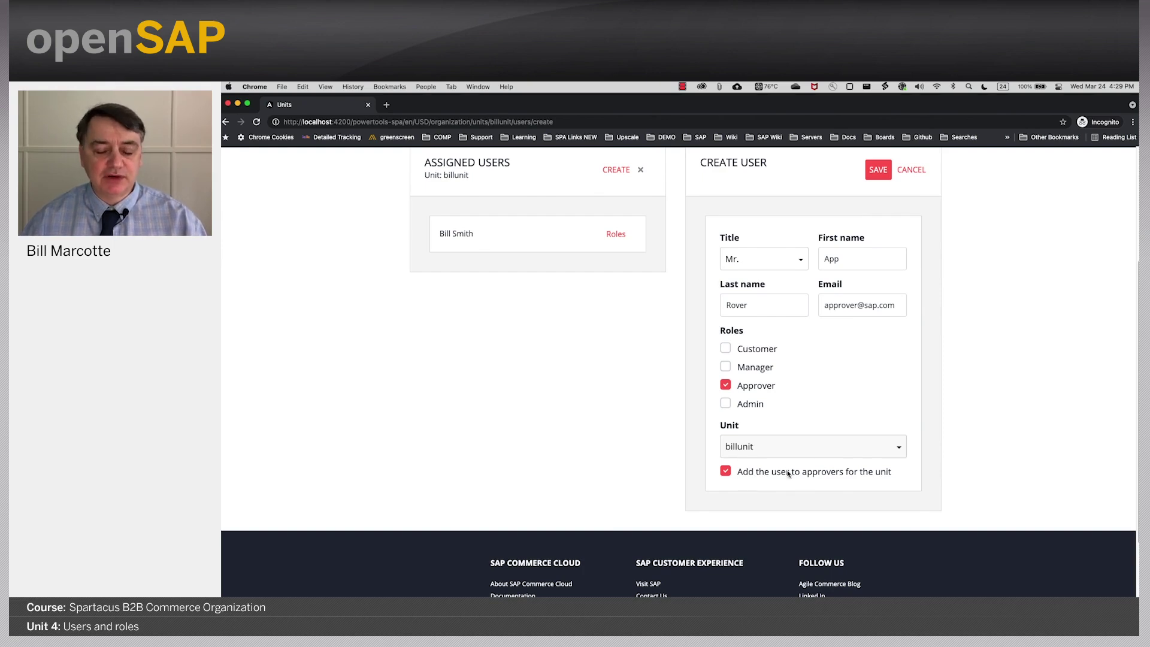
pyautogui.click(878, 171)
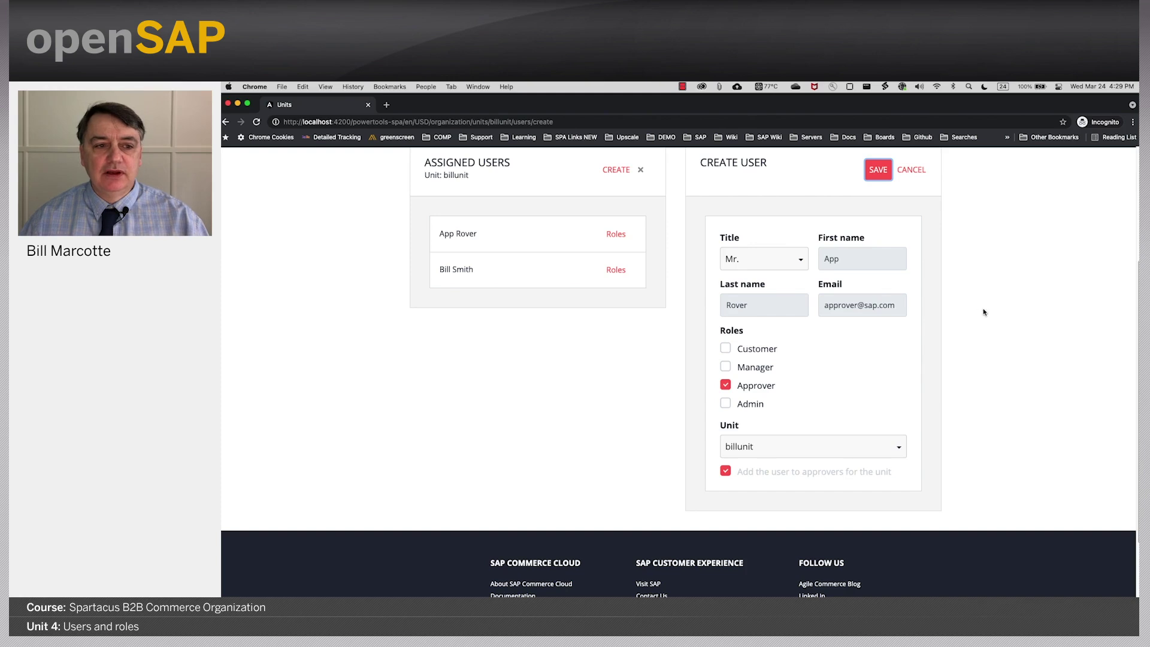
# Resubmit the user form and dismiss the missing e-mail, first name and last name errors.
pyautogui.scroll(2, 951, 341)
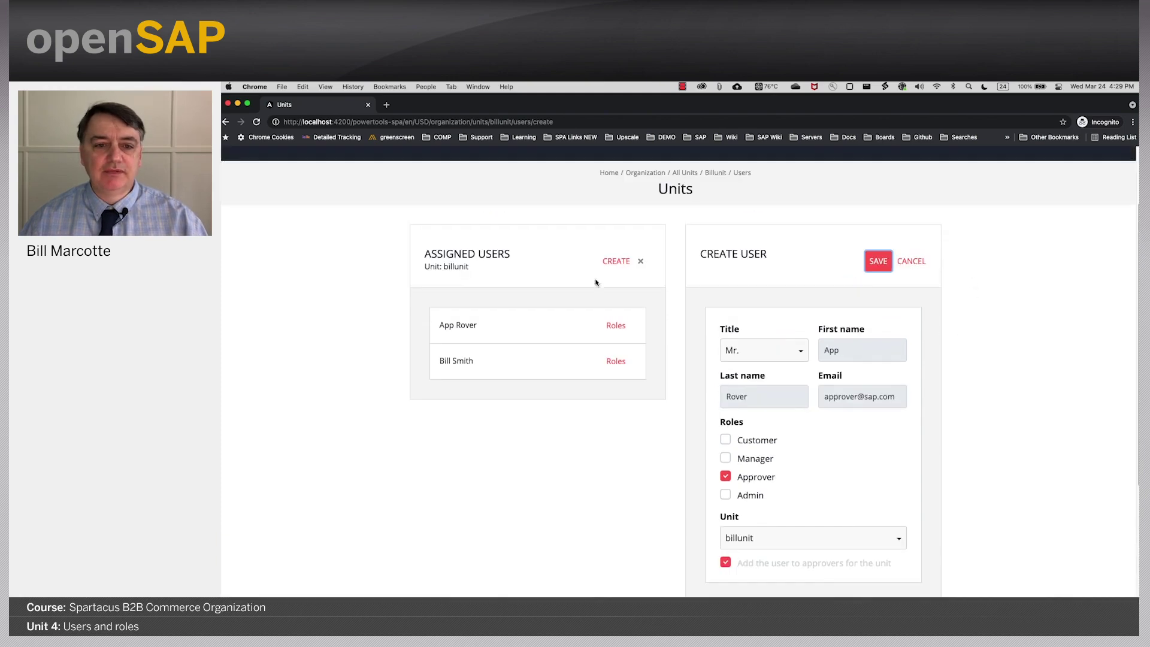
pyautogui.click(616, 261)
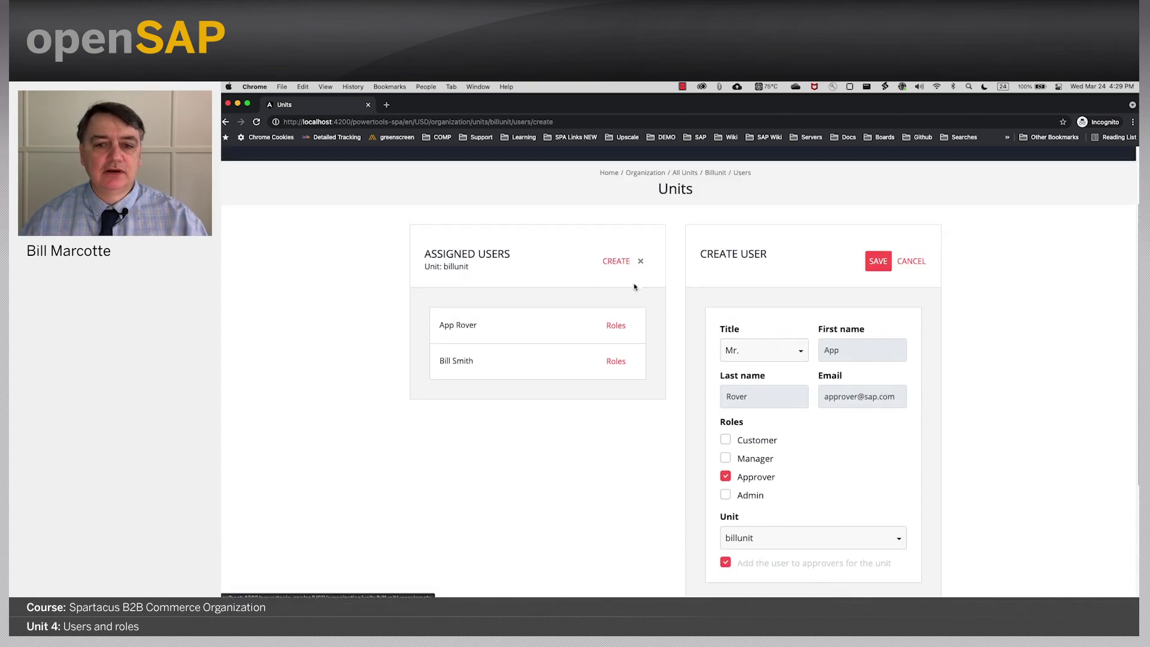
pyautogui.click(880, 263)
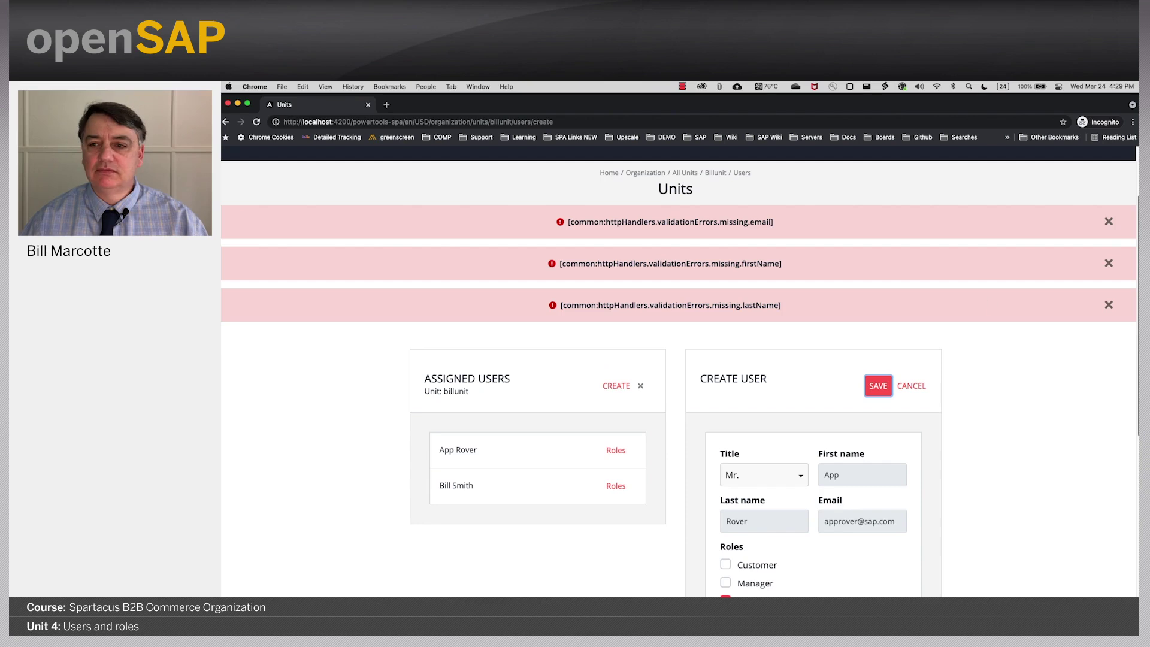
pyautogui.click(1109, 222)
pyautogui.click(1108, 221)
pyautogui.click(1108, 221)
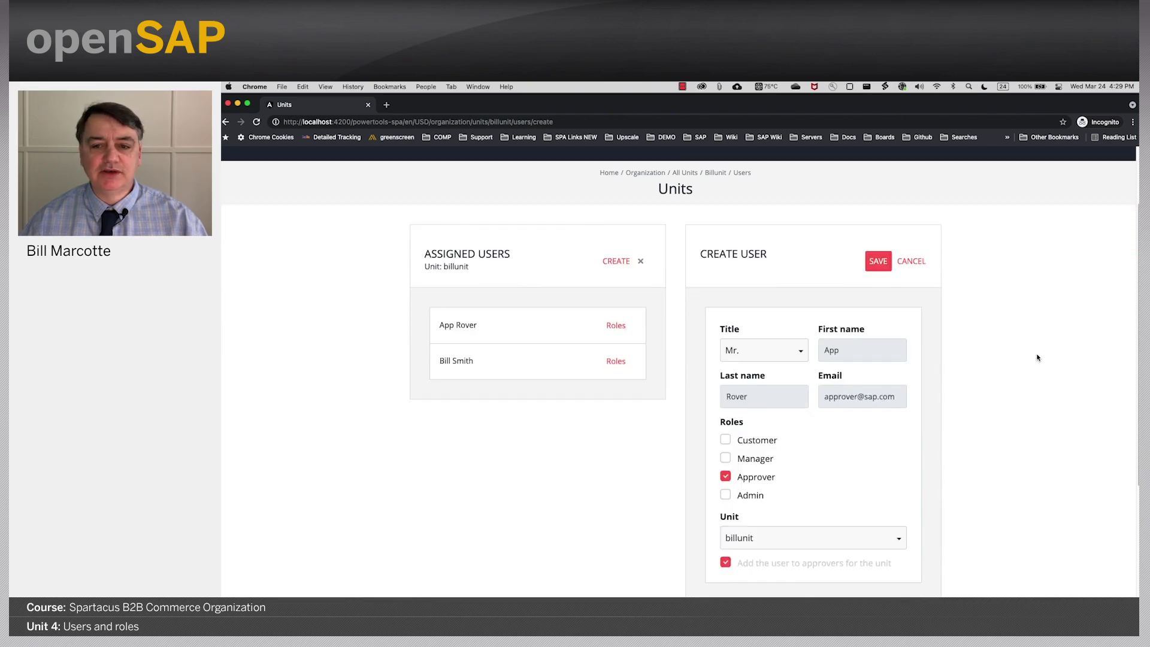
# Cancel the filled-in form and open a blank Create User form.
pyautogui.scroll(-3, 1012, 415)
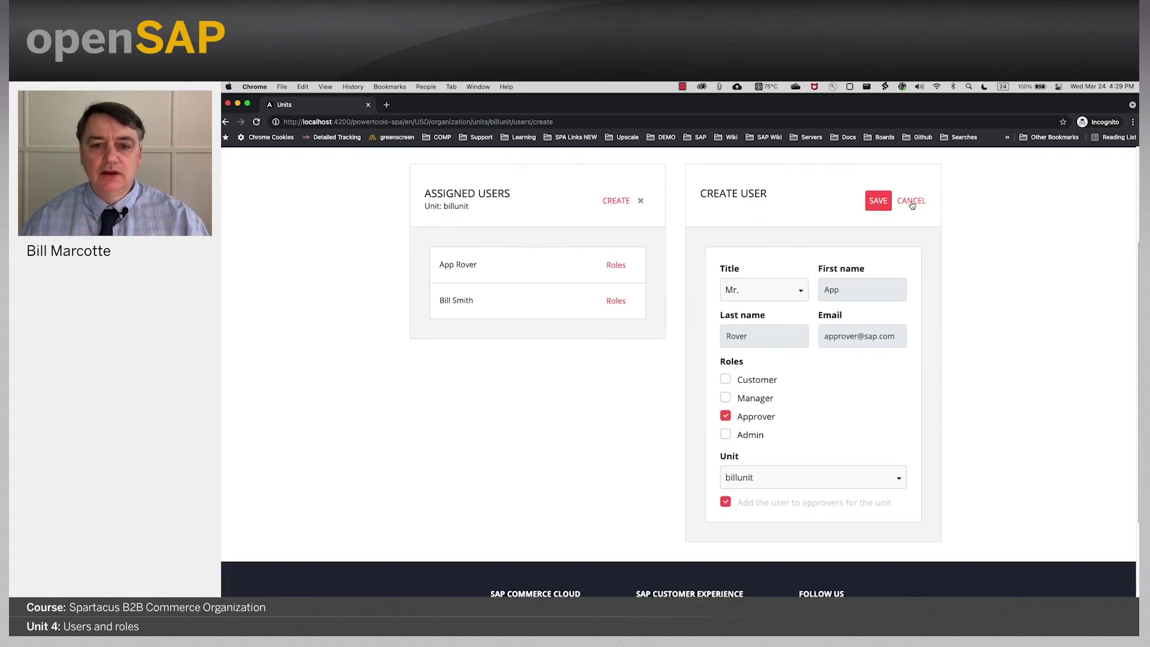
pyautogui.click(912, 204)
pyautogui.click(965, 198)
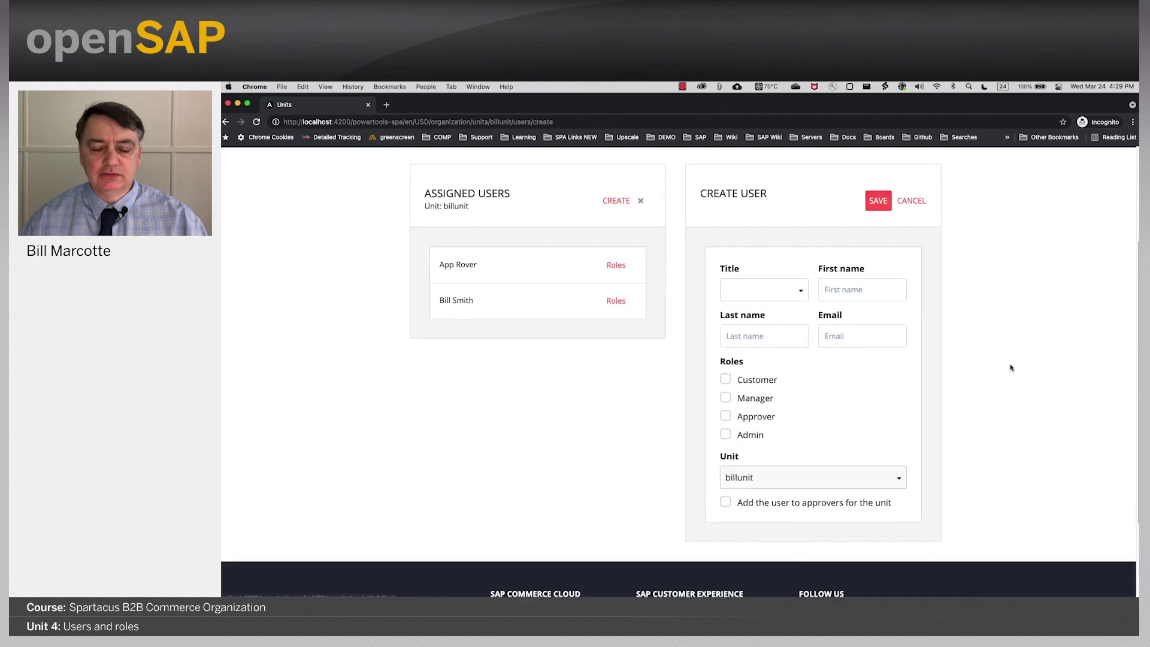
# Fill the new user form with title Mr., first name App, an email, and the Approver role.
pyautogui.click(775, 290)
pyautogui.click(772, 310)
pyautogui.click(844, 291)
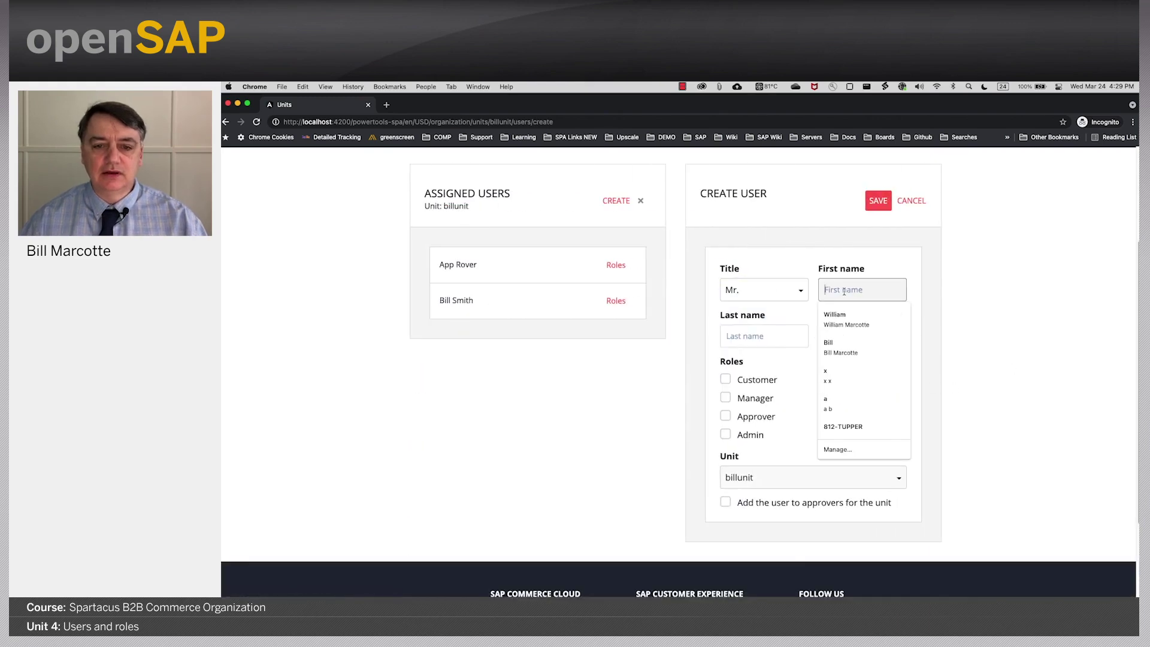
pyautogui.write('App')
pyautogui.press('Tab')
pyautogui.write('Rover2')
pyautogui.press('Tab')
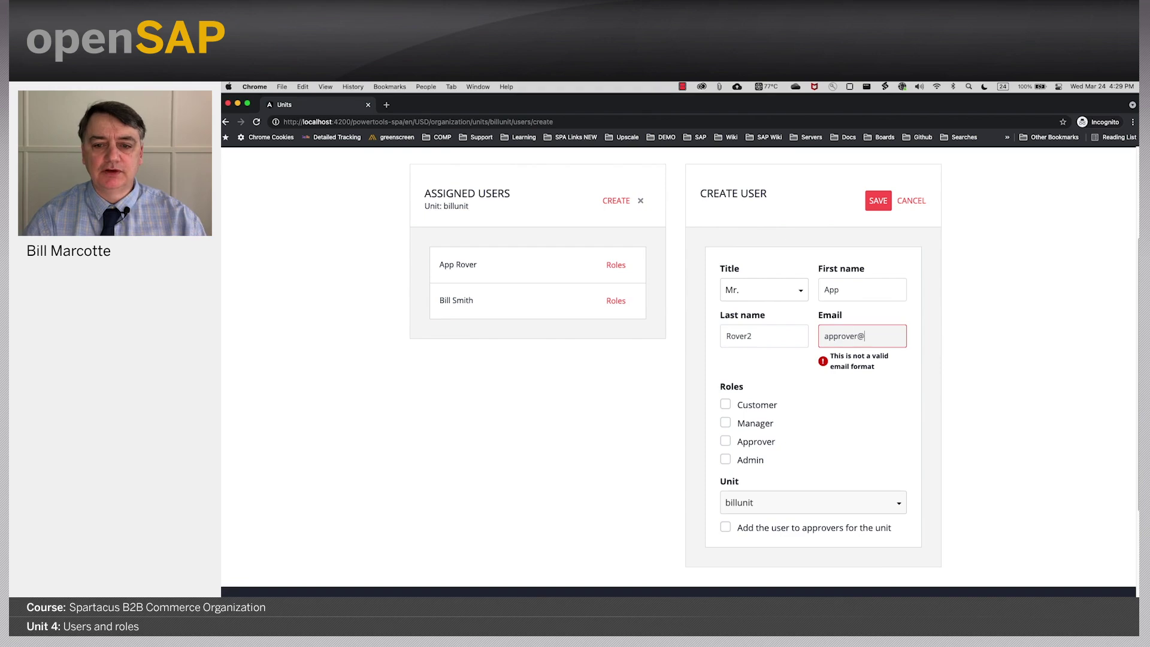
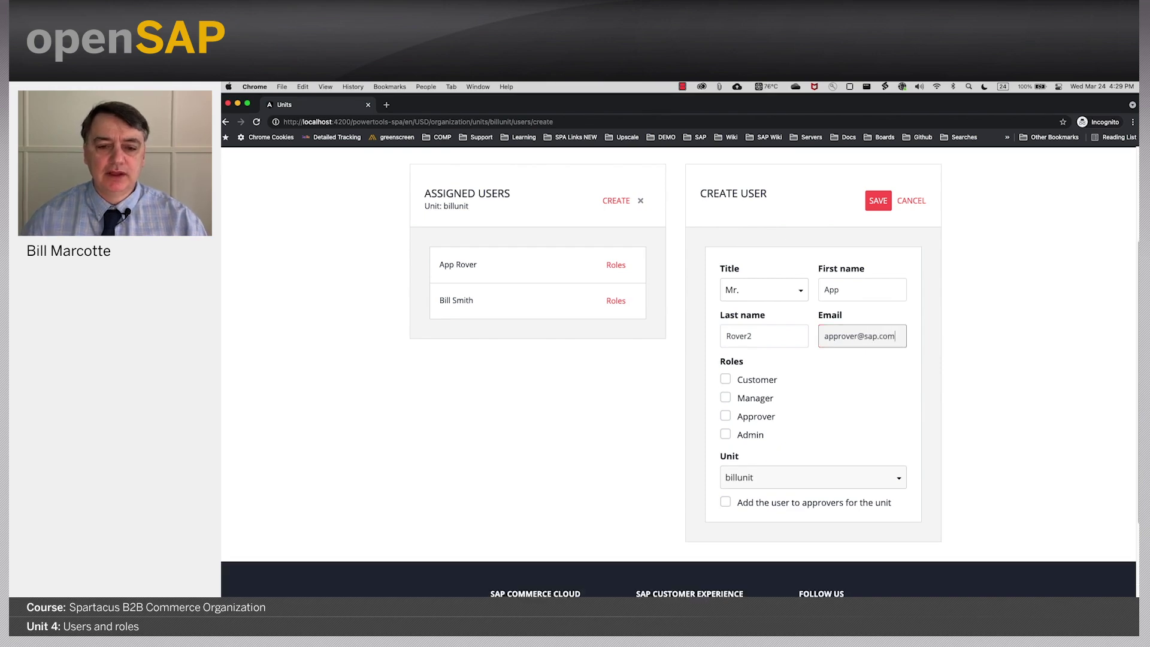
pyautogui.click(725, 416)
pyautogui.scroll(-1, 928, 441)
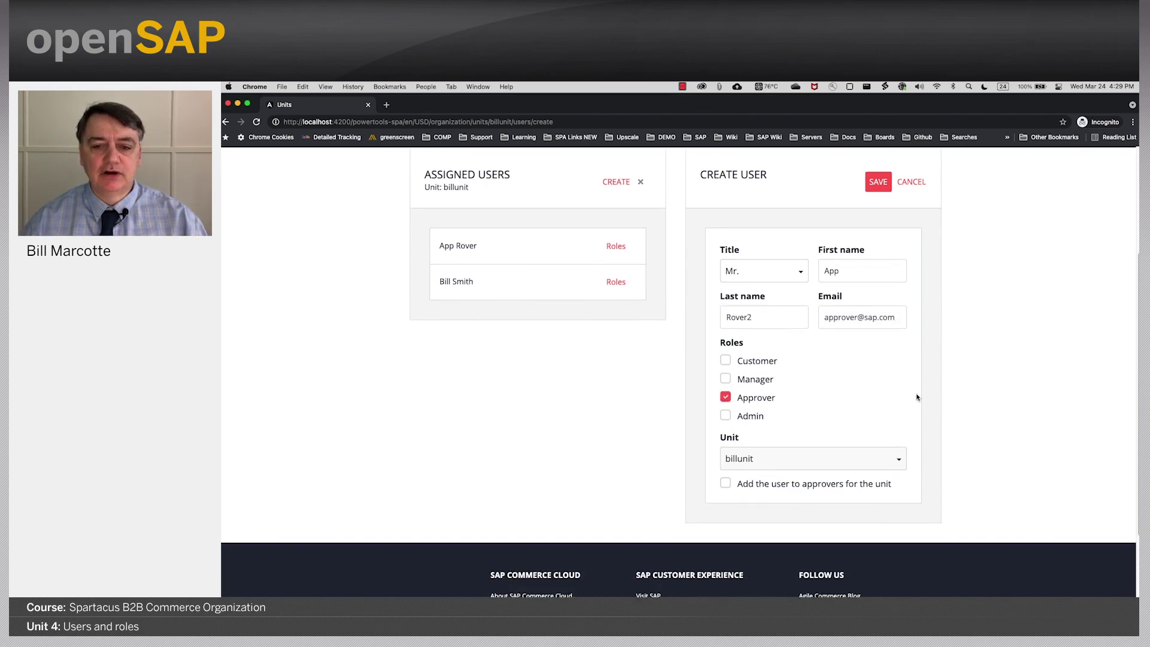
# Replace the last name with 'notassignedapprover'.
pyautogui.doubleClick(721, 321)
pyautogui.write('no')
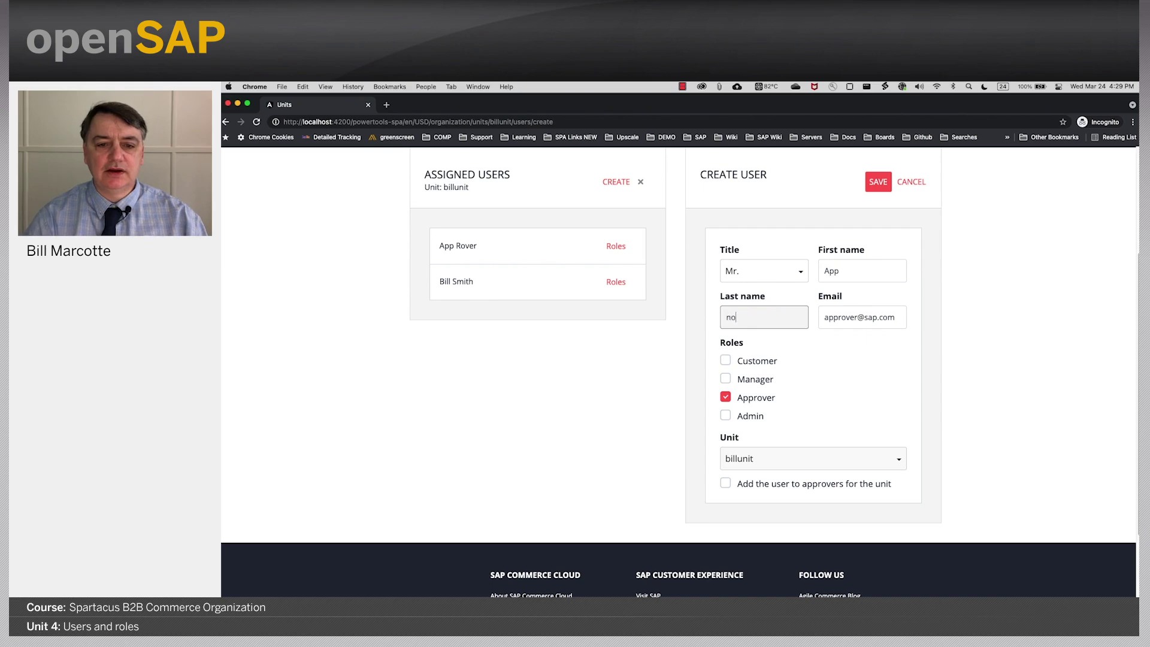
pyautogui.write('tassgined')
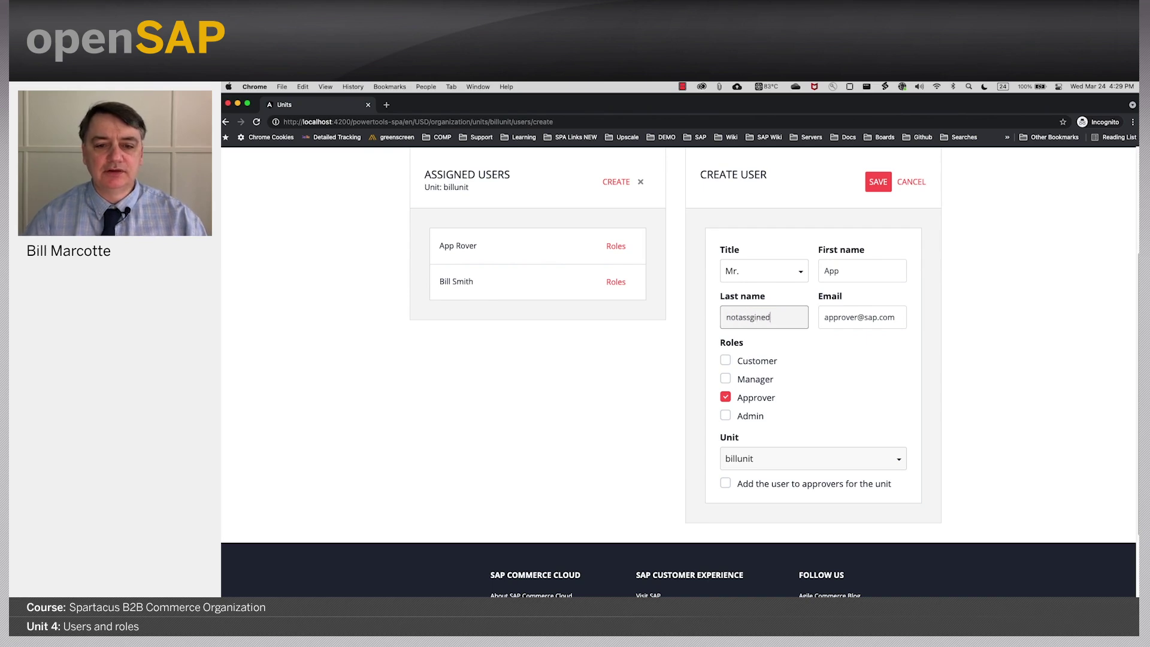
pyautogui.press('super+a')
pyautogui.hotkey('shift', 'Left')
pyautogui.hotkey('shift', 'Left')
pyautogui.hotkey('shift', 'Left')
pyautogui.hotkey('shift', 'Left')
pyautogui.hotkey('shift', 'Left')
pyautogui.press('super+a')
pyautogui.write('notassignedapprover')
pyautogui.scroll(-1, 839, 452)
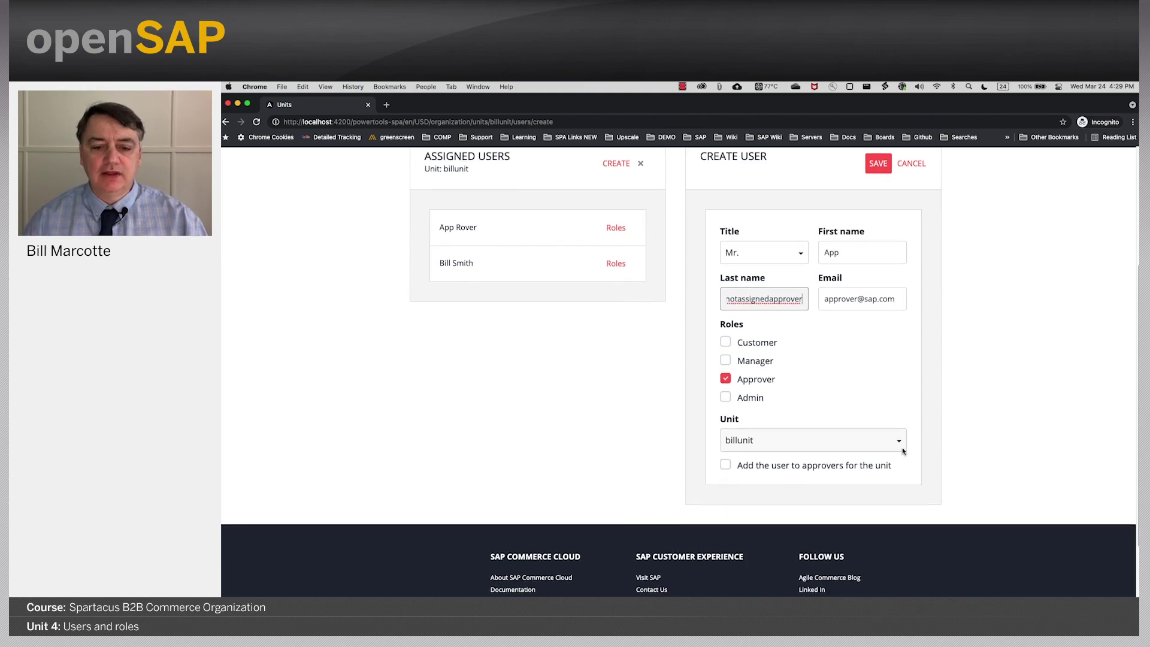
pyautogui.scroll(1, 919, 226)
# Save the user with a unique email, dismiss the already-exists error, and return to Organization.
pyautogui.click(878, 184)
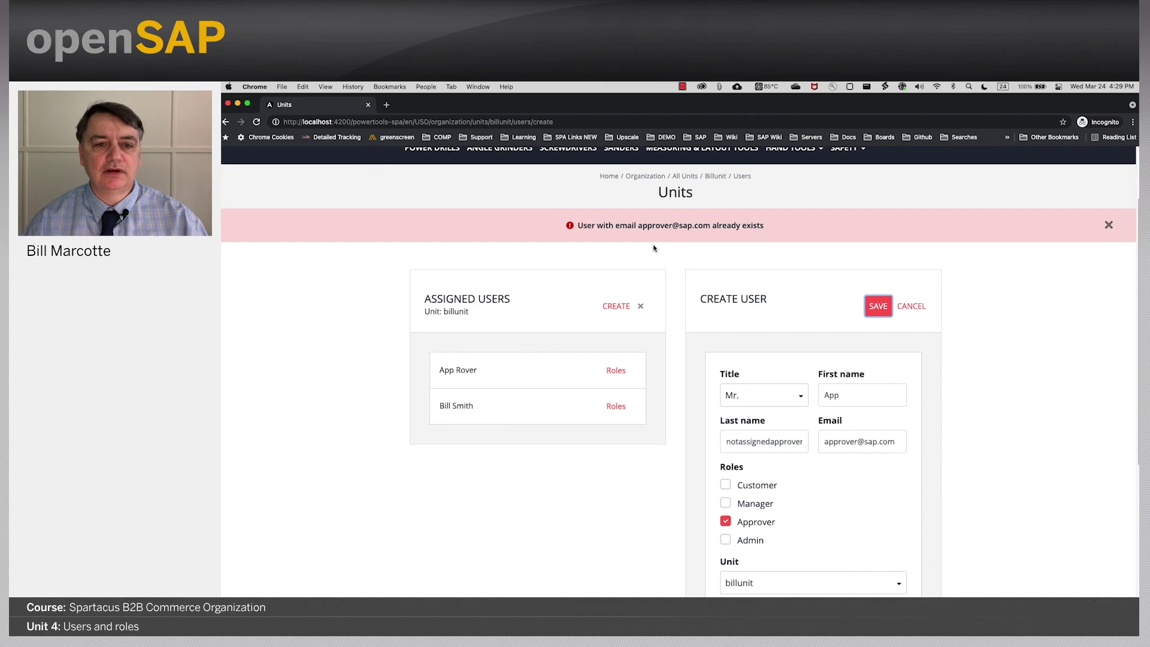
pyautogui.click(861, 446)
pyautogui.write('2')
pyautogui.click(871, 310)
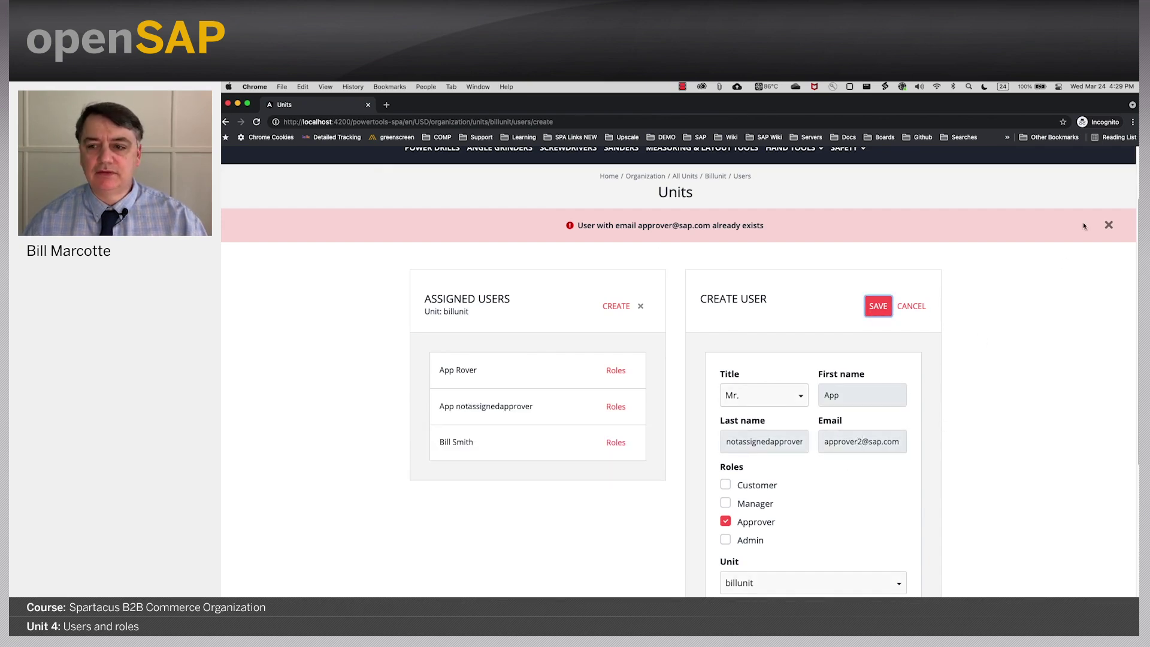
pyautogui.click(1107, 225)
pyautogui.click(645, 176)
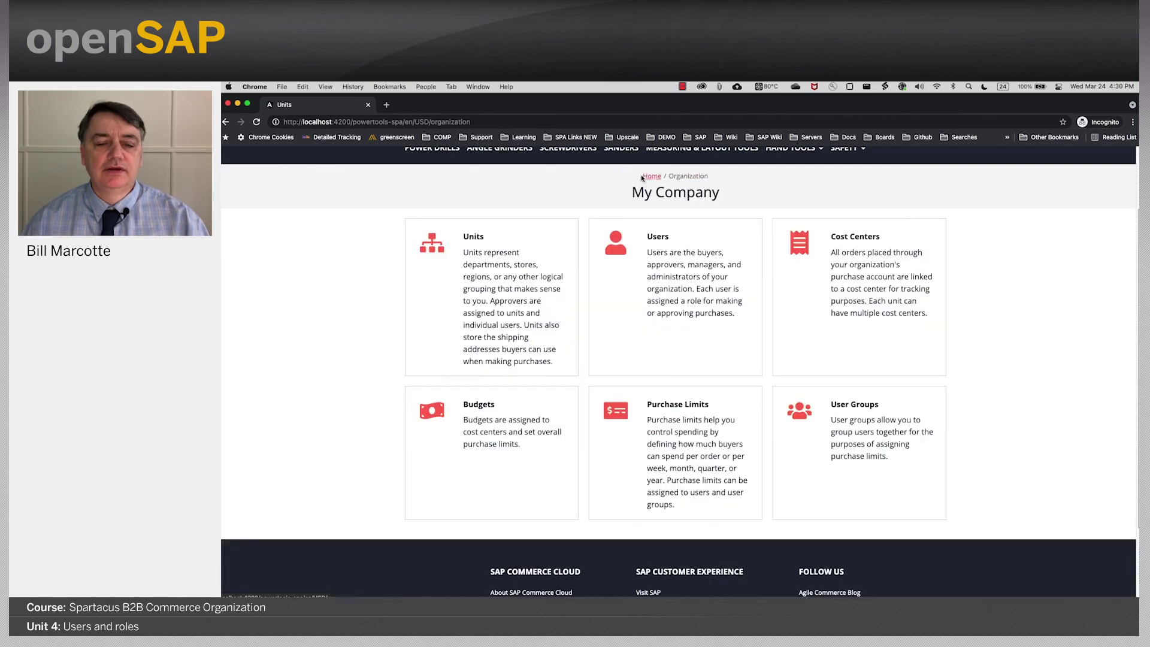
# Open billunit from the Units list and review its users, then its assigned approvers.
pyautogui.click(511, 322)
pyautogui.scroll(-1, 598, 455)
pyautogui.click(473, 472)
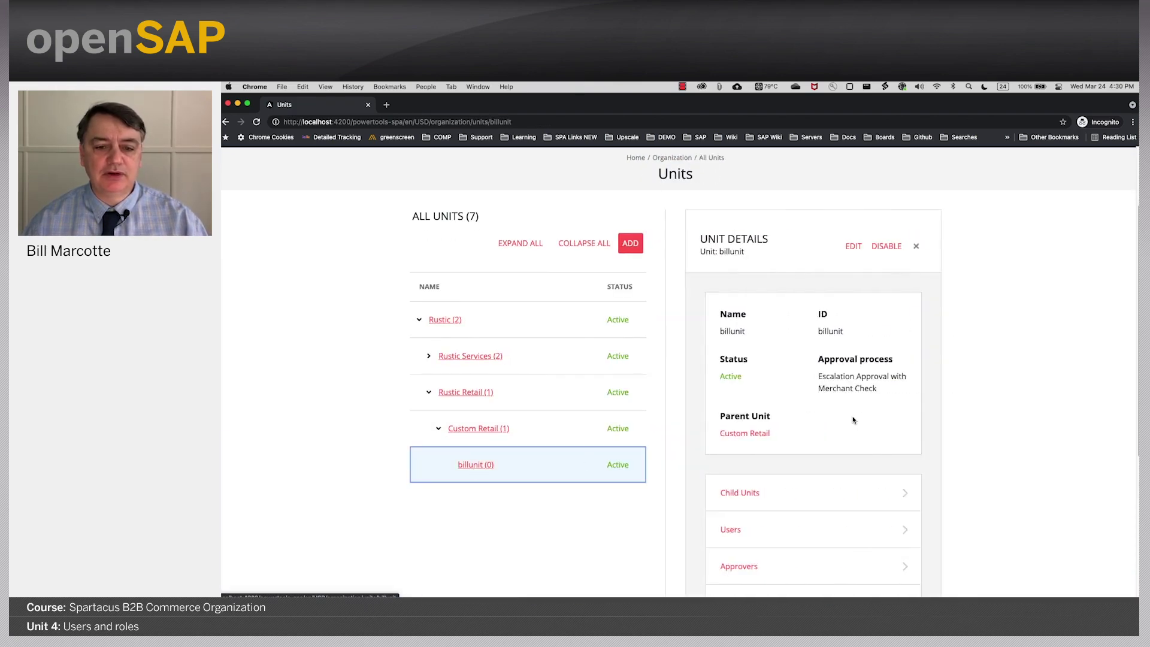
pyautogui.scroll(-3, 982, 427)
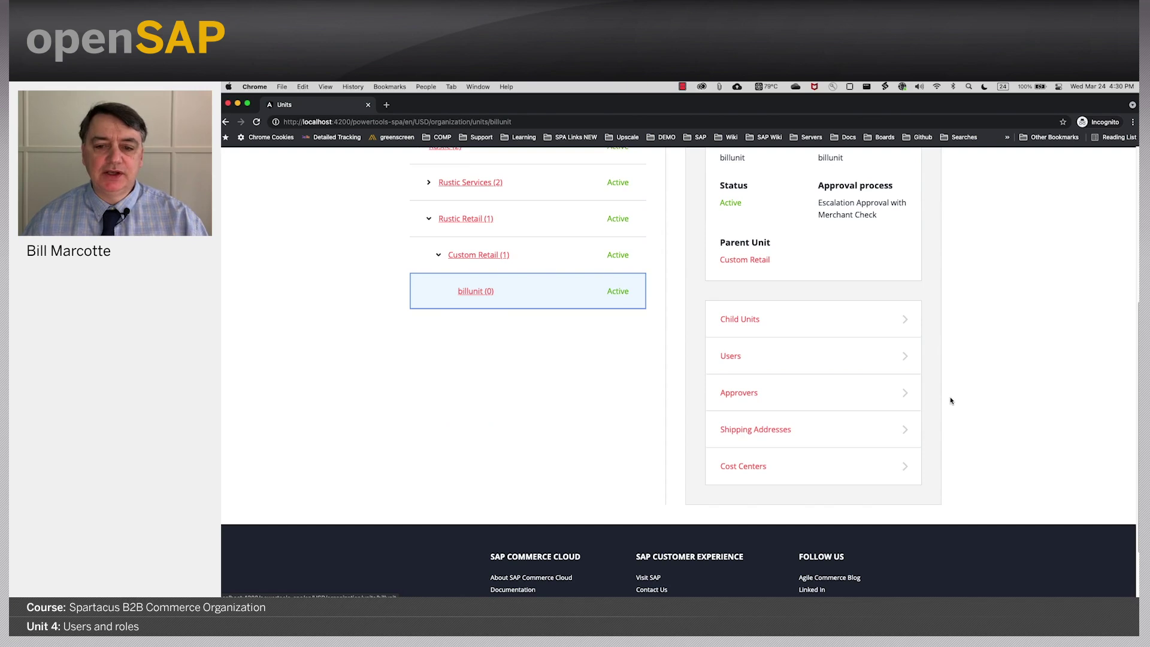
pyautogui.click(859, 362)
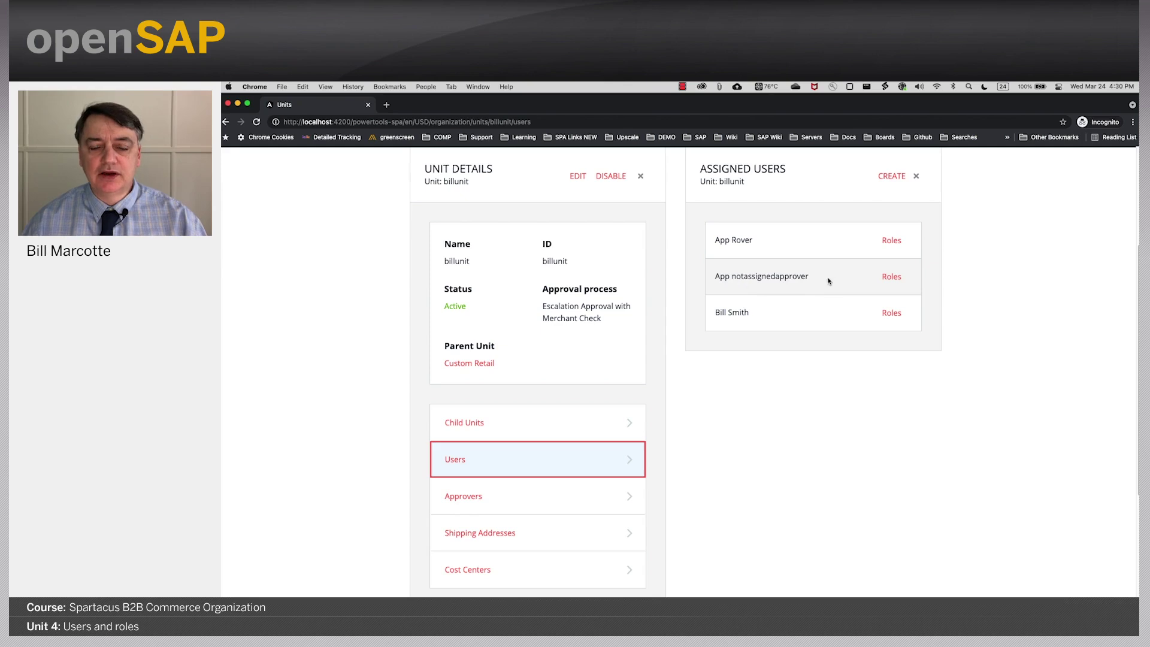
pyautogui.scroll(-3, 803, 363)
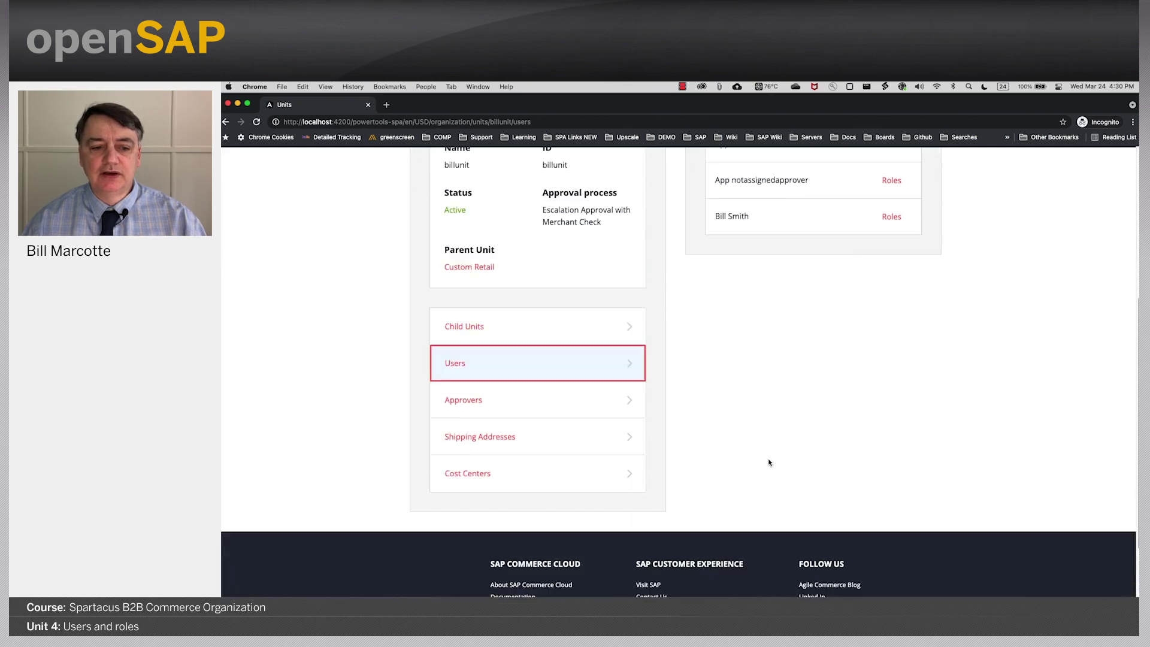
pyautogui.click(620, 400)
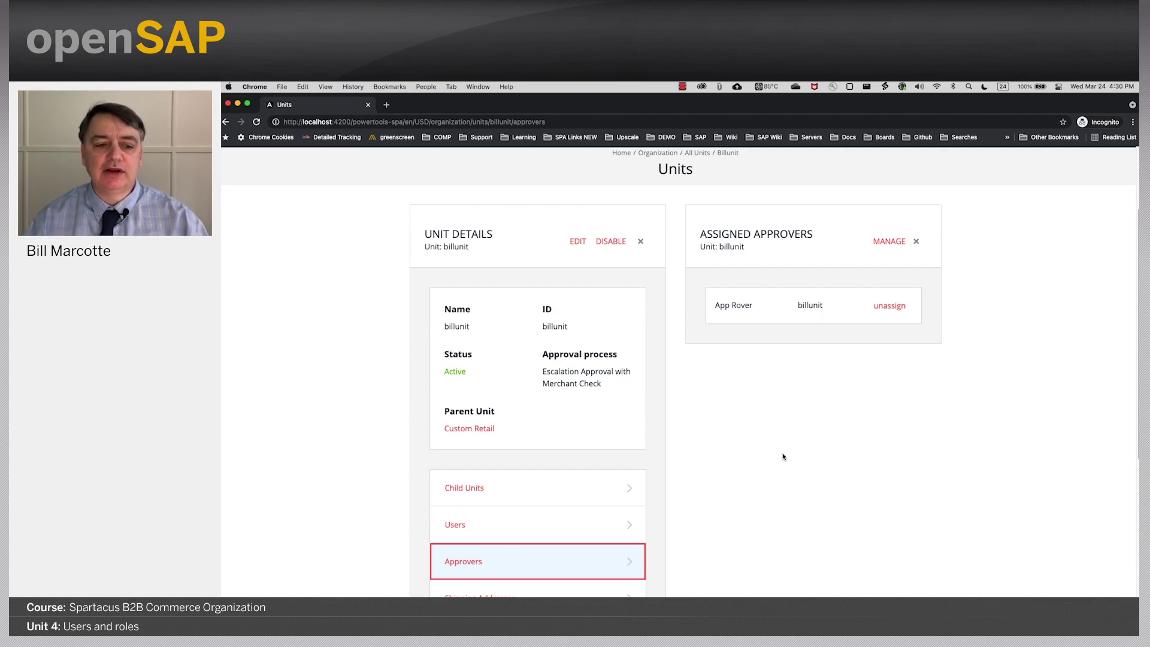
pyautogui.scroll(-1, 781, 456)
pyautogui.scroll(3, 648, 316)
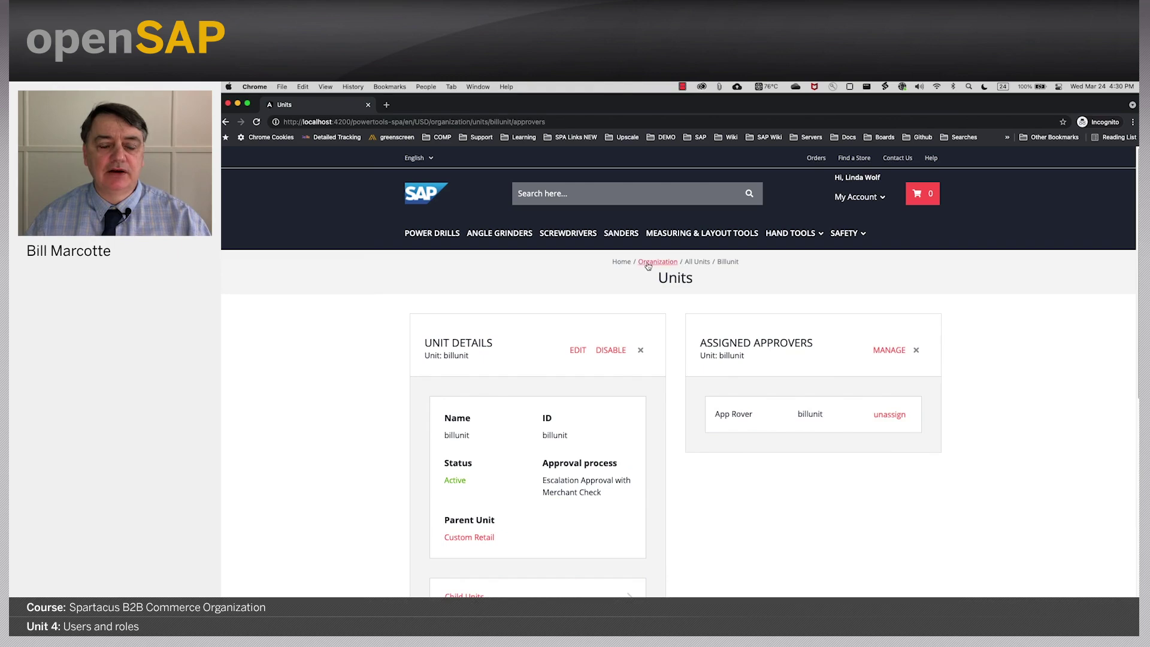
# Open a customer user's approvers and finish Manage without assigning any approver.
pyautogui.click(657, 262)
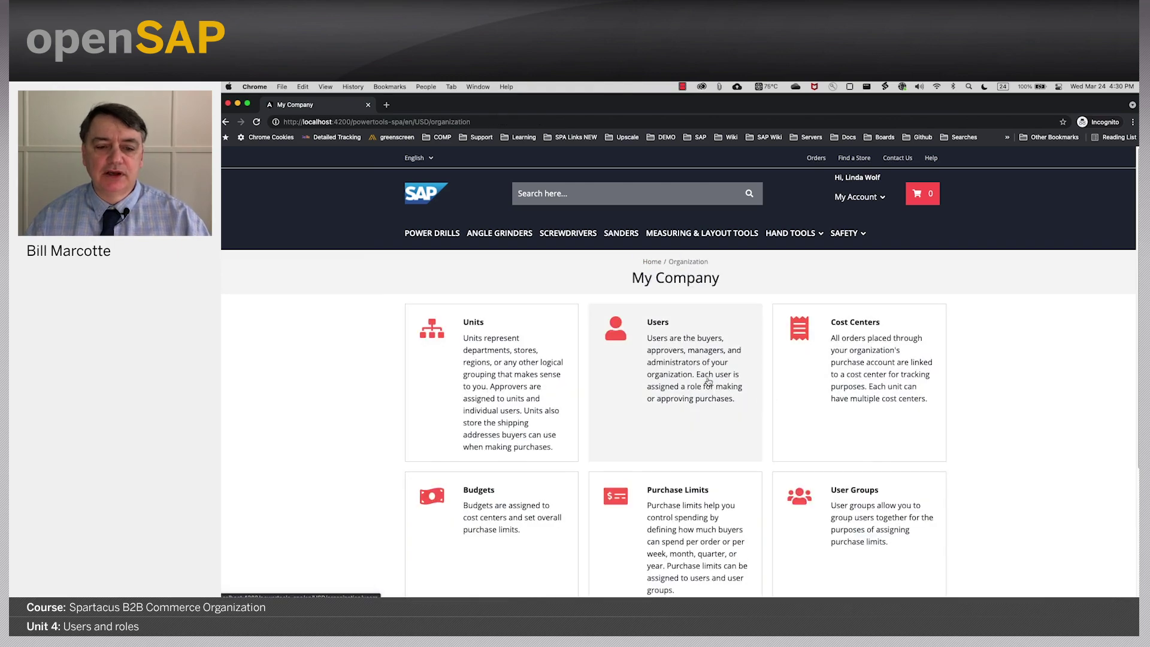
pyautogui.scroll(-2, 799, 447)
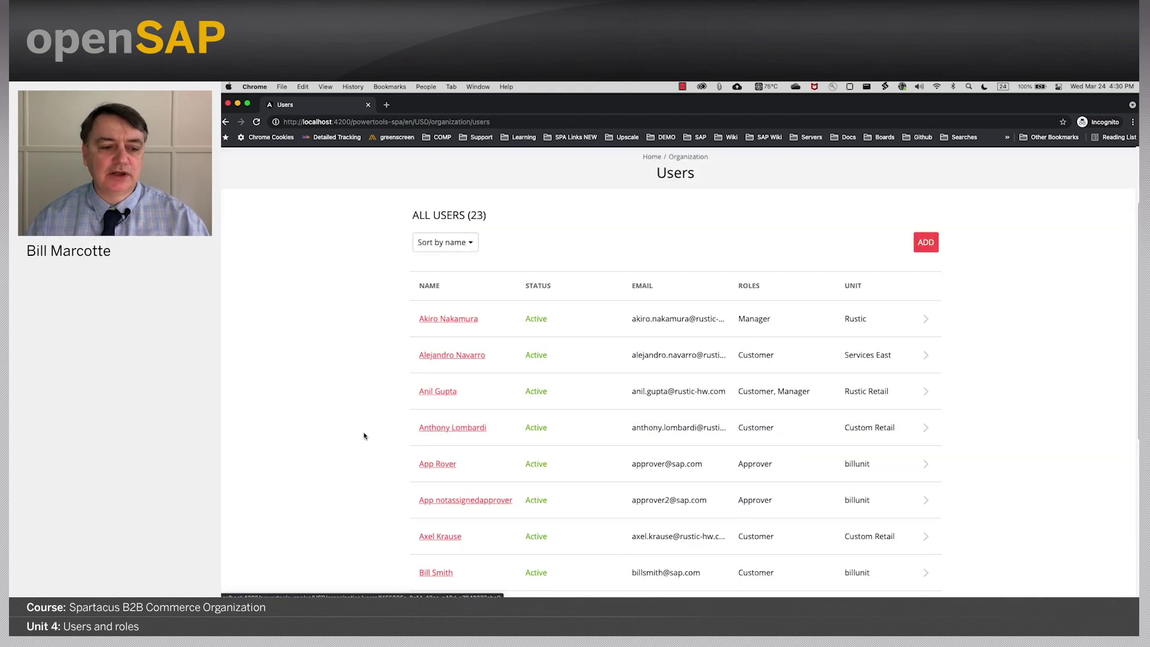
pyautogui.click(437, 427)
pyautogui.scroll(-2, 827, 449)
pyautogui.click(748, 395)
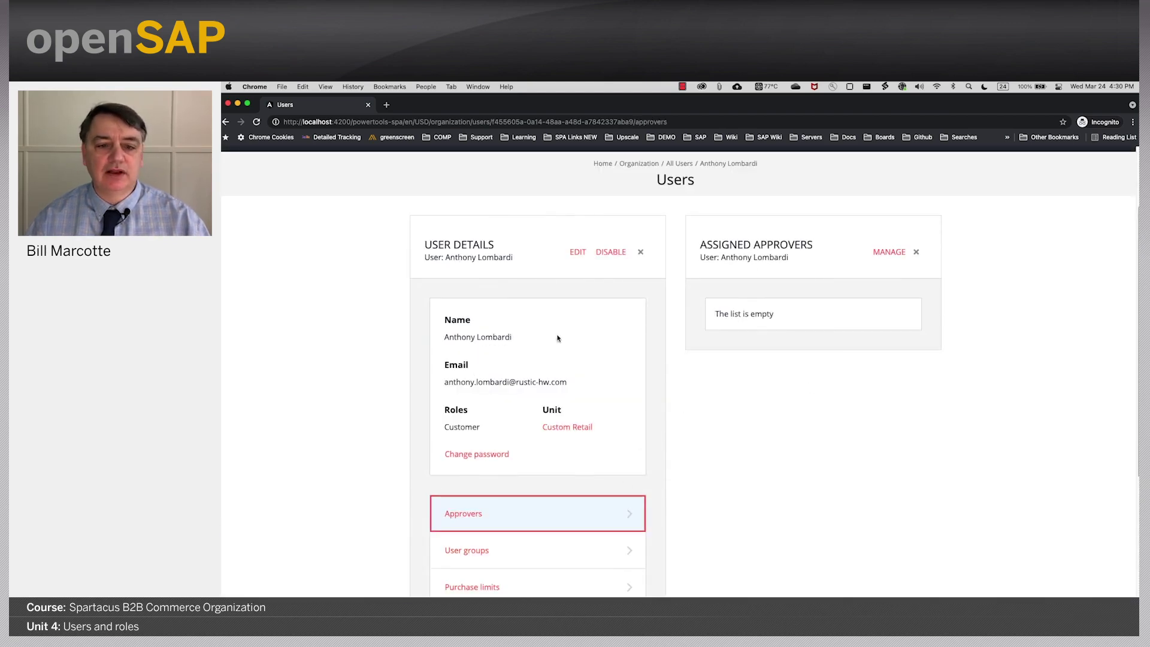
pyautogui.click(889, 252)
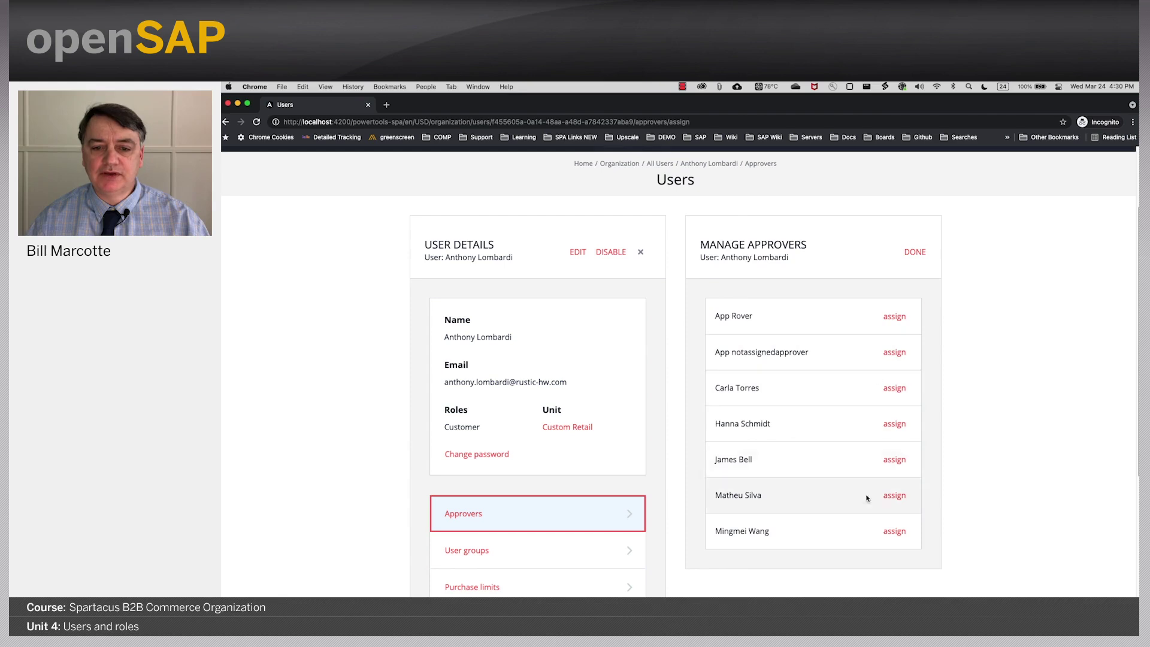
pyautogui.click(914, 253)
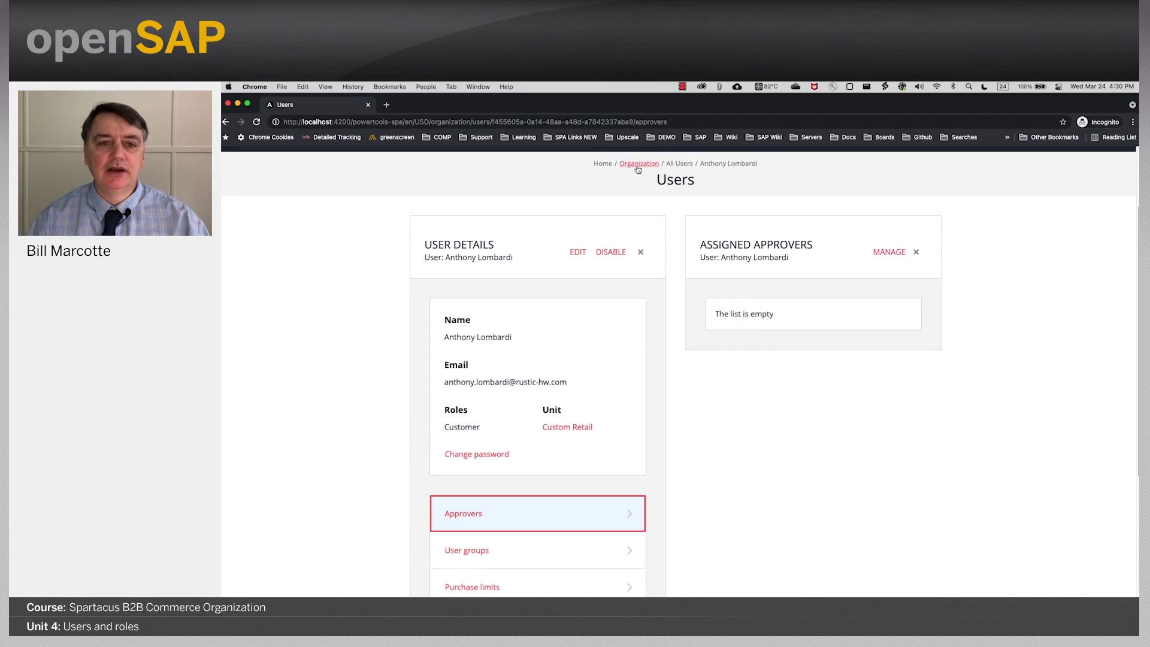
# Return to the organization overview and browse the full Users list.
pyautogui.click(639, 164)
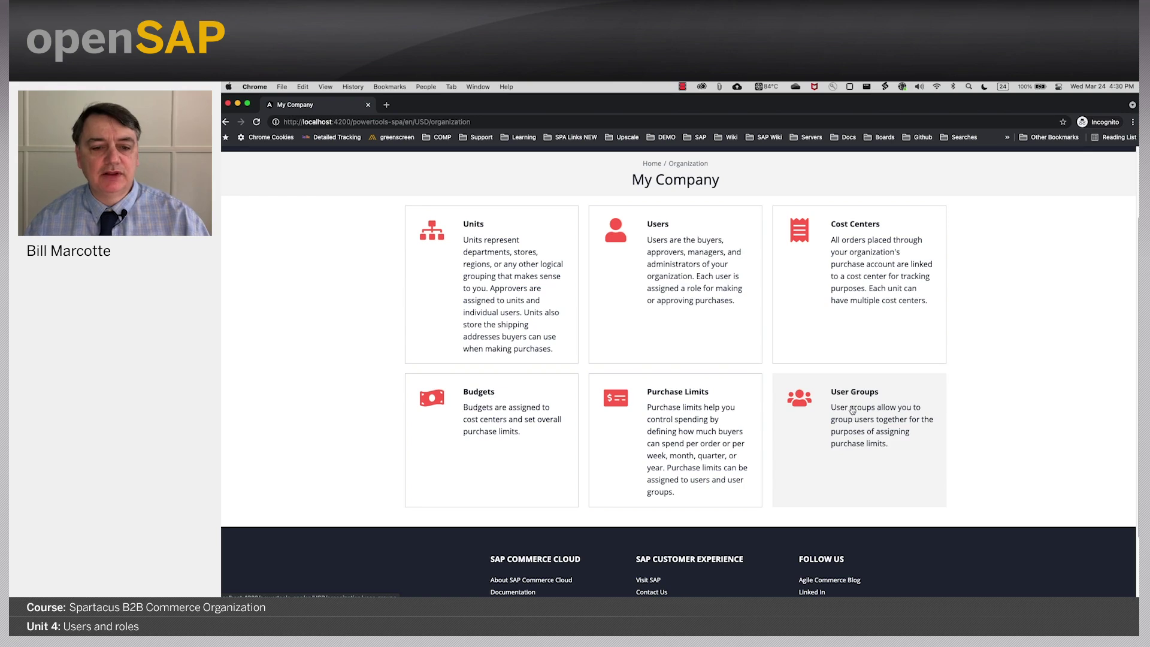
pyautogui.click(660, 287)
pyautogui.scroll(-1, 512, 440)
pyautogui.scroll(-3, 511, 441)
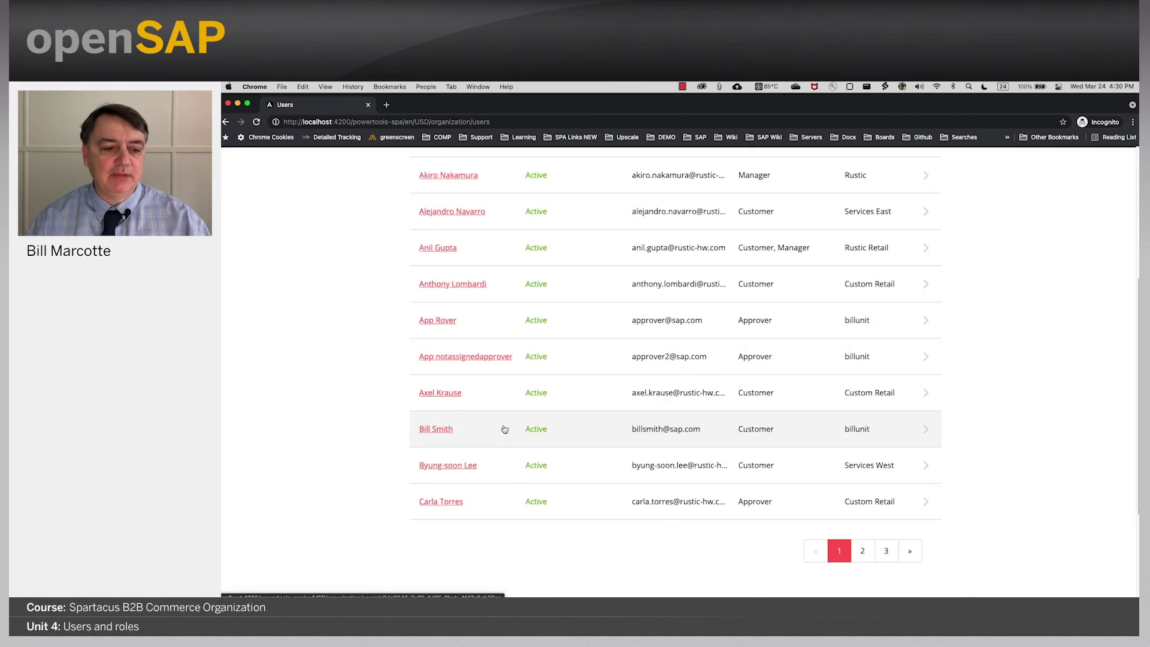
# Open App Rover's Change password form and enter a new password and confirmation.
pyautogui.click(434, 322)
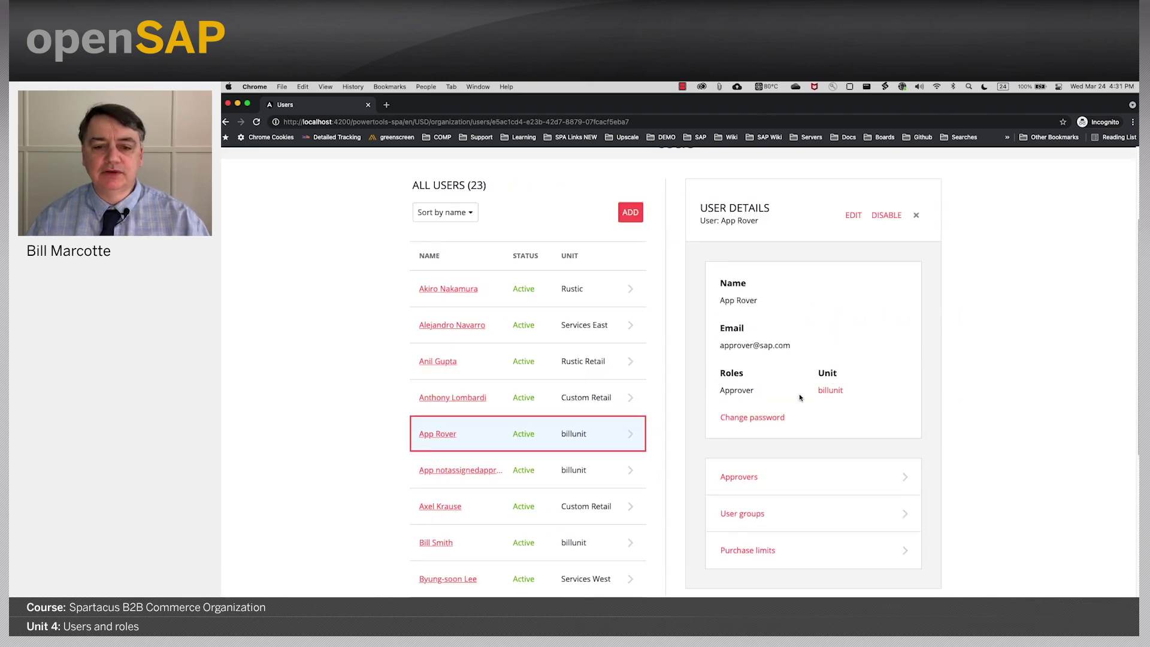
pyautogui.click(772, 416)
pyautogui.click(775, 314)
pyautogui.write('••••')
pyautogui.click(799, 363)
pyautogui.write('••••')
pyautogui.doubleClick(846, 310)
pyautogui.write('••••')
pyautogui.press('Tab')
pyautogui.write('••••••')
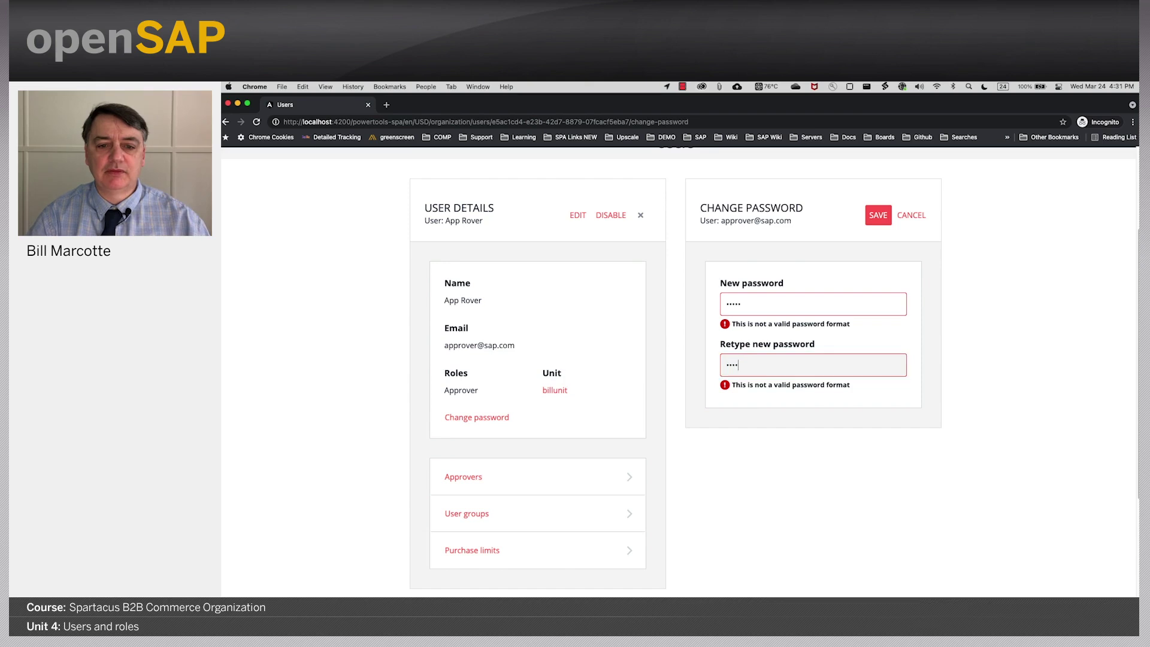
pyautogui.scroll(-3, 760, 362)
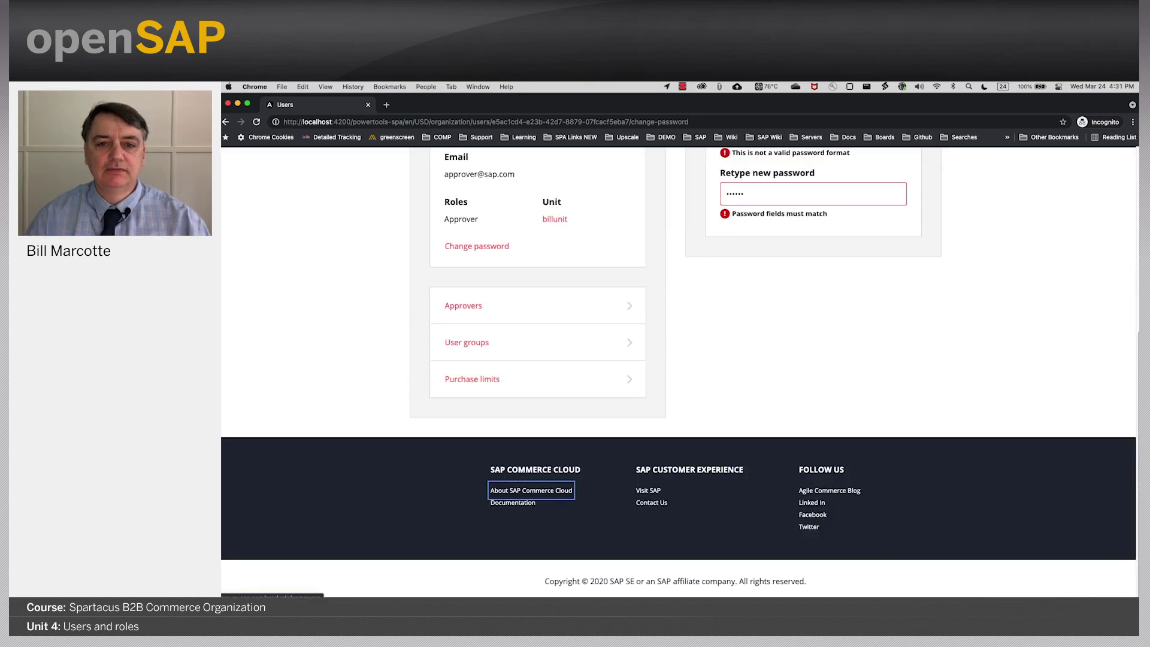
pyautogui.scroll(5, 760, 363)
# Re-enter the same new password in both fields and save it.
pyautogui.click(760, 362)
pyautogui.press('super+a')
pyautogui.write('••••••')
pyautogui.press('Tab')
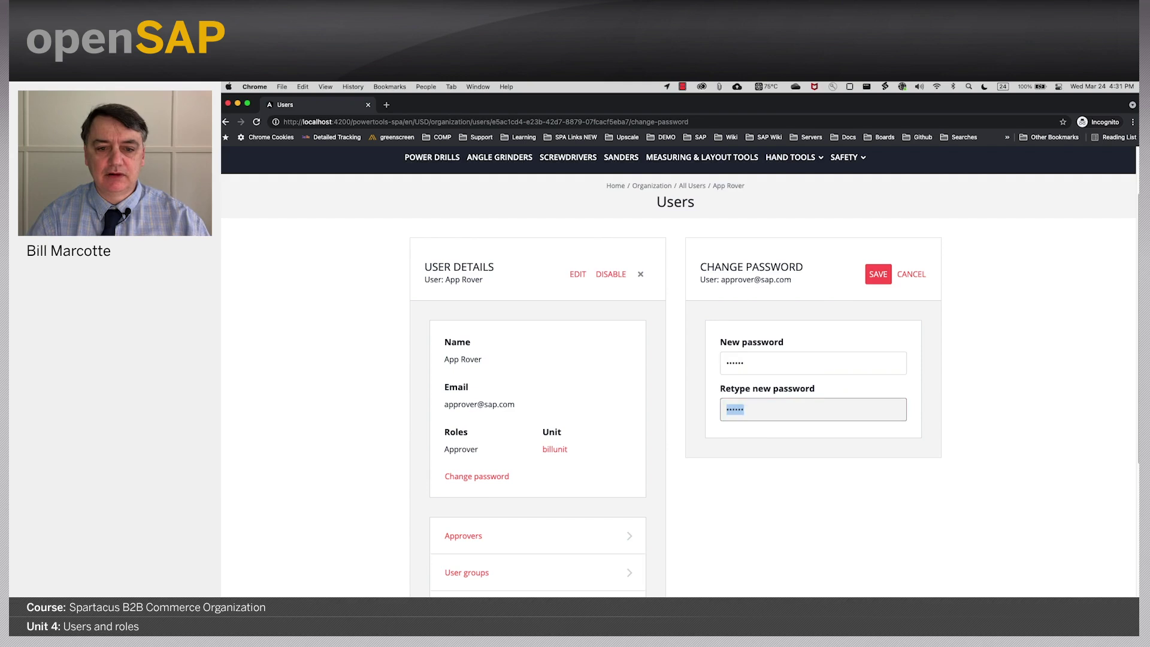
pyautogui.write('•••••')
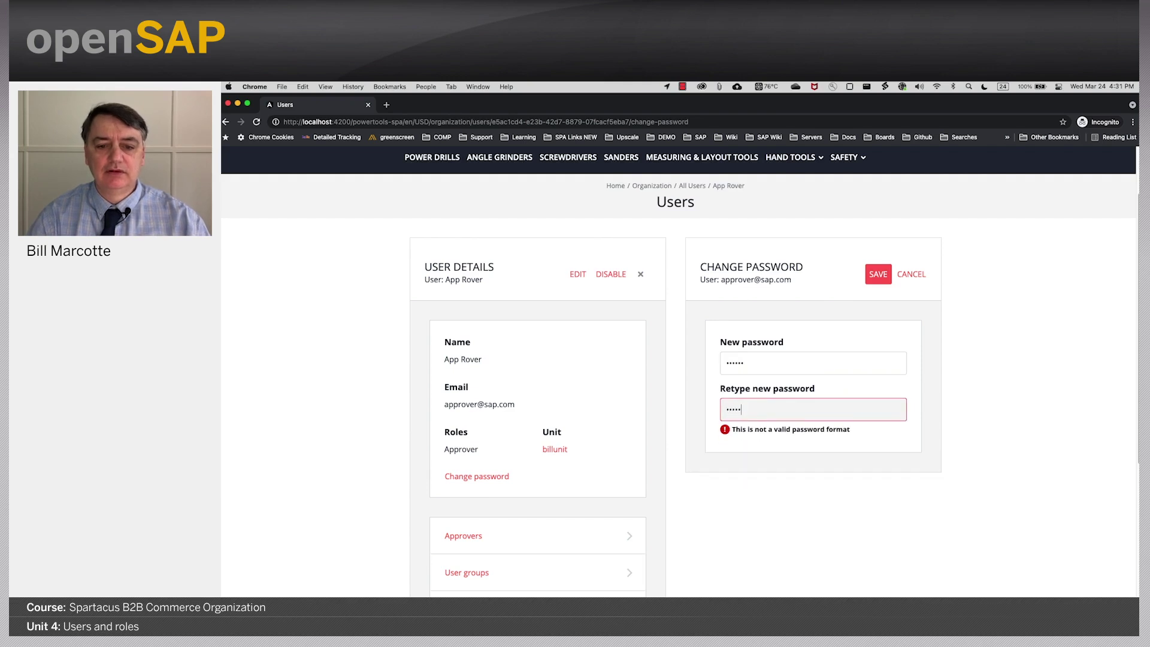
pyautogui.write('•')
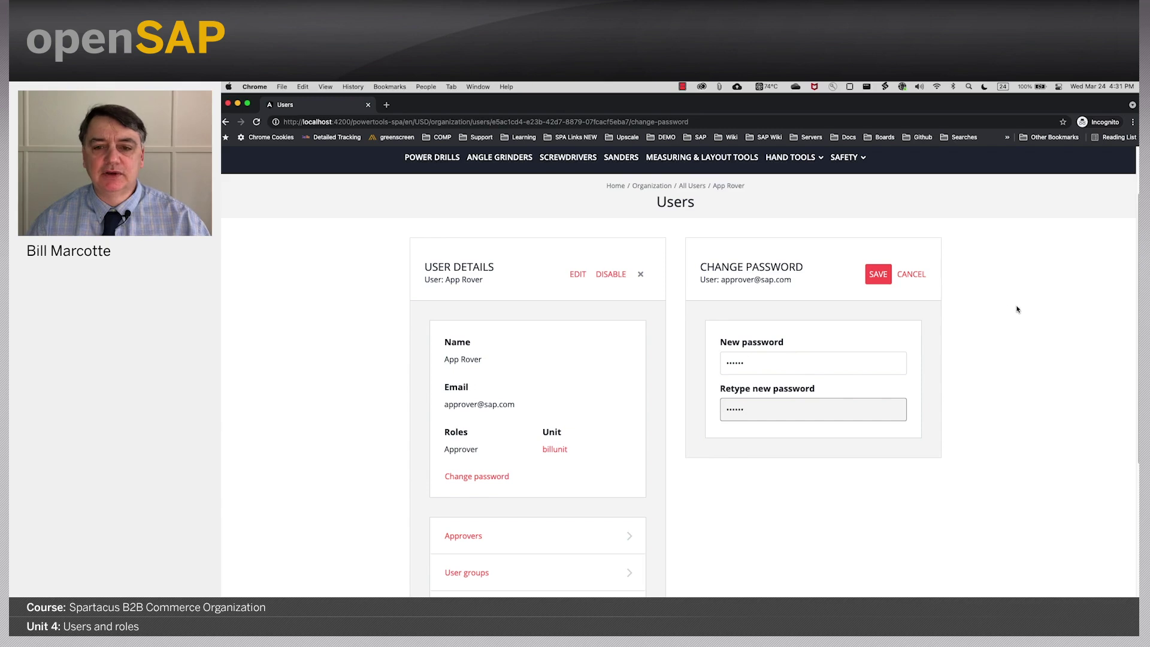
pyautogui.click(884, 277)
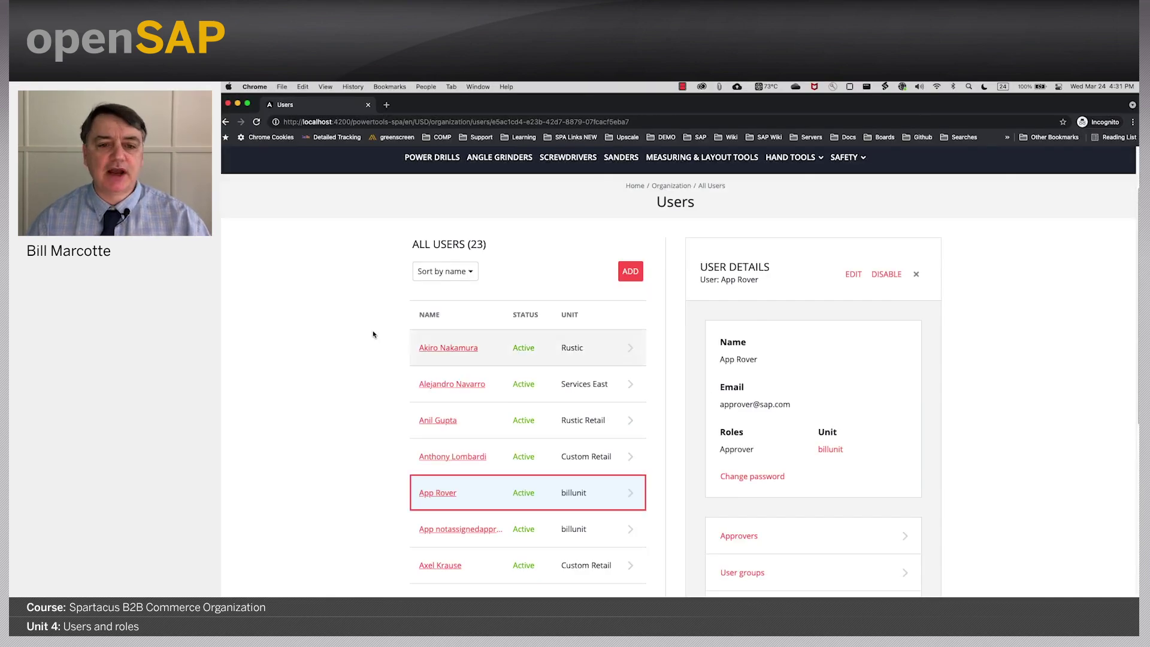
# Edit App notassignedapprover and change the unit to Rustic, then save.
pyautogui.scroll(-3, 1006, 413)
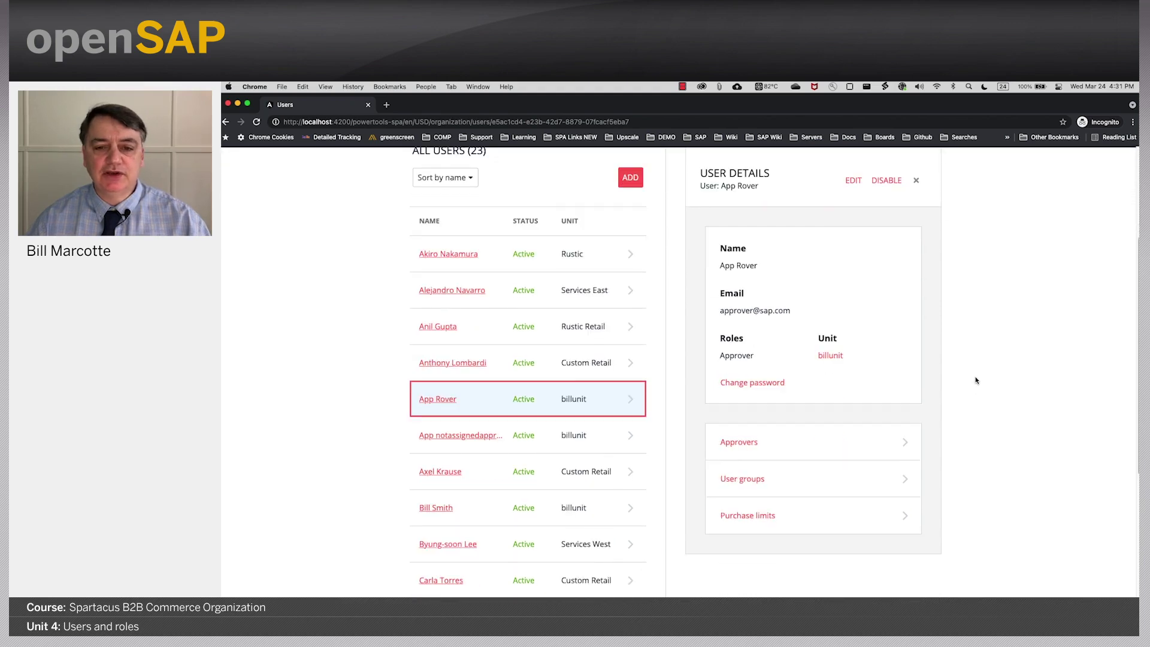
pyautogui.click(434, 405)
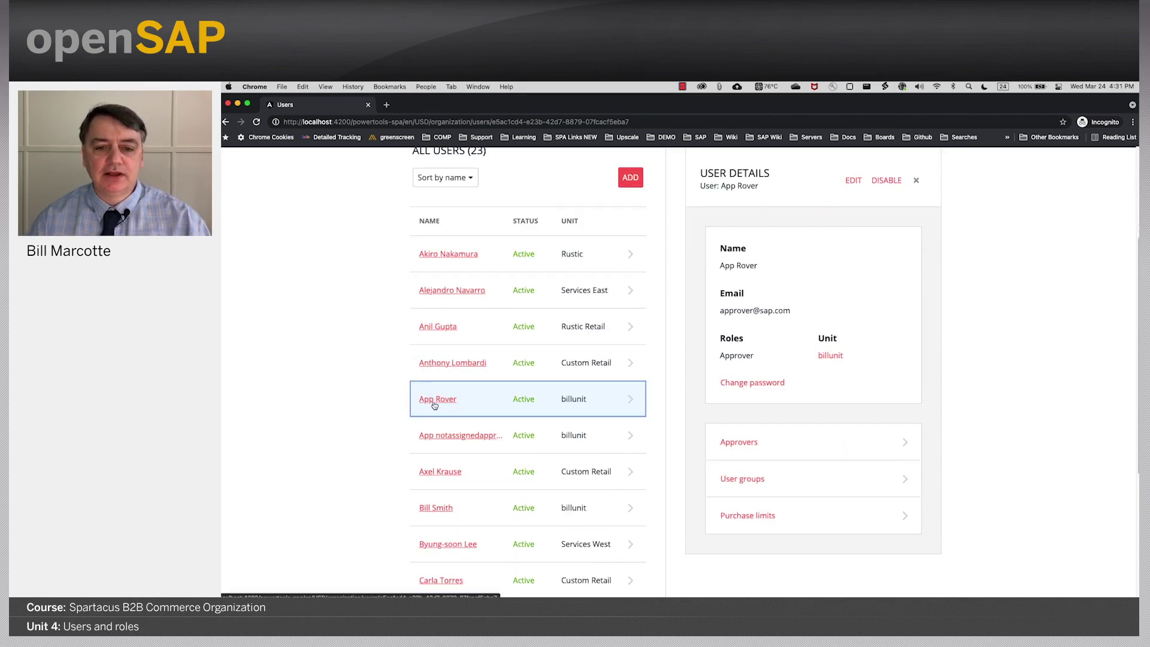
pyautogui.click(465, 435)
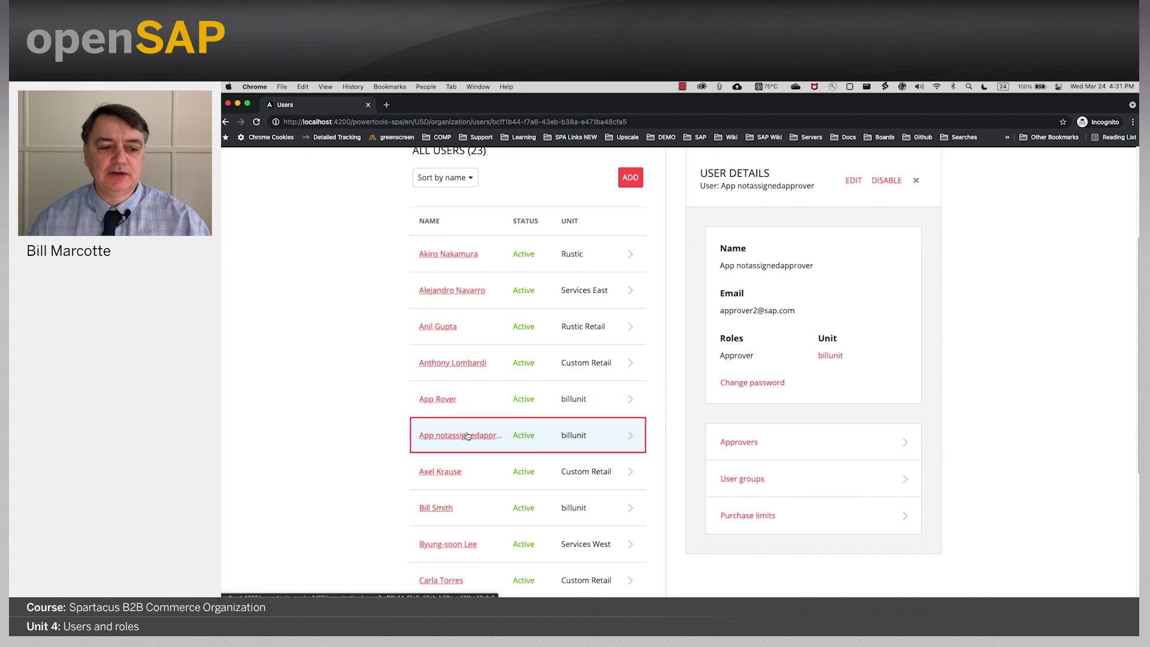
pyautogui.click(856, 182)
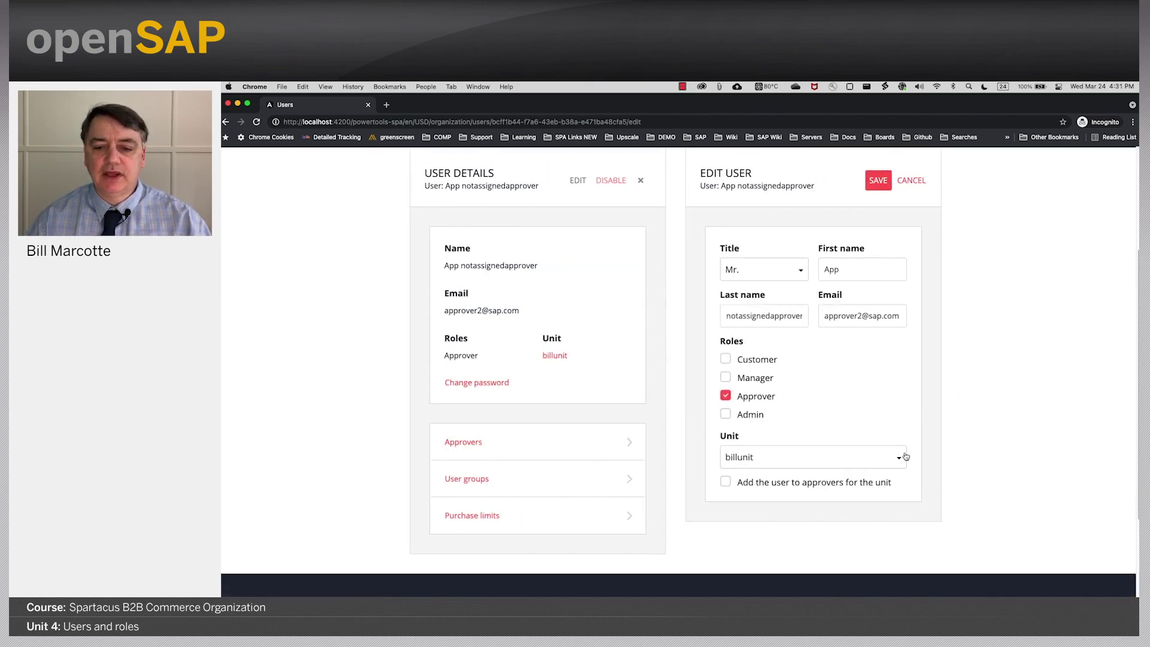
pyautogui.click(898, 457)
pyautogui.scroll(-3, 996, 461)
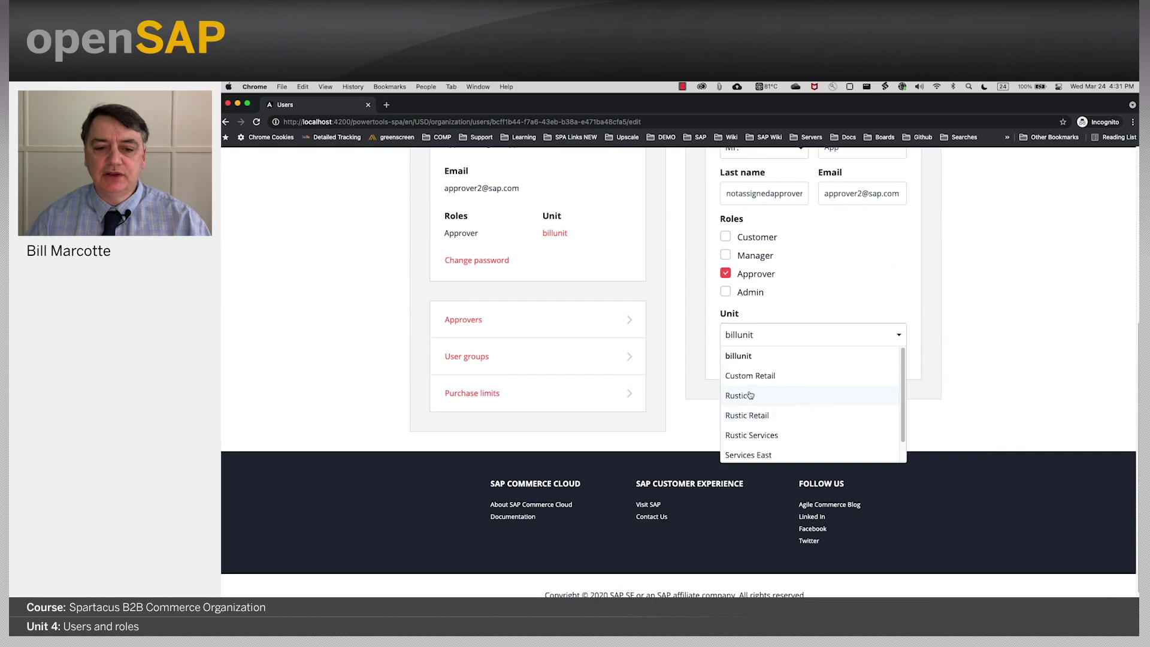
pyautogui.click(749, 395)
pyautogui.scroll(2, 826, 307)
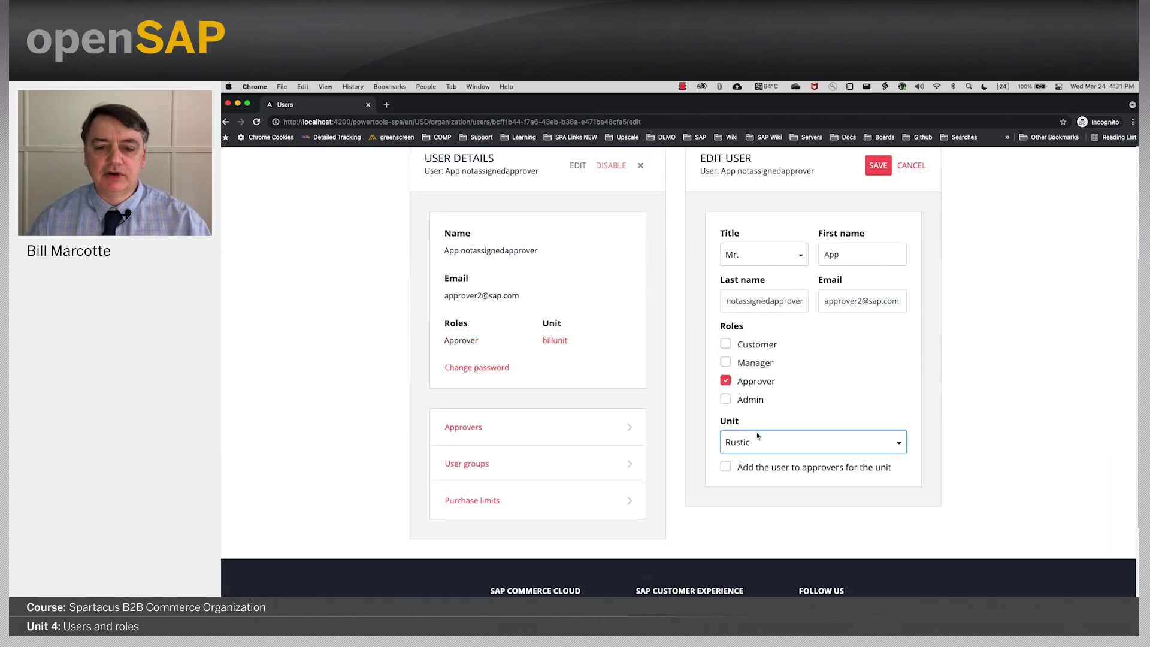
pyautogui.click(877, 165)
# Go to the organization overview and open the list of all units.
pyautogui.scroll(3, 548, 266)
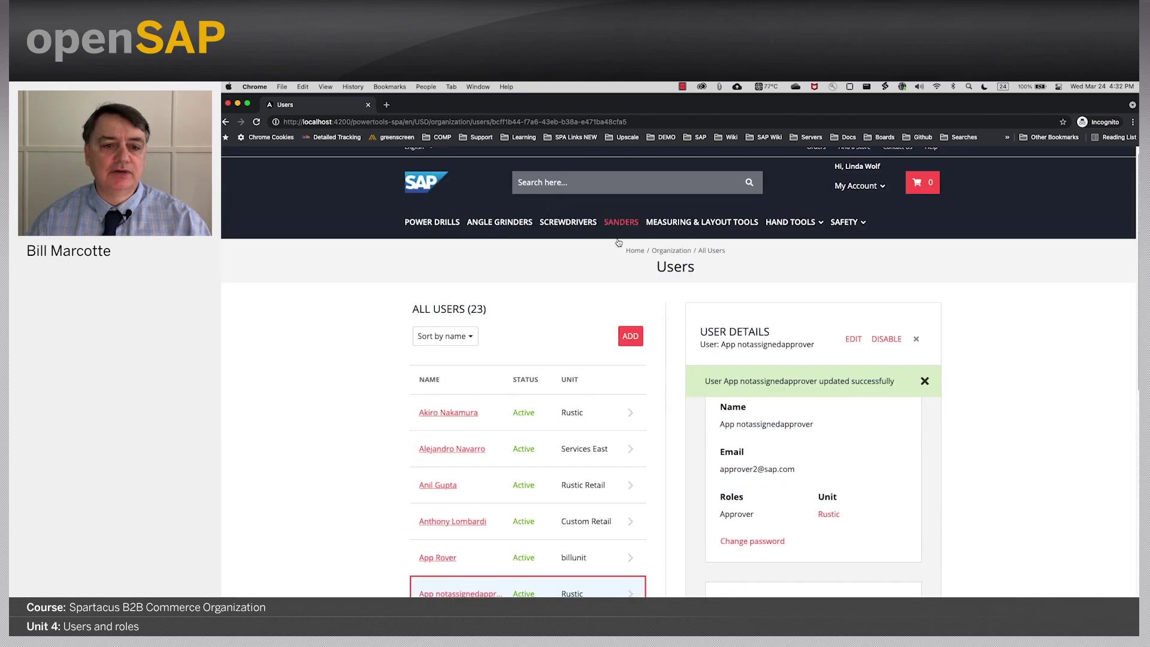
pyautogui.click(671, 250)
pyautogui.click(543, 377)
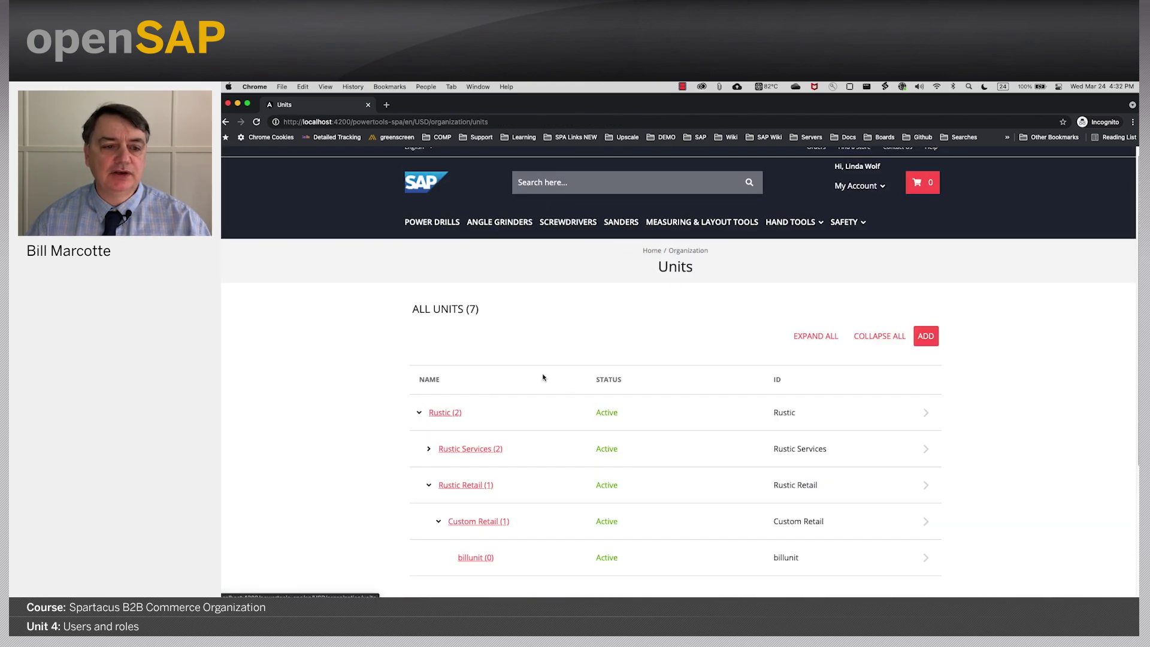
# List the Rustic unit's users, then advance the slides to slide 7 on approver role vs assigned approvers.
pyautogui.click(454, 412)
pyautogui.click(850, 435)
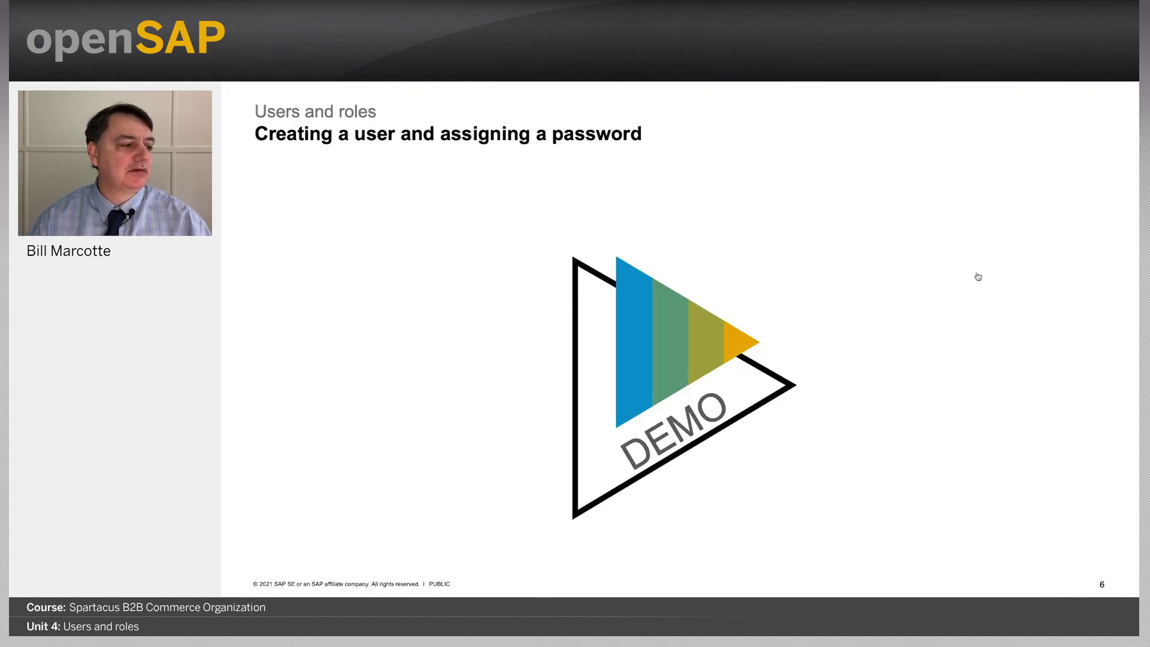
pyautogui.press('Right')
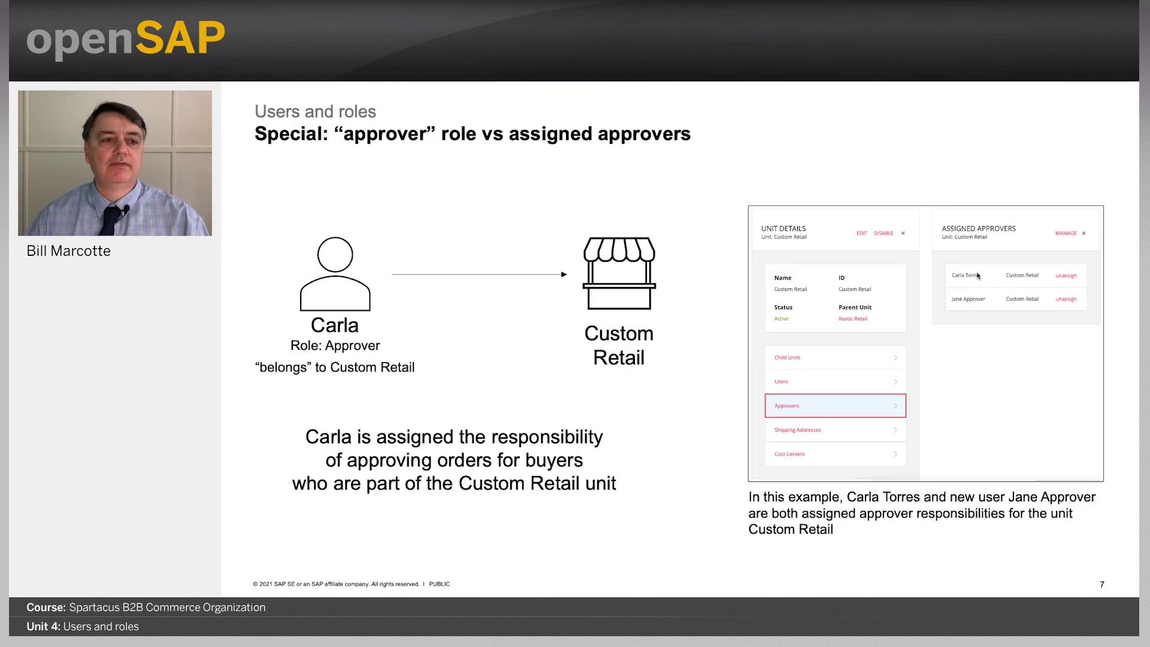
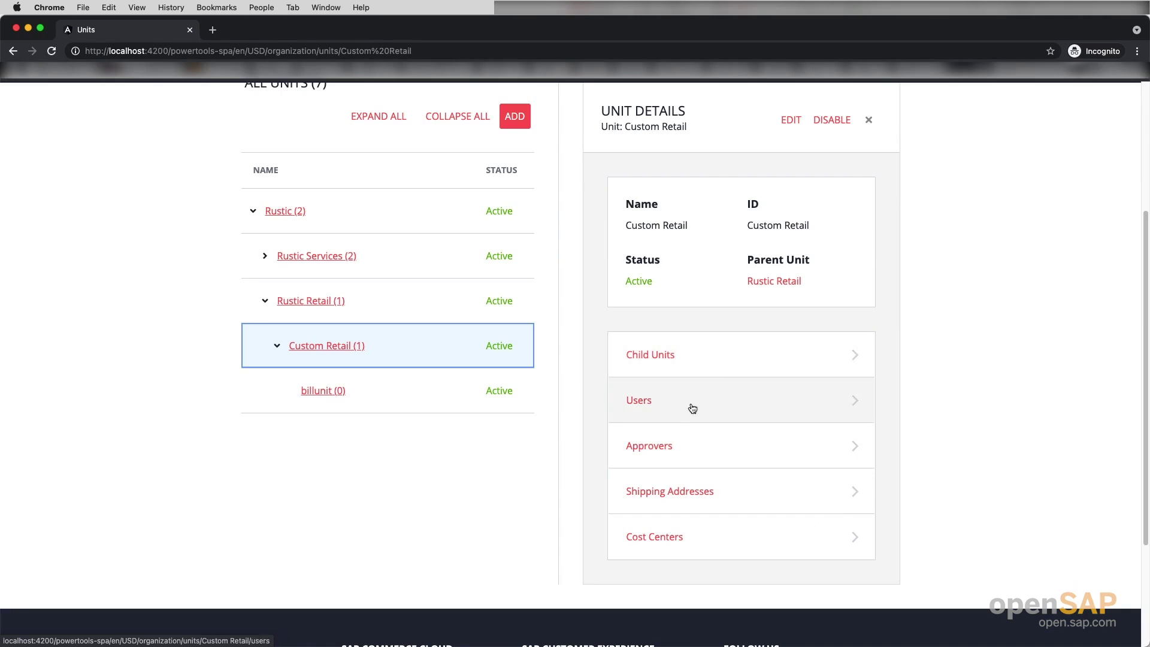
# Go from the organization overview to the Custom Retail cost center's details.
pyautogui.click(705, 530)
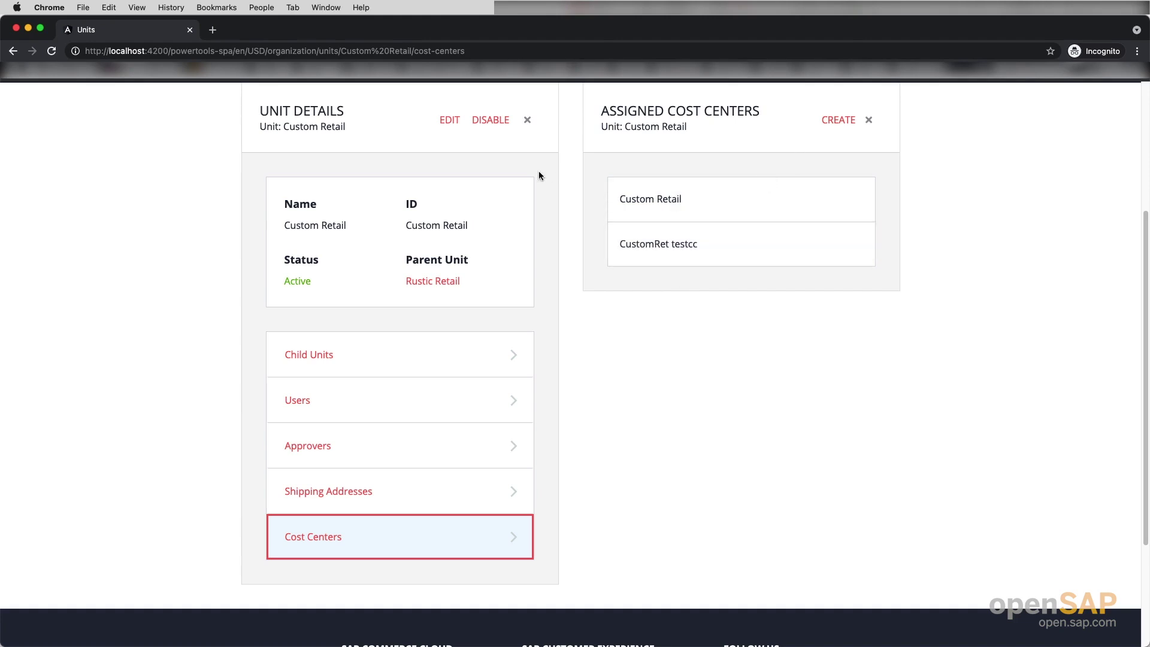
pyautogui.scroll(5, 520, 393)
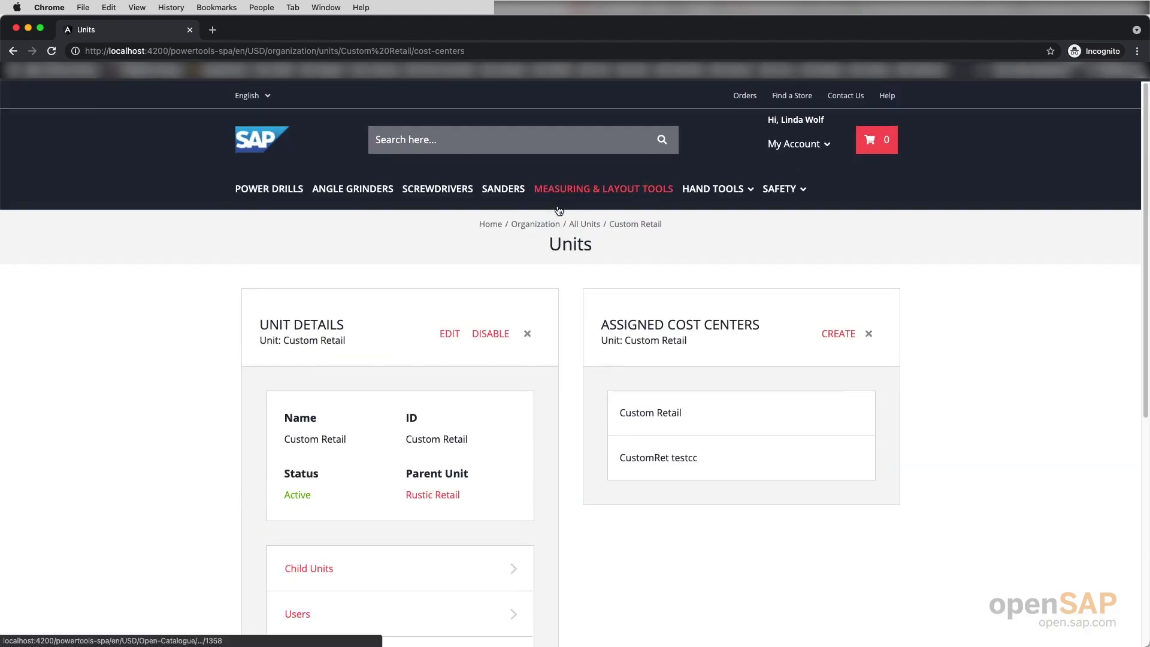
pyautogui.click(545, 221)
pyautogui.scroll(-3, 774, 344)
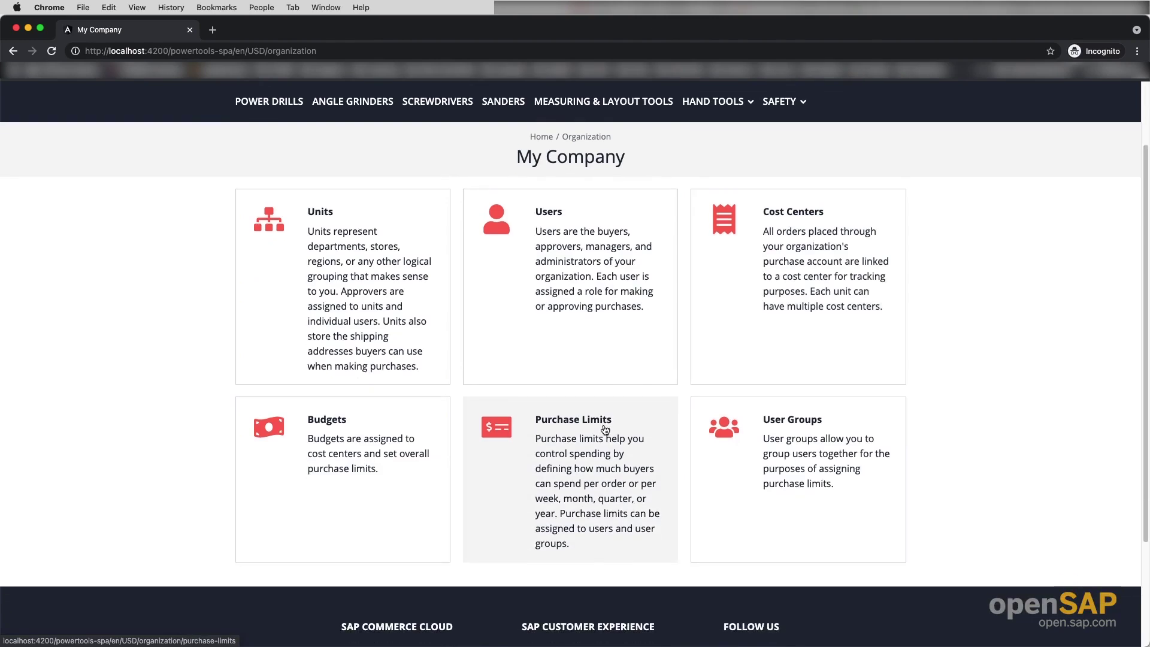
pyautogui.click(818, 253)
pyautogui.scroll(-5, 675, 428)
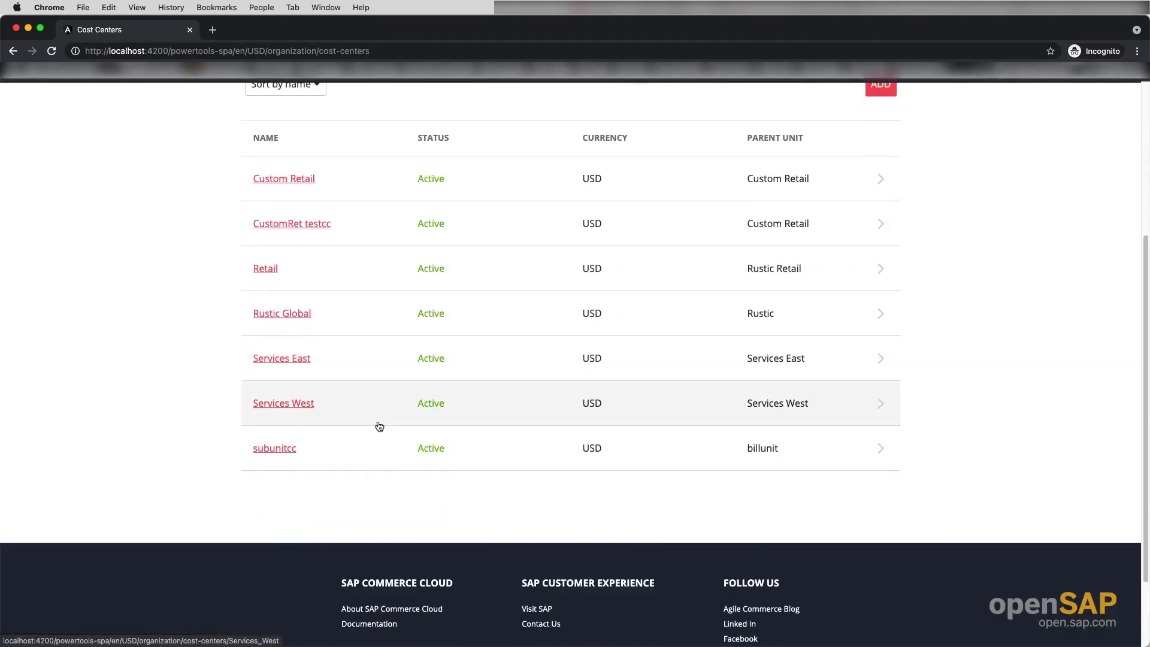
pyautogui.click(291, 184)
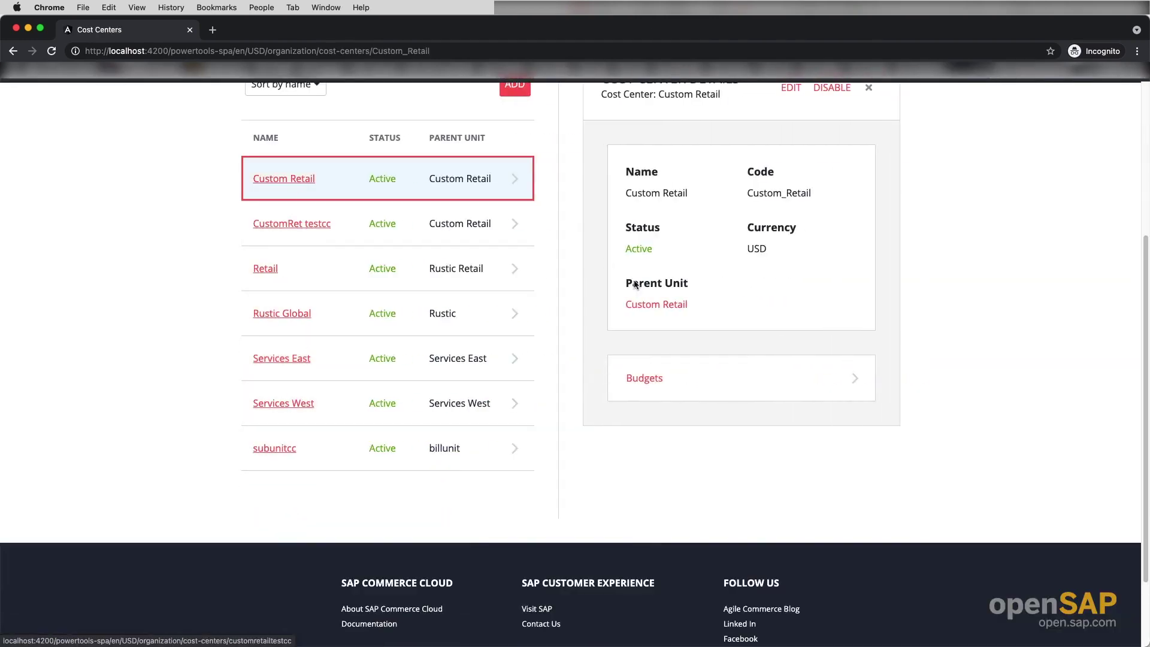
# Assign the Weekly 2.5K USD budget to Custom Retail alongside Monthly 4K USD.
pyautogui.click(667, 377)
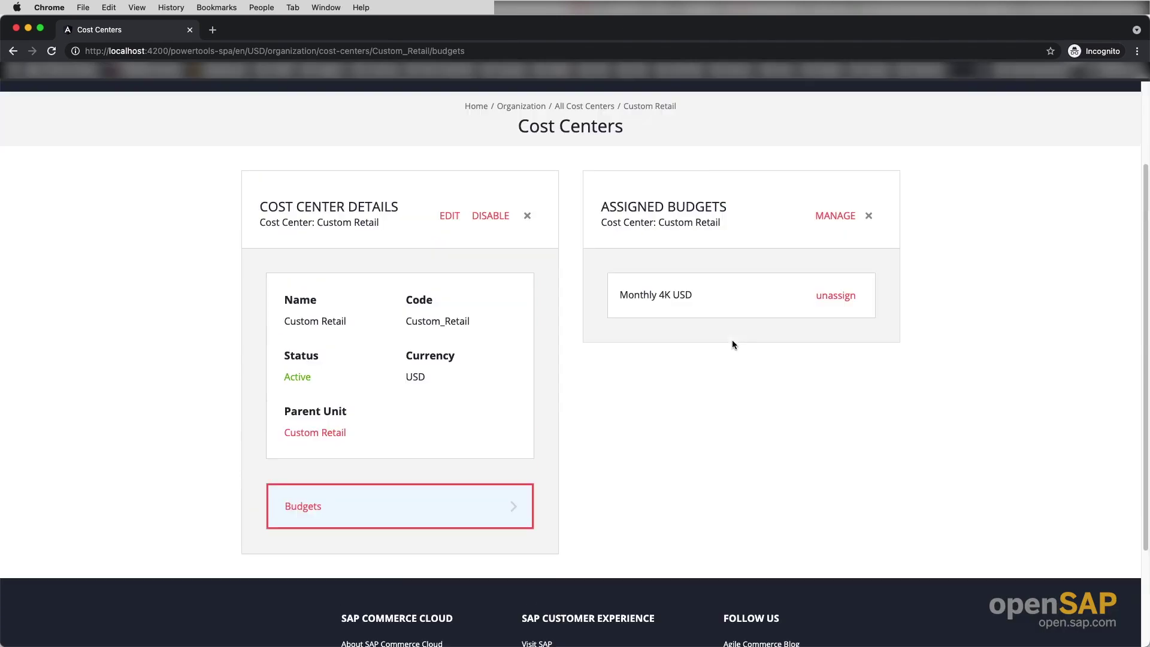
pyautogui.click(835, 215)
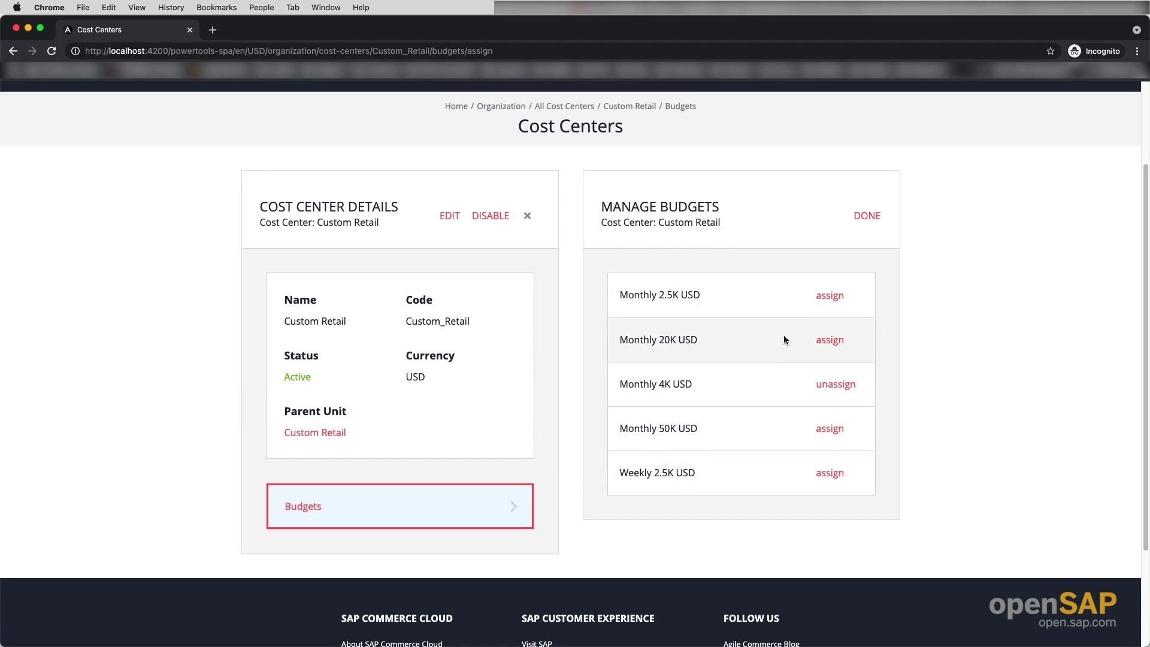
pyautogui.click(812, 479)
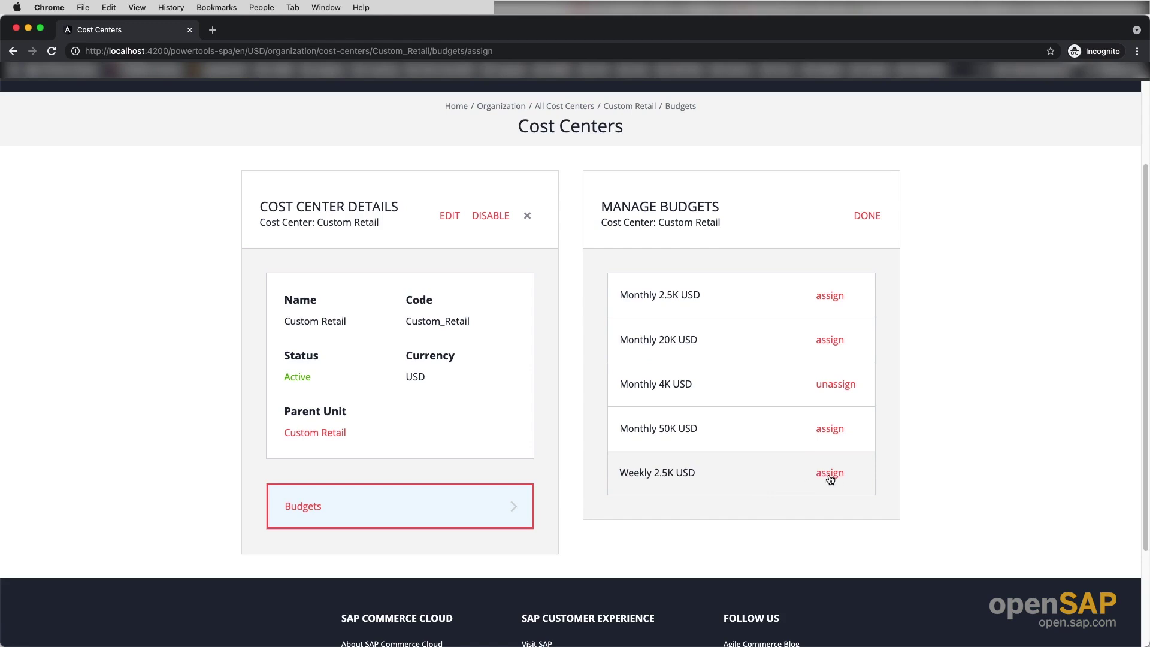
pyautogui.click(868, 216)
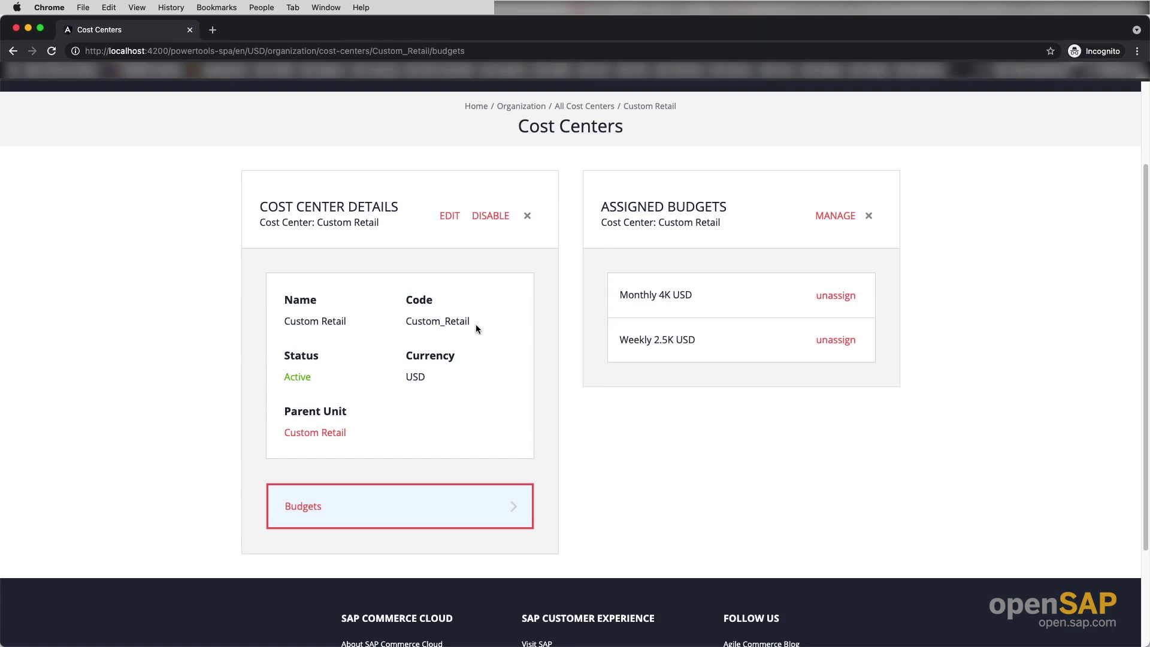
pyautogui.scroll(1, 476, 325)
# Inspect the Monthly 2.5K USD and Weekly 2.5K USD budgets' details and dates, then list cost centers.
pyautogui.click(519, 120)
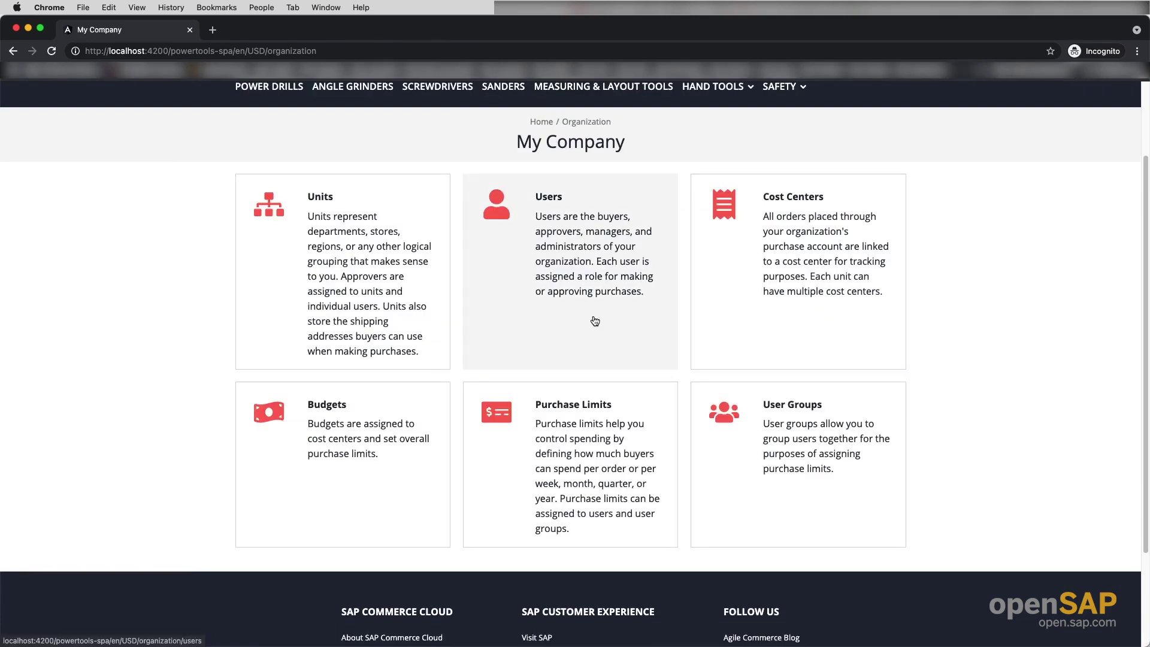
pyautogui.click(343, 423)
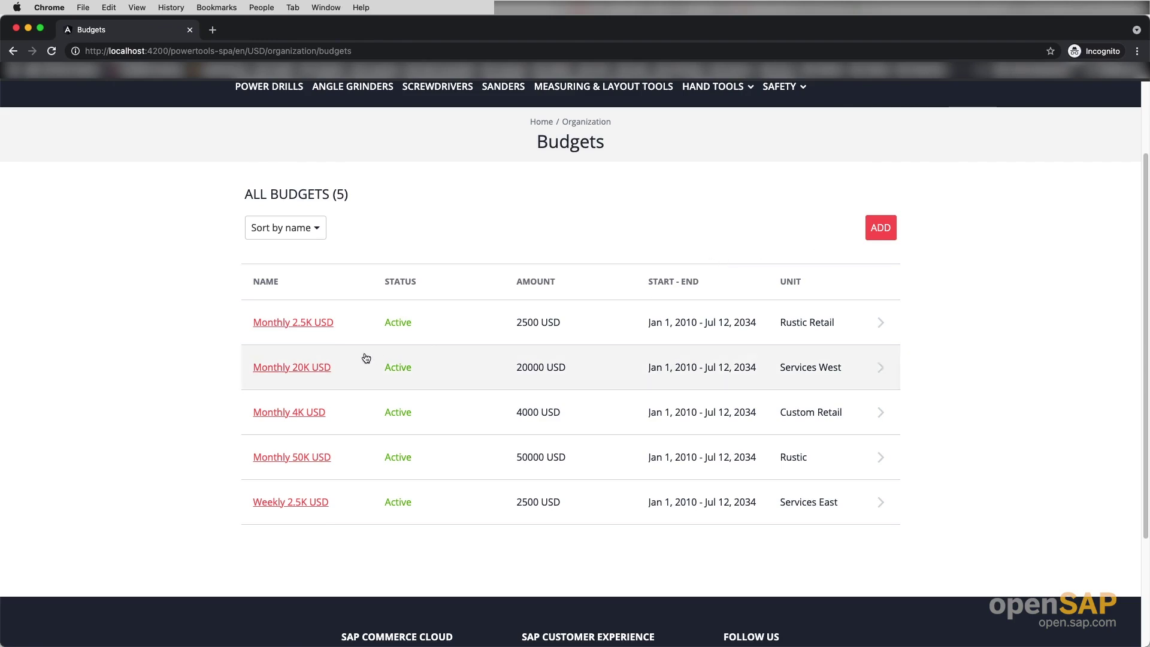
pyautogui.click(299, 323)
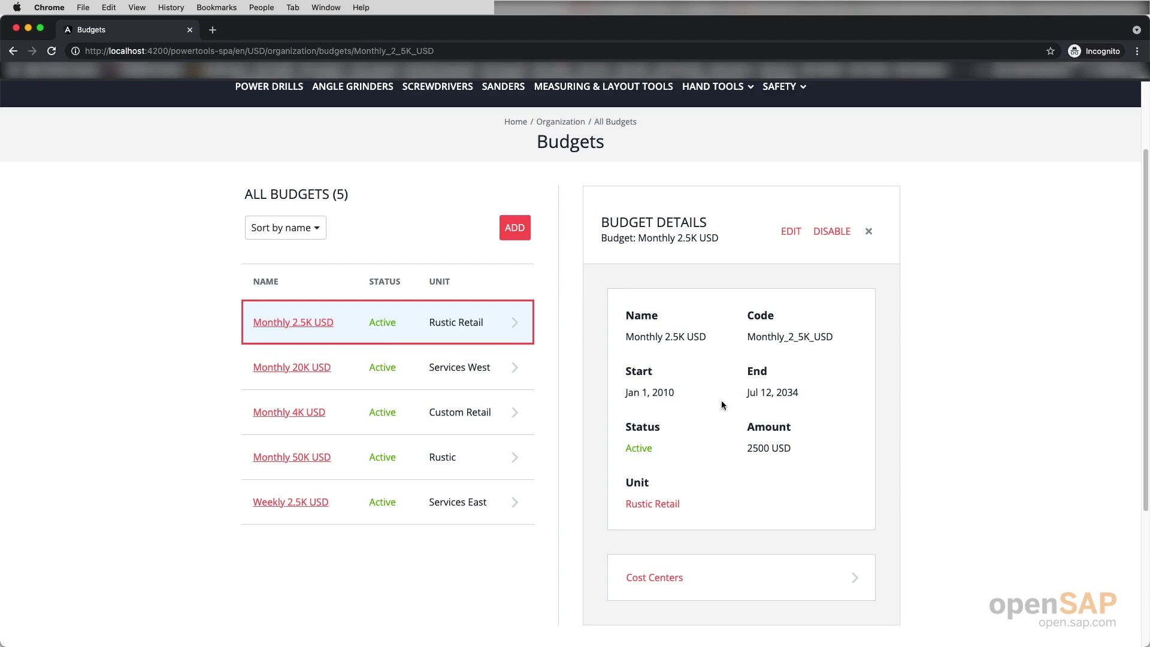
pyautogui.click(279, 501)
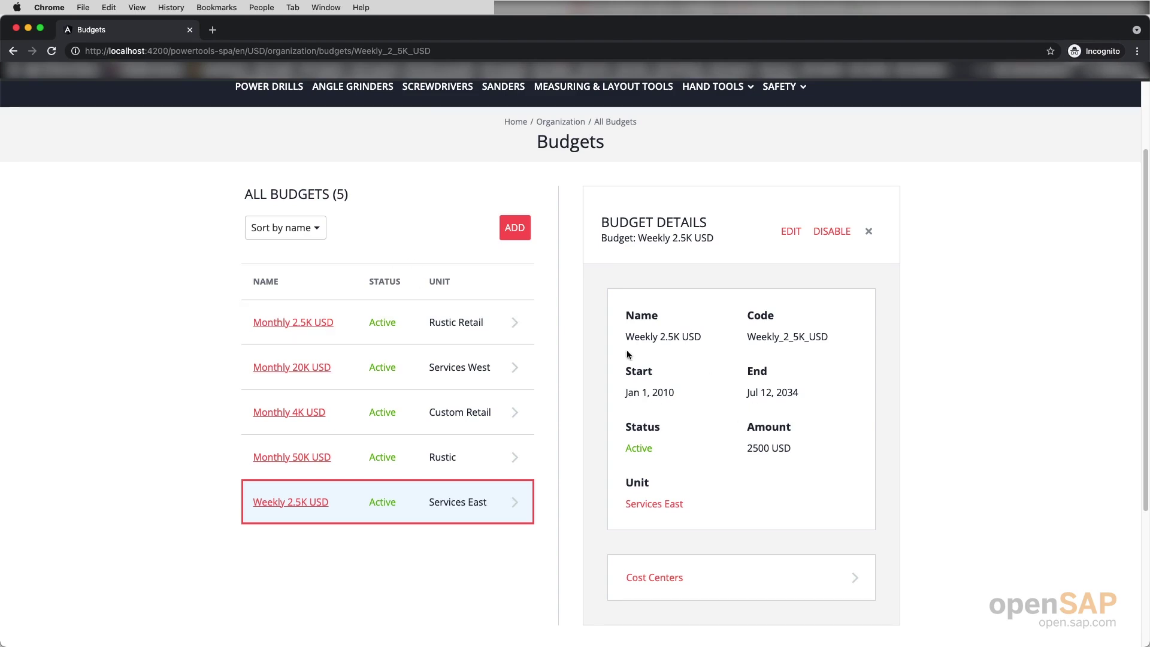
pyautogui.moveTo(619, 393); pyautogui.dragTo(771, 398)
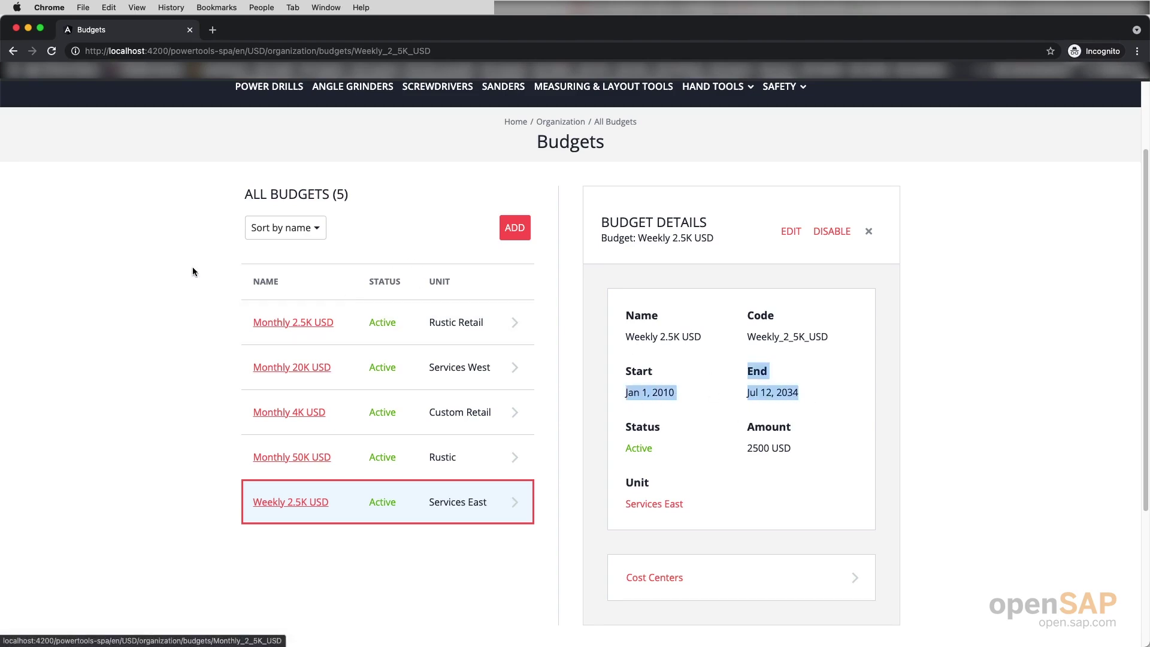
pyautogui.click(382, 187)
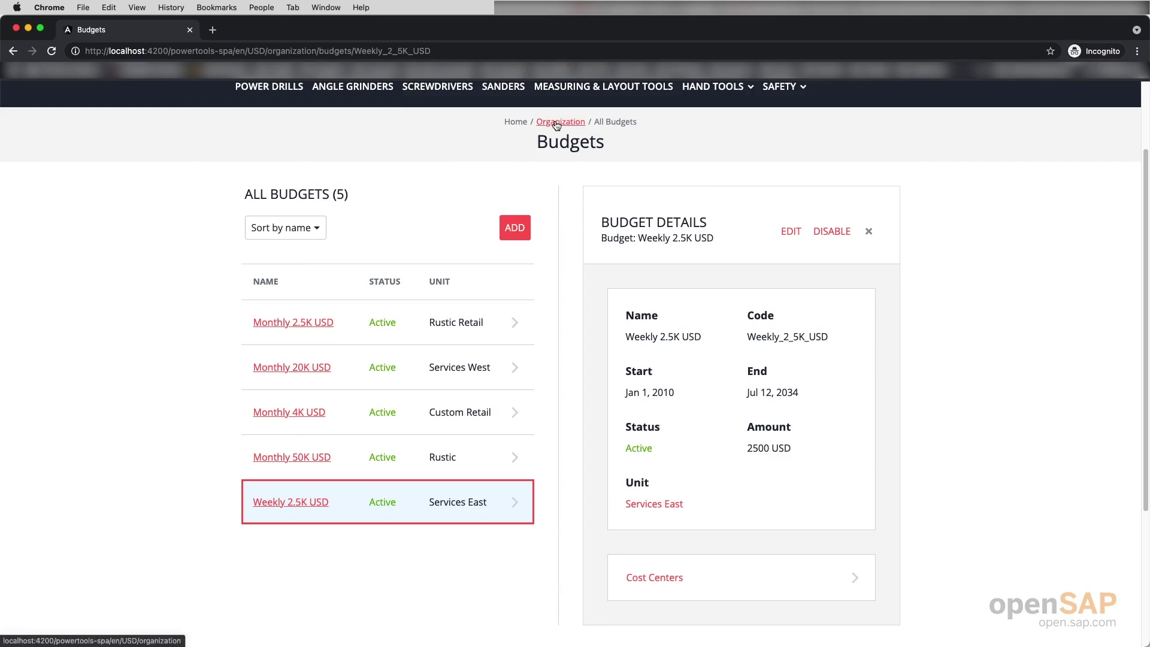
pyautogui.click(557, 121)
pyautogui.click(844, 223)
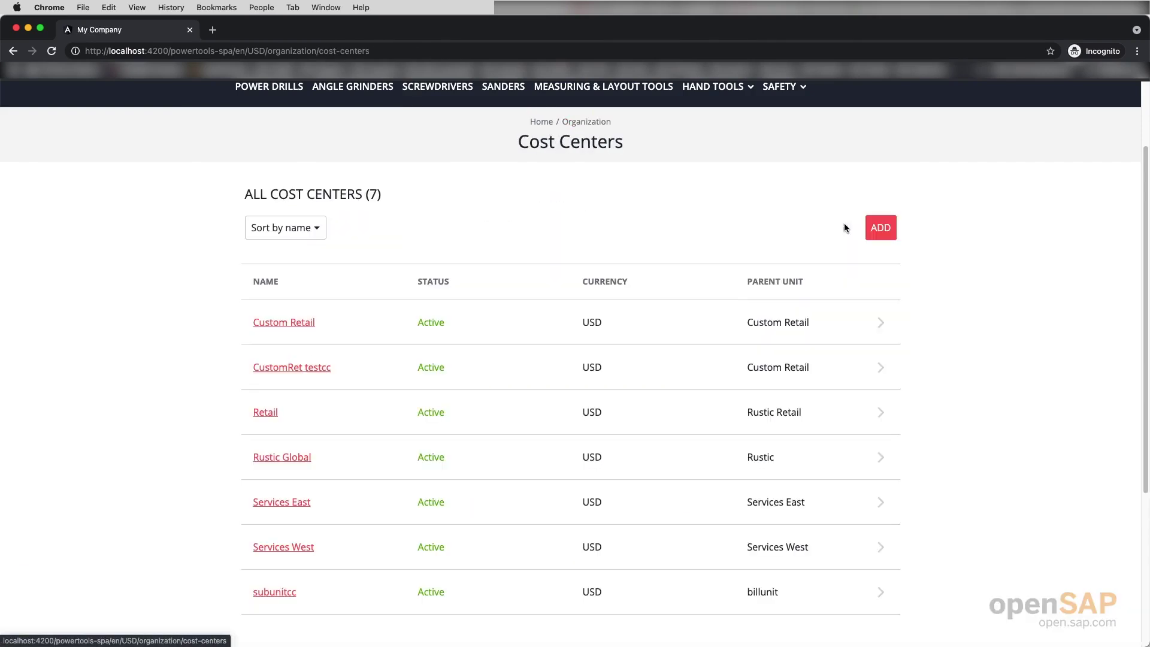
# Start a new cost center with name and code both set to ccunit5.
pyautogui.scroll(-2, 477, 494)
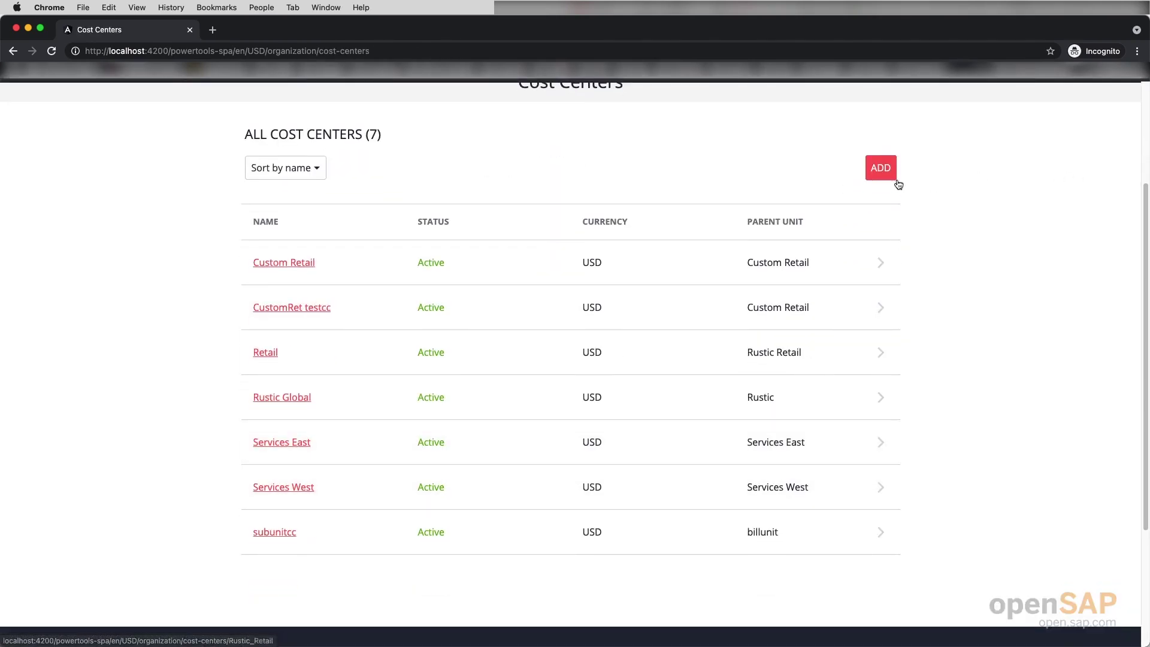
pyautogui.click(879, 170)
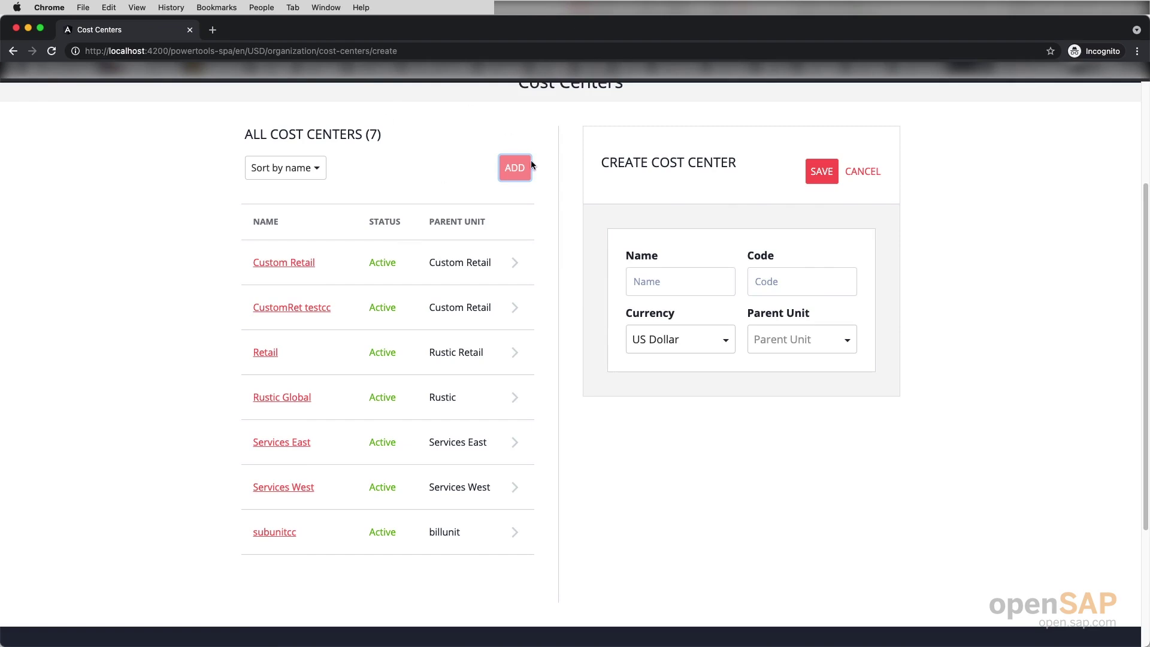
pyautogui.click(693, 285)
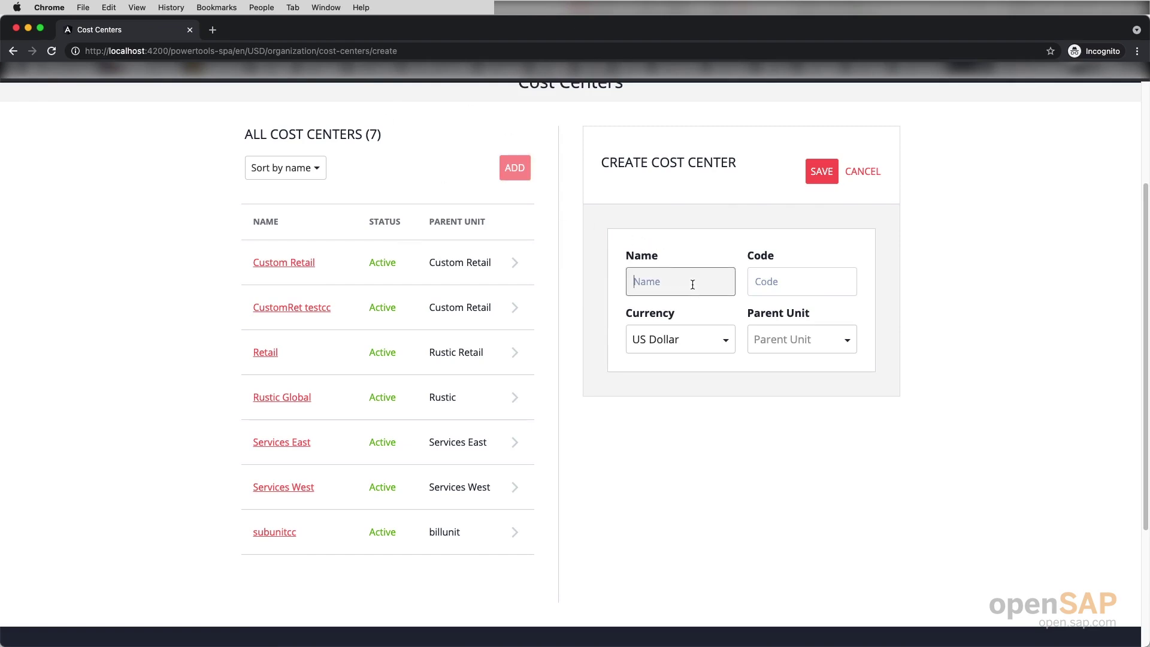
pyautogui.write('ccunit5')
pyautogui.press('super+a')
pyautogui.press('super+c')
pyautogui.click(803, 293)
pyautogui.press('super+v')
pyautogui.press('super+v')
pyautogui.press('super+a')
pyautogui.press('super+v')
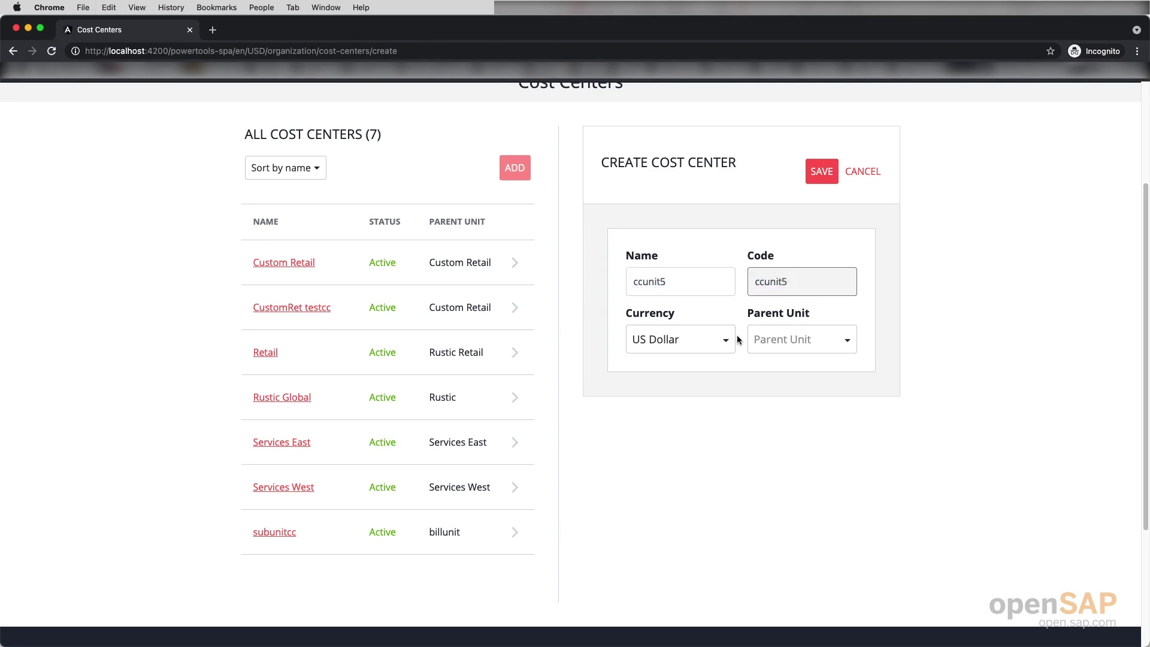
# Set currency to US Dollar, parent unit to billunit, and save ccunit5.
pyautogui.click(724, 343)
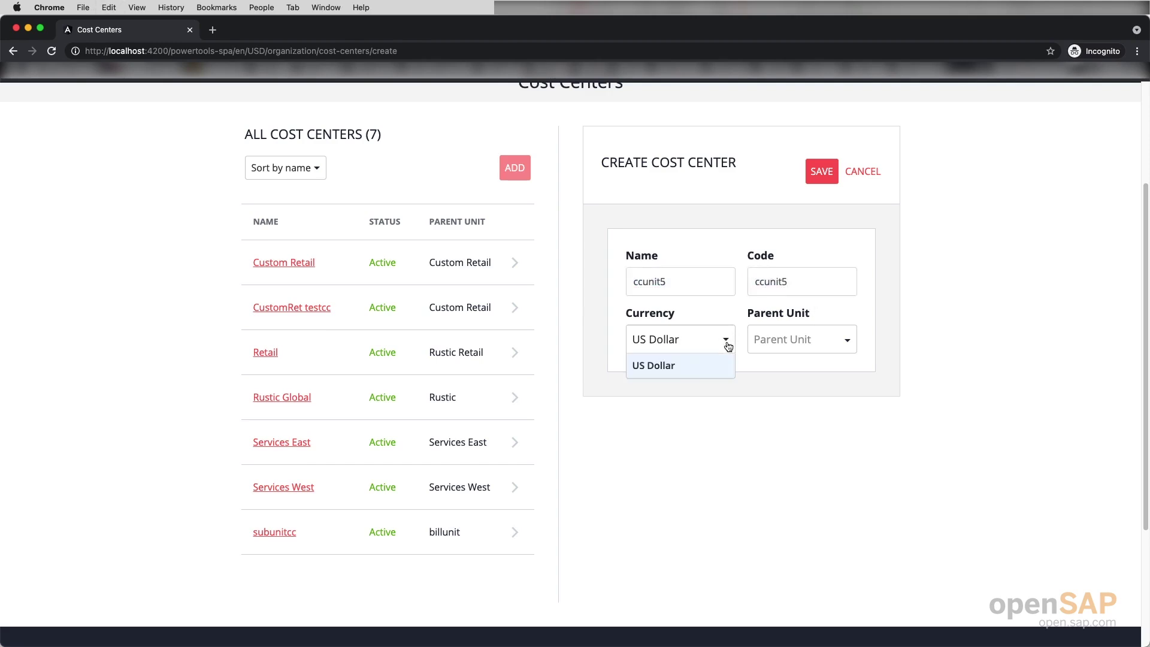
pyautogui.click(784, 371)
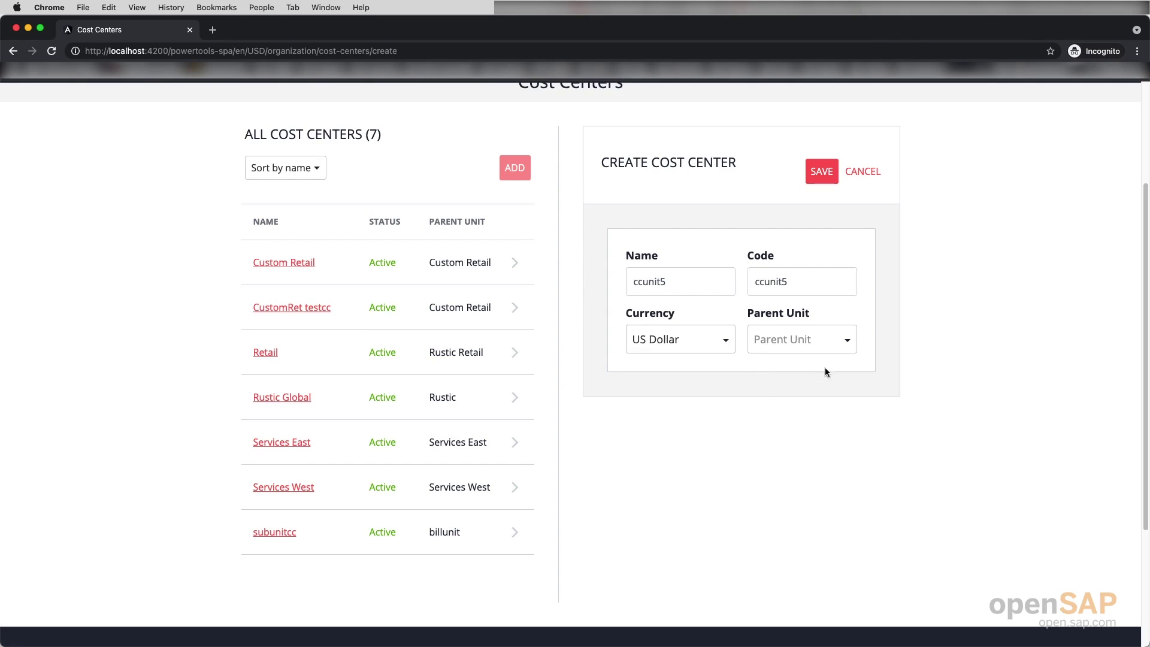
pyautogui.click(847, 340)
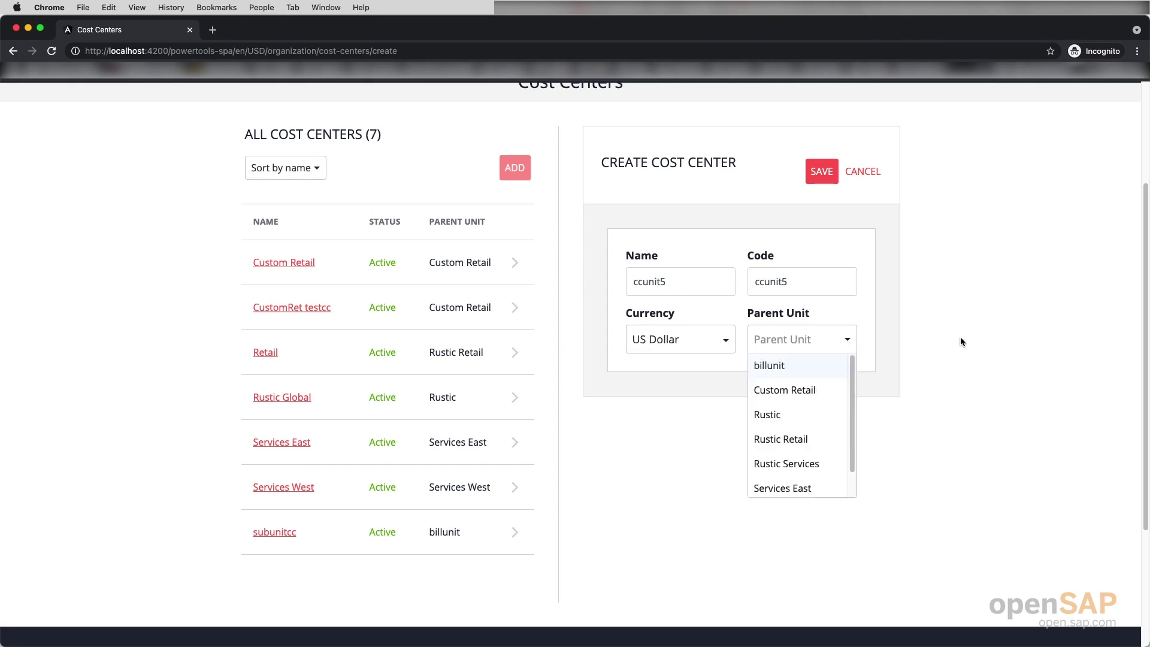
pyautogui.scroll(-1, 815, 460)
pyautogui.scroll(1, 815, 460)
pyautogui.click(794, 377)
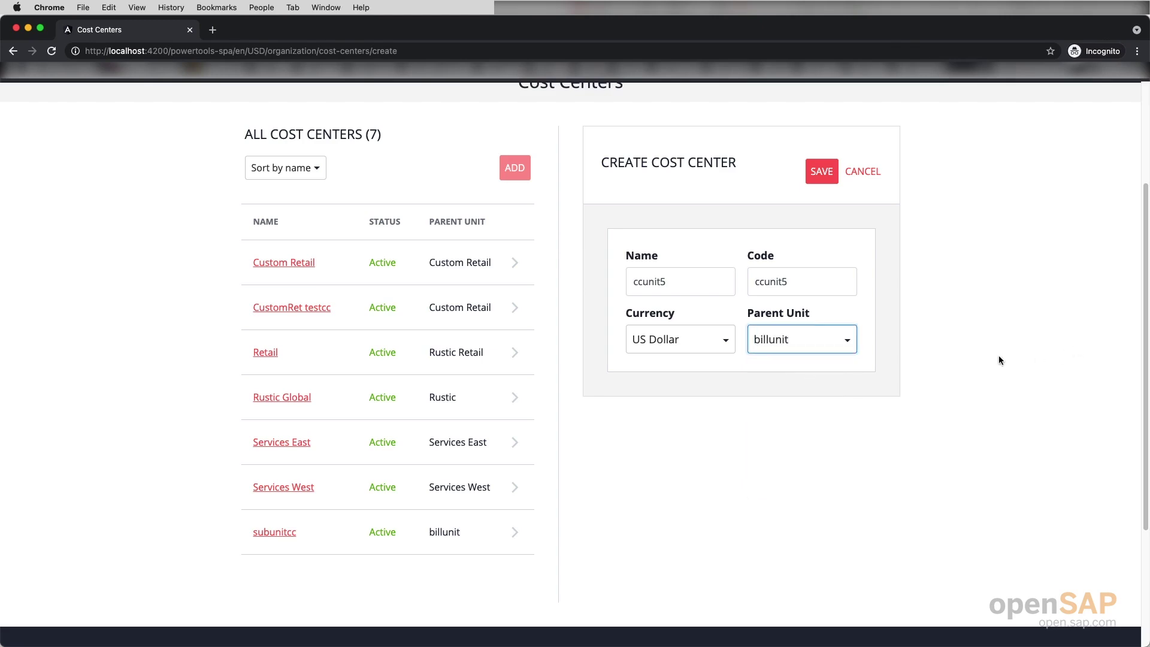
pyautogui.click(821, 174)
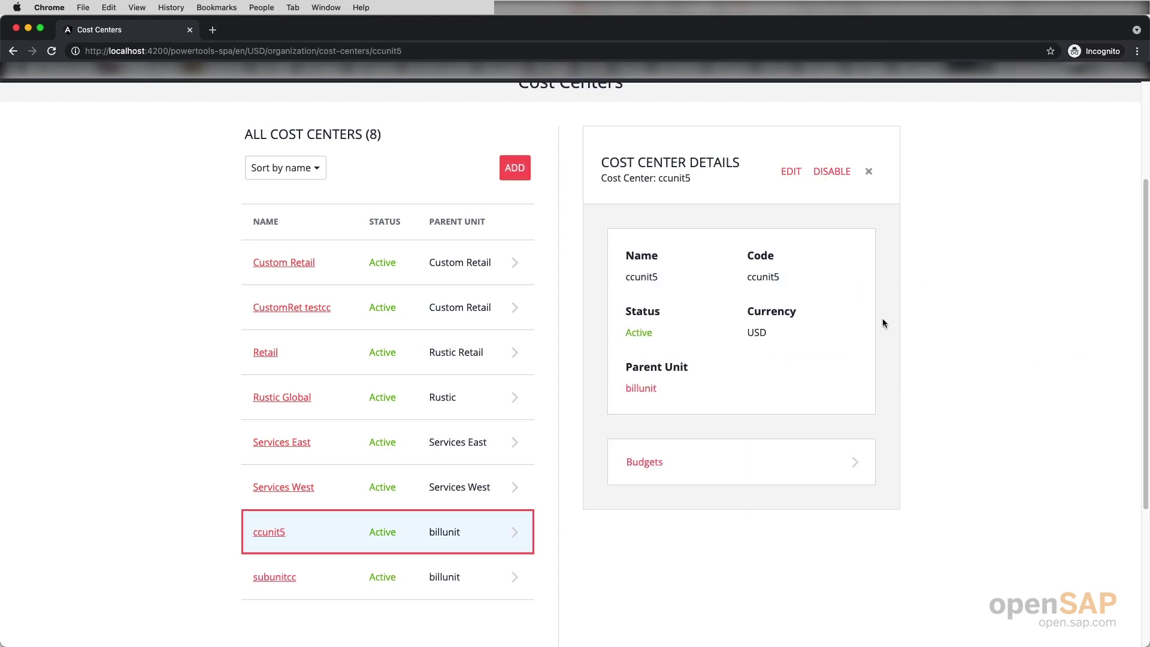
# Confirm ccunit5's parent unit is billunit in the edit form, then cancel unchanged.
pyautogui.scroll(3, 372, 299)
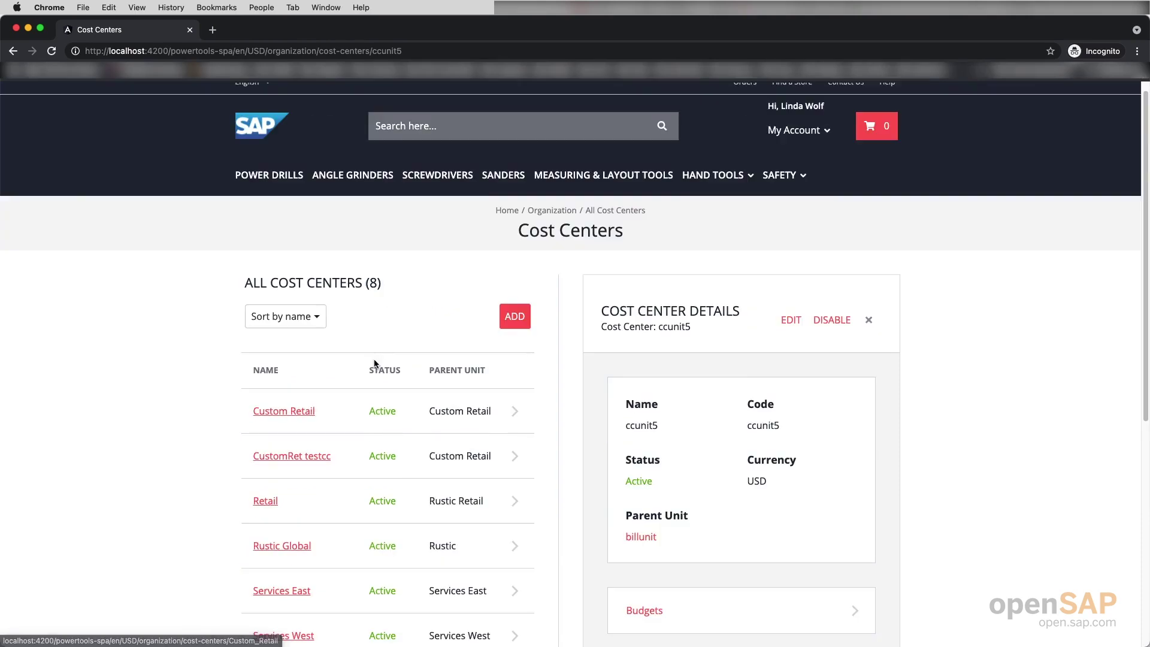
pyautogui.scroll(-1, 606, 394)
pyautogui.scroll(1, 473, 359)
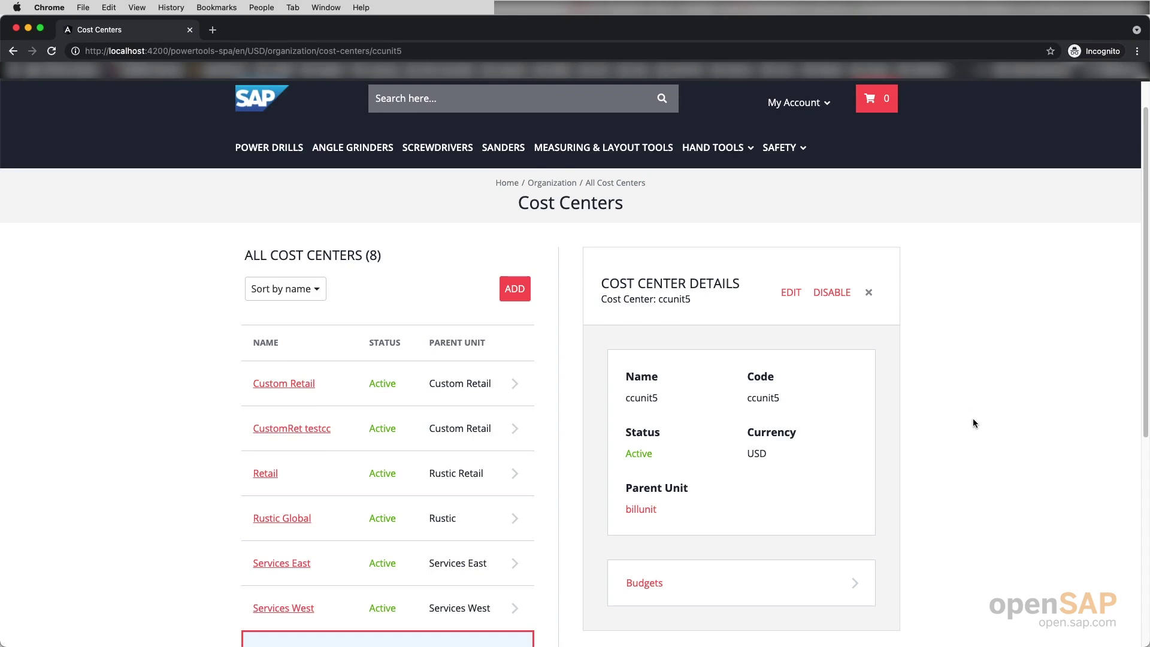
pyautogui.scroll(-1, 557, 416)
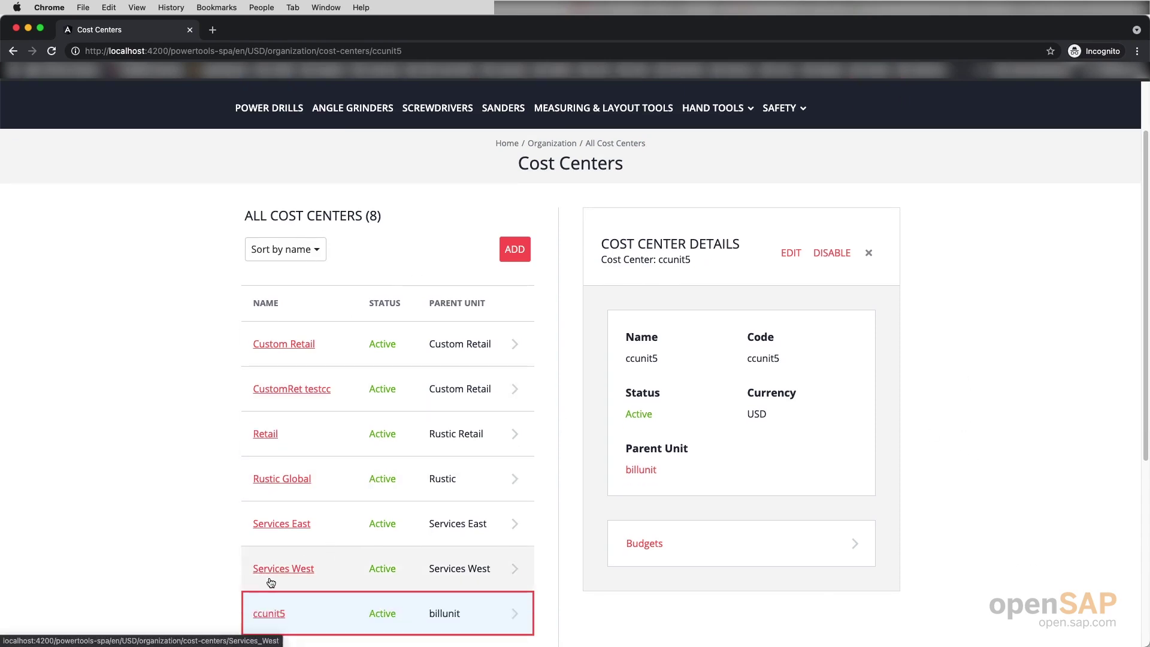
pyautogui.click(796, 255)
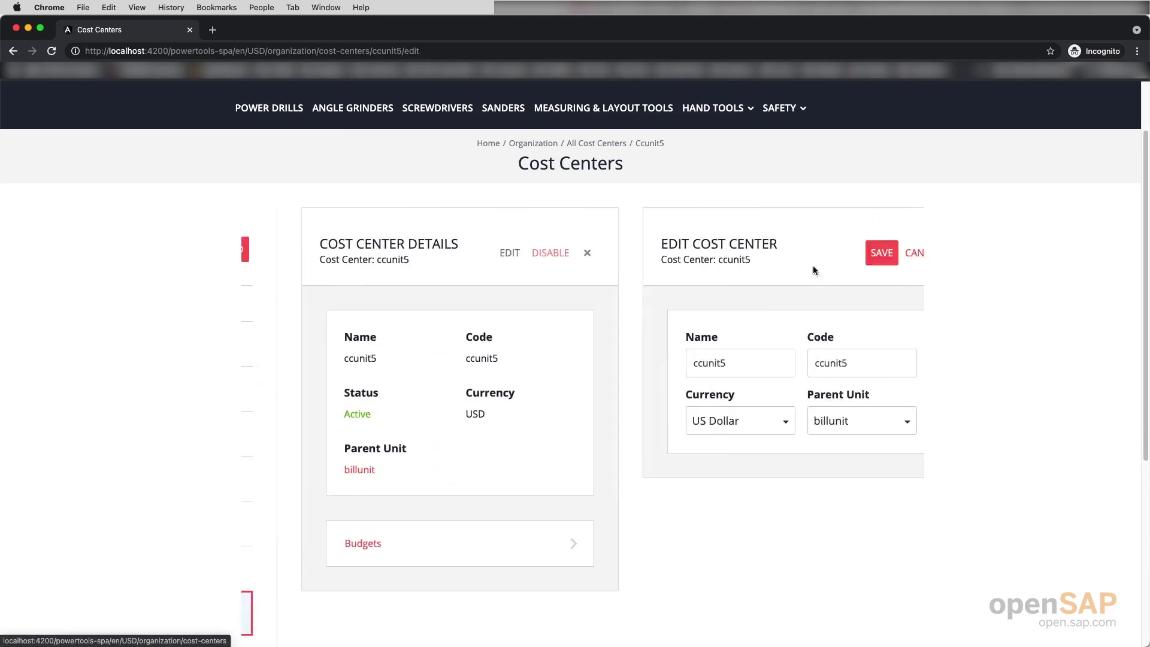
pyautogui.click(780, 422)
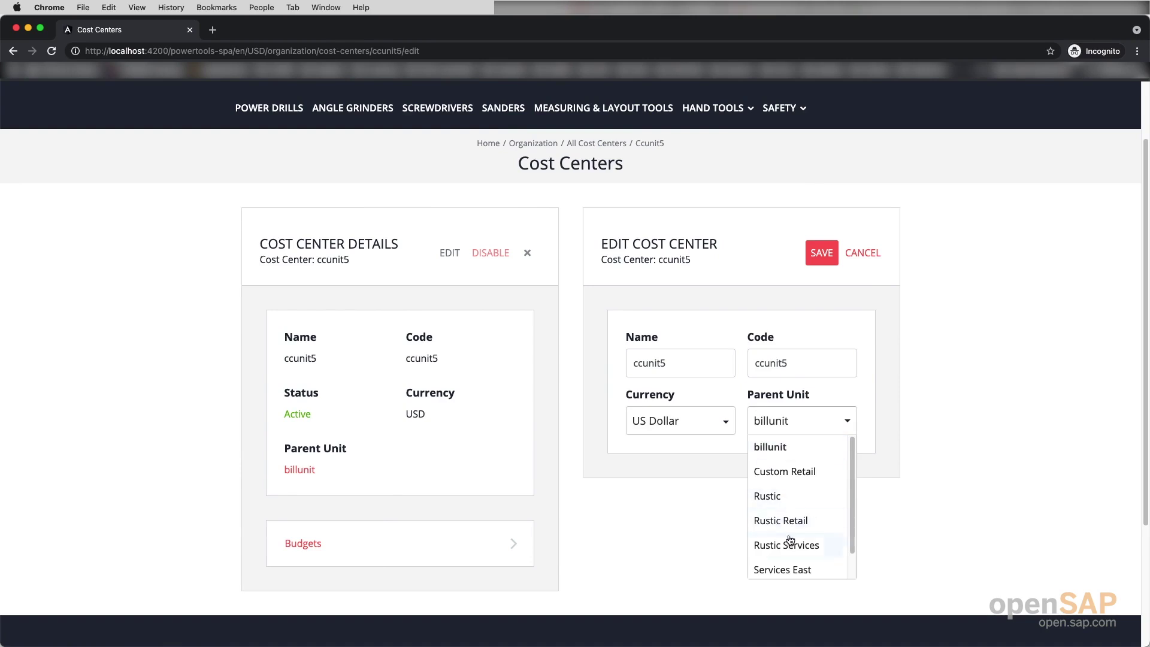
pyautogui.click(929, 416)
pyautogui.click(862, 252)
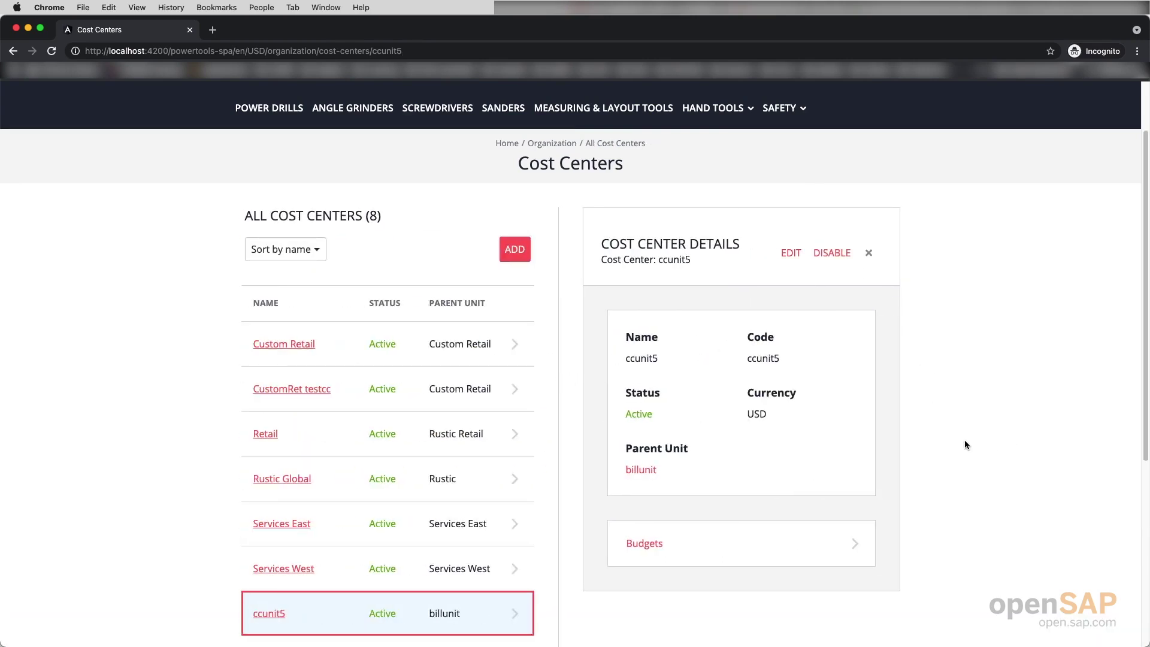
# Open ccunit5's budget management, showing five budgets available and none assigned.
pyautogui.scroll(-1, 952, 451)
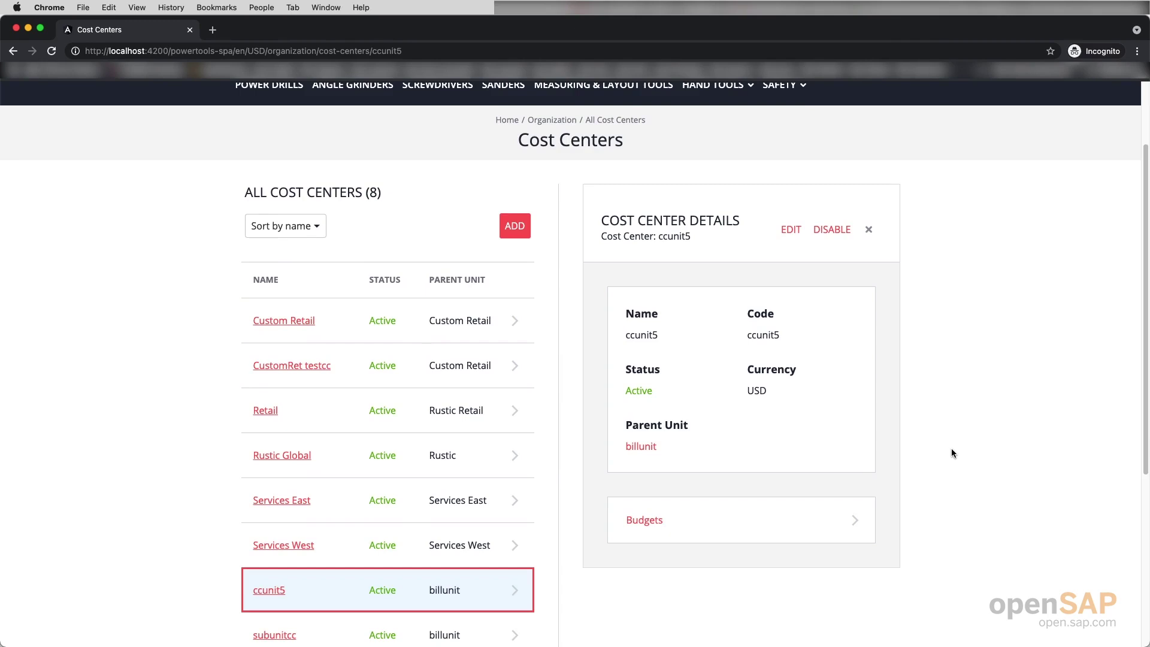
pyautogui.click(699, 517)
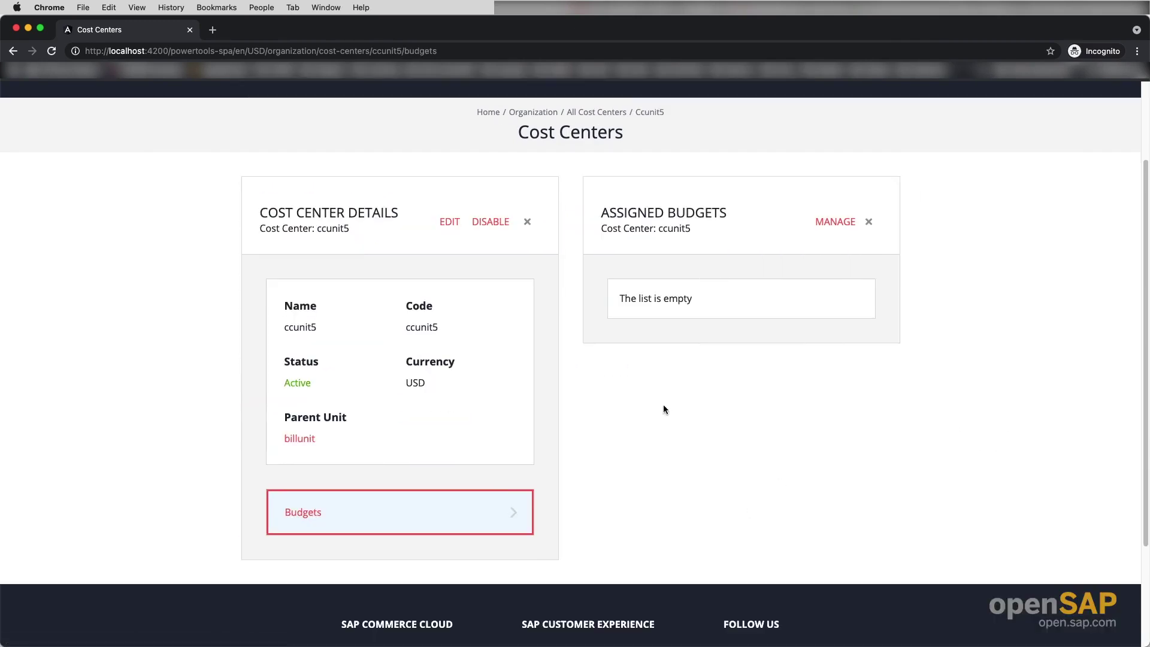
pyautogui.click(835, 222)
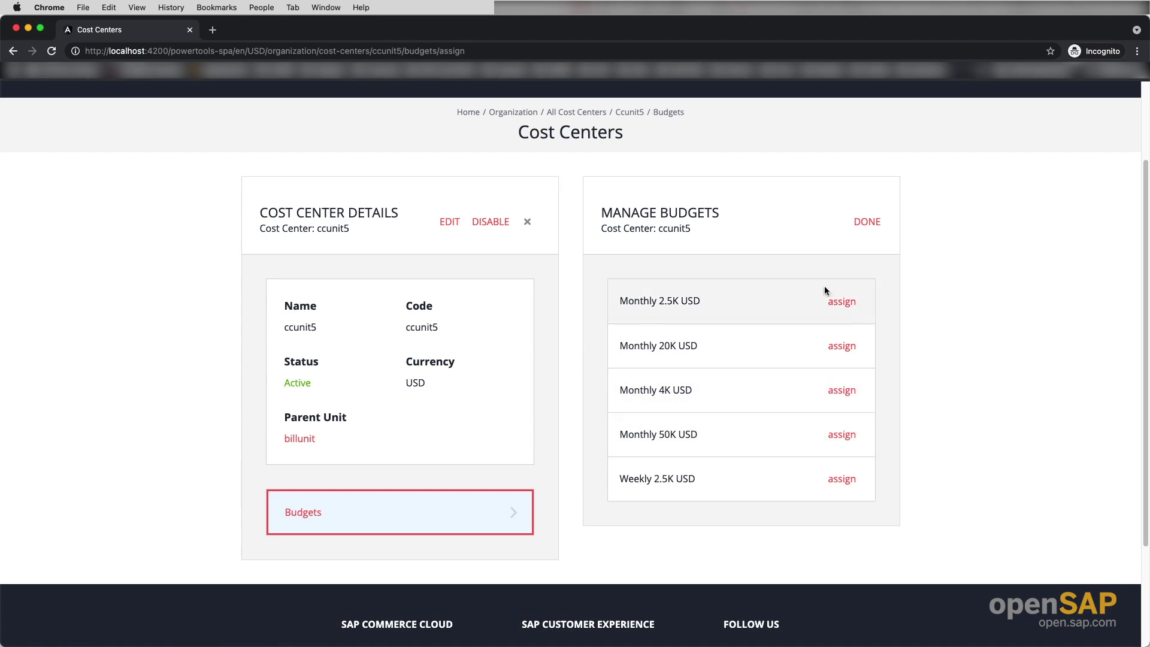
# Leave ccunit5's budgets unassigned and start creating a new budget.
pyautogui.click(869, 222)
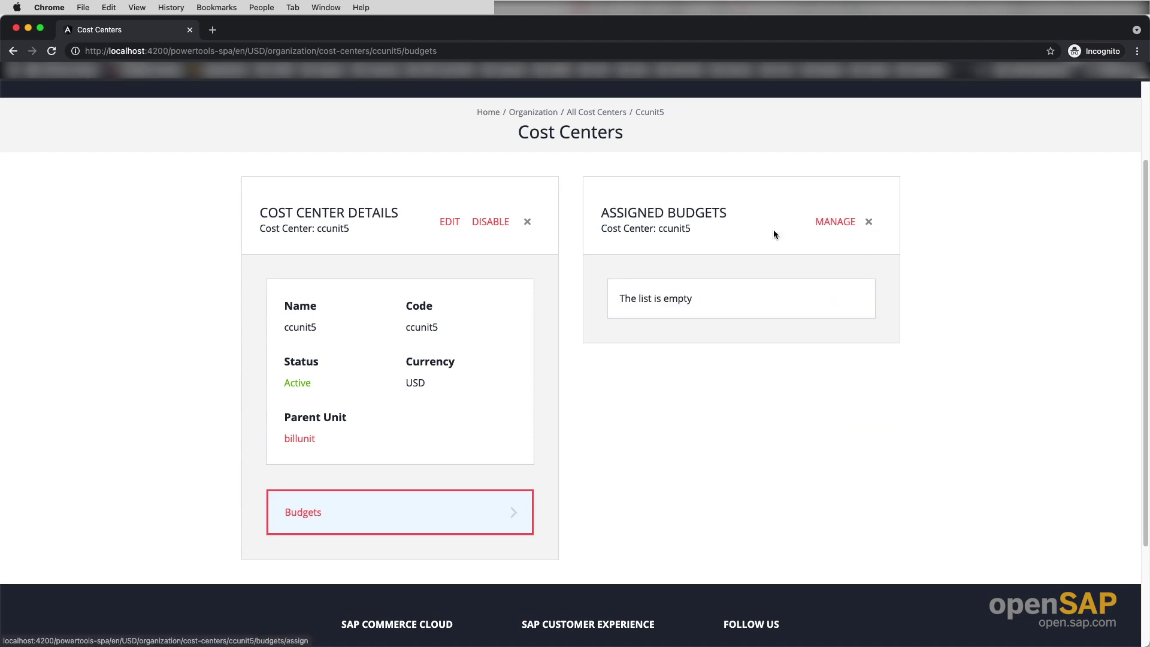
pyautogui.click(533, 112)
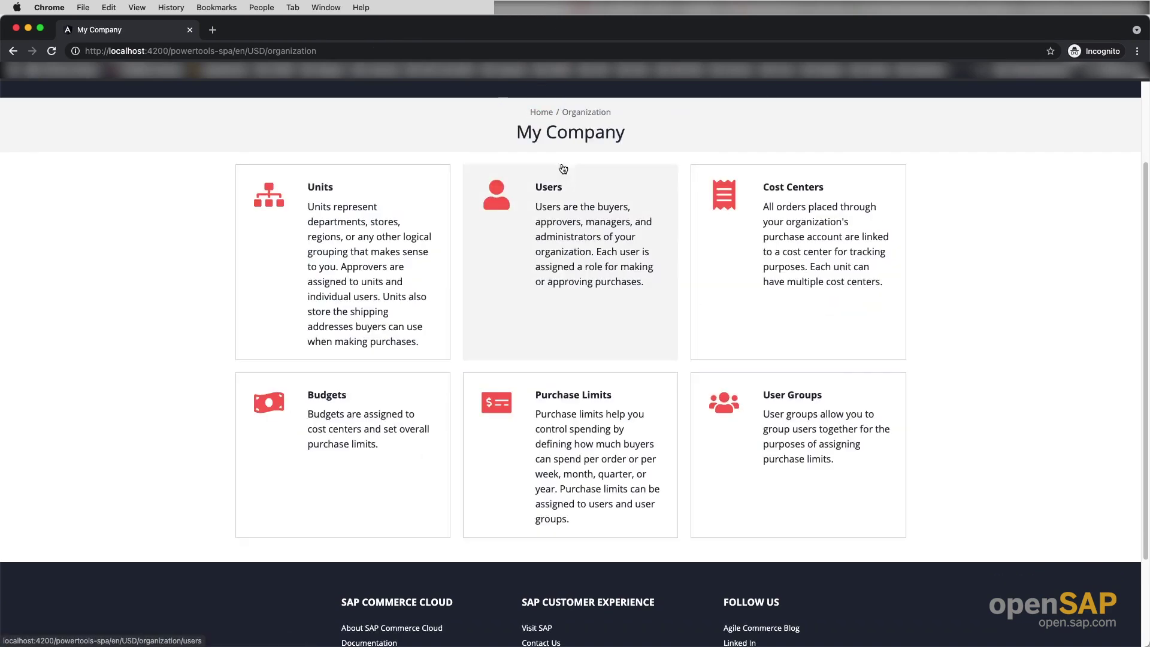
pyautogui.click(406, 413)
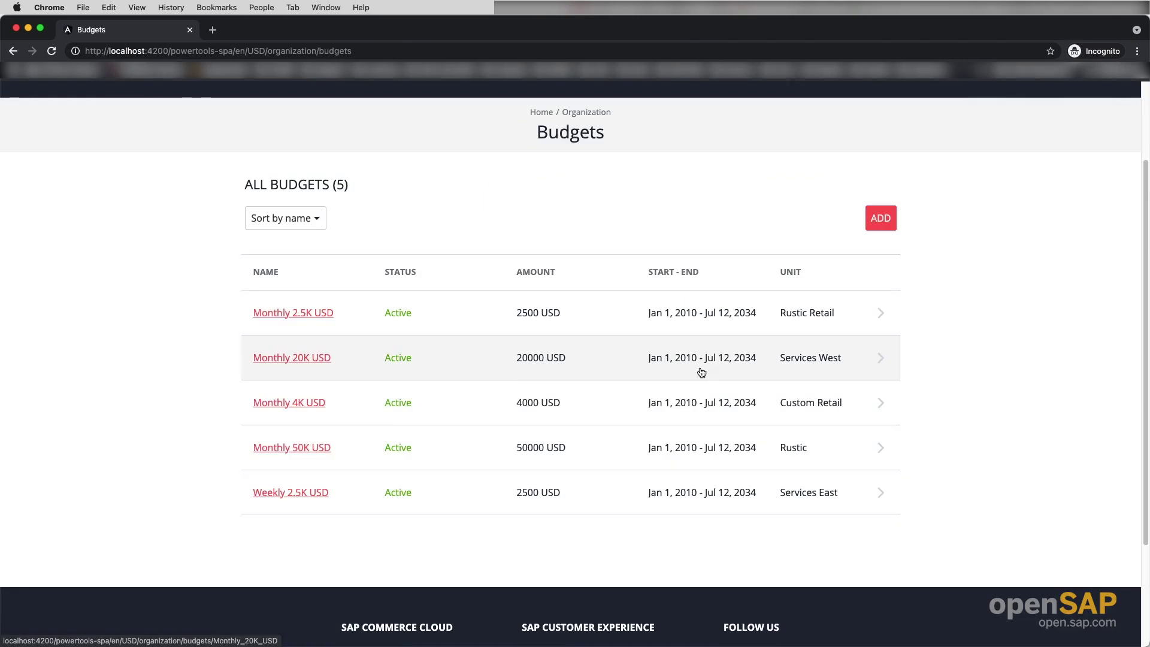
pyautogui.click(880, 218)
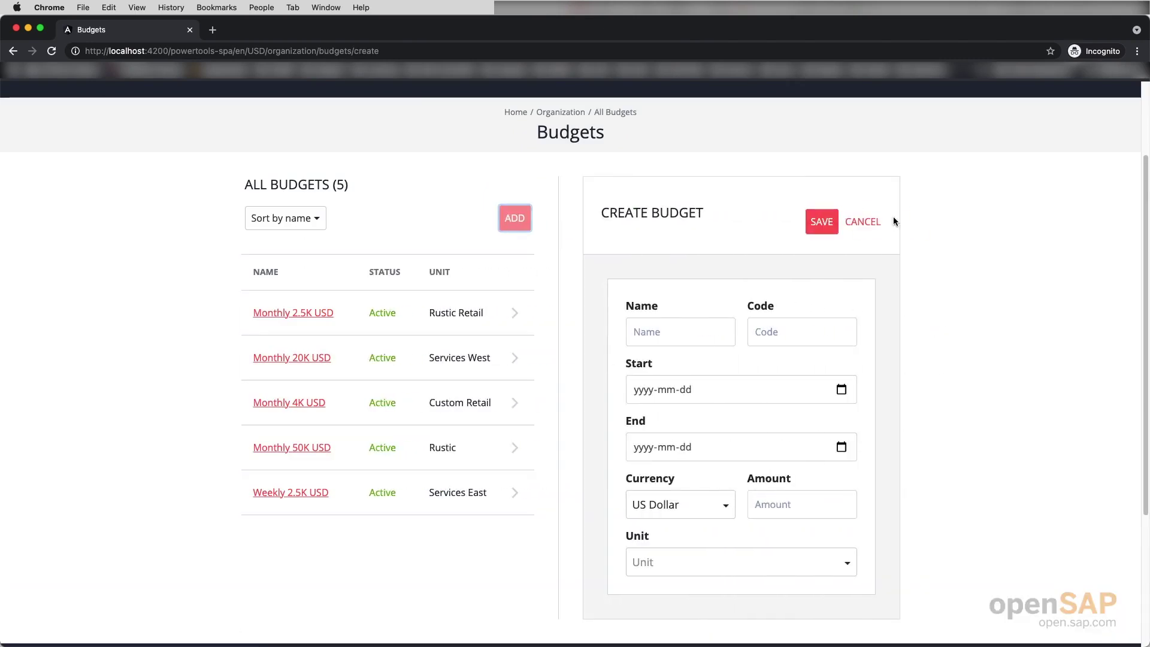
# Name the budget budgetunit5 and set its dates from 2021-04-01 to 2021-04-30.
pyautogui.click(683, 329)
pyautogui.write('budgetunit5')
pyautogui.press('Tab')
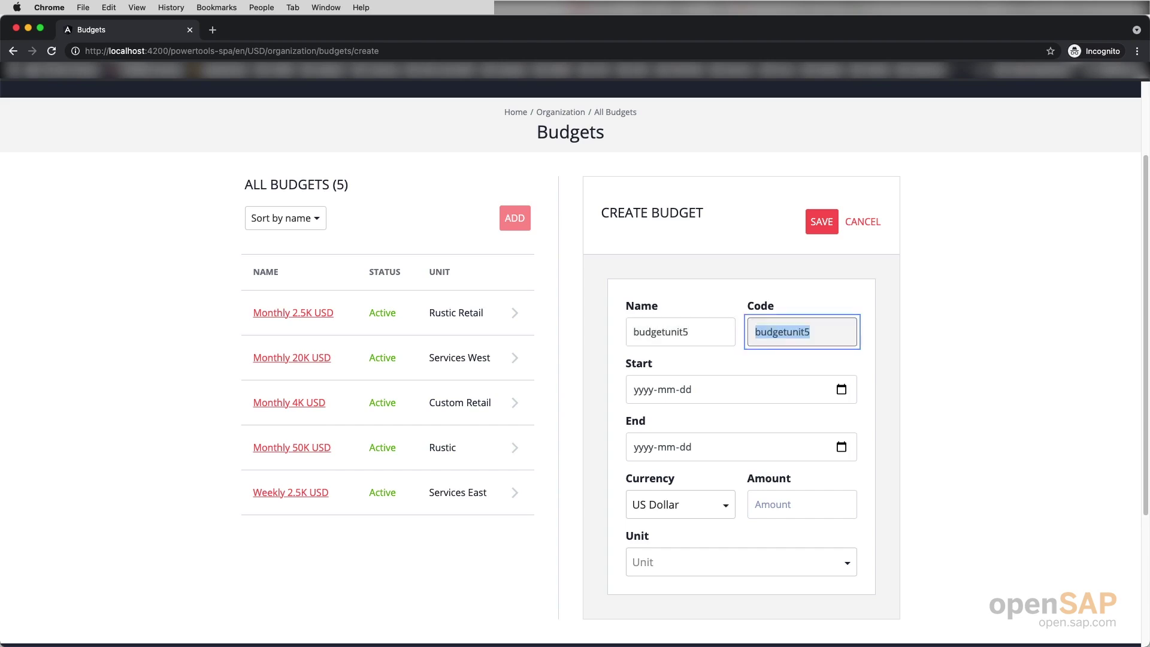
pyautogui.press('Tab')
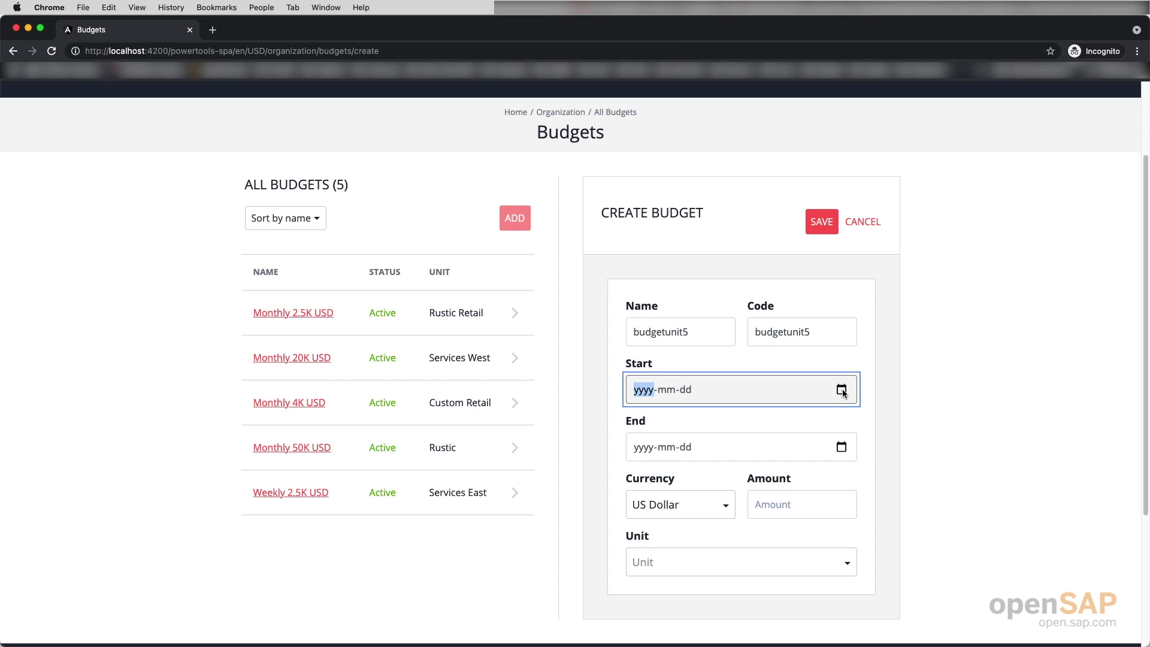
pyautogui.click(841, 390)
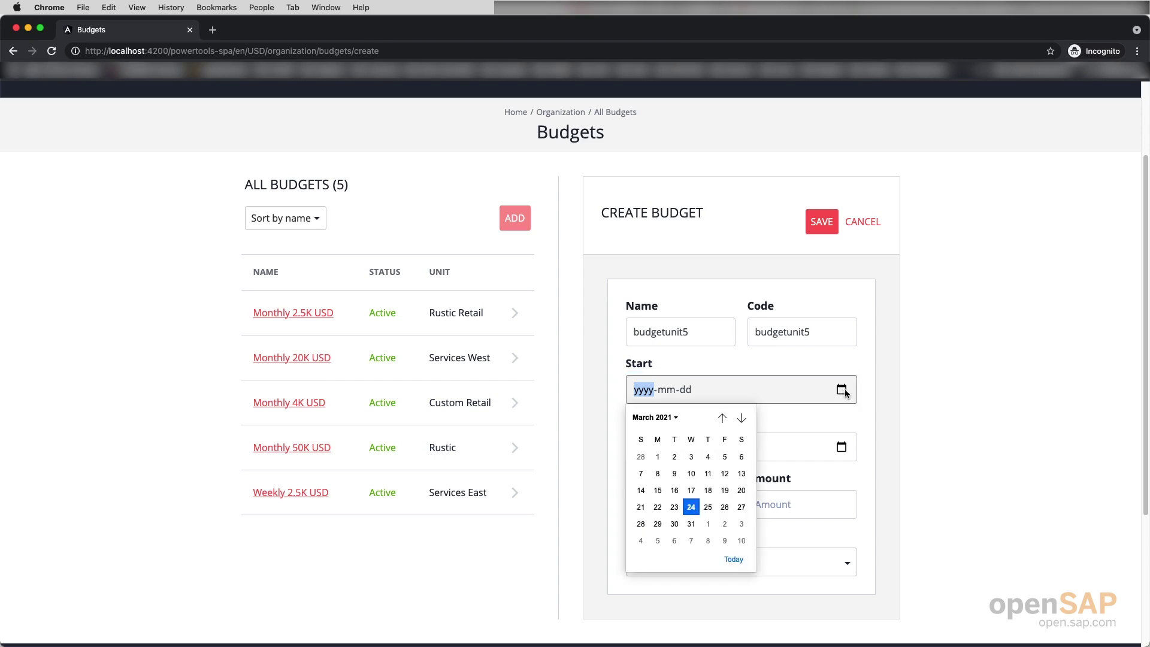
pyautogui.click(708, 523)
pyautogui.click(841, 447)
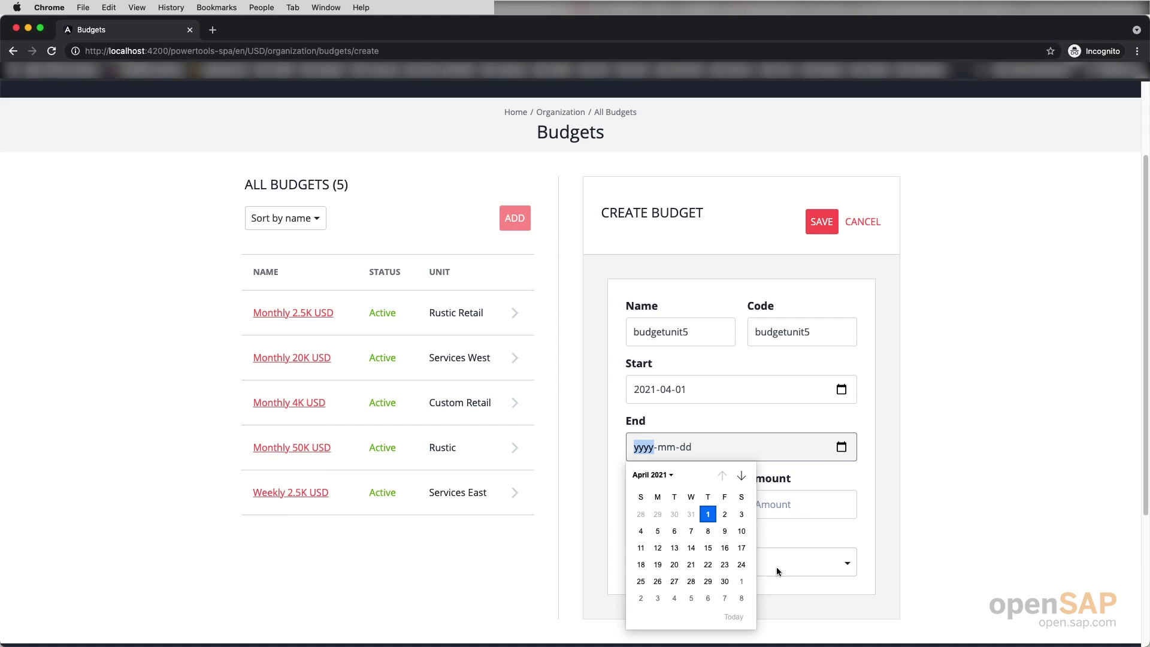
pyautogui.click(725, 582)
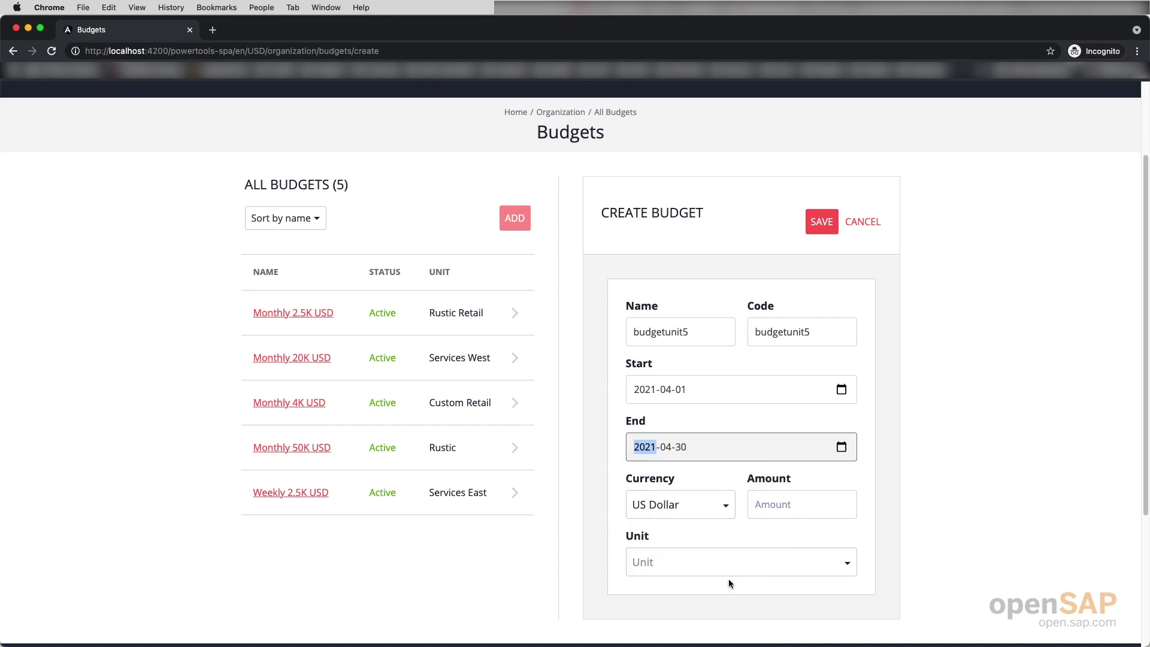
# Change the budget's name and code to budgetunit5month.
pyautogui.click(701, 337)
pyautogui.write('monthly')
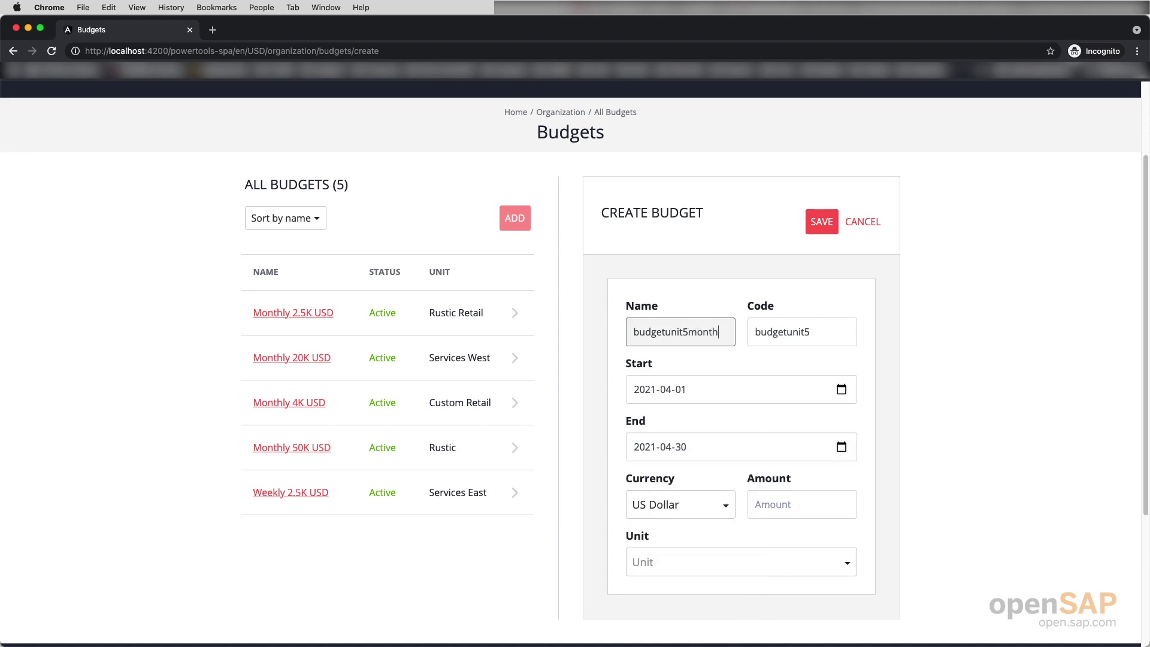
pyautogui.press('BackSpace')
pyautogui.press('BackSpace')
pyautogui.click(815, 333)
pyautogui.write('month')
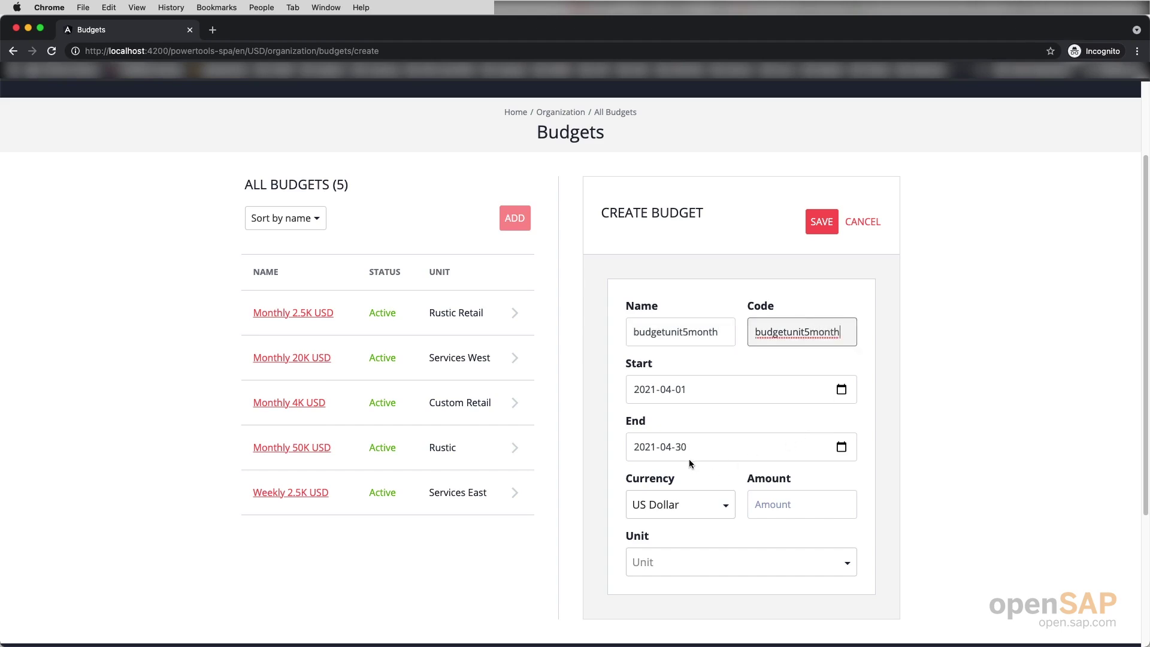
# Set the amount to 2000, the unit to billunit, and save the budget.
pyautogui.click(790, 505)
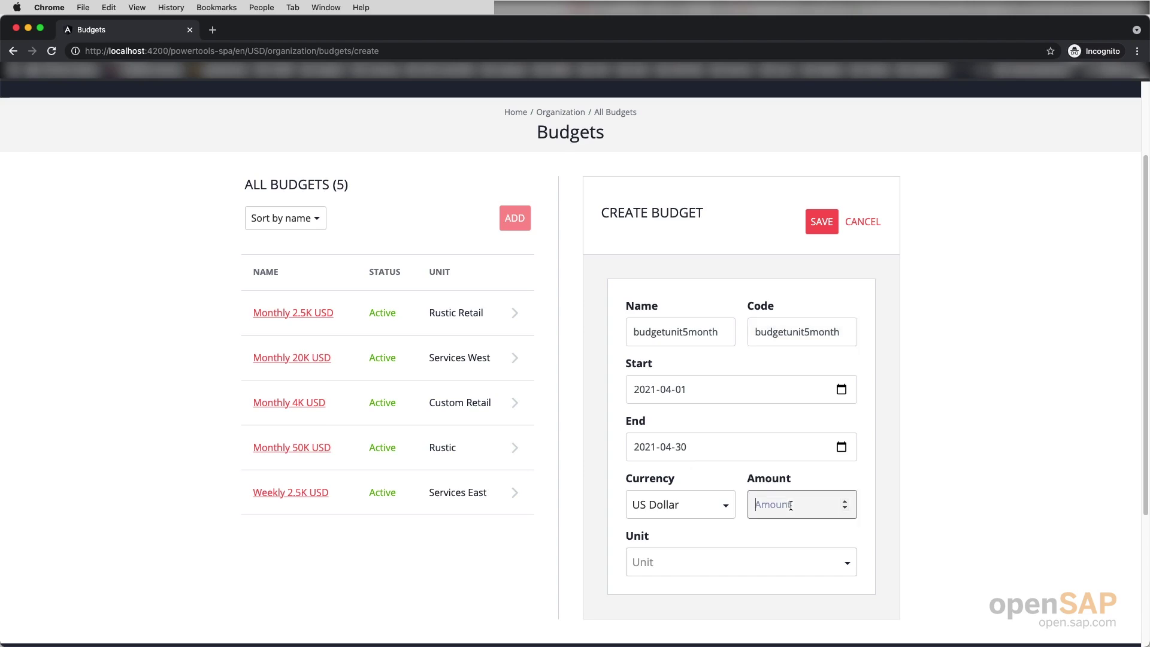
pyautogui.write('2000')
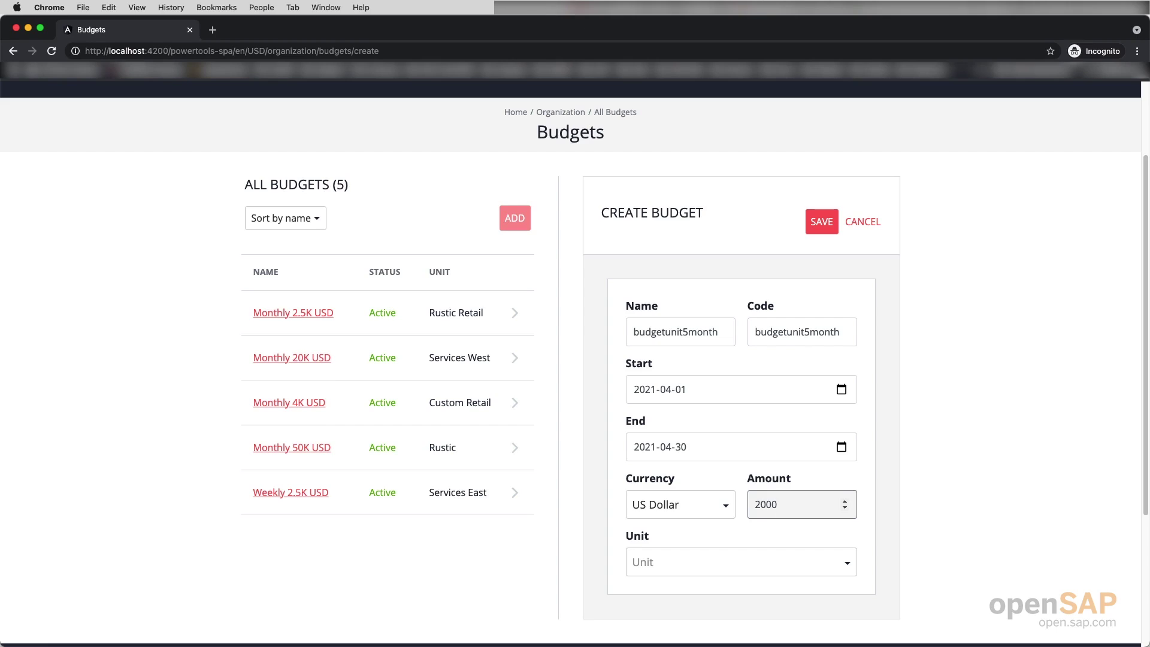
pyautogui.click(923, 461)
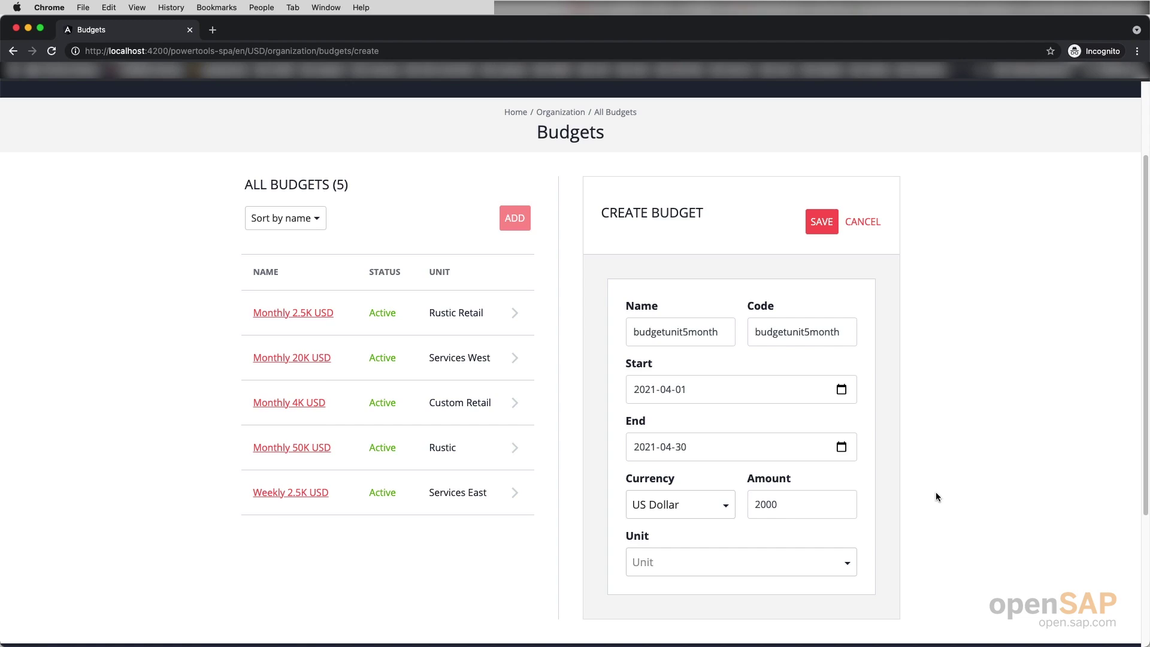
pyautogui.click(830, 562)
pyautogui.click(706, 417)
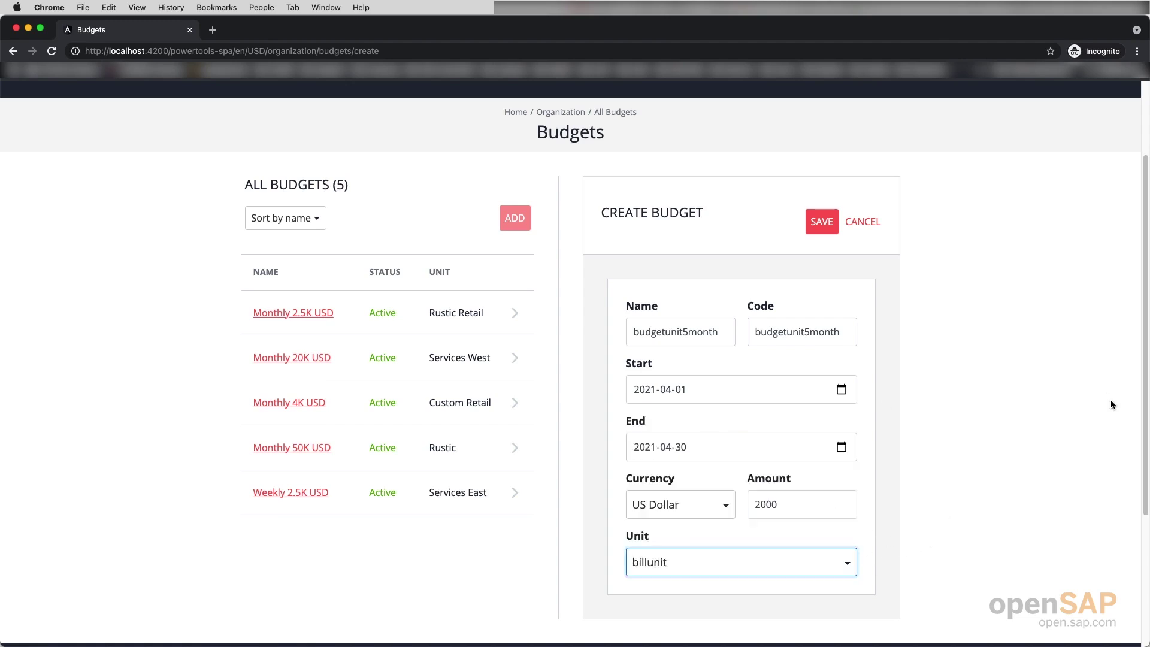
pyautogui.click(818, 222)
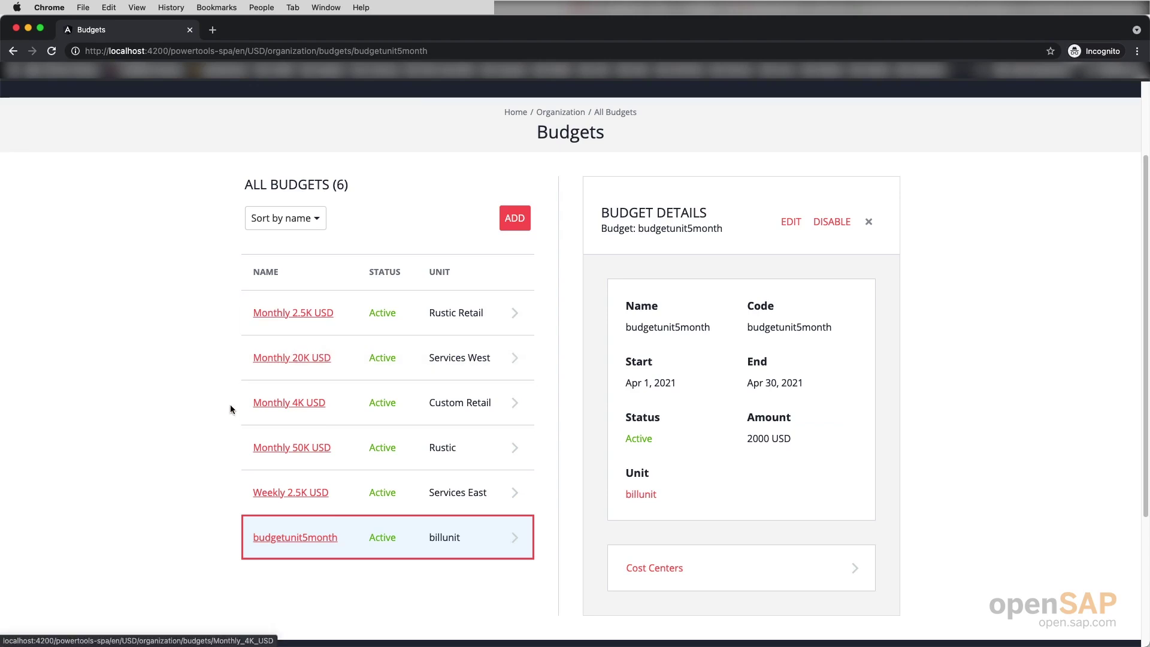
# Go from the organization overview to cost center ccunit5's details.
pyautogui.scroll(1, 273, 449)
pyautogui.scroll(3, 272, 449)
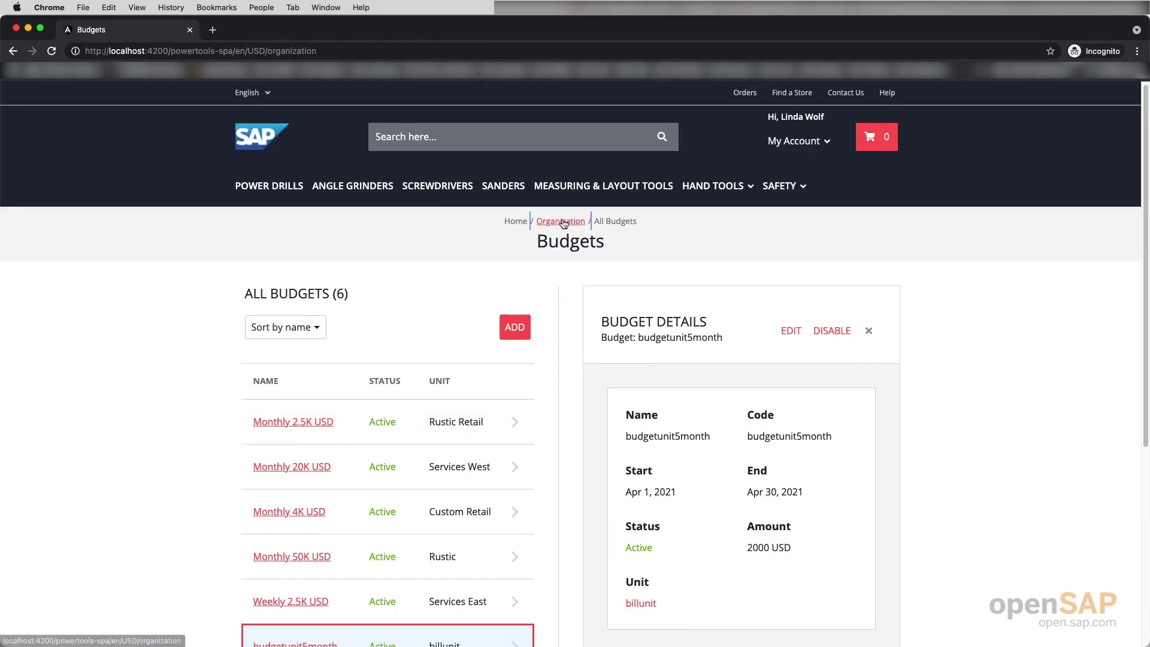
pyautogui.click(561, 221)
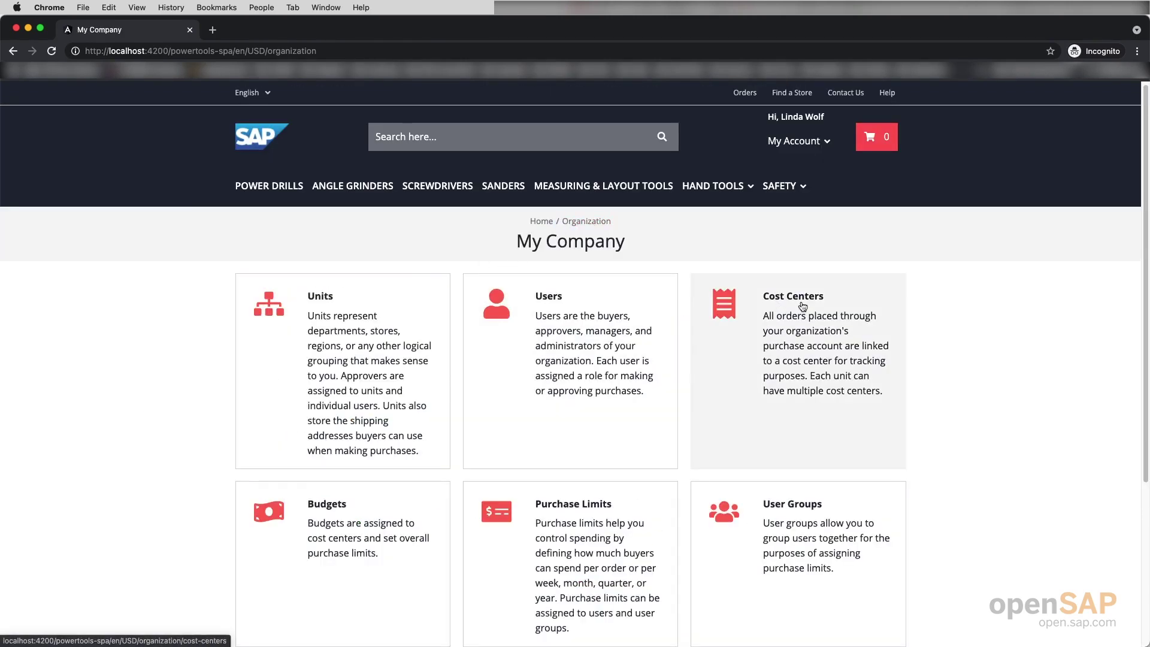
pyautogui.click(800, 313)
pyautogui.scroll(-3, 976, 465)
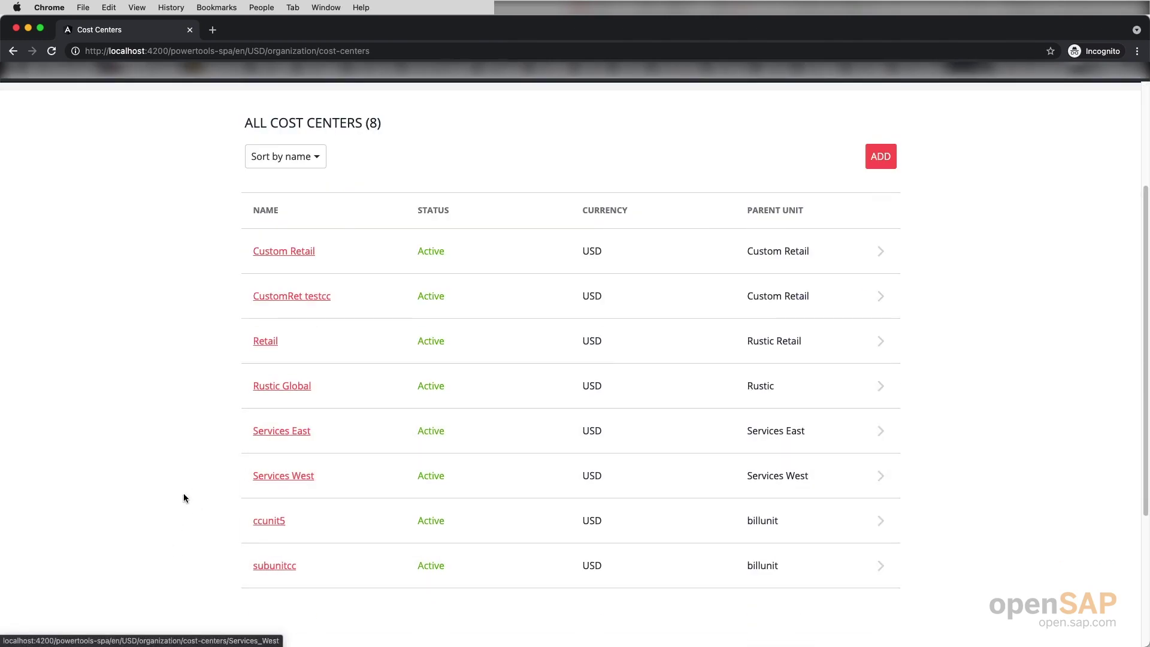
pyautogui.scroll(-1, 181, 603)
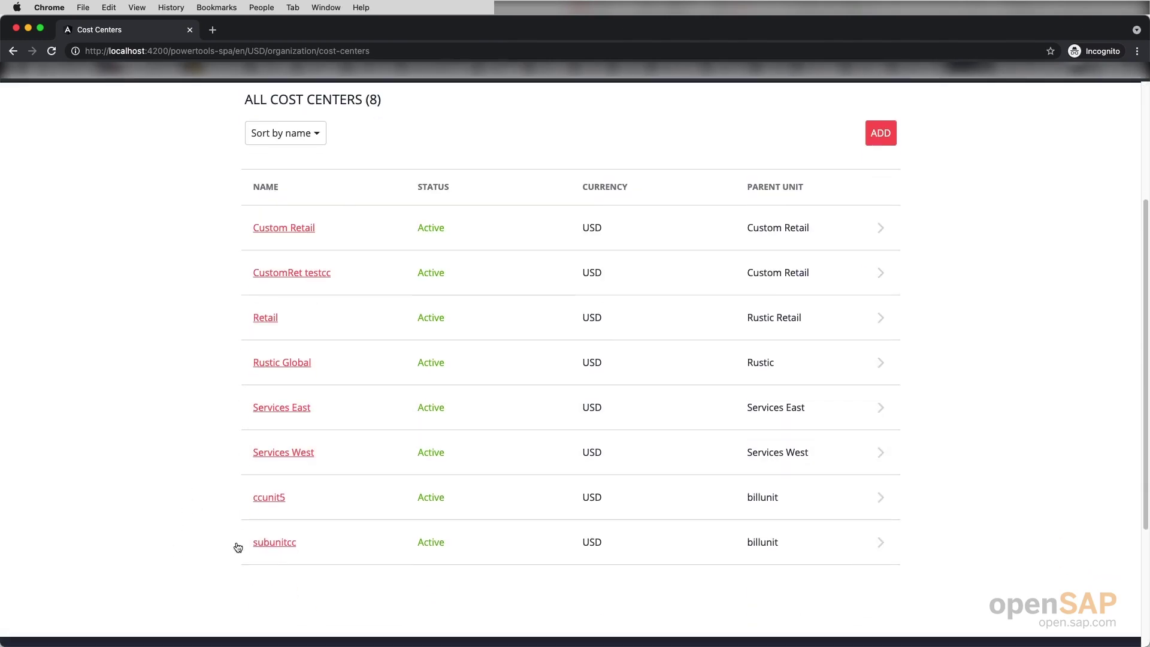
pyautogui.click(265, 500)
# Assign budgetunit5month as ccunit5's budget.
pyautogui.click(754, 426)
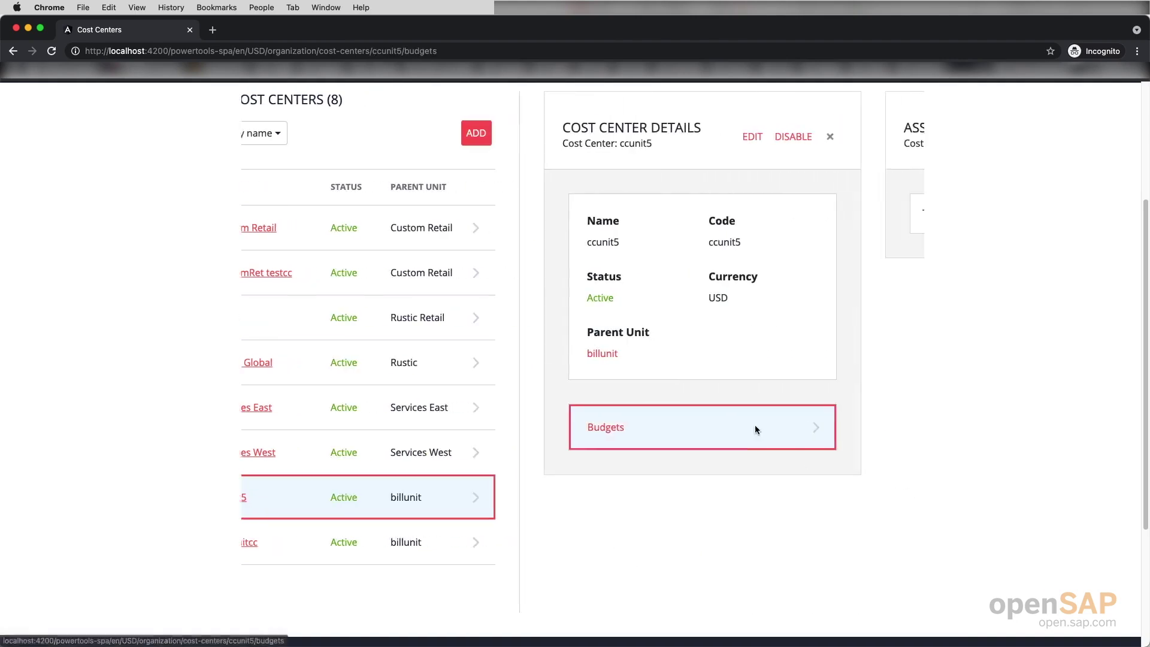
pyautogui.click(835, 137)
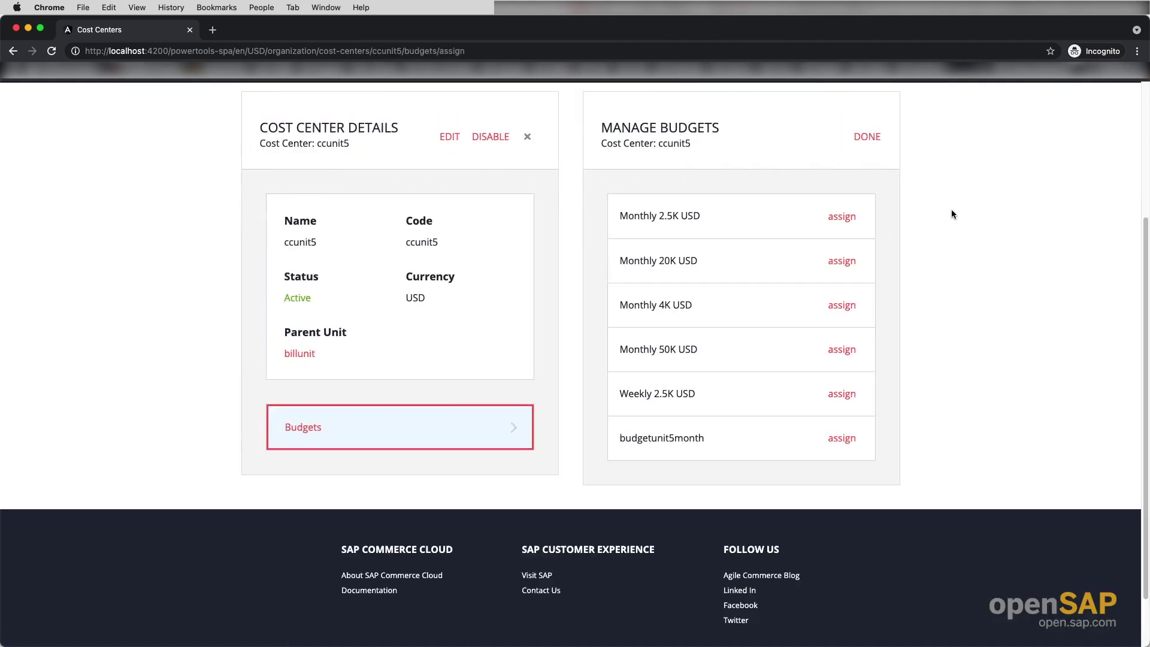
pyautogui.click(840, 439)
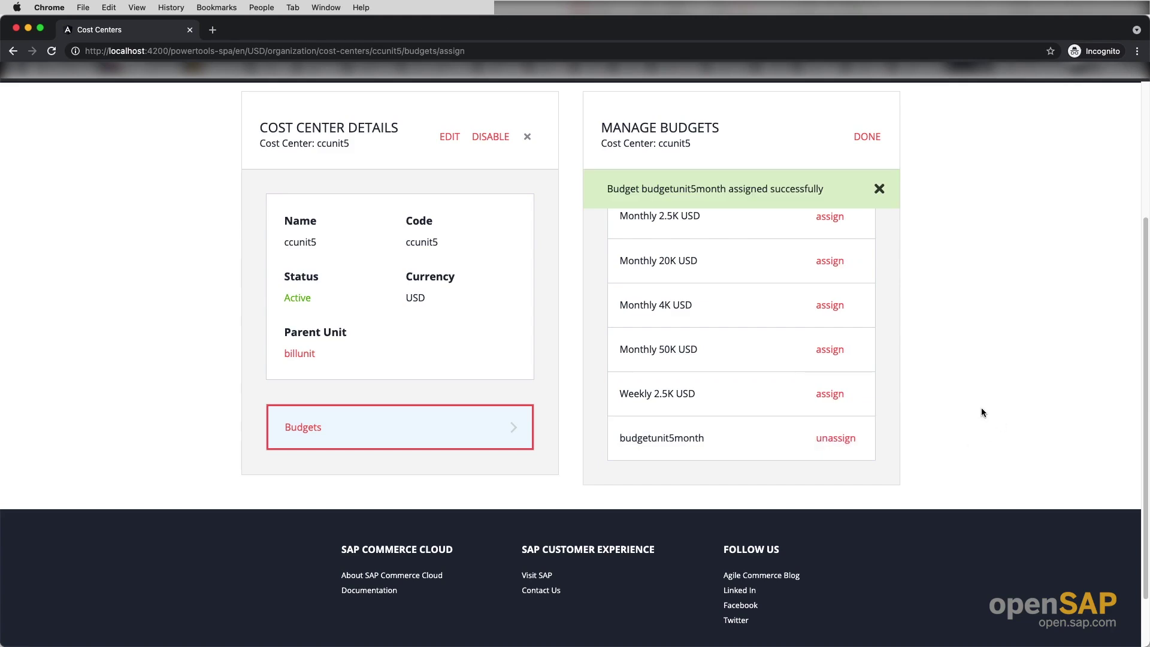
pyautogui.click(866, 137)
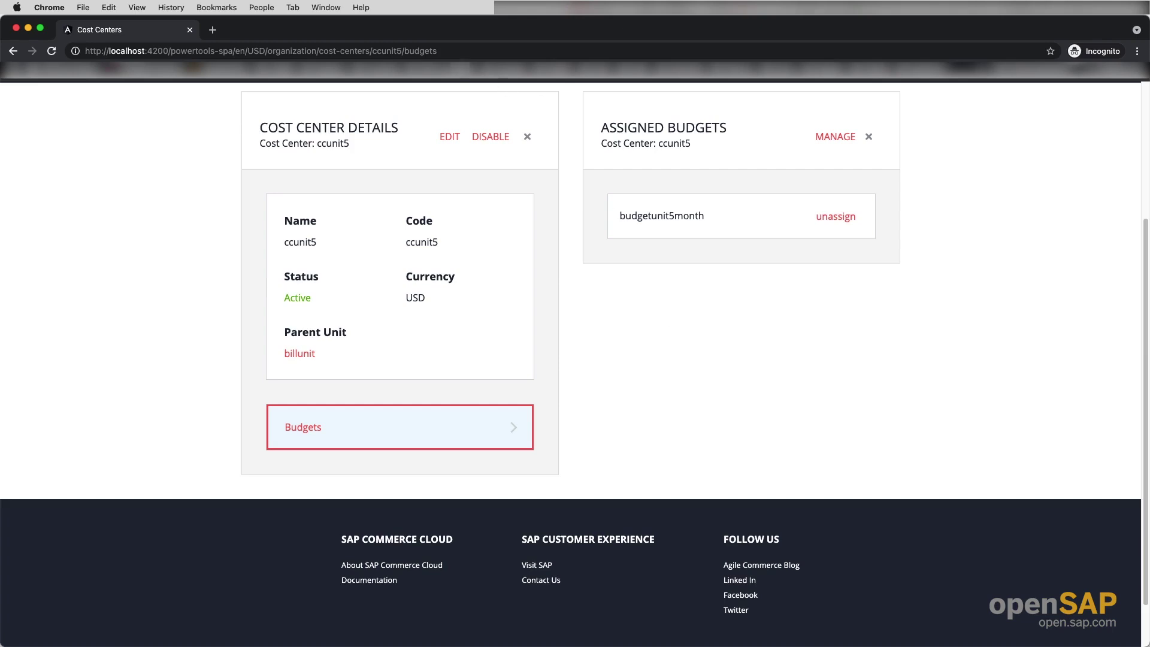
# Switch to the Checkout 1 item browser window.
pyautogui.click(326, 7)
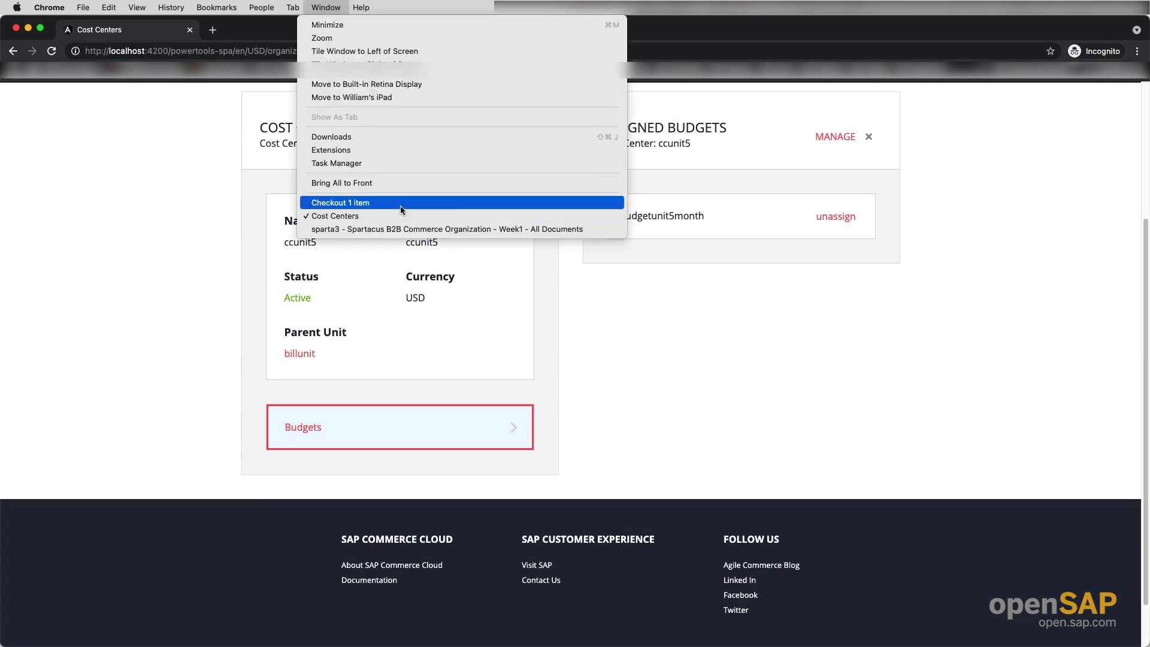
pyautogui.click(401, 204)
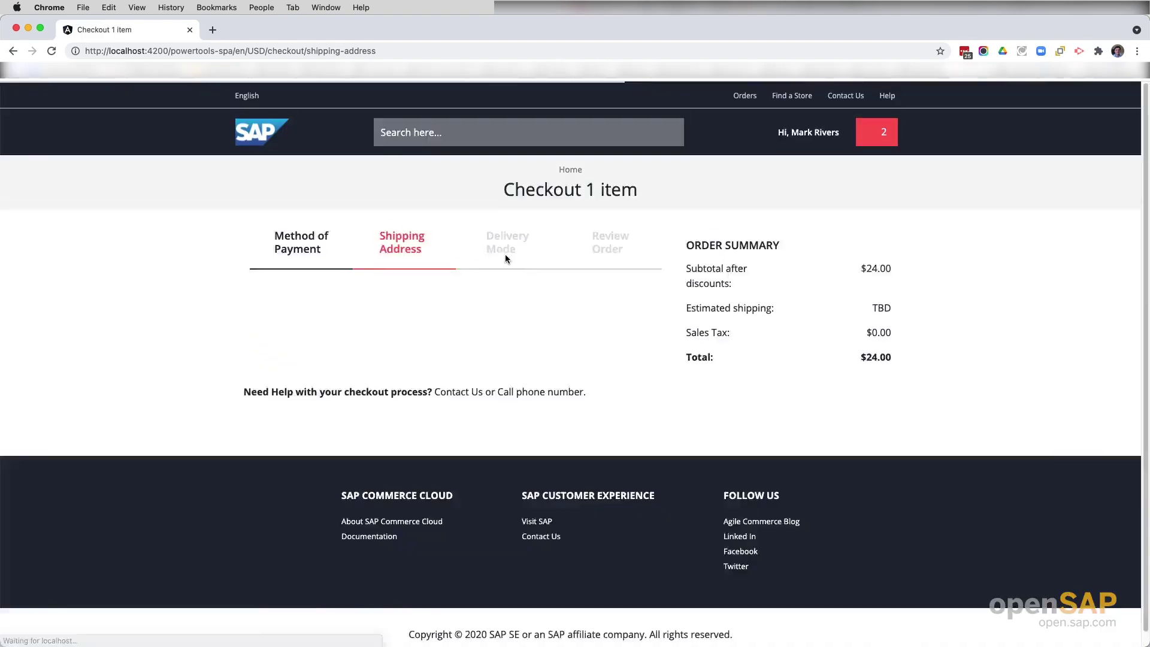
pyautogui.scroll(-2, 630, 490)
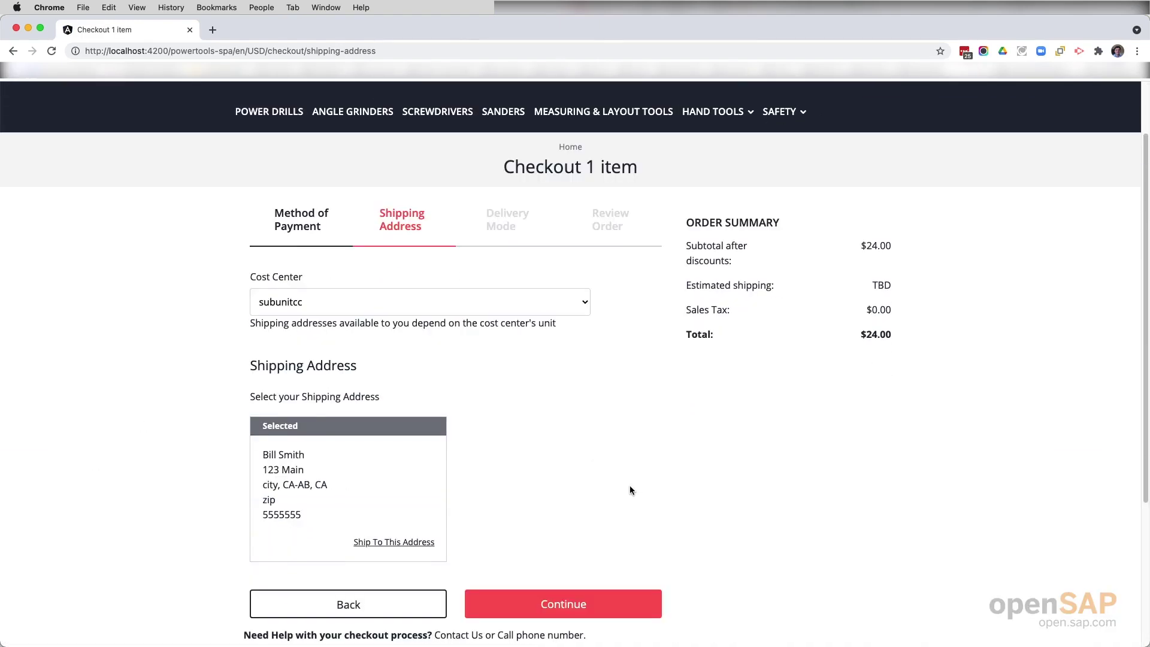
# Choose ccunit5 instead of subunitcc as the checkout cost center.
pyautogui.click(588, 302)
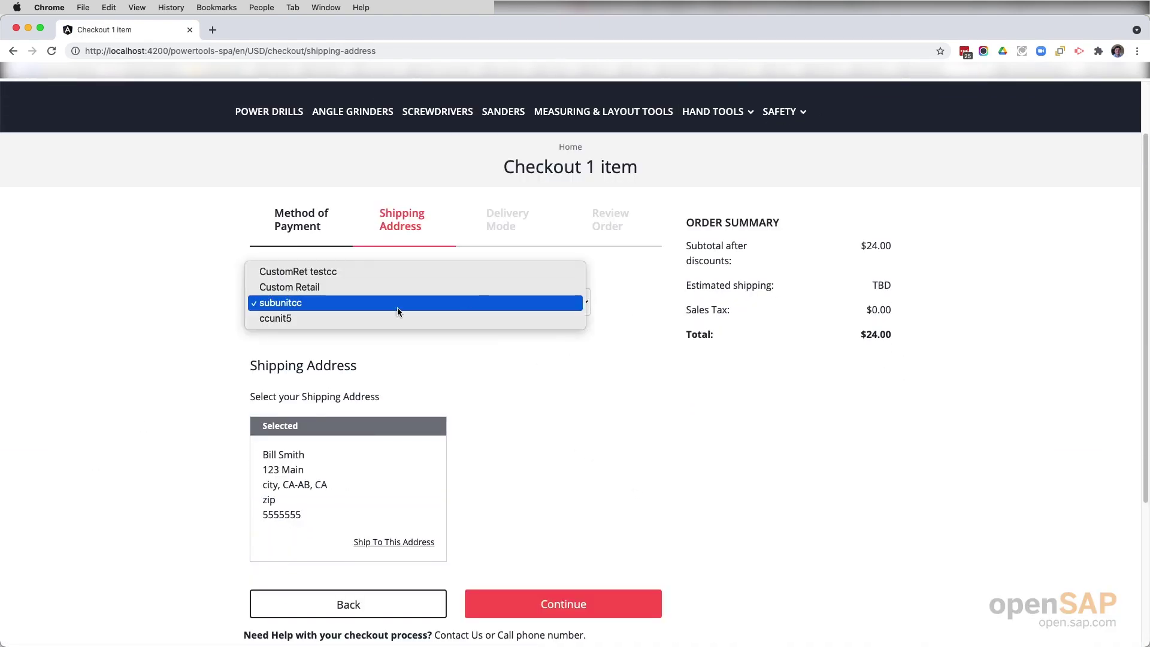
pyautogui.click(154, 333)
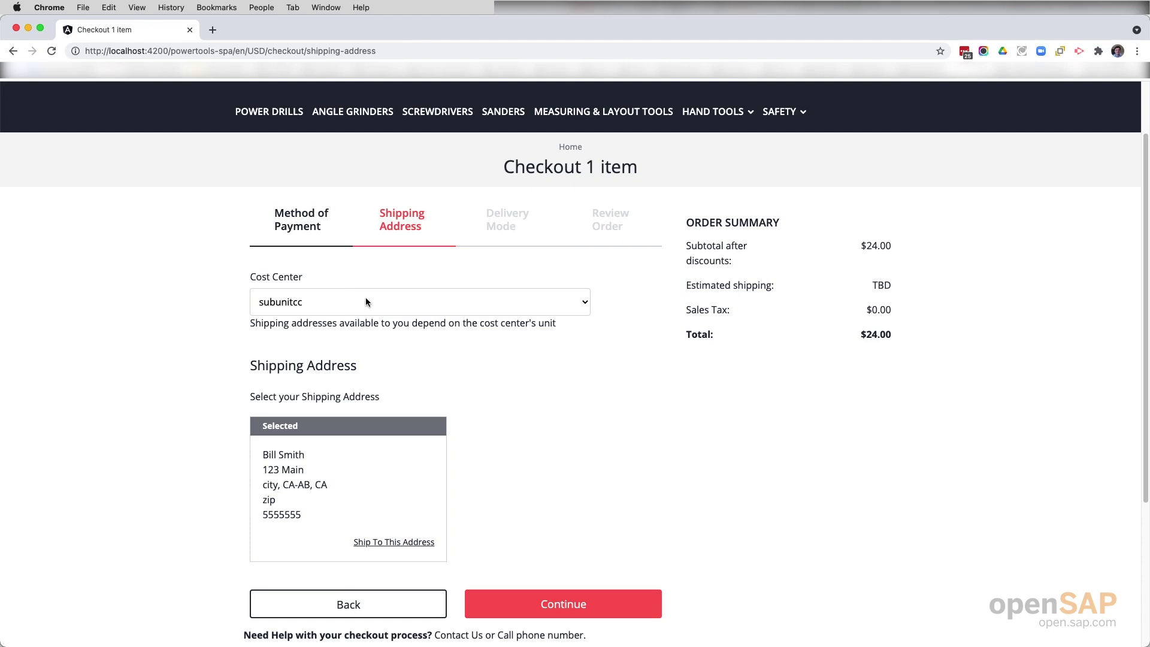
pyautogui.click(360, 306)
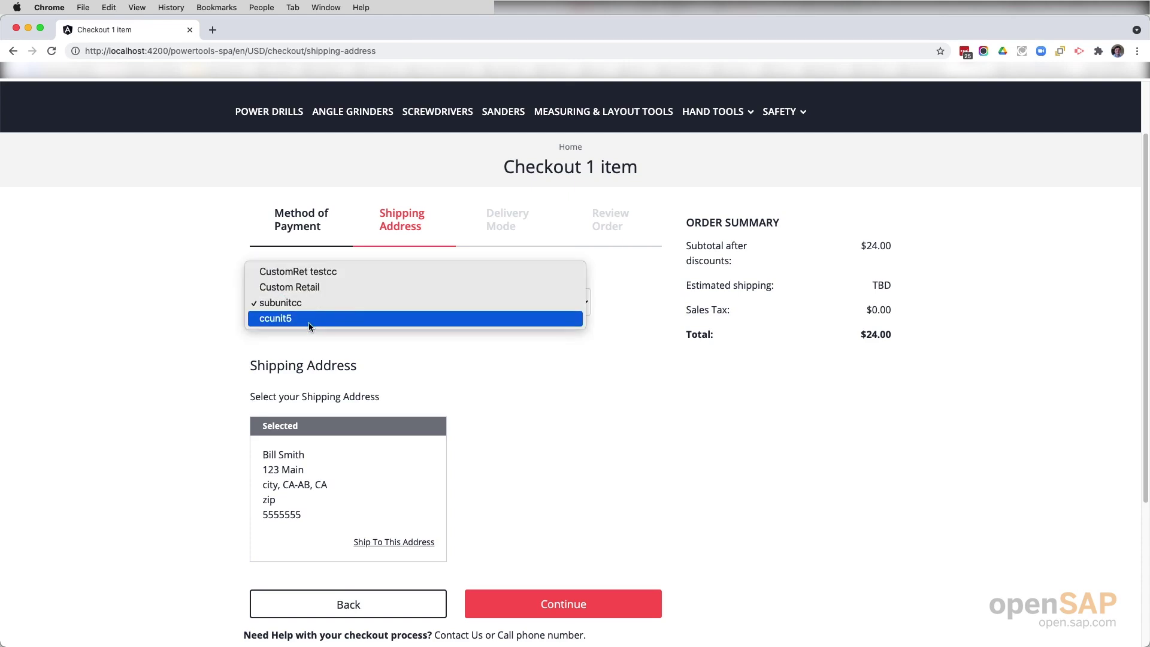
pyautogui.click(260, 321)
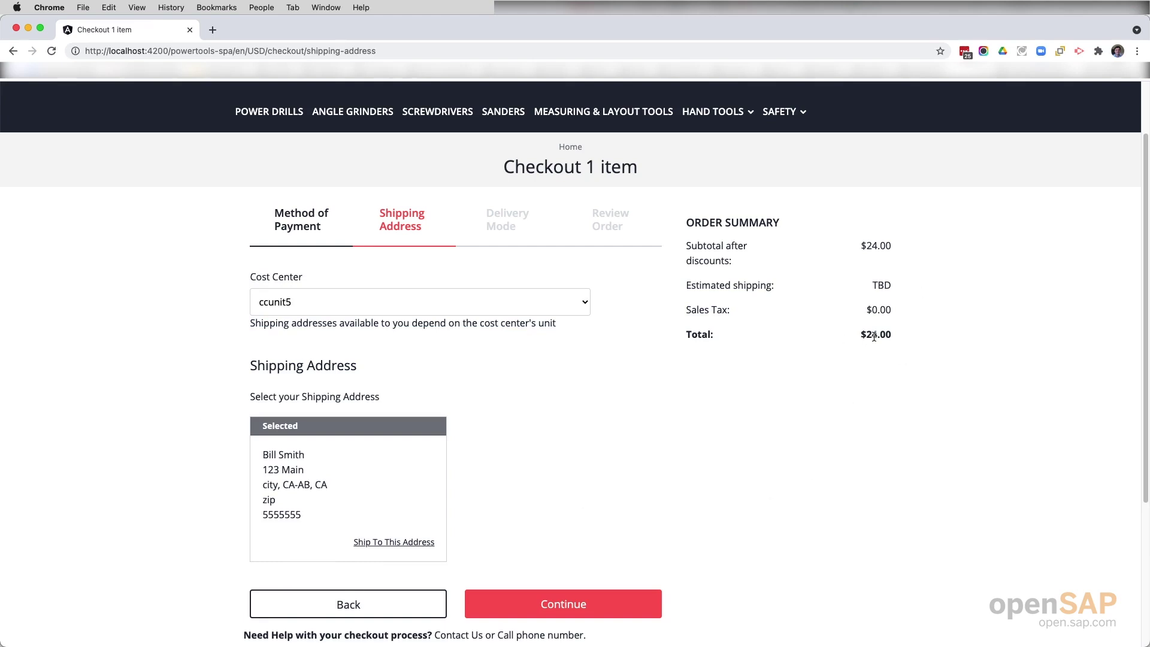
pyautogui.click(326, 7)
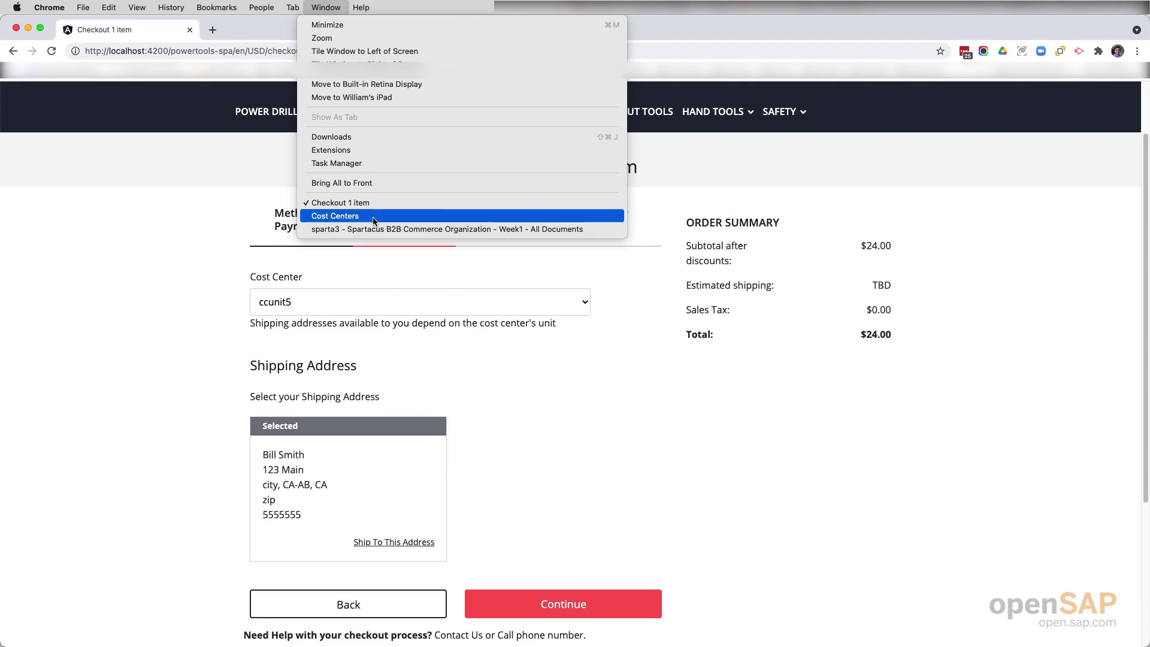
# Return to the Cost Centers window, then advance the slides to 'How cost centers affect purchasing'.
pyautogui.click(359, 216)
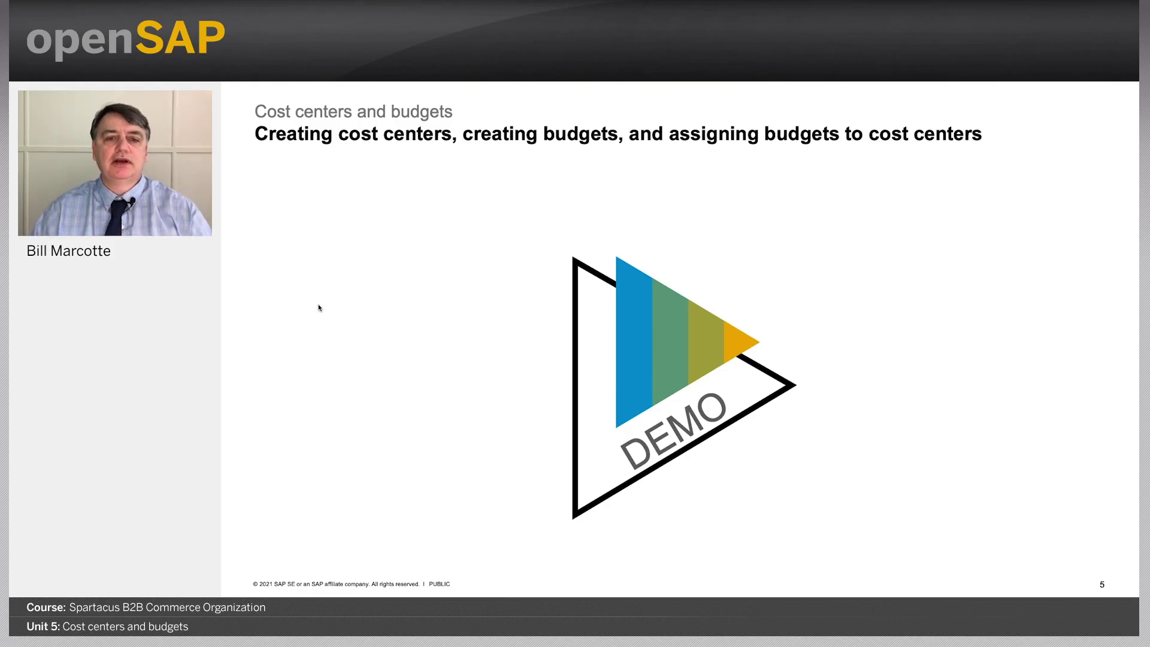
pyautogui.press('Right')
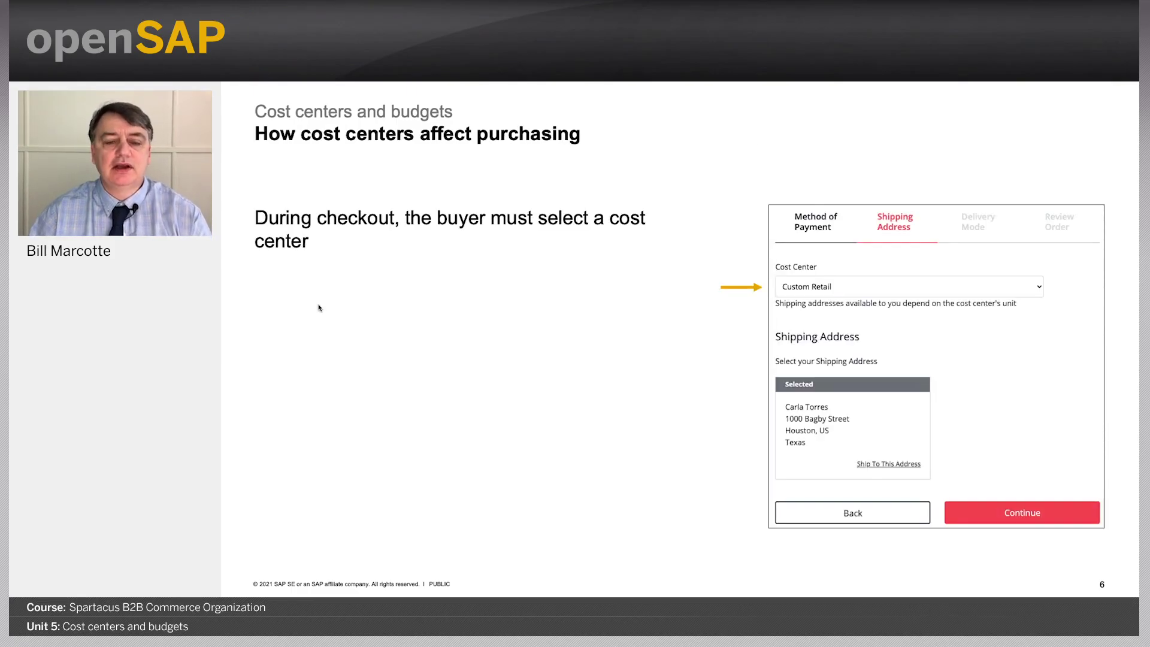
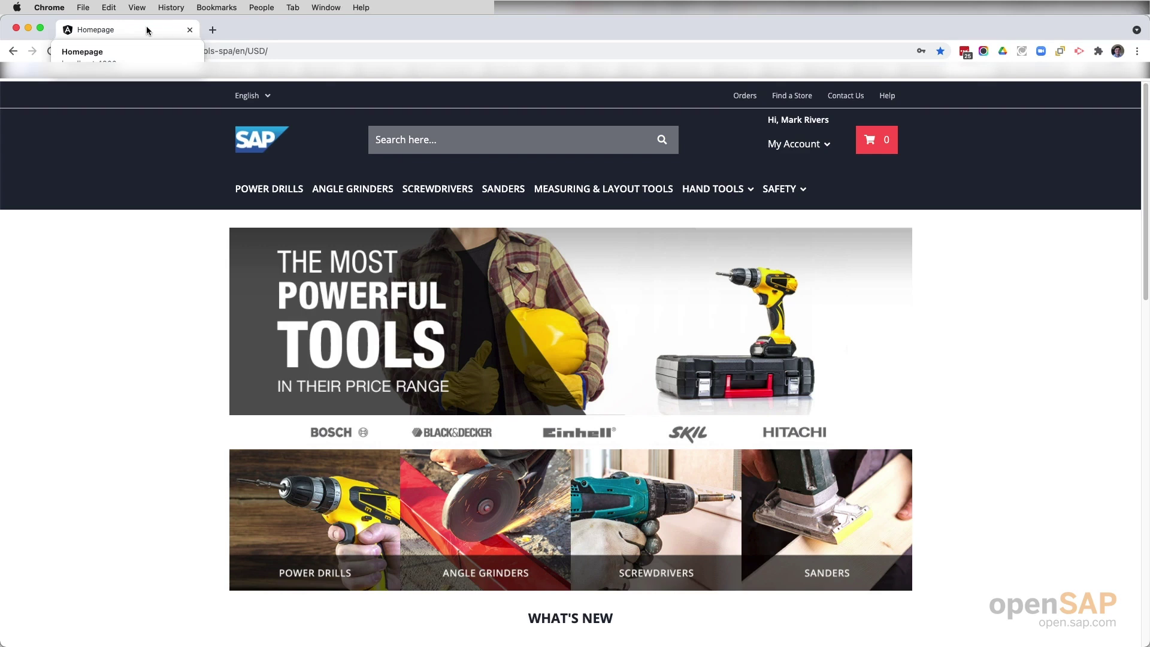
# From the signed-in Powertools homepage, bring up Chrome's list of open windows.
pyautogui.click(333, 8)
# Switch to the User Groups window, reload it and go to the My Company overview.
pyautogui.click(362, 233)
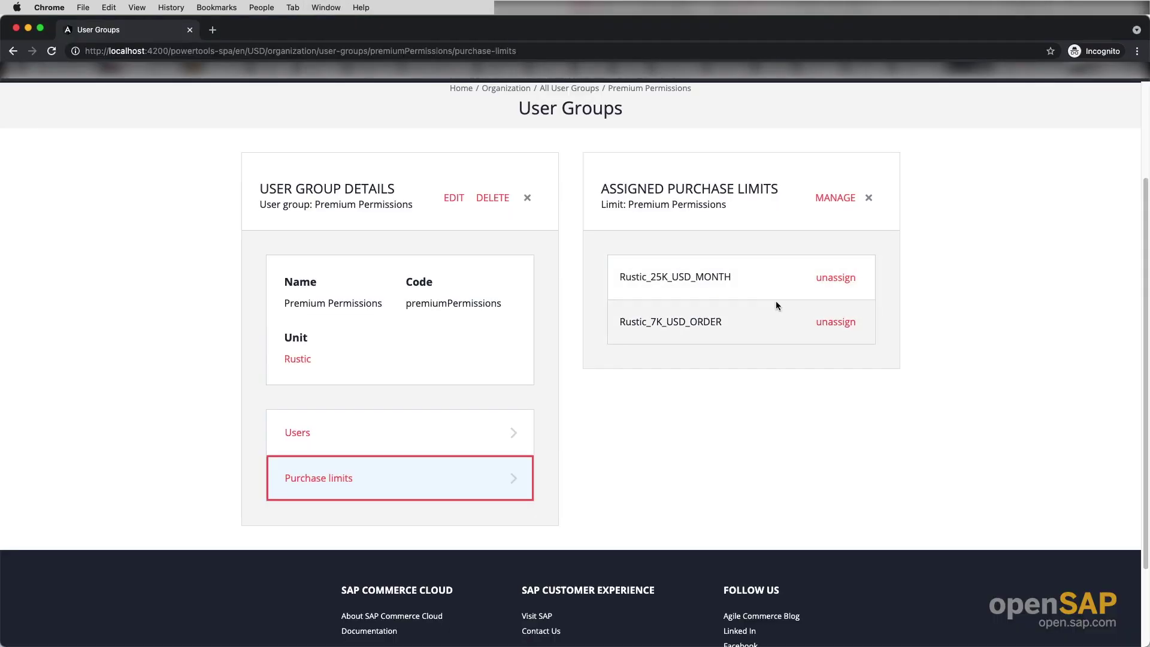
pyautogui.press('super+r')
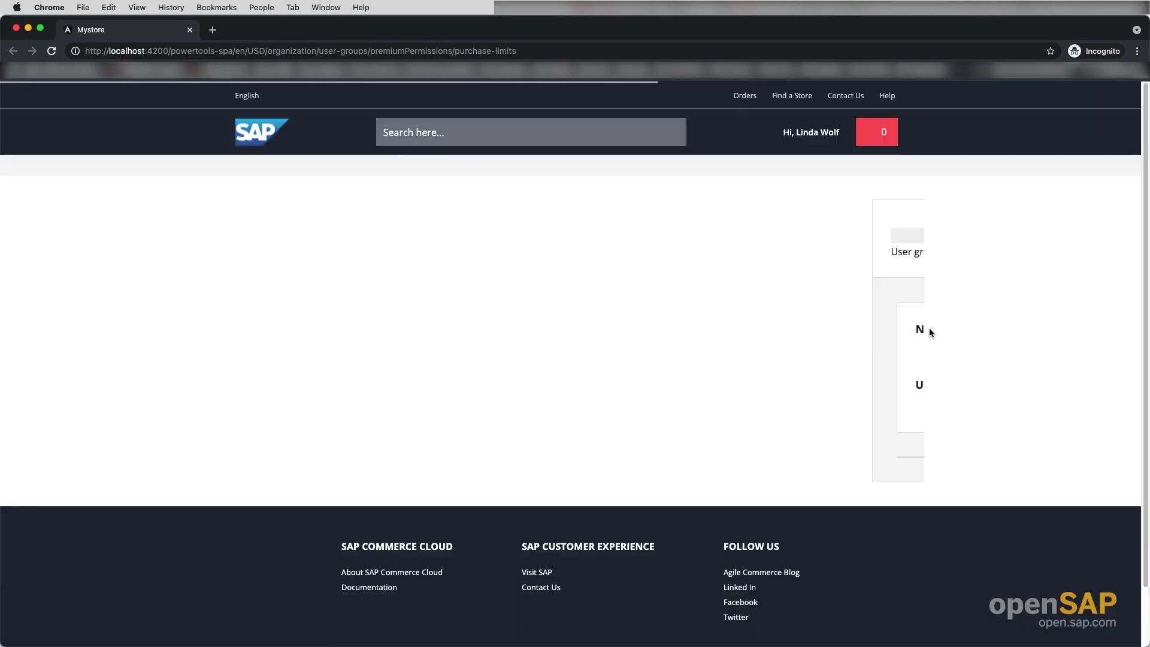
pyautogui.moveTo(827, 151)
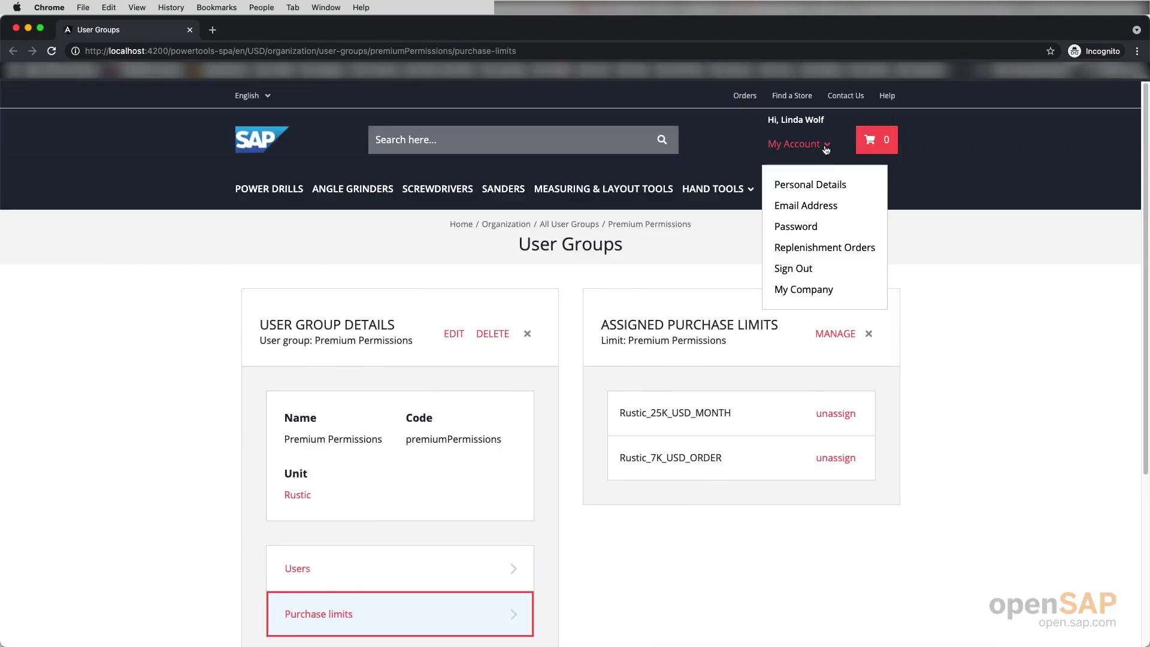
pyautogui.click(809, 290)
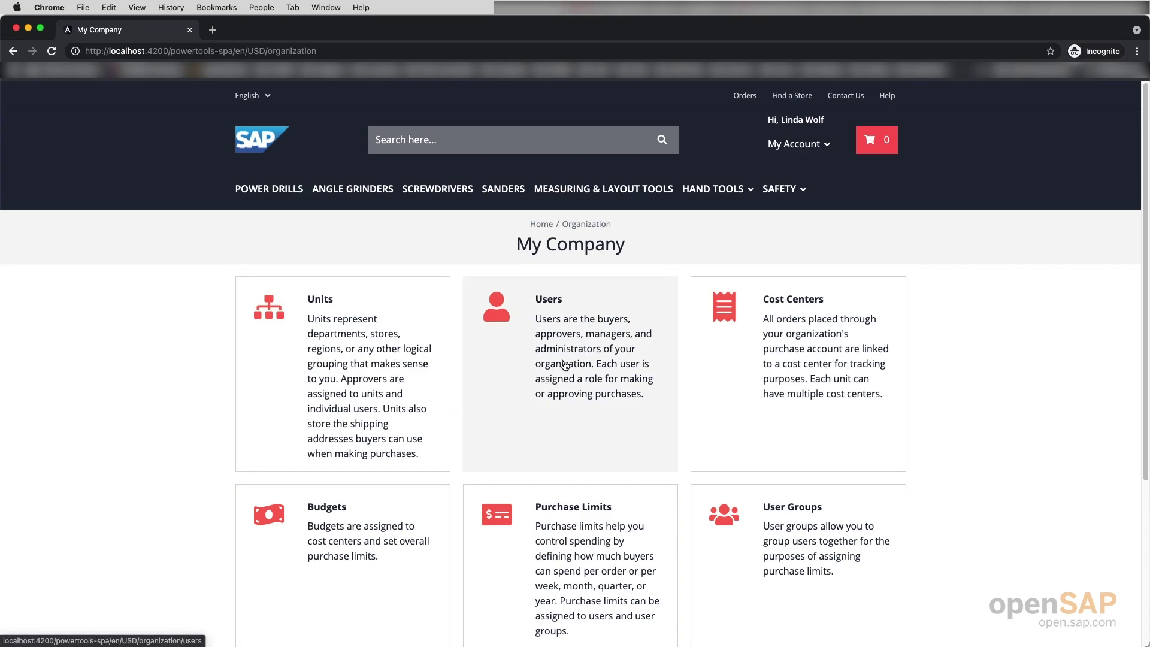
# Check the Custom Retail customer's purchase limits on users page 2, noting Rustic_3K_USD_MONTH.
pyautogui.click(575, 372)
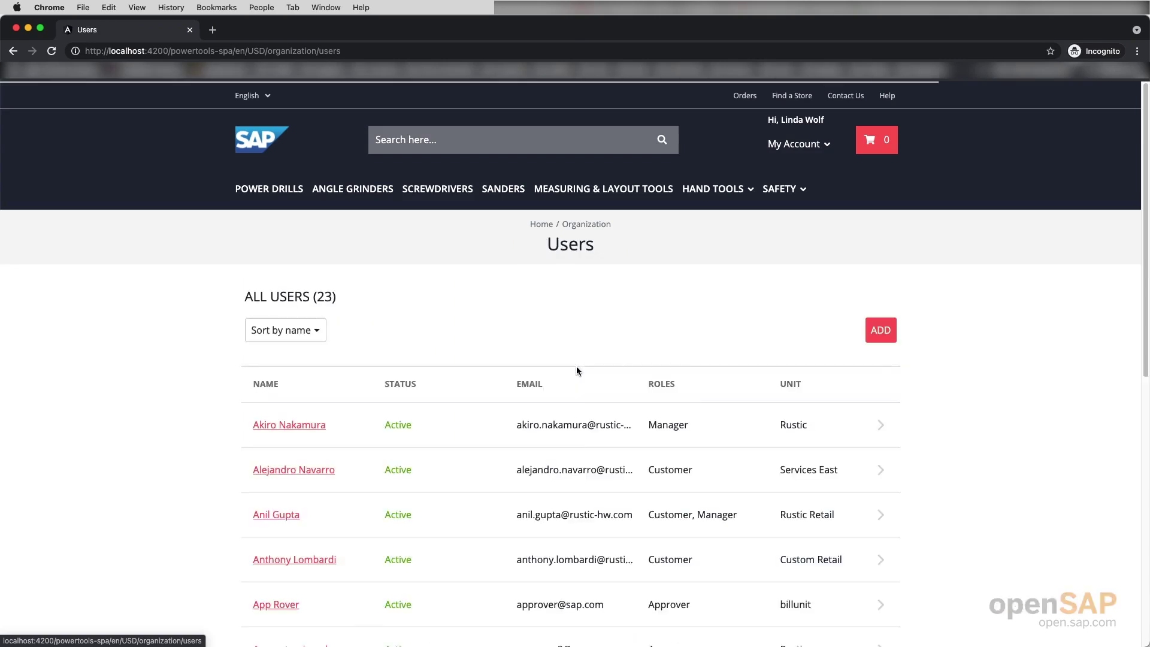
pyautogui.scroll(-5, 606, 468)
pyautogui.click(804, 539)
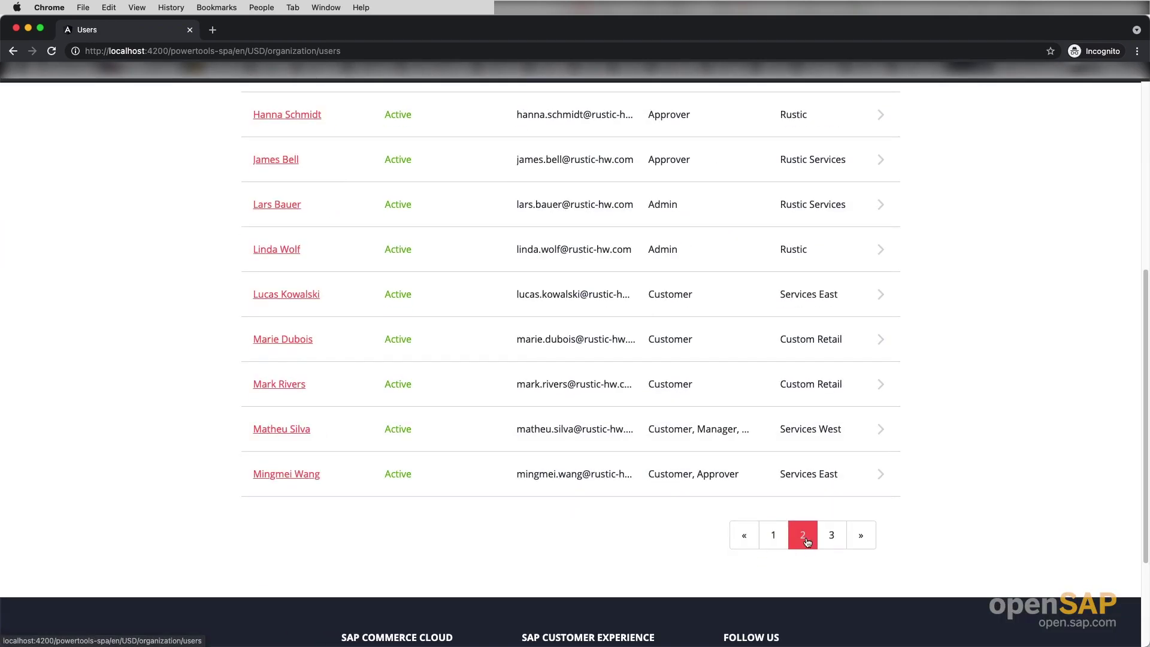
pyautogui.click(303, 386)
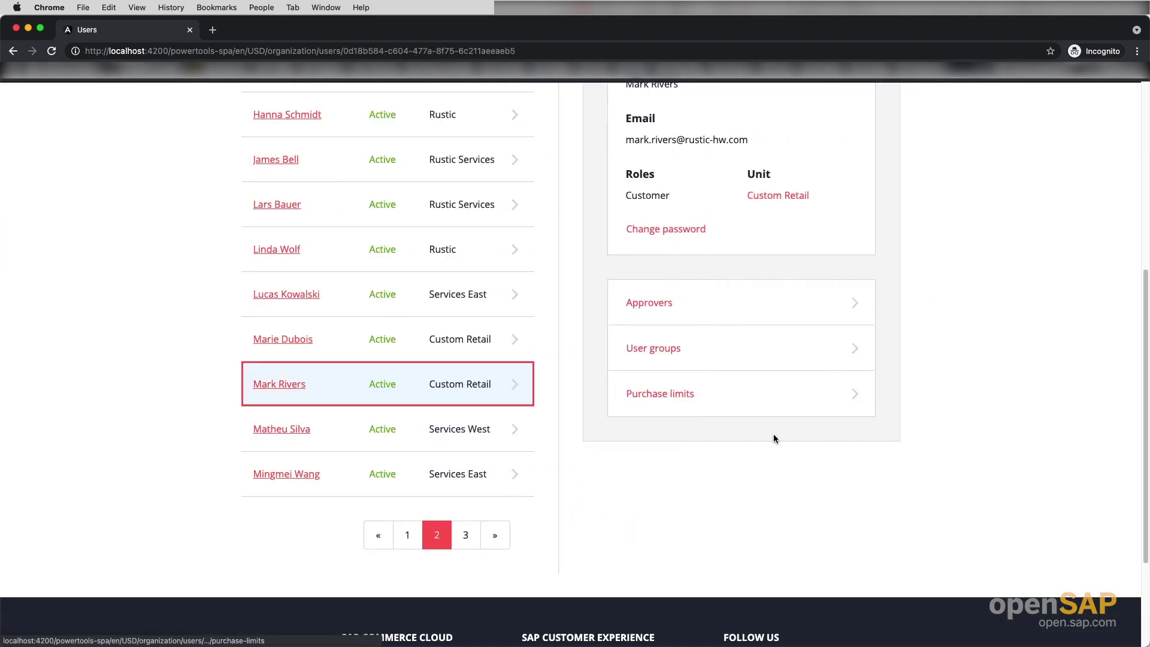
pyautogui.click(732, 401)
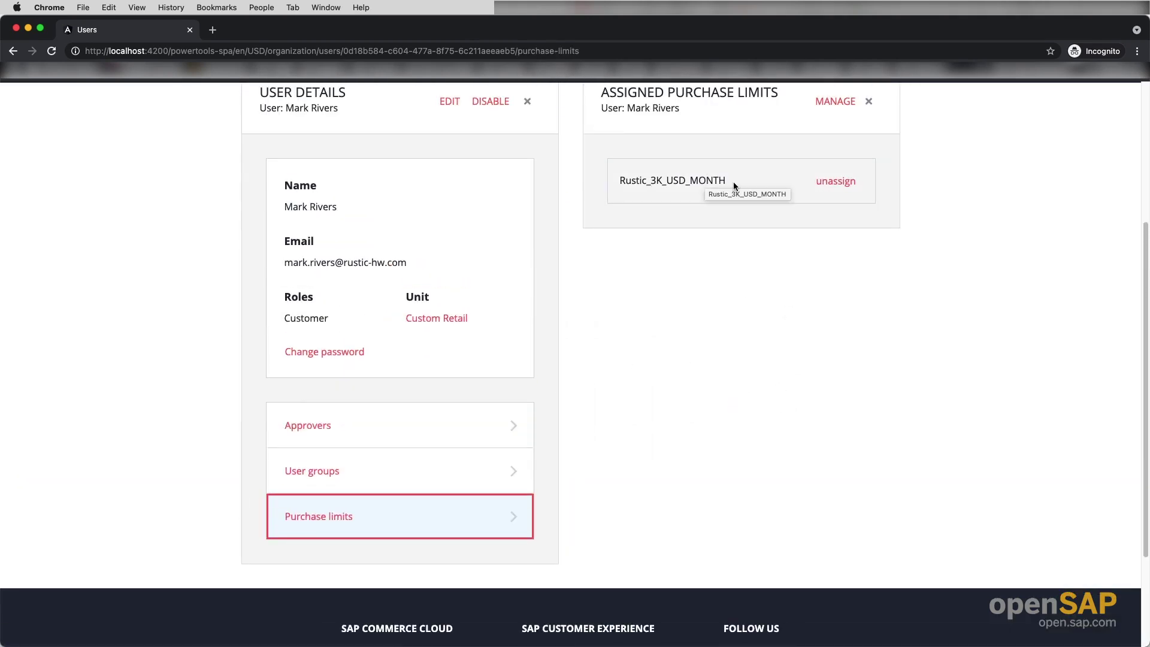
pyautogui.moveTo(725, 180); pyautogui.dragTo(617, 181)
pyautogui.scroll(2, 654, 329)
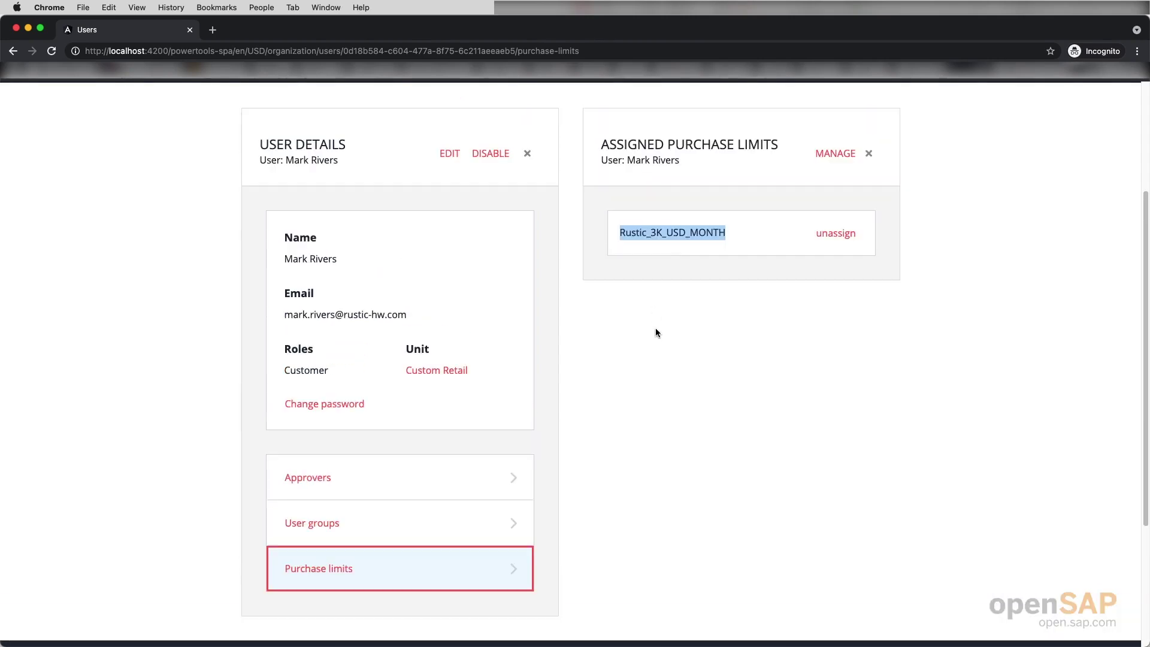
pyautogui.scroll(5, 659, 264)
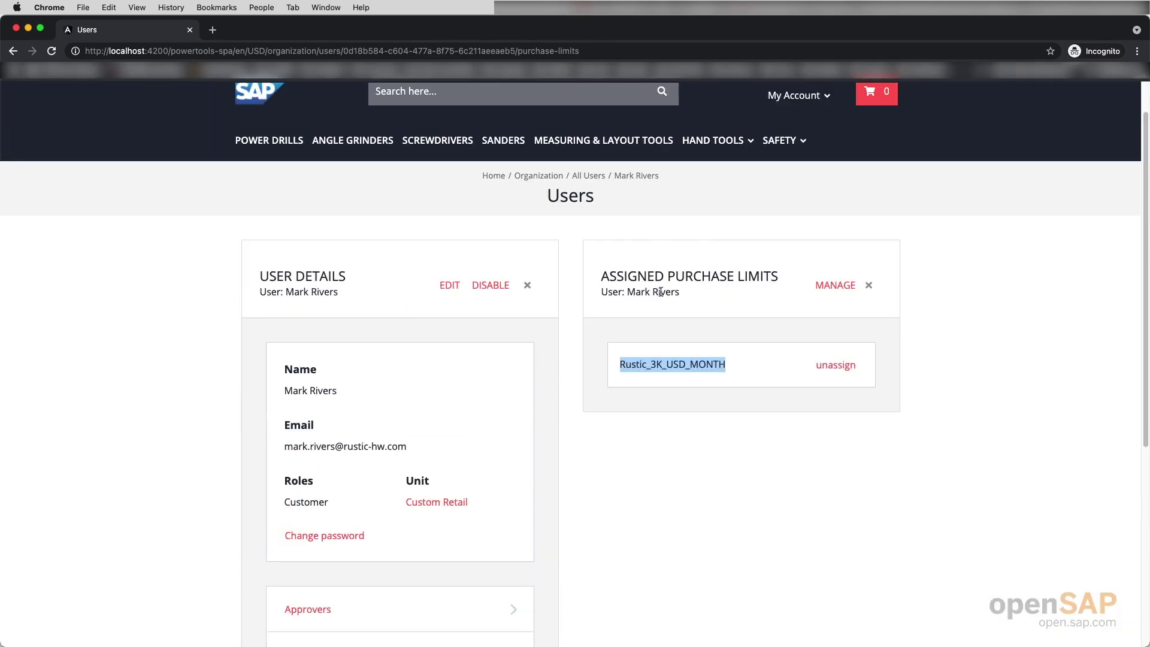
pyautogui.click(541, 176)
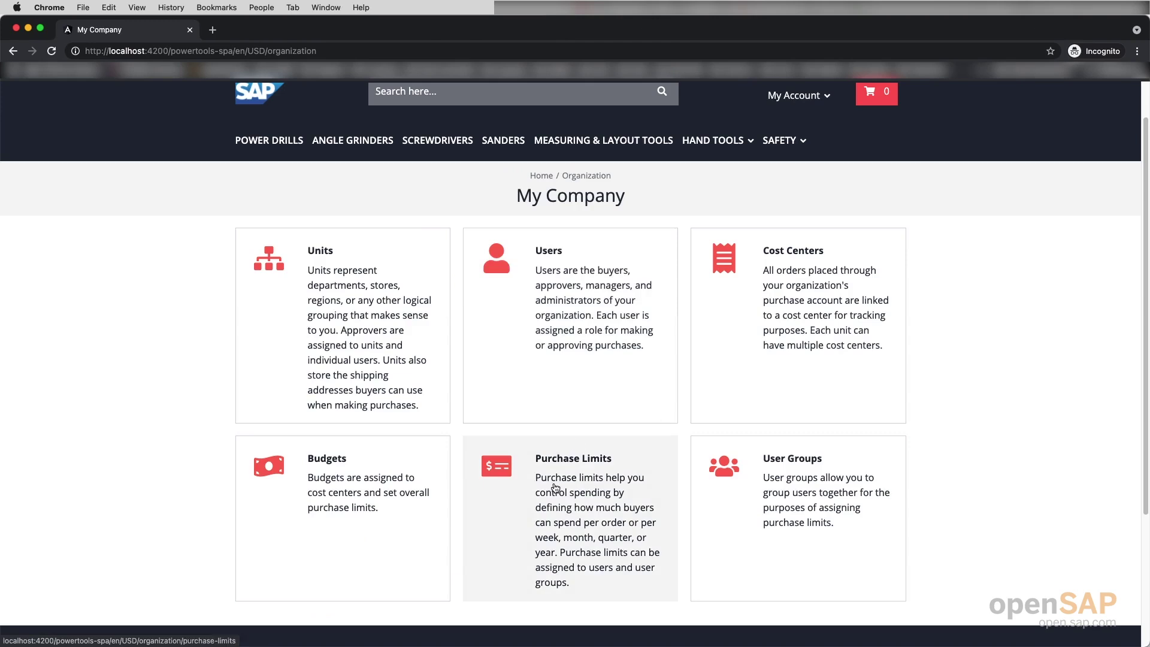
# Inspect the Rustic_3K_USD_MONTH limit (3000 $ per month) in the Purchase Limits list, then return to My Company.
pyautogui.click(555, 489)
pyautogui.scroll(-5, 476, 413)
pyautogui.scroll(-1, 479, 425)
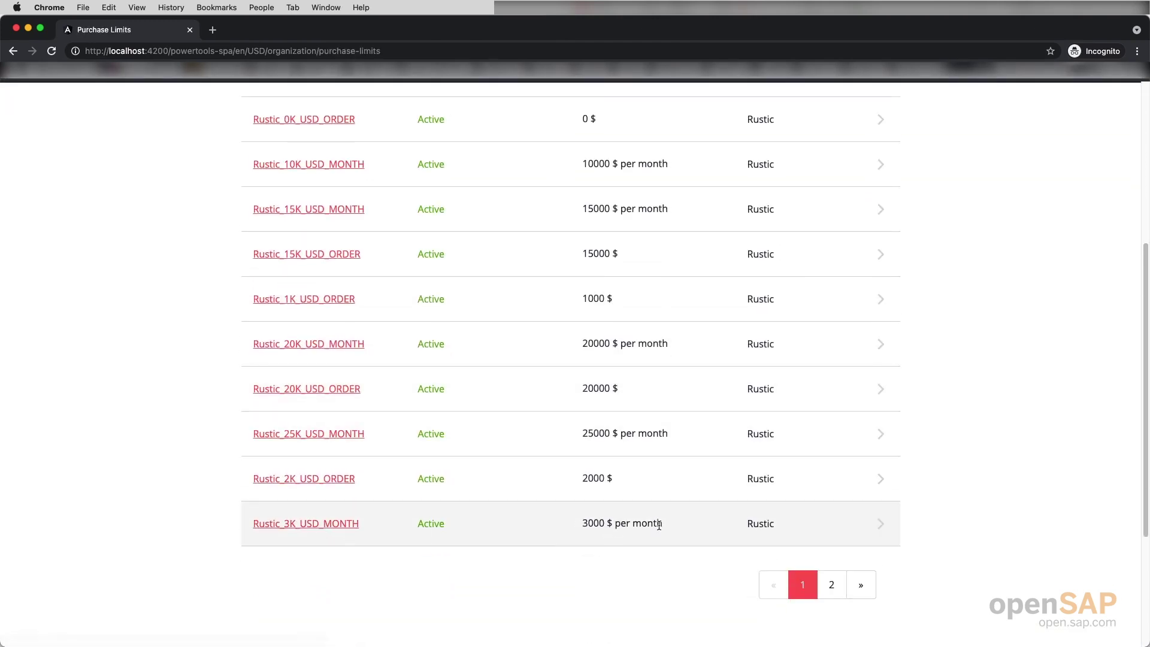
pyautogui.moveTo(660, 524); pyautogui.dragTo(585, 524)
pyautogui.scroll(6, 440, 405)
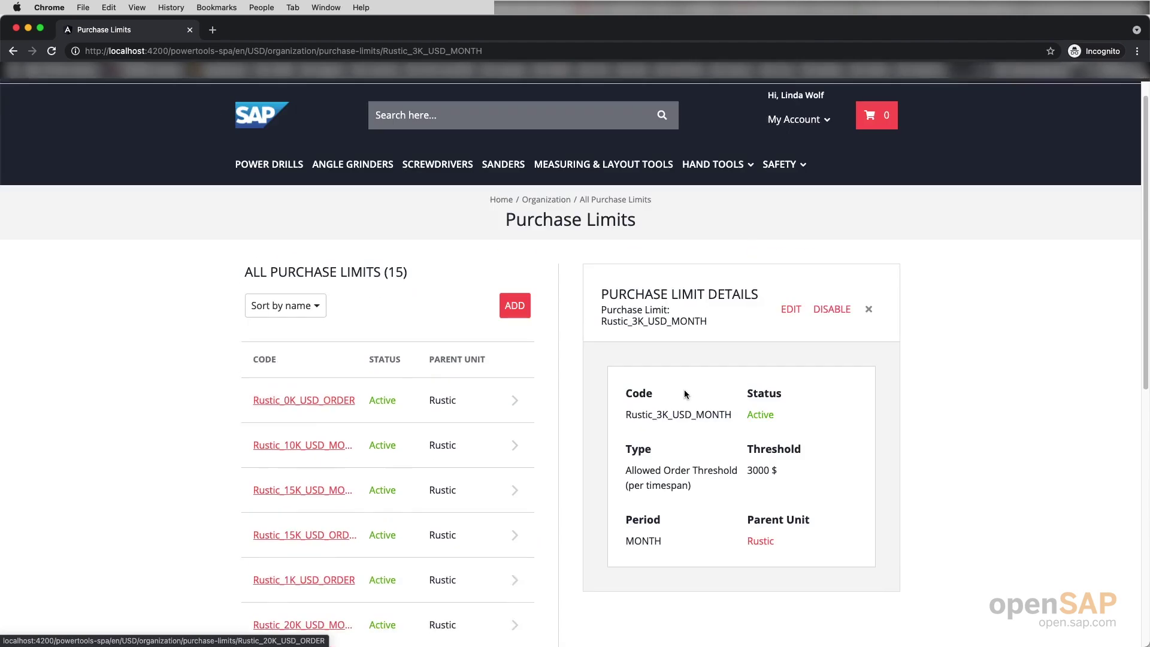
pyautogui.click(543, 209)
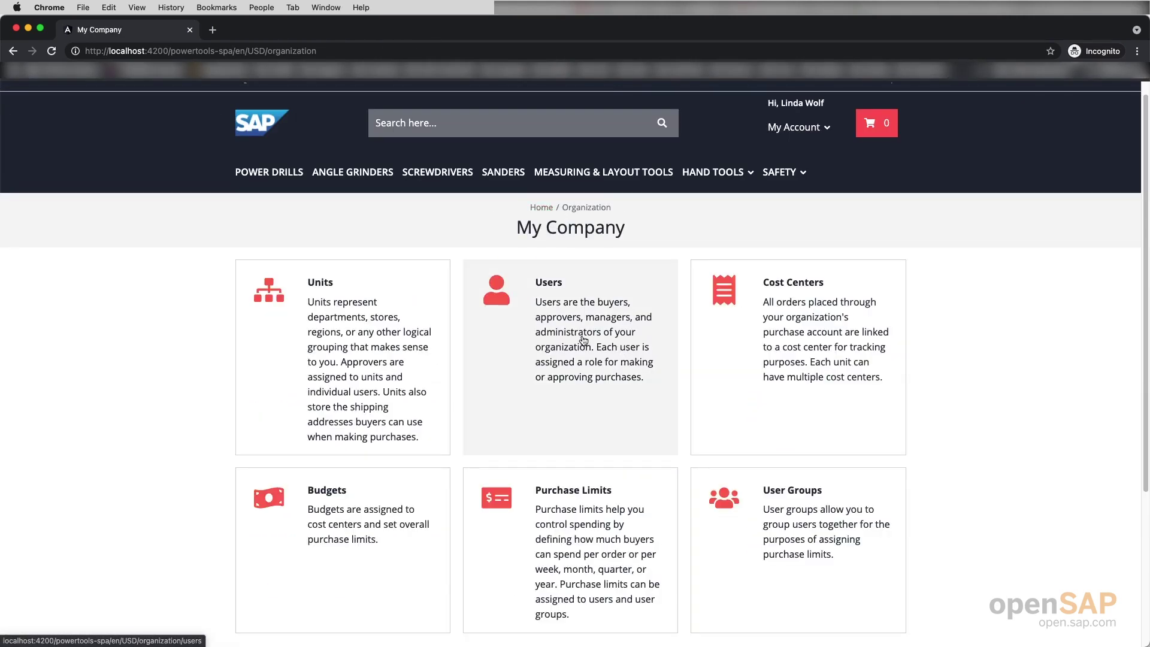
pyautogui.click(583, 347)
pyautogui.scroll(-6, 584, 346)
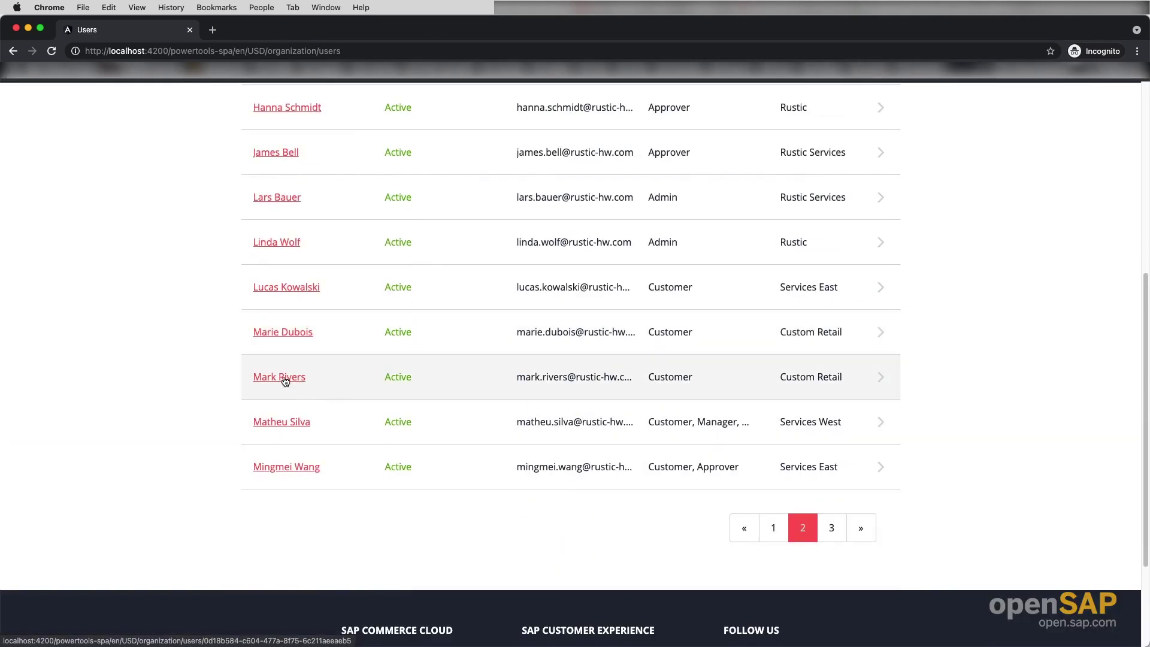
pyautogui.click(282, 377)
pyautogui.click(708, 316)
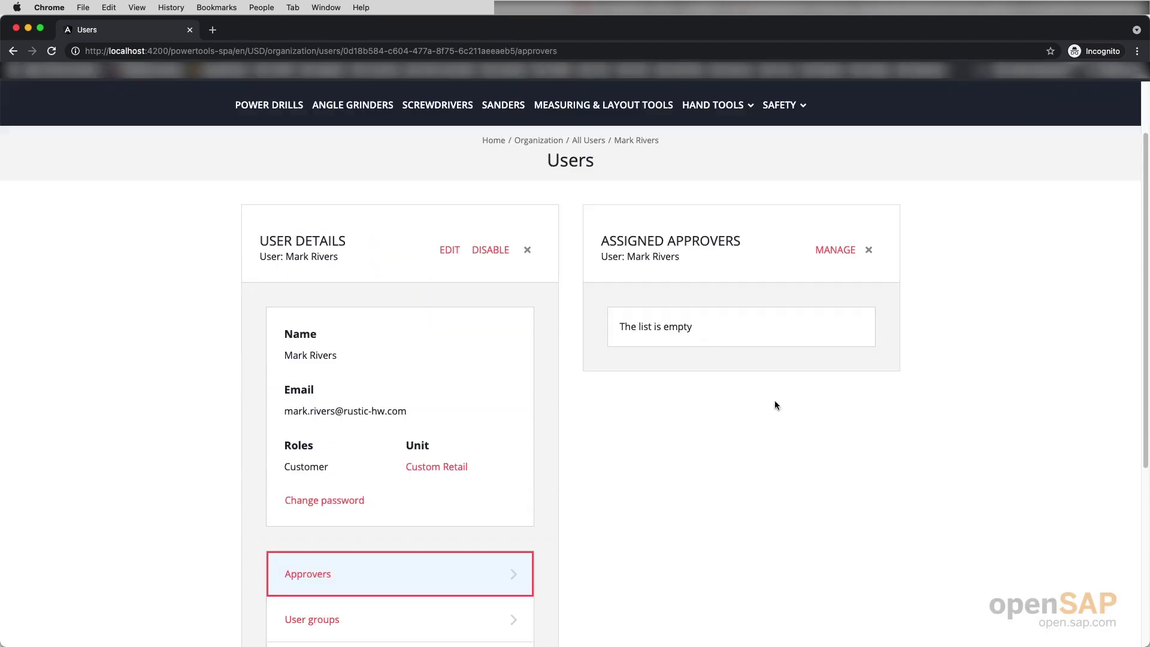
pyautogui.scroll(-4, 703, 434)
pyautogui.scroll(5, 684, 400)
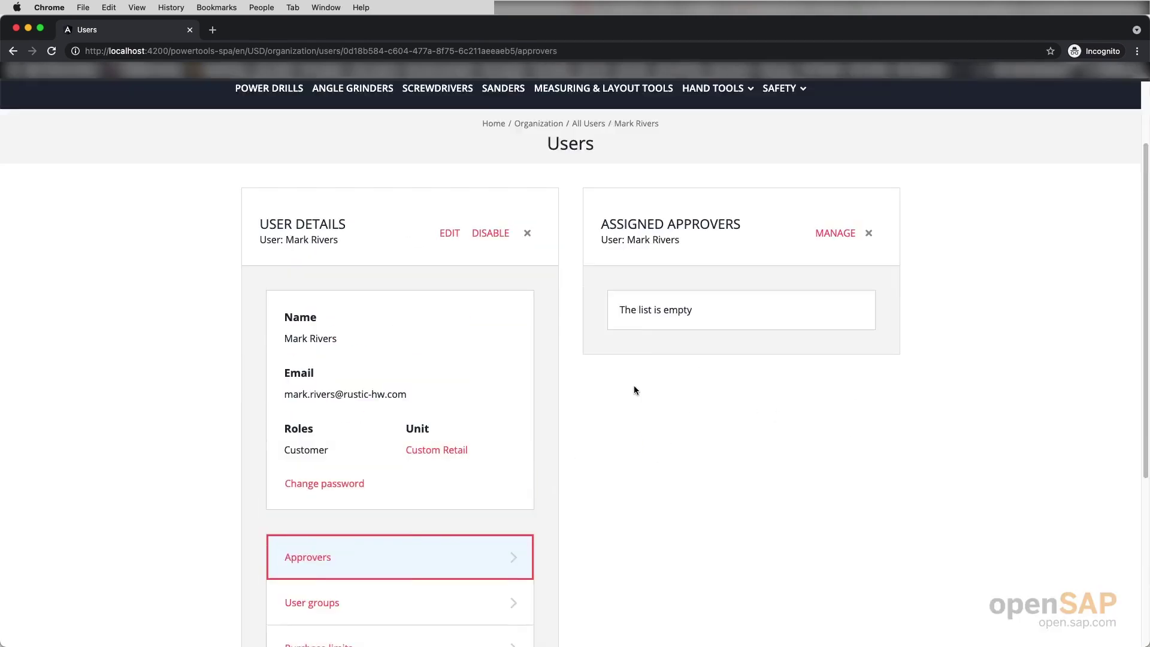
pyautogui.click(580, 227)
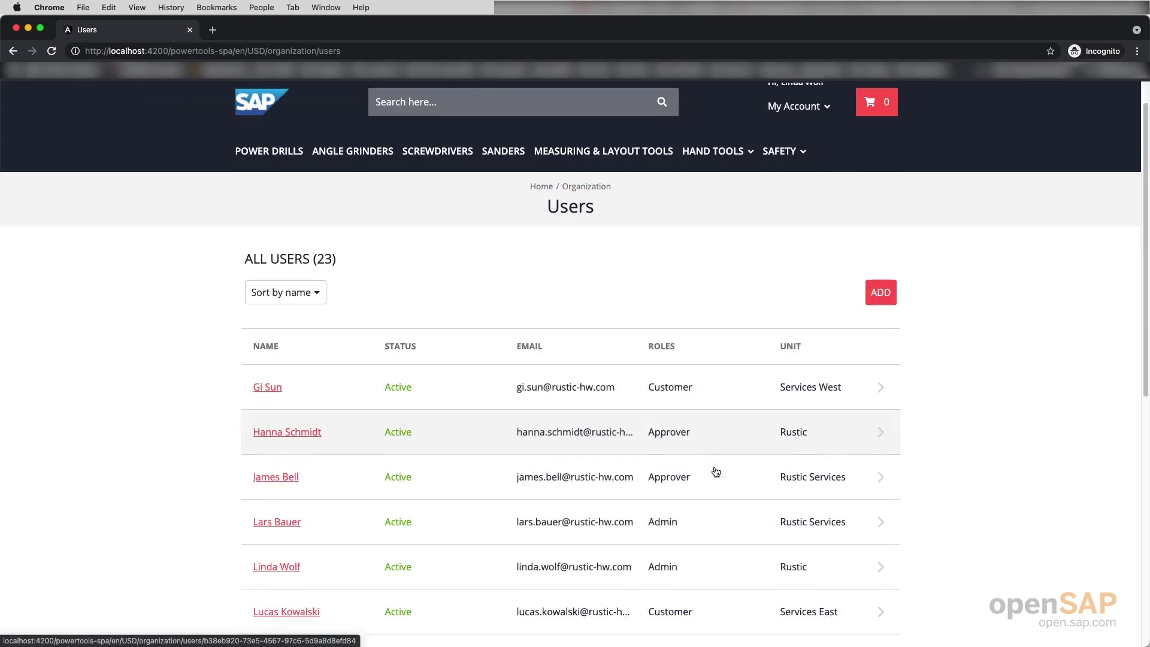
pyautogui.scroll(-5, 713, 469)
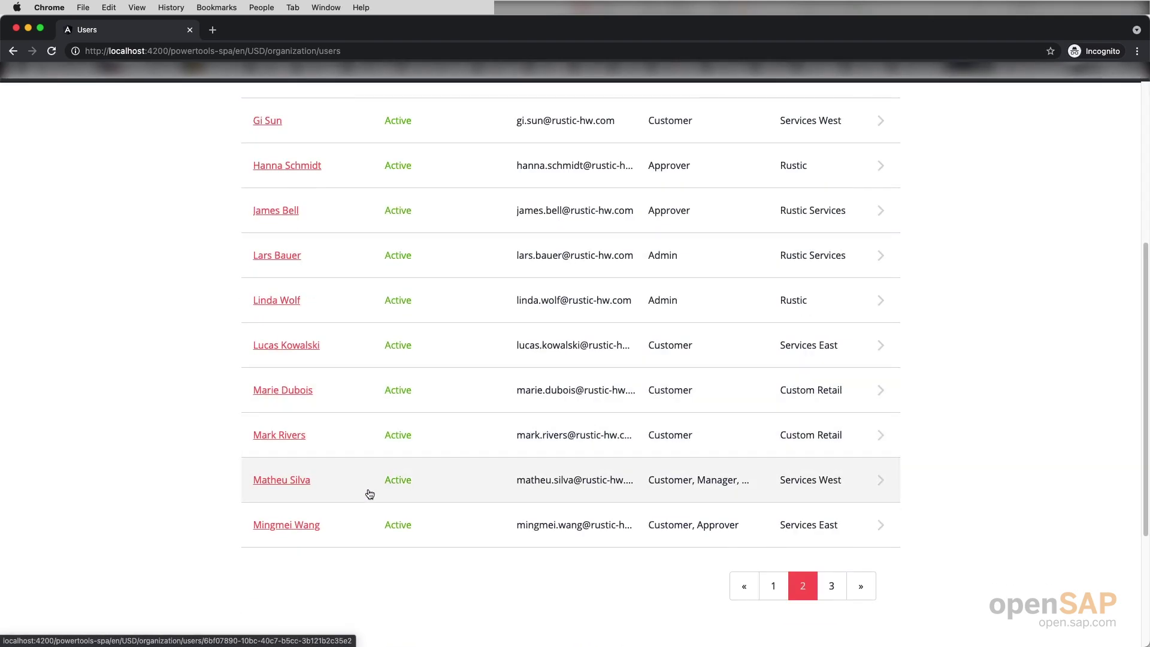
pyautogui.click(288, 436)
pyautogui.click(789, 248)
pyautogui.click(713, 350)
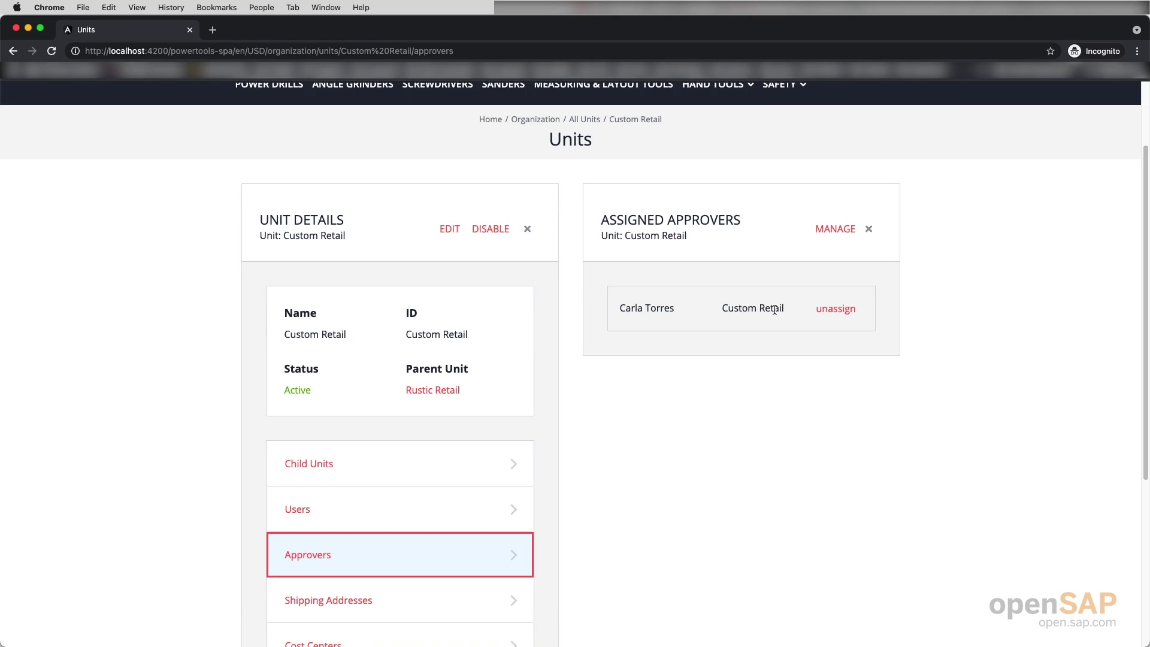
pyautogui.moveTo(785, 309); pyautogui.dragTo(723, 310)
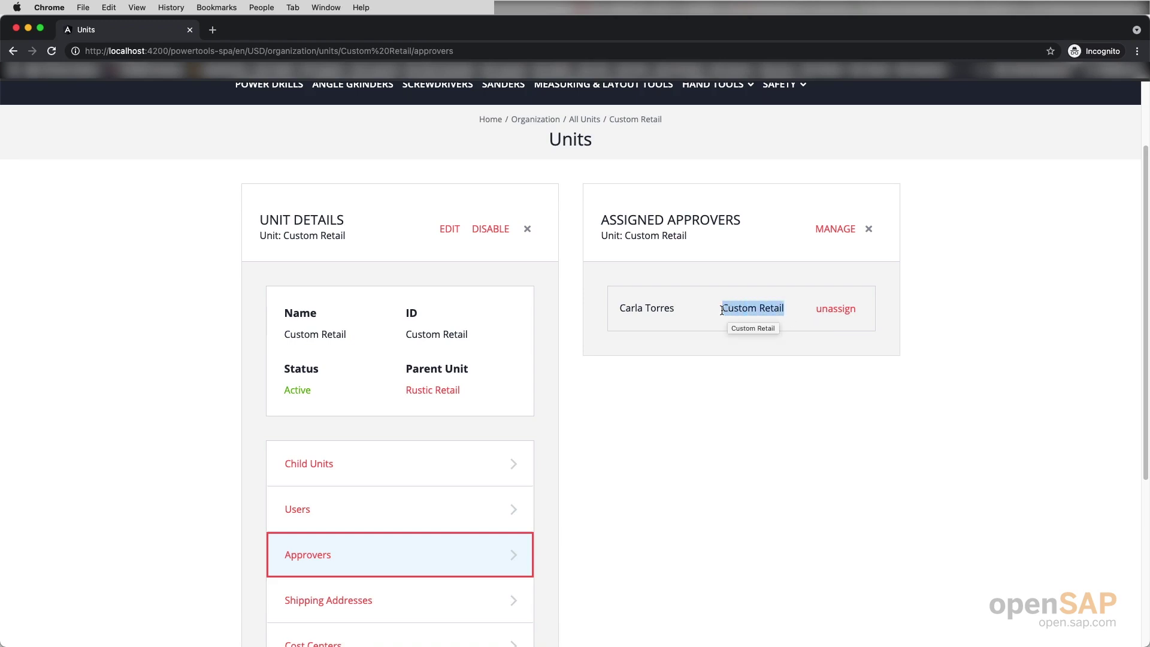
pyautogui.moveTo(677, 308); pyautogui.dragTo(618, 307)
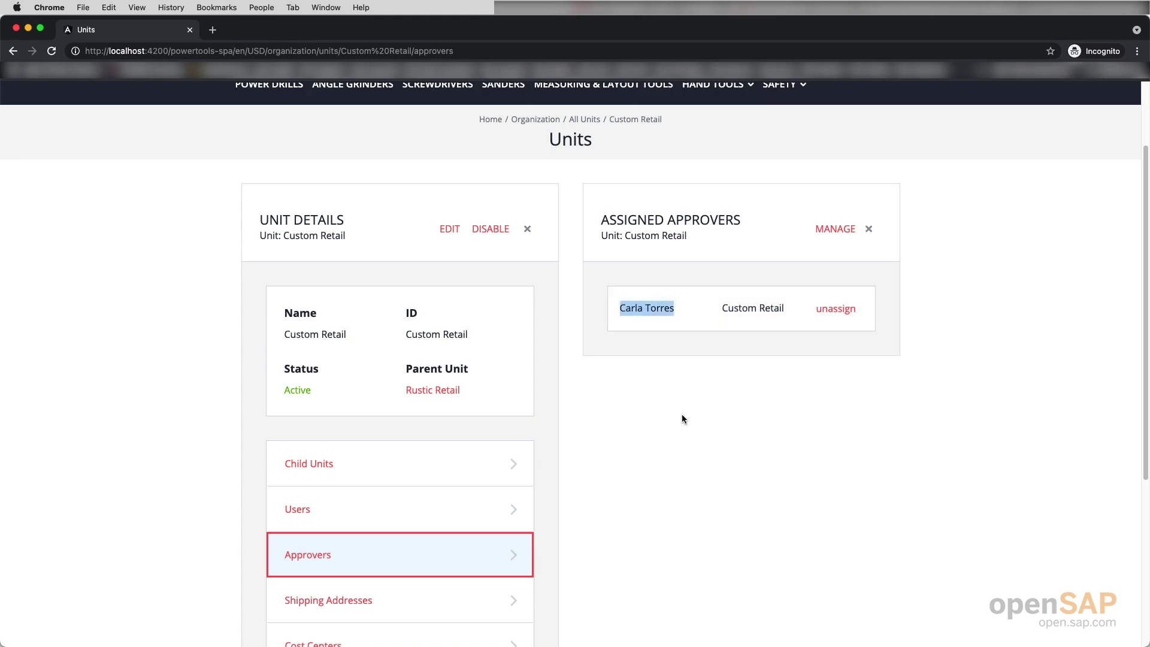
pyautogui.scroll(2, 687, 463)
pyautogui.click(542, 164)
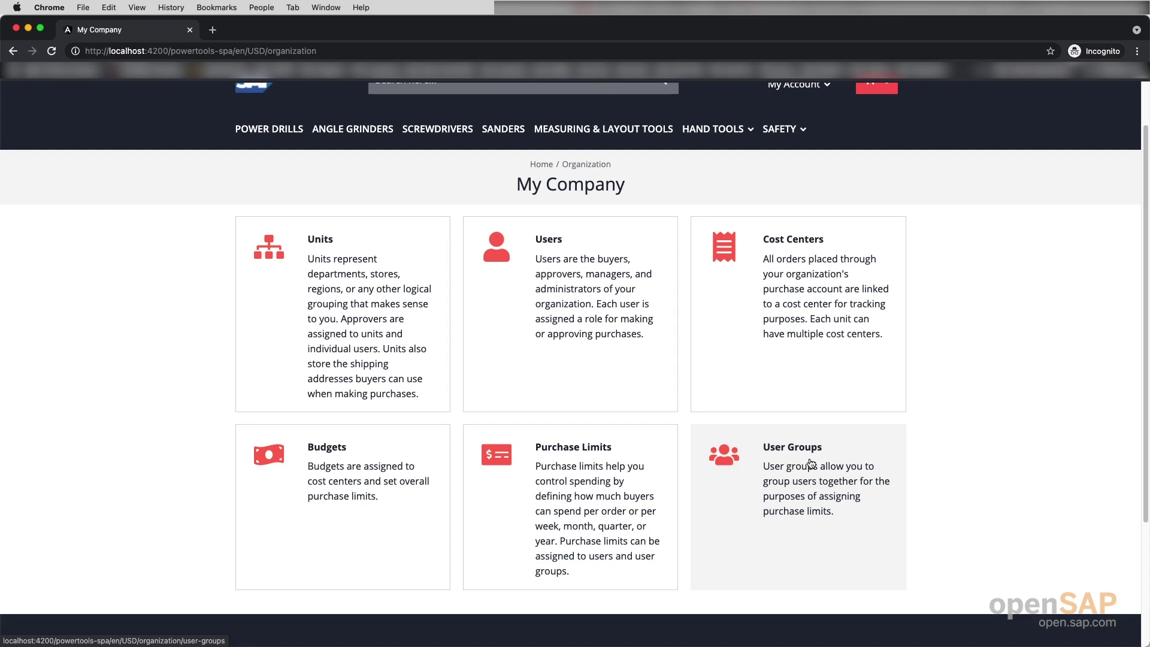
# Review the Custom Retail customer's user group memberships, then return to the My Company overview.
pyautogui.click(549, 284)
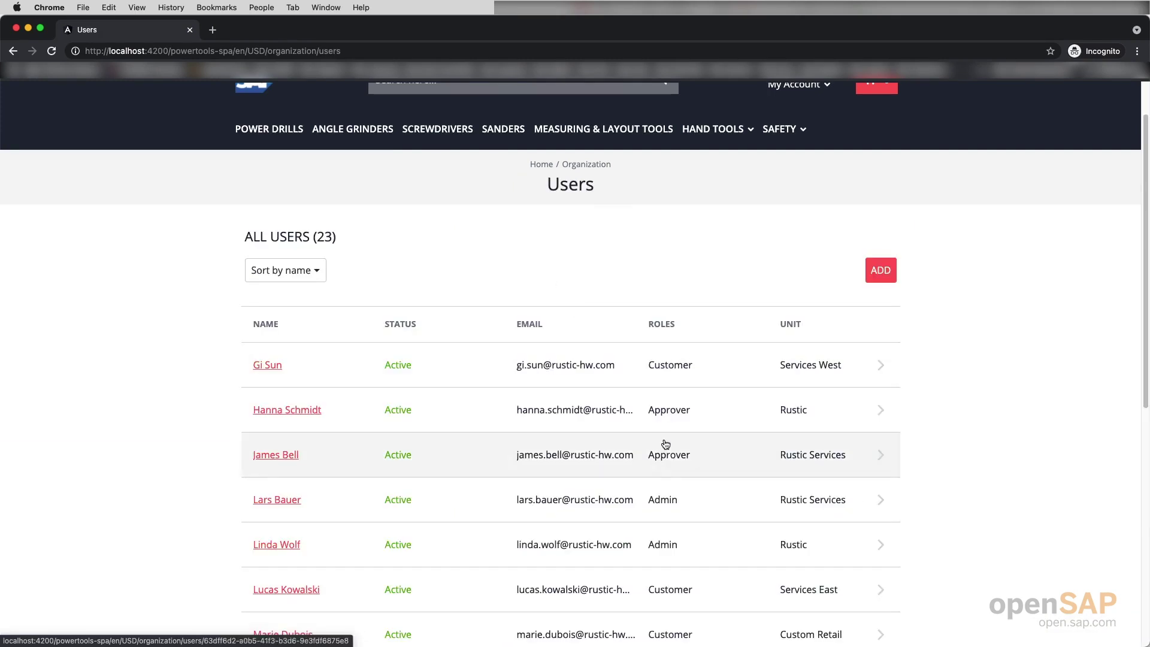
pyautogui.scroll(-5, 664, 443)
pyautogui.scroll(-1, 663, 444)
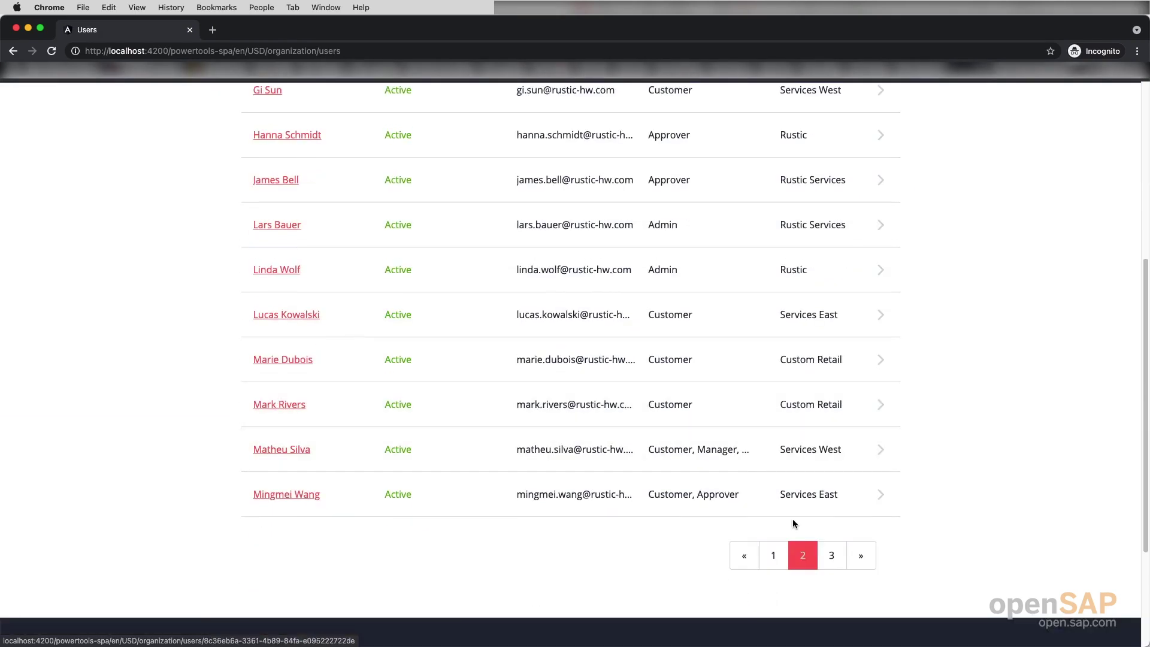
pyautogui.click(278, 405)
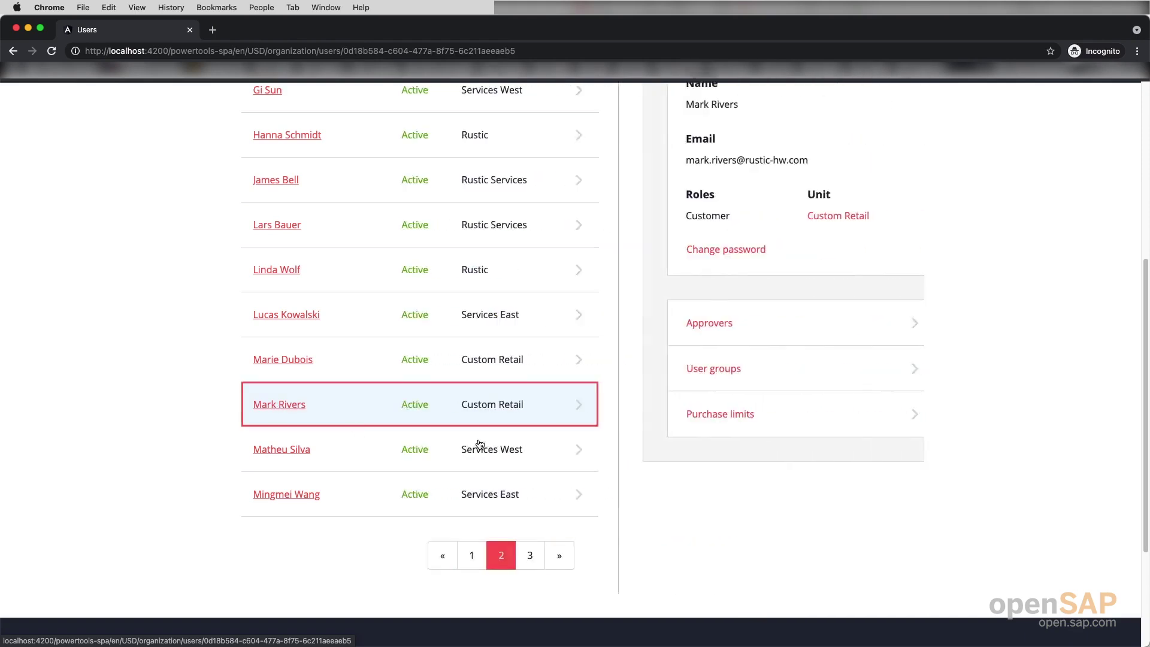
pyautogui.click(714, 371)
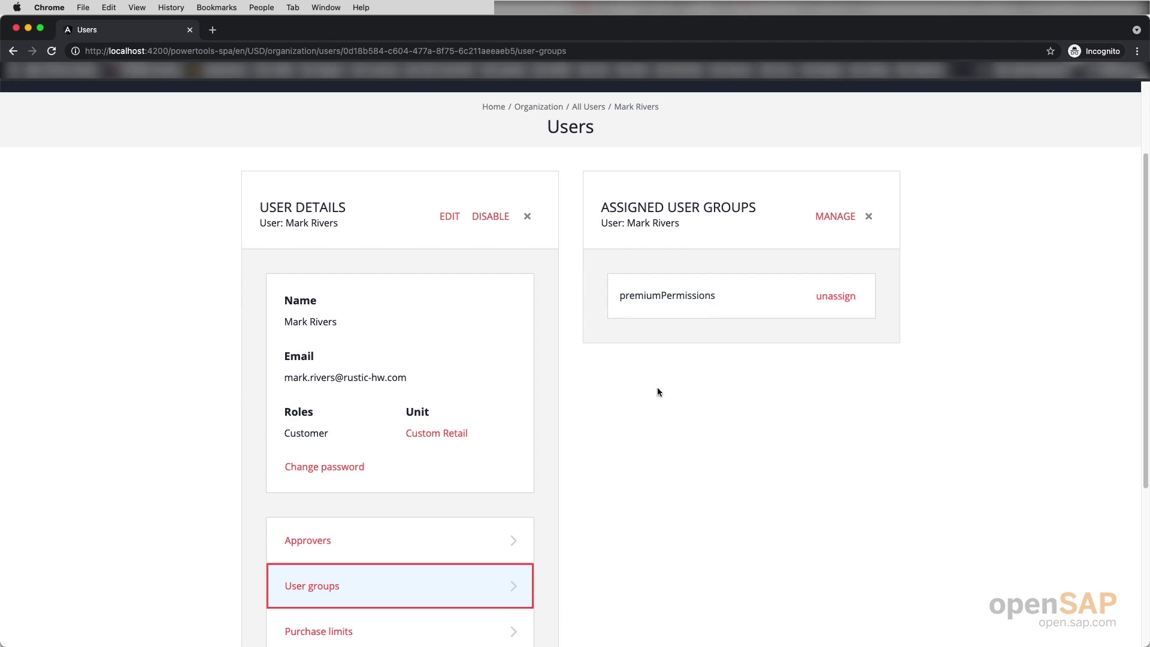
pyautogui.scroll(2, 672, 325)
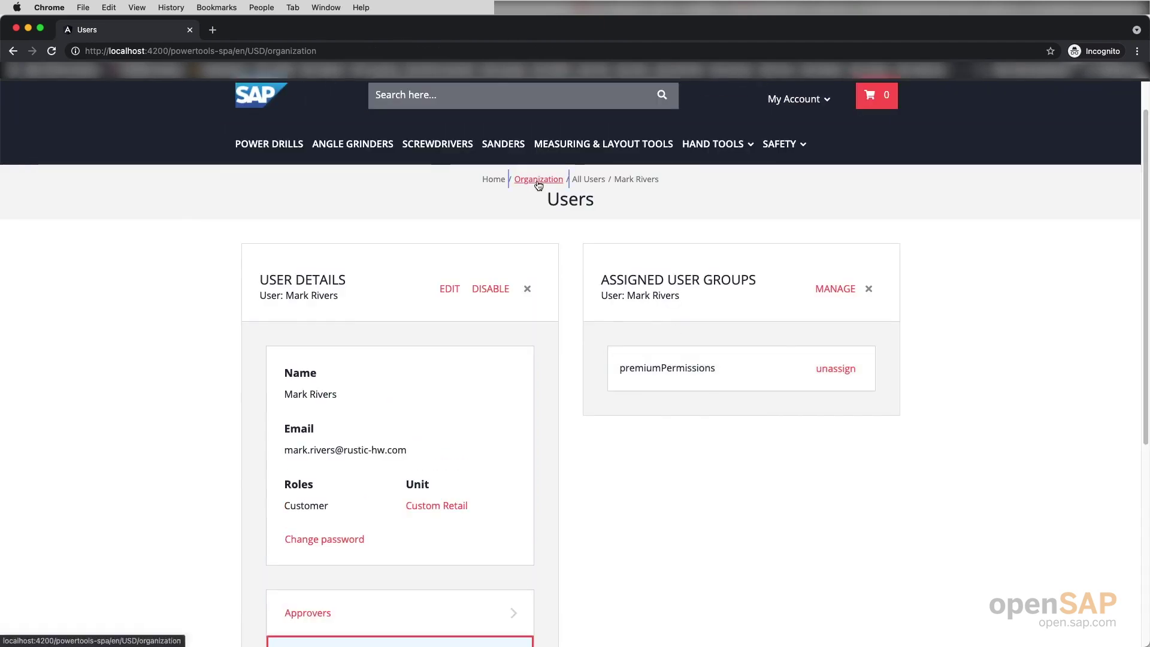
pyautogui.click(539, 180)
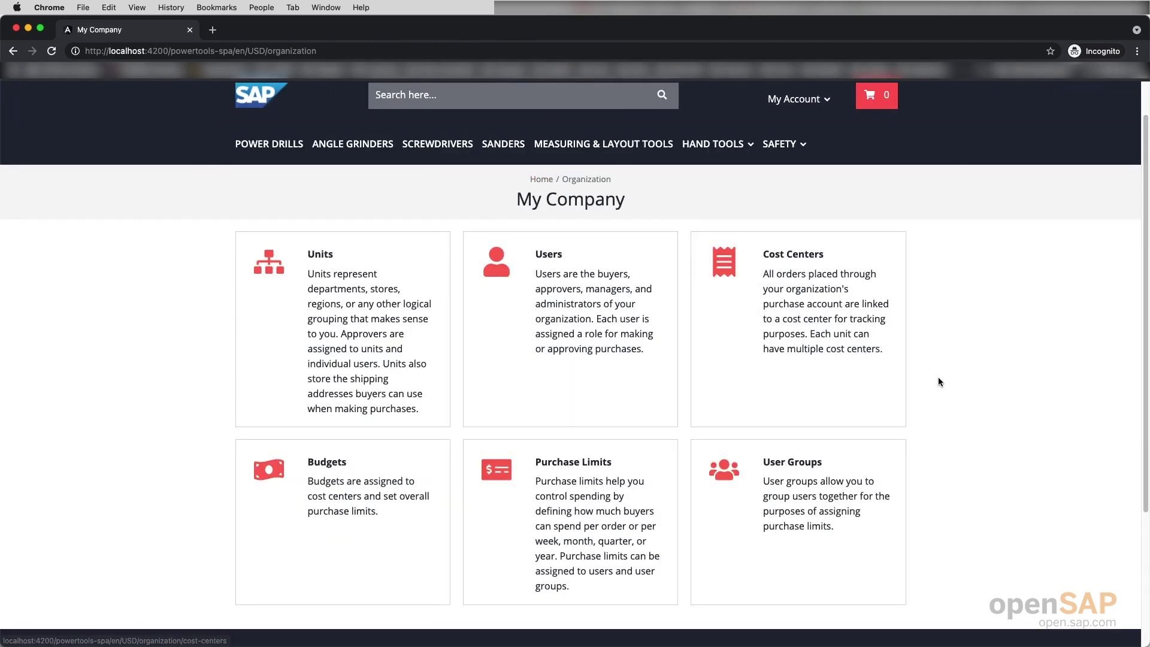
# Open the Premium Permissions group (unit Rustic) from the User Groups list.
pyautogui.scroll(-3, 949, 377)
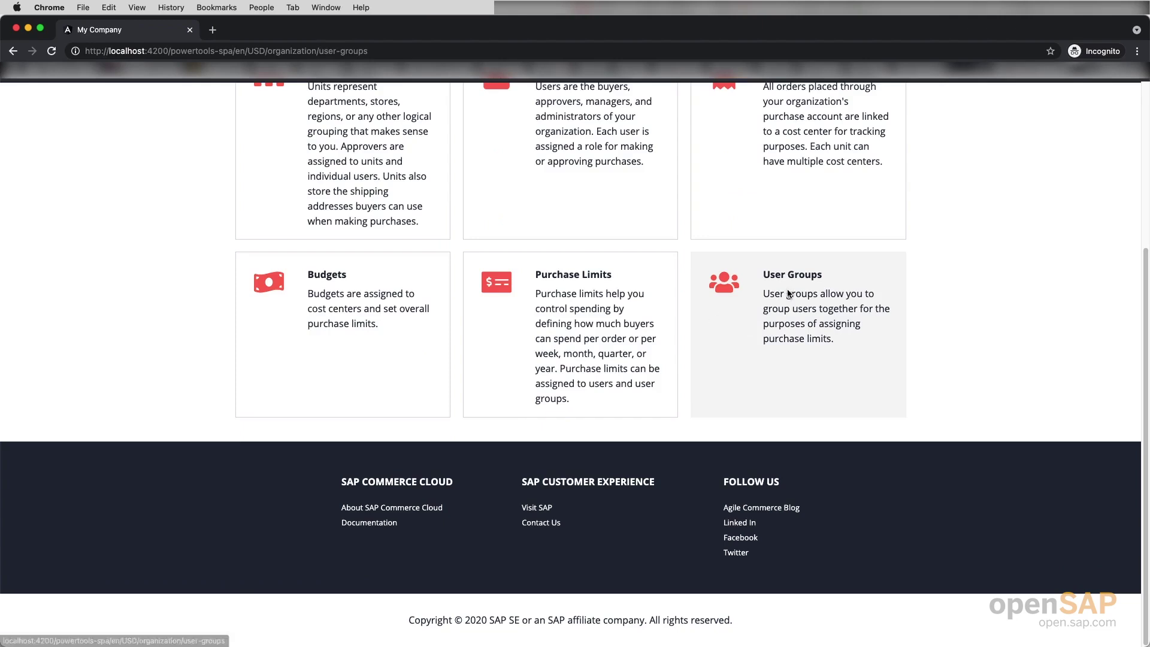
pyautogui.click(771, 296)
pyautogui.click(326, 302)
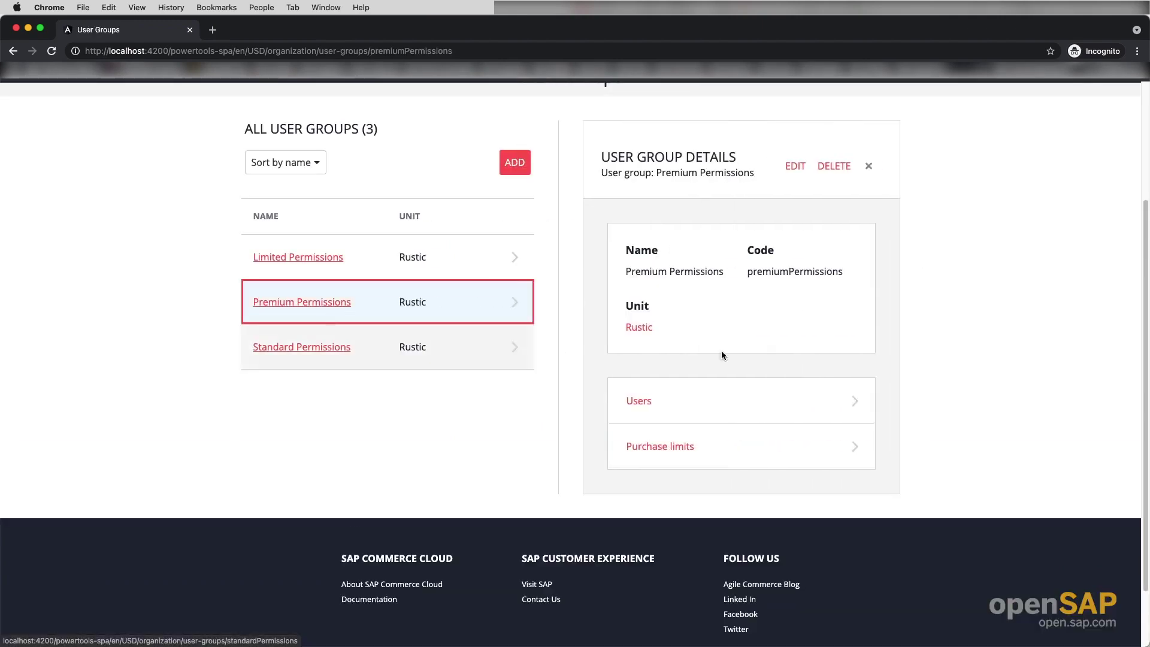
# Show Premium Permissions' purchase limits after a reload, marking Rustic_25K_USD_MONTH and Rustic_7K_USD_ORDER.
pyautogui.scroll(-1, 922, 394)
pyautogui.click(752, 407)
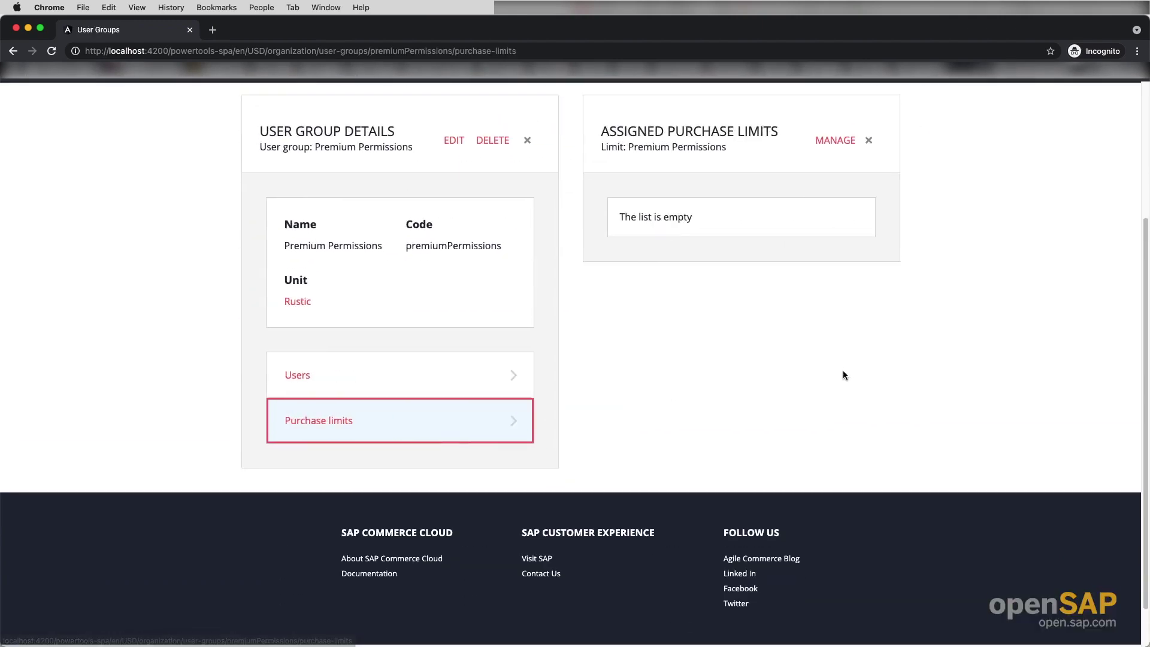
pyautogui.press('super+r')
pyautogui.scroll(-3, 886, 390)
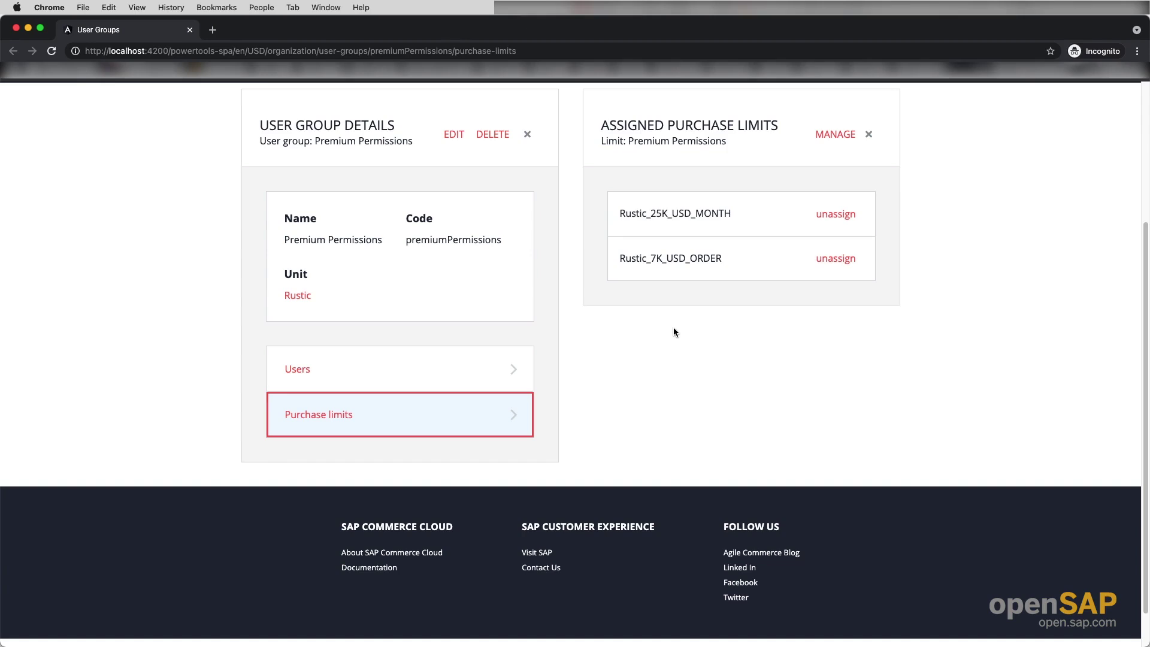
pyautogui.moveTo(651, 215); pyautogui.dragTo(735, 216)
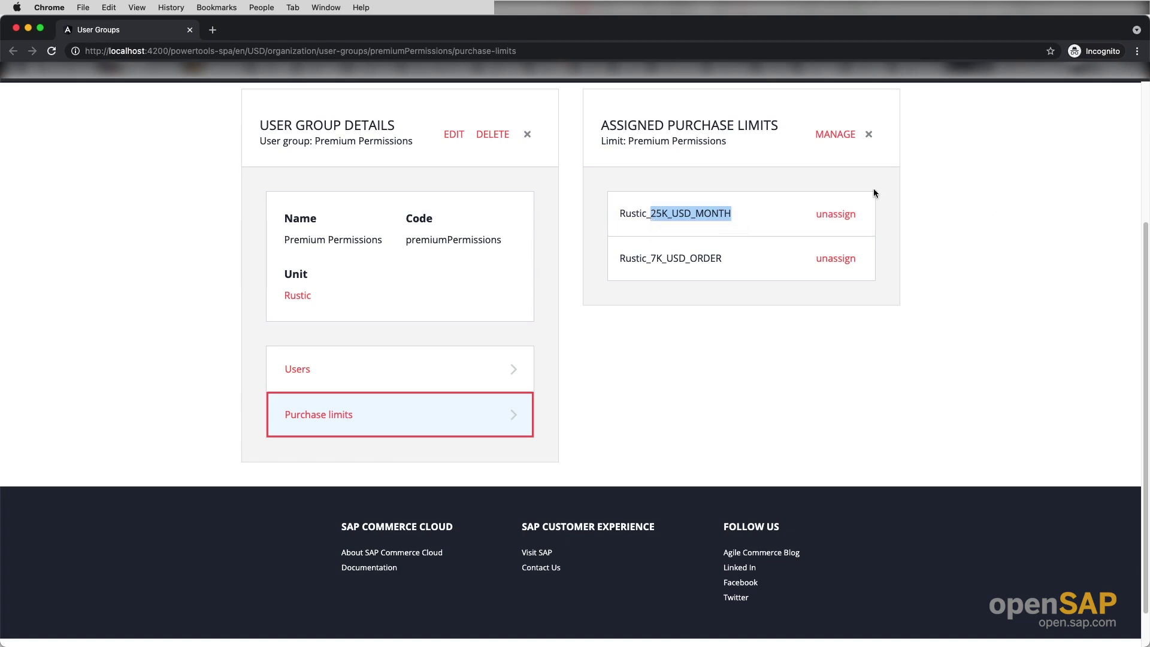
pyautogui.click(651, 214)
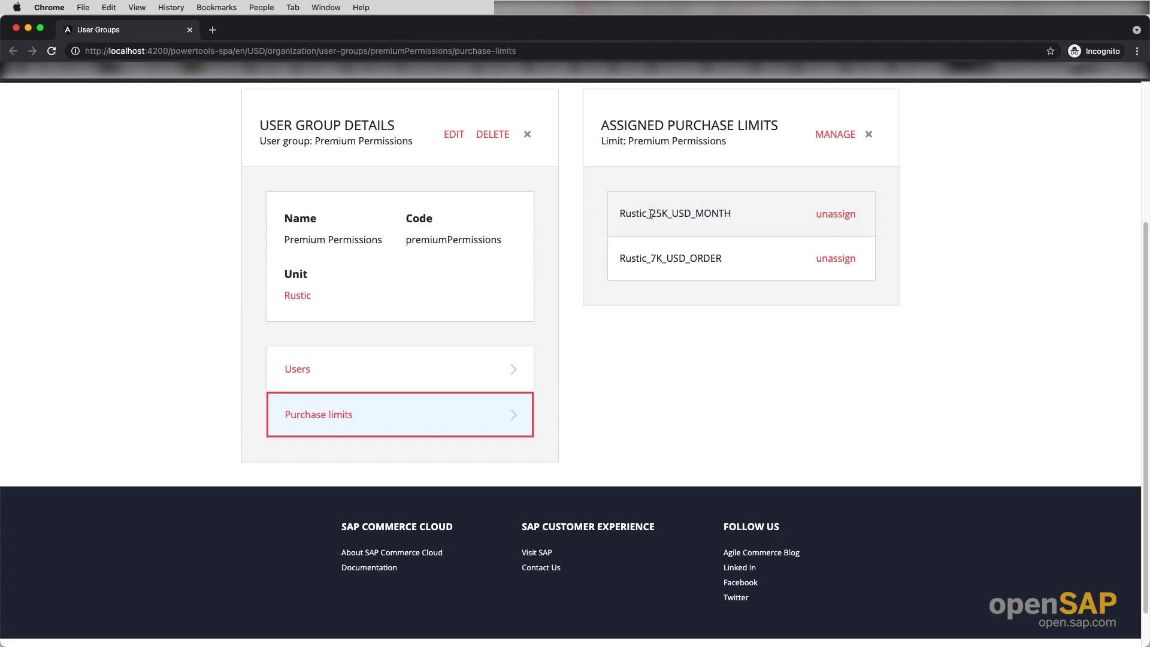
pyautogui.moveTo(651, 214); pyautogui.dragTo(745, 218)
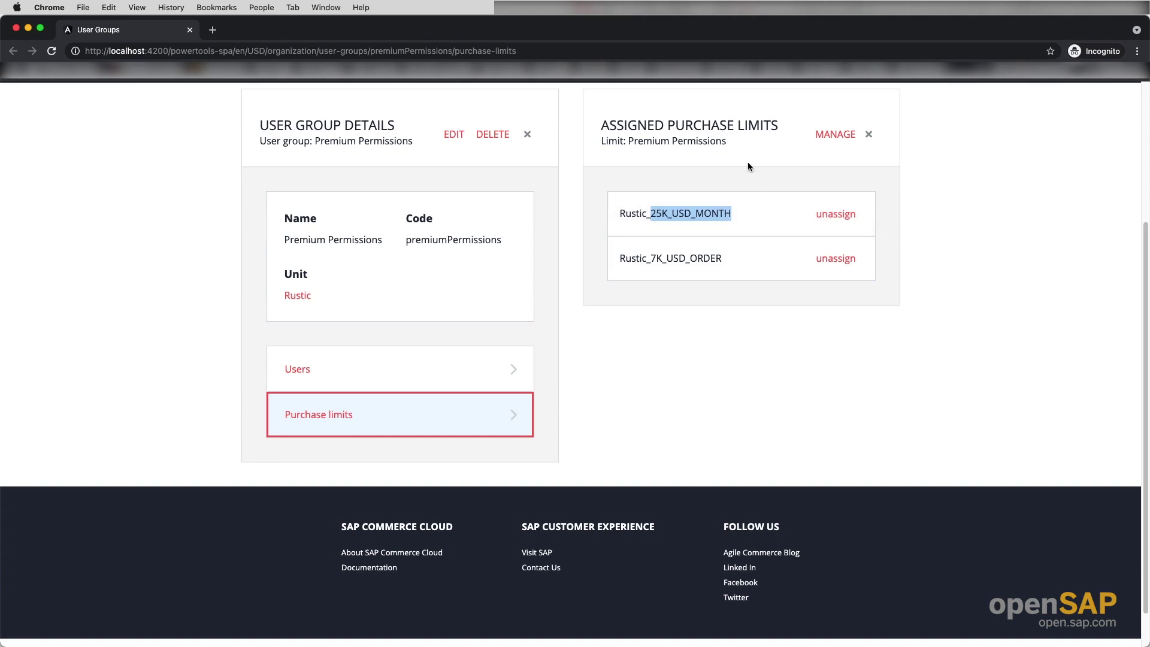
pyautogui.click(932, 244)
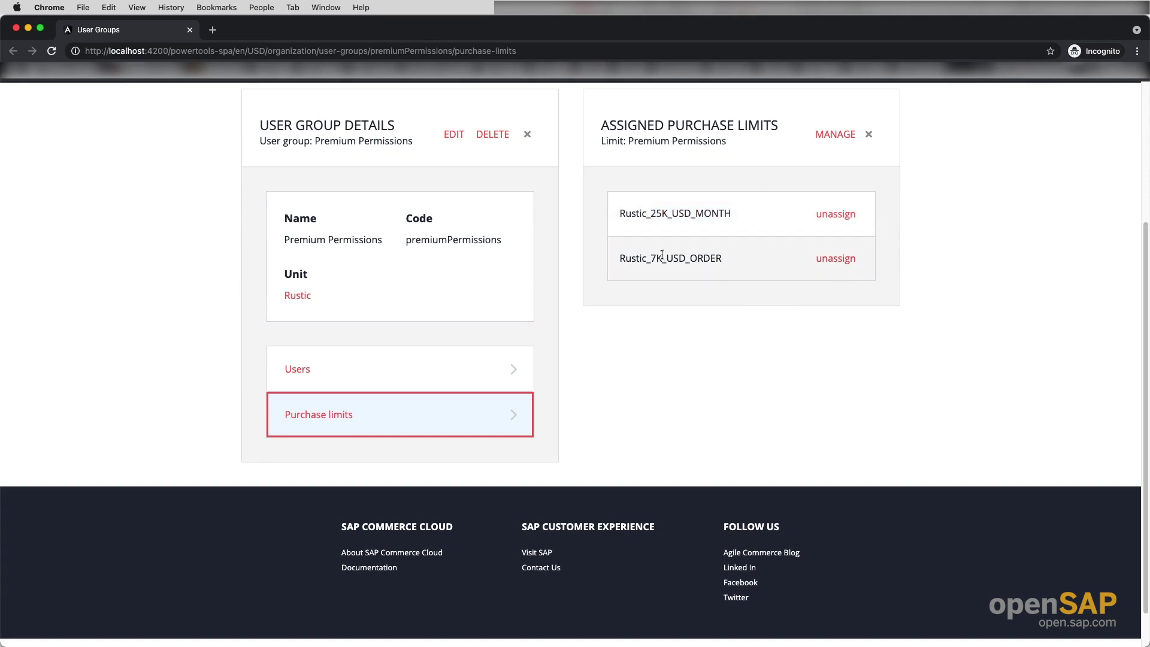
pyautogui.moveTo(650, 256); pyautogui.dragTo(737, 264)
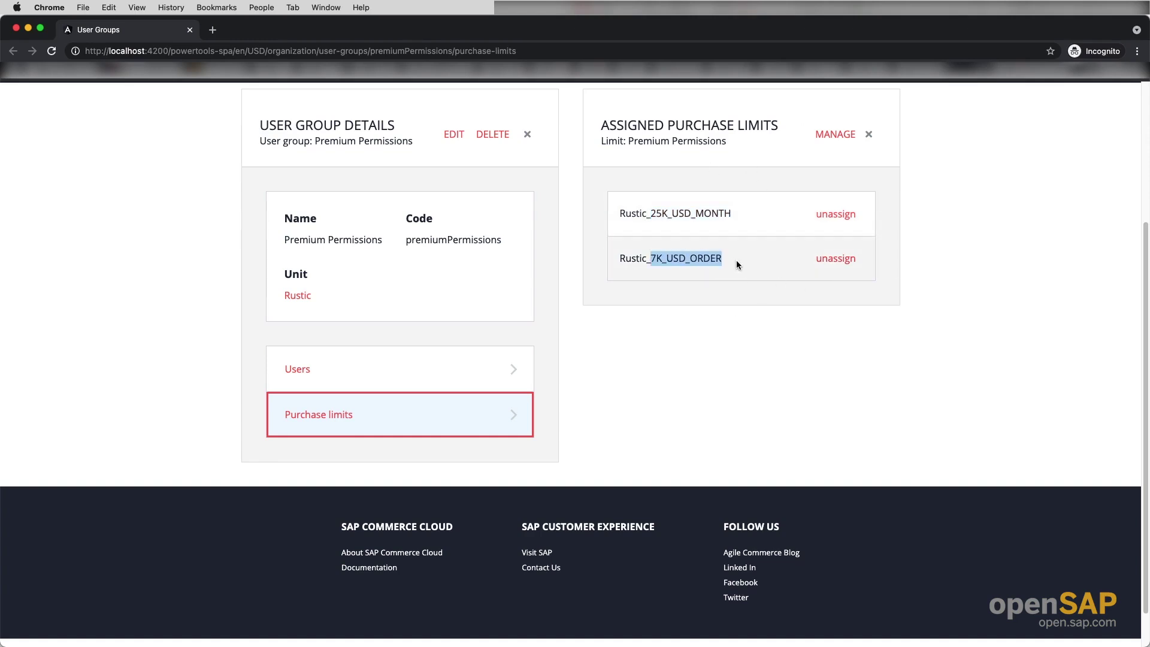
pyautogui.click(716, 363)
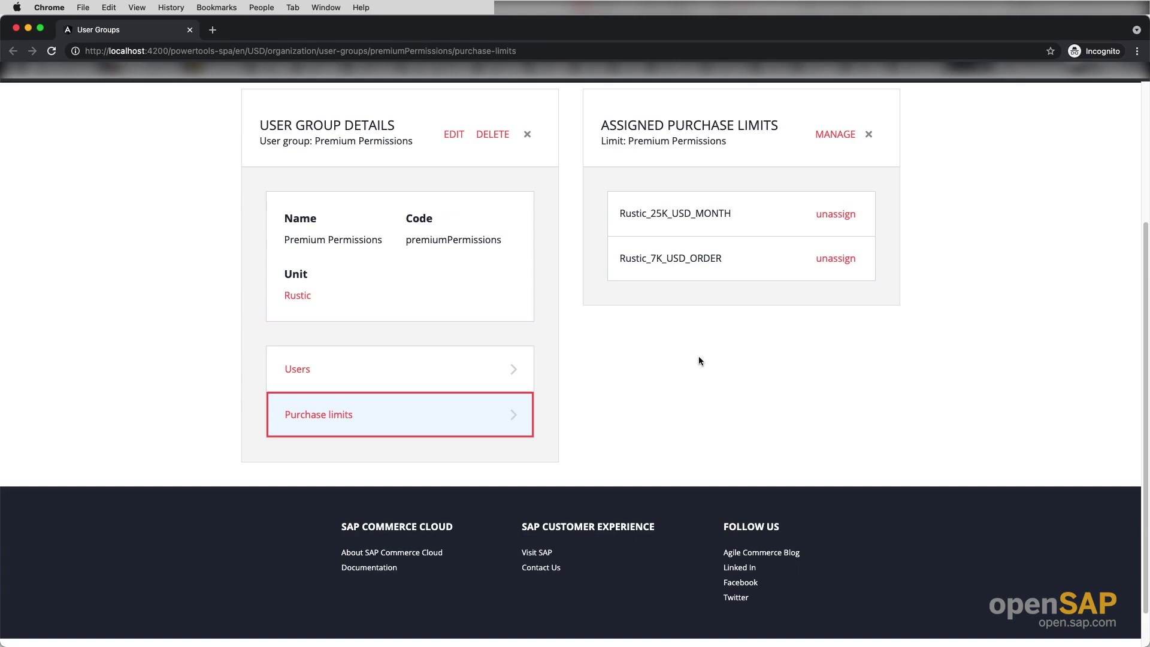
# Re-examine the 25K monthly limit's amount and period and the 7K per-order limit.
pyautogui.scroll(3, 698, 360)
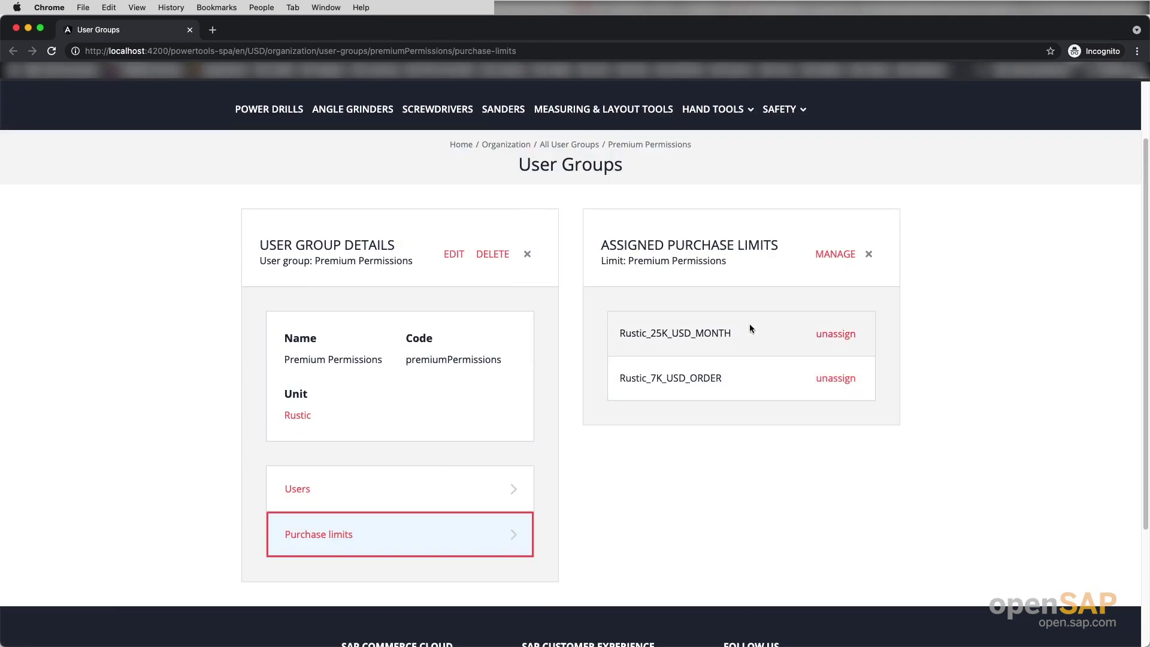
pyautogui.moveTo(650, 334); pyautogui.dragTo(661, 335)
pyautogui.click(961, 321)
pyautogui.moveTo(650, 334); pyautogui.dragTo(729, 337)
pyautogui.click(652, 332)
pyautogui.click(962, 305)
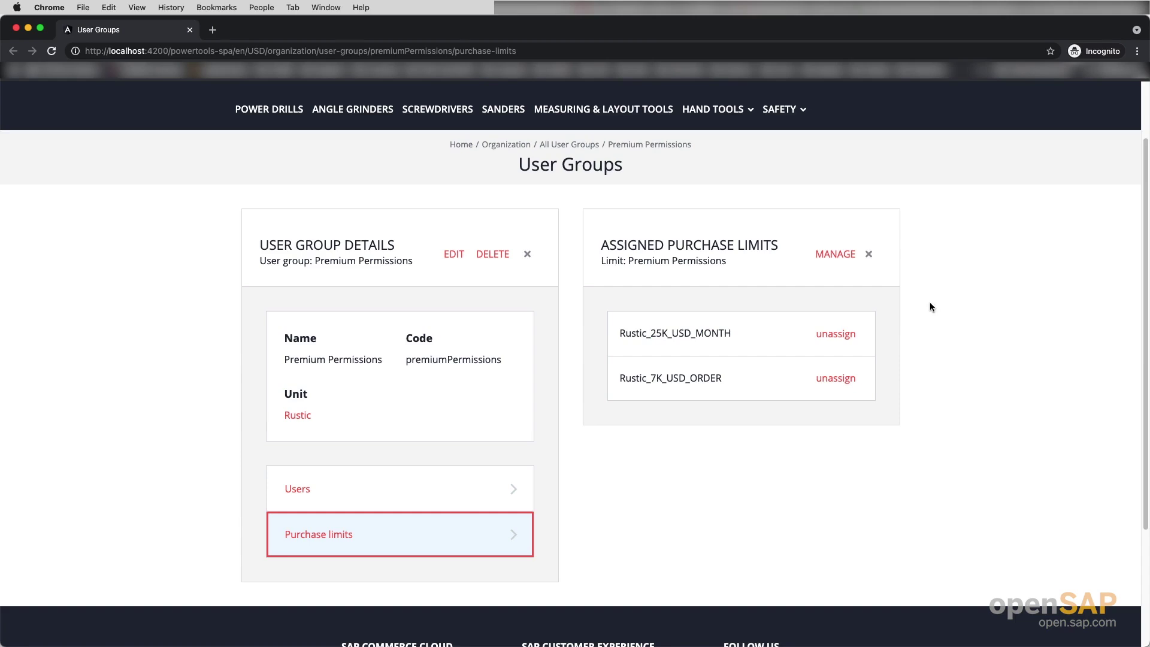
pyautogui.moveTo(644, 335); pyautogui.dragTo(751, 346)
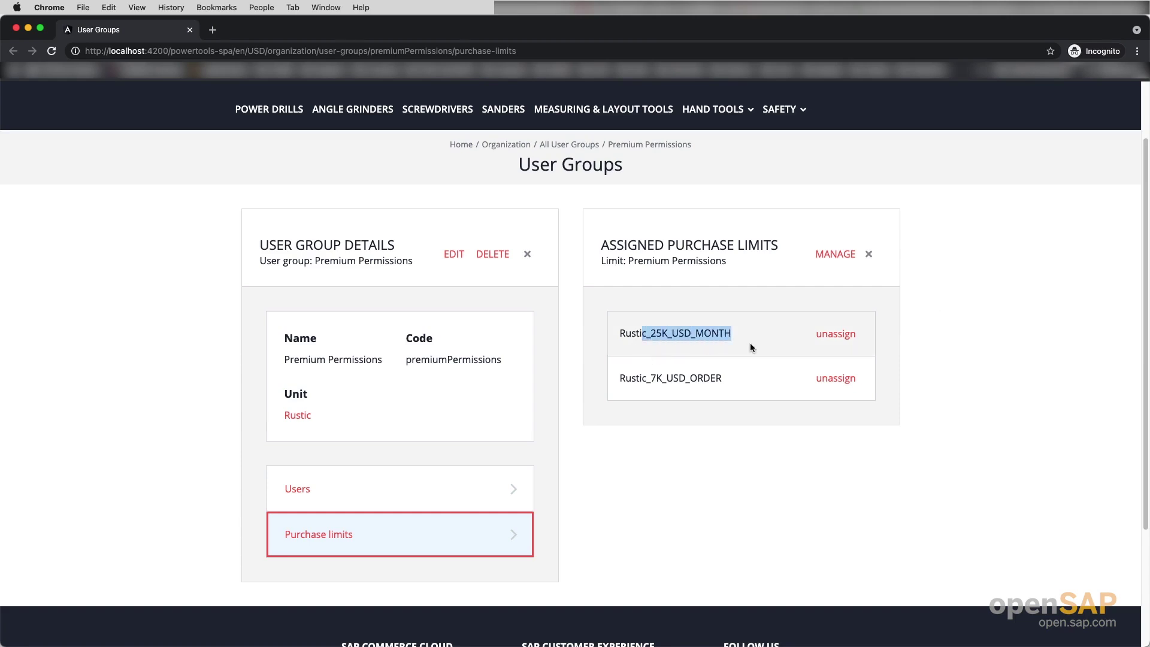
pyautogui.click(932, 333)
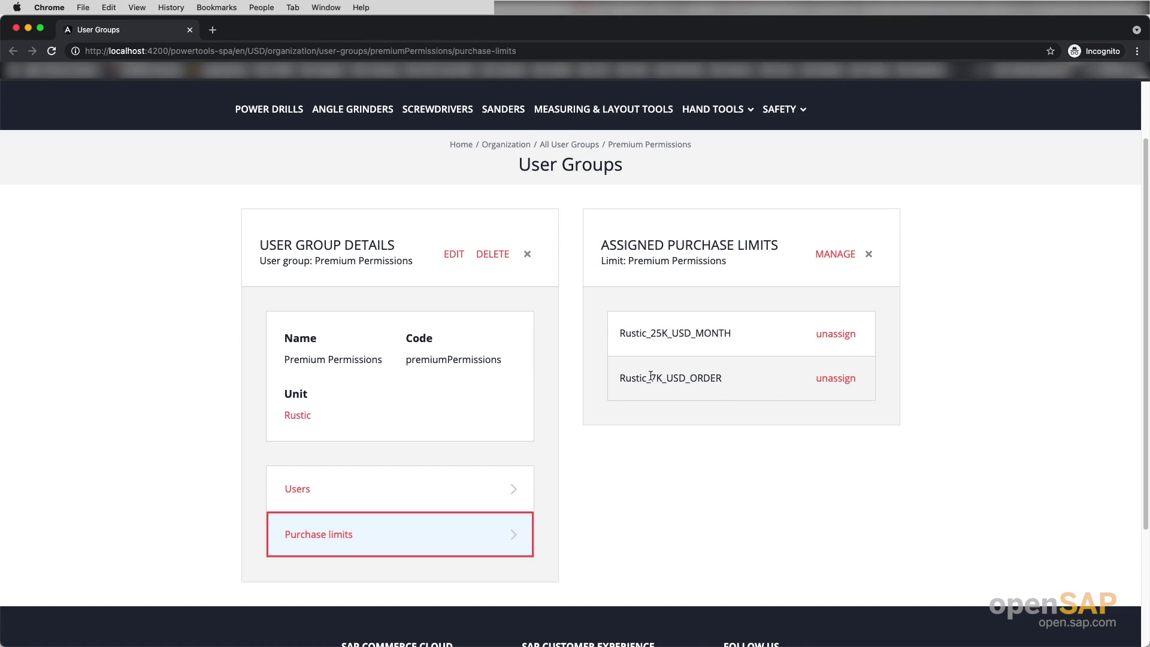
pyautogui.moveTo(651, 376); pyautogui.dragTo(708, 381)
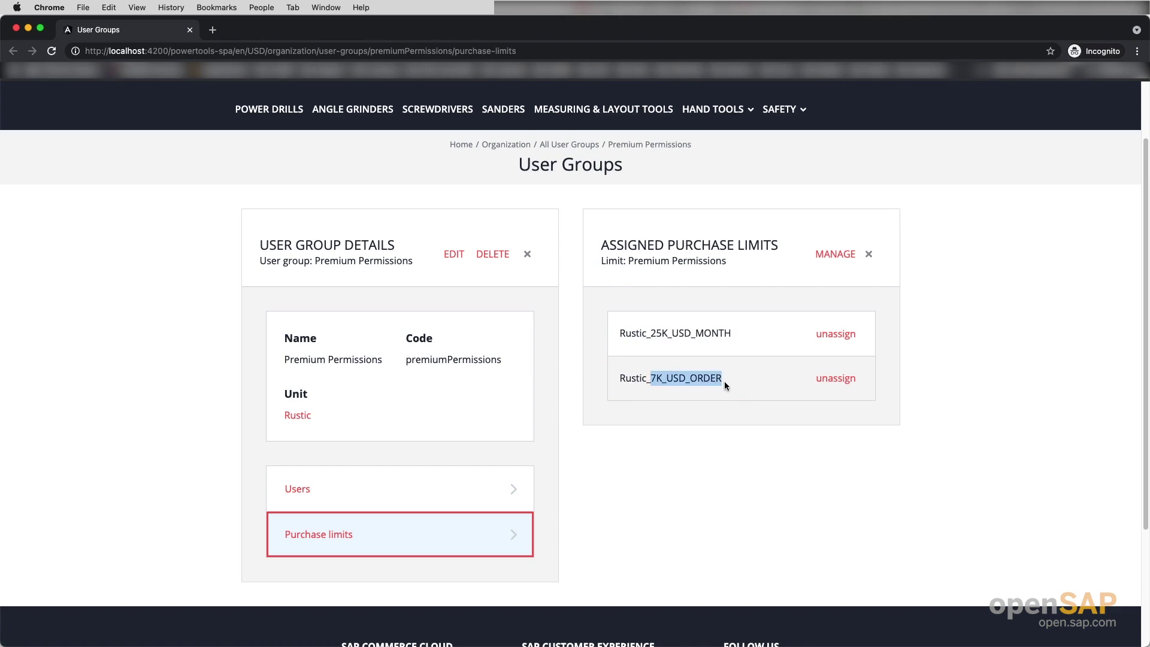
pyautogui.click(938, 364)
pyautogui.scroll(-1, 648, 443)
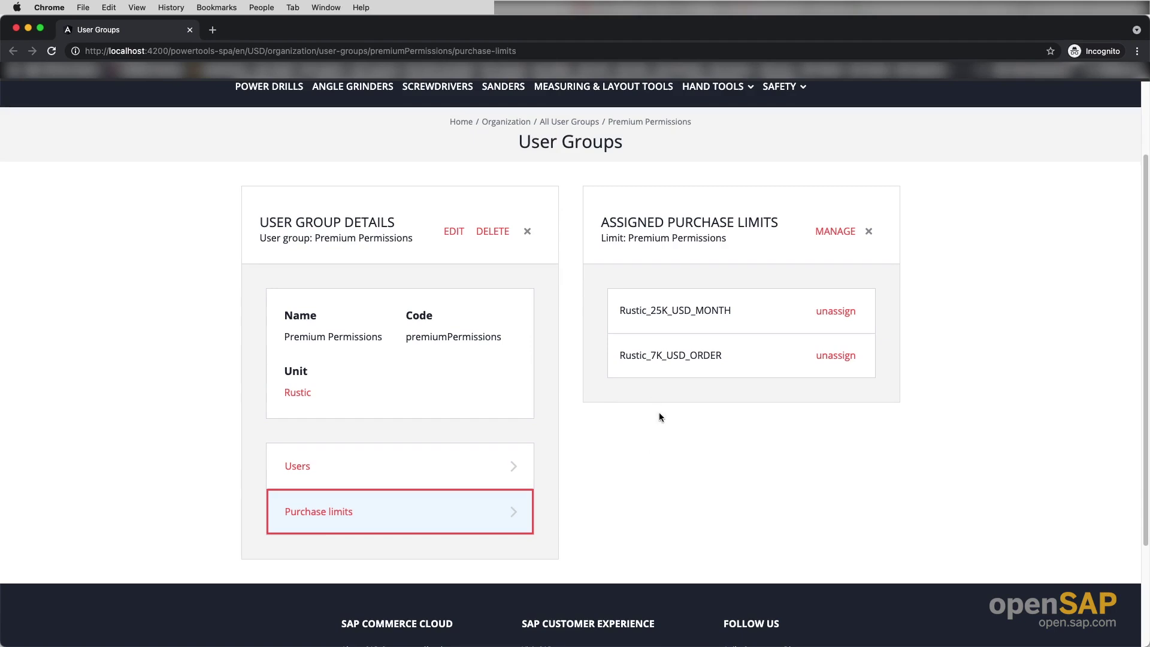
pyautogui.click(325, 7)
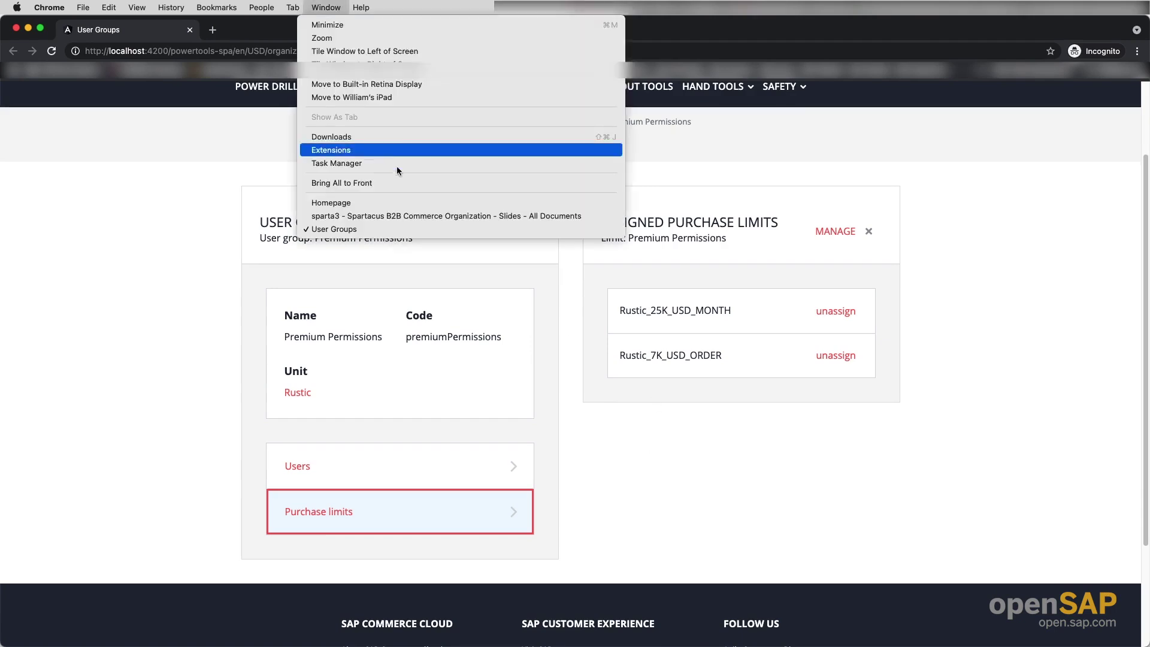
# In the buyer's window, open Order History and find the Mar 25 2021 Pending Approval order.
pyautogui.click(384, 204)
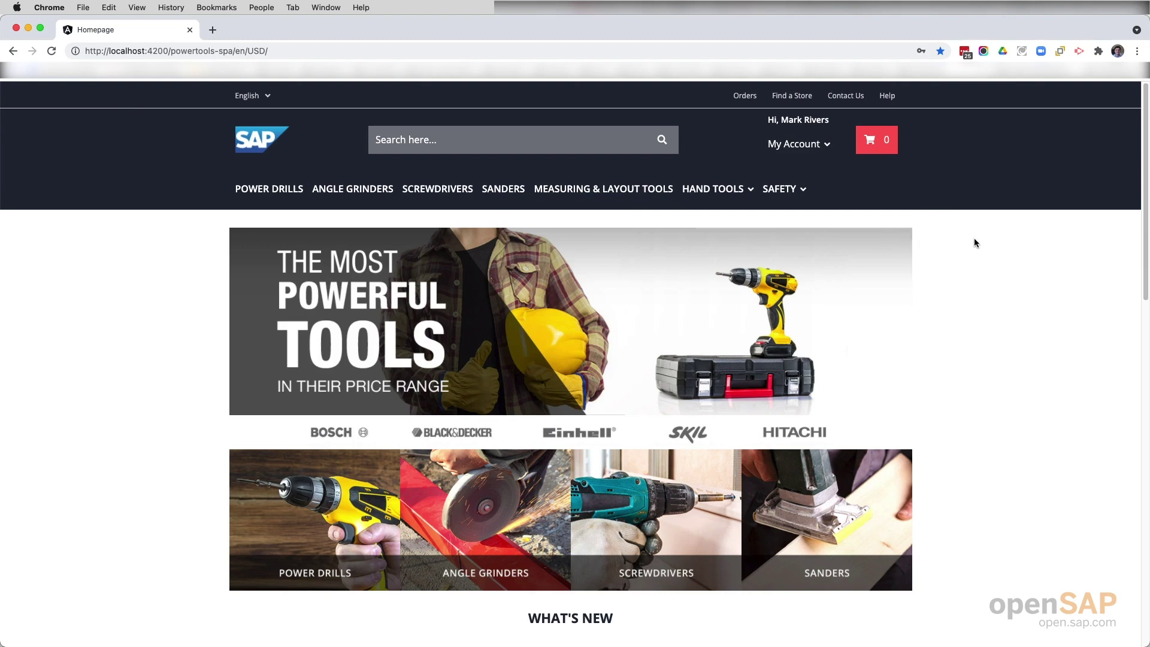
pyautogui.moveTo(816, 147)
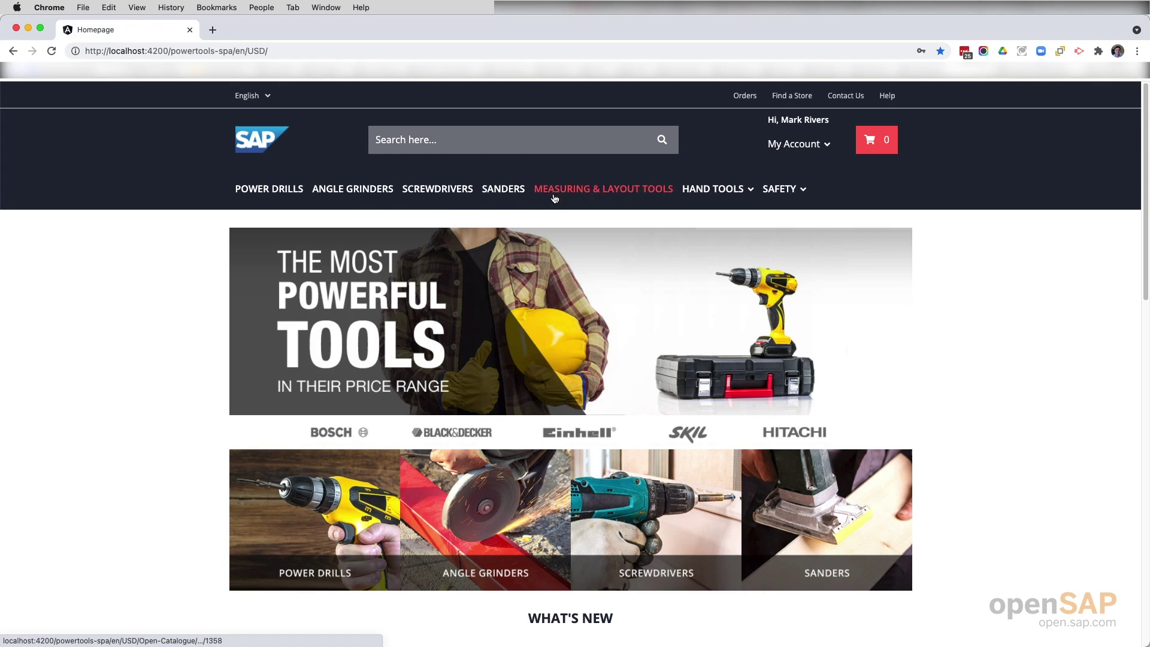
pyautogui.moveTo(714, 208)
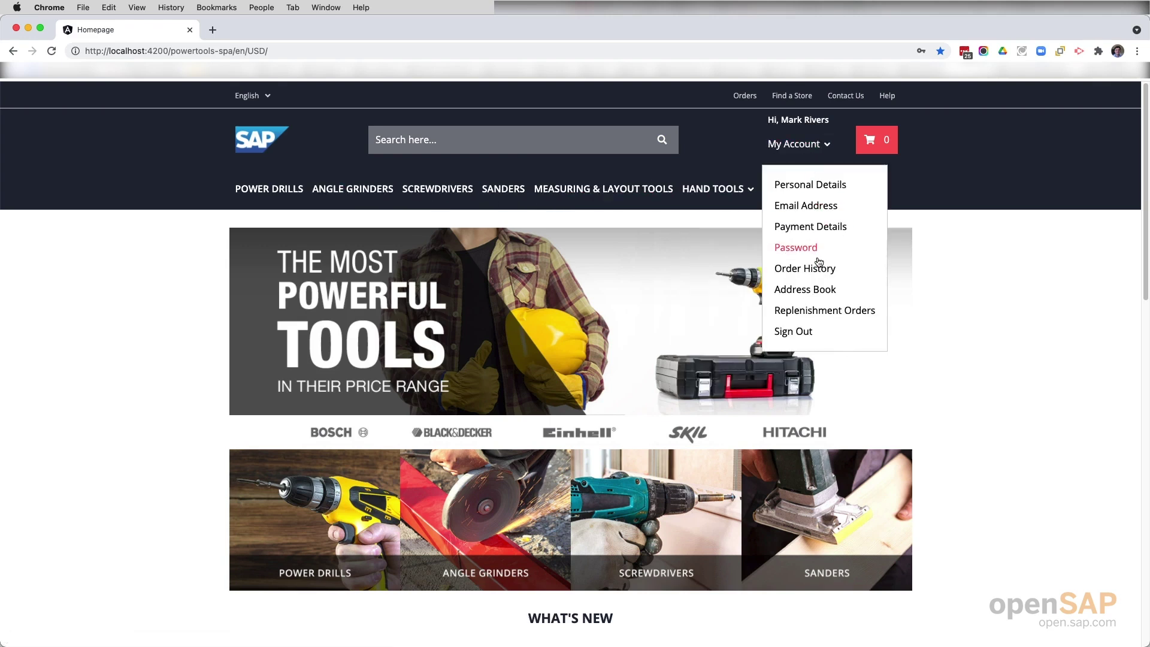
pyautogui.click(814, 267)
pyautogui.scroll(-3, 965, 363)
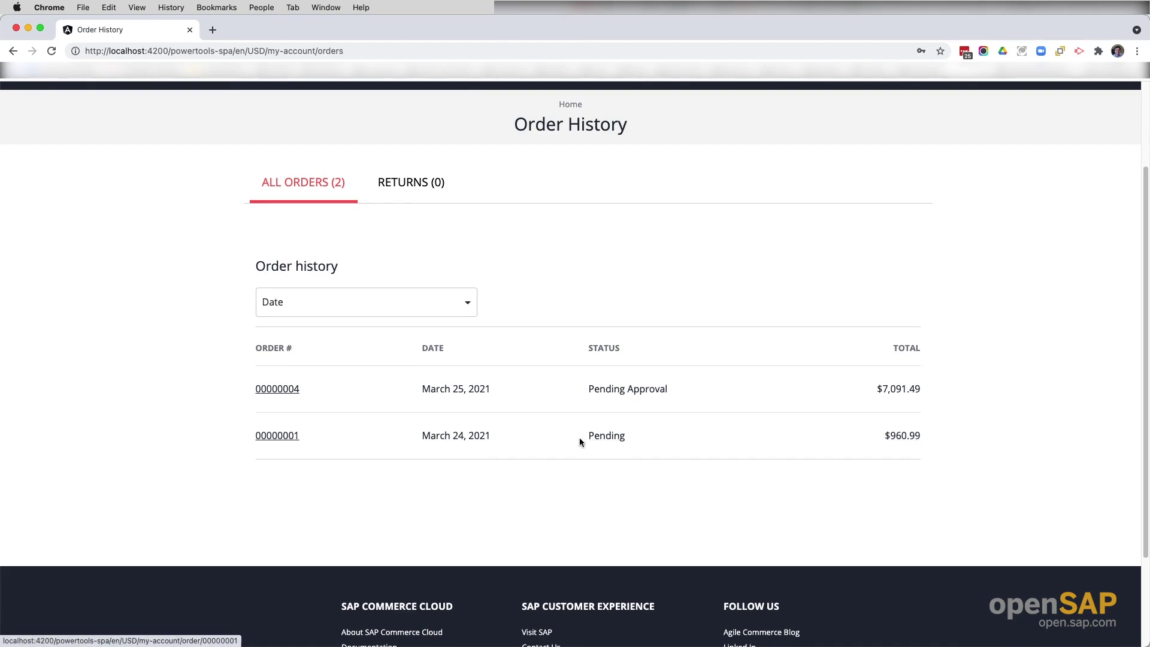
pyautogui.moveTo(577, 437); pyautogui.dragTo(626, 440)
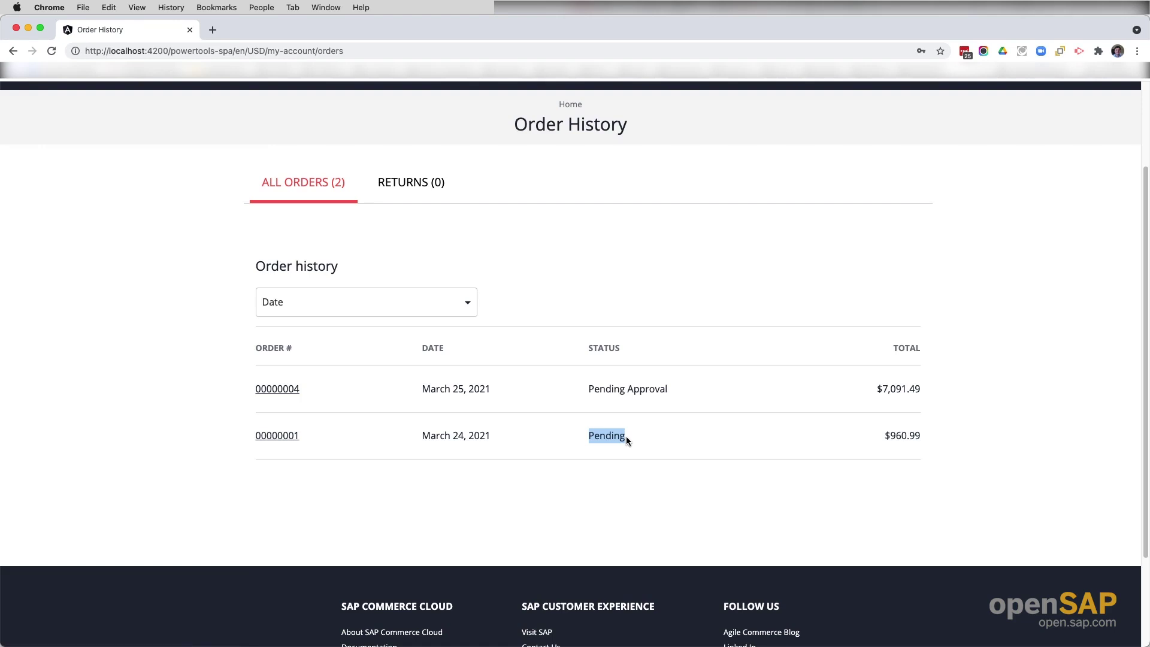
pyautogui.moveTo(591, 397); pyautogui.dragTo(677, 399)
pyautogui.click(679, 404)
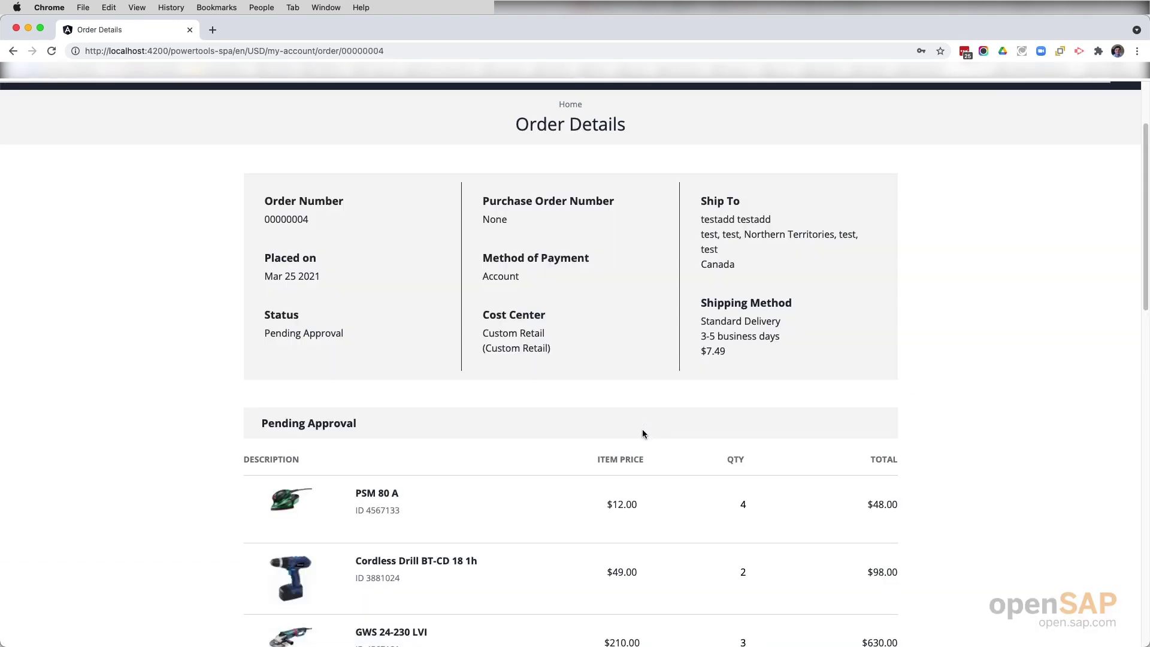
pyautogui.click(14, 52)
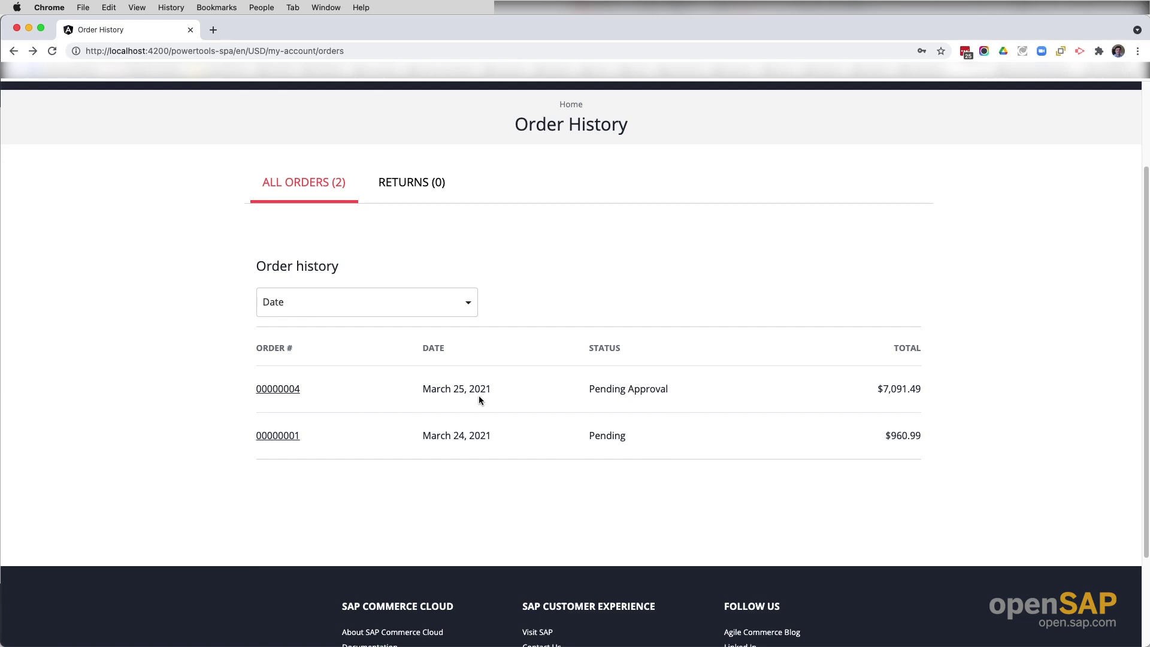
pyautogui.click(289, 391)
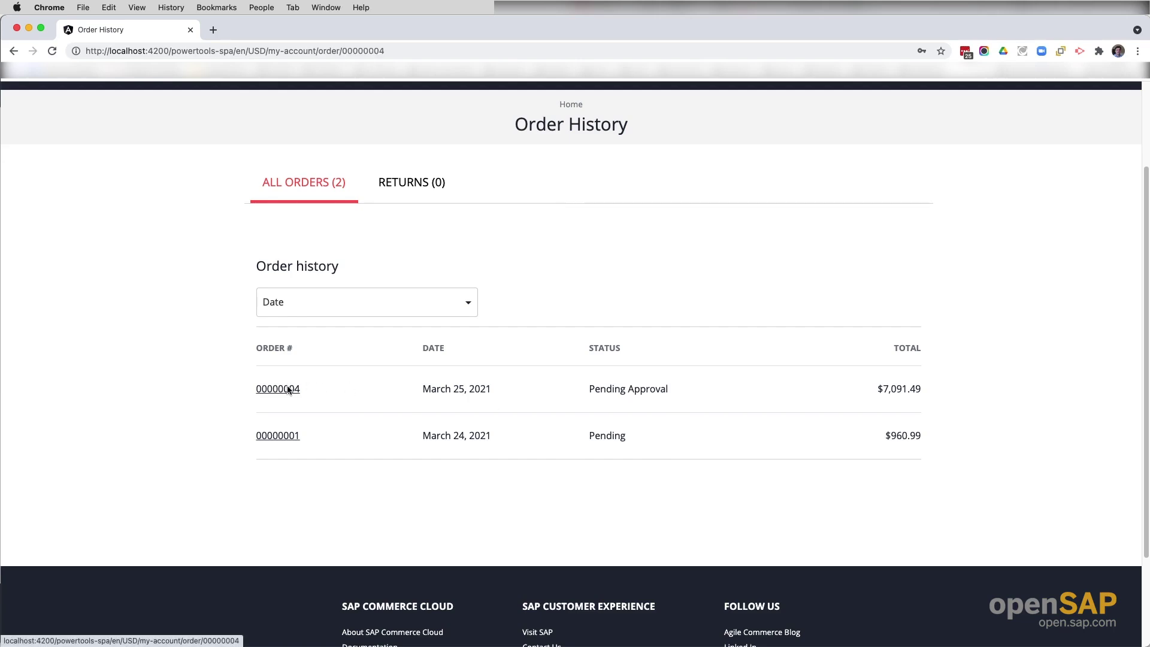
pyautogui.scroll(-10, 641, 455)
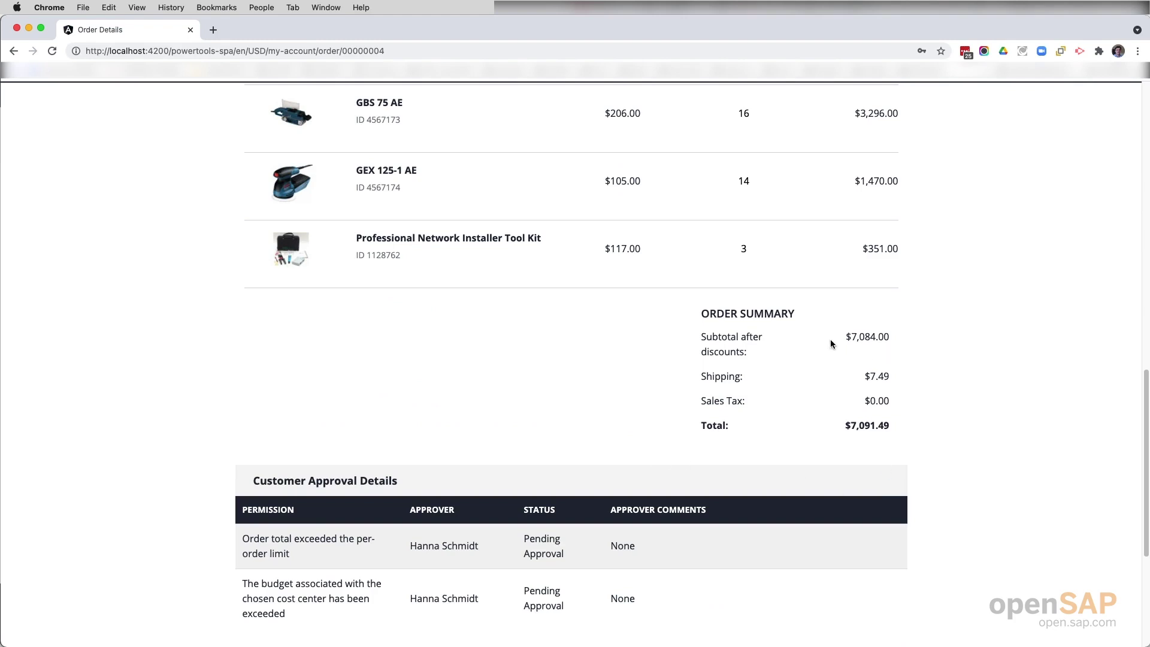
pyautogui.moveTo(830, 340); pyautogui.dragTo(903, 336)
pyautogui.click(958, 414)
pyautogui.scroll(-5, 956, 476)
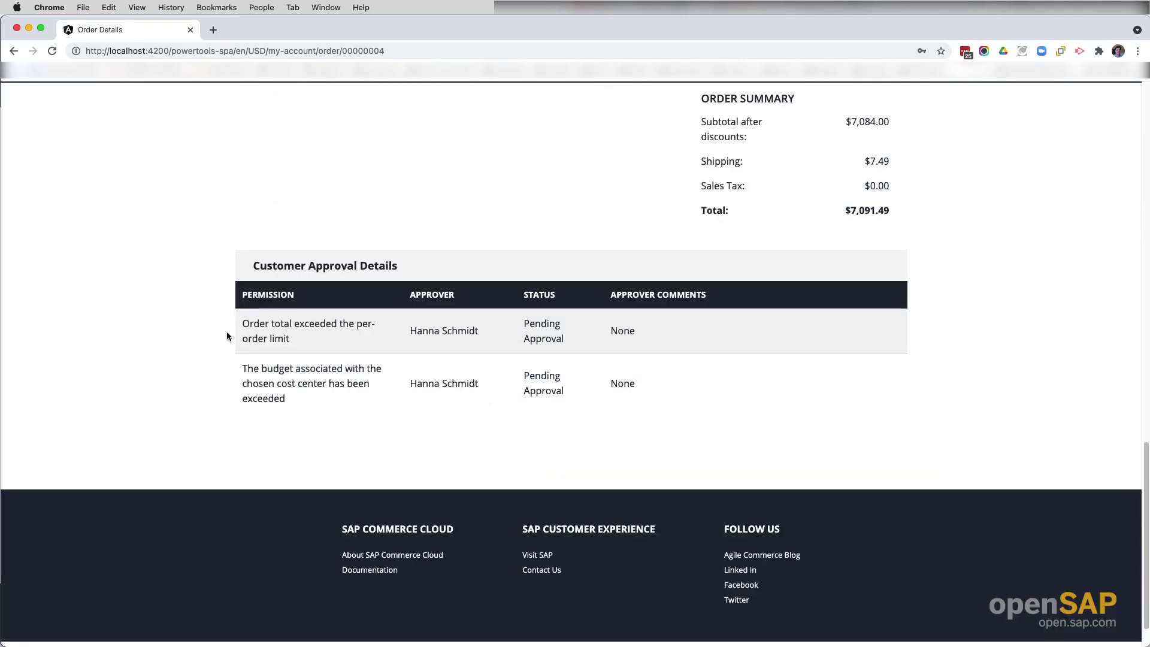
pyautogui.scroll(-1, 198, 364)
pyautogui.moveTo(217, 239); pyautogui.dragTo(678, 384)
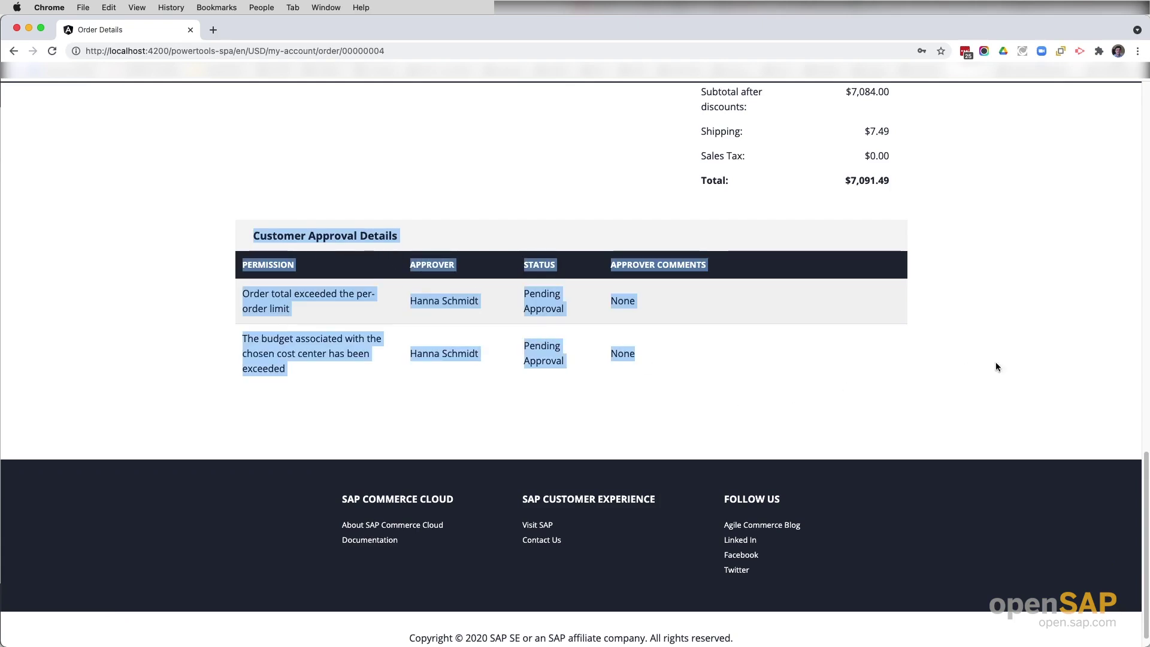
pyautogui.click(1032, 362)
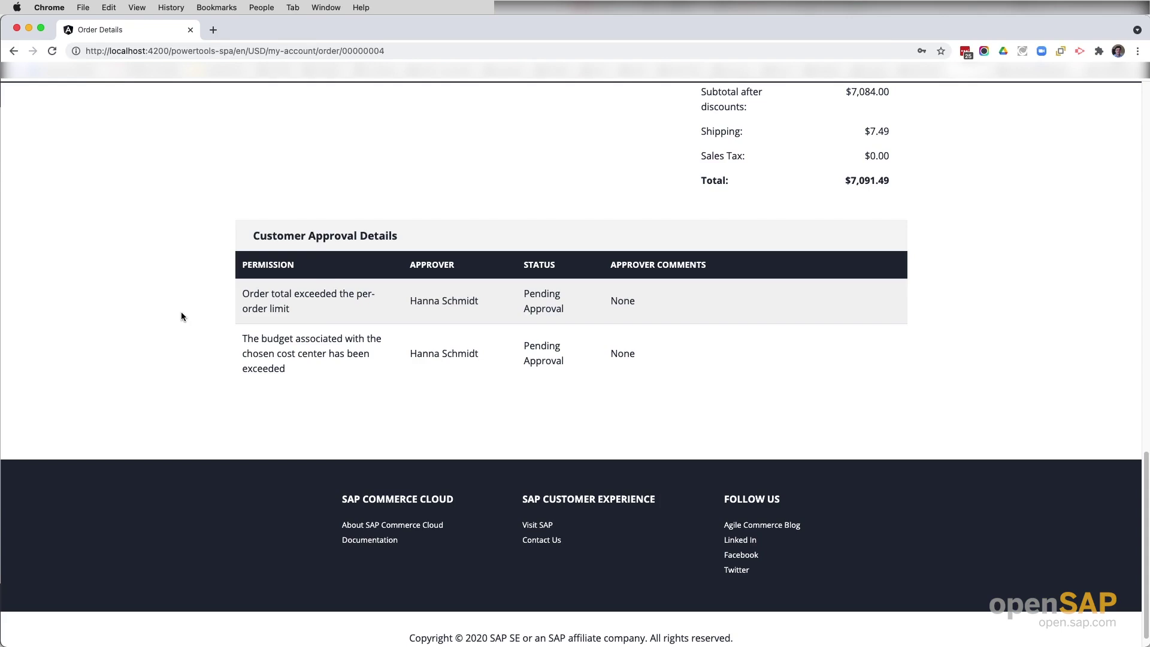
pyautogui.moveTo(158, 243); pyautogui.dragTo(850, 410)
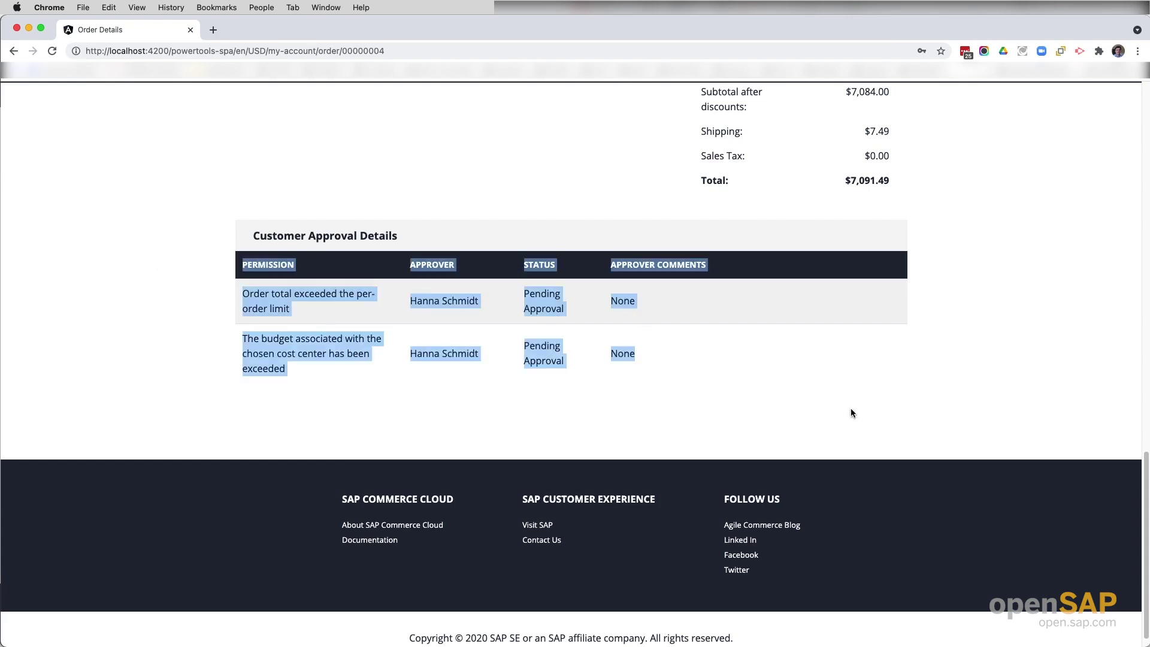
pyautogui.click(991, 367)
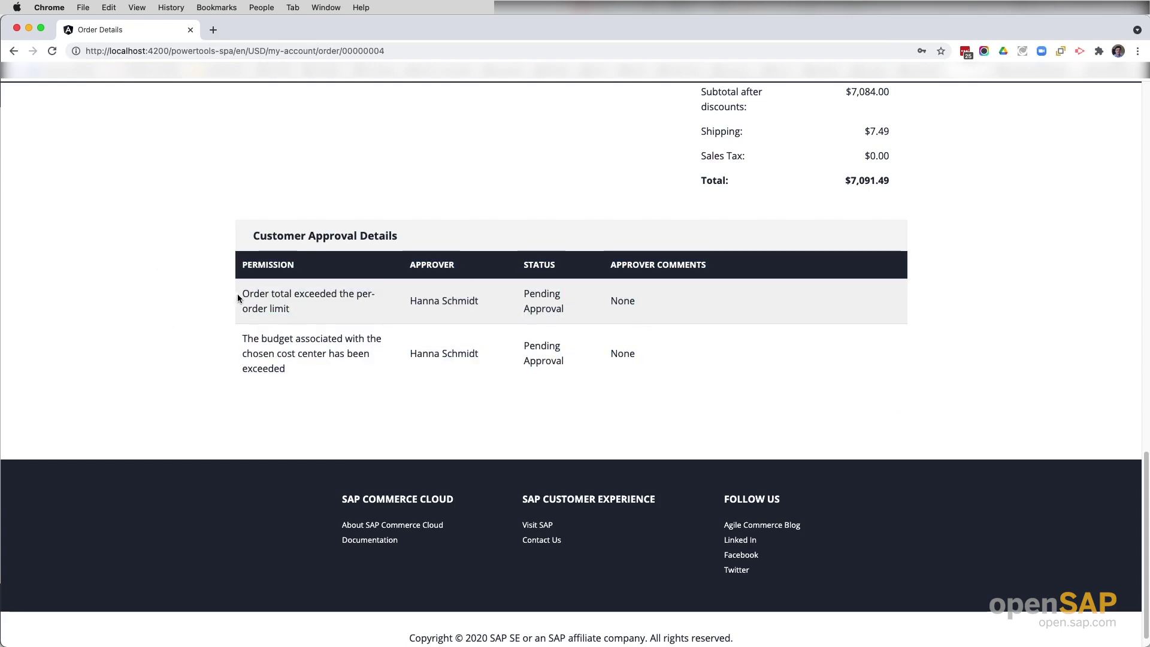
pyautogui.moveTo(241, 294); pyautogui.dragTo(304, 312)
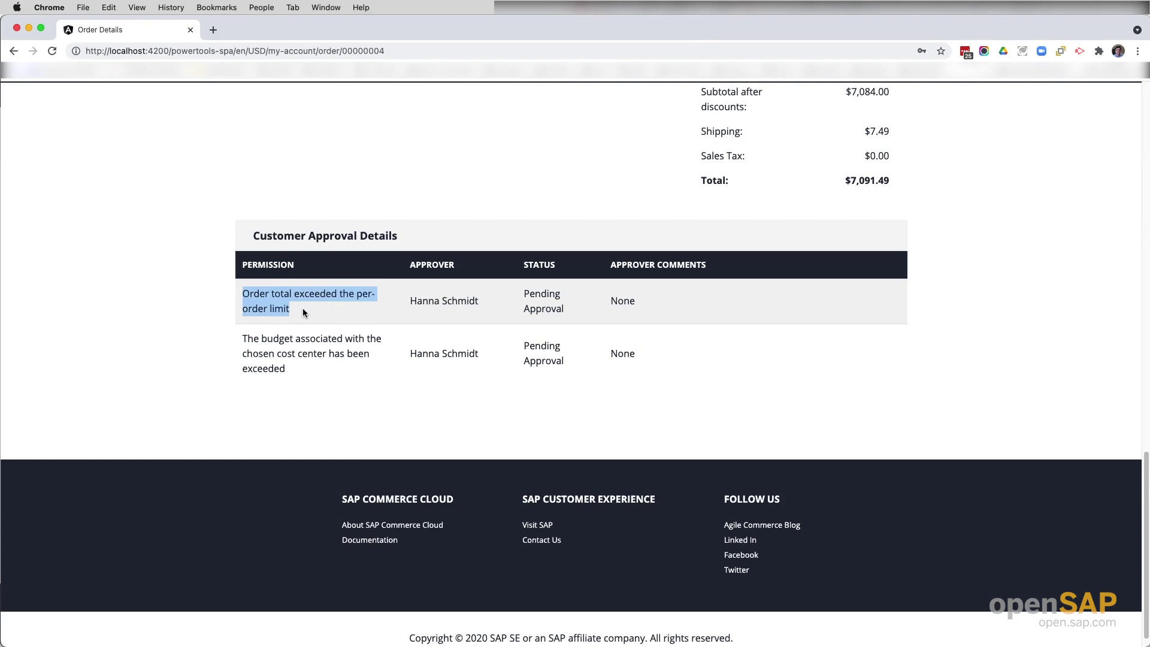
pyautogui.click(187, 337)
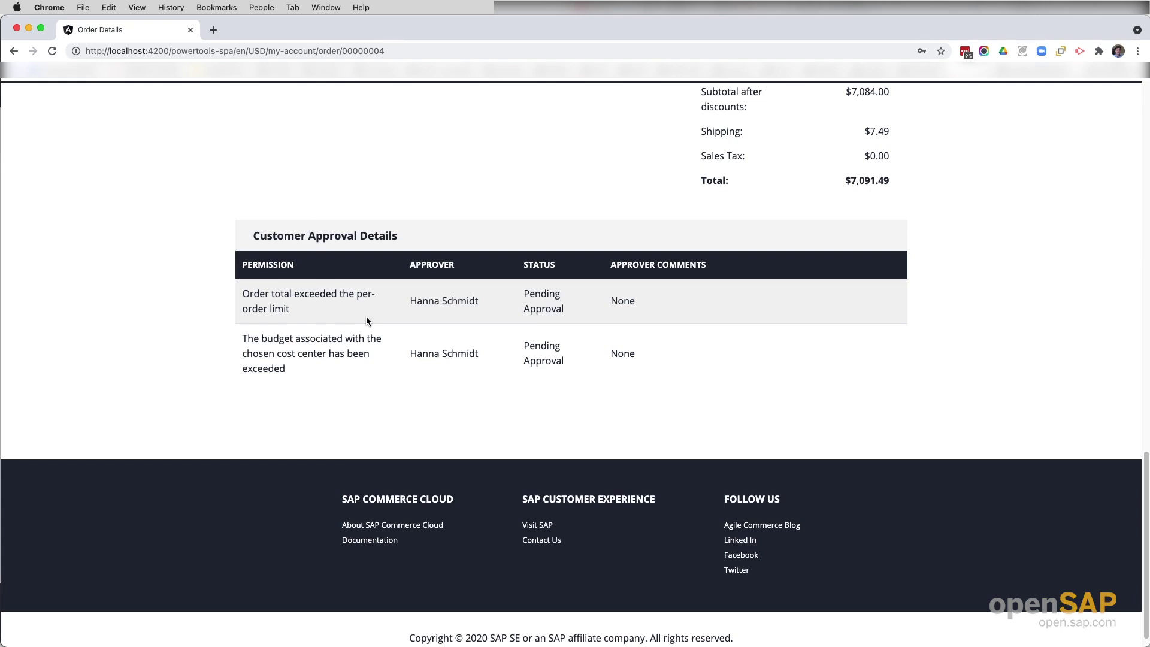
pyautogui.scroll(2, 870, 309)
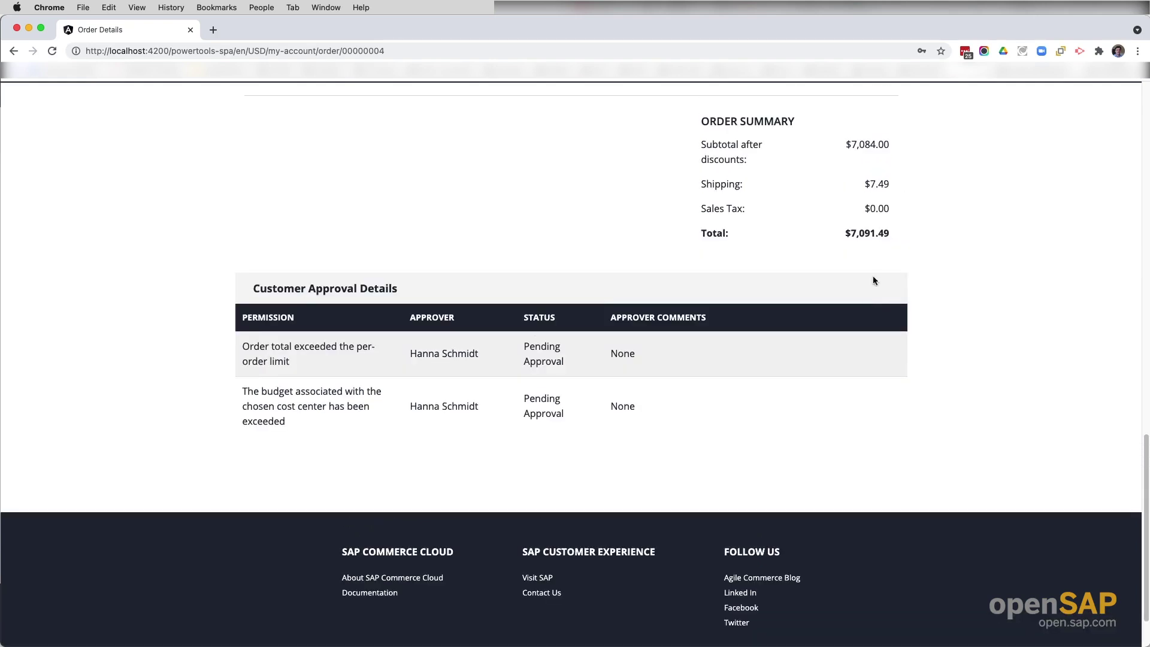
pyautogui.scroll(1, 925, 317)
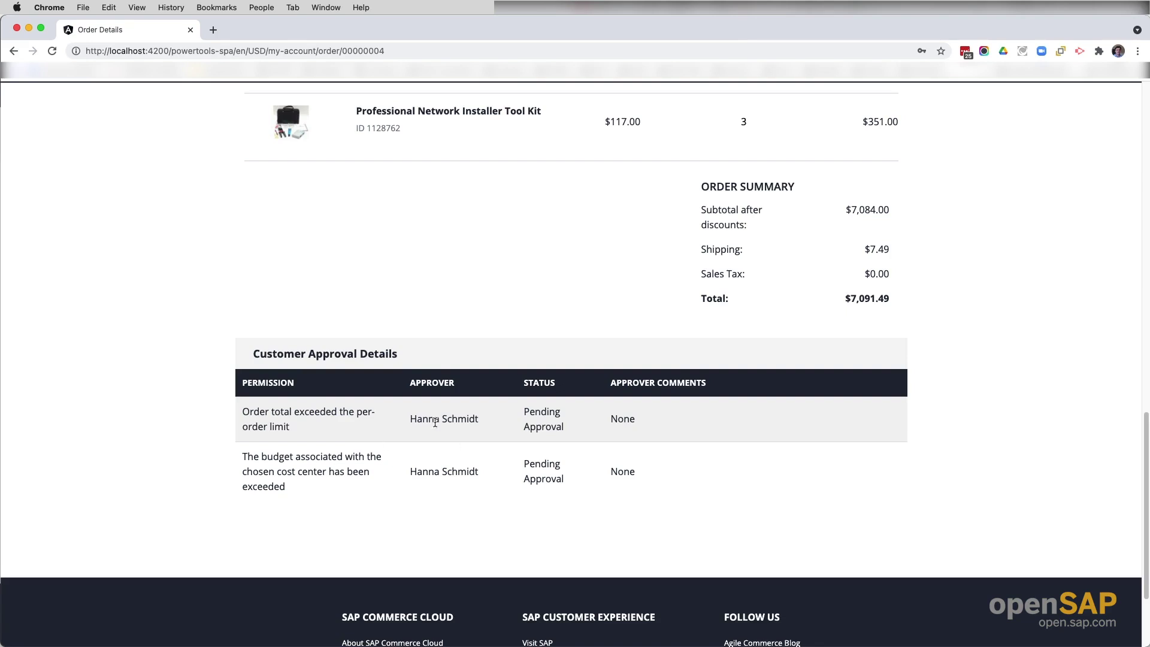
pyautogui.scroll(-2, 346, 414)
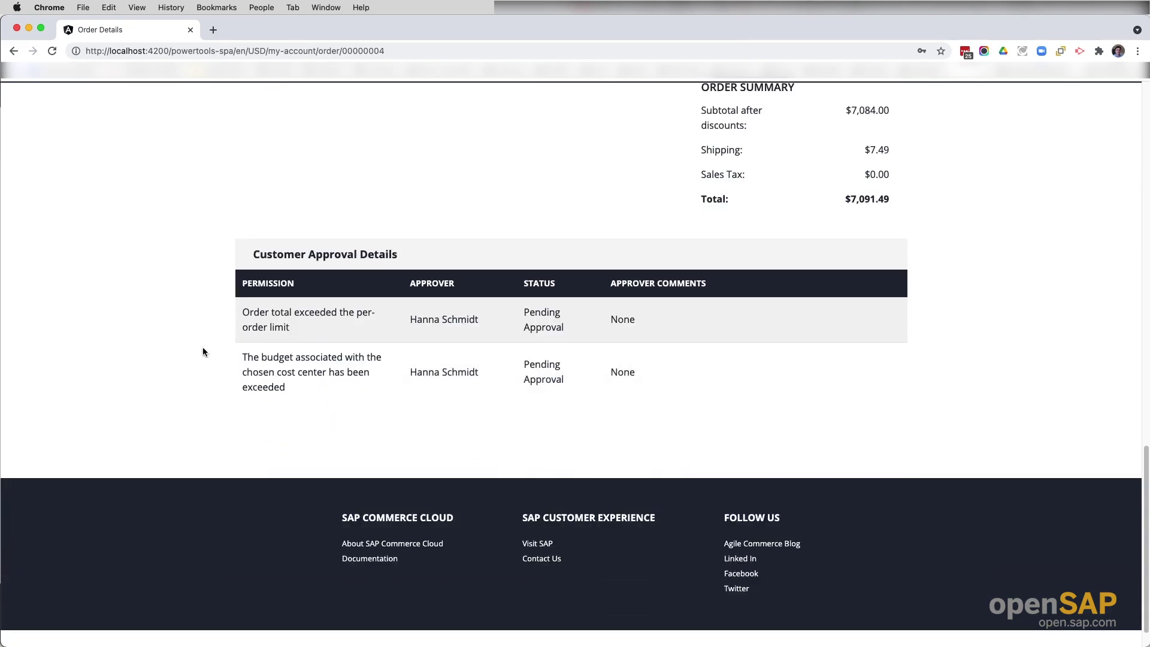
pyautogui.scroll(-1, 206, 349)
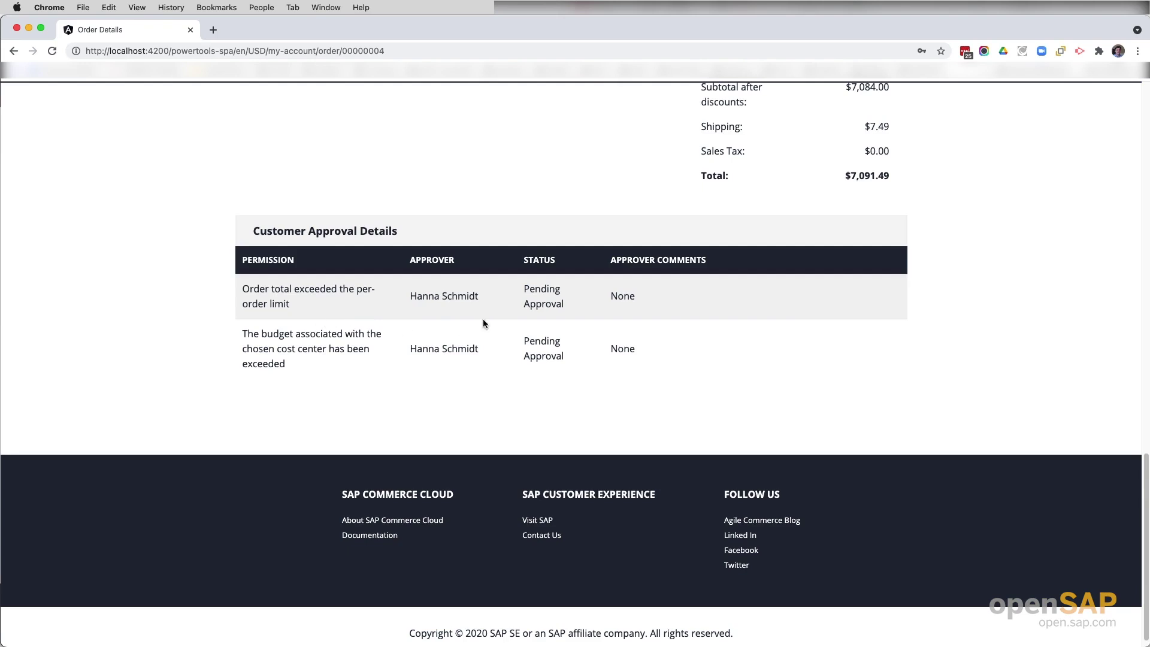
pyautogui.scroll(-1, 383, 397)
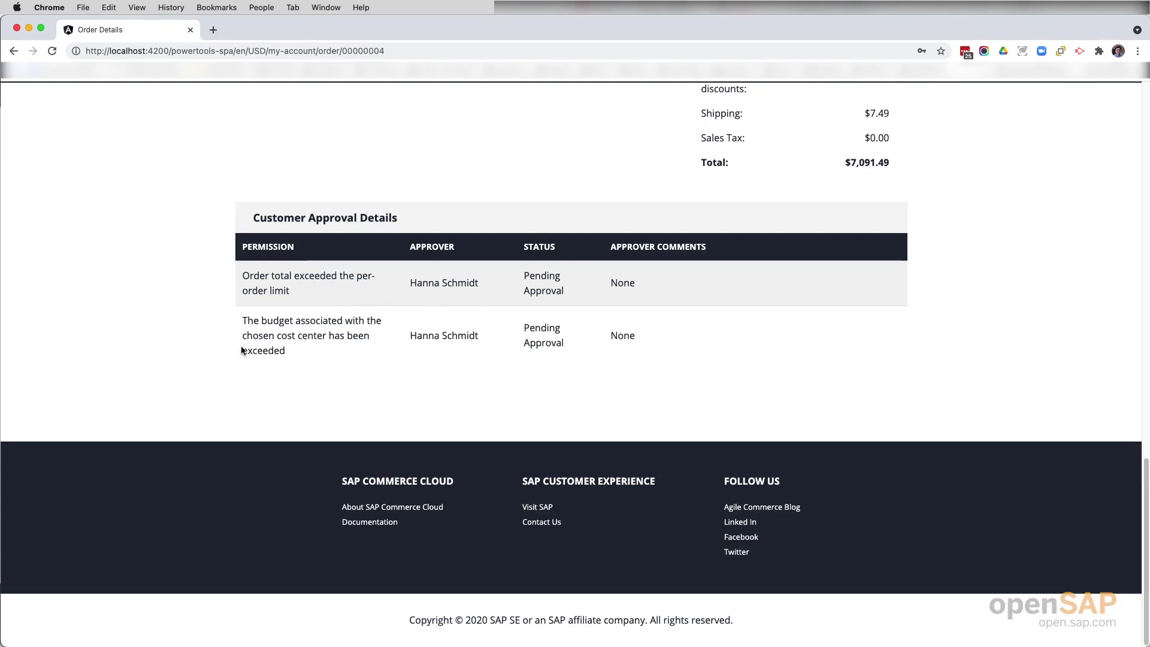
pyautogui.moveTo(207, 318); pyautogui.dragTo(307, 344)
pyautogui.click(394, 419)
pyautogui.scroll(10, 396, 416)
pyautogui.scroll(8, 400, 411)
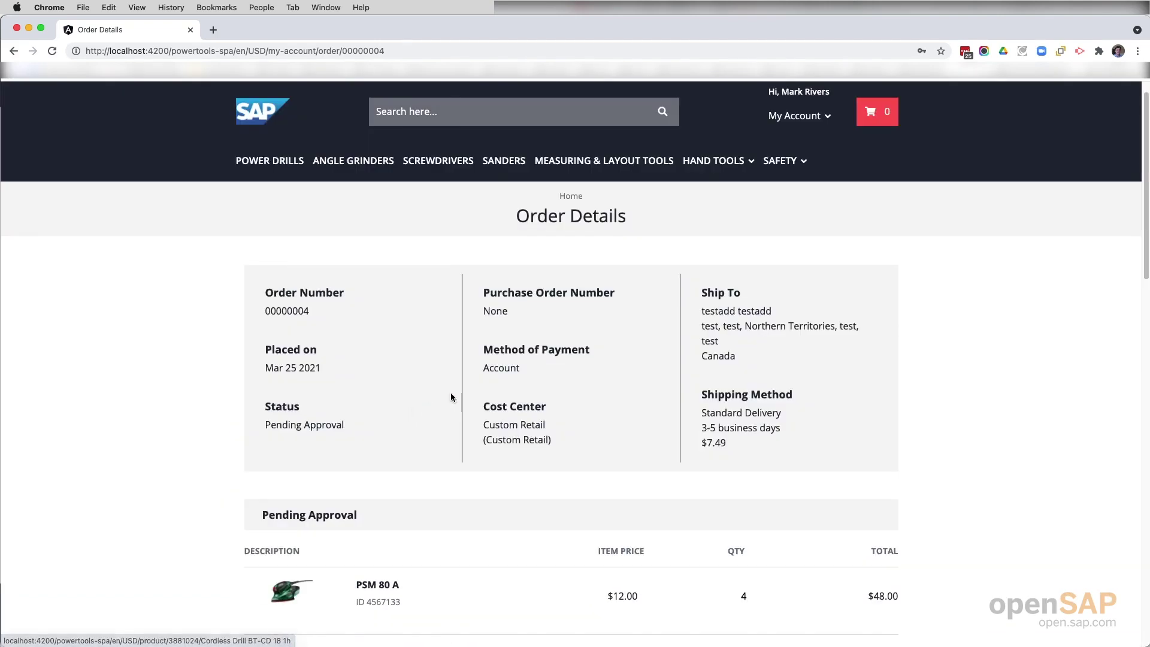
# Note the order's Custom Retail cost center and budget-exceeded reason, then switch to the User Groups window.
pyautogui.moveTo(559, 419); pyautogui.dragTo(478, 422)
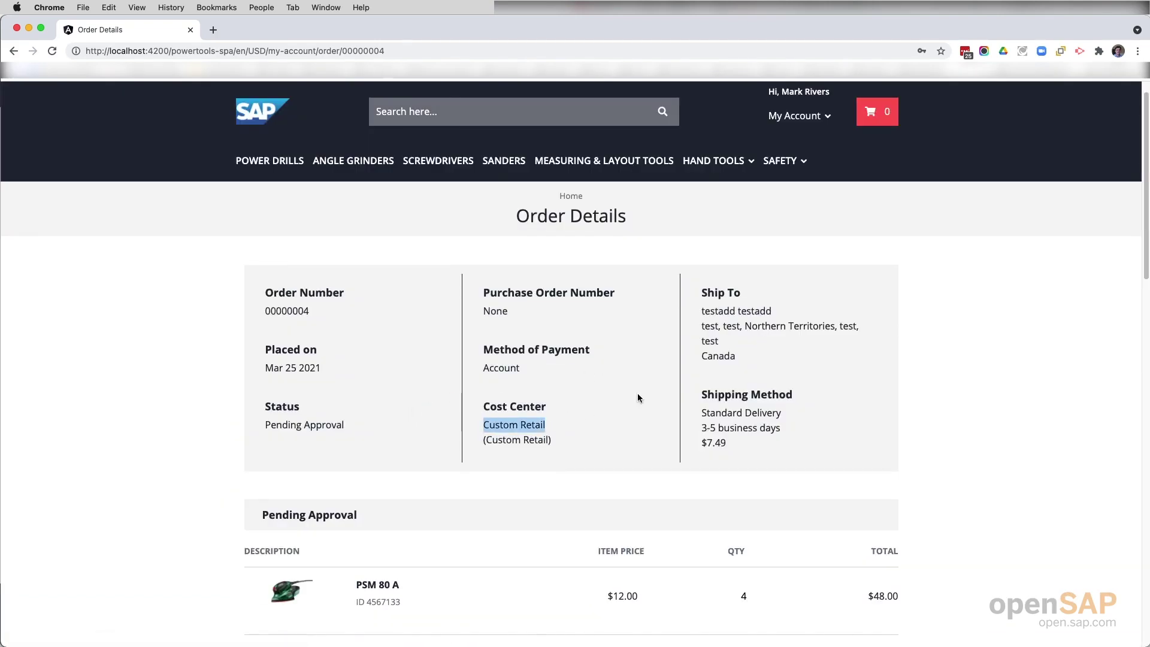
pyautogui.scroll(-18, 564, 429)
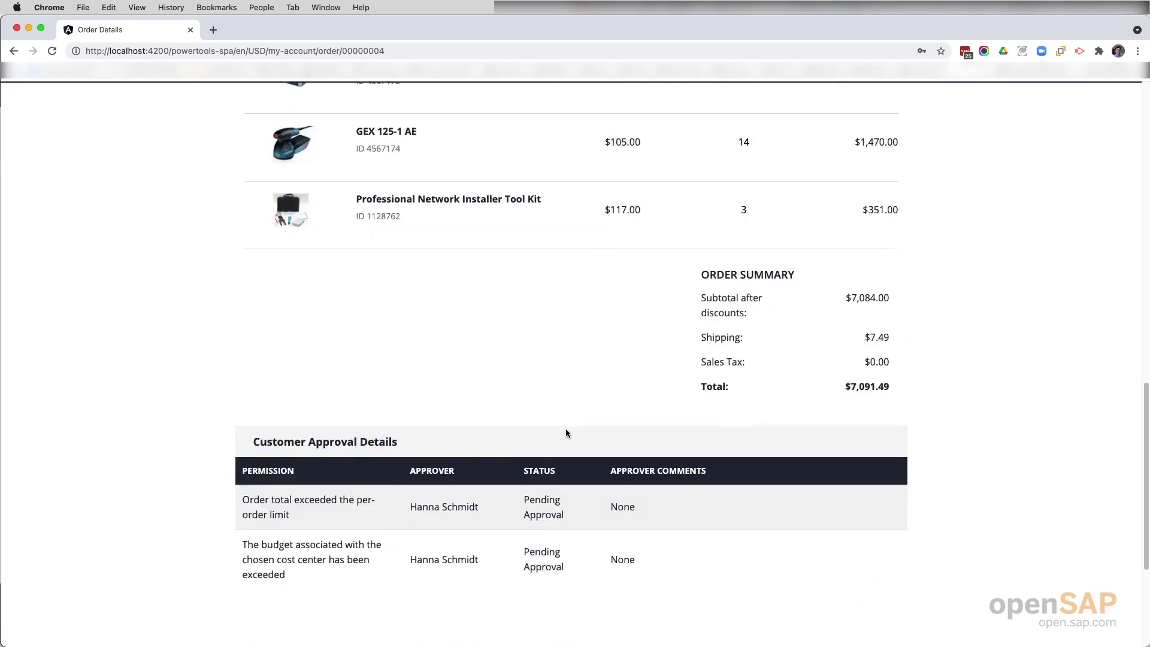
pyautogui.moveTo(243, 320); pyautogui.dragTo(347, 359)
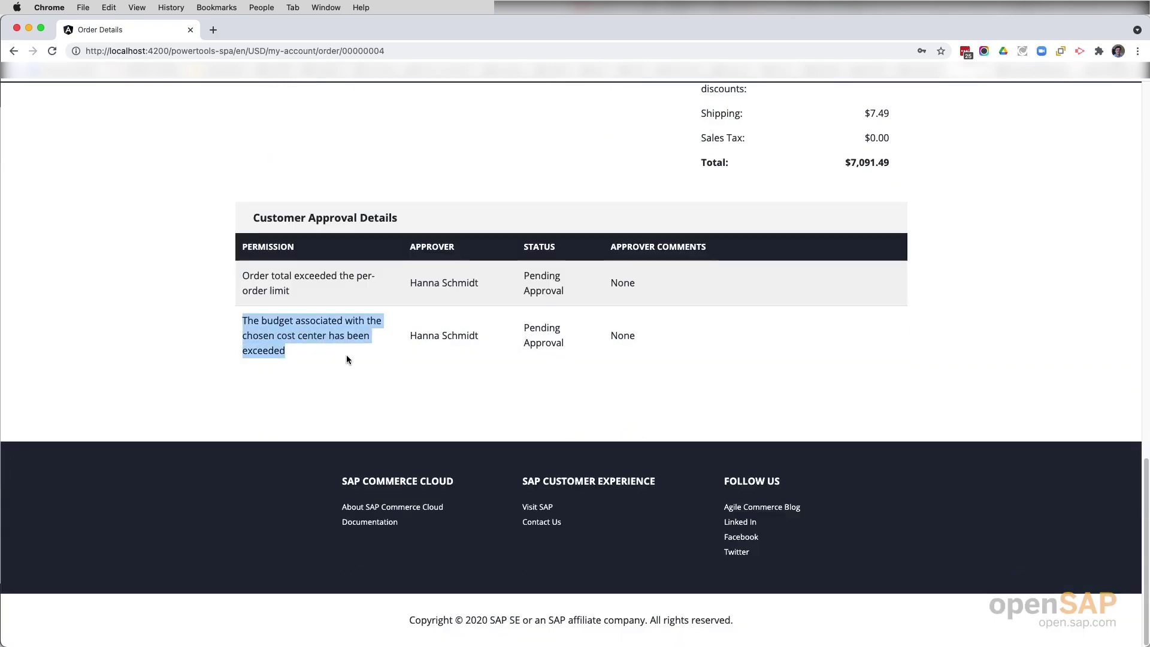
pyautogui.click(949, 331)
pyautogui.scroll(5, 906, 390)
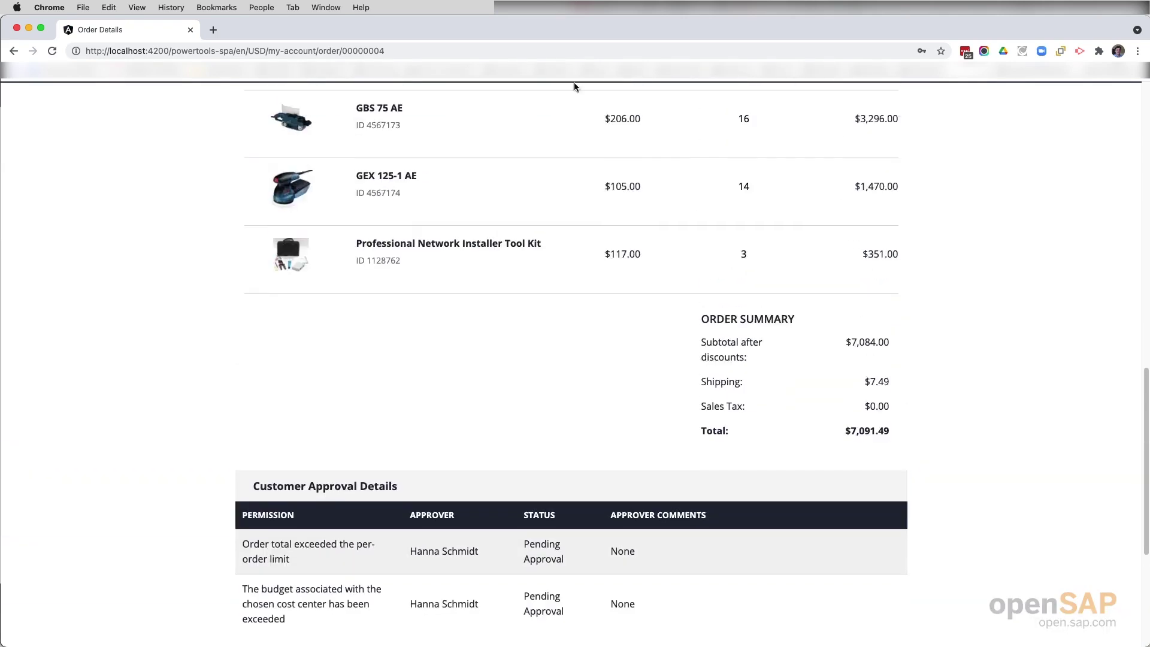
pyautogui.click(314, 7)
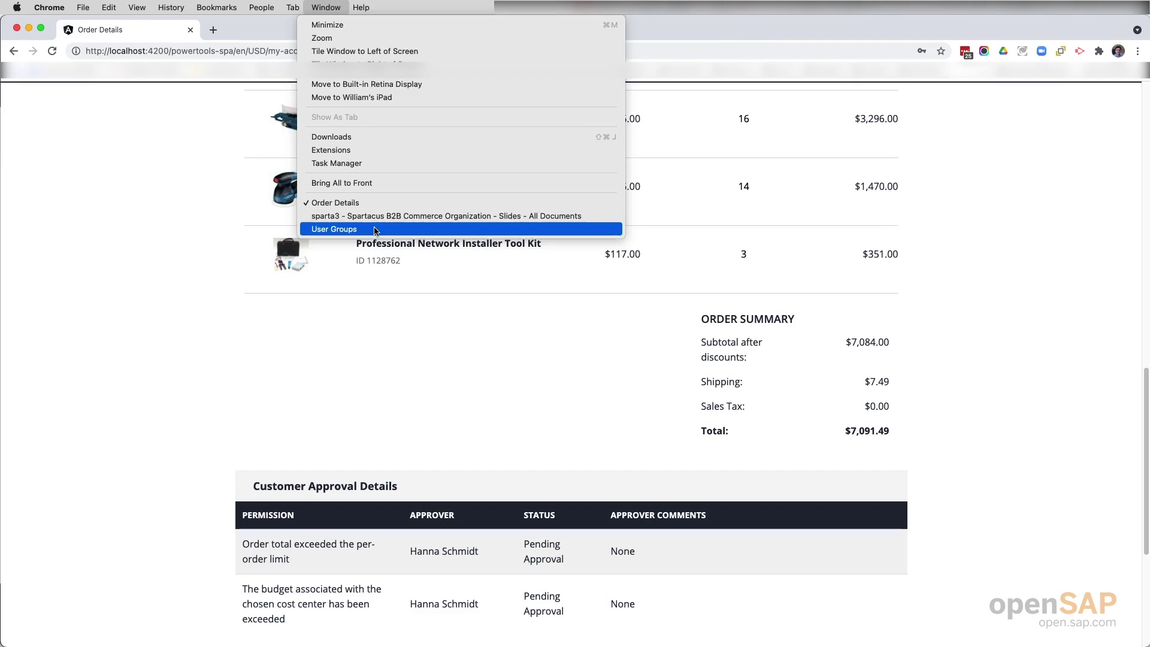
pyautogui.click(377, 229)
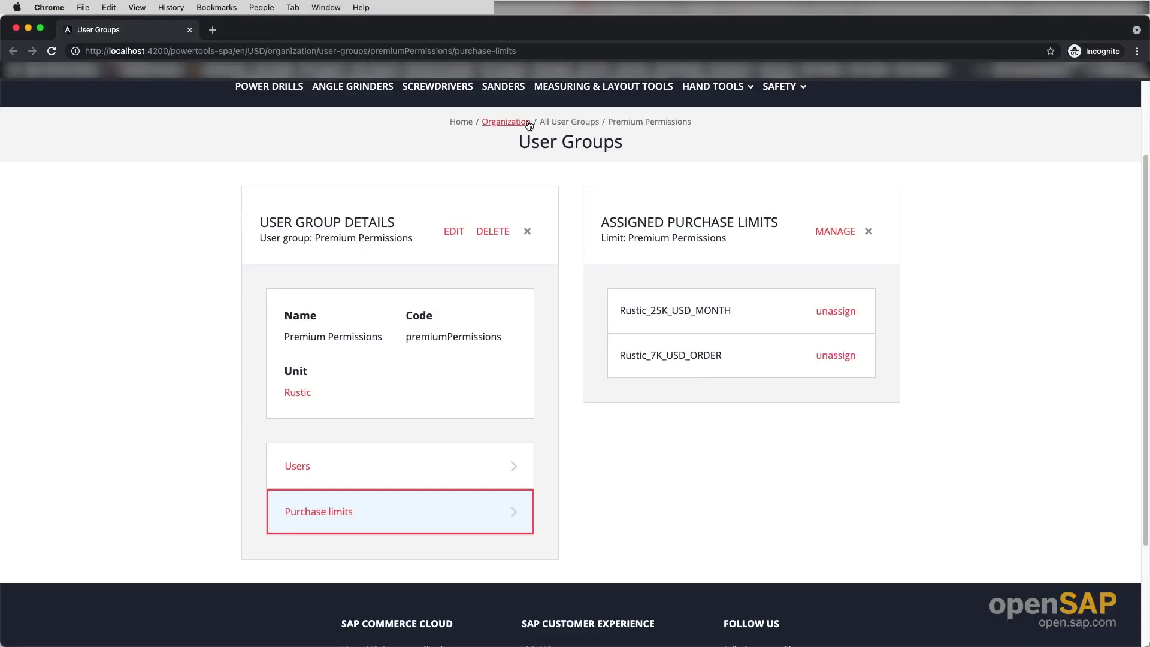
# View the Custom Retail cost center's budgets: Monthly 4K USD and Weekly 2.5K USD.
pyautogui.click(529, 124)
pyautogui.click(720, 239)
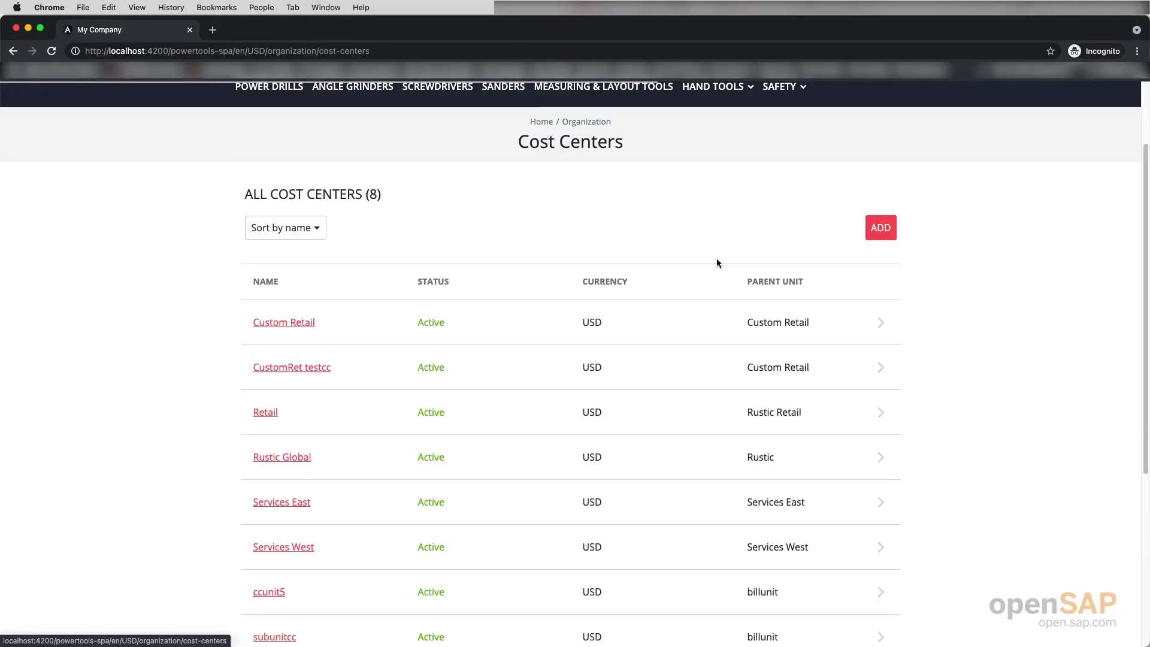
pyautogui.scroll(-2, 473, 446)
pyautogui.click(279, 214)
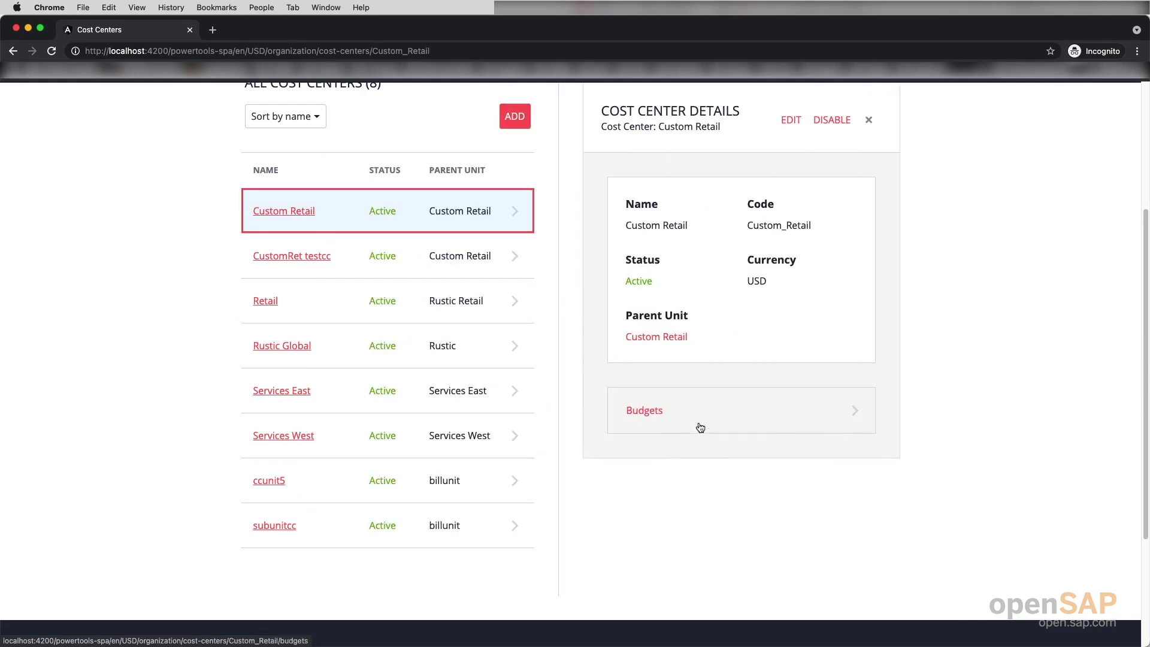
pyautogui.click(645, 409)
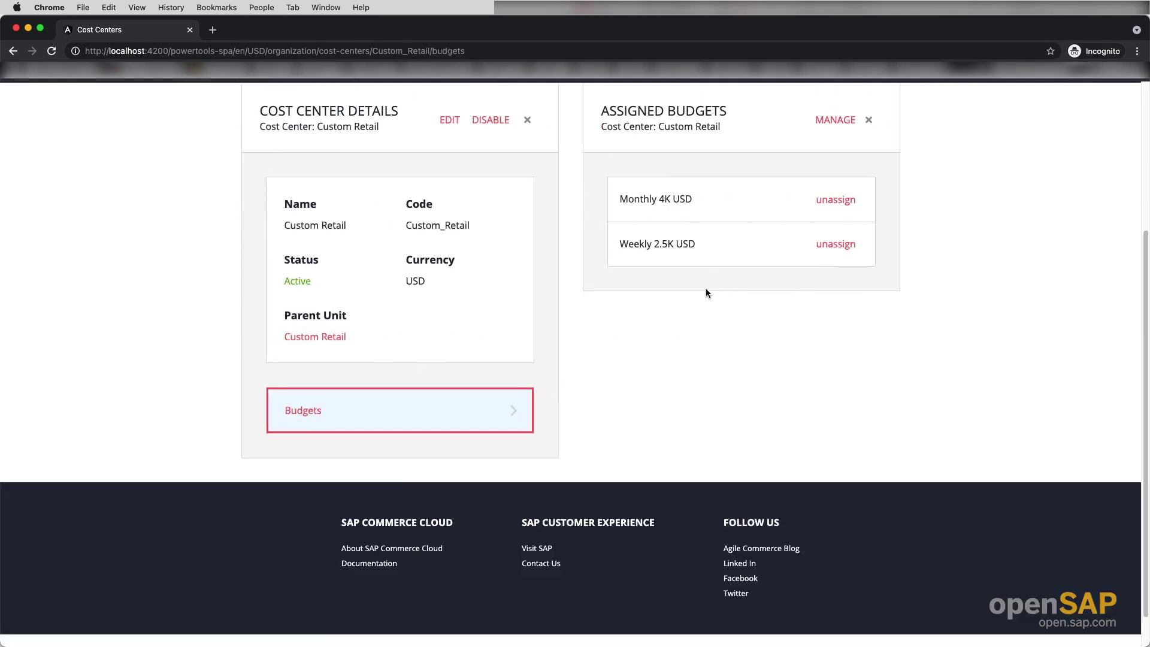
pyautogui.moveTo(653, 243); pyautogui.dragTo(713, 251)
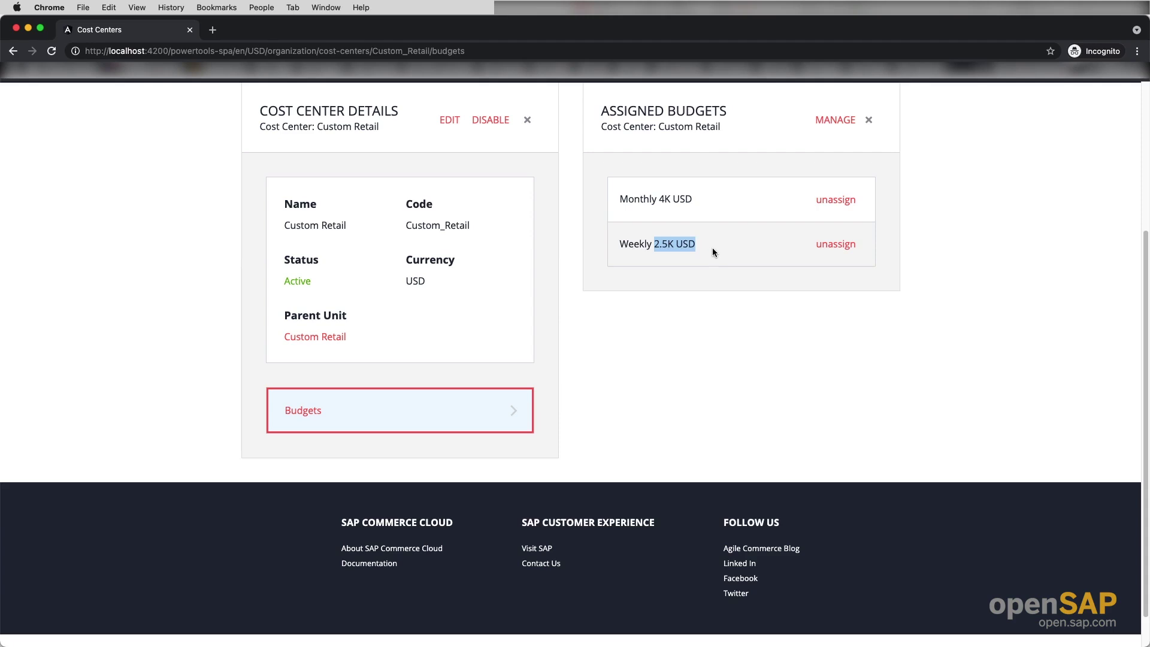
pyautogui.click(697, 203)
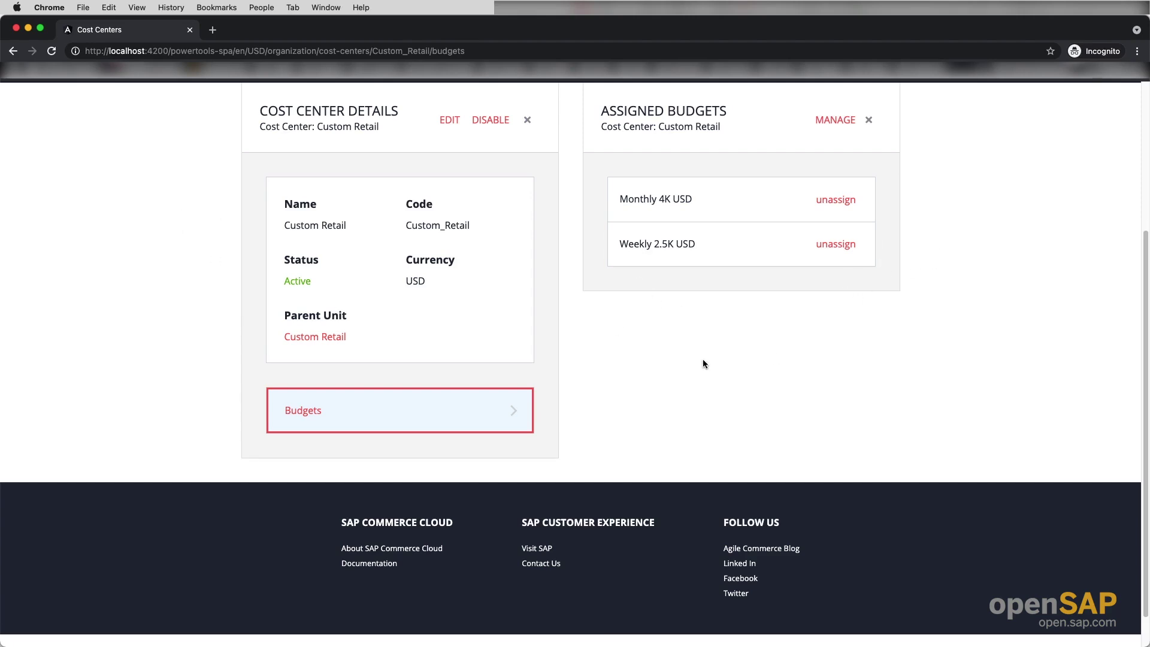
pyautogui.scroll(2, 683, 363)
pyautogui.click(326, 7)
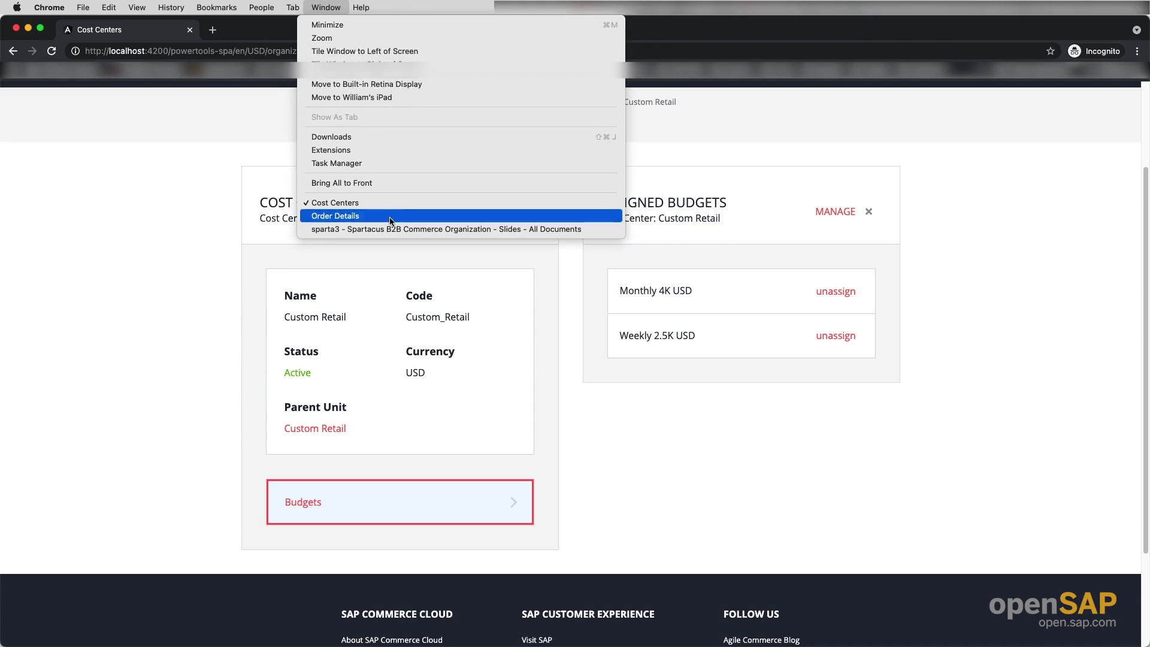
# Back in Order Details, note the approver of the per-order limit permission.
pyautogui.click(386, 216)
pyautogui.scroll(-5, 441, 419)
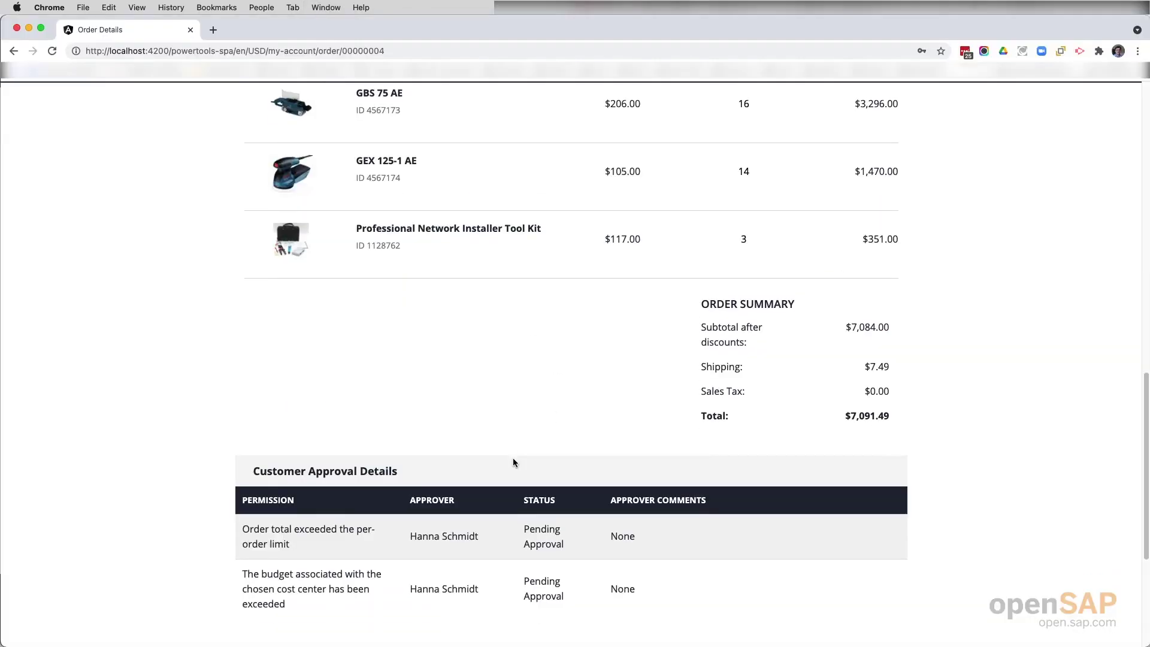
pyautogui.moveTo(410, 336); pyautogui.dragTo(493, 340)
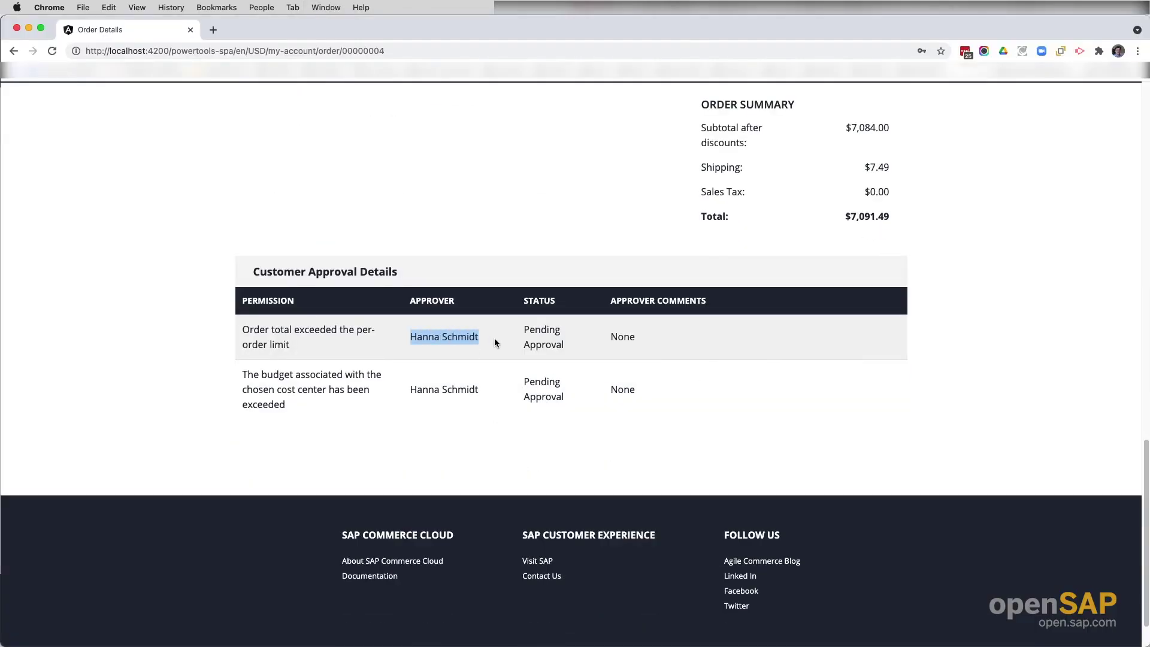
pyautogui.click(991, 287)
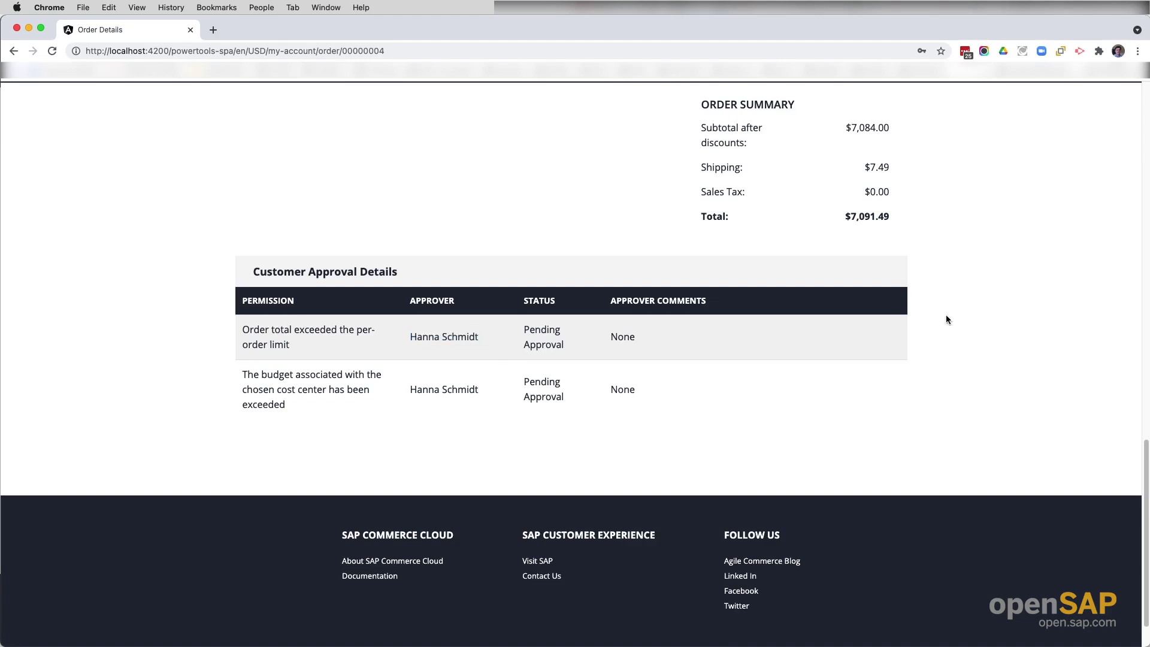
pyautogui.scroll(5, 970, 326)
pyautogui.click(333, 7)
pyautogui.click(86, 282)
pyautogui.scroll(-4, 172, 344)
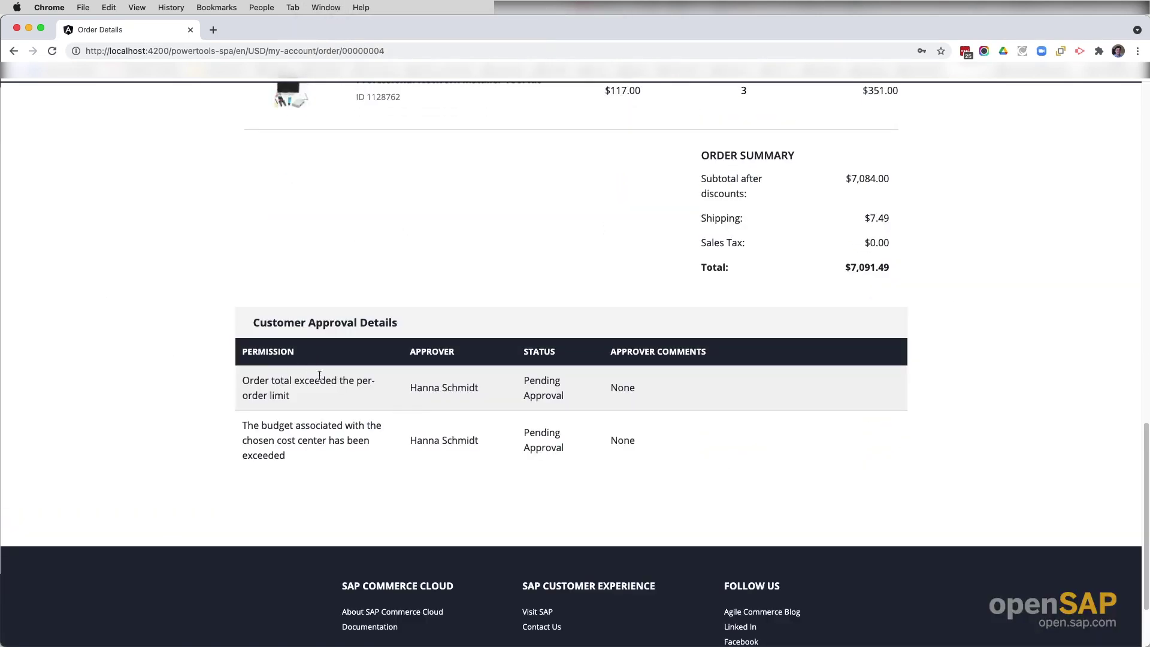
pyautogui.moveTo(410, 390); pyautogui.dragTo(482, 397)
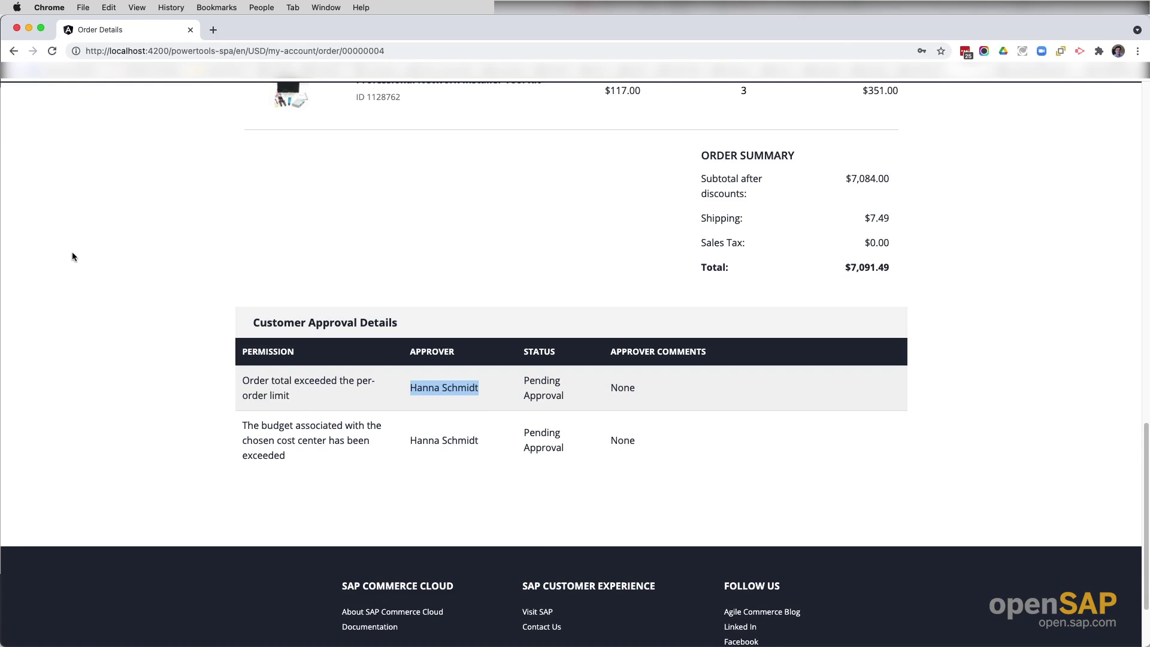
pyautogui.click(149, 258)
# Return to the Custom Retail cost center window and scroll to the top.
pyautogui.click(325, 7)
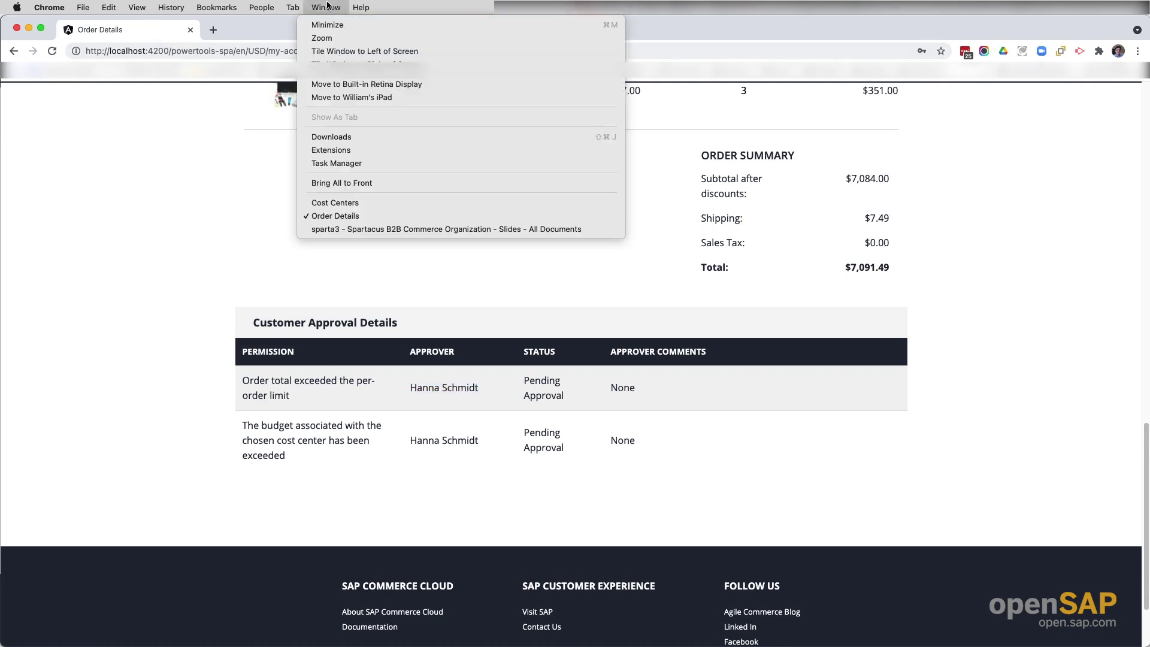
pyautogui.click(383, 203)
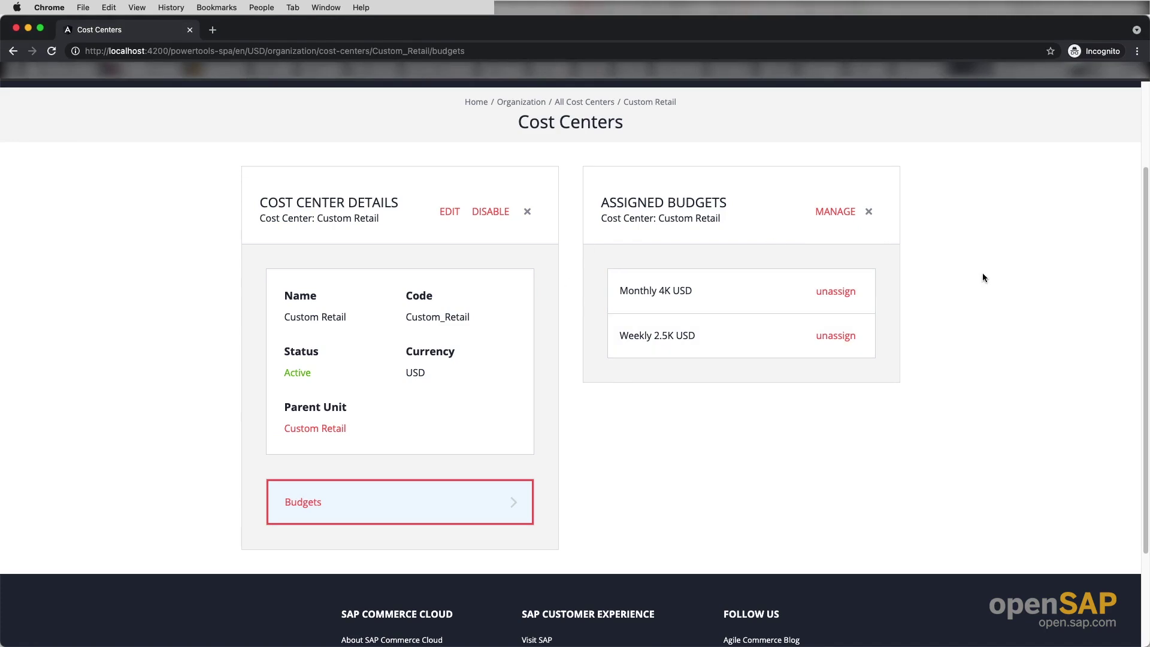
pyautogui.scroll(3, 736, 341)
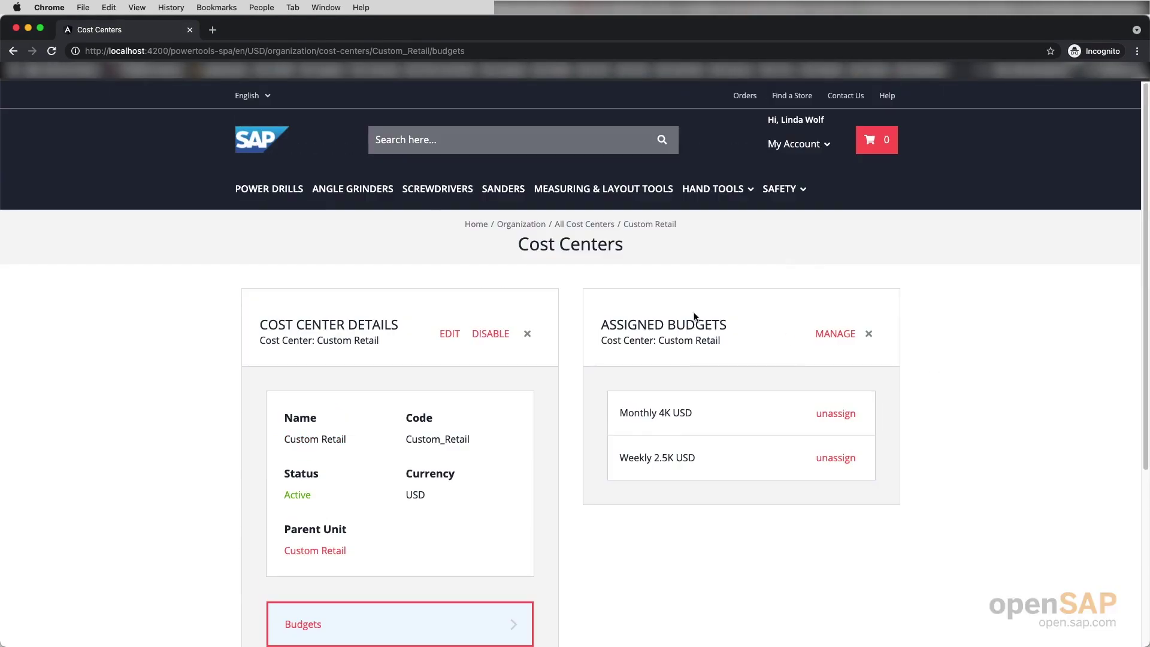
pyautogui.click(522, 224)
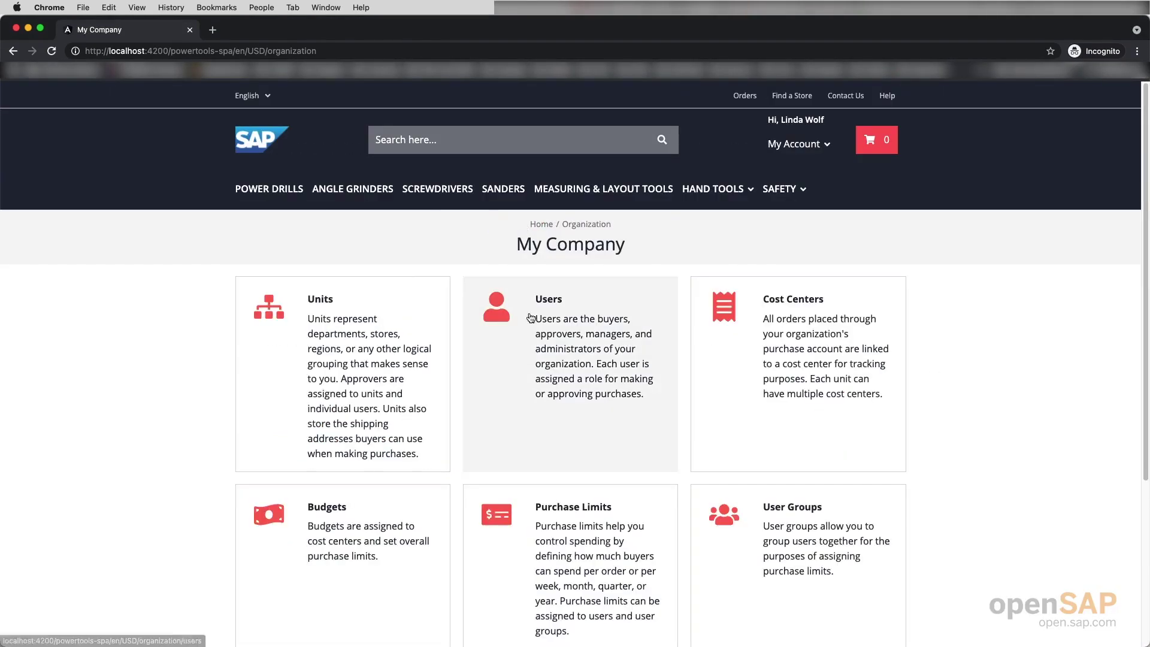
pyautogui.click(348, 326)
pyautogui.click(276, 425)
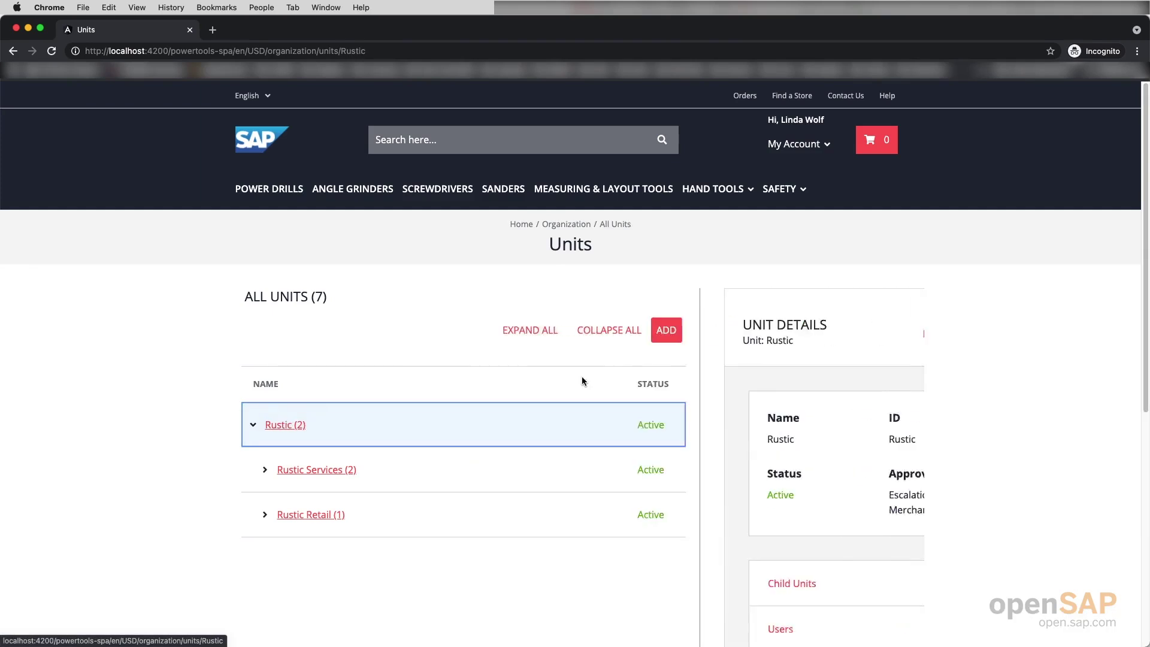
pyautogui.scroll(-2, 793, 438)
pyautogui.click(703, 441)
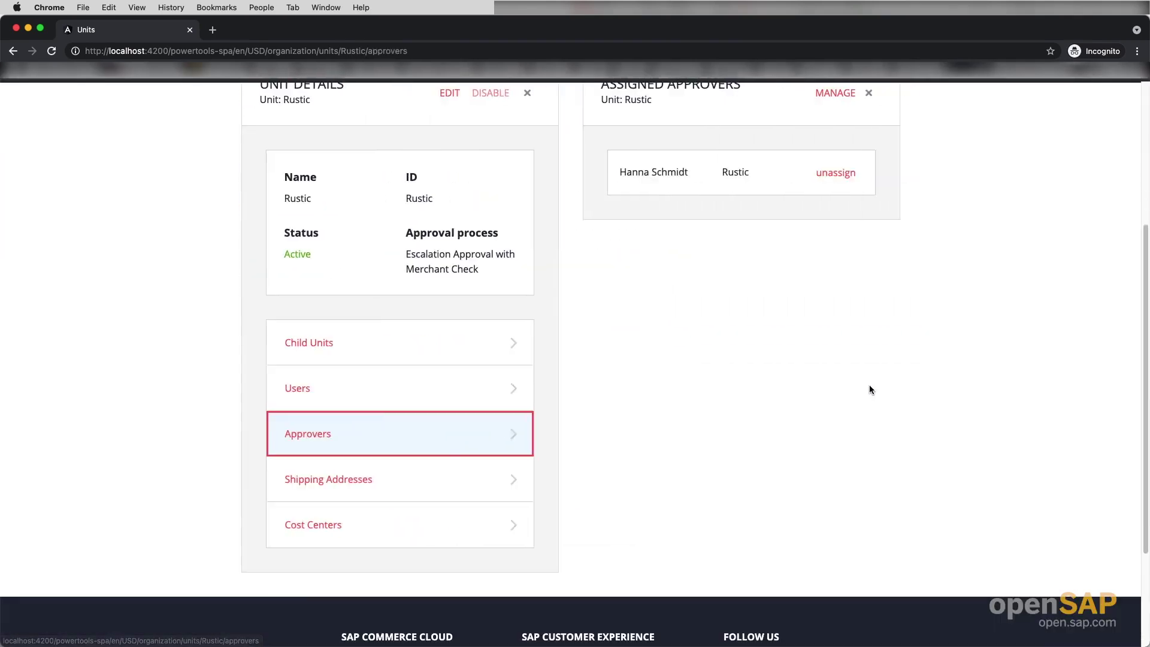
pyautogui.moveTo(619, 179); pyautogui.dragTo(702, 177)
pyautogui.scroll(1, 846, 344)
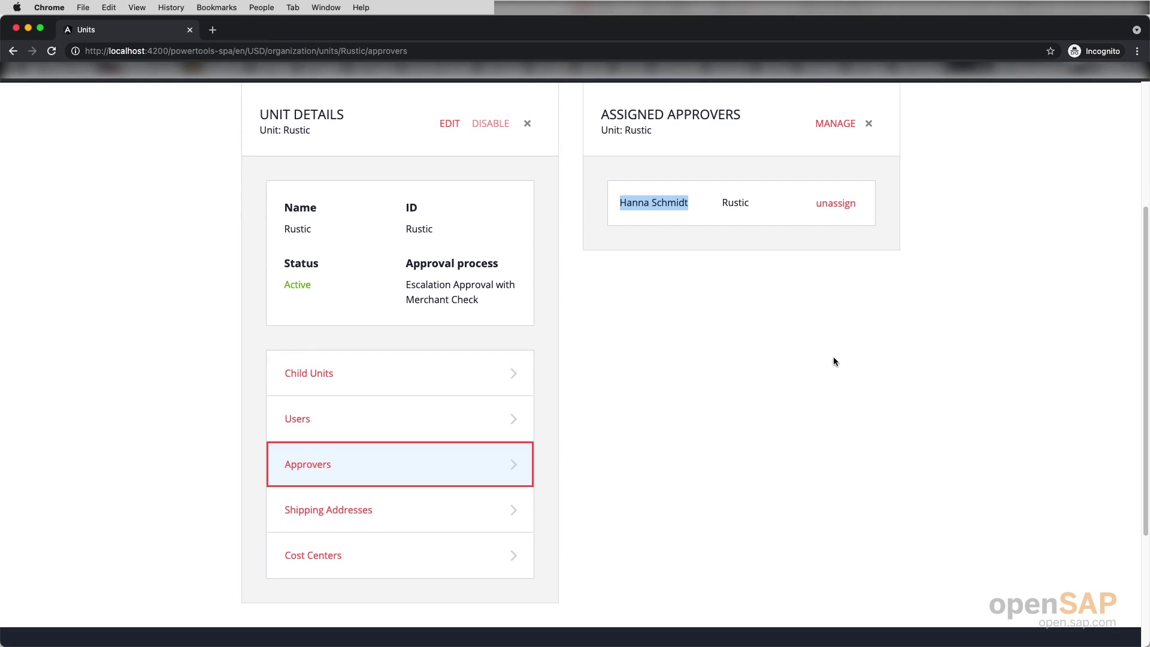
pyautogui.click(927, 216)
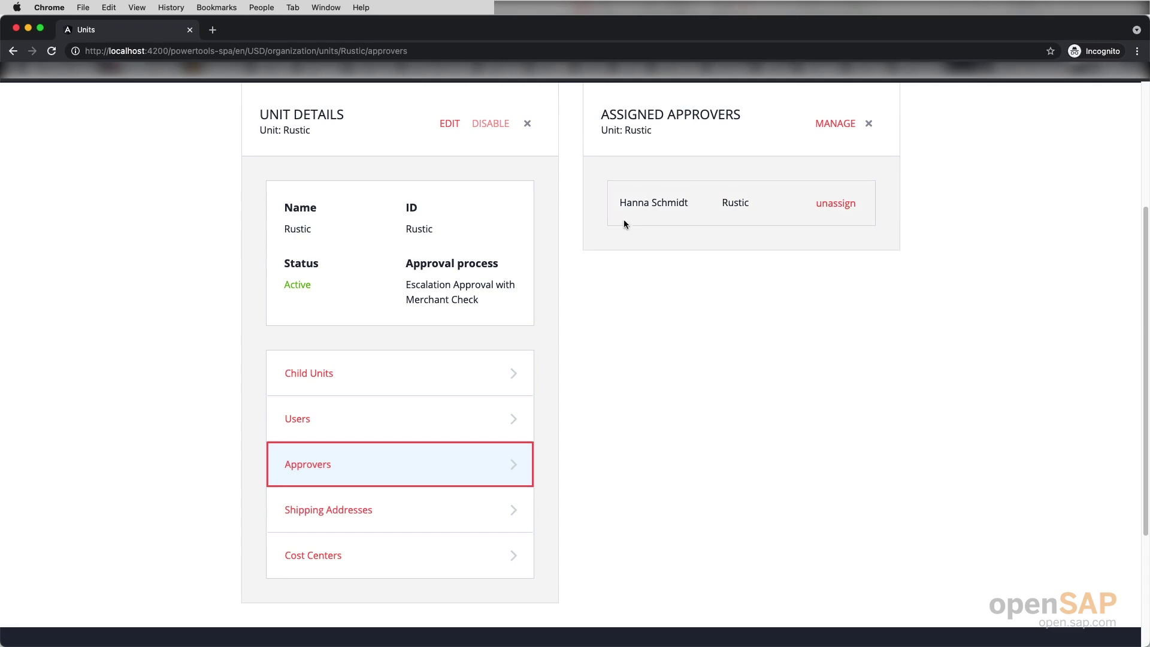
pyautogui.moveTo(618, 202); pyautogui.dragTo(691, 203)
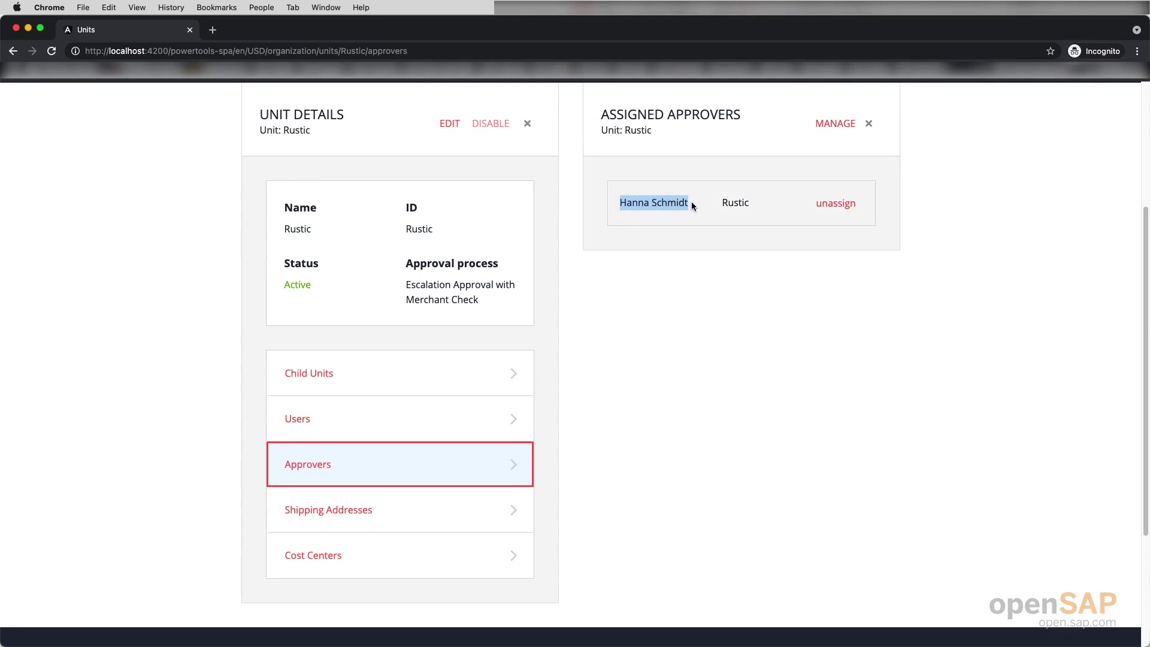
pyautogui.click(754, 385)
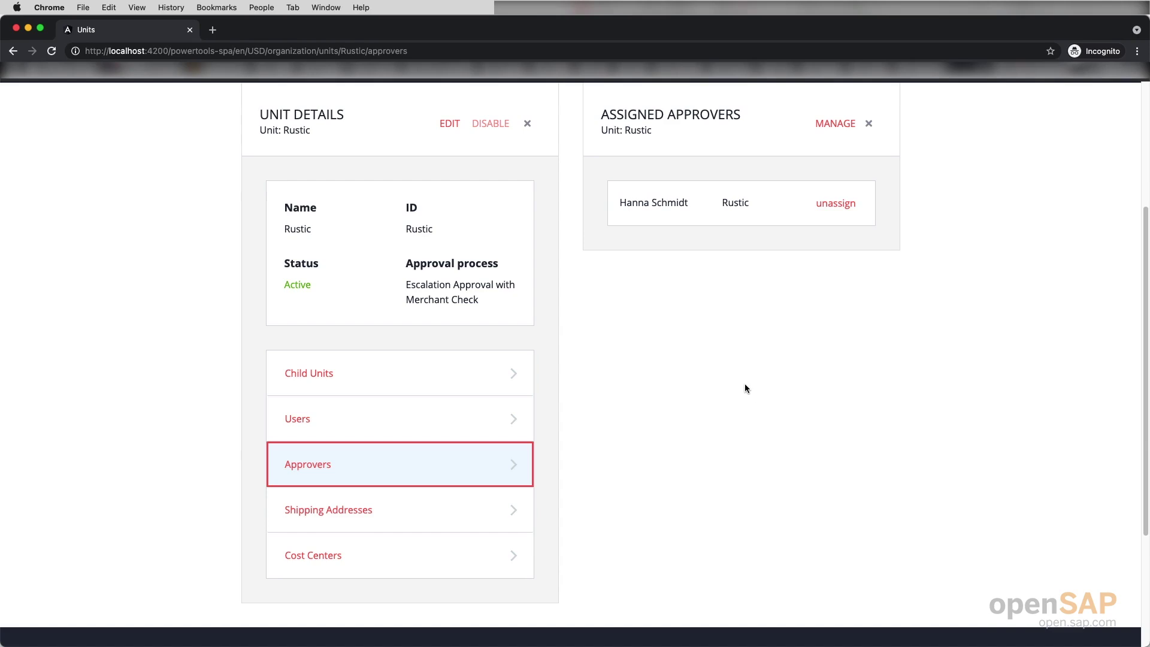
pyautogui.scroll(5, 641, 508)
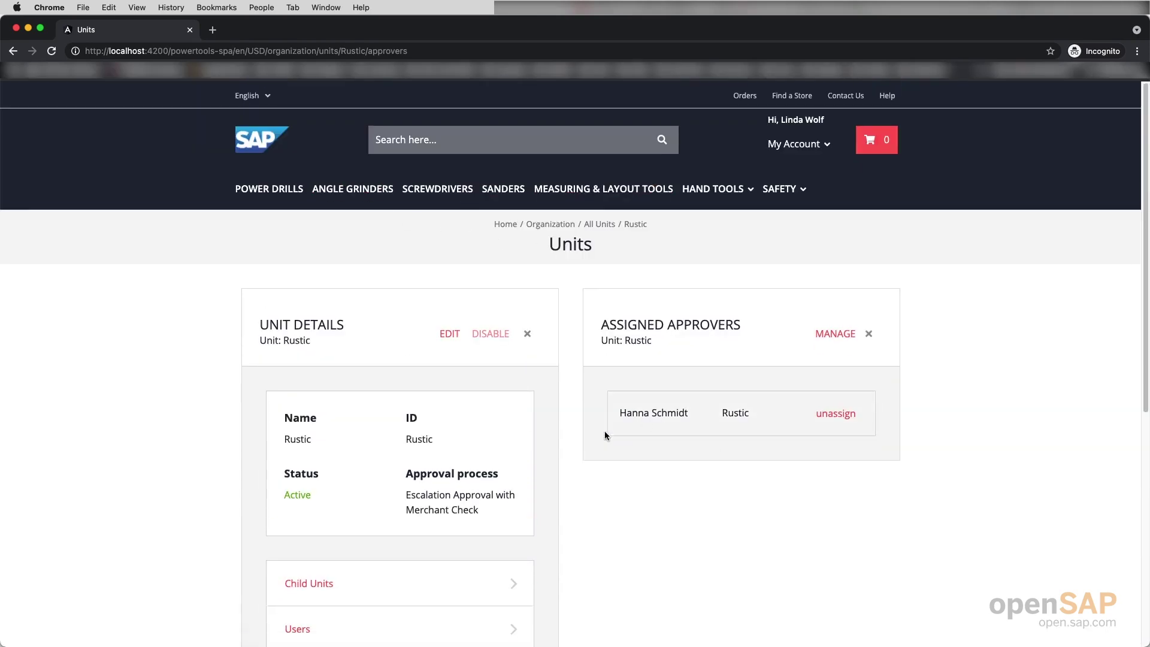
pyautogui.scroll(-1, 602, 446)
pyautogui.scroll(-5, 598, 448)
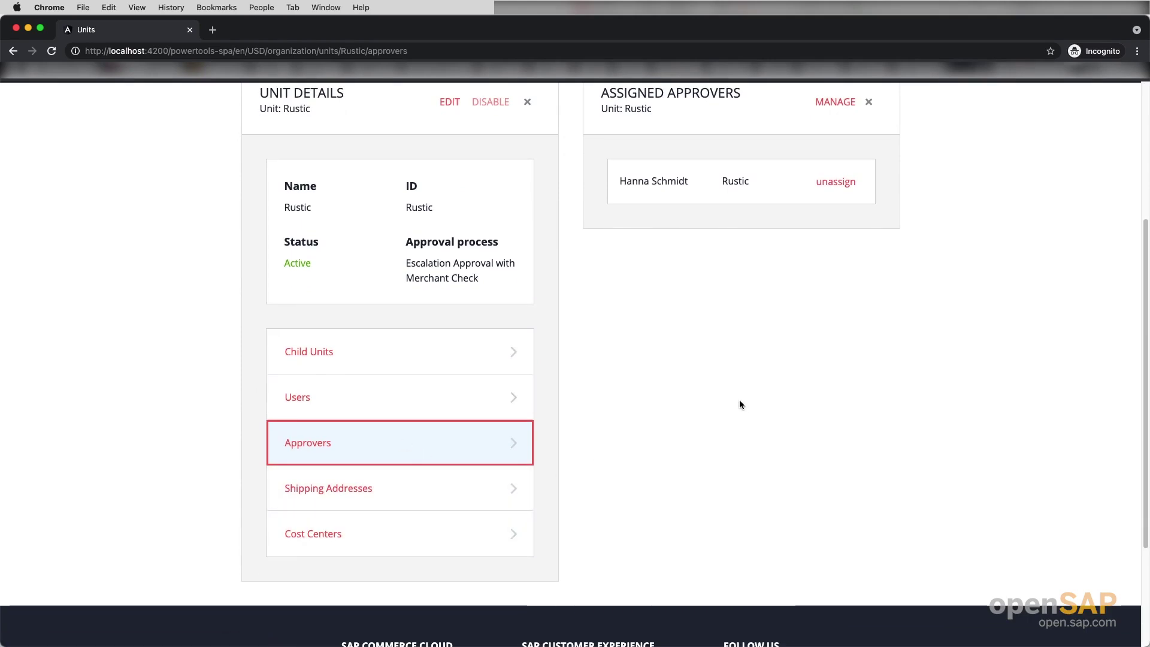
pyautogui.scroll(5, 713, 448)
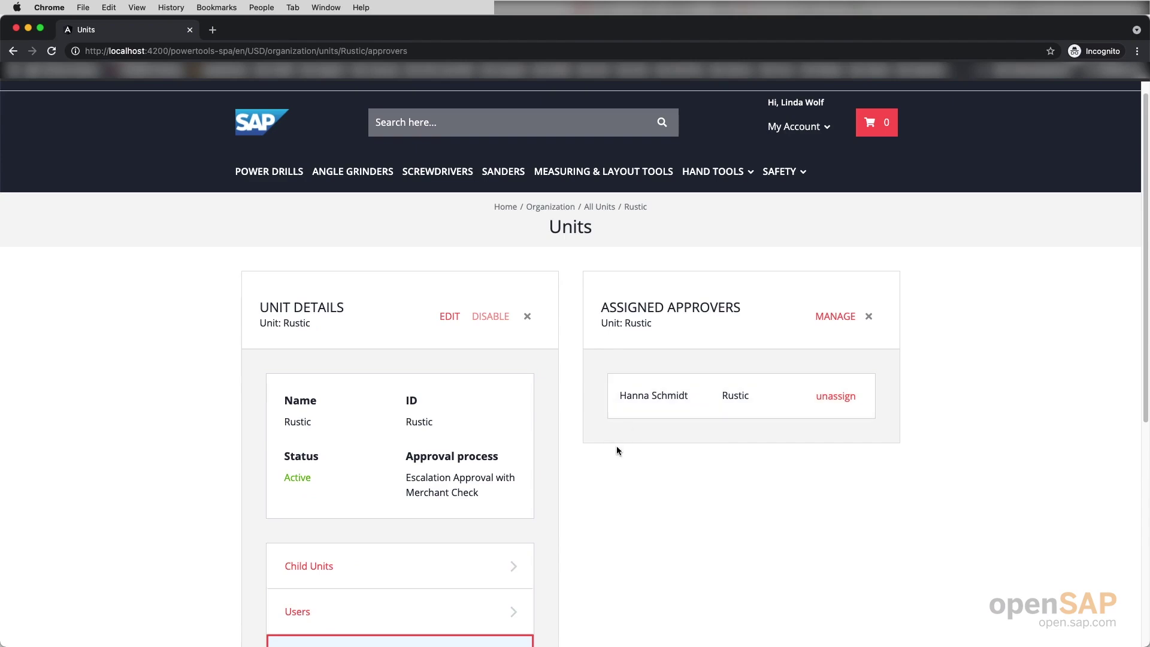
pyautogui.click(549, 208)
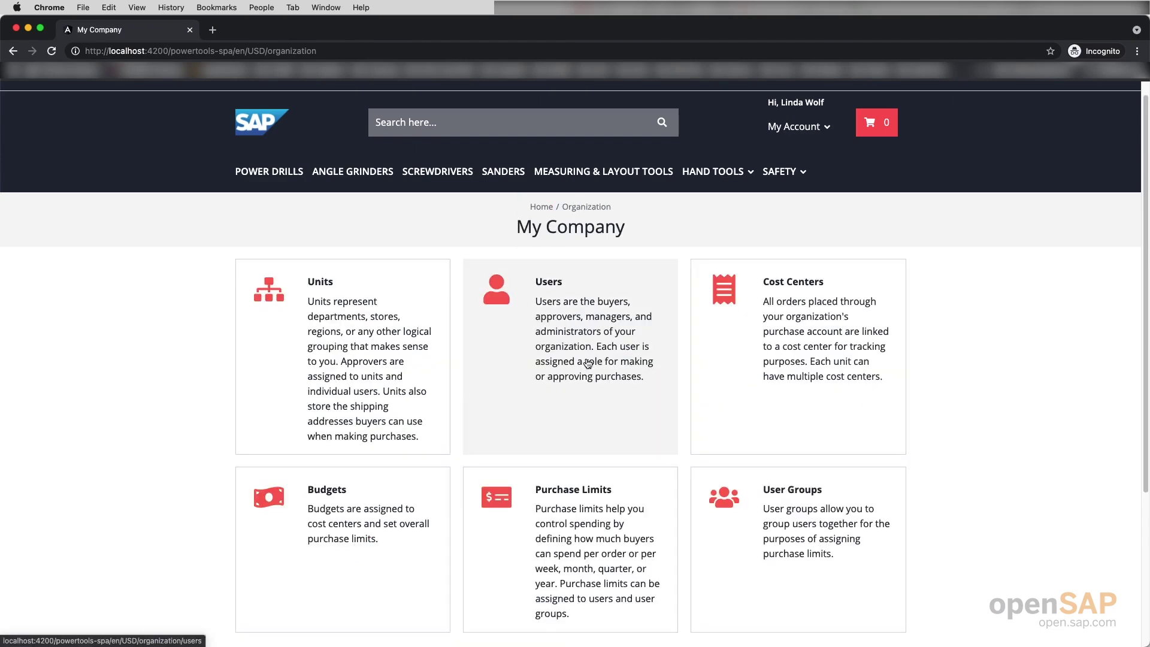
# Open the Rustic approver's assigned purchase limits from page 2 of the users list.
pyautogui.click(648, 405)
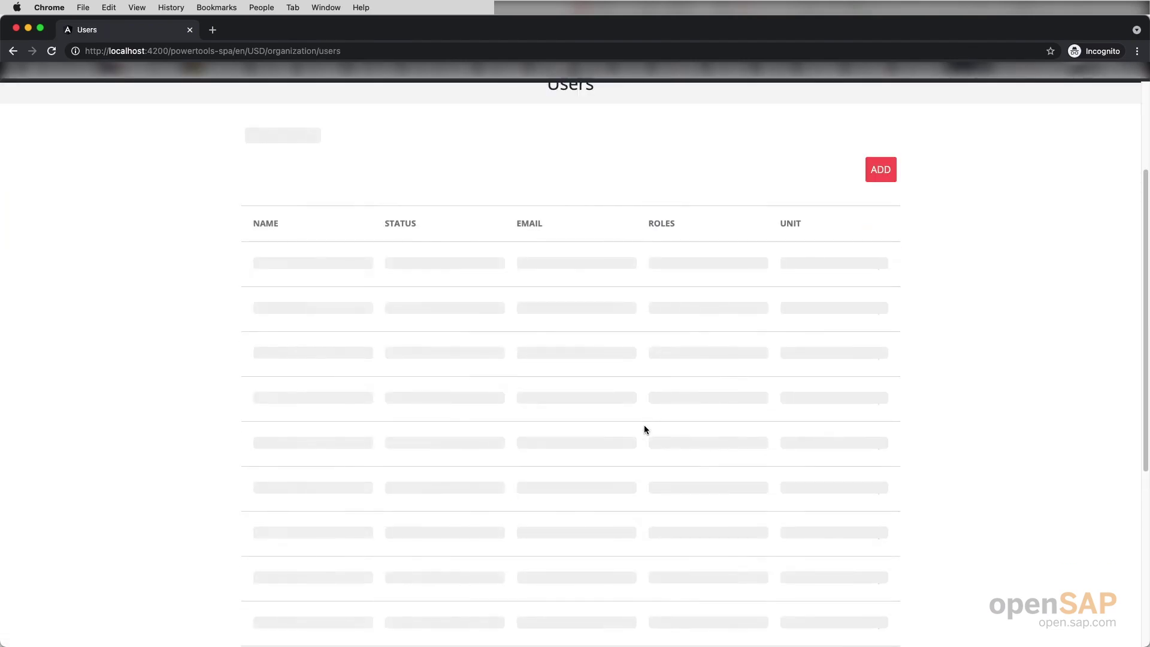
pyautogui.scroll(-5, 743, 413)
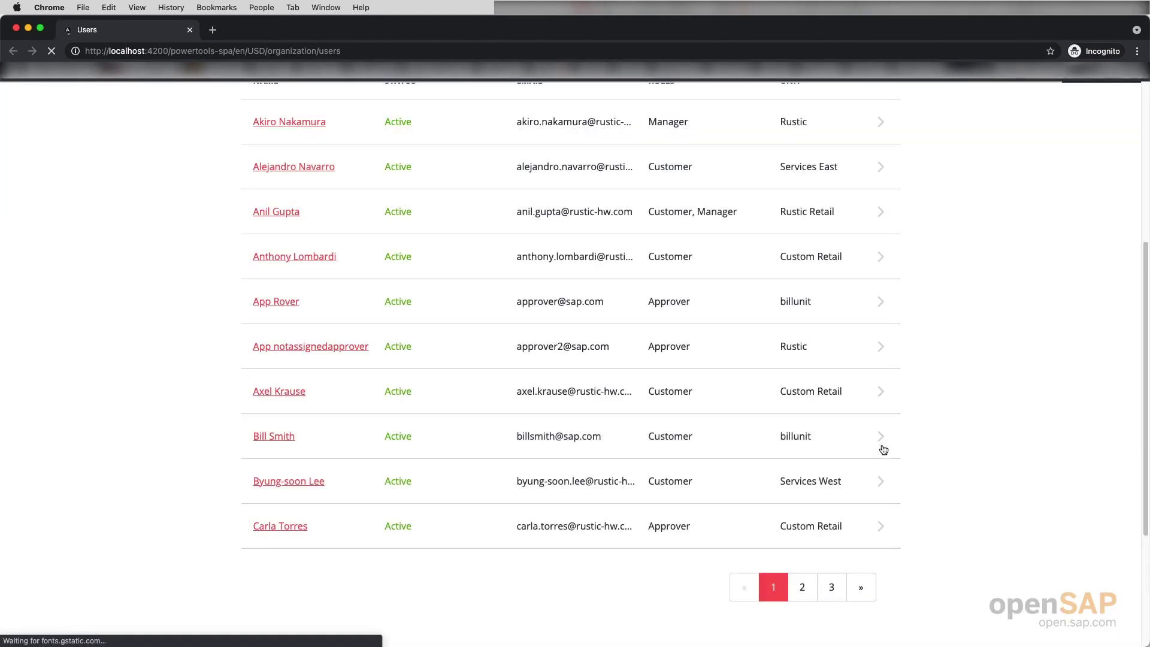
pyautogui.click(803, 587)
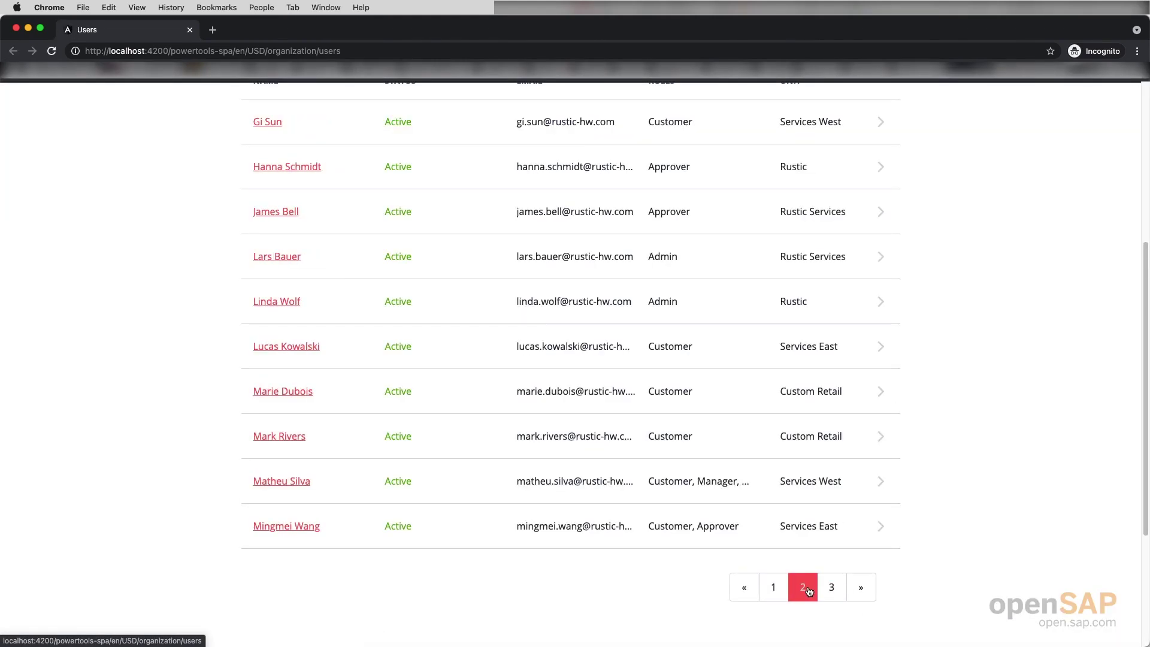
pyautogui.click(277, 168)
pyautogui.click(726, 376)
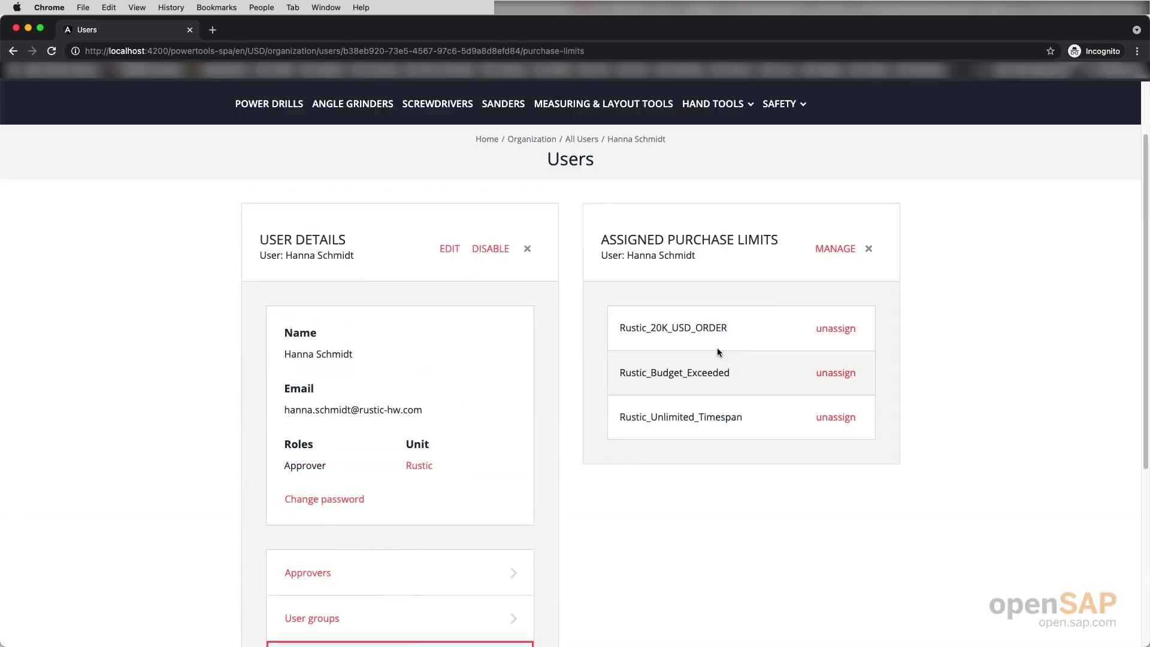
# Mark the limits Rustic_20K_USD_ORDER, Rustic_Budget_Exceeded and Rustic_Unlimited_Timespan.
pyautogui.moveTo(651, 329); pyautogui.dragTo(721, 328)
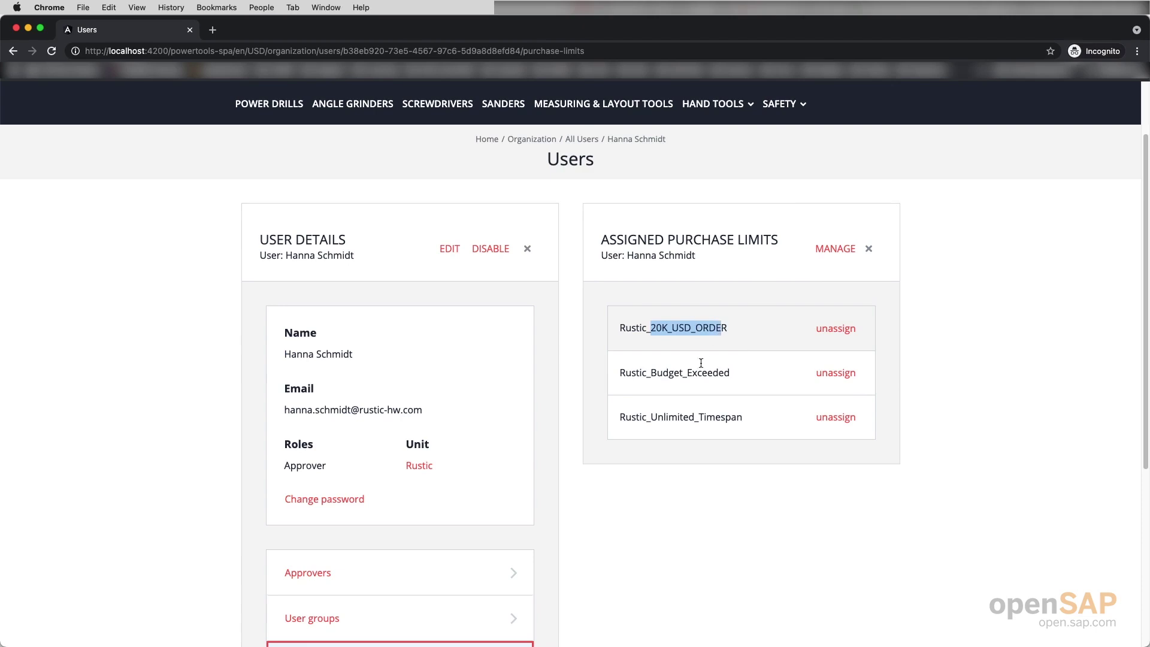
pyautogui.moveTo(650, 373); pyautogui.dragTo(680, 374)
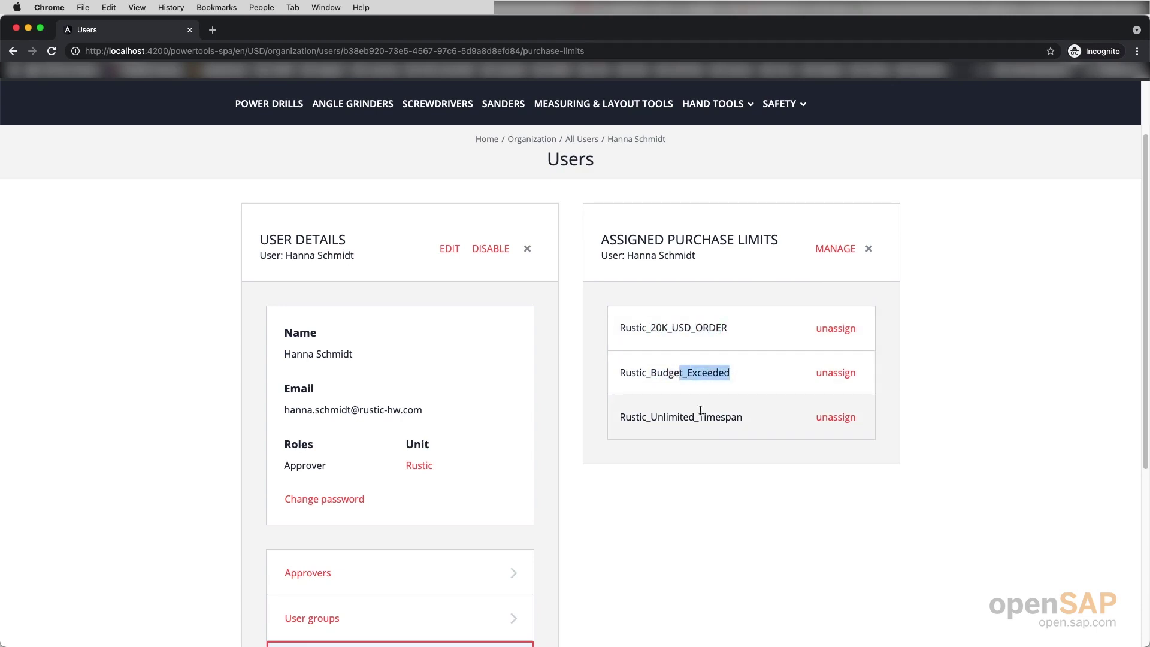
pyautogui.moveTo(621, 417); pyautogui.dragTo(742, 423)
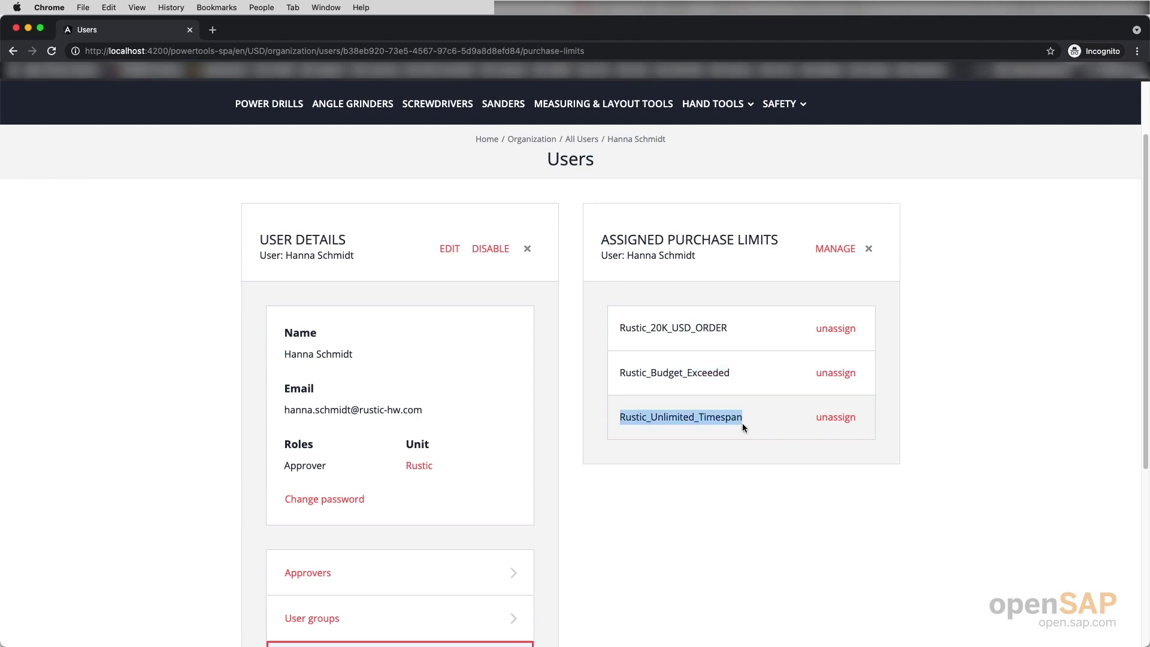
pyautogui.click(742, 421)
pyautogui.moveTo(621, 416); pyautogui.dragTo(741, 425)
pyautogui.click(995, 364)
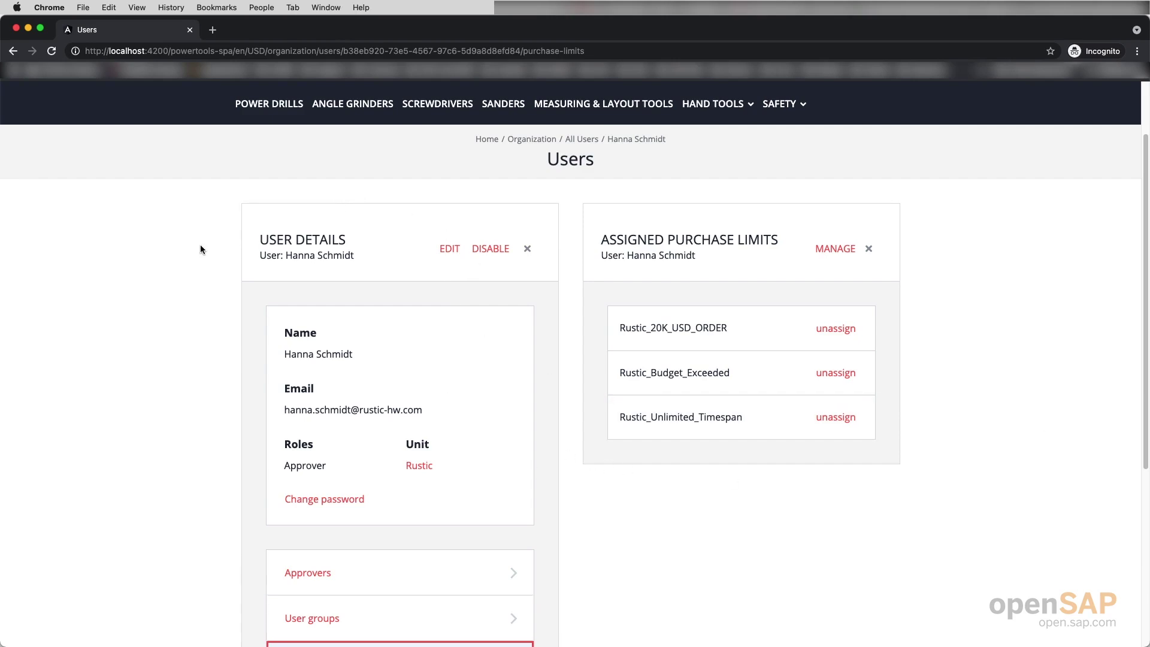
# Open the Custom Retail approver's purchase limits from page 1 of the users list.
pyautogui.click(578, 140)
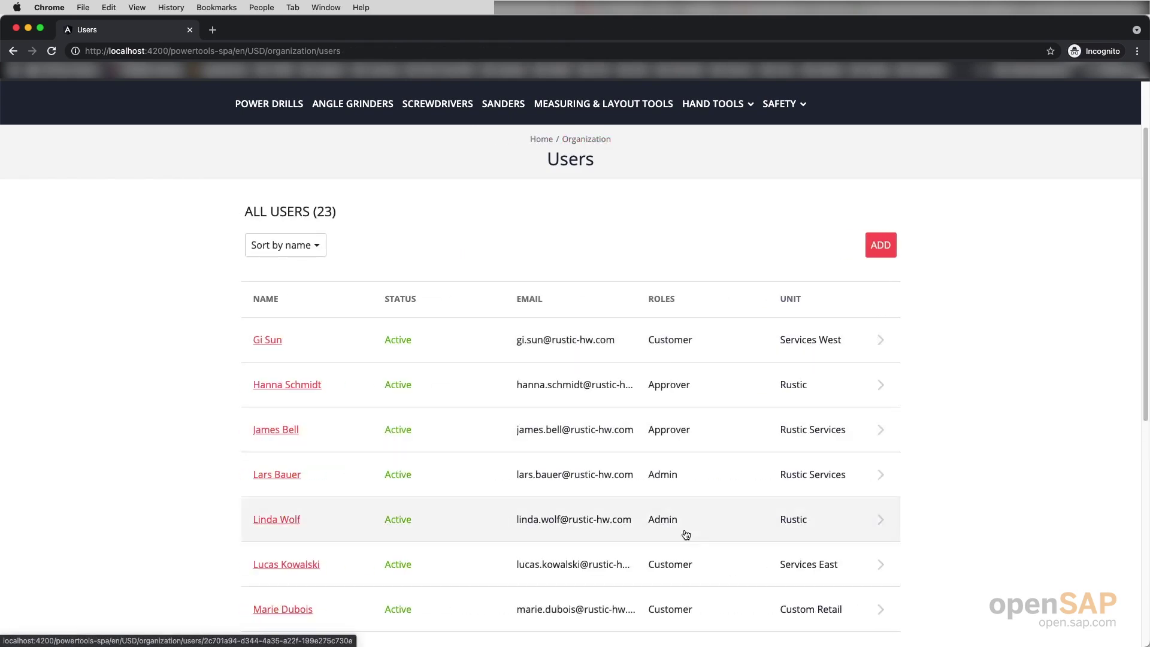
pyautogui.scroll(-5, 686, 524)
pyautogui.click(772, 484)
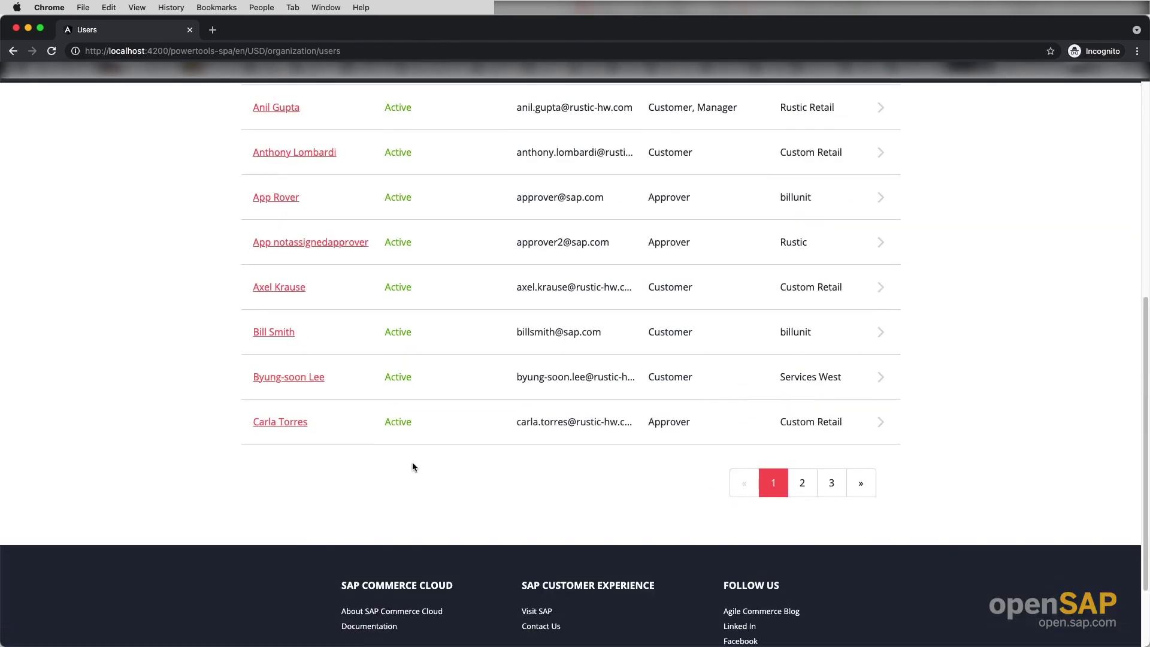
pyautogui.click(285, 422)
pyautogui.click(674, 363)
# Examine the single assigned limit, Rustic_4K_USD_ORDER.
pyautogui.scroll(2, 954, 387)
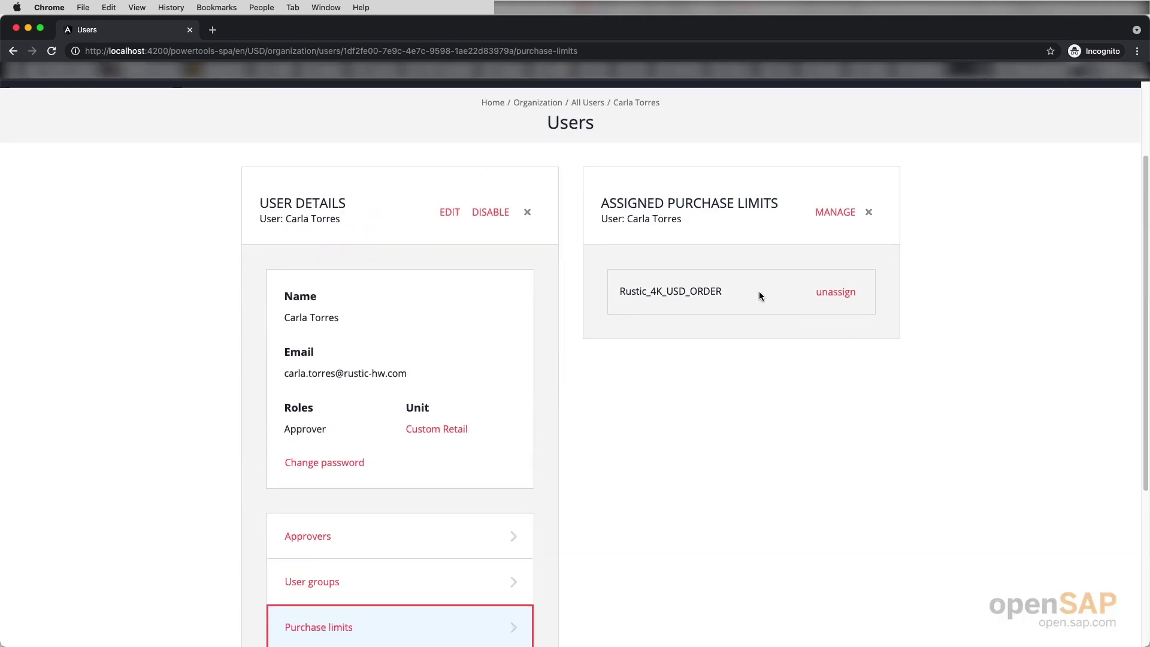
pyautogui.moveTo(726, 293)
pyautogui.mouseDown()
pyautogui.moveTo(653, 292)
pyautogui.moveTo(718, 291)
pyautogui.mouseUp()
pyautogui.click(638, 292)
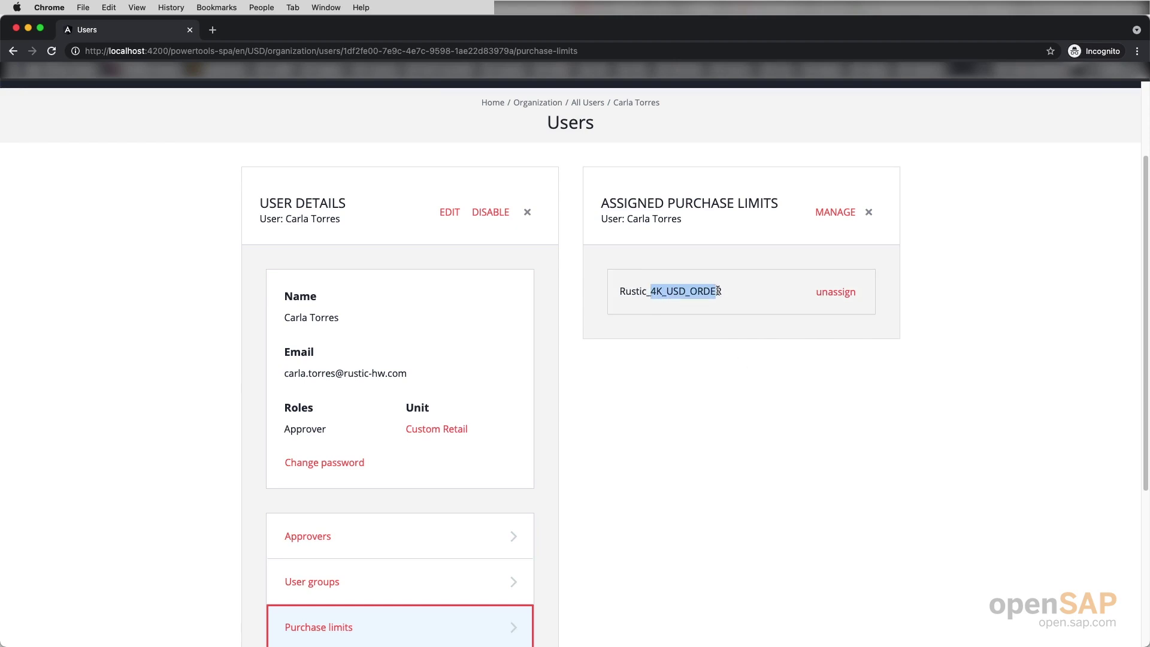
pyautogui.click(749, 362)
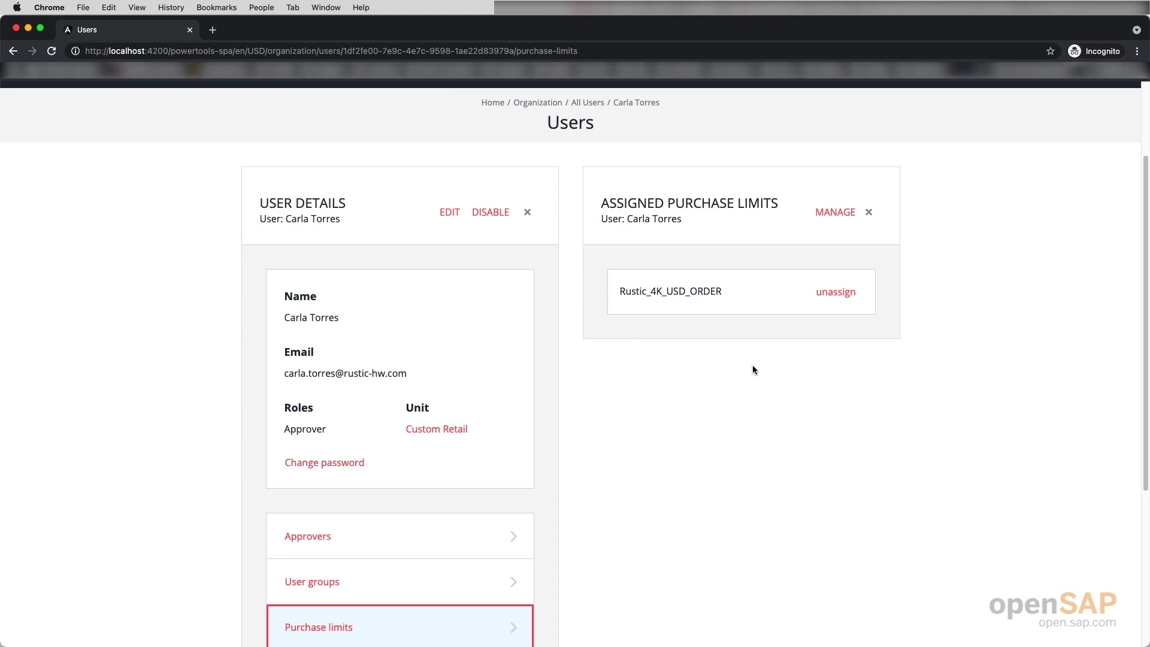
pyautogui.scroll(-3, 738, 388)
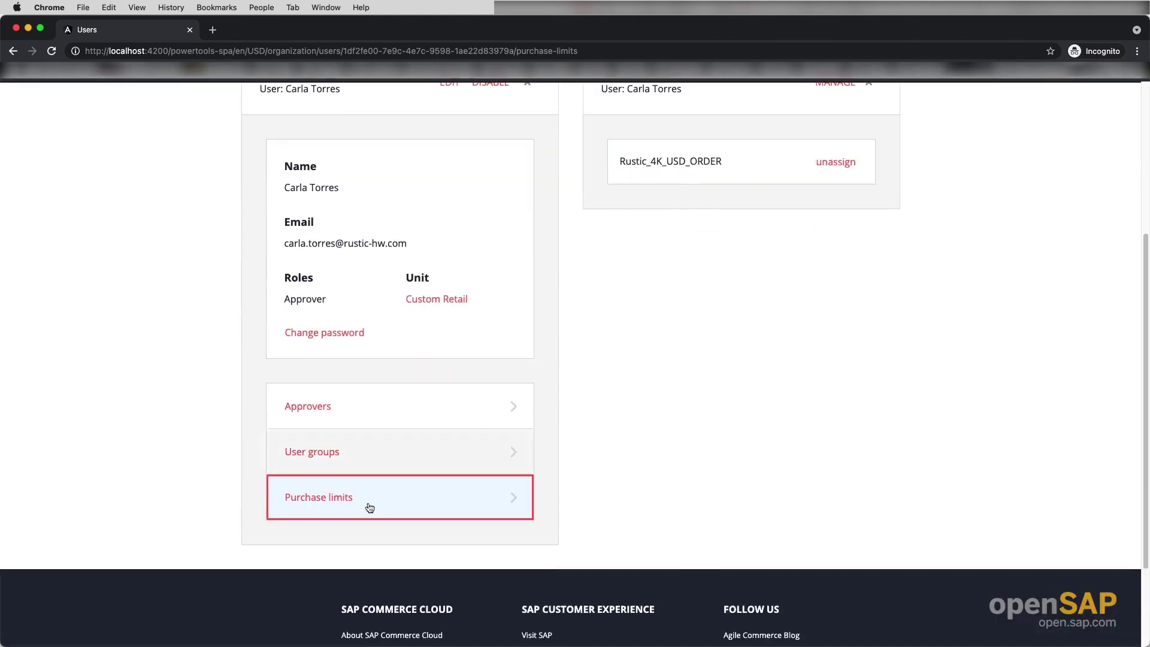
pyautogui.scroll(3, 687, 366)
pyautogui.moveTo(651, 277); pyautogui.dragTo(724, 276)
pyautogui.click(710, 375)
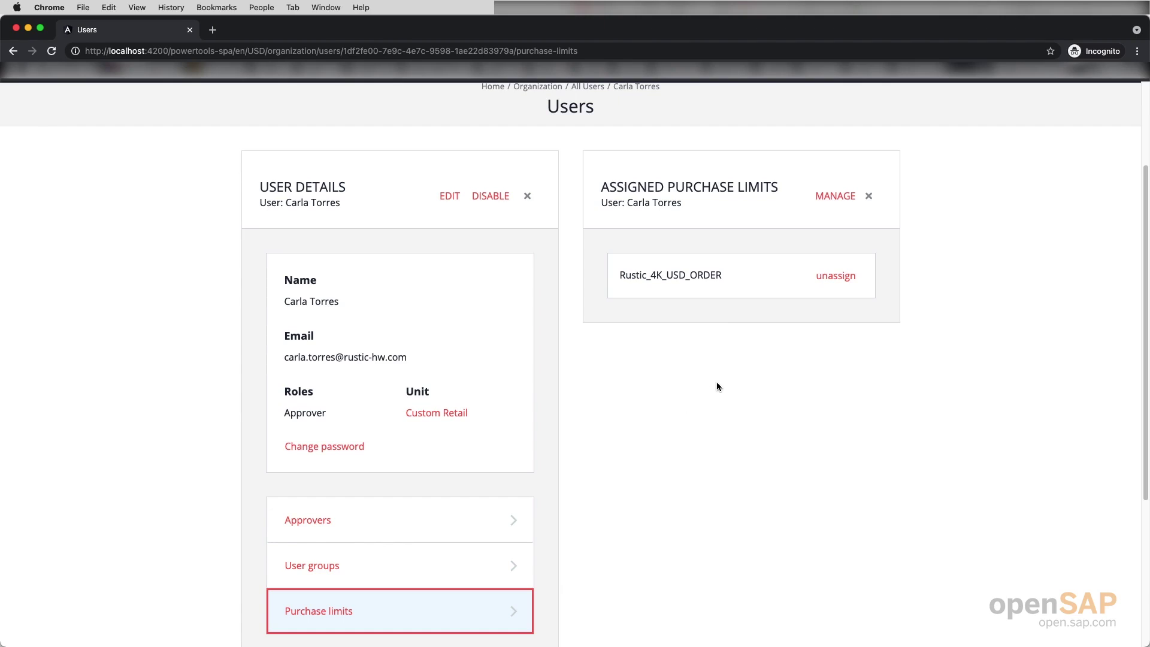
pyautogui.scroll(3, 718, 386)
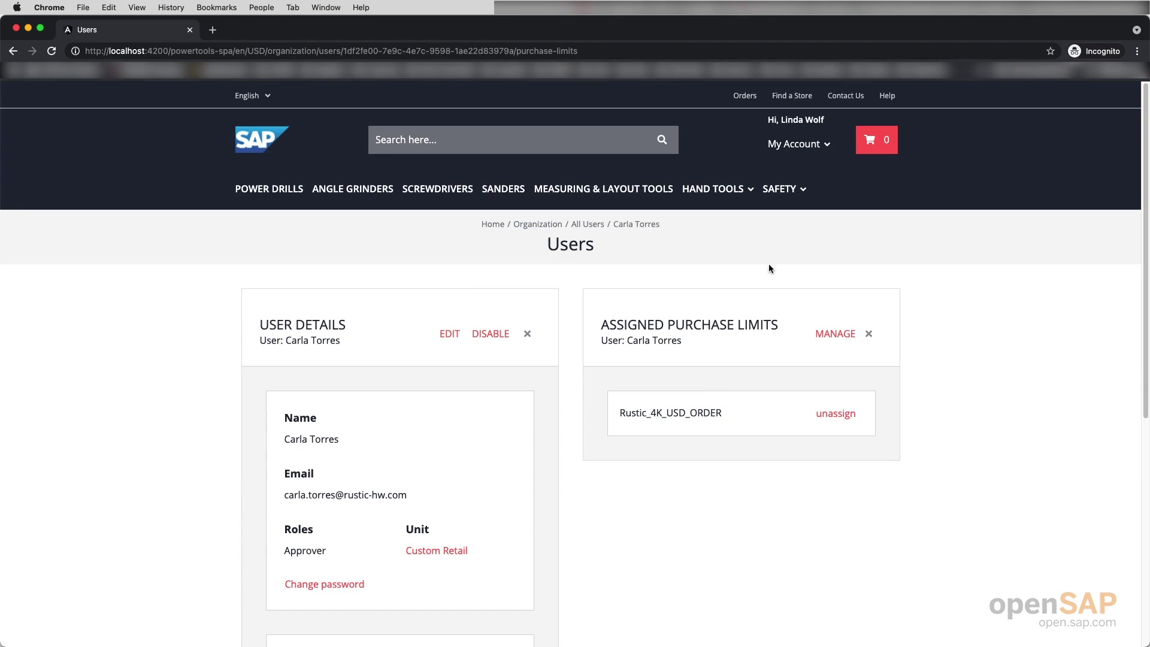
pyautogui.scroll(-2, 624, 473)
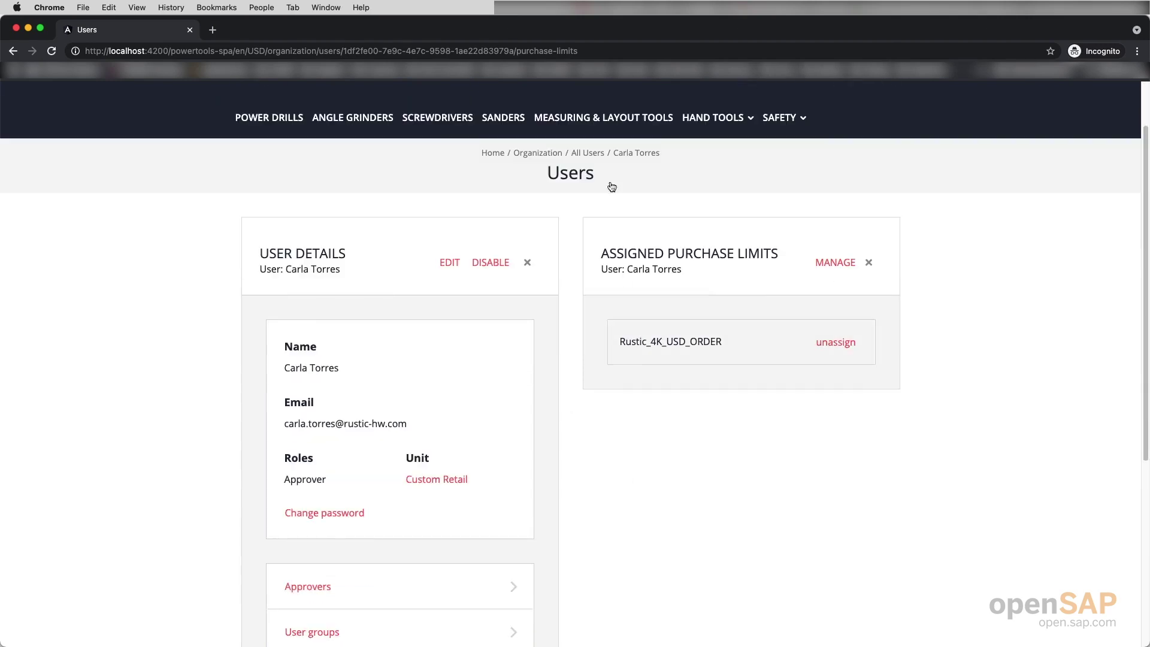
# Return to the Organization overview and open the Purchase Limits list.
pyautogui.click(530, 153)
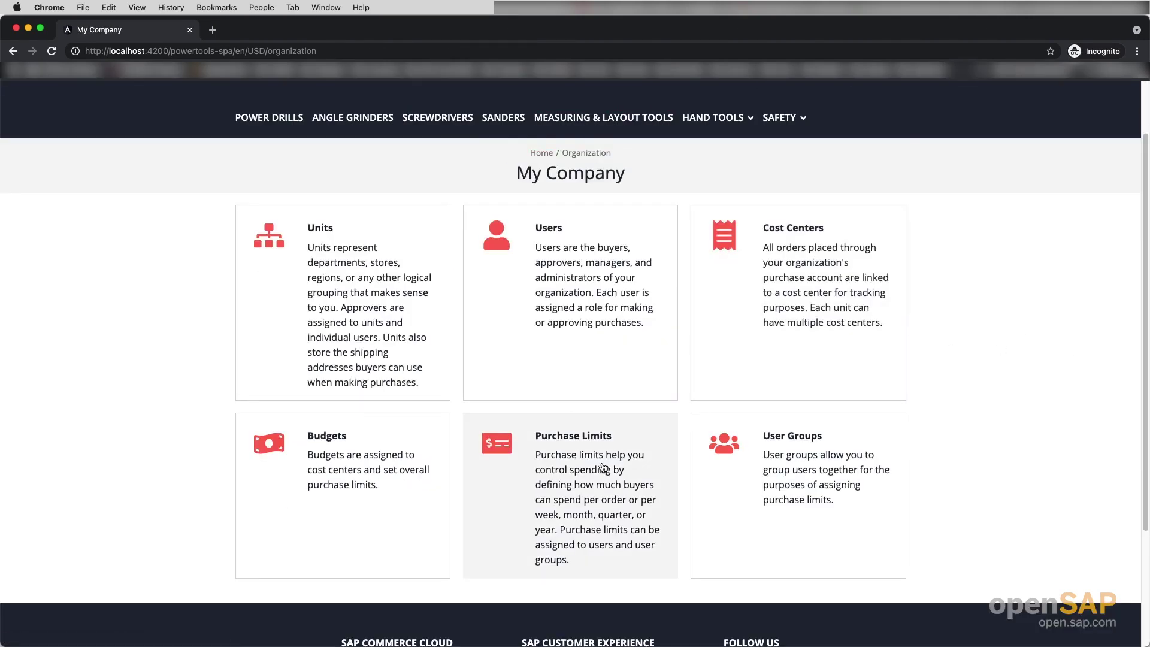
pyautogui.click(571, 438)
pyautogui.scroll(-3, 811, 444)
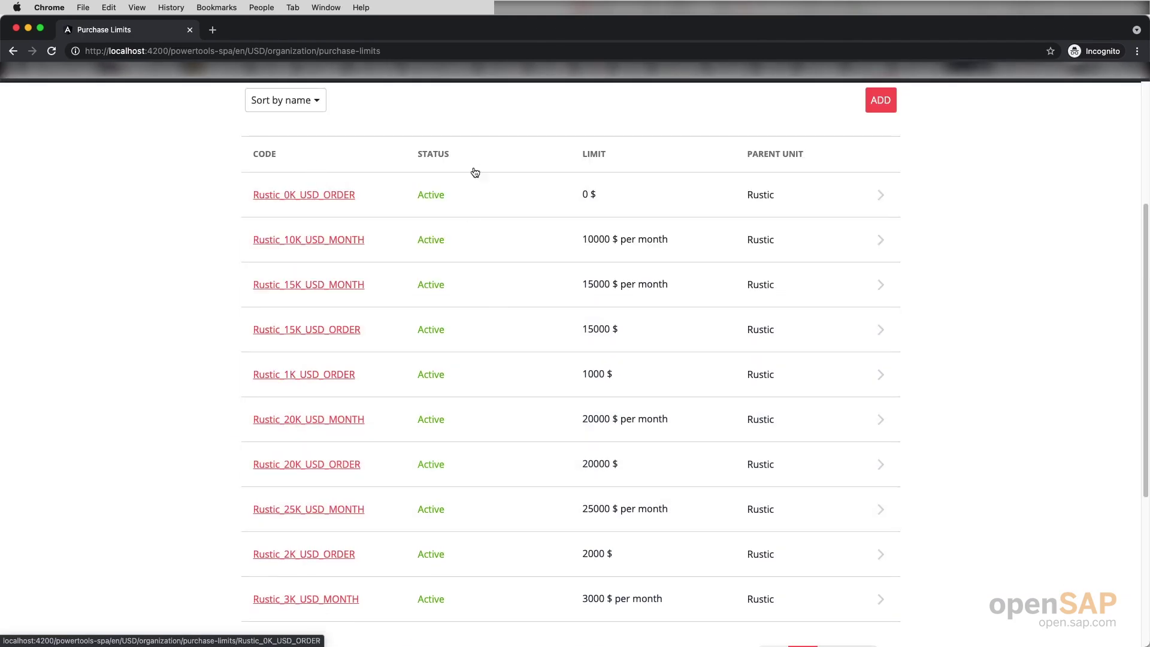
pyautogui.scroll(-2, 639, 411)
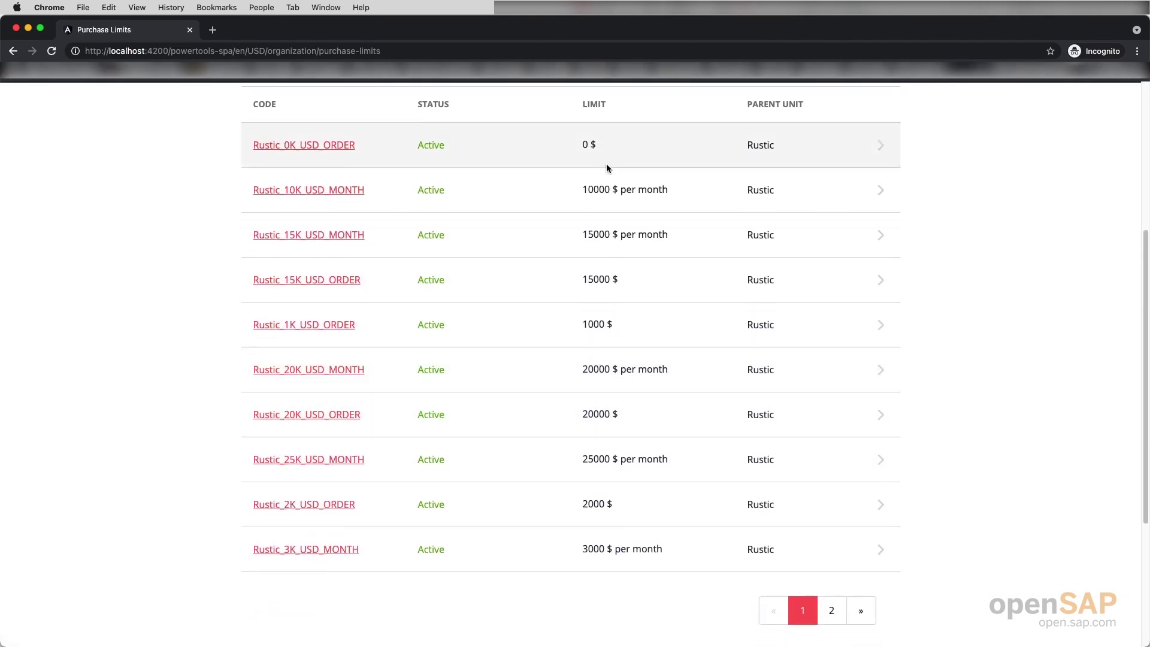
# Inspect the Rustic_0K_USD_ORDER limit's 0 $ details, then close its details panel.
pyautogui.moveTo(603, 151); pyautogui.dragTo(567, 147)
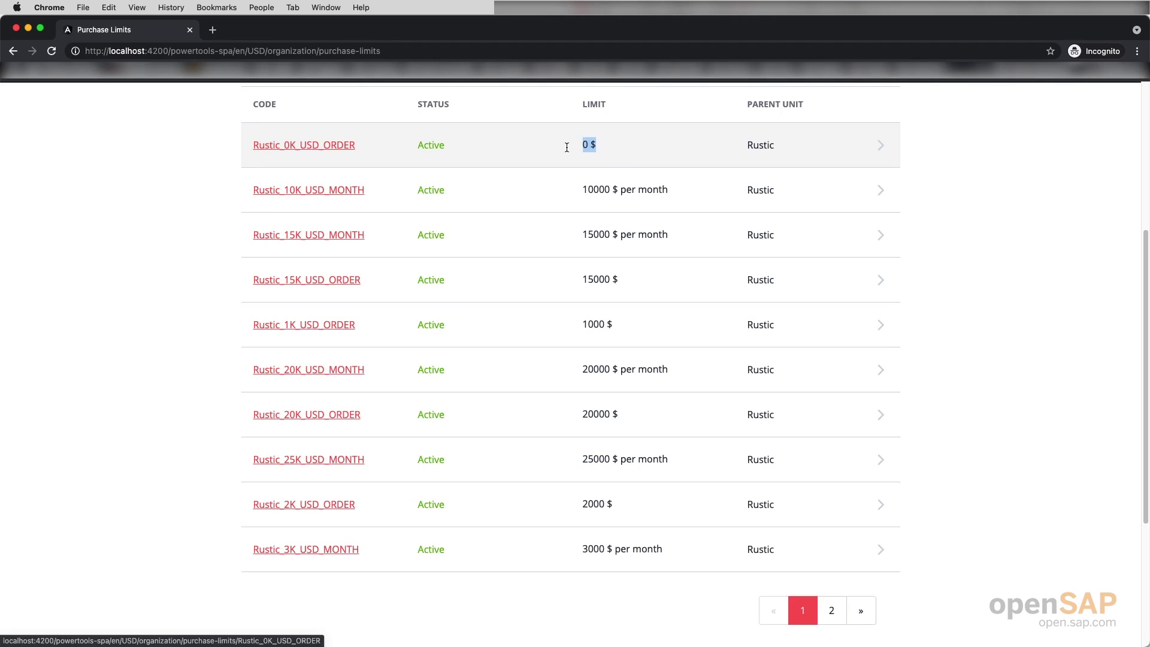
pyautogui.click(567, 147)
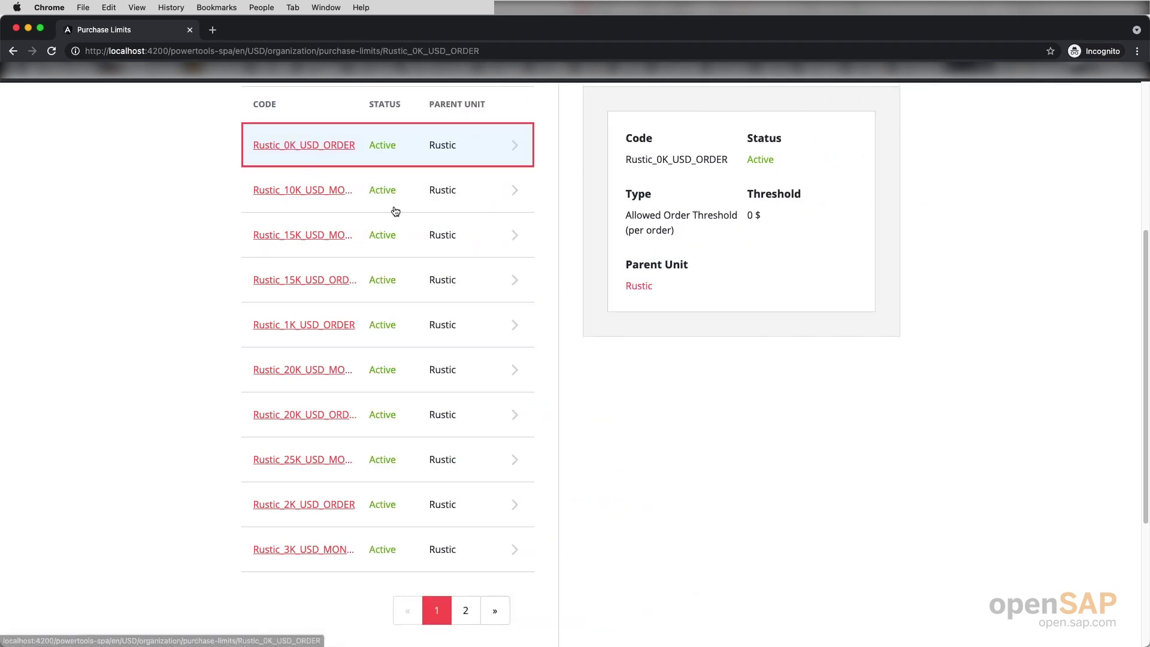
pyautogui.scroll(1, 630, 325)
pyautogui.scroll(4, 569, 300)
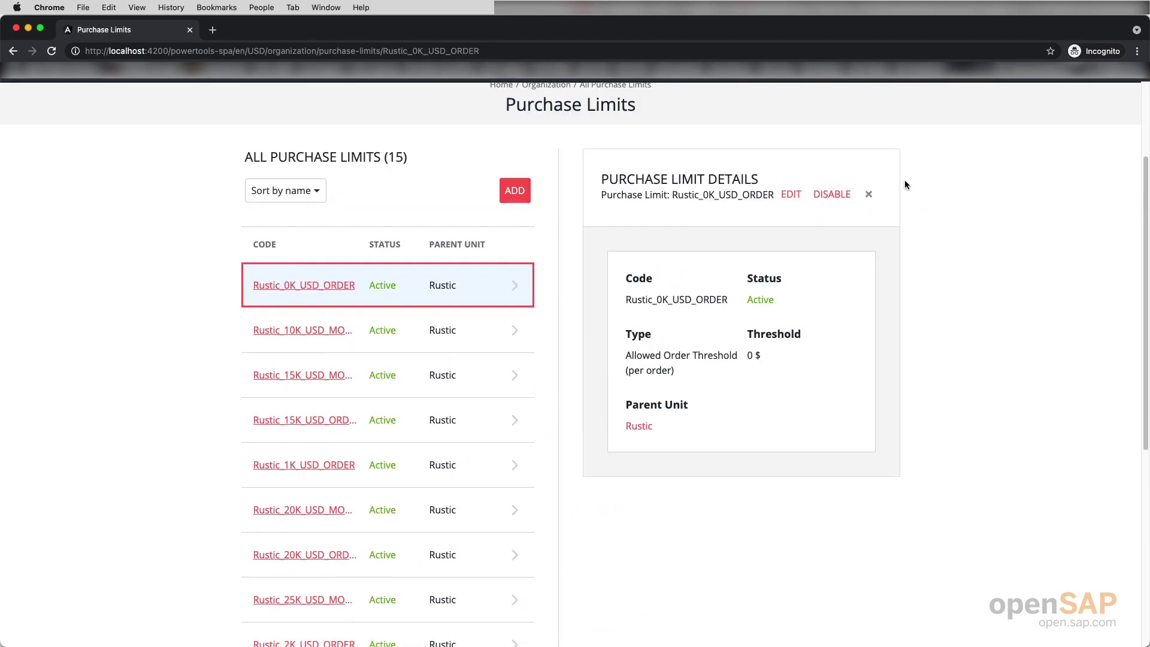
pyautogui.click(869, 195)
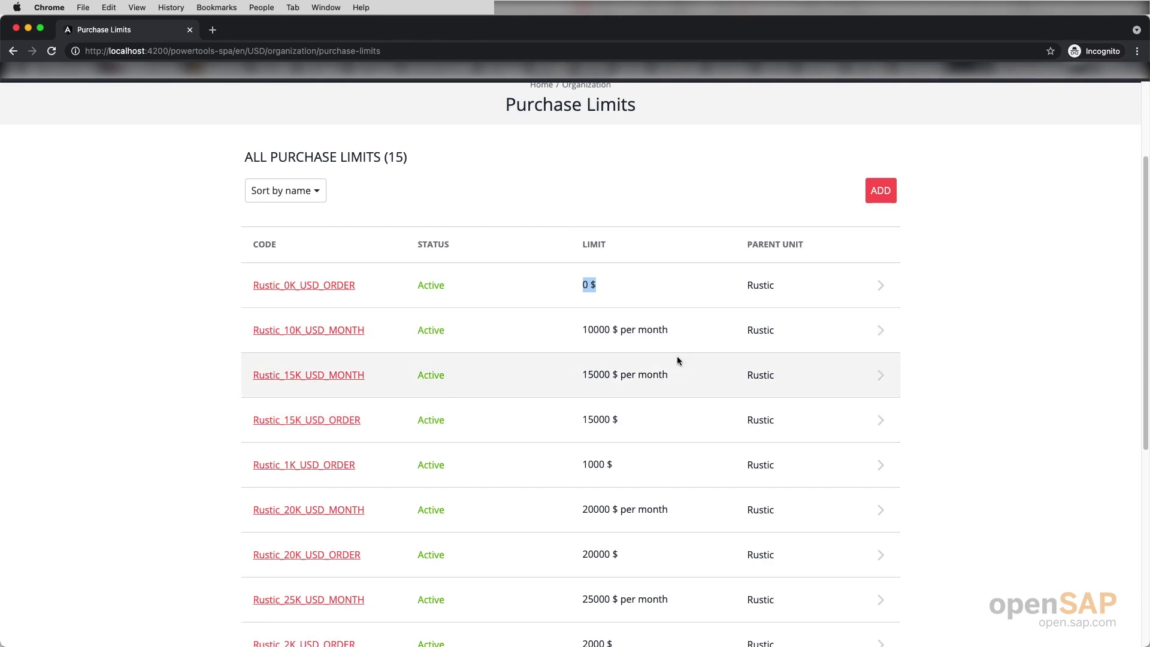
# Create per-order limit 'testspendlimit' with a 10000 threshold for parent unit Custom Retail, and save.
pyautogui.click(878, 192)
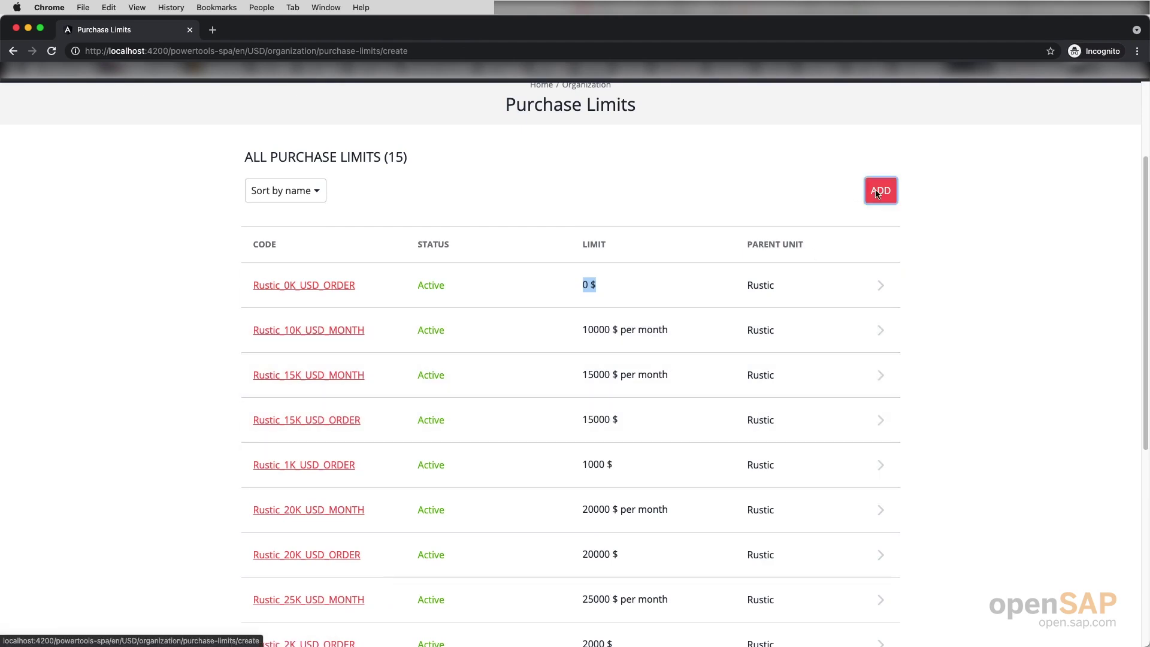
pyautogui.click(677, 305)
pyautogui.write('testspendlimit')
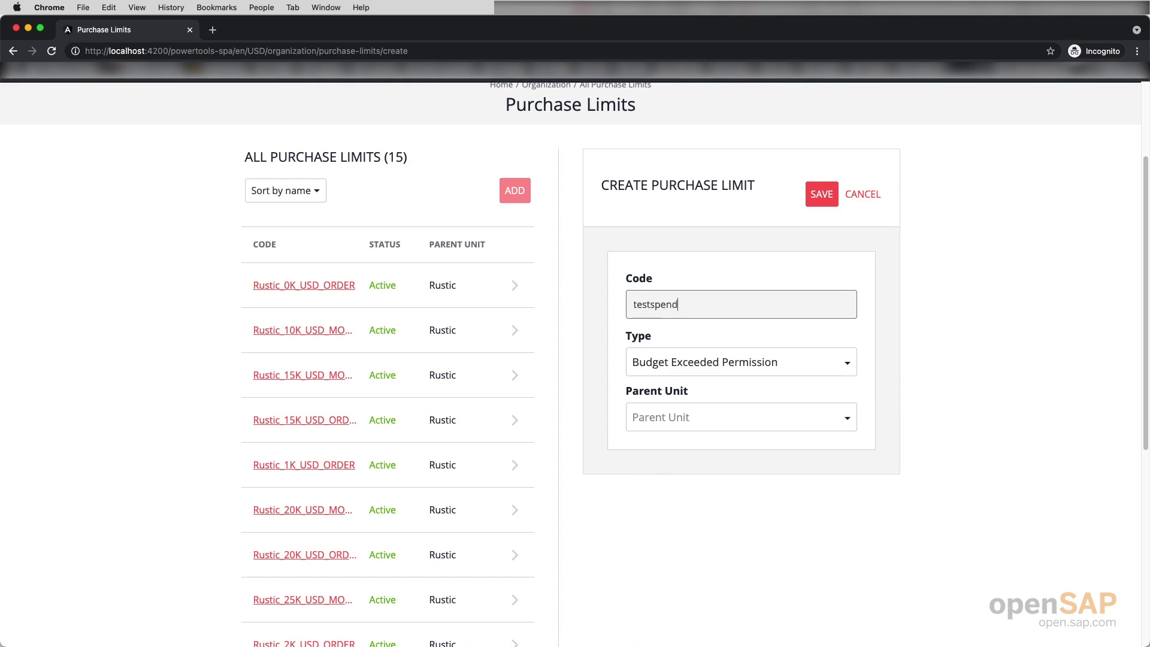
pyautogui.click(710, 363)
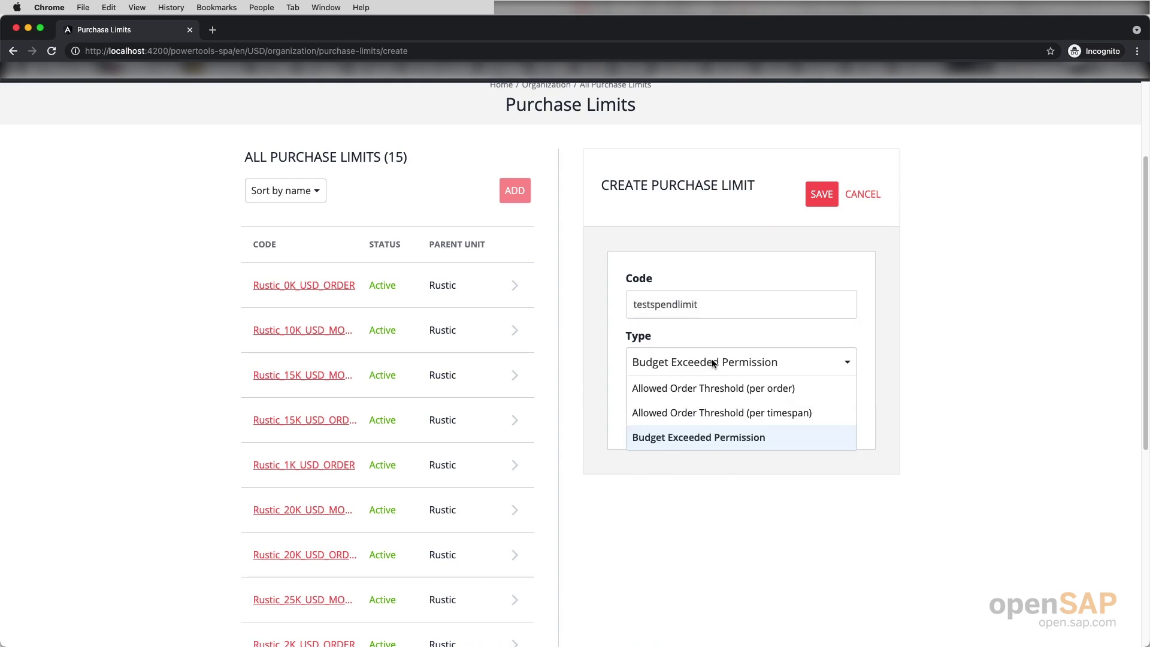
pyautogui.click(730, 389)
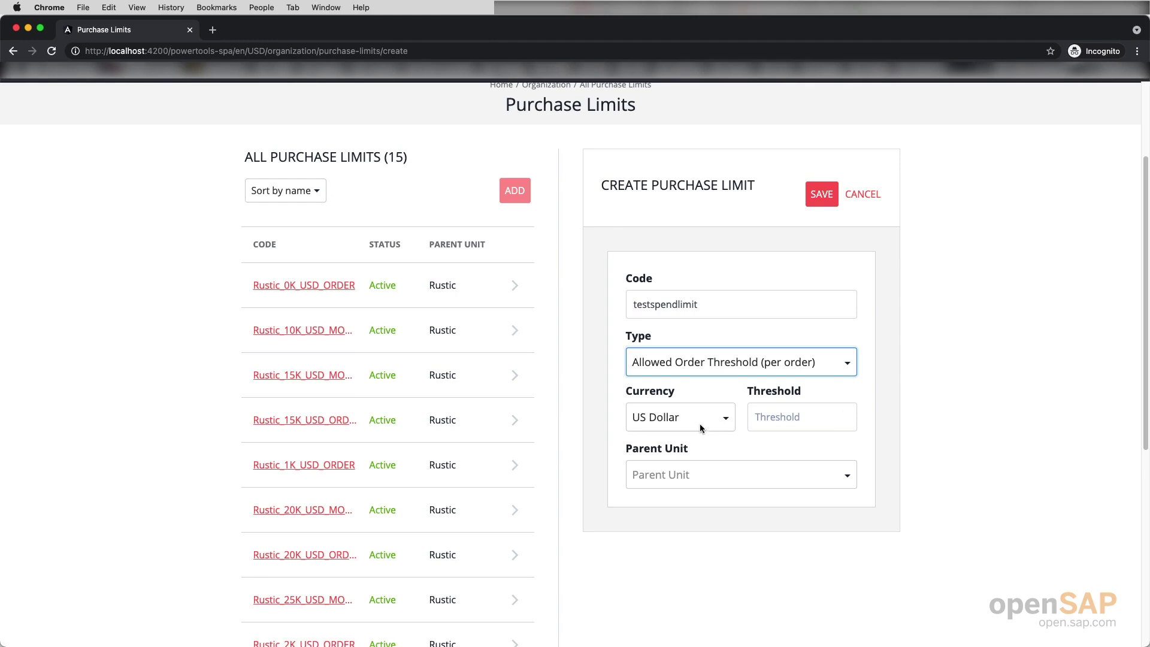
pyautogui.click(782, 424)
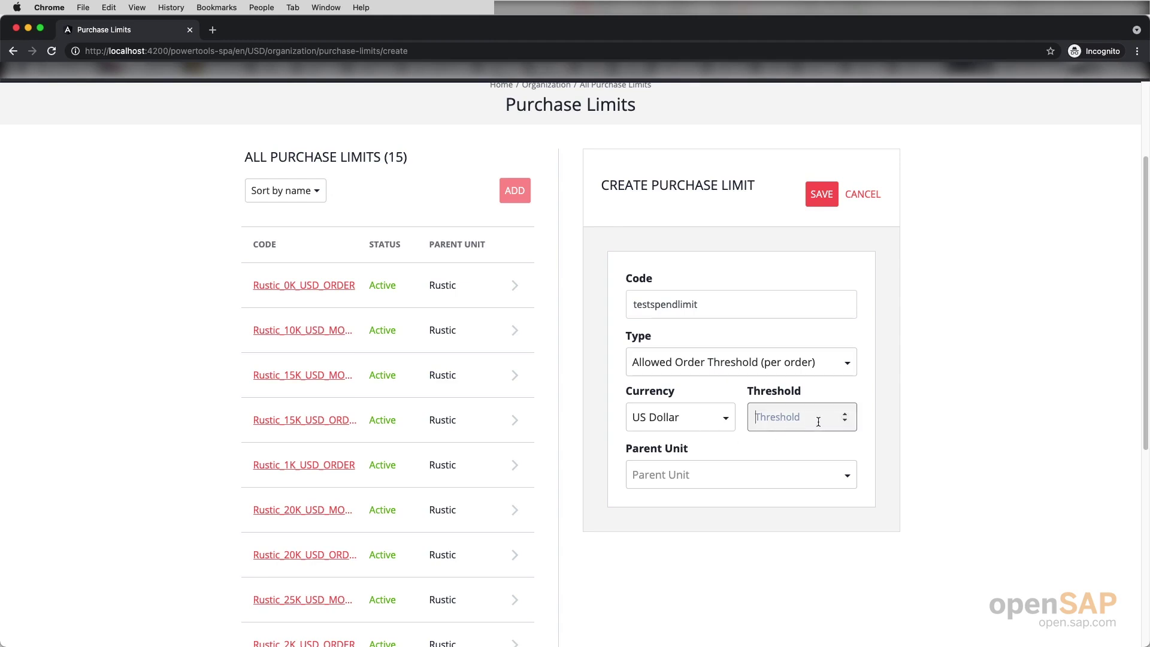
pyautogui.write('10000')
pyautogui.click(767, 476)
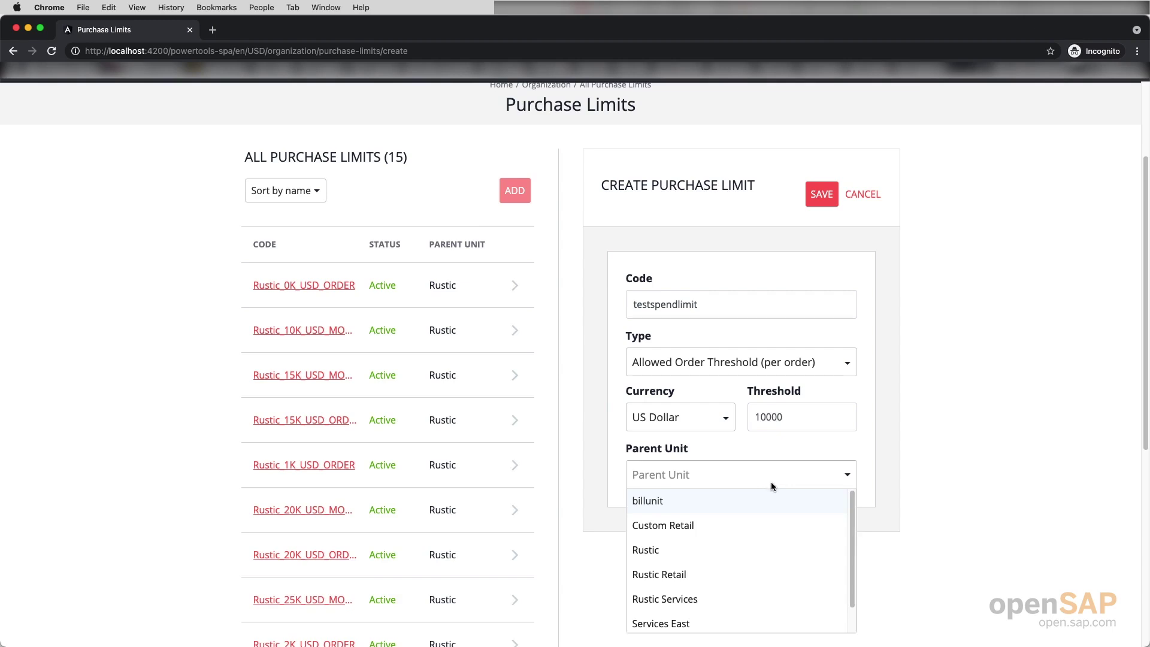
pyautogui.scroll(-1, 947, 476)
pyautogui.click(697, 524)
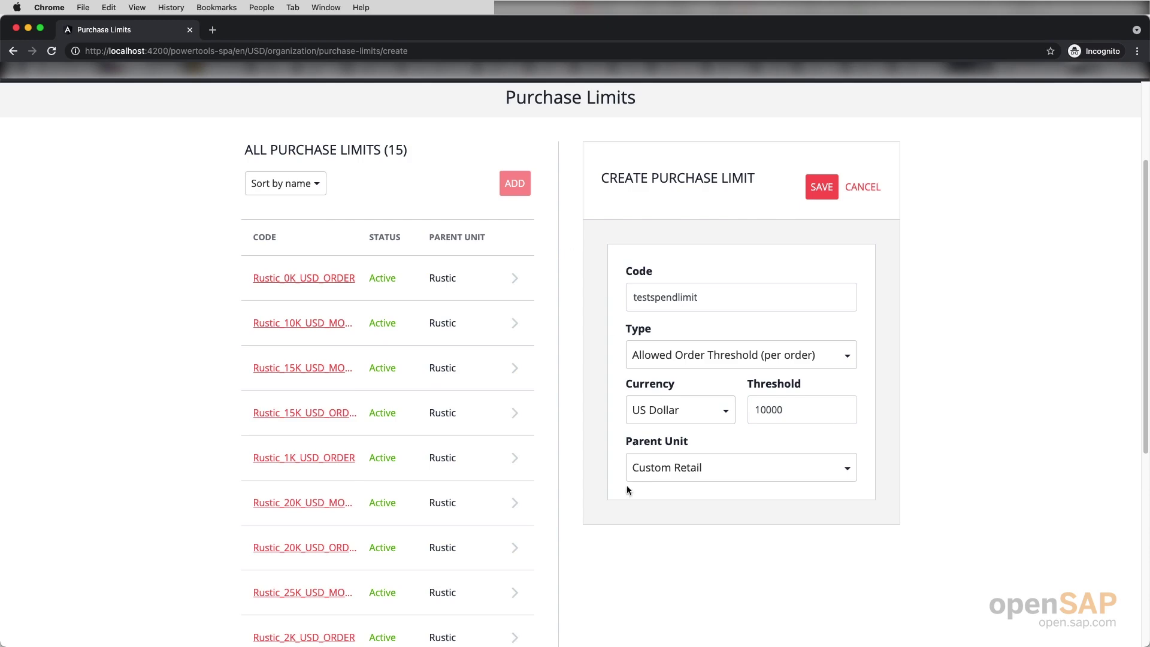
pyautogui.click(824, 190)
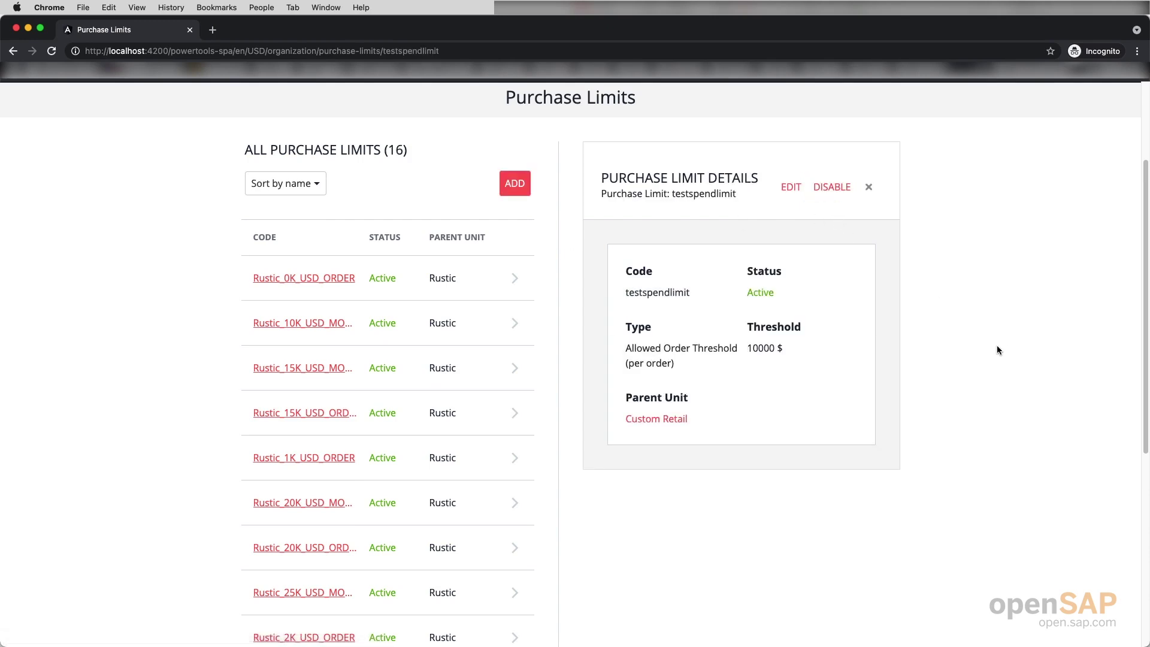
# Create per-timespan limit 'testspendlimit-timespan': period DAY, threshold 10000, parent unit Custom Retail, and save.
pyautogui.click(514, 183)
pyautogui.click(738, 306)
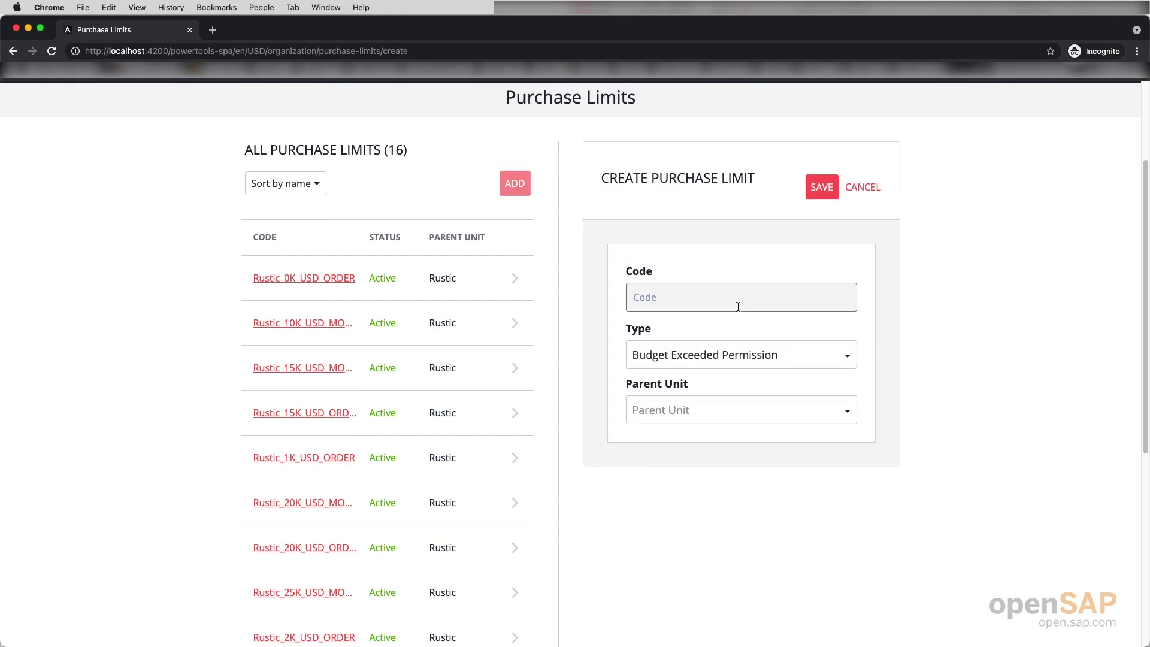
pyautogui.write('testspendlimit-timespan')
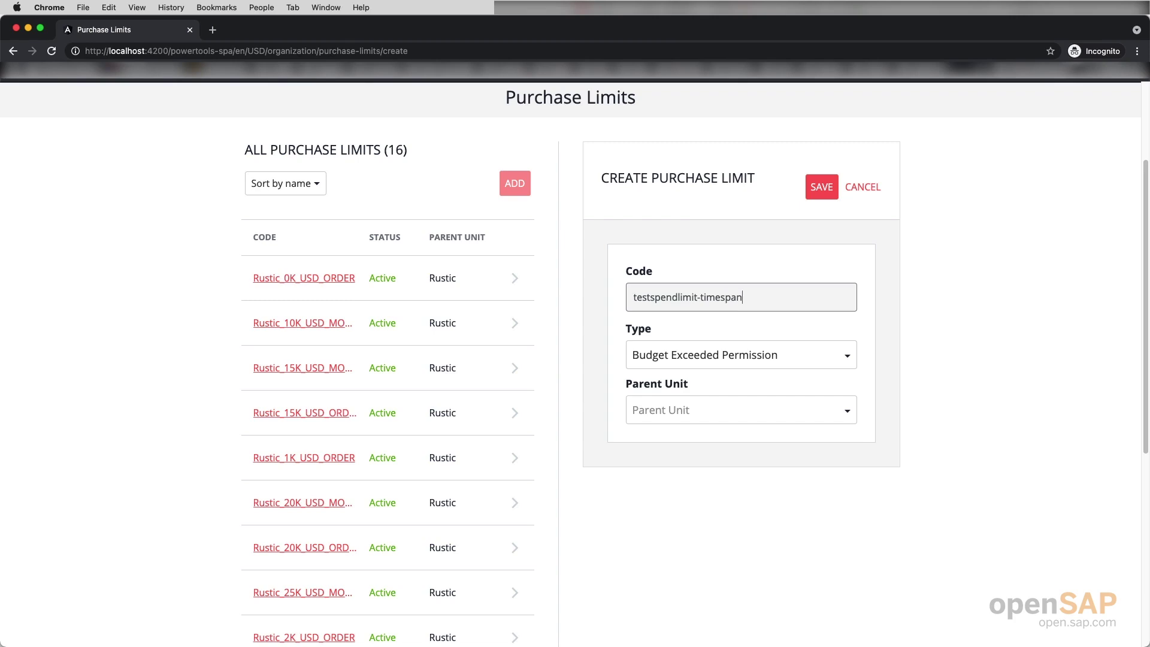
pyautogui.click(738, 357)
pyautogui.click(736, 403)
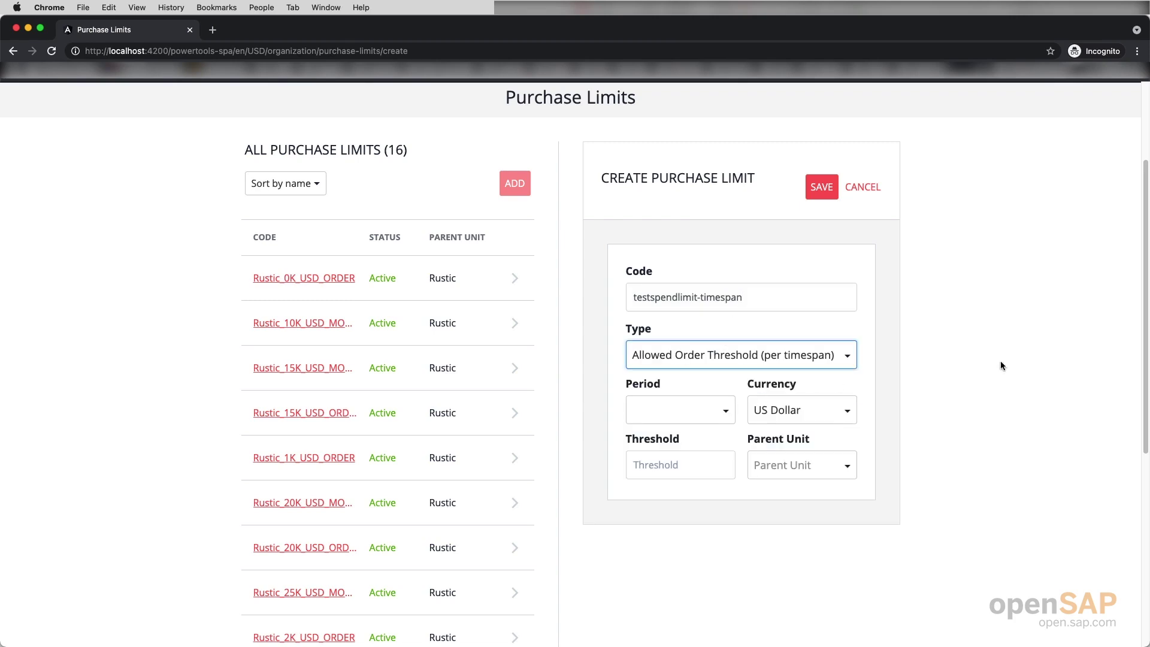
pyautogui.click(717, 408)
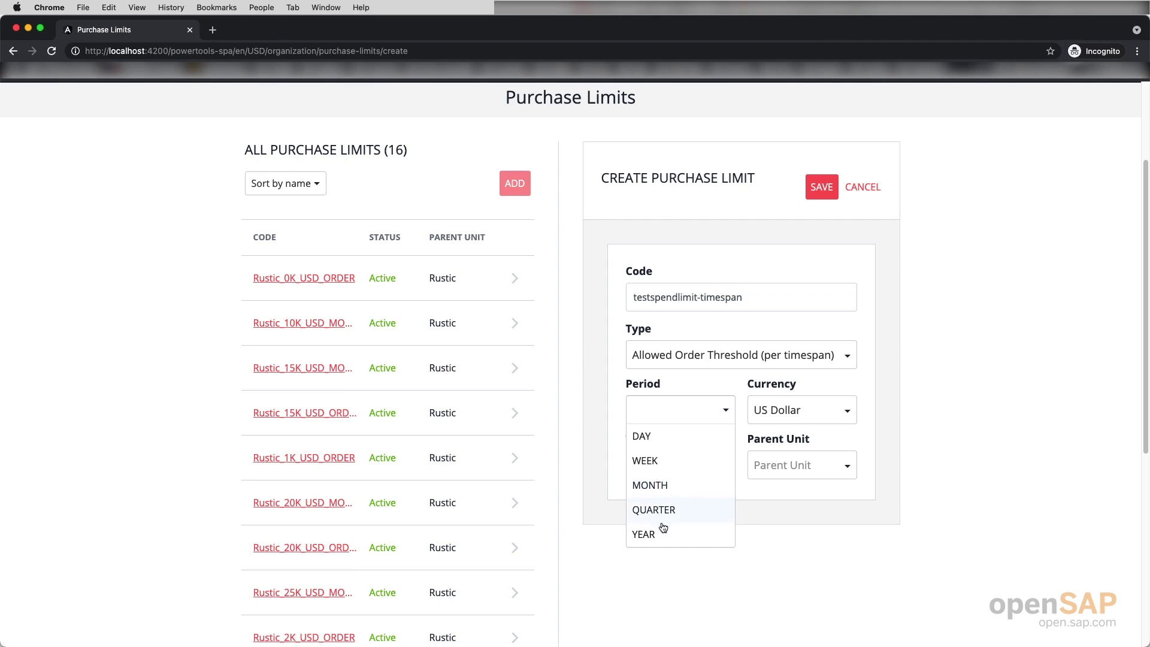
pyautogui.click(654, 439)
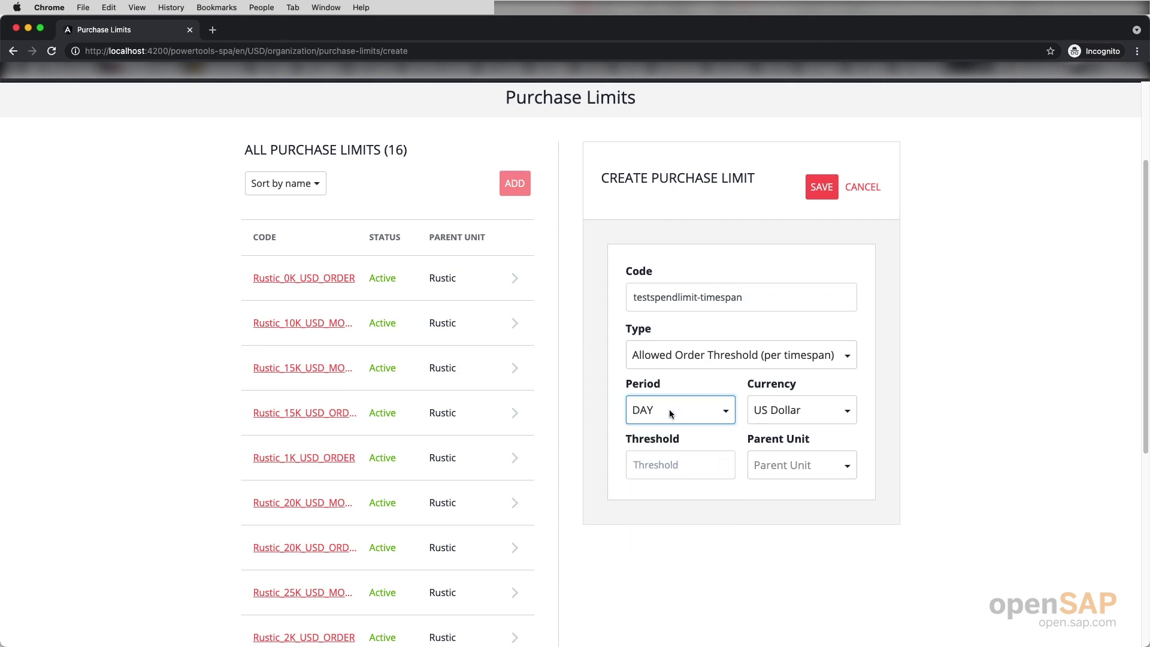
pyautogui.click(686, 458)
pyautogui.write('10000')
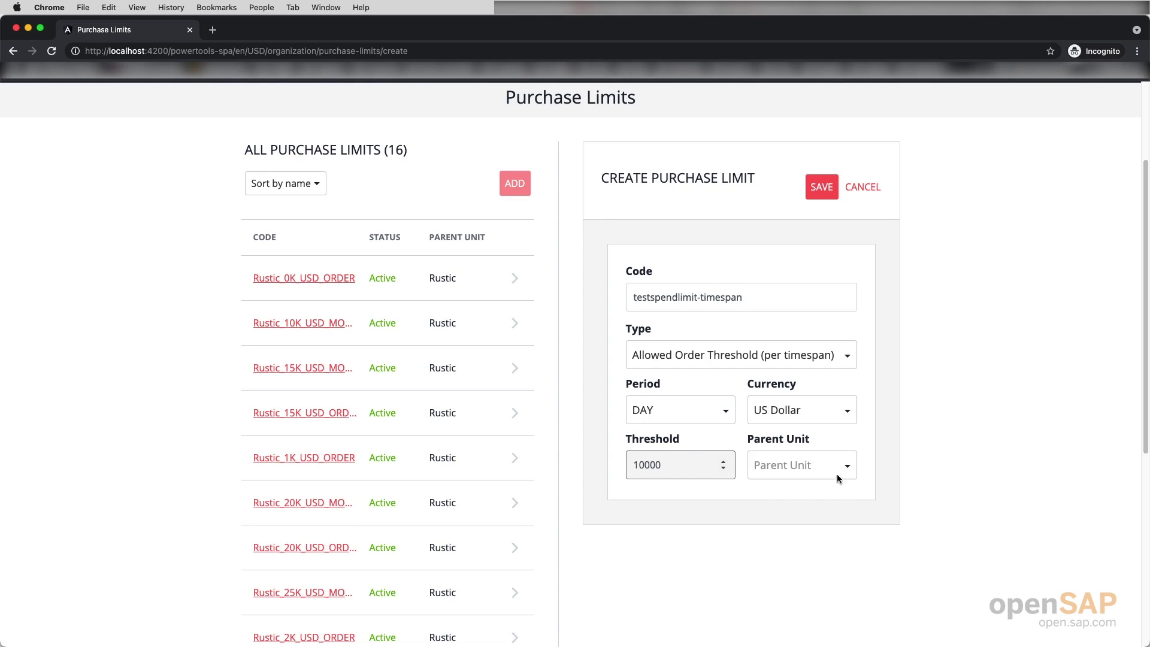
pyautogui.click(838, 476)
pyautogui.click(801, 513)
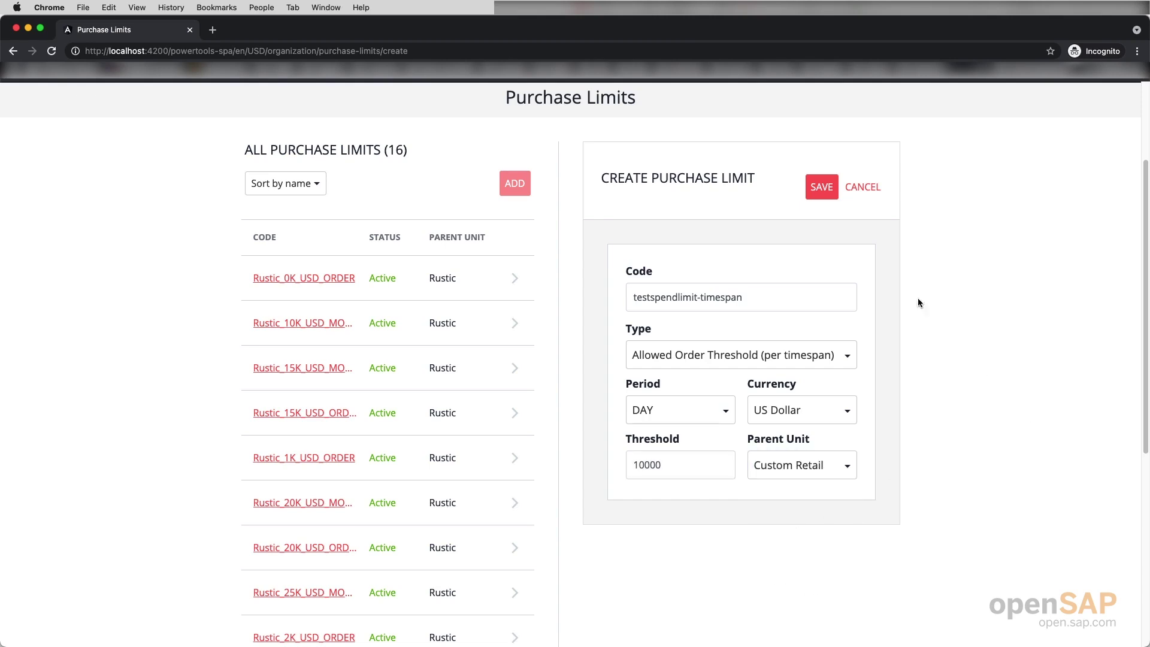
pyautogui.click(821, 188)
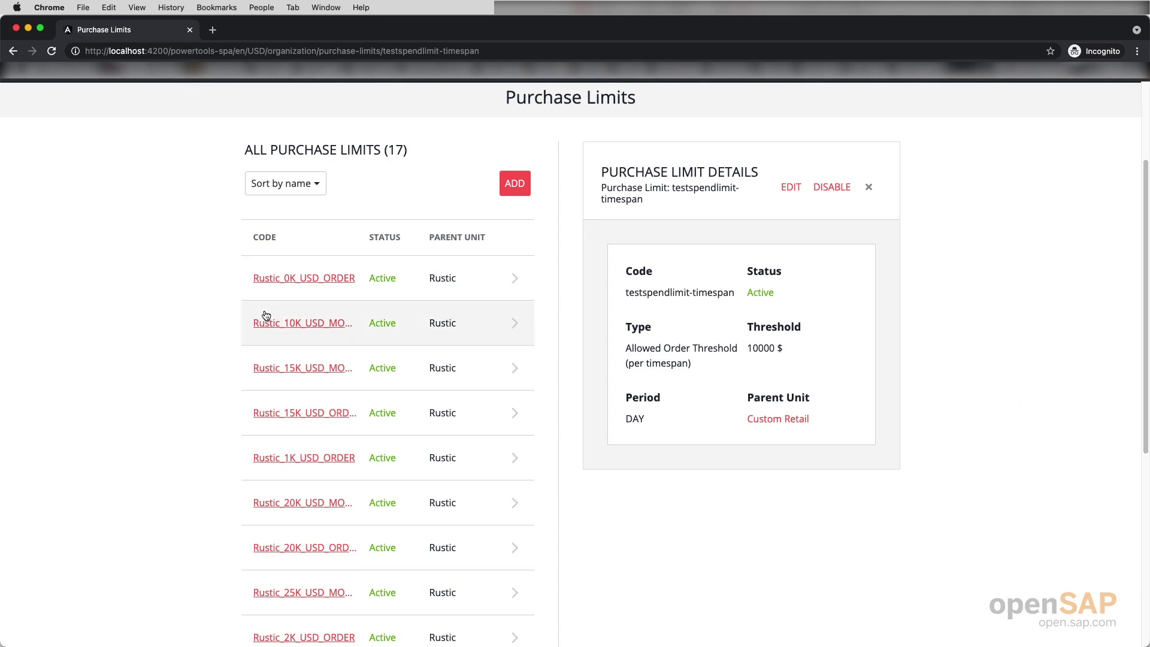
# Switch between browser windows and bring the storefront window back to the front.
pyautogui.scroll(5, 113, 351)
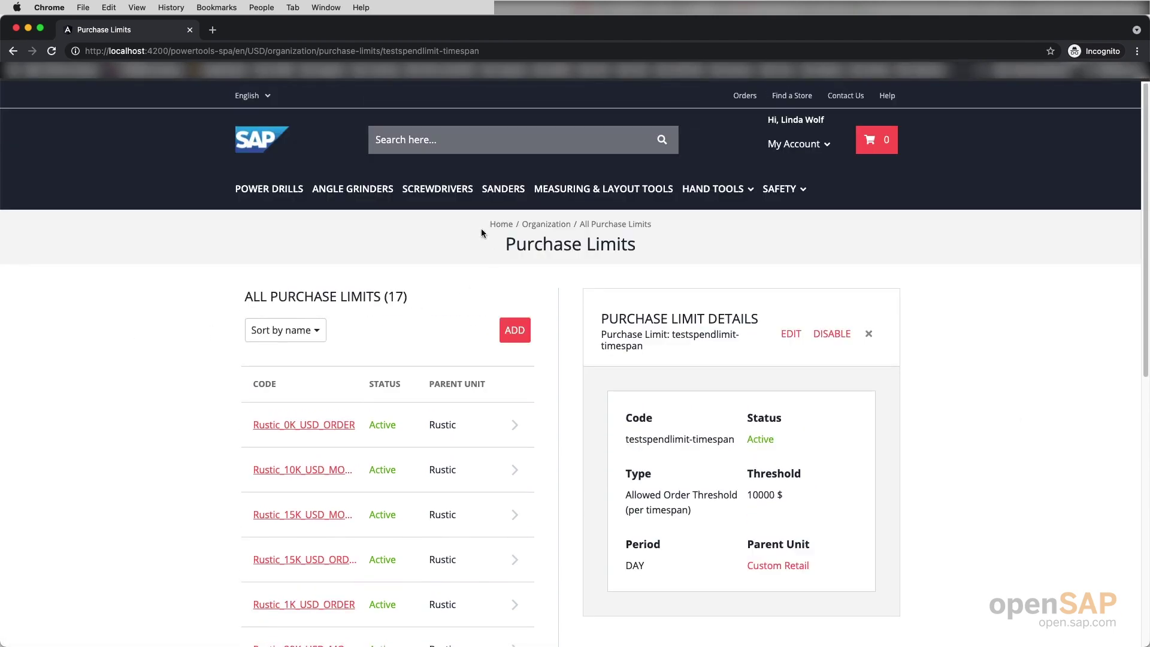
pyautogui.click(353, 189)
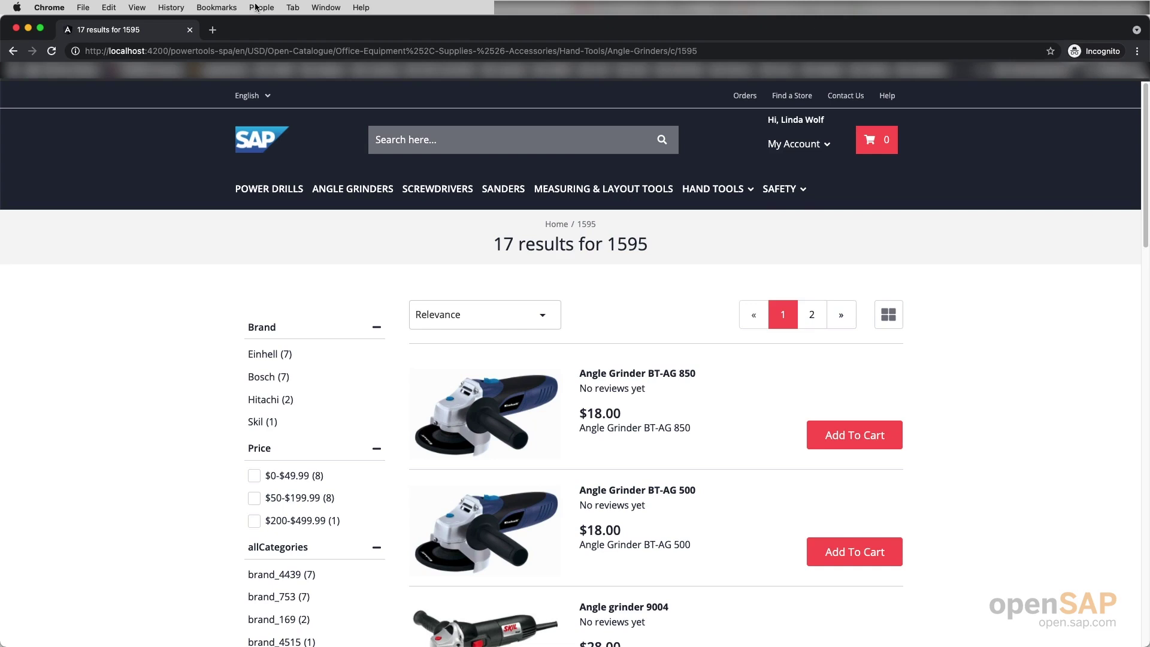
pyautogui.click(326, 7)
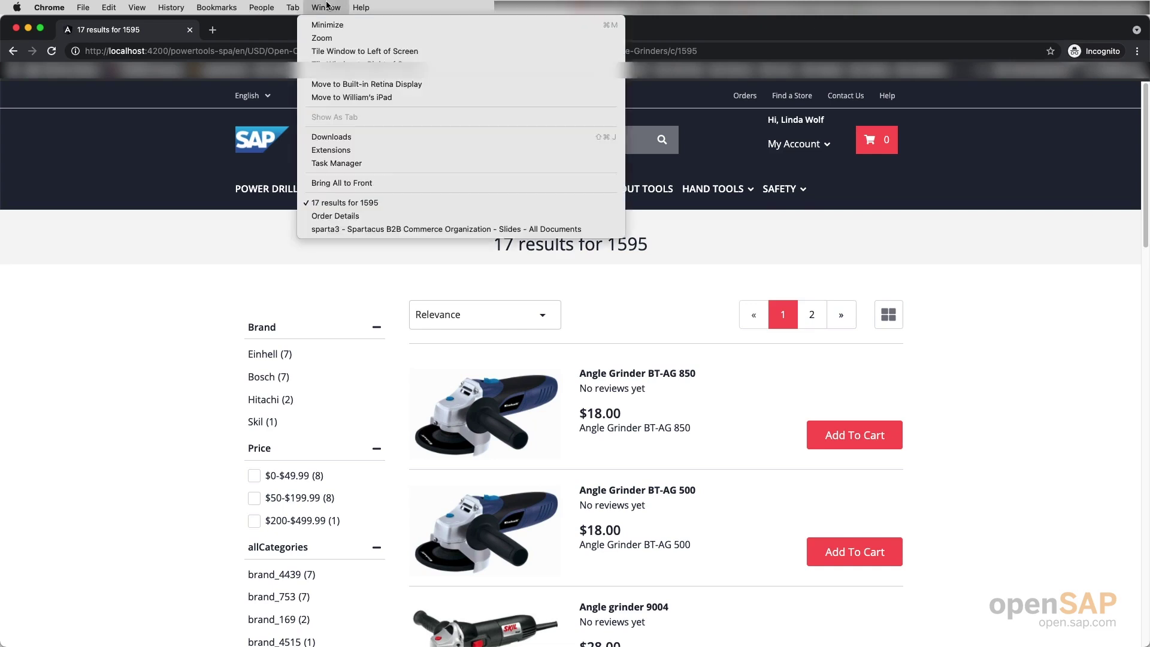
pyautogui.click(384, 215)
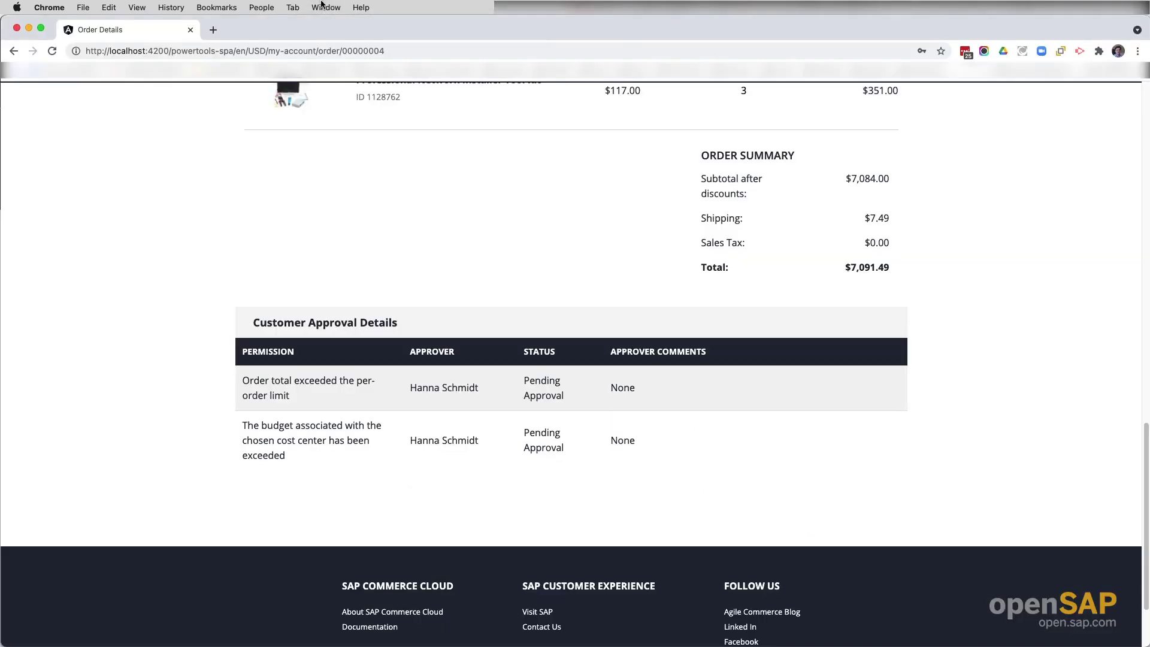
pyautogui.click(327, 7)
pyautogui.click(366, 202)
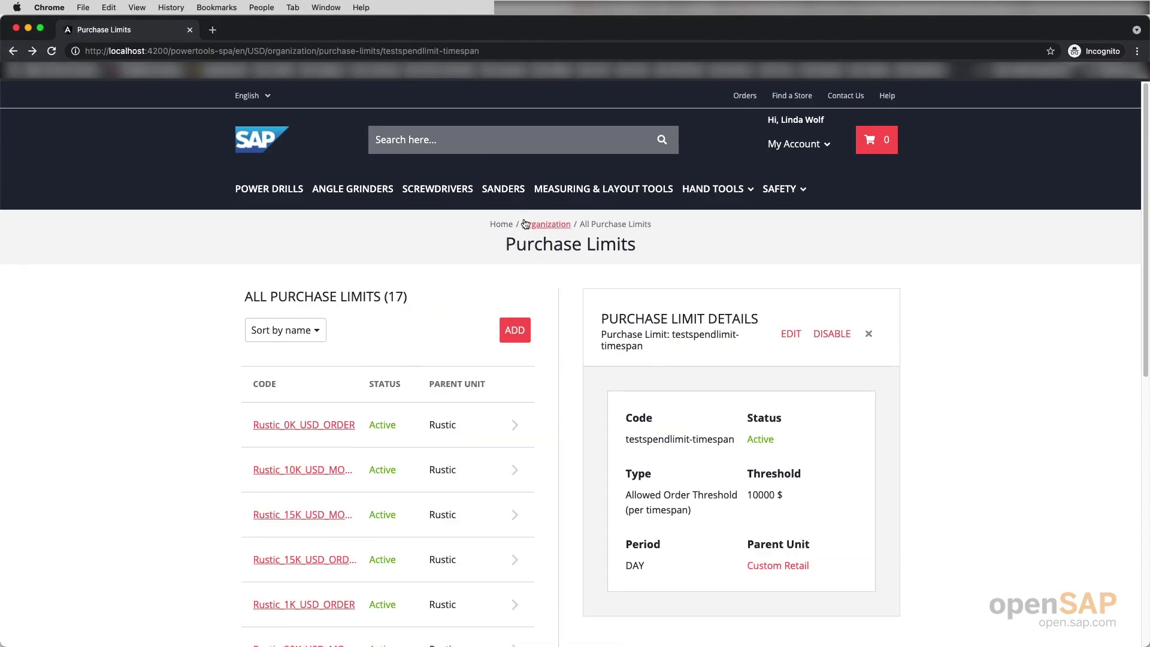
# Open the Users list from My Company and select the Custom Retail customer.
pyautogui.click(525, 224)
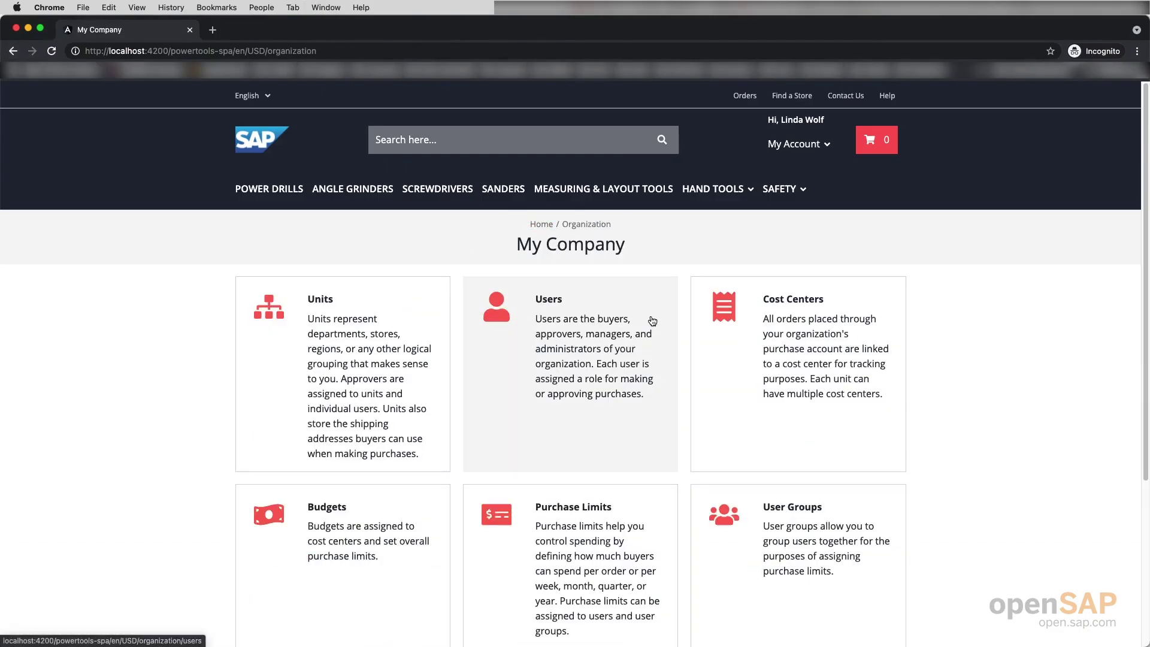
pyautogui.click(557, 396)
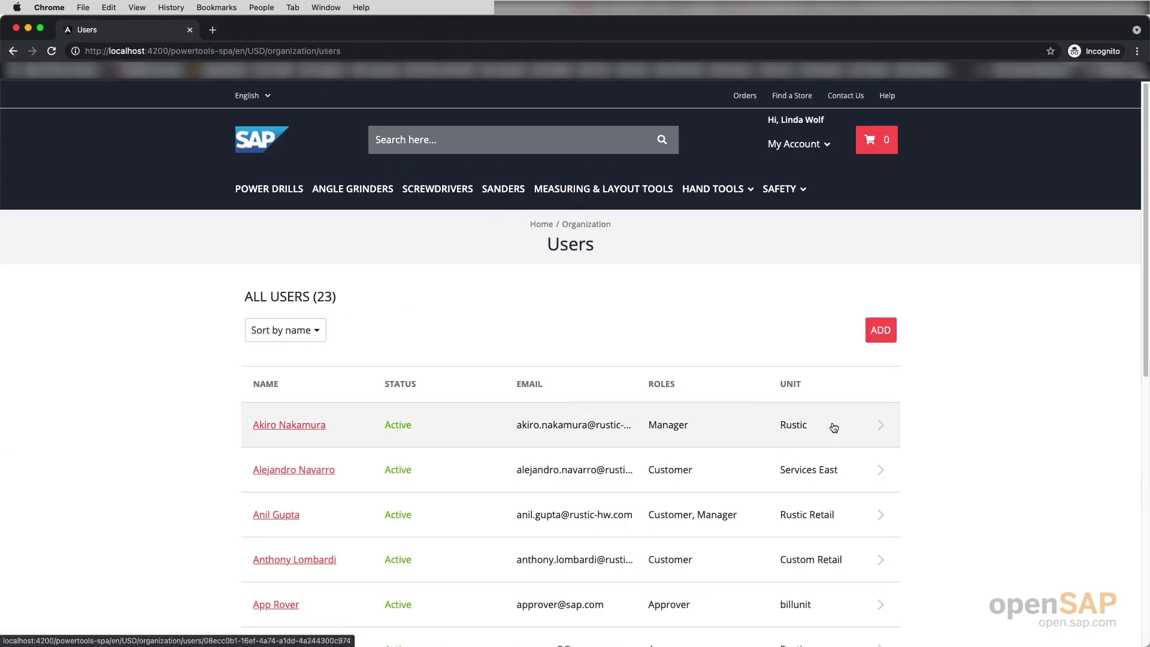
pyautogui.scroll(-5, 955, 490)
pyautogui.scroll(-3, 955, 494)
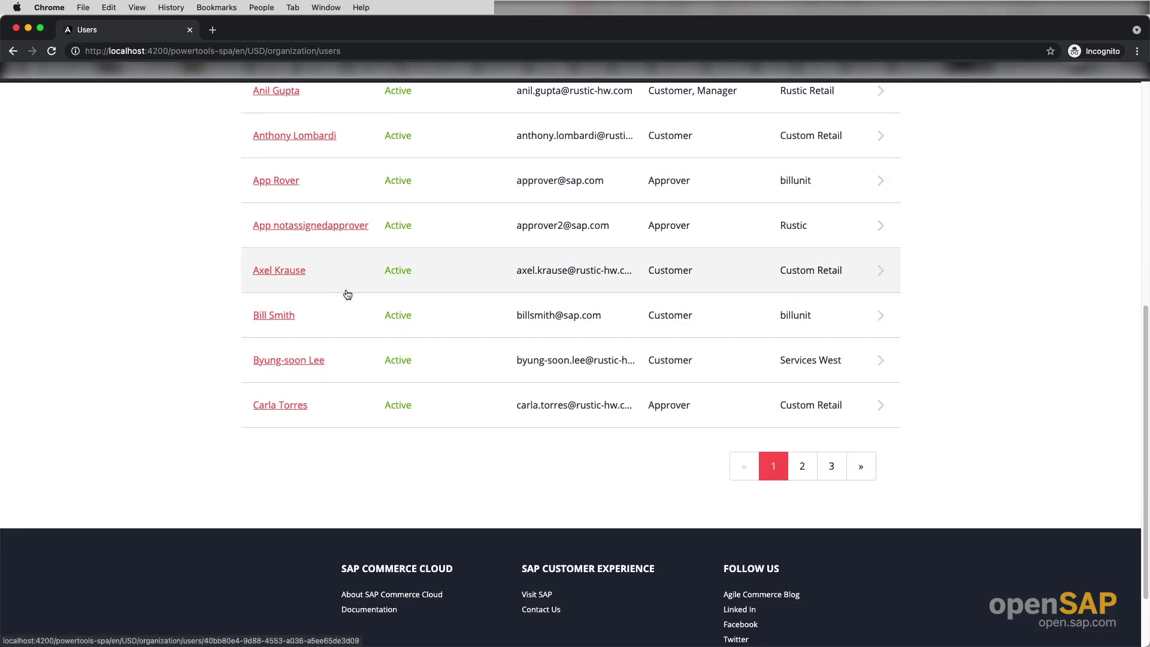
pyautogui.click(279, 273)
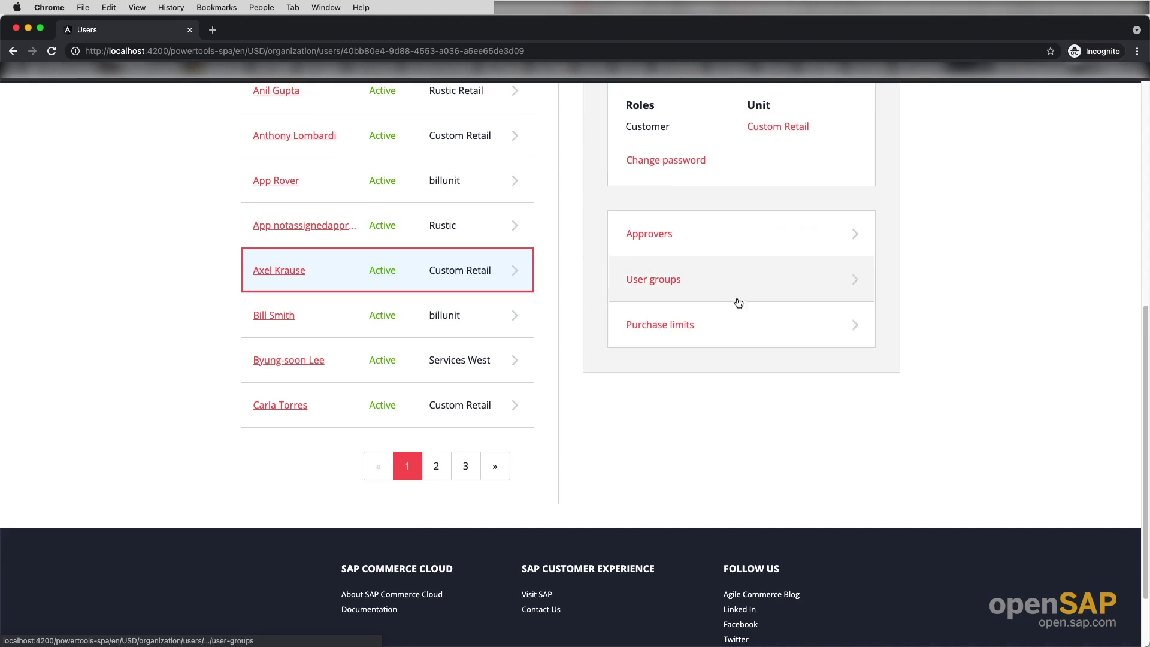
# Check the customer's approvers and user groups, then show their assigned purchase limits.
pyautogui.click(710, 242)
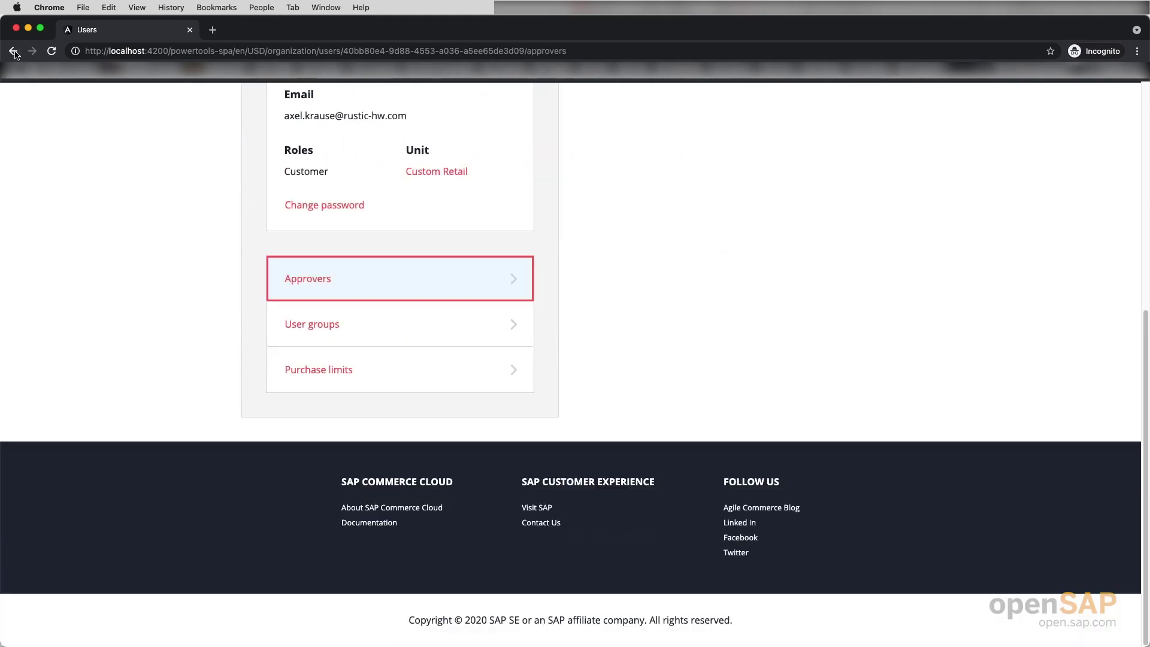
pyautogui.click(14, 51)
pyautogui.click(765, 371)
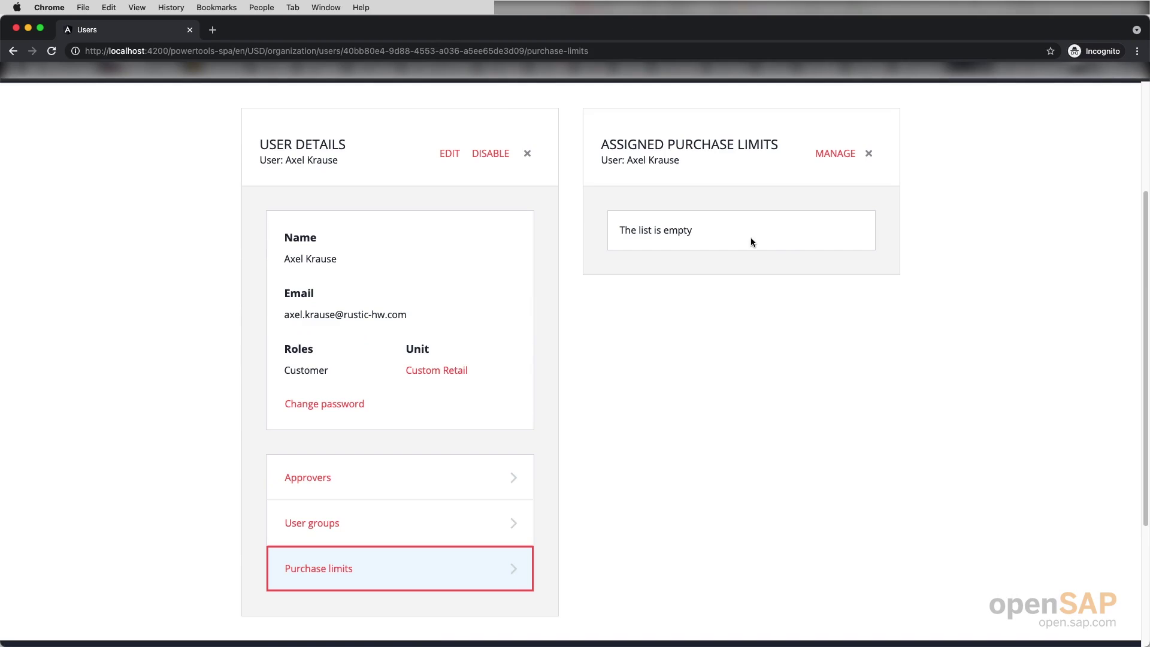
pyautogui.click(372, 527)
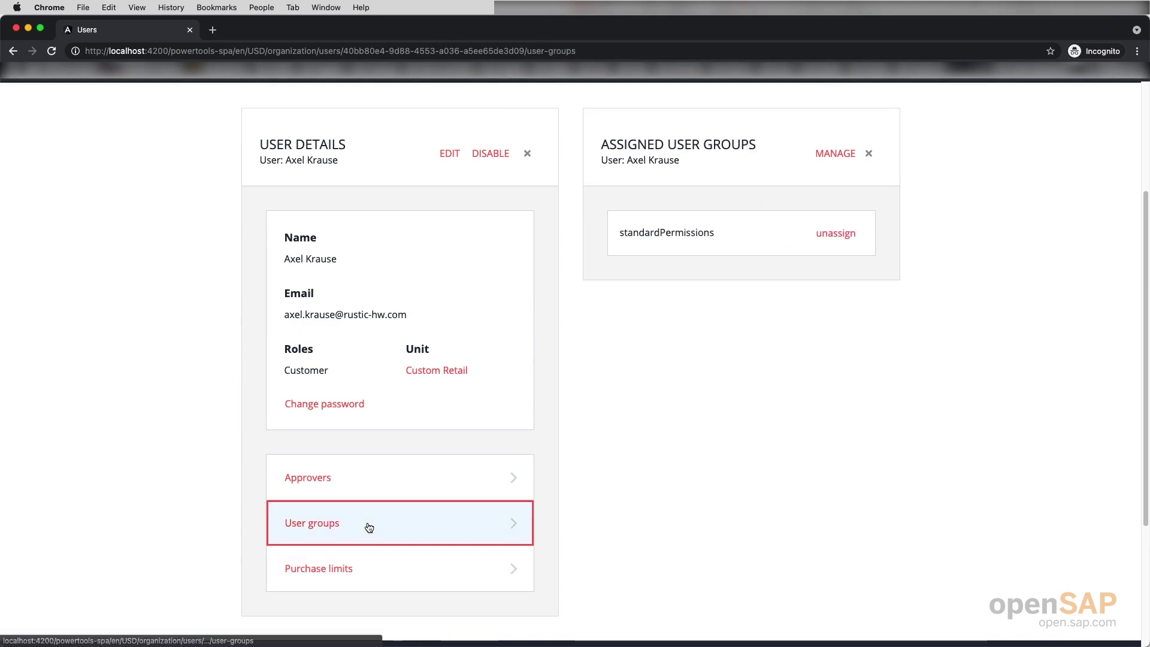
pyautogui.click(390, 574)
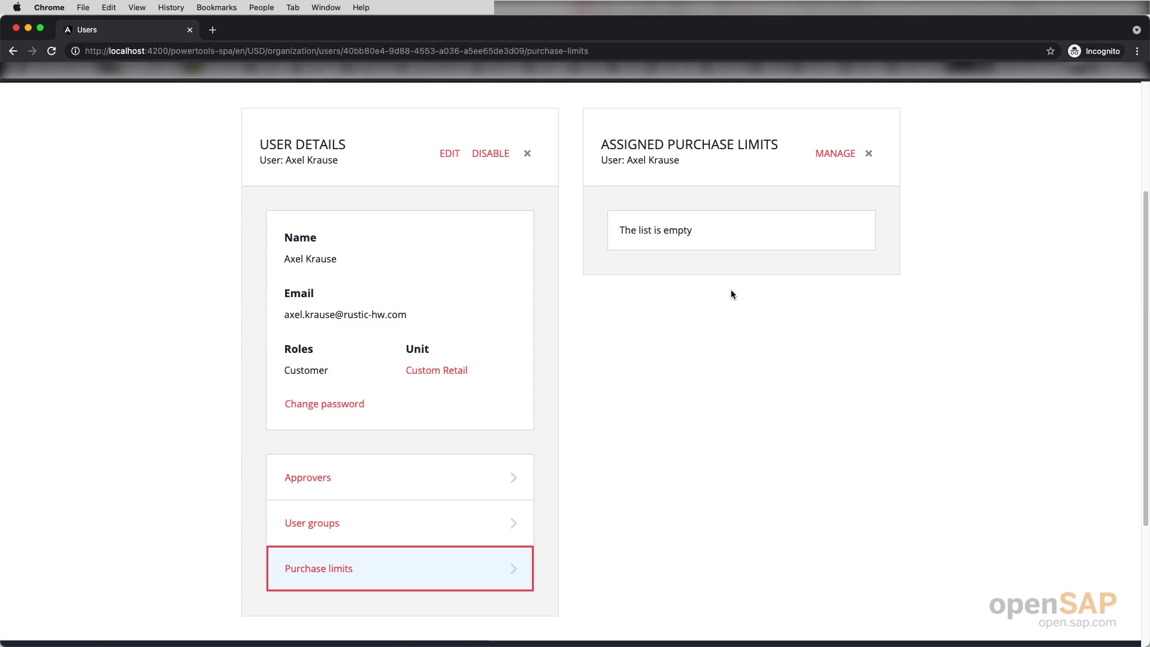
# Manage the customer's purchase limits and assign testspendlimit-timespan from page 2.
pyautogui.click(835, 155)
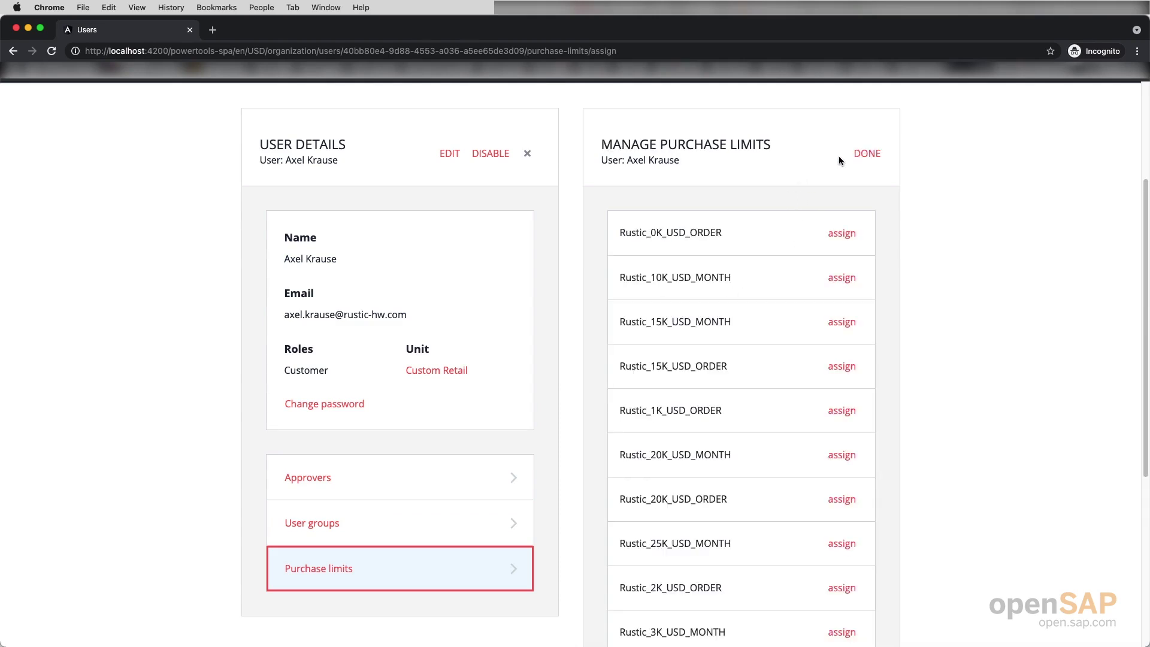
pyautogui.scroll(-3, 880, 384)
pyautogui.click(835, 504)
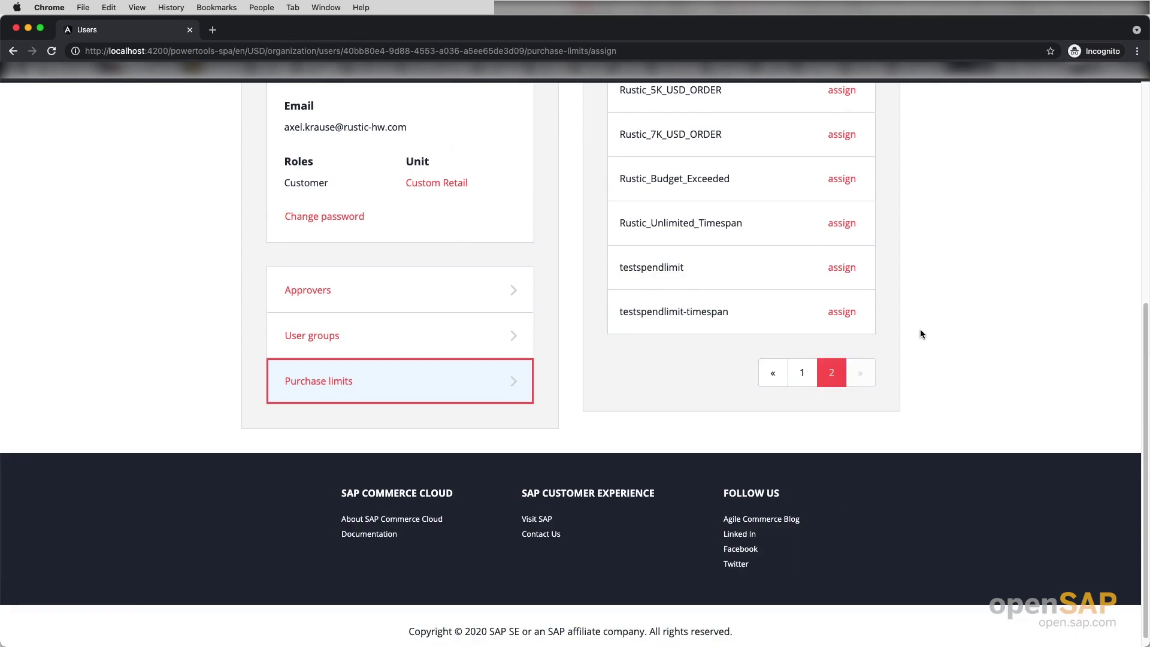
pyautogui.scroll(3, 909, 365)
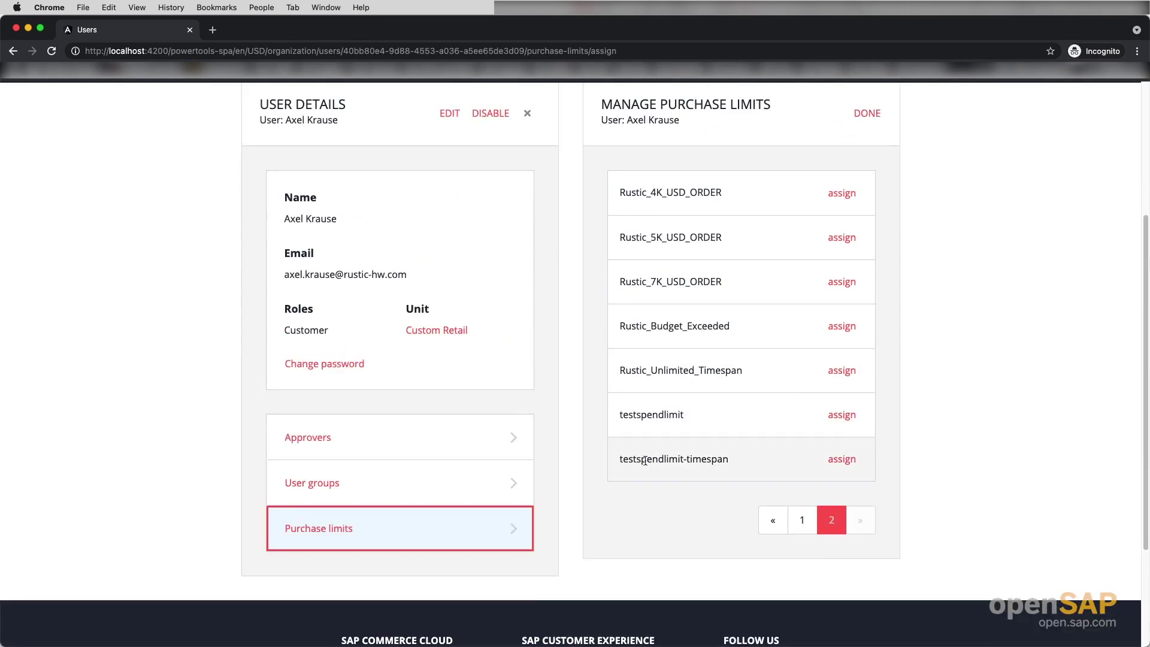
pyautogui.click(840, 461)
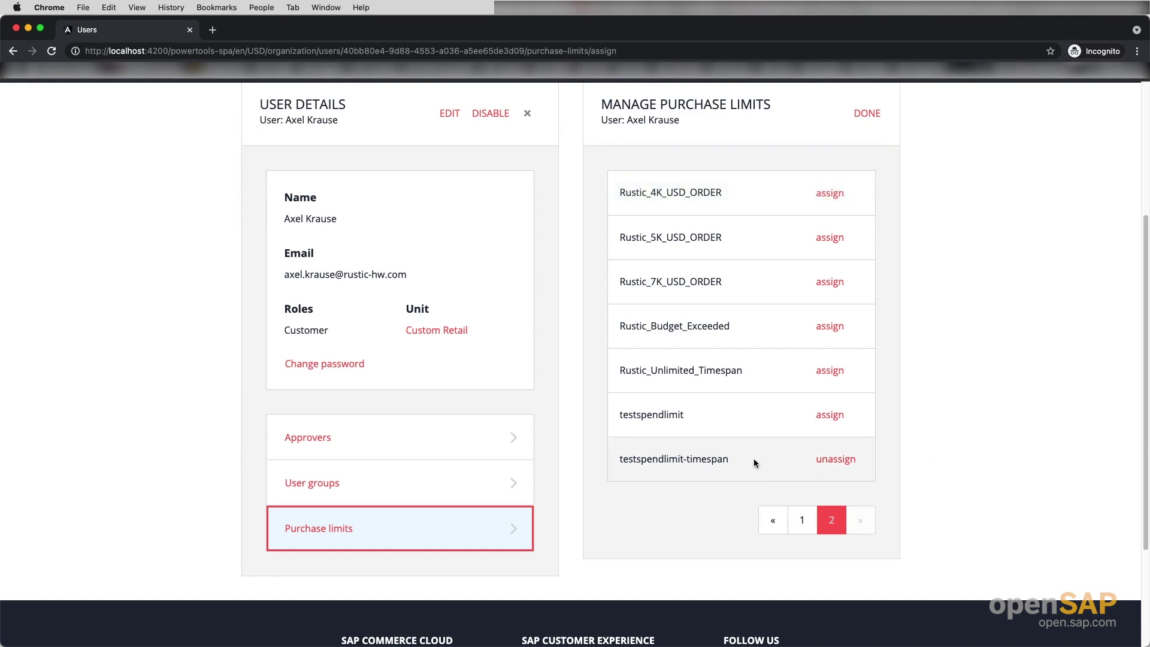
pyautogui.moveTo(730, 461); pyautogui.dragTo(619, 460)
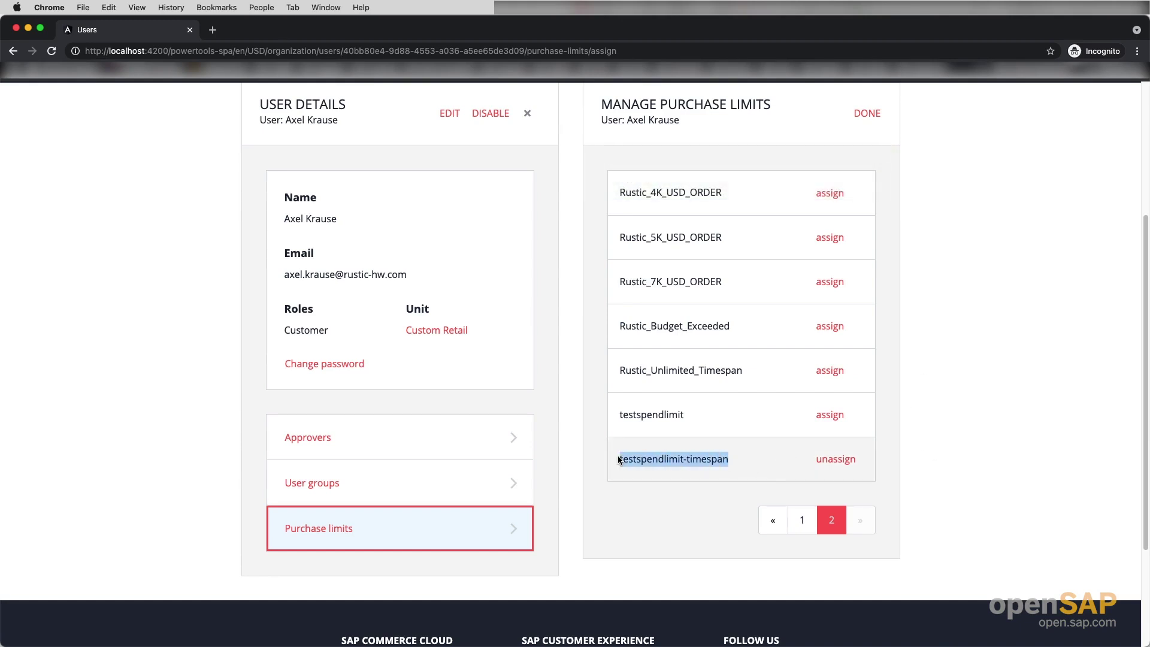
pyautogui.click(765, 463)
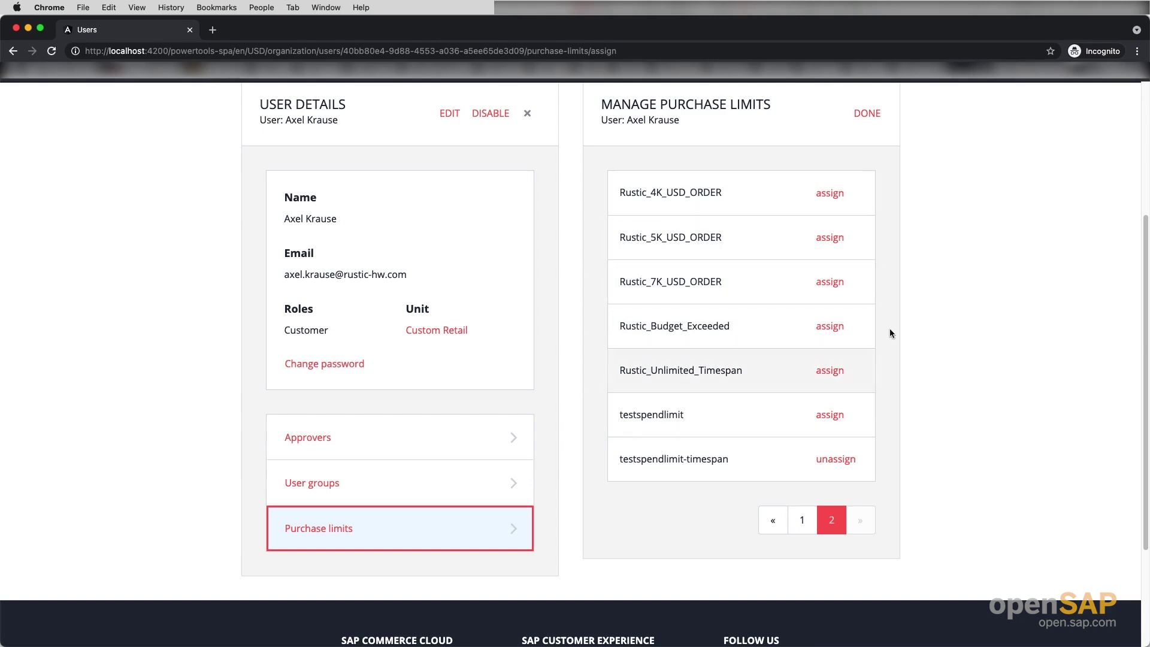
# Assign testspendlimit to the customer as well and finish managing limits.
pyautogui.scroll(1, 953, 289)
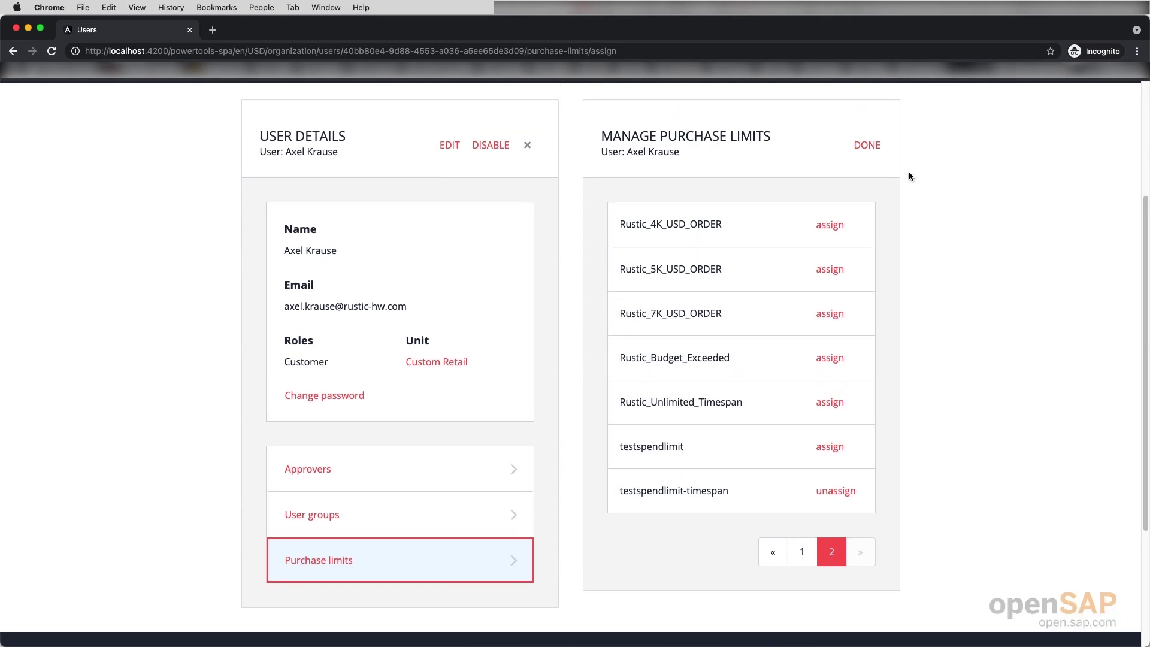
pyautogui.click(832, 446)
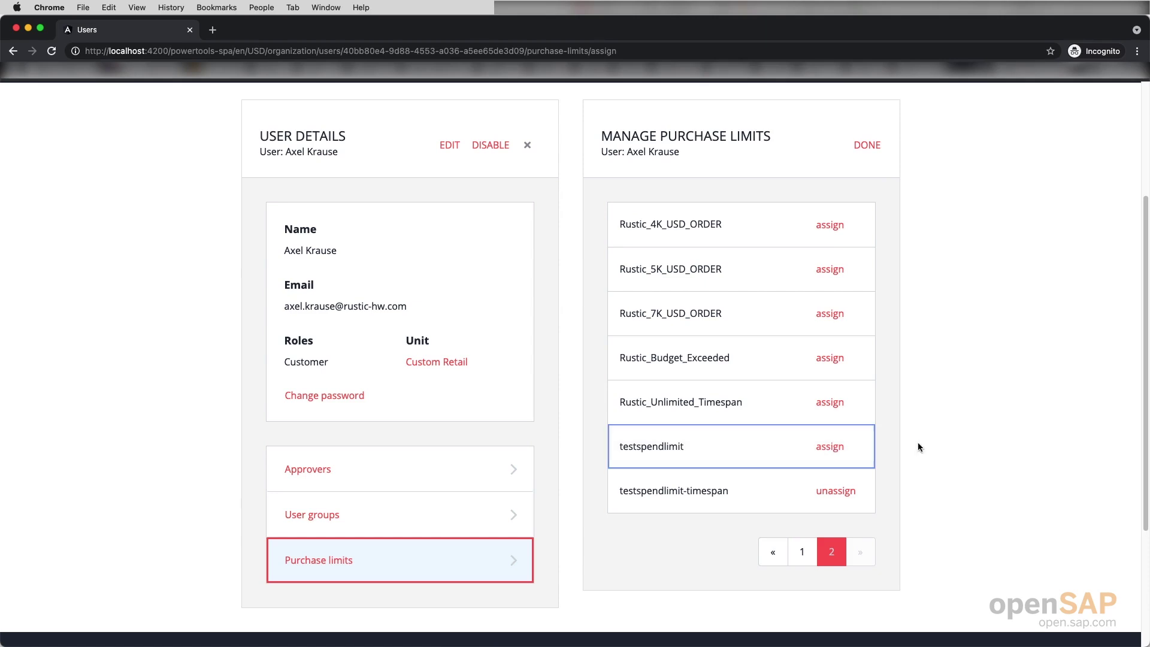
pyautogui.click(838, 446)
pyautogui.click(845, 446)
pyautogui.press('Return')
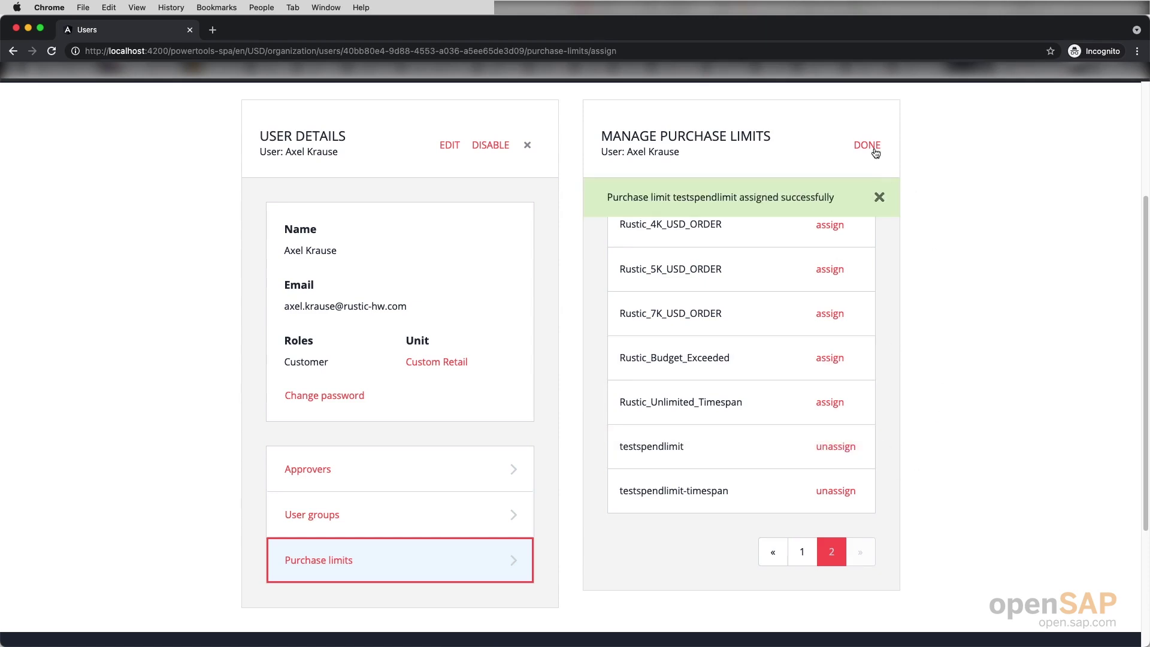
pyautogui.click(868, 146)
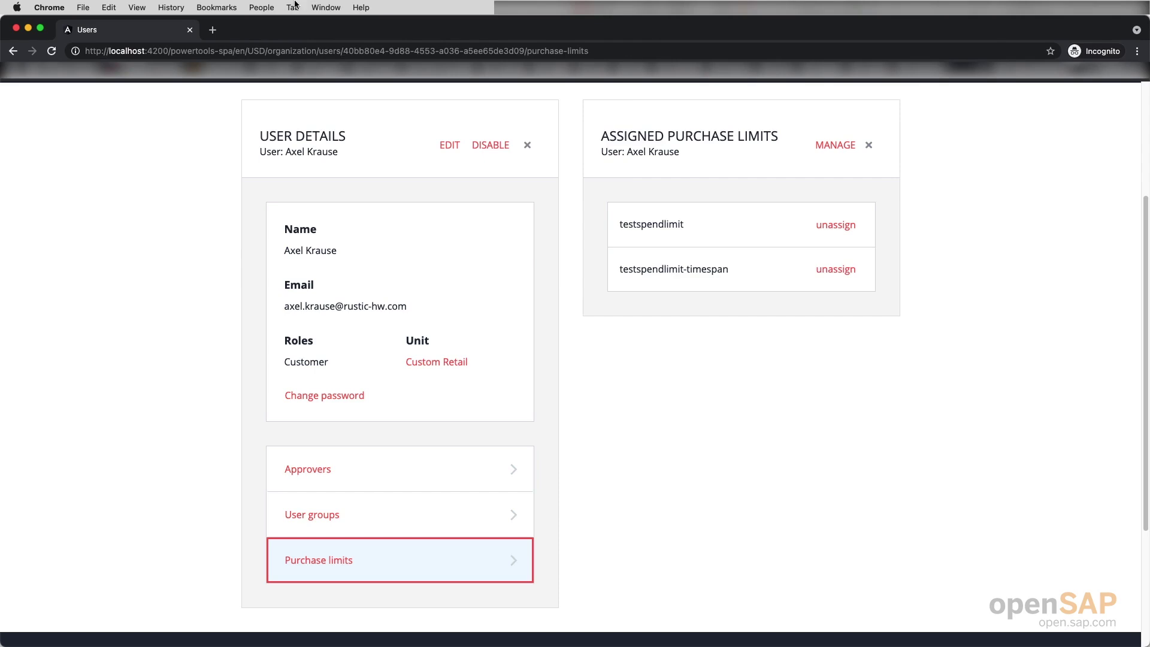
# Bring the Order Details window for the pending order back to the front.
pyautogui.click(318, 8)
pyautogui.click(393, 204)
pyautogui.scroll(10, 951, 404)
pyautogui.scroll(5, 939, 400)
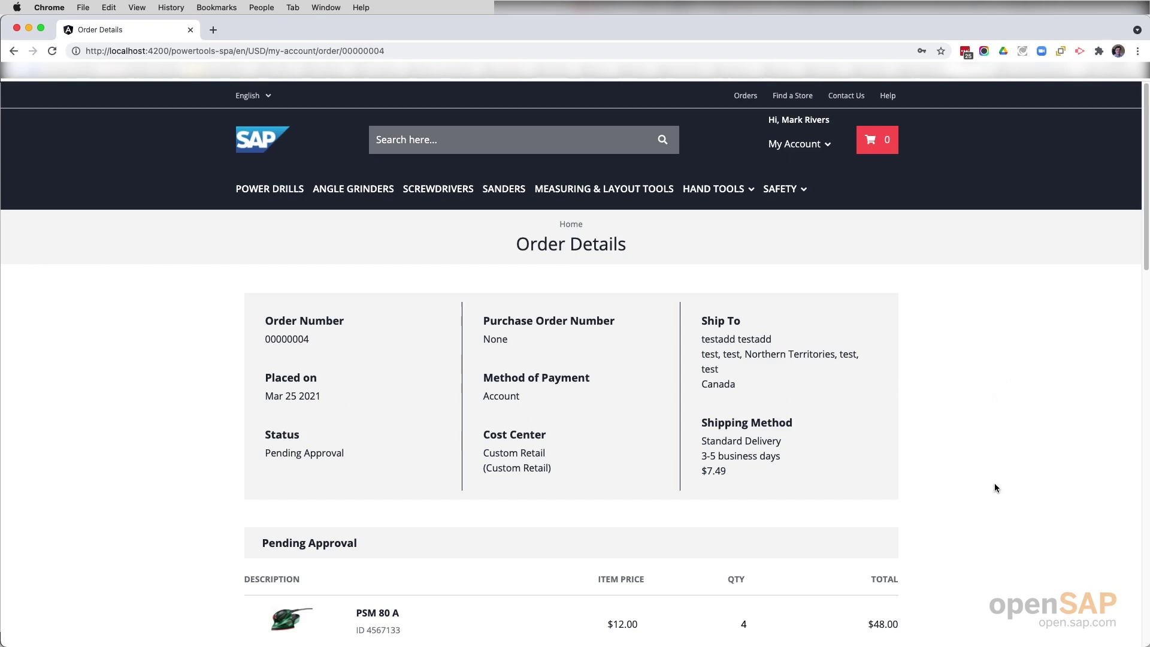
# Review the Customer Approval Details table on the order page by highlighting its rows.
pyautogui.scroll(-5, 994, 485)
pyautogui.scroll(4, 992, 482)
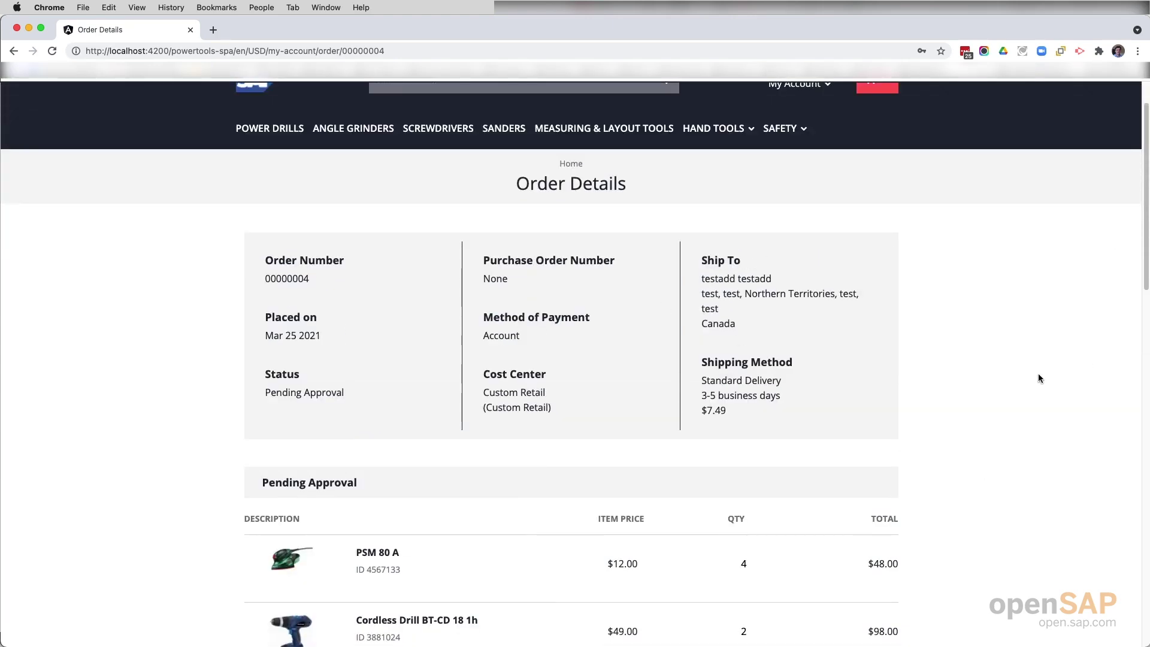
pyautogui.scroll(-18, 979, 412)
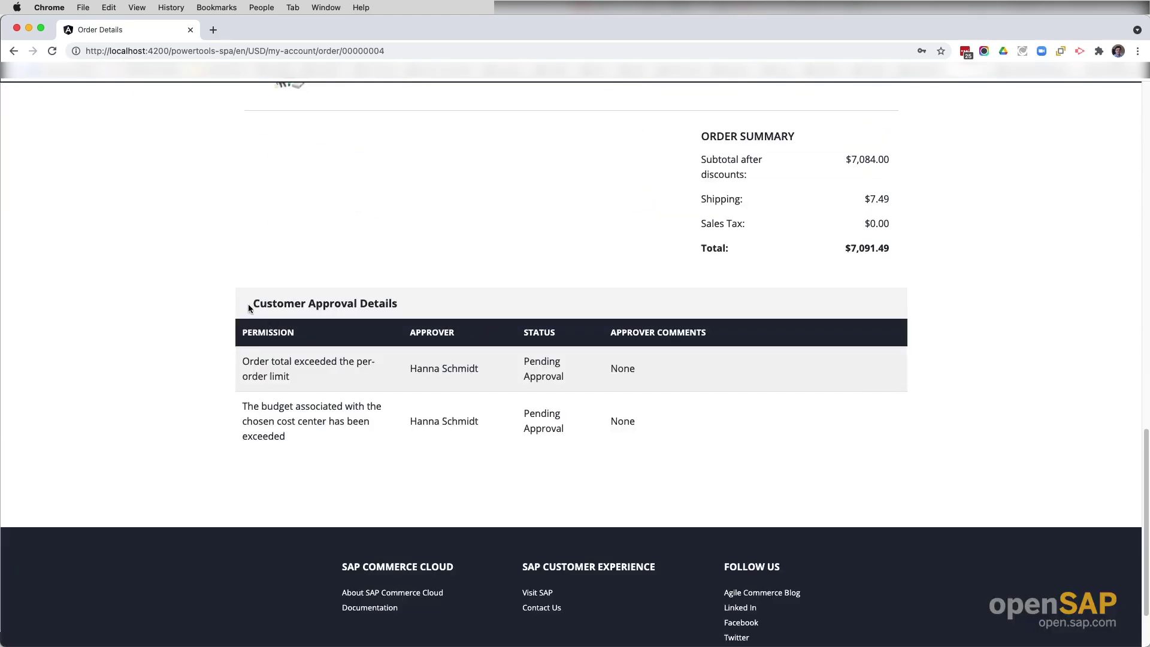
pyautogui.moveTo(248, 306); pyautogui.dragTo(656, 460)
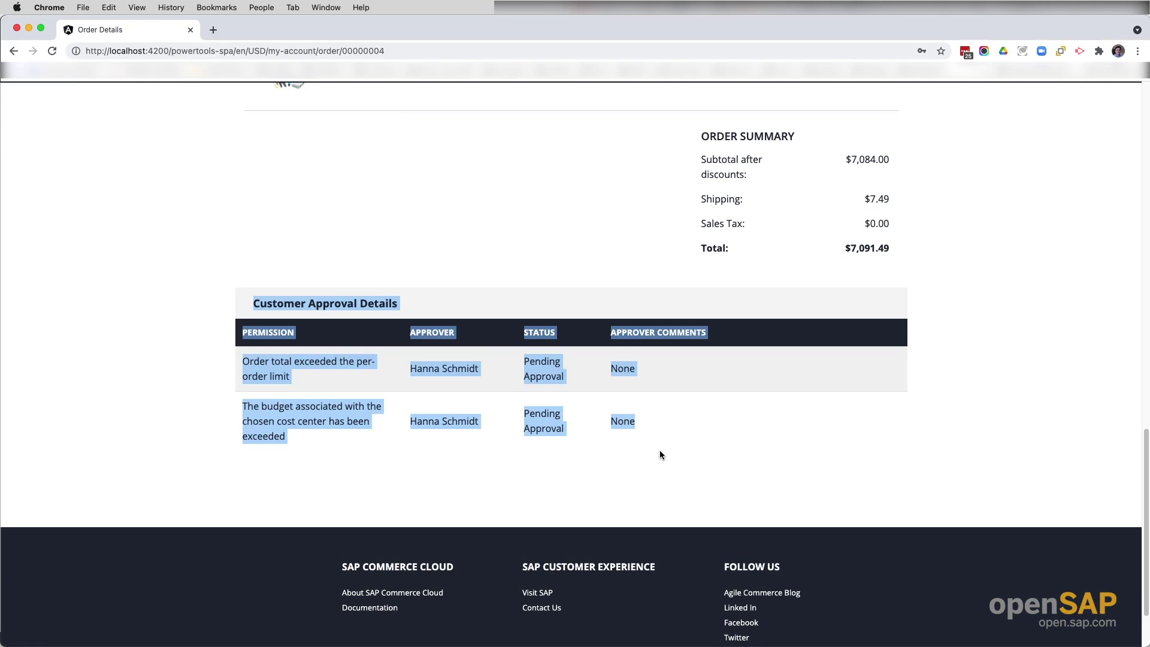
pyautogui.click(668, 460)
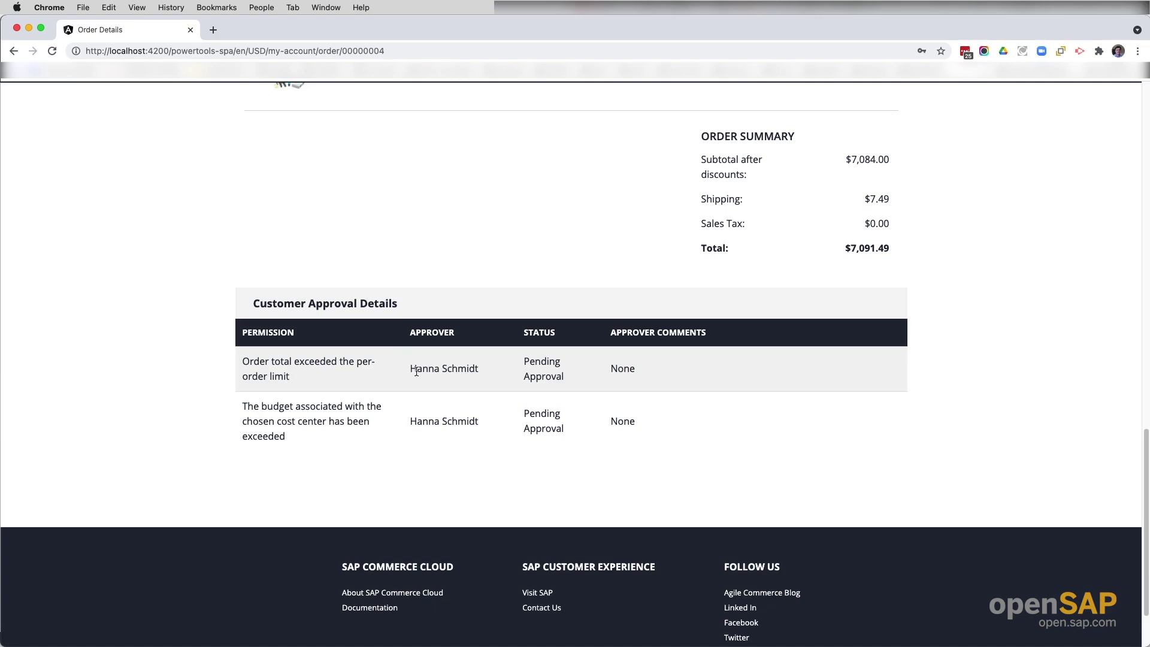
pyautogui.moveTo(413, 365); pyautogui.dragTo(312, 399)
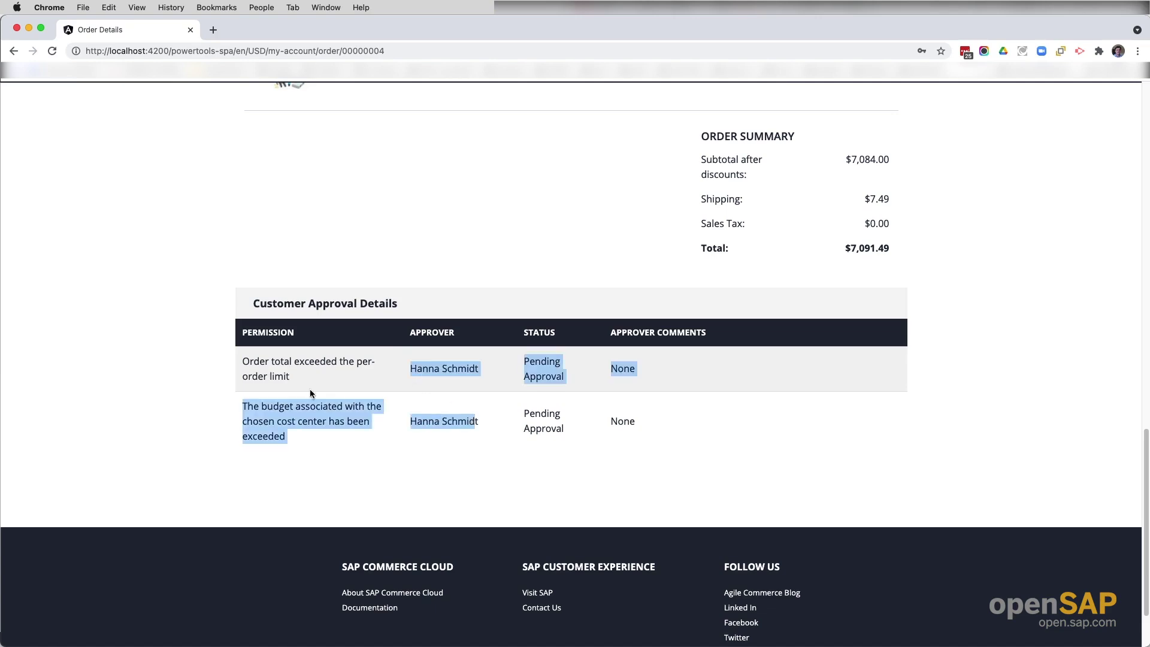
pyautogui.click(163, 384)
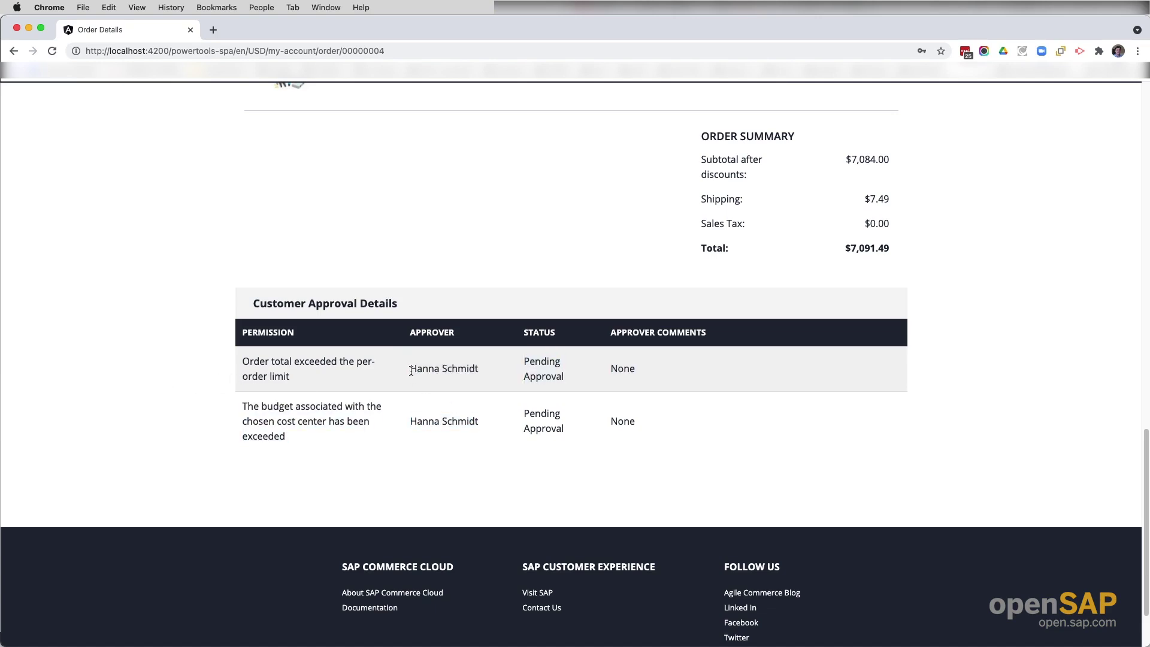
# Highlight both approval reasons, then advance to the 'User groups and purchase limits' slide.
pyautogui.moveTo(244, 363); pyautogui.dragTo(783, 430)
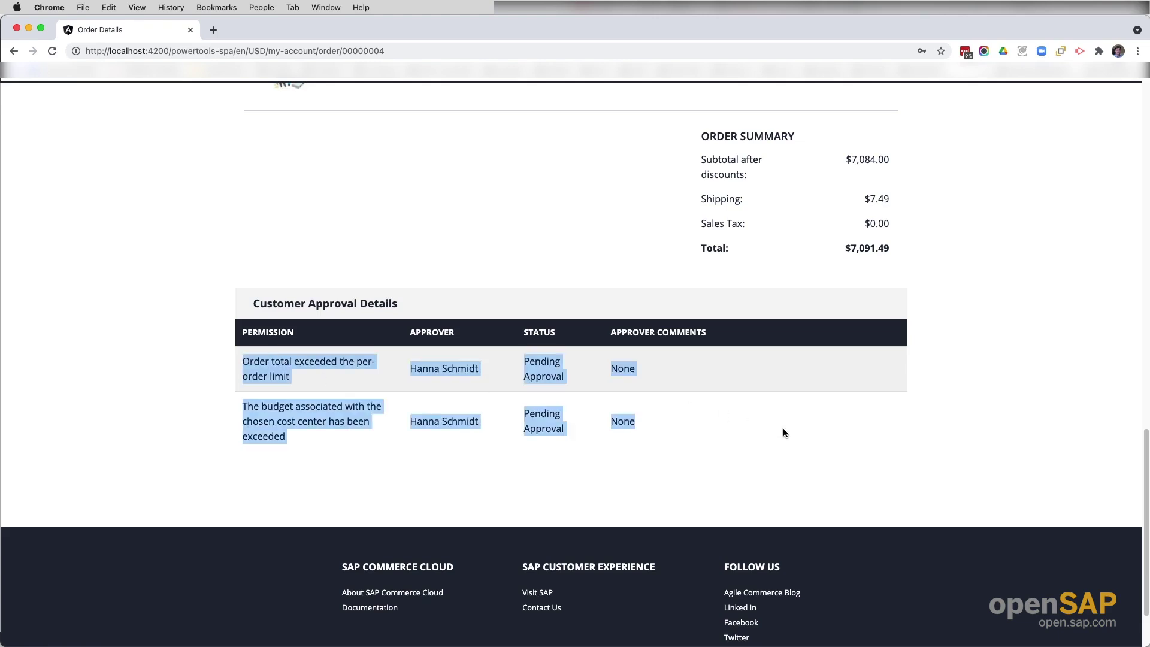
pyautogui.click(782, 428)
pyautogui.moveTo(244, 364); pyautogui.dragTo(685, 426)
pyautogui.click(965, 420)
pyautogui.scroll(15, 965, 432)
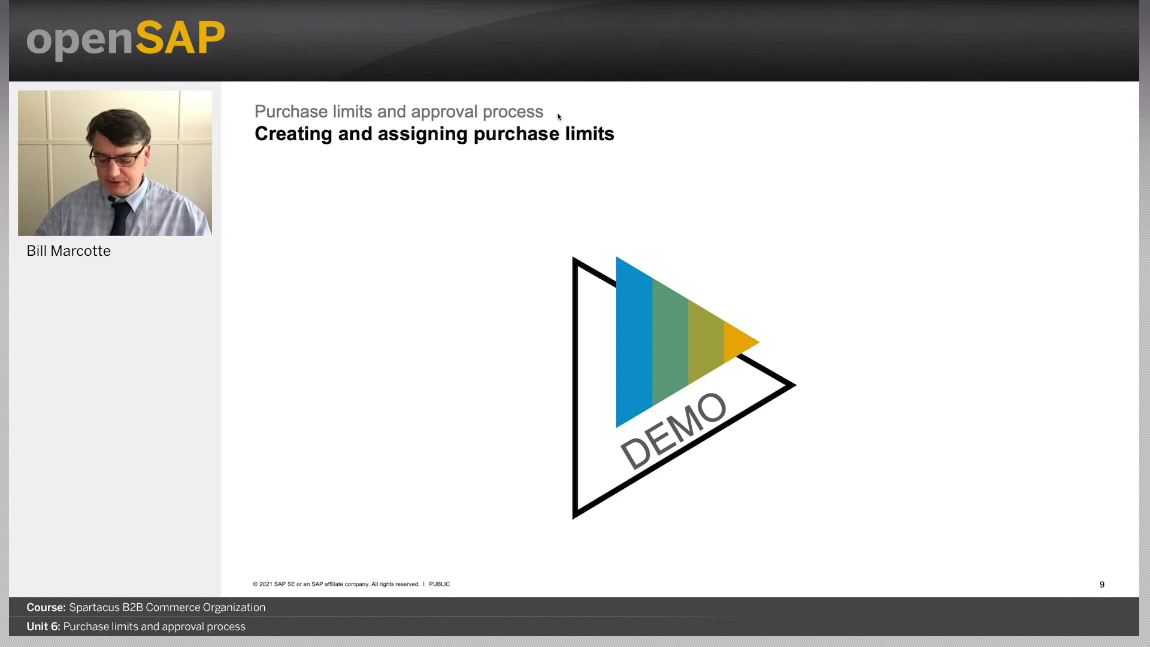
pyautogui.press('Right')
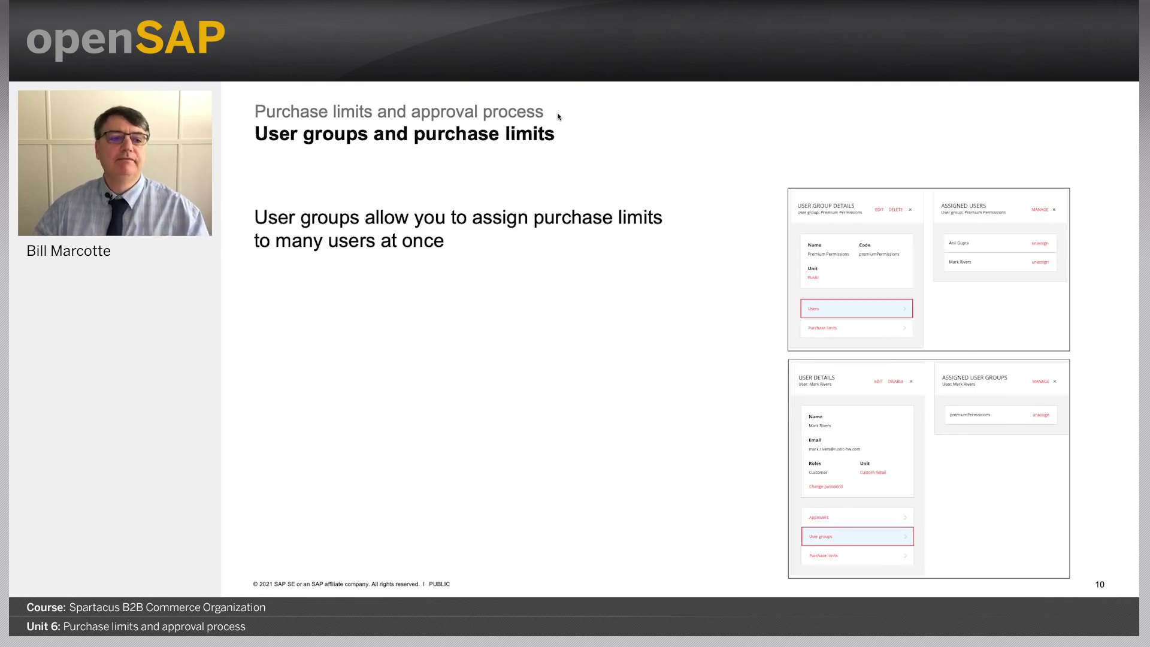
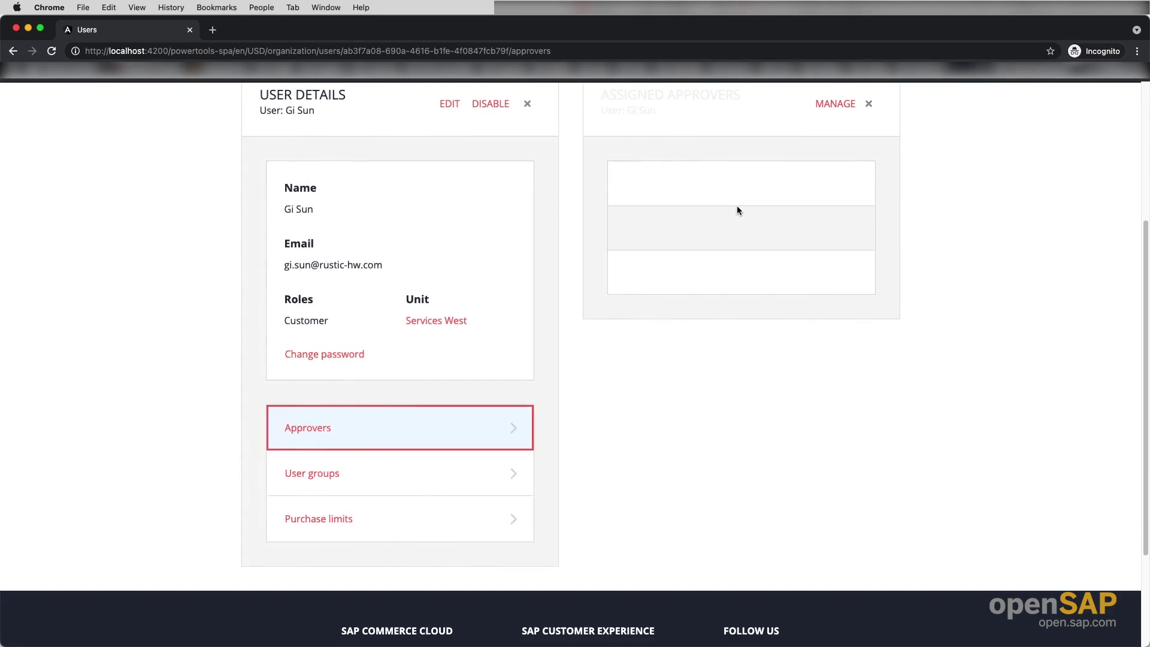
# Show the customer's user groups and purchase limits.
pyautogui.scroll(1, 779, 248)
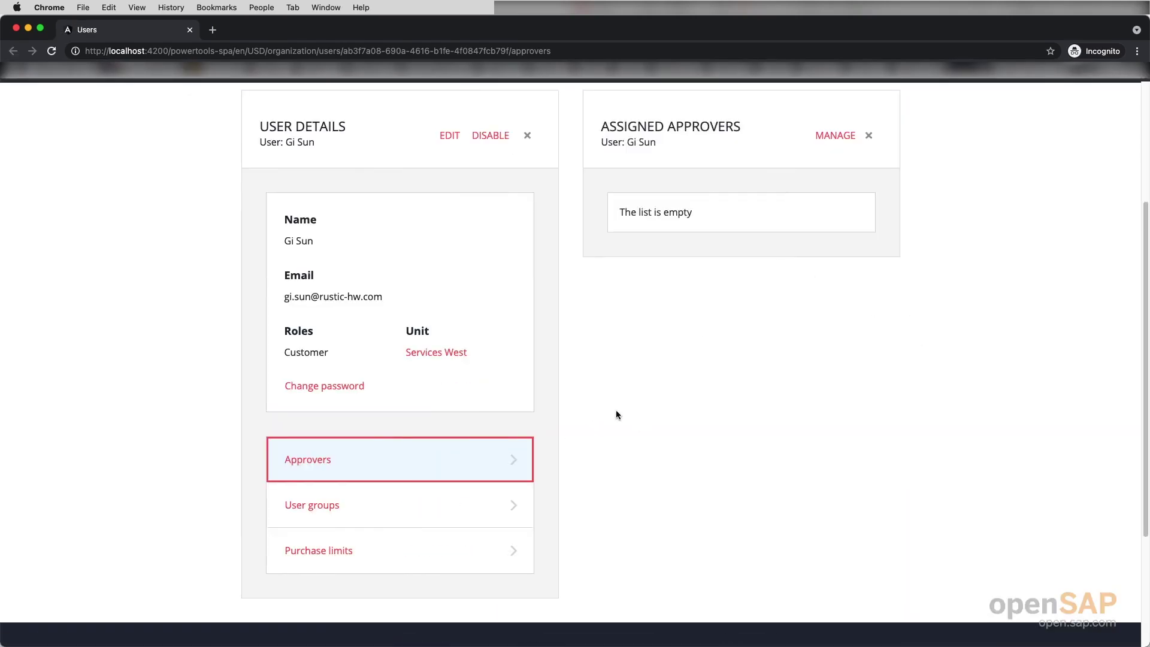
pyautogui.scroll(-2, 659, 426)
pyautogui.click(454, 459)
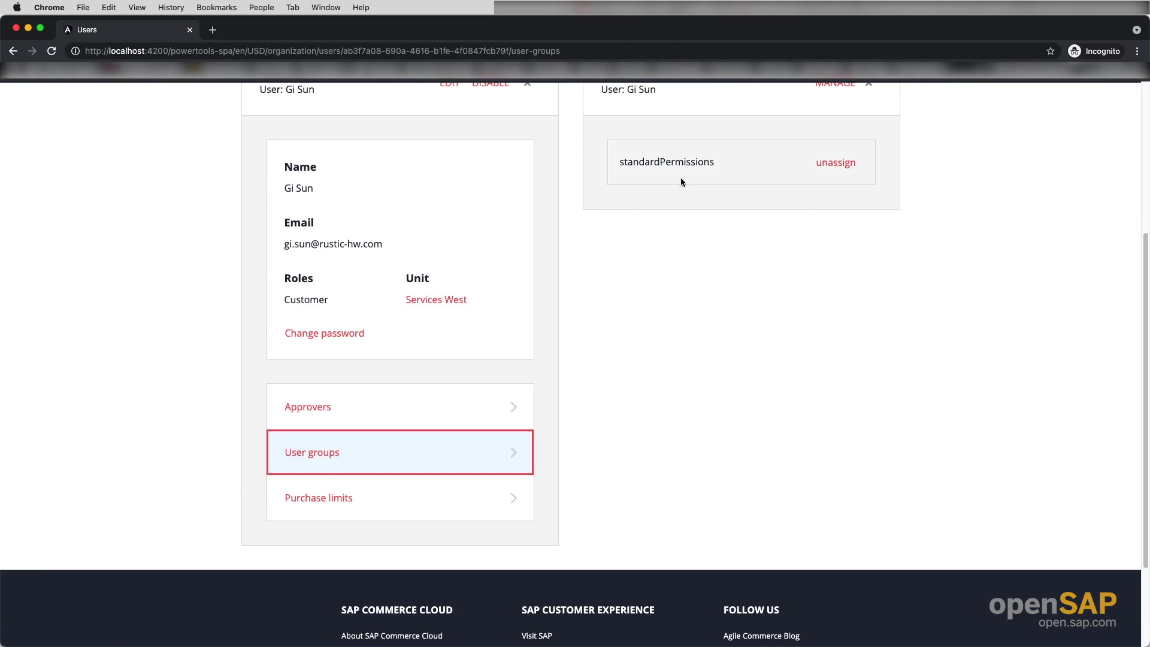
pyautogui.click(394, 504)
# Open the customer's Services West unit details from the user page.
pyautogui.scroll(1, 778, 330)
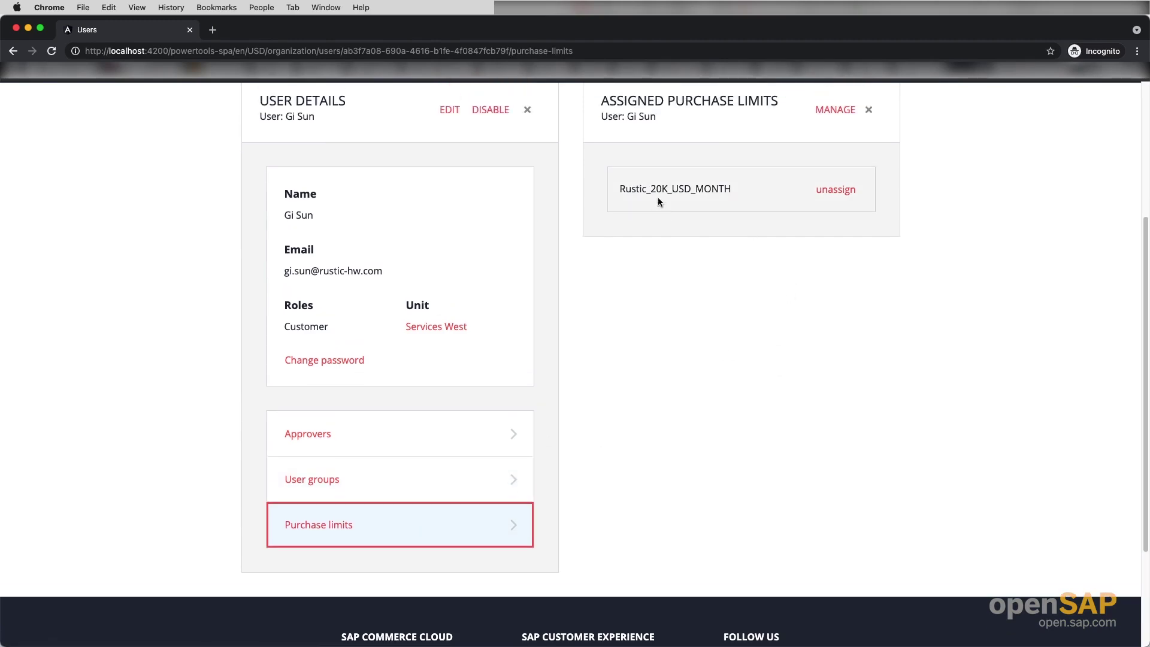
pyautogui.scroll(6, 652, 361)
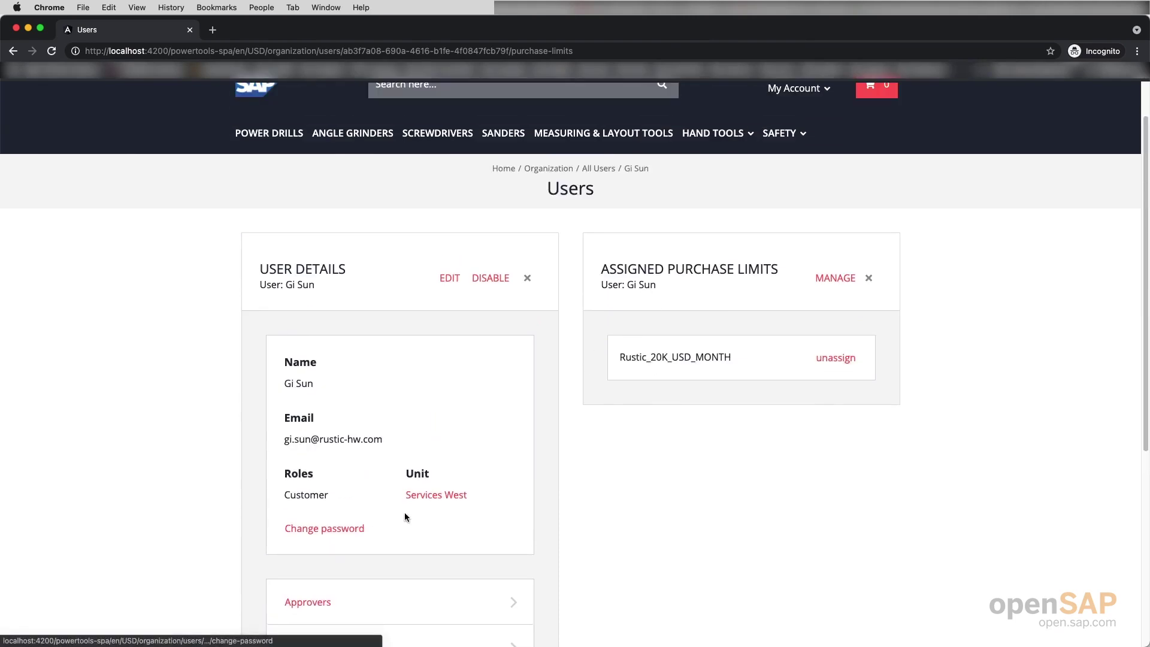
pyautogui.click(434, 495)
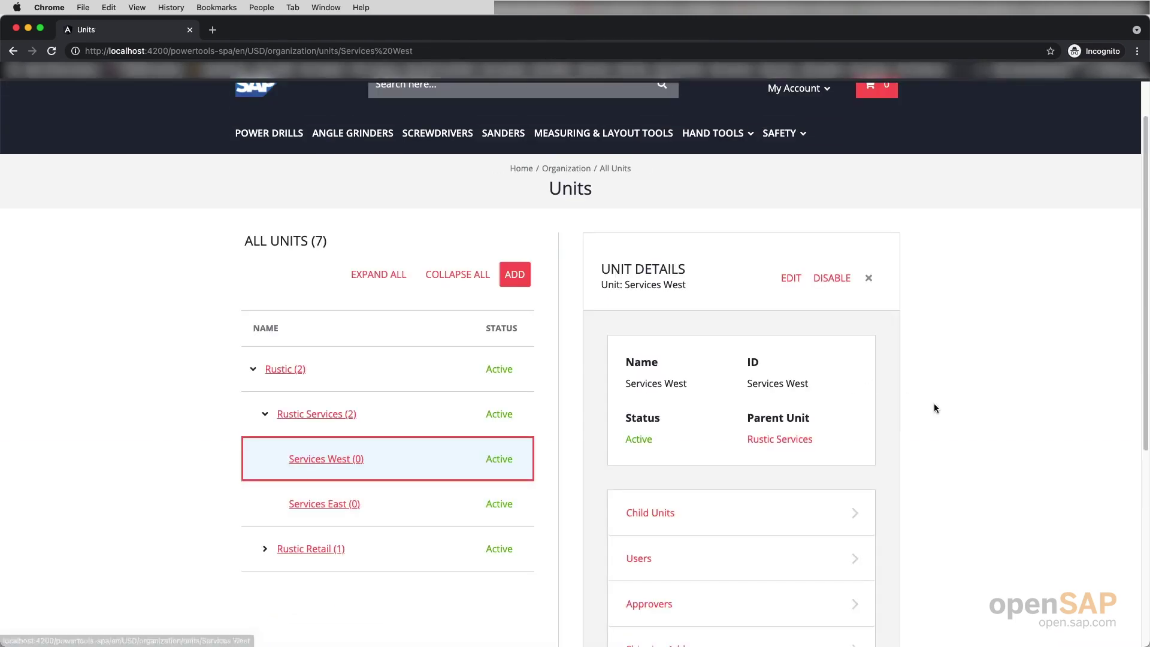
# Check the Services West unit's assigned approvers and cost centers.
pyautogui.scroll(-6, 940, 419)
pyautogui.click(796, 429)
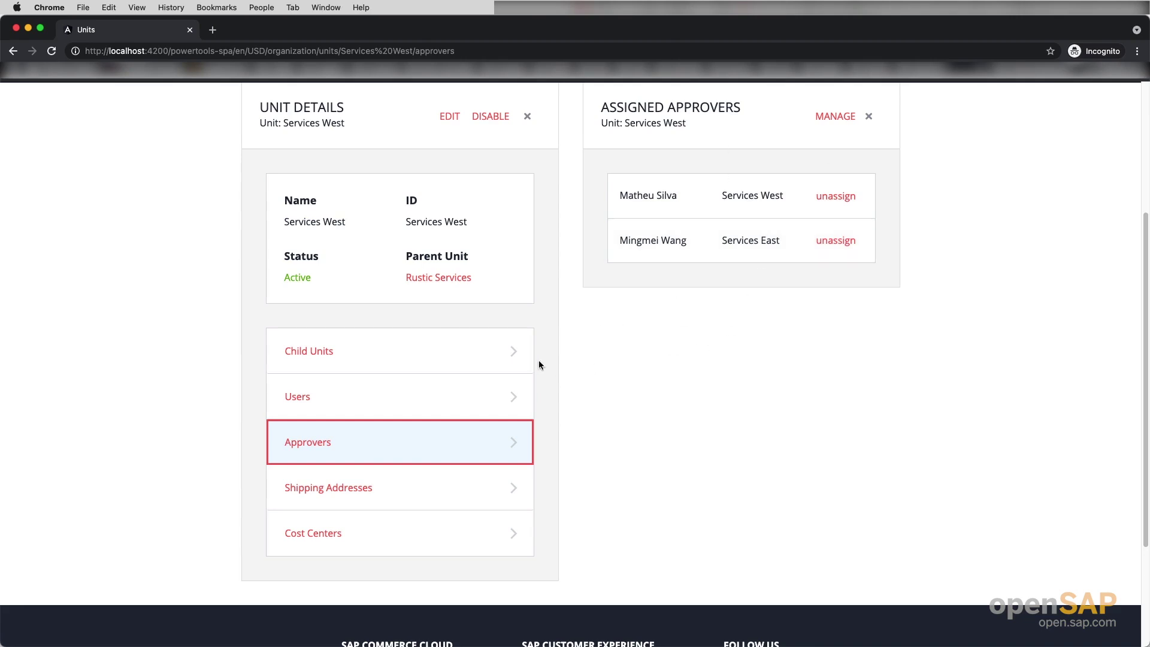
pyautogui.click(473, 526)
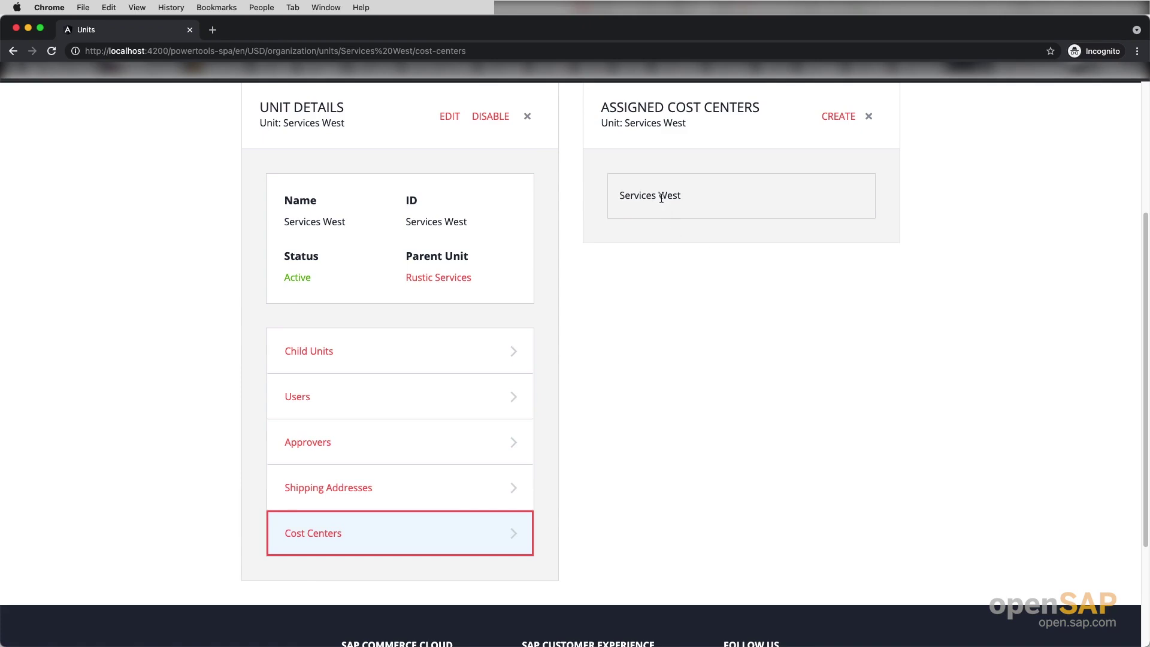
# Return to the Organization overview and open the list of all eight cost centers.
pyautogui.scroll(5, 749, 404)
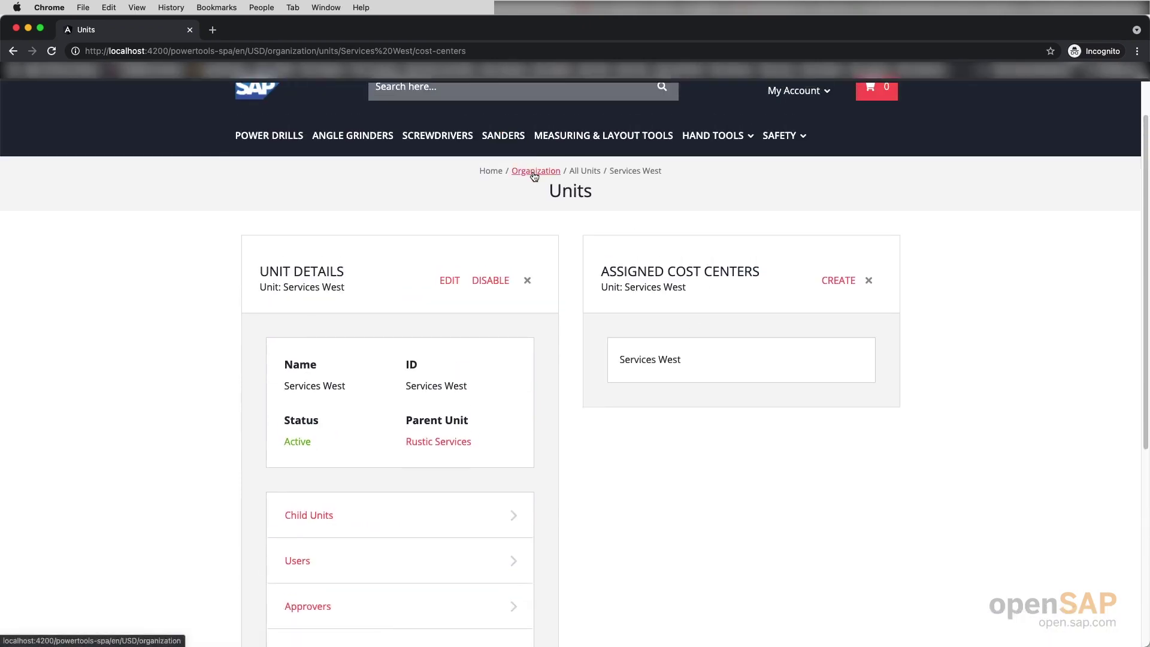
pyautogui.click(534, 171)
pyautogui.click(816, 307)
# Open the Services West cost center and view its Monthly 20K USD budget.
pyautogui.scroll(-3, 692, 507)
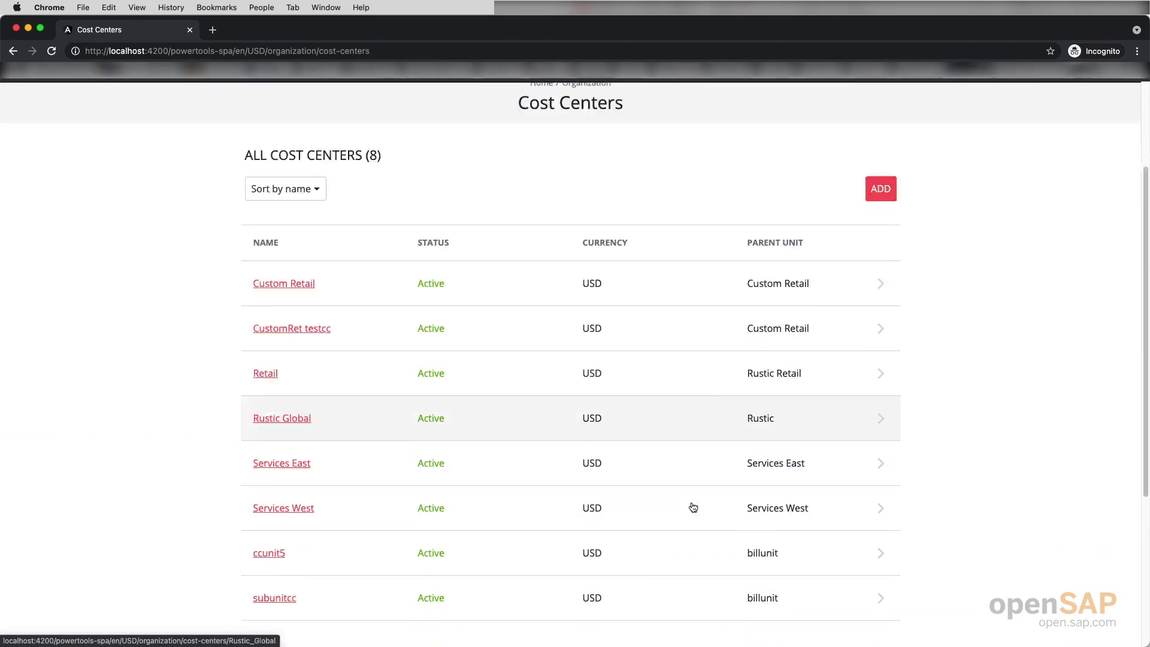
pyautogui.scroll(-2, 693, 507)
pyautogui.click(257, 375)
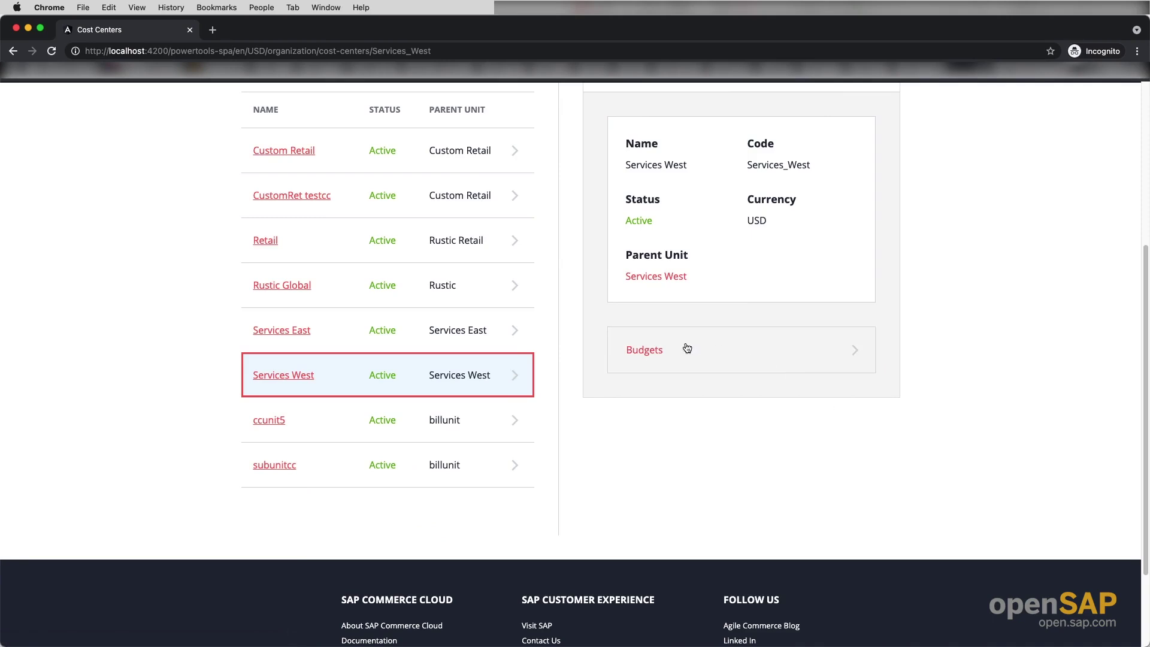
pyautogui.click(687, 349)
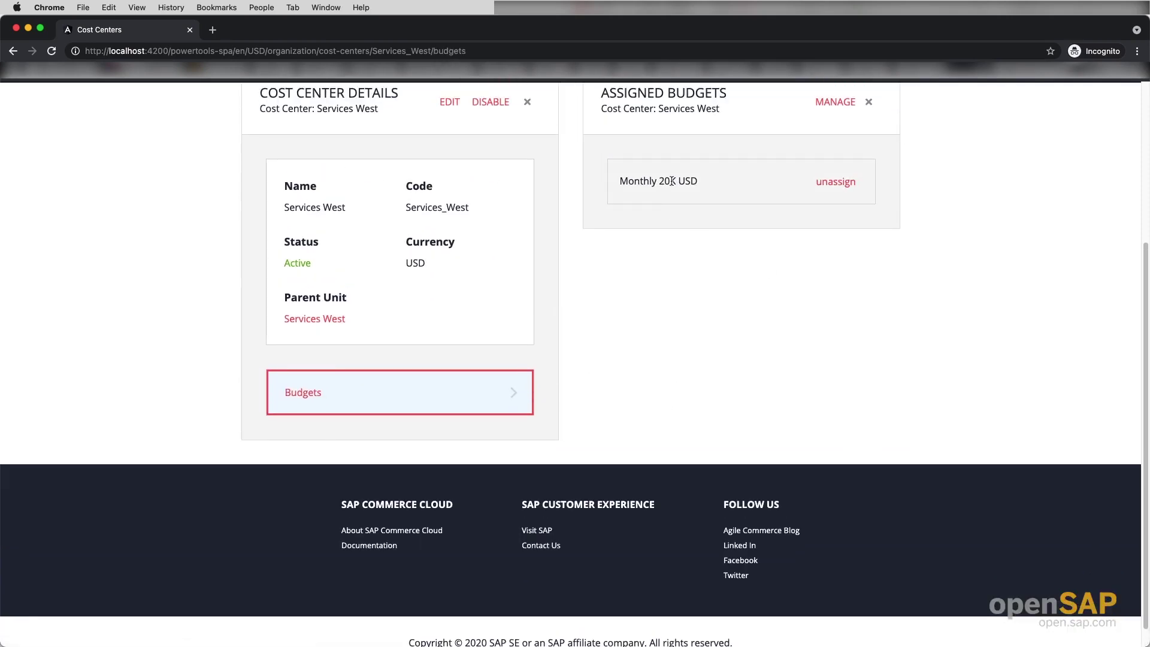
pyautogui.scroll(1, 804, 367)
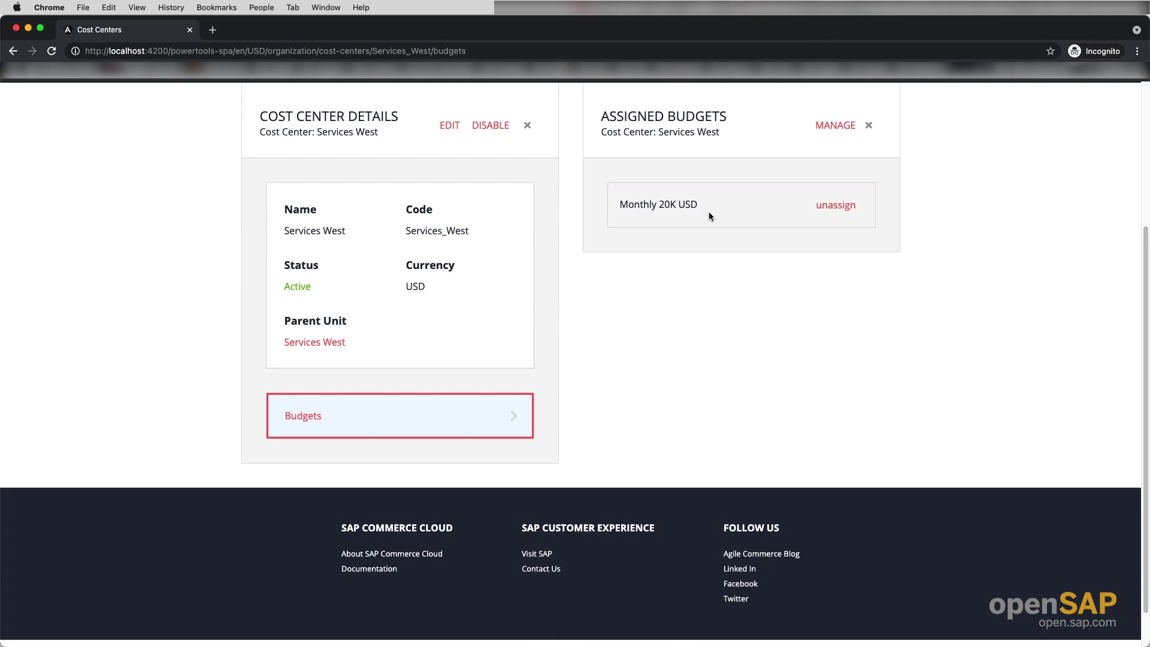
pyautogui.scroll(1, 696, 351)
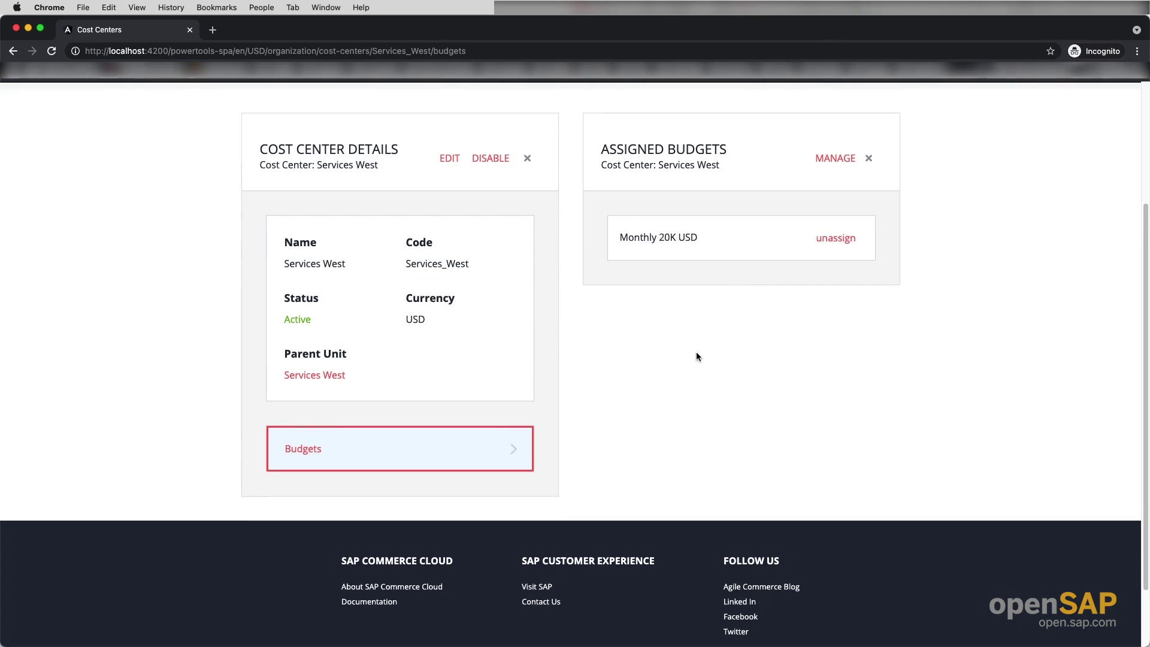
pyautogui.scroll(5, 696, 356)
# Open the Services East approver's details from page 2 of the Users list.
pyautogui.click(519, 220)
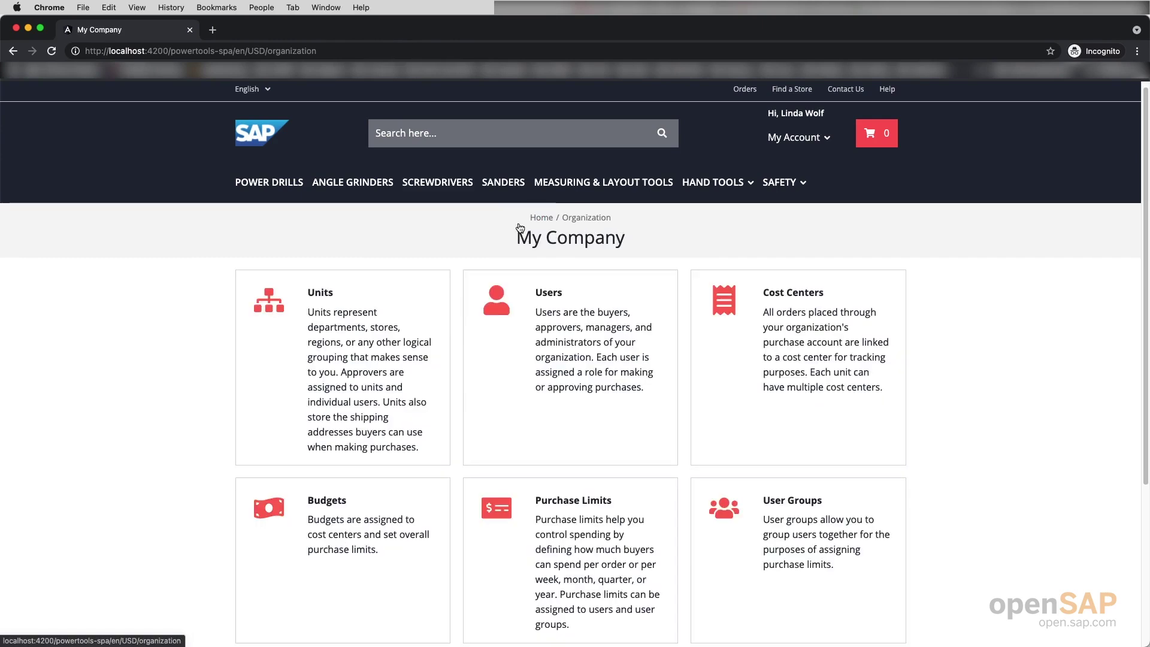
pyautogui.scroll(-6, 585, 544)
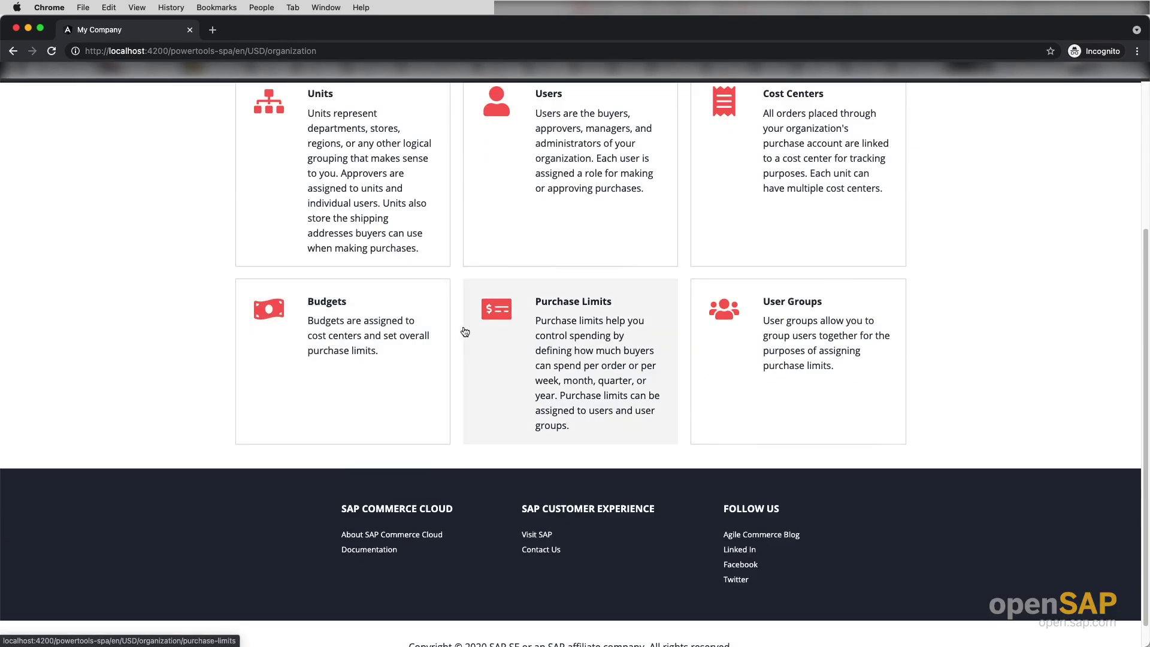
pyautogui.click(531, 241)
pyautogui.scroll(-10, 631, 431)
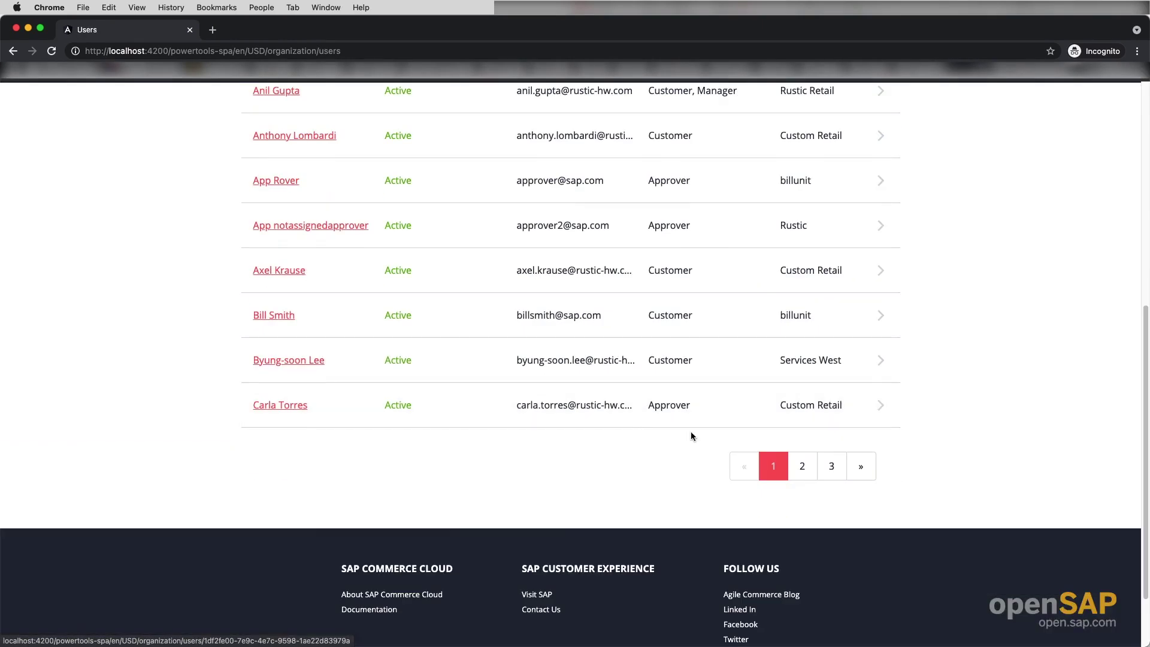
pyautogui.click(803, 466)
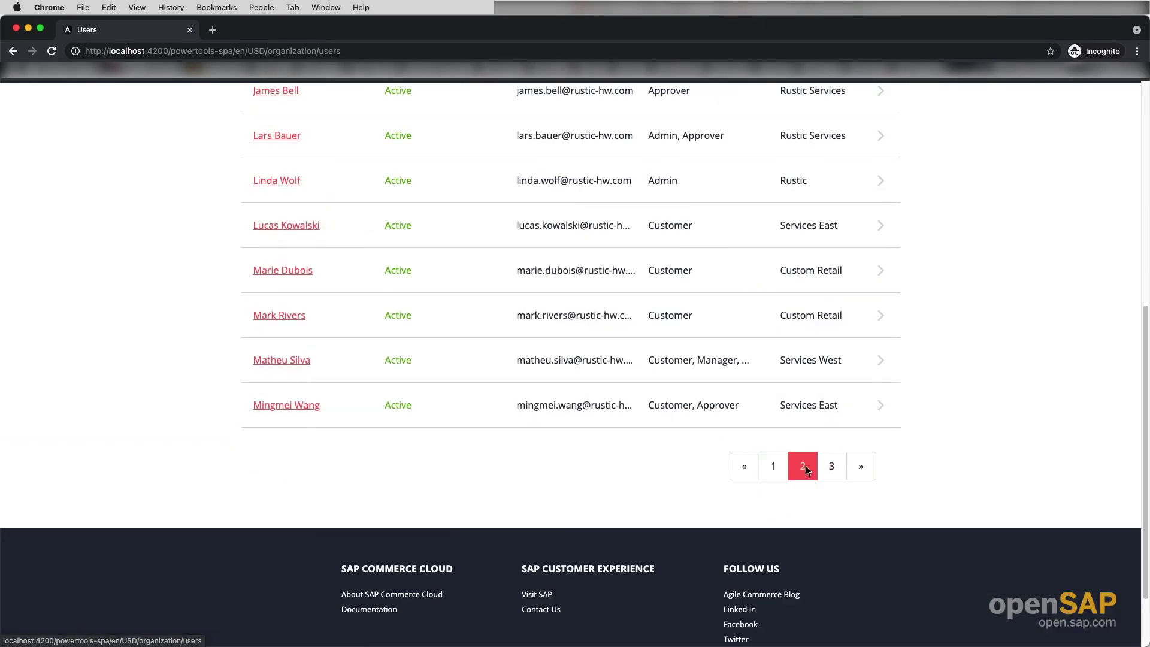
pyautogui.click(312, 414)
# Show her user groups, approvers, and purchase limits Rustic_15K_USD_ORDER and Rustic_2K_USD_ORDER.
pyautogui.click(746, 298)
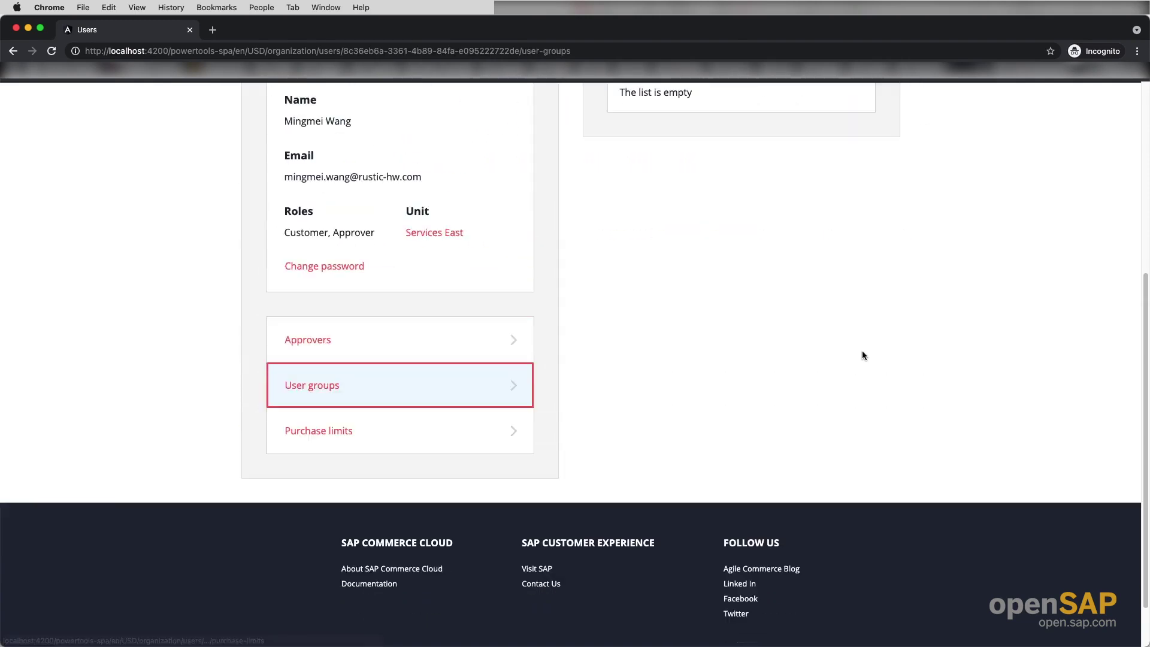
pyautogui.click(429, 423)
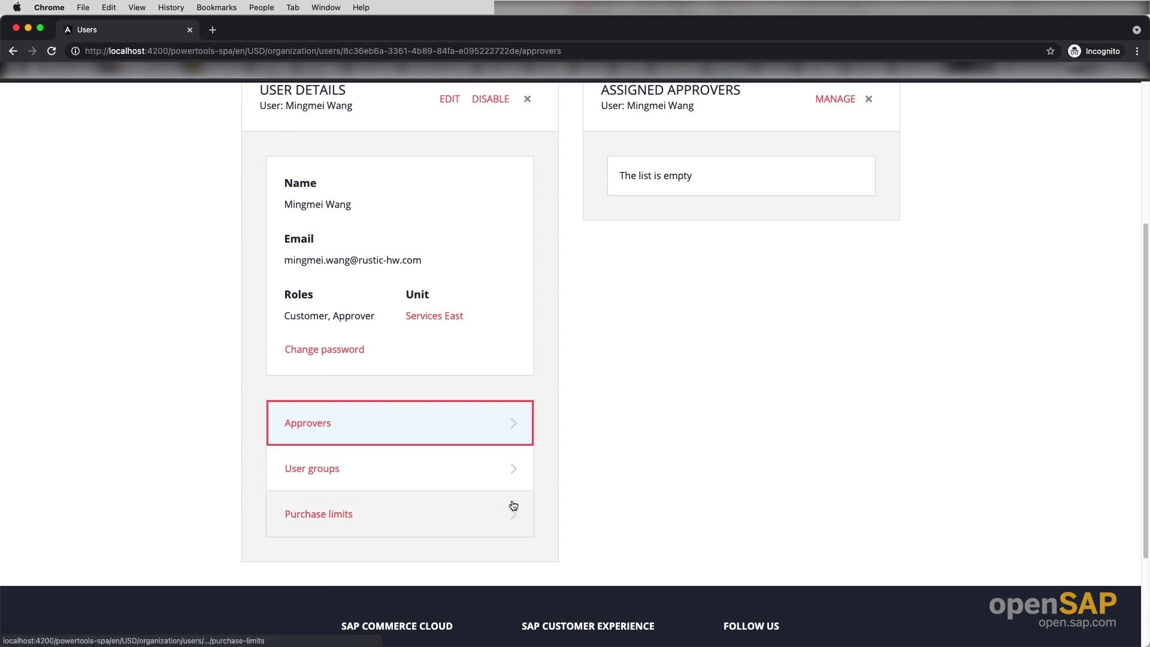
pyautogui.click(413, 513)
pyautogui.scroll(1, 828, 419)
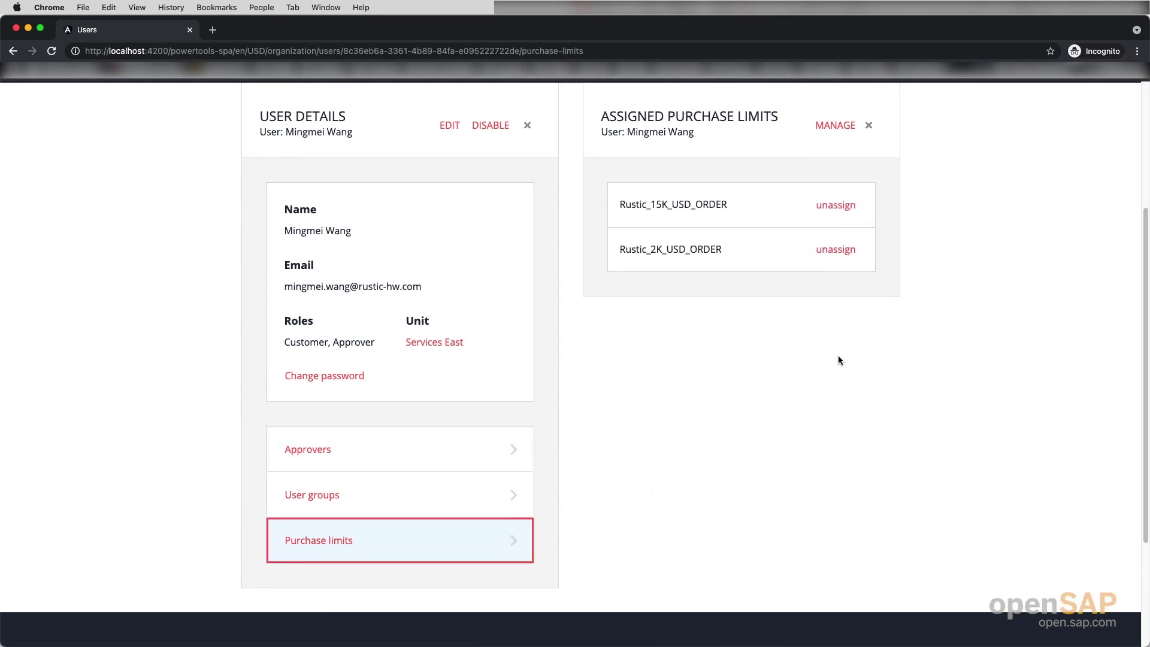
pyautogui.scroll(1, 835, 378)
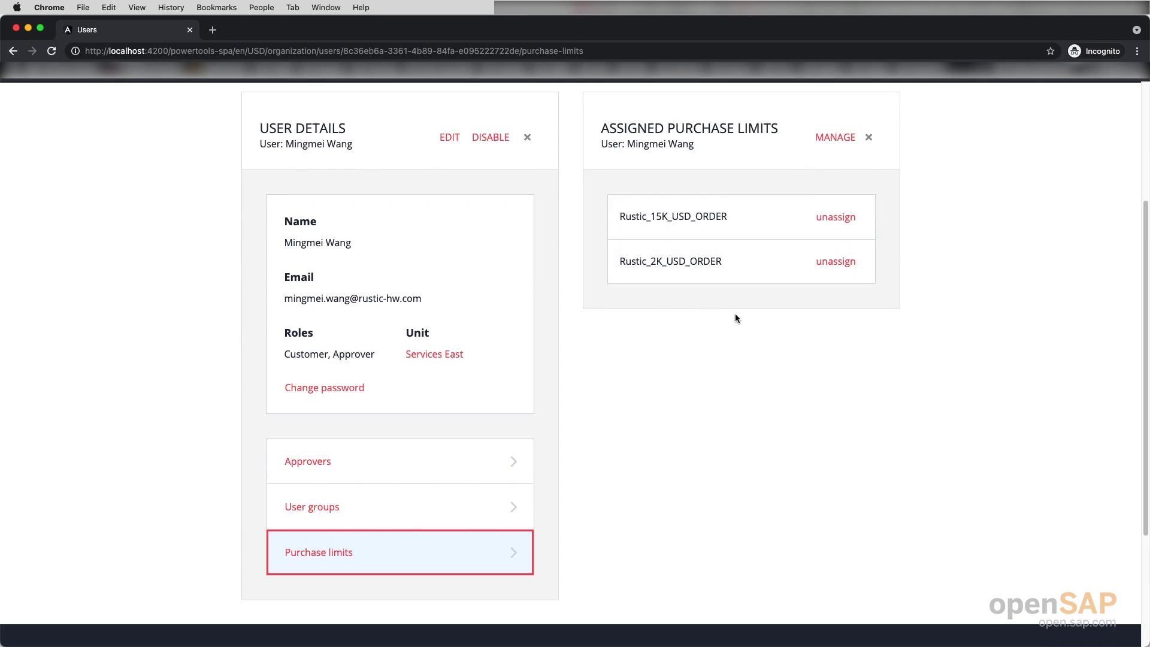
pyautogui.moveTo(631, 216); pyautogui.dragTo(681, 217)
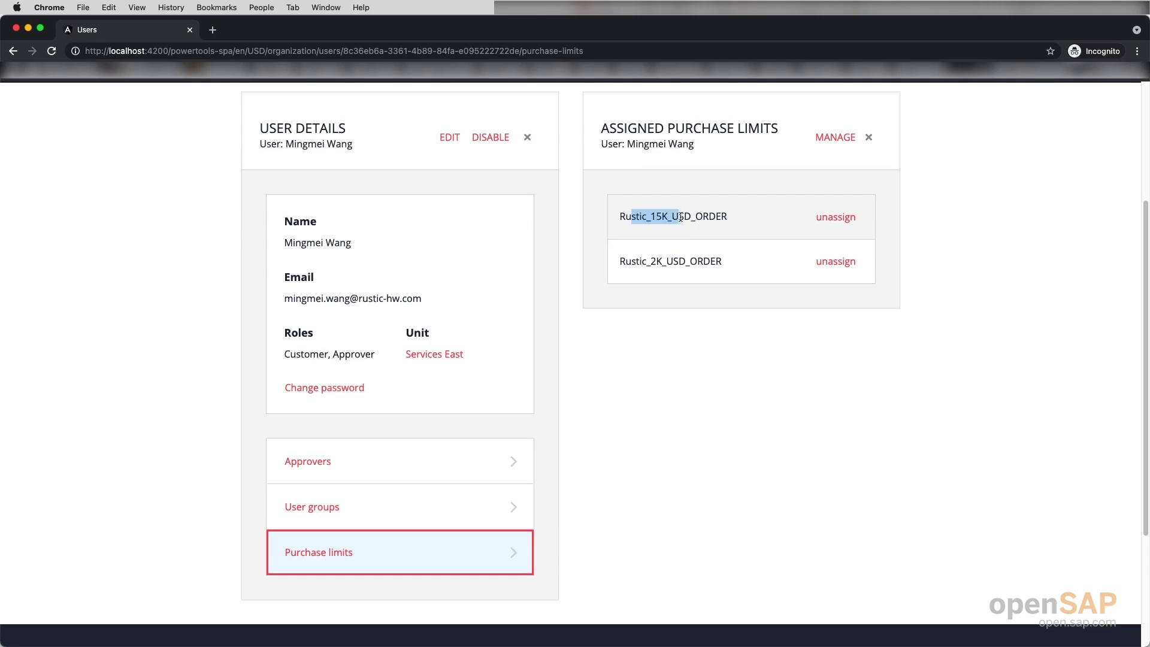
pyautogui.click(967, 277)
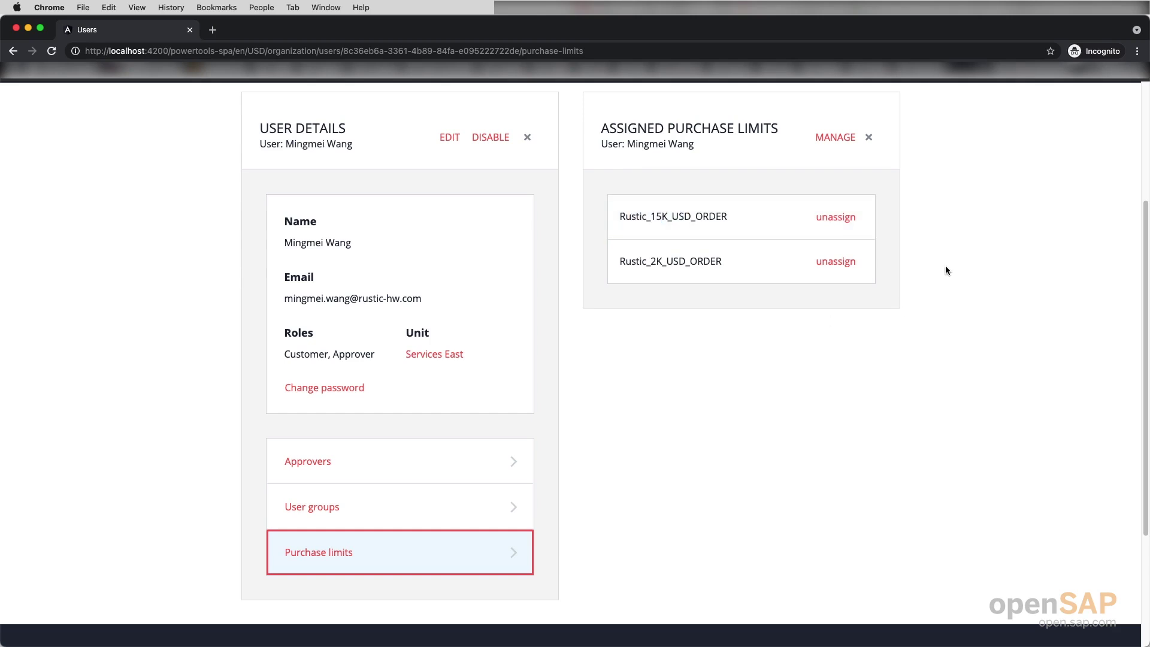
pyautogui.scroll(5, 181, 333)
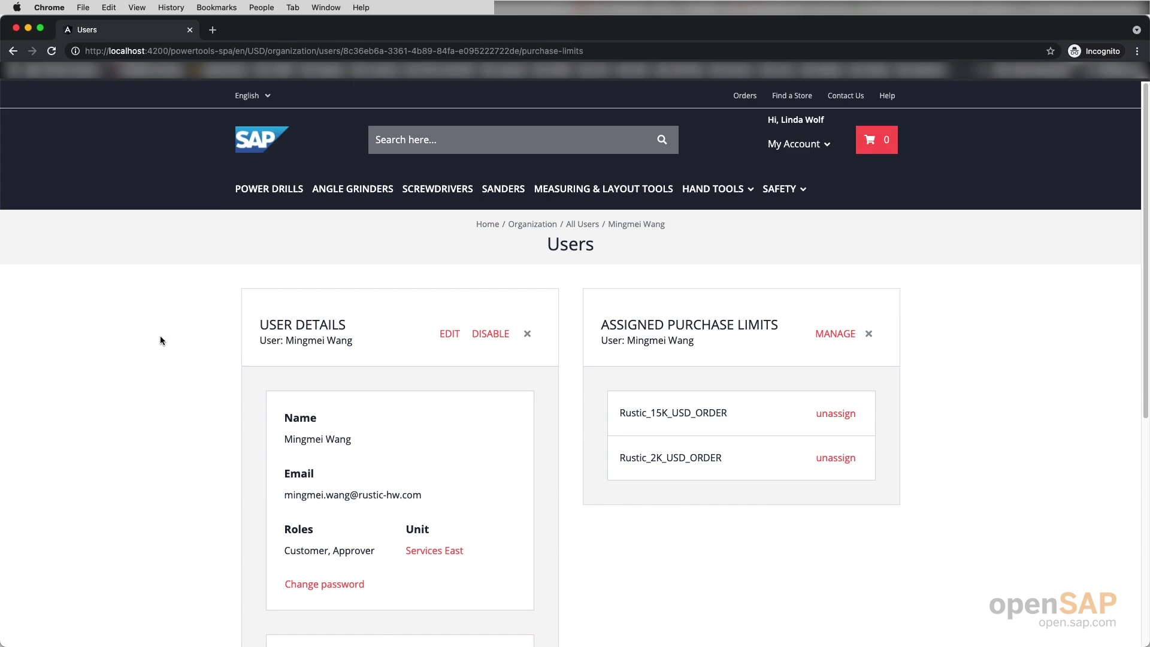
# Switch to the buyer's order history window and go to the second page of orders.
pyautogui.click(318, 9)
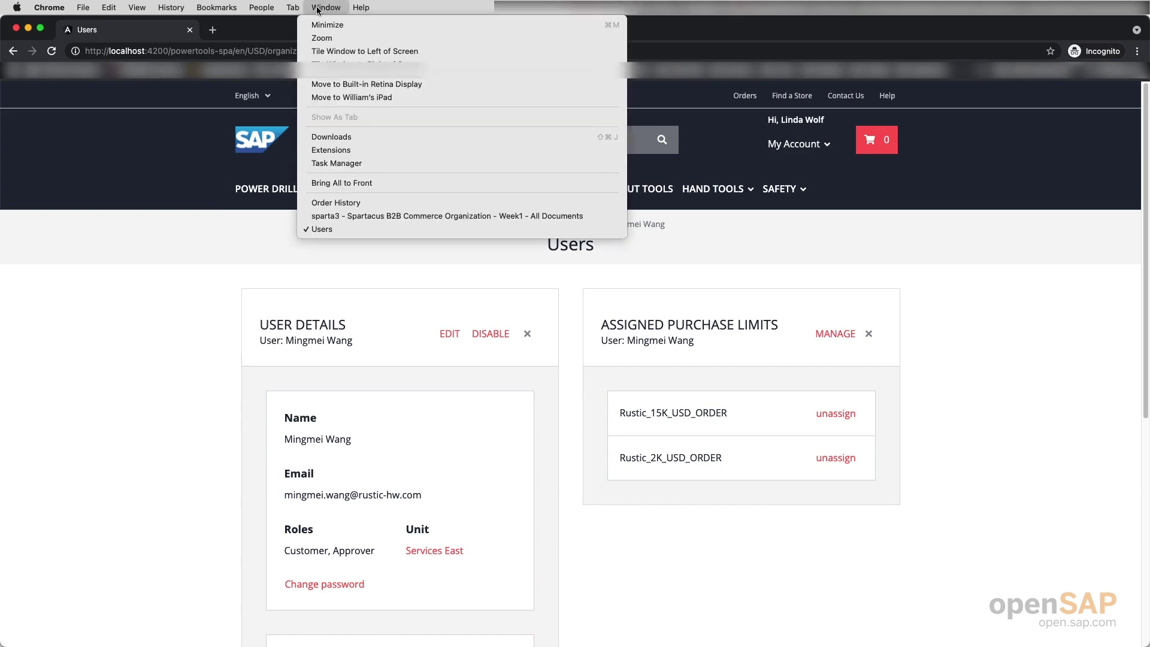
pyautogui.click(372, 205)
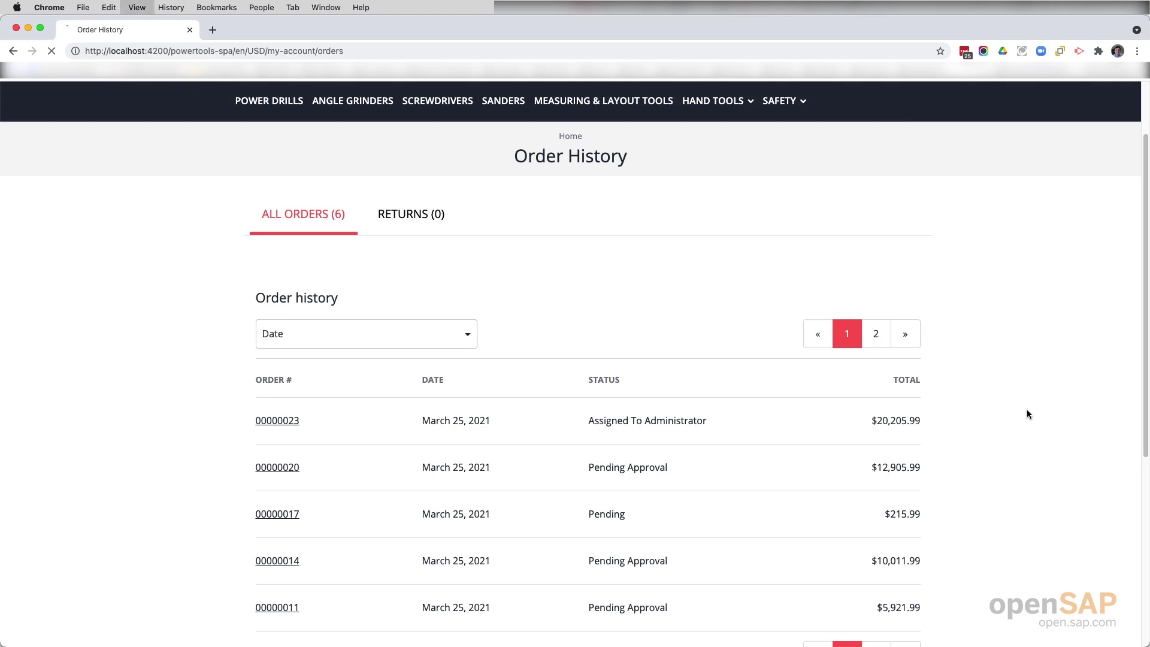
pyautogui.scroll(3, 1021, 406)
pyautogui.scroll(-1, 1008, 427)
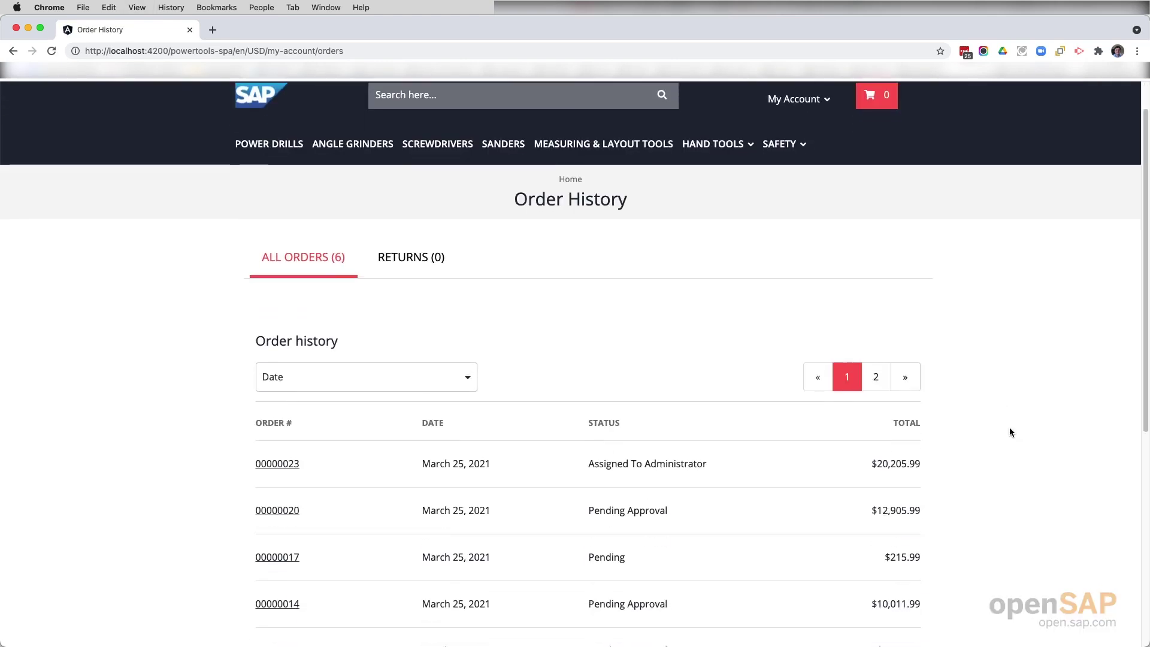
pyautogui.scroll(1, 1009, 426)
pyautogui.scroll(-5, 971, 457)
pyautogui.scroll(-1, 971, 459)
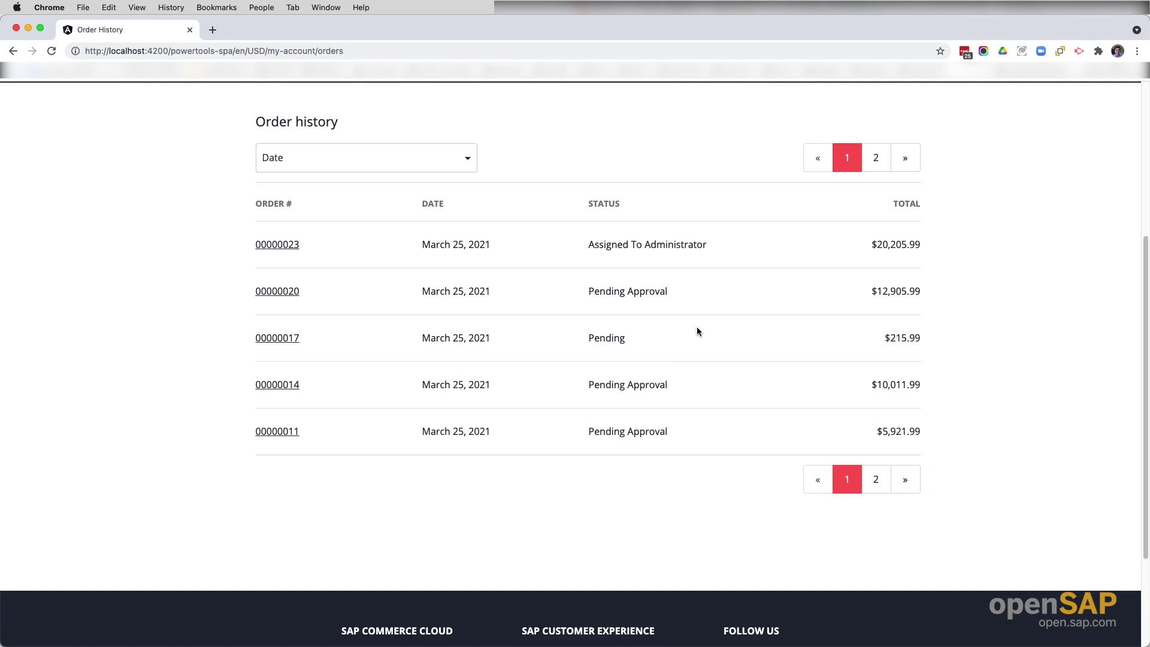
pyautogui.click(876, 480)
# Open order 00000008's details, a $126.99 Professional Network Installer Tool Kit order.
pyautogui.scroll(1, 964, 420)
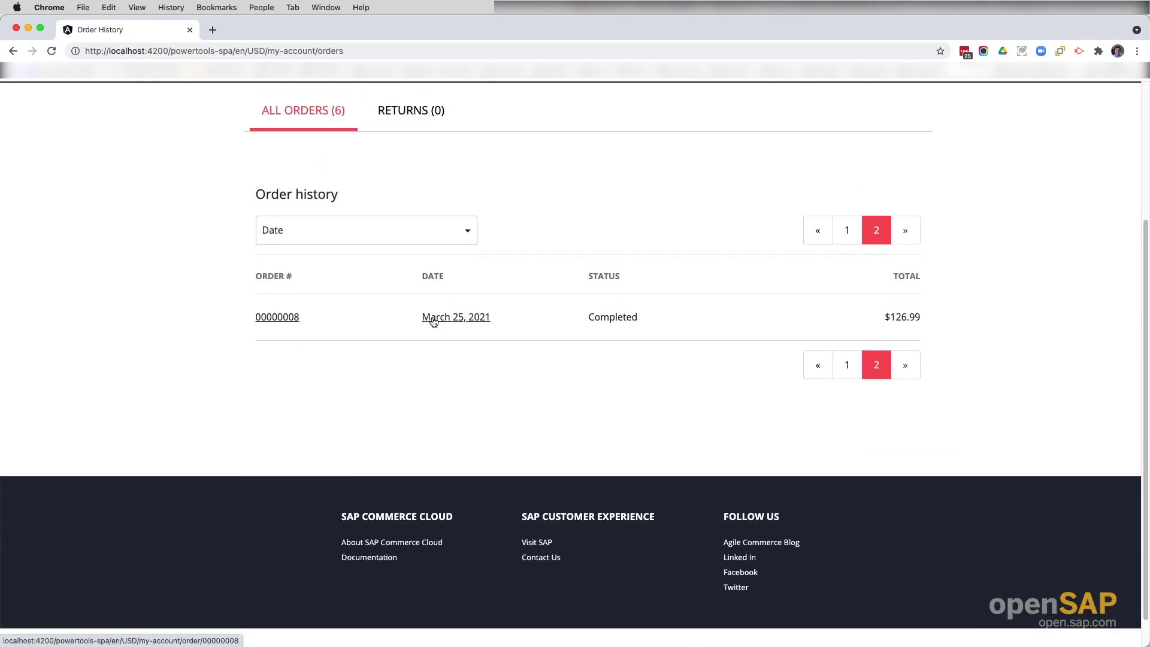
pyautogui.moveTo(415, 317); pyautogui.dragTo(629, 317)
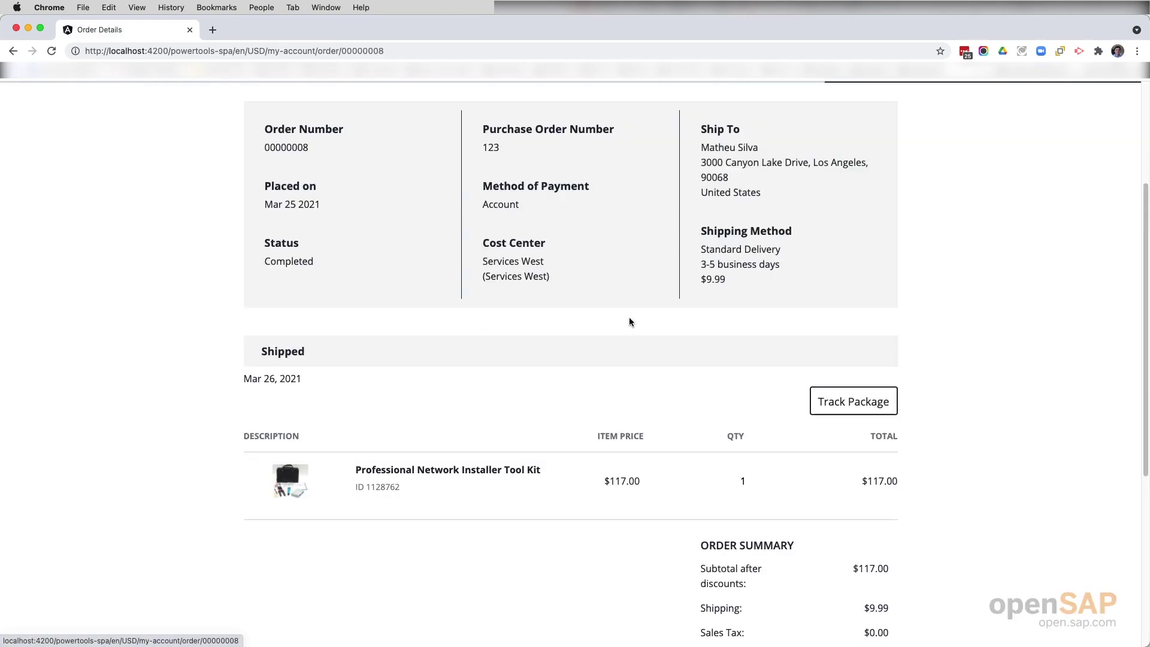
pyautogui.scroll(-5, 928, 397)
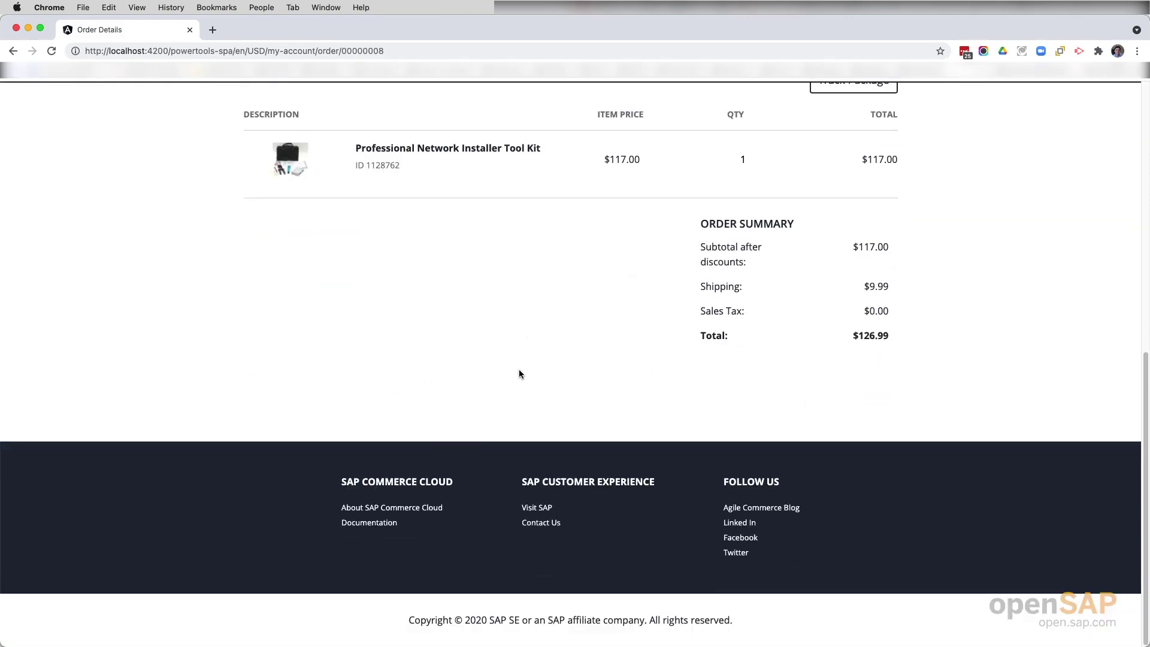
pyautogui.scroll(3, 519, 374)
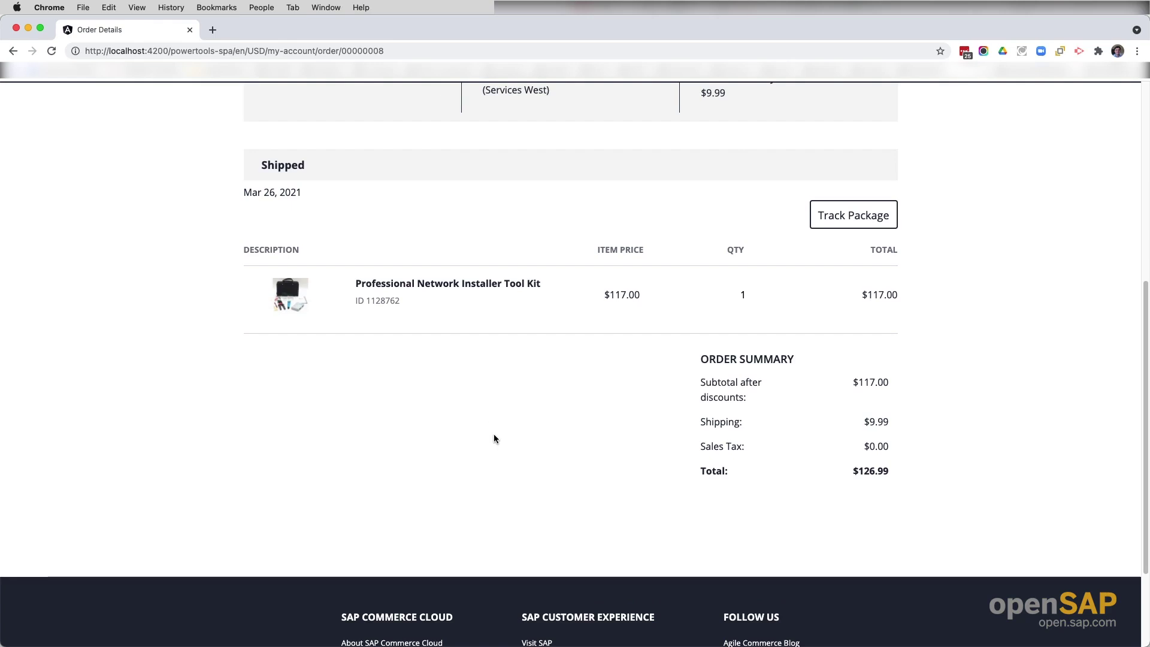
pyautogui.scroll(4, 461, 455)
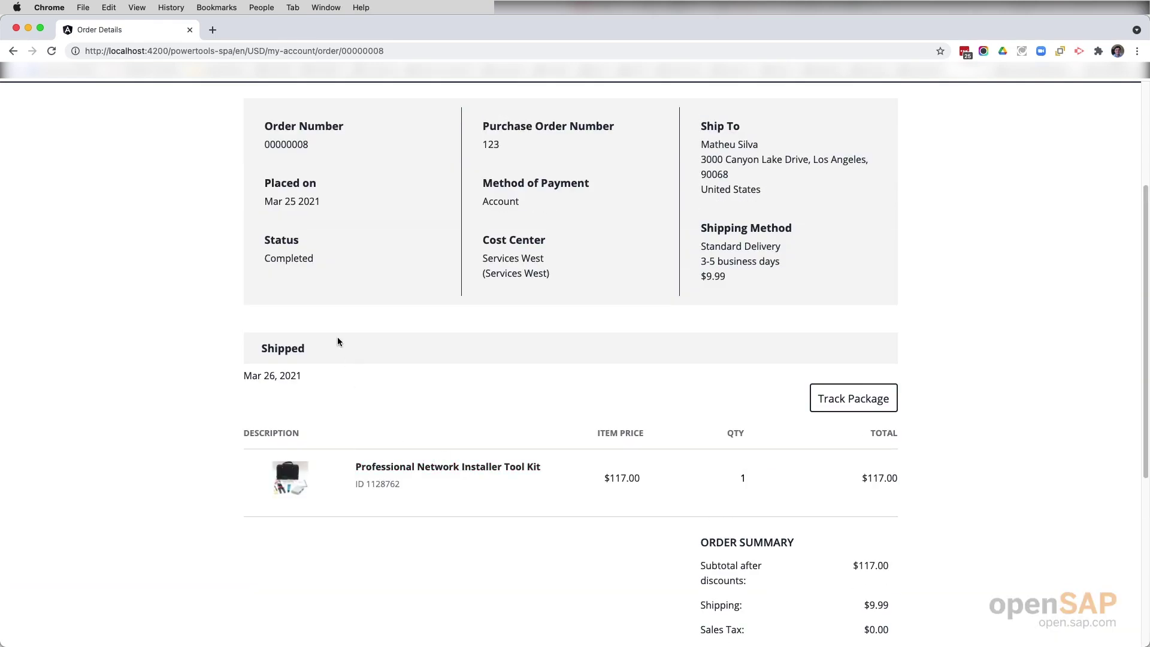
pyautogui.scroll(2, 990, 426)
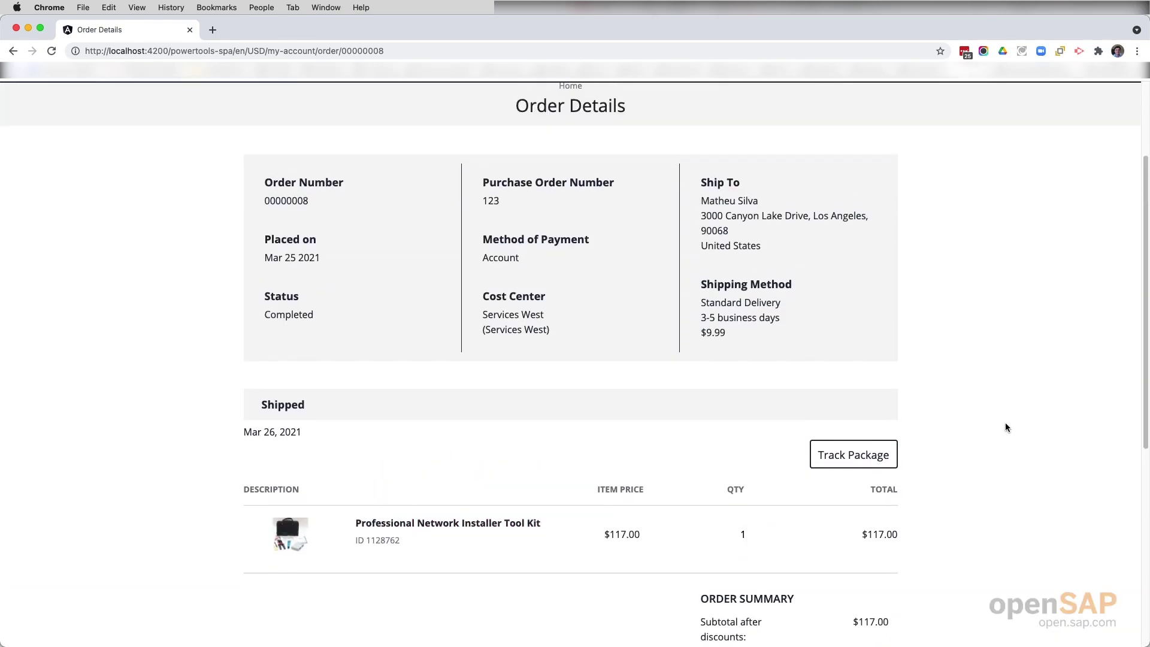
pyautogui.scroll(3, 429, 387)
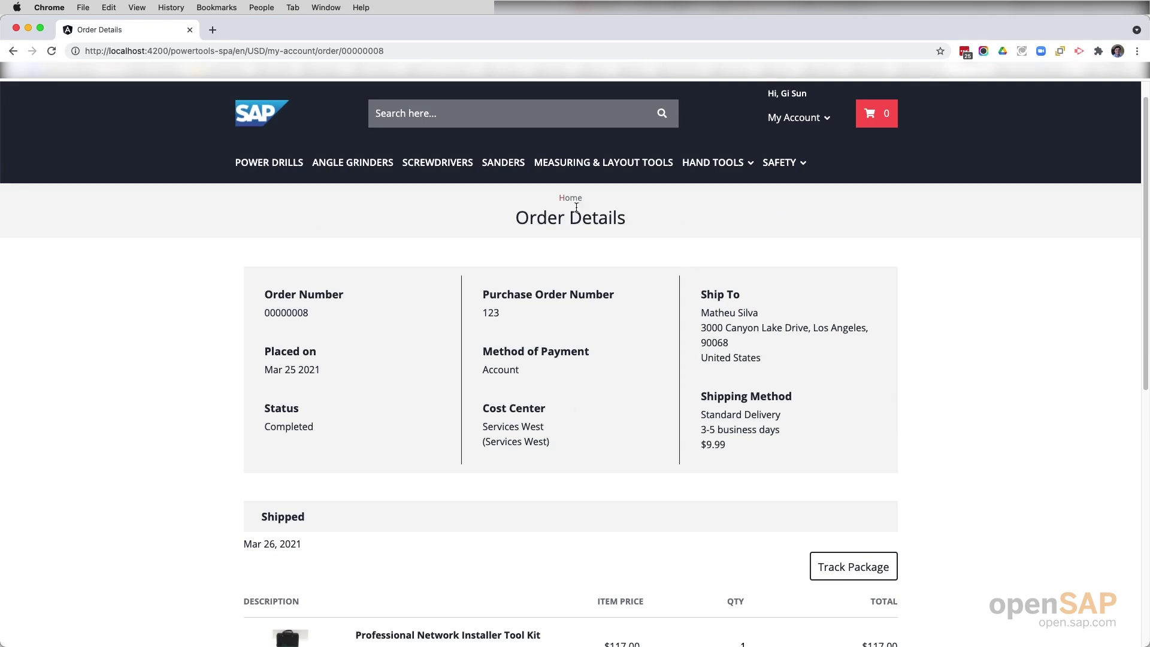
# Open the buyer's Order History from My Account and review the lower order rows.
pyautogui.moveTo(796, 117)
pyautogui.click(796, 227)
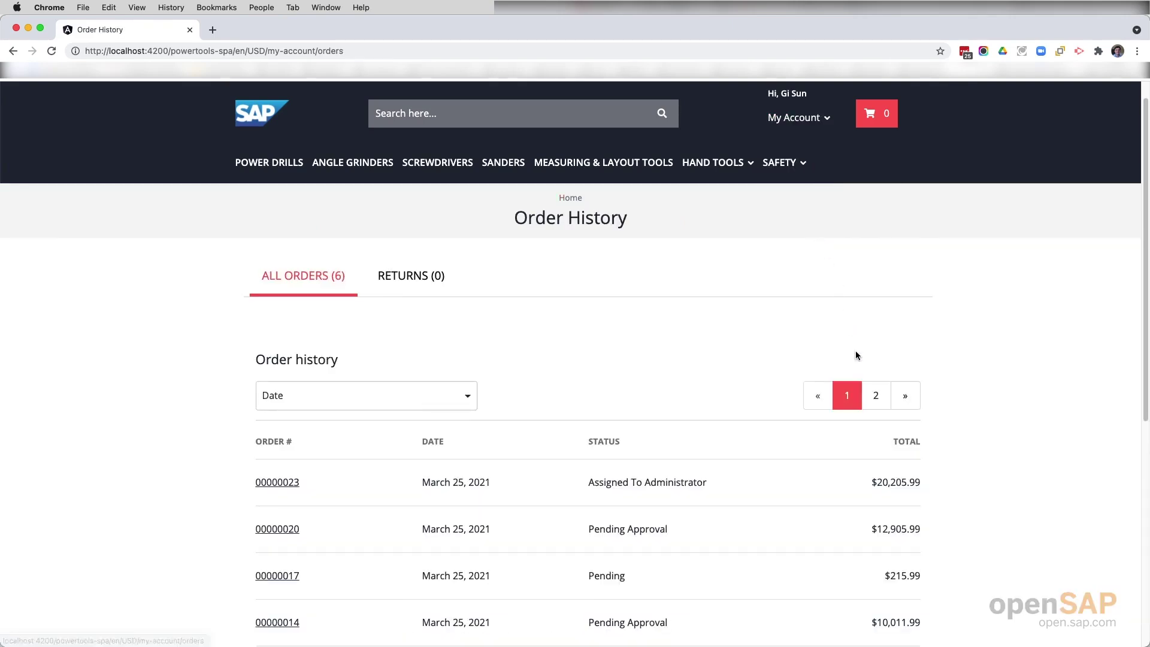
pyautogui.scroll(-5, 898, 401)
pyautogui.scroll(1, 958, 422)
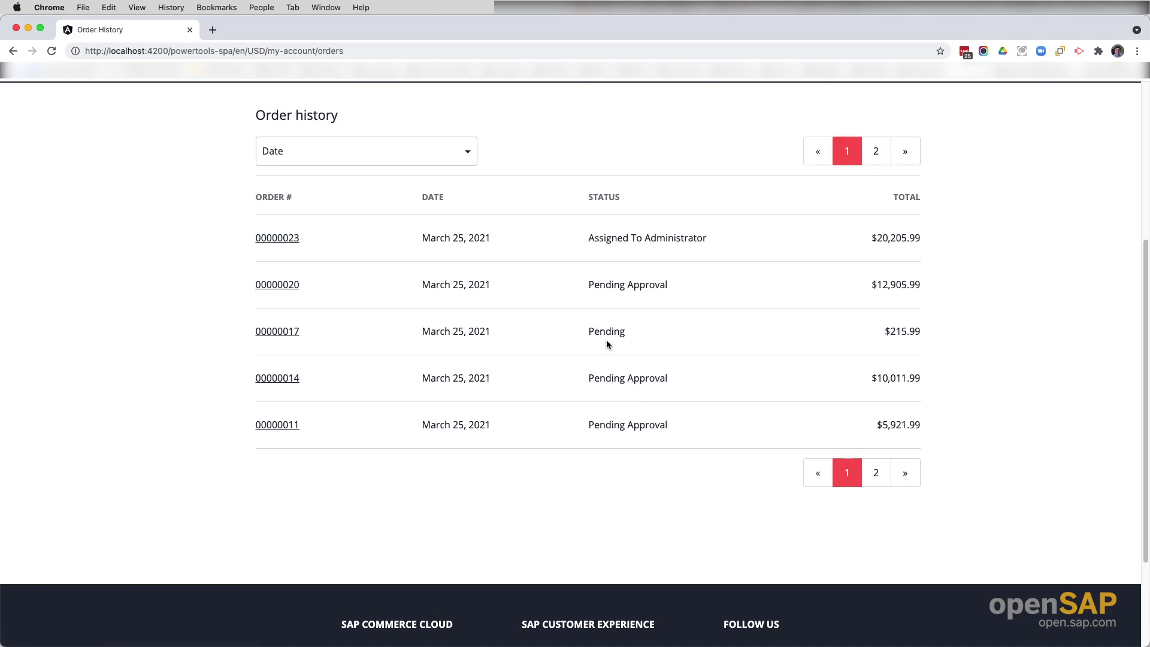
pyautogui.moveTo(932, 333); pyautogui.dragTo(579, 322)
pyautogui.click(975, 319)
# View order 00000017's details, then return to the order history.
pyautogui.click(279, 336)
pyautogui.scroll(-4, 567, 507)
pyautogui.scroll(10, 567, 505)
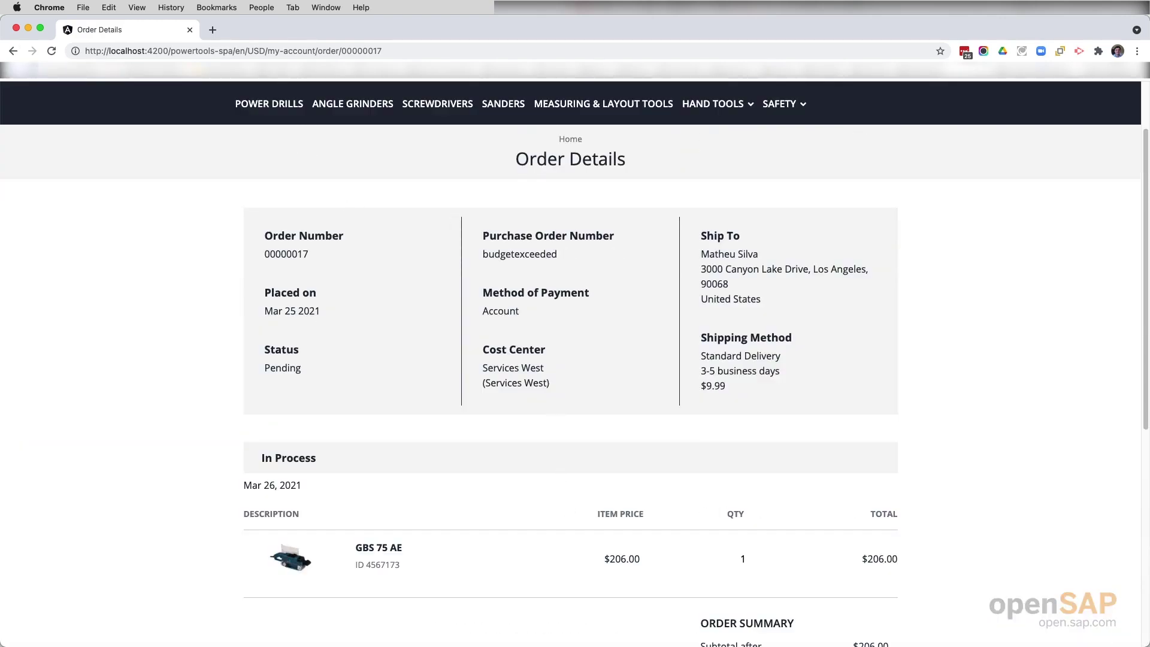
pyautogui.press('super+bracketleft')
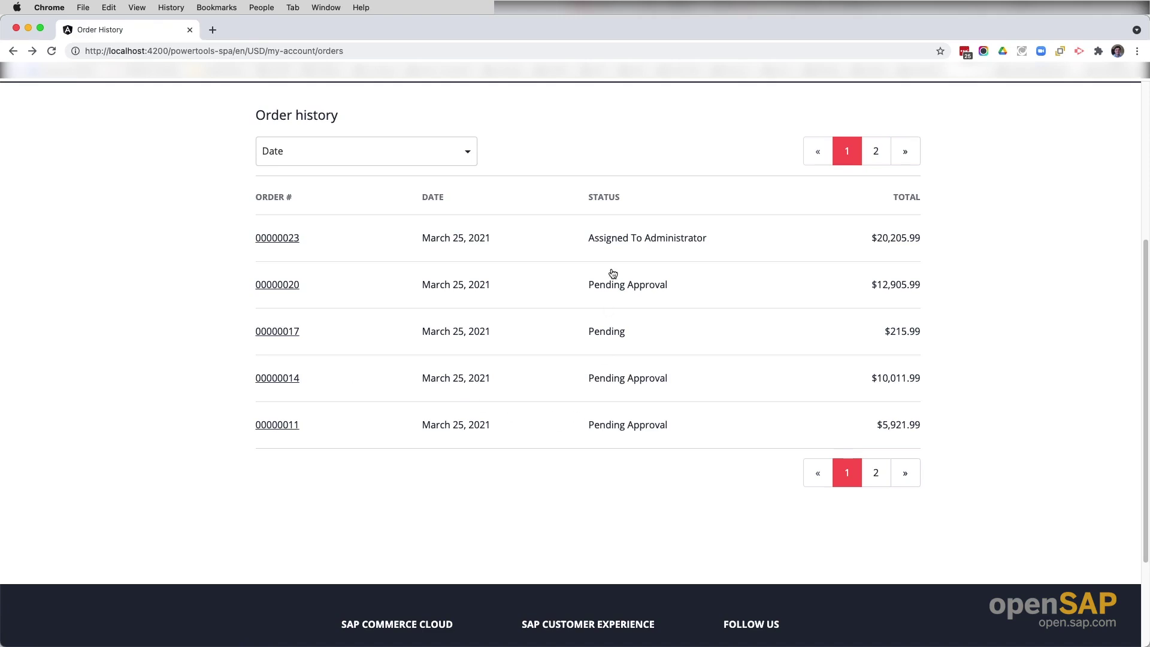
# Open order 00000011 and note its approval reason: total exceeded the per-order limit.
pyautogui.click(267, 426)
pyautogui.scroll(-10, 579, 503)
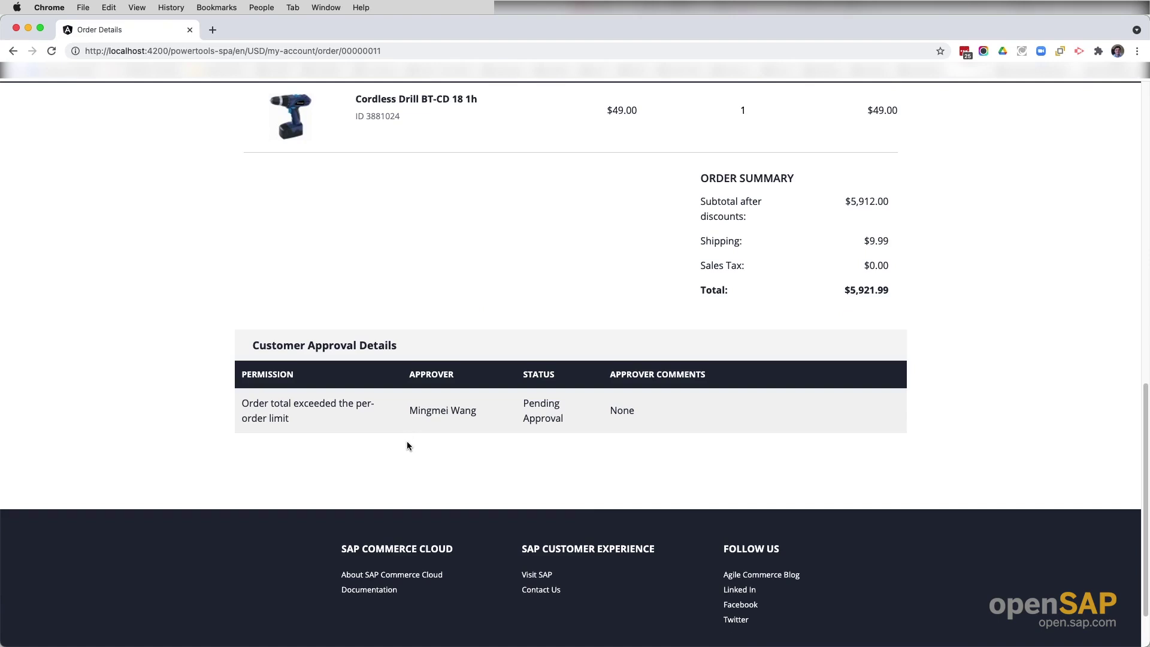
pyautogui.moveTo(241, 404); pyautogui.dragTo(305, 422)
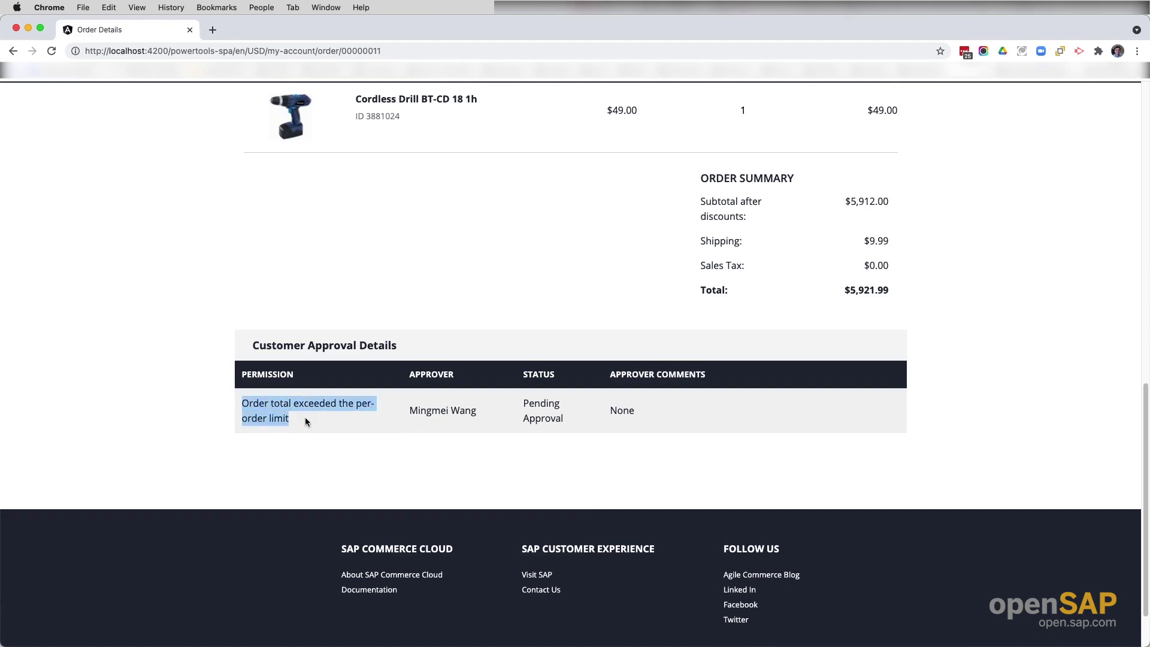
pyautogui.click(392, 457)
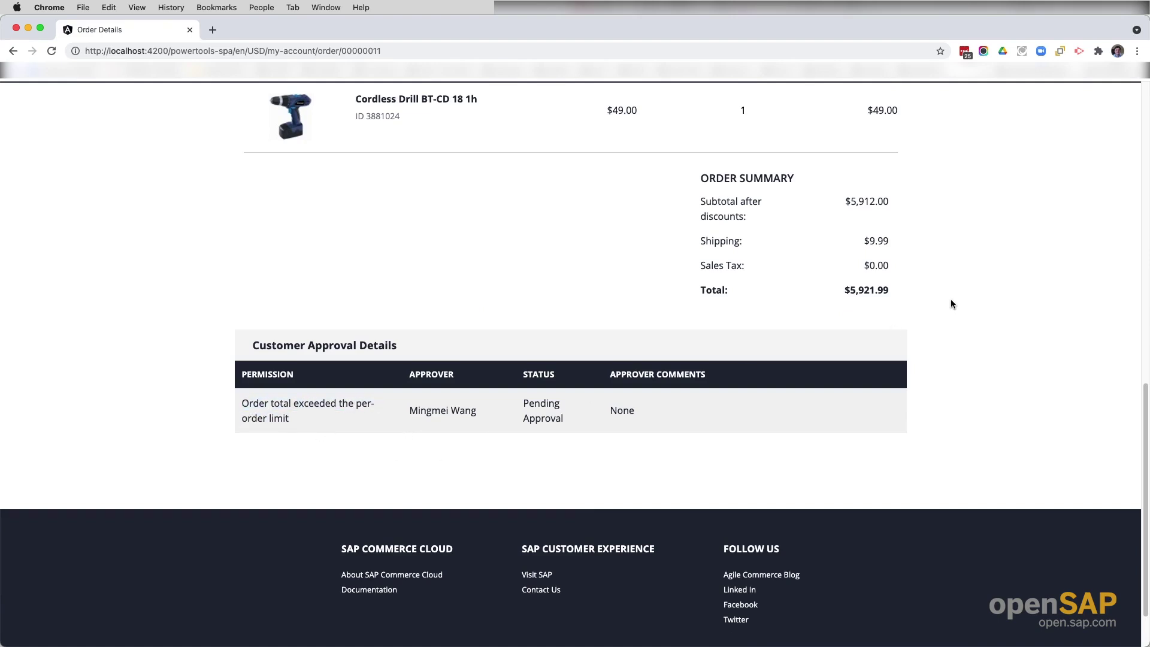
# Switch to the admin's Users window and open the buyer's user details.
pyautogui.click(326, 6)
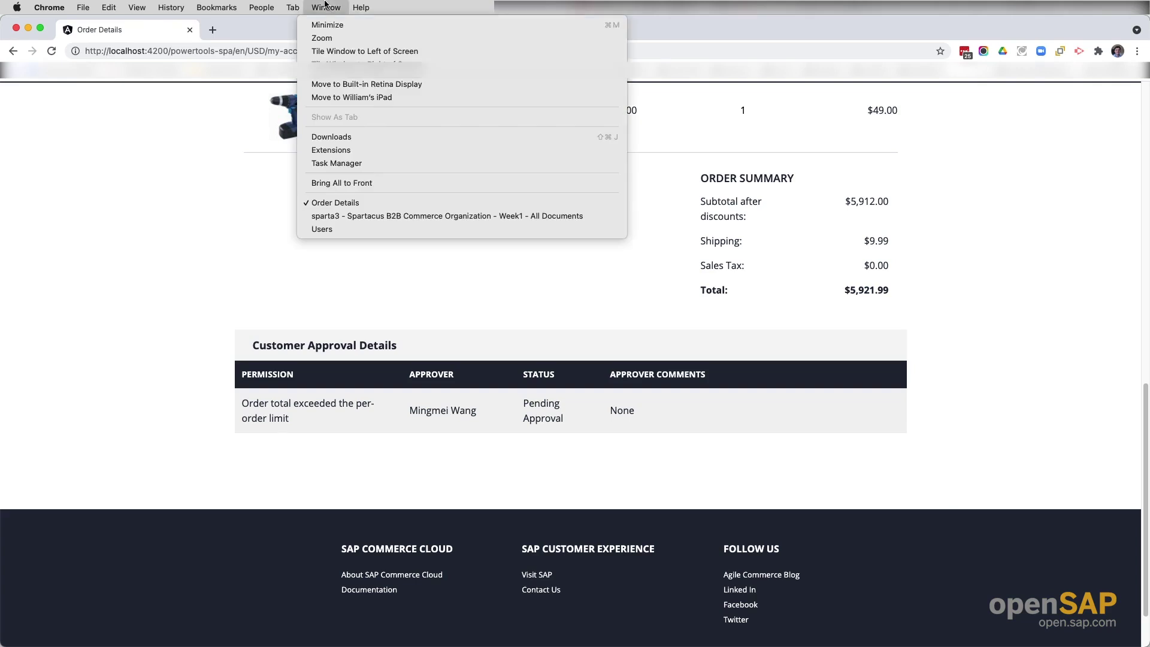
pyautogui.click(323, 229)
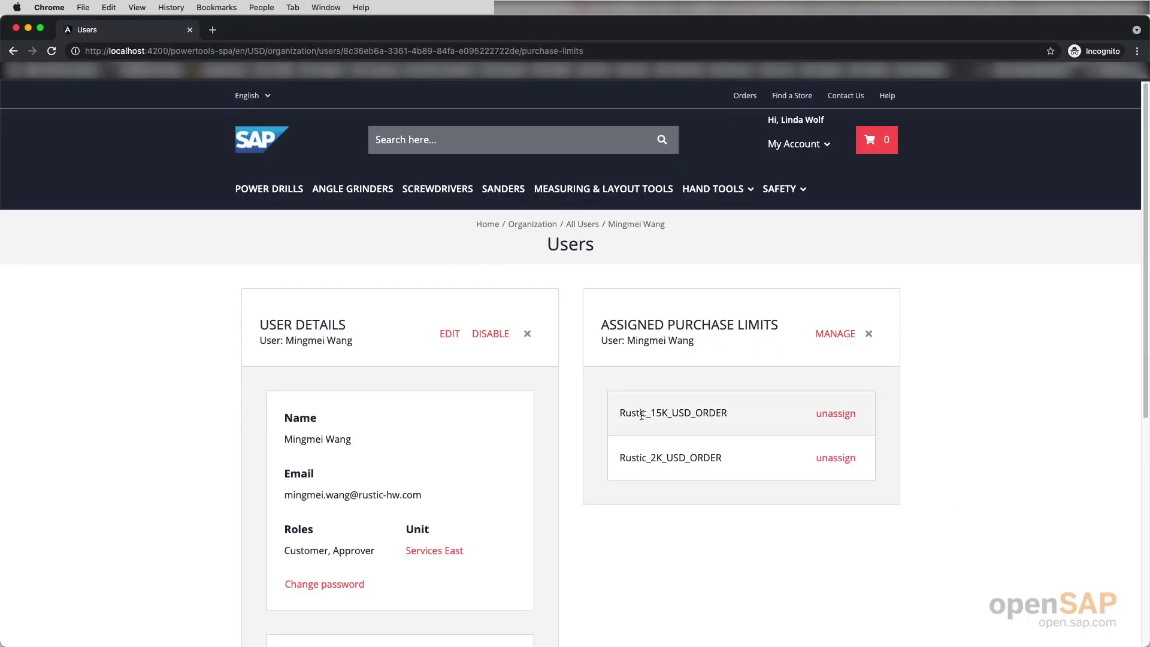
pyautogui.click(539, 235)
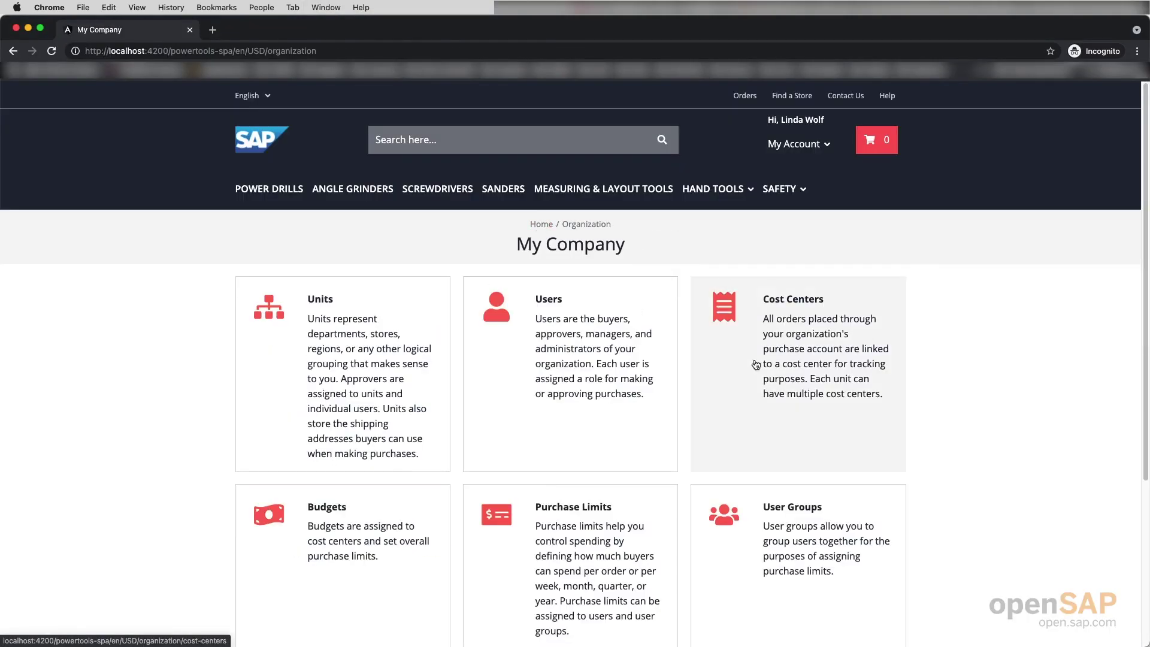
pyautogui.click(591, 345)
pyautogui.scroll(-4, 760, 390)
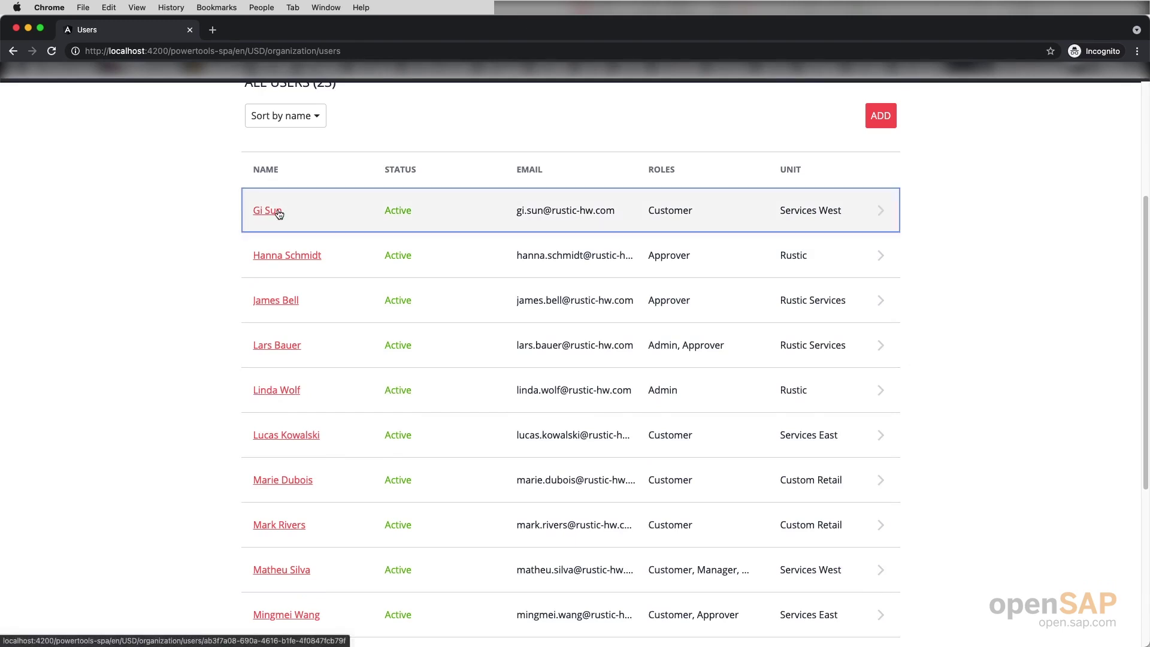
pyautogui.click(270, 212)
# Check the buyer's Rustic_20K_USD_MONTH purchase limit and assigned user groups.
pyautogui.scroll(-1, 935, 430)
pyautogui.click(752, 495)
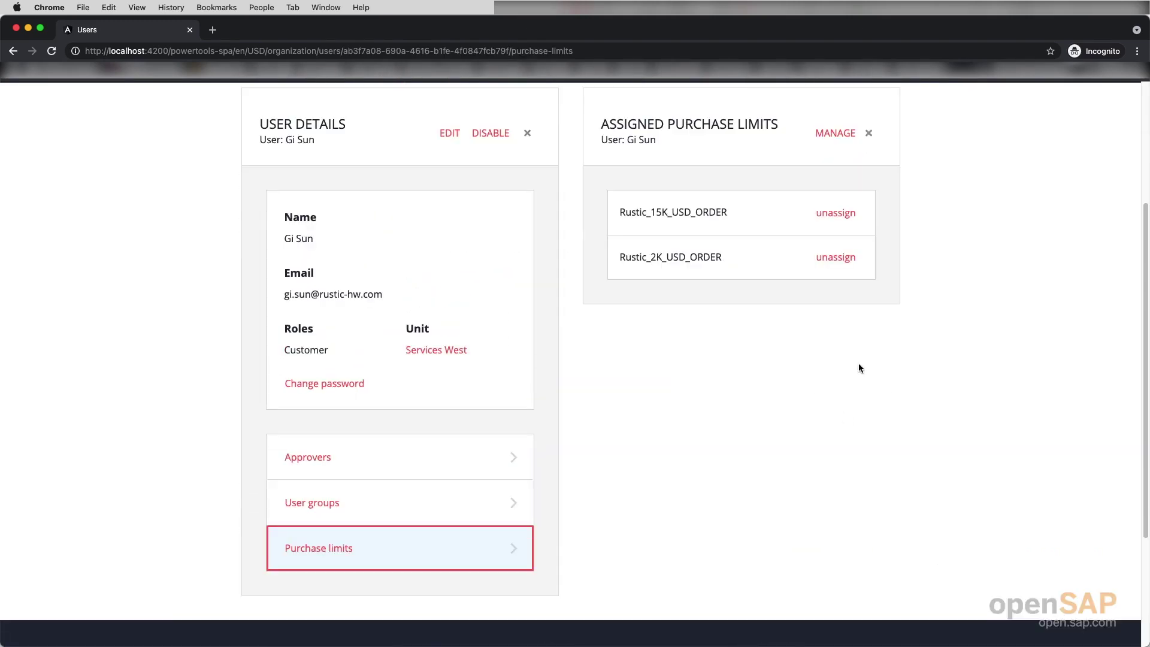
pyautogui.press('super+r')
pyautogui.scroll(-3, 922, 387)
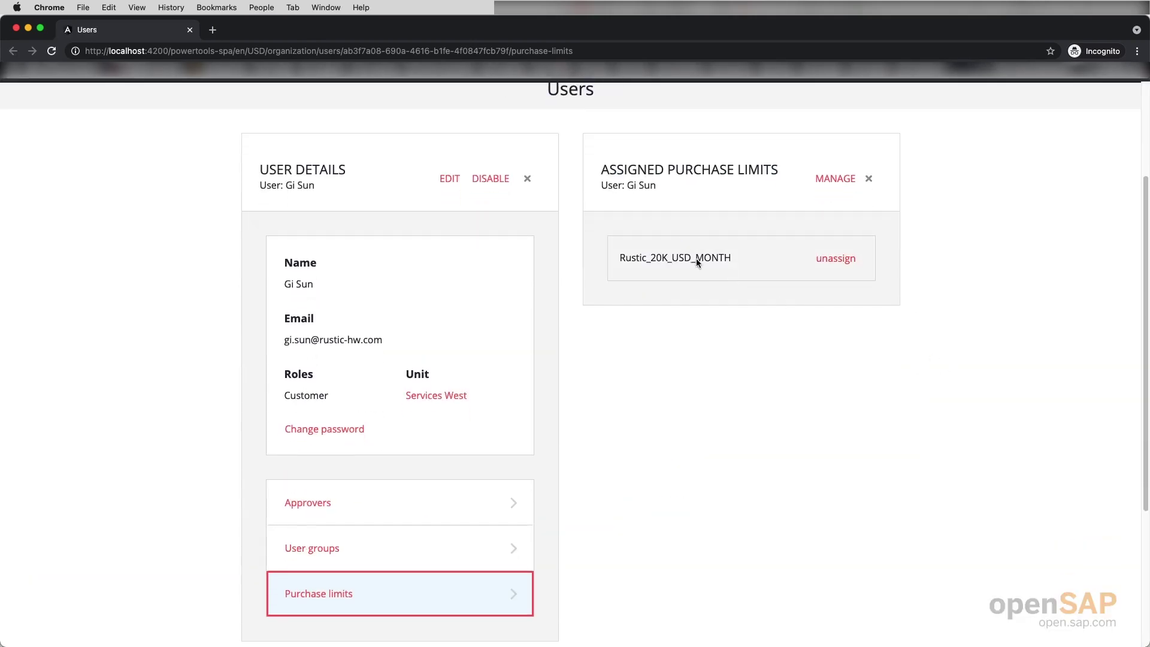
pyautogui.scroll(3, 641, 434)
pyautogui.scroll(-4, 640, 435)
pyautogui.click(359, 500)
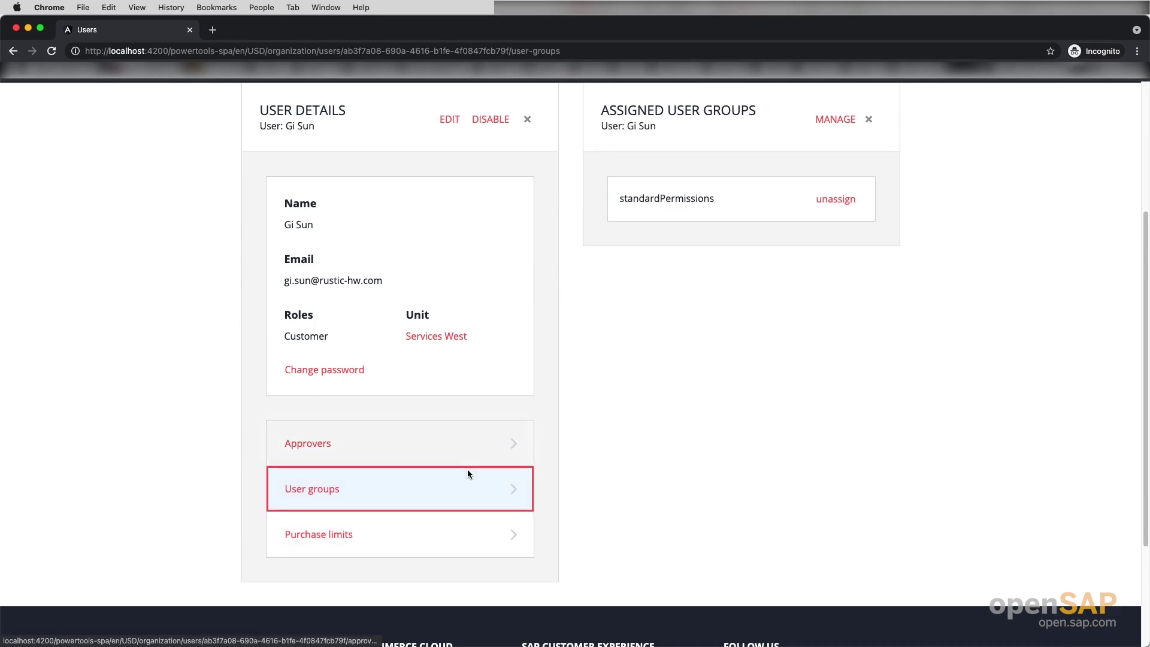
pyautogui.scroll(5, 608, 437)
# Open the Standard Permissions group from My Company's User Groups list.
pyautogui.click(549, 225)
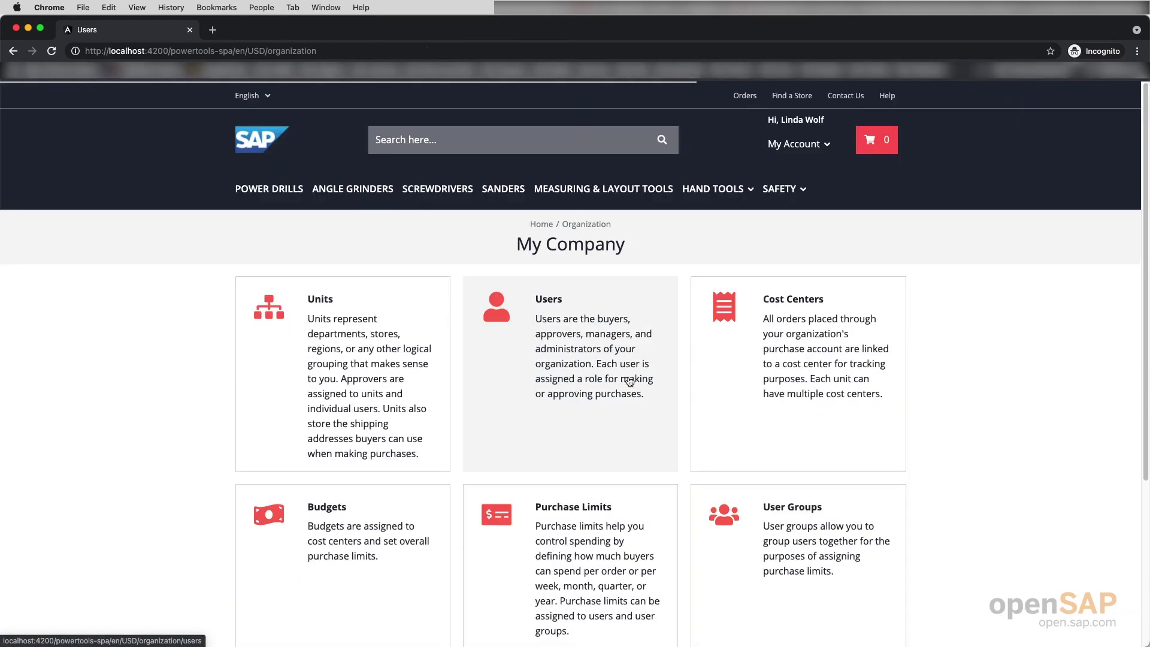
pyautogui.click(736, 528)
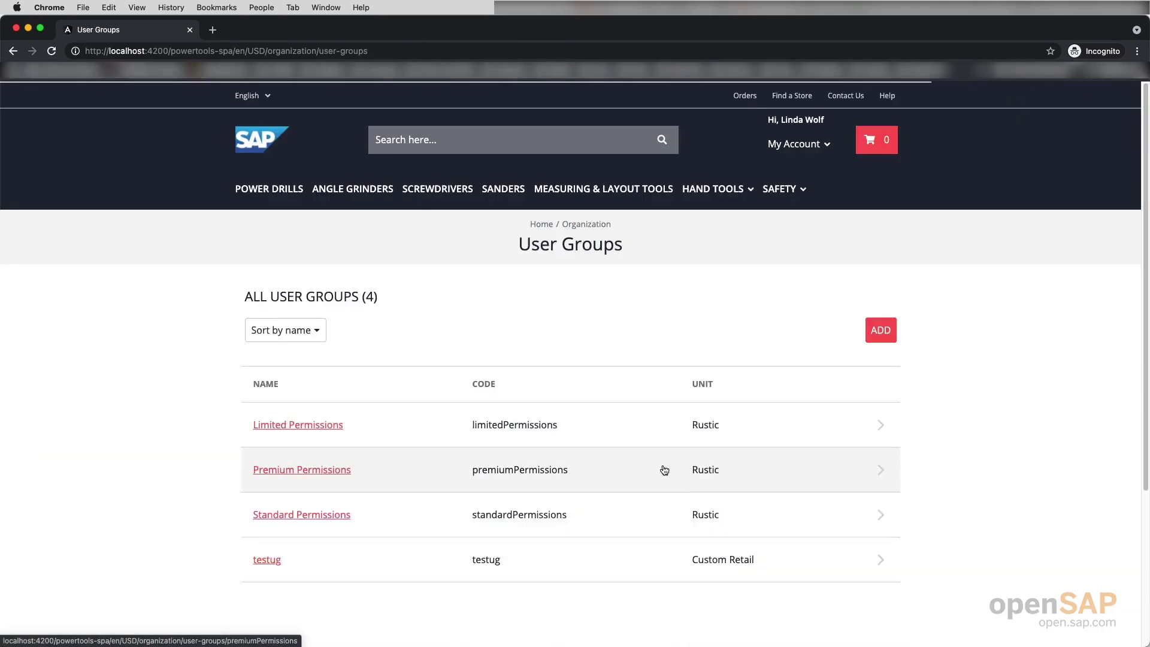
pyautogui.scroll(-3, 665, 470)
pyautogui.click(332, 403)
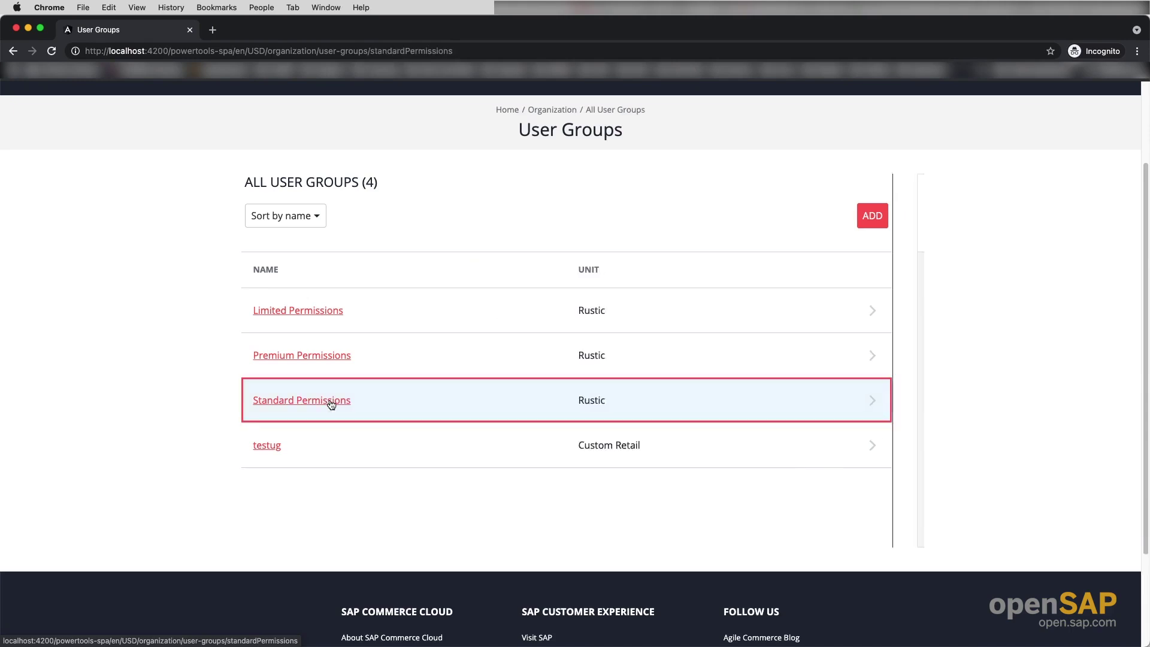
# Show its purchase limits Rustic_15K_USD_MONTH and Rustic_5K_USD_ORDER.
pyautogui.scroll(-1, 792, 434)
pyautogui.click(766, 467)
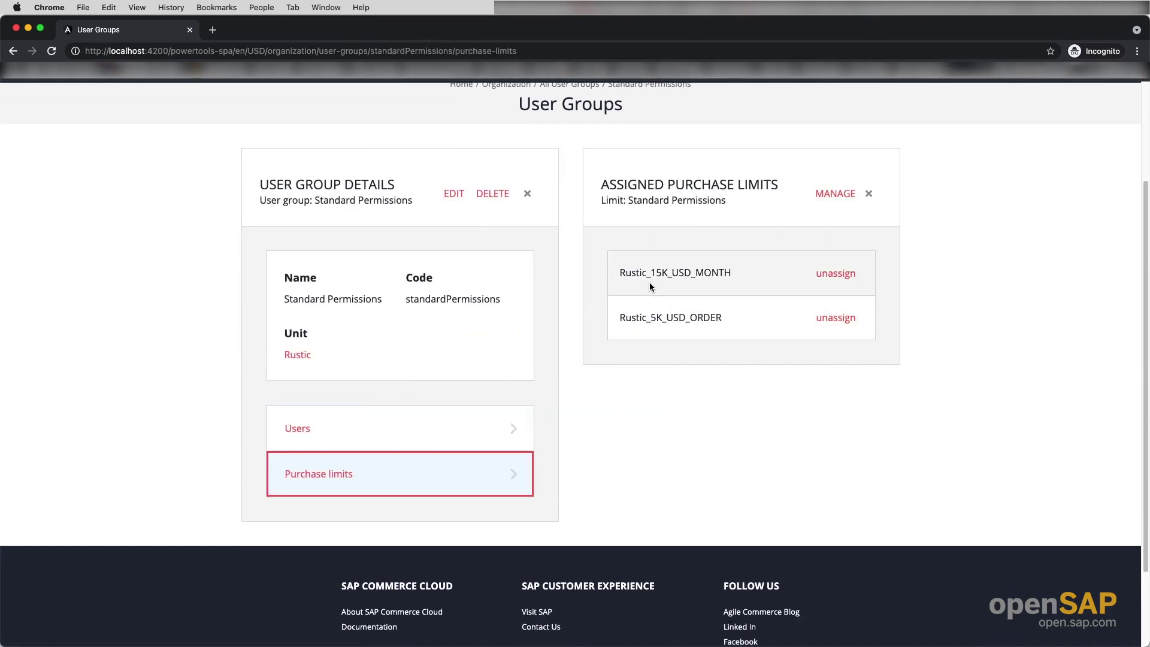
pyautogui.moveTo(650, 273); pyautogui.dragTo(724, 273)
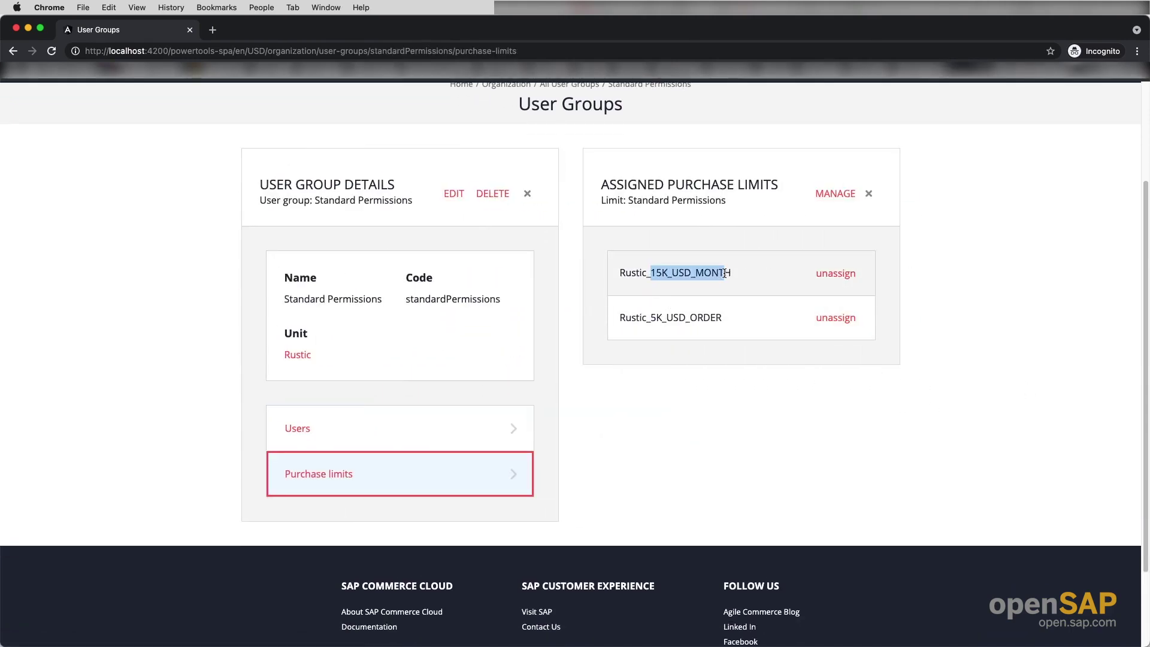
pyautogui.click(652, 274)
pyautogui.moveTo(650, 274); pyautogui.dragTo(678, 274)
pyautogui.moveTo(651, 318); pyautogui.dragTo(727, 324)
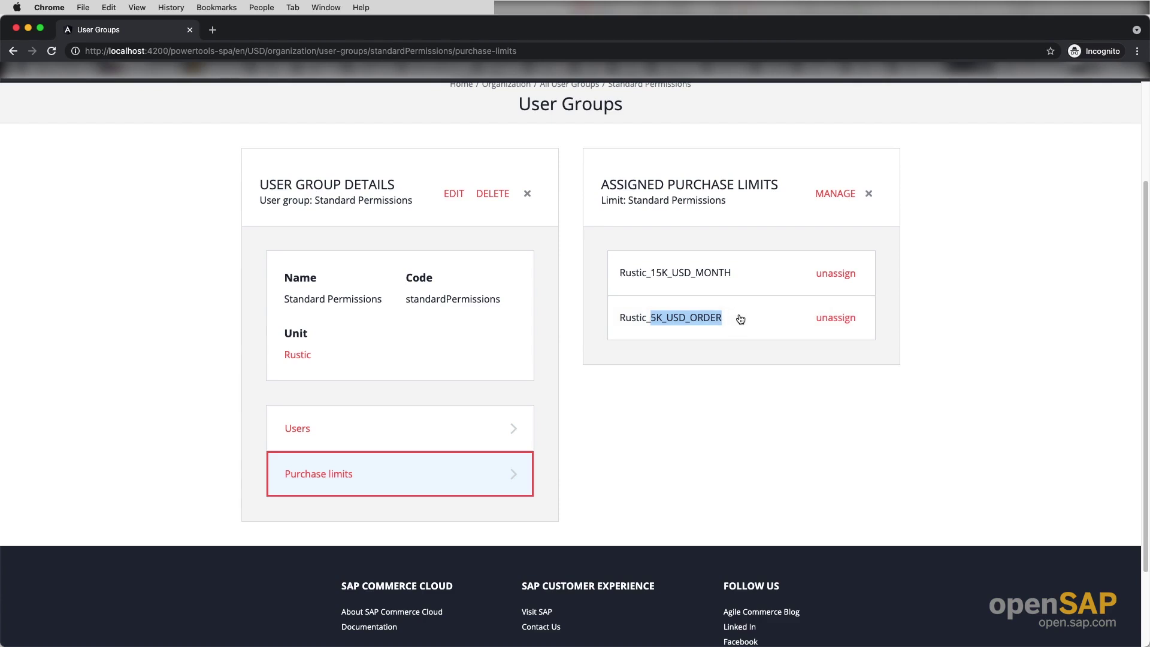
pyautogui.click(325, 8)
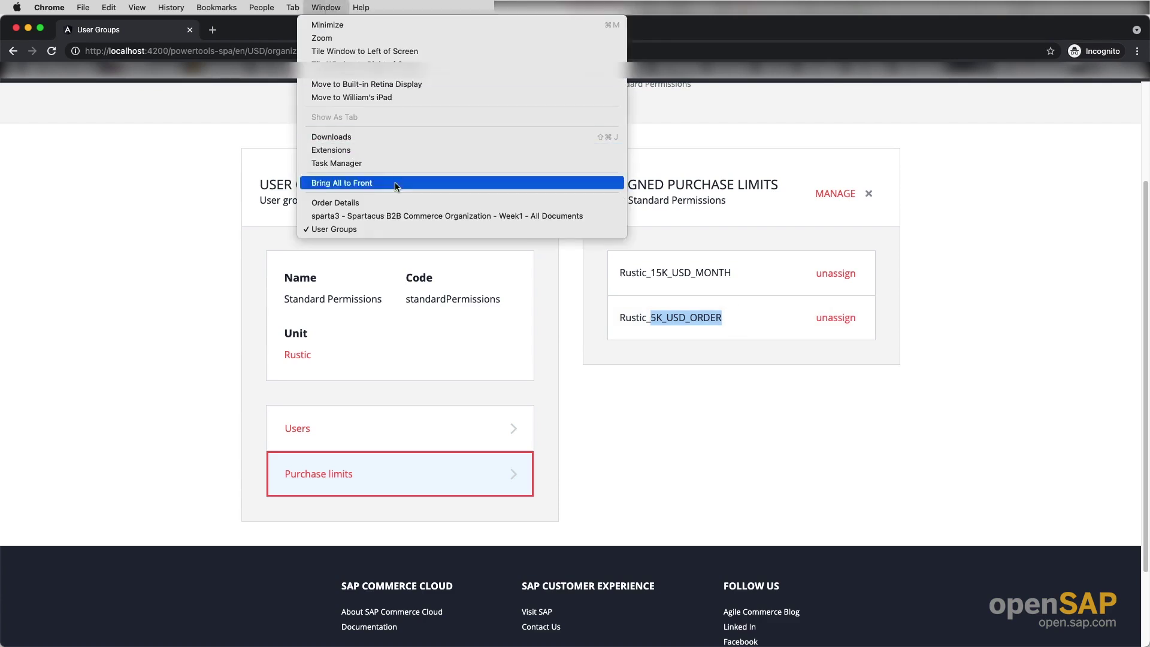
# Recheck order 00000011's total and approval reason, then switch to the approver's Firefox window.
pyautogui.click(396, 203)
pyautogui.scroll(3, 953, 393)
pyautogui.moveTo(890, 374); pyautogui.dragTo(839, 375)
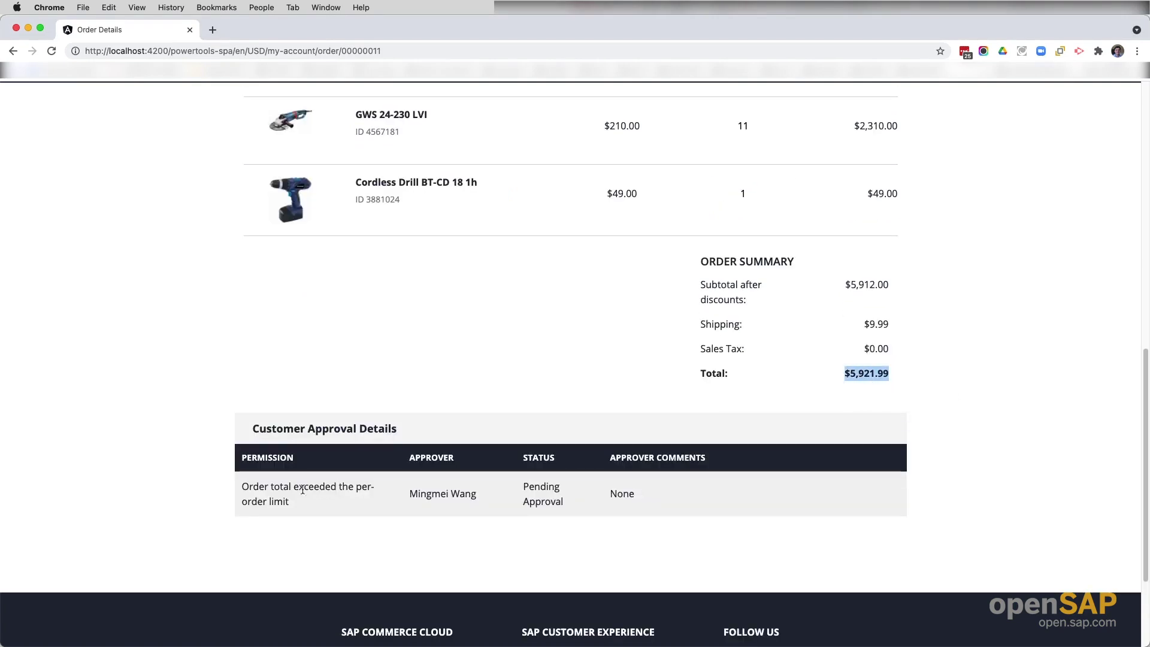
pyautogui.moveTo(274, 486); pyautogui.dragTo(280, 513)
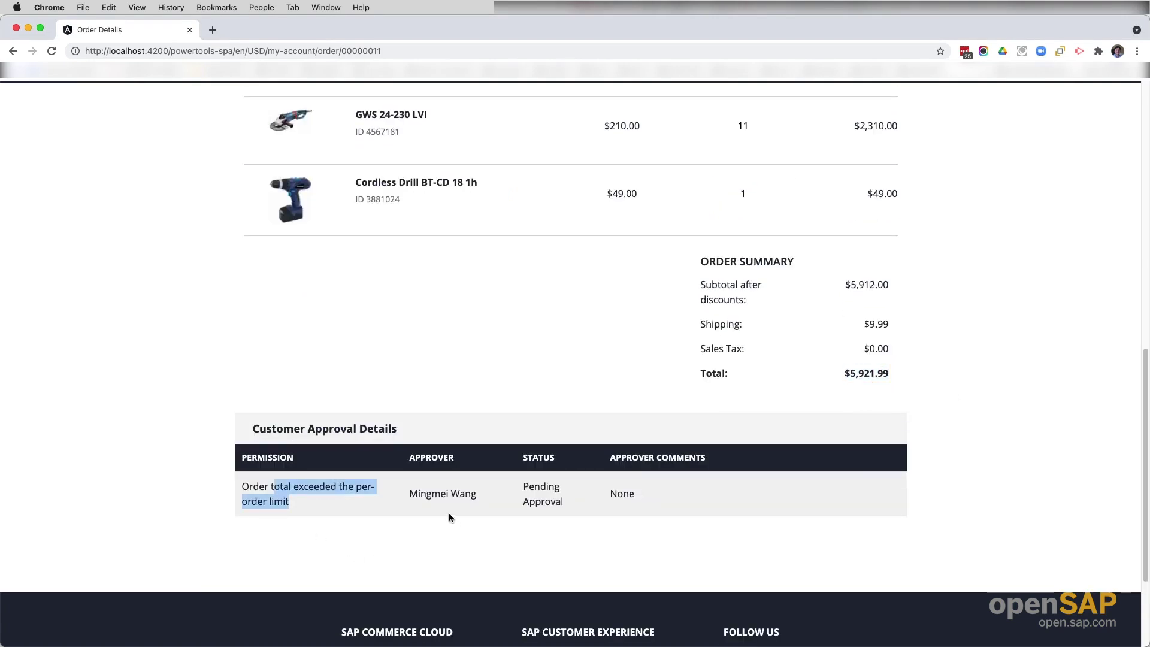
pyautogui.click(157, 419)
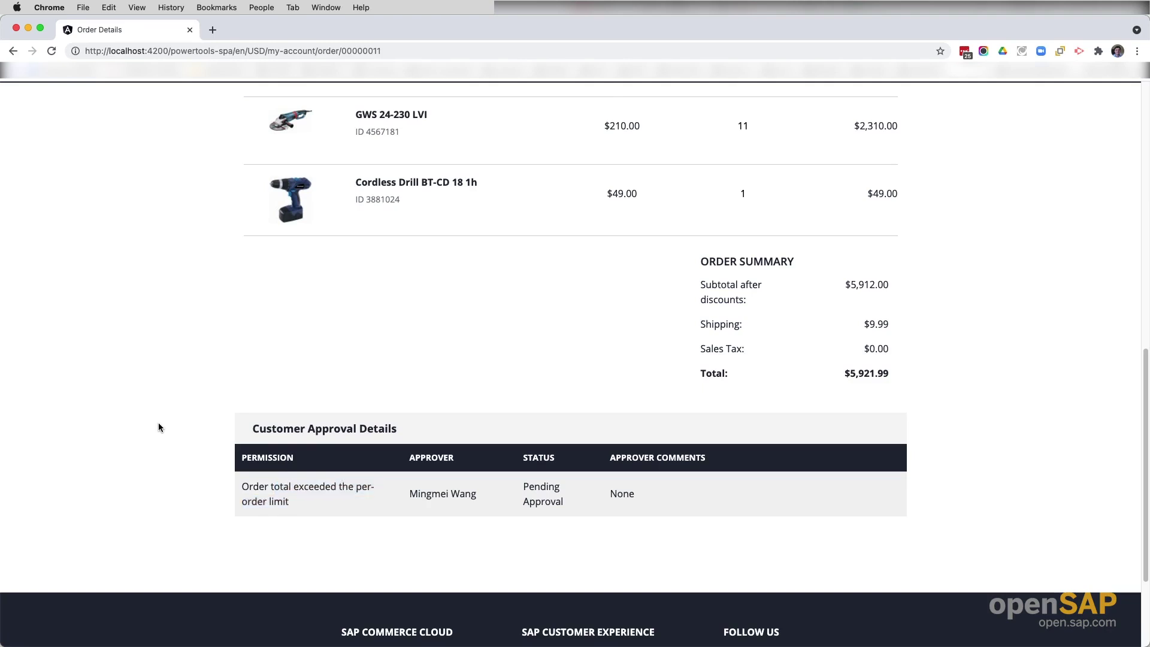
pyautogui.scroll(3, 159, 427)
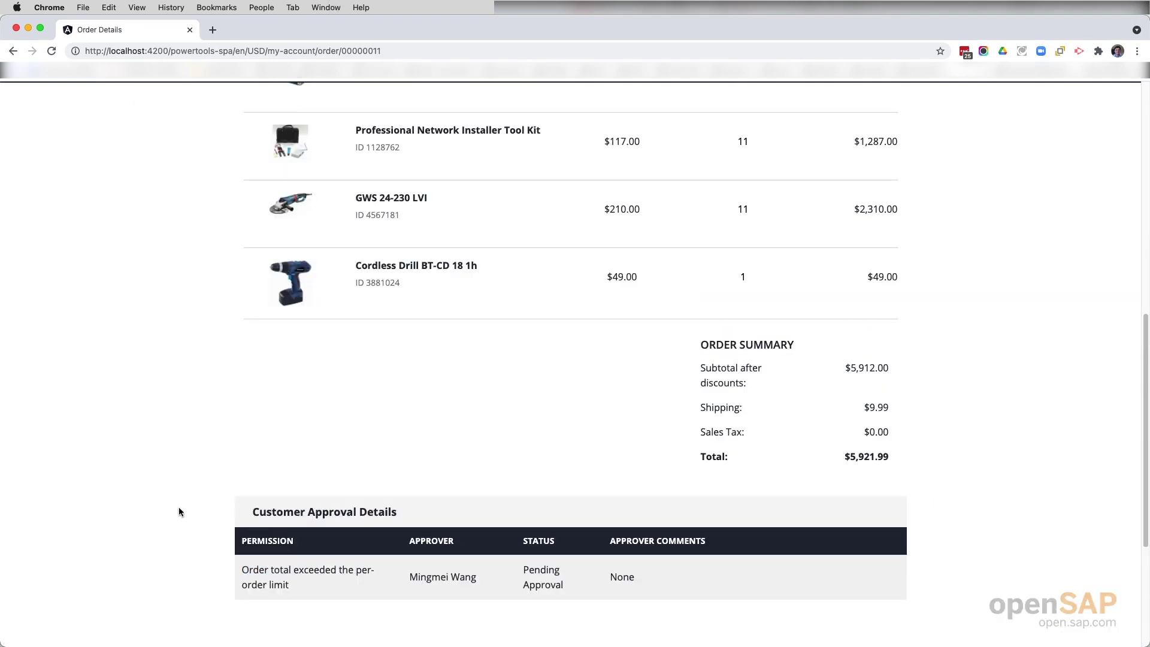
pyautogui.scroll(-1, 180, 509)
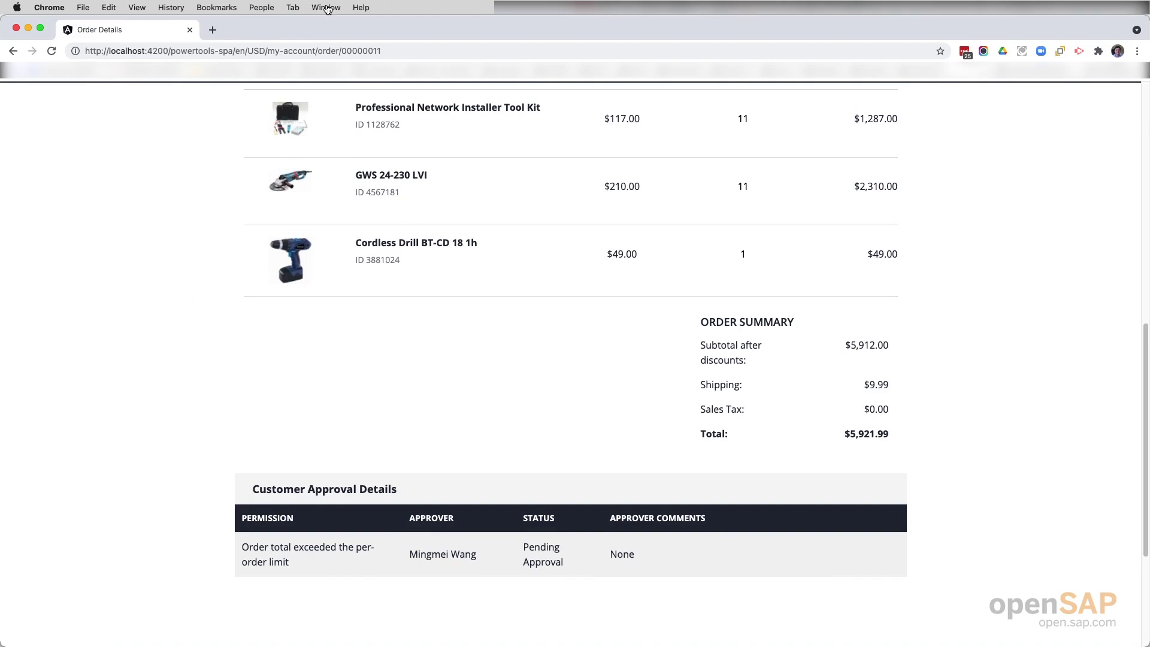
pyautogui.press('super+Tab')
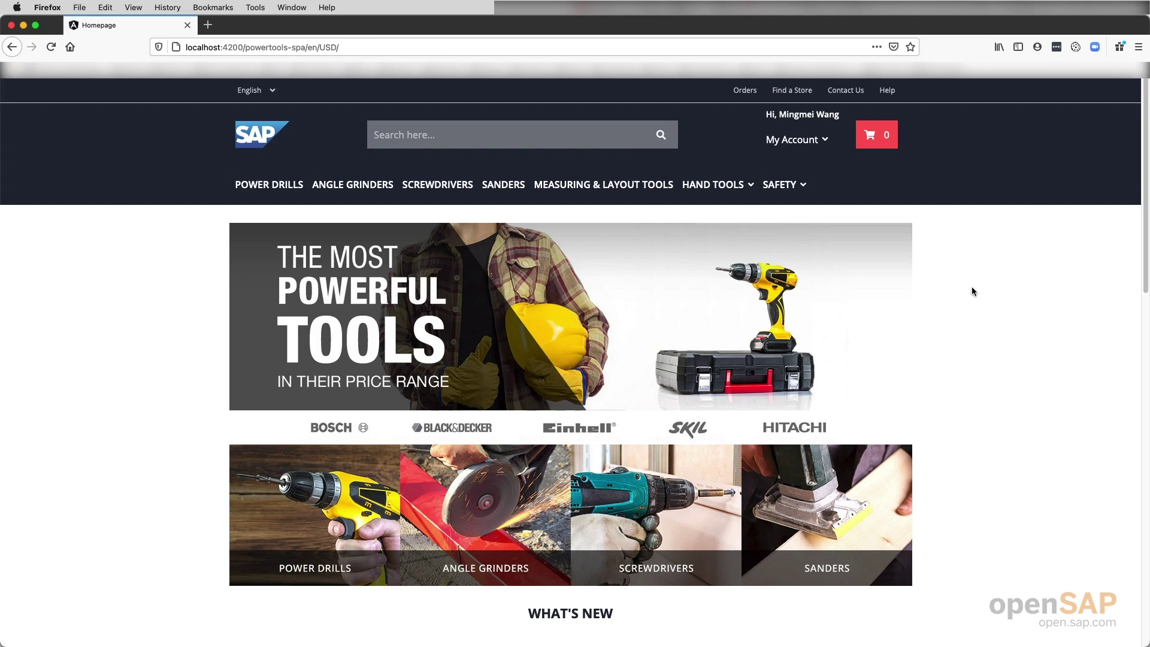
# From the Approval Dashboard, open the approval page for the $5,921.99 order 00000011.
pyautogui.moveTo(810, 140)
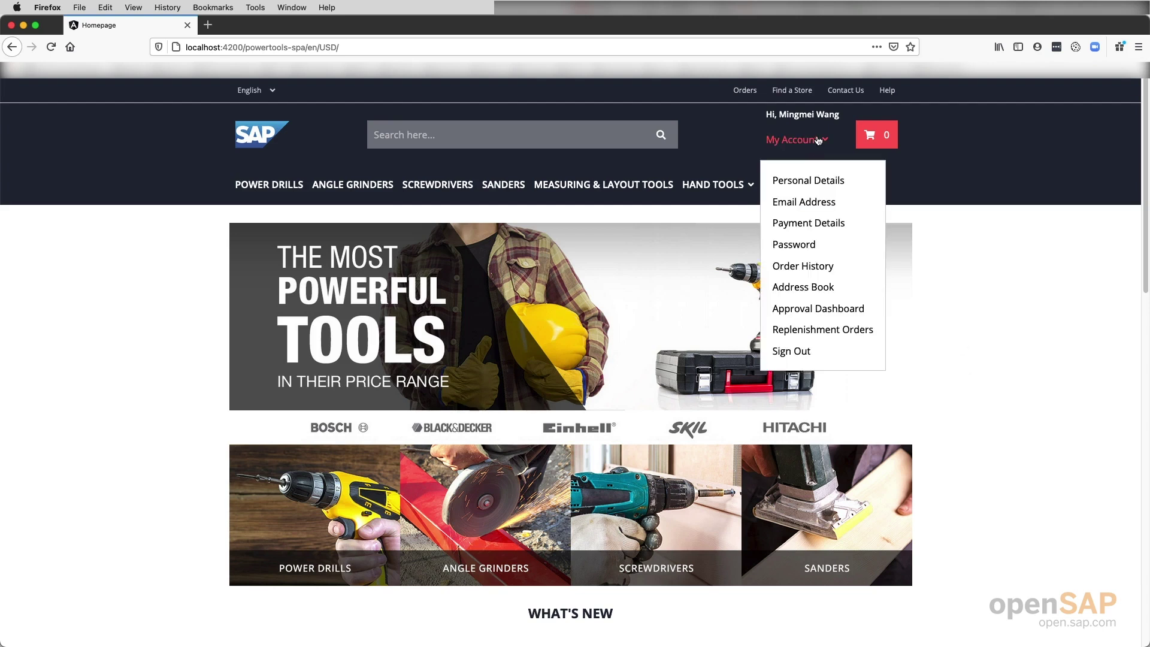
pyautogui.click(815, 310)
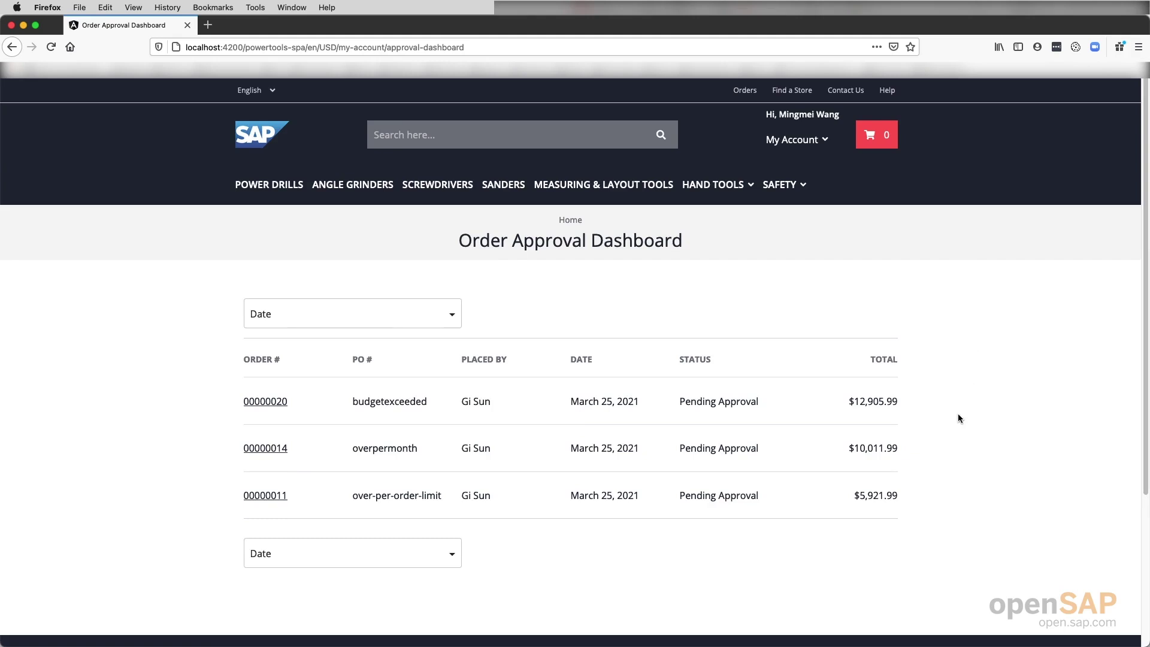
pyautogui.scroll(-3, 958, 415)
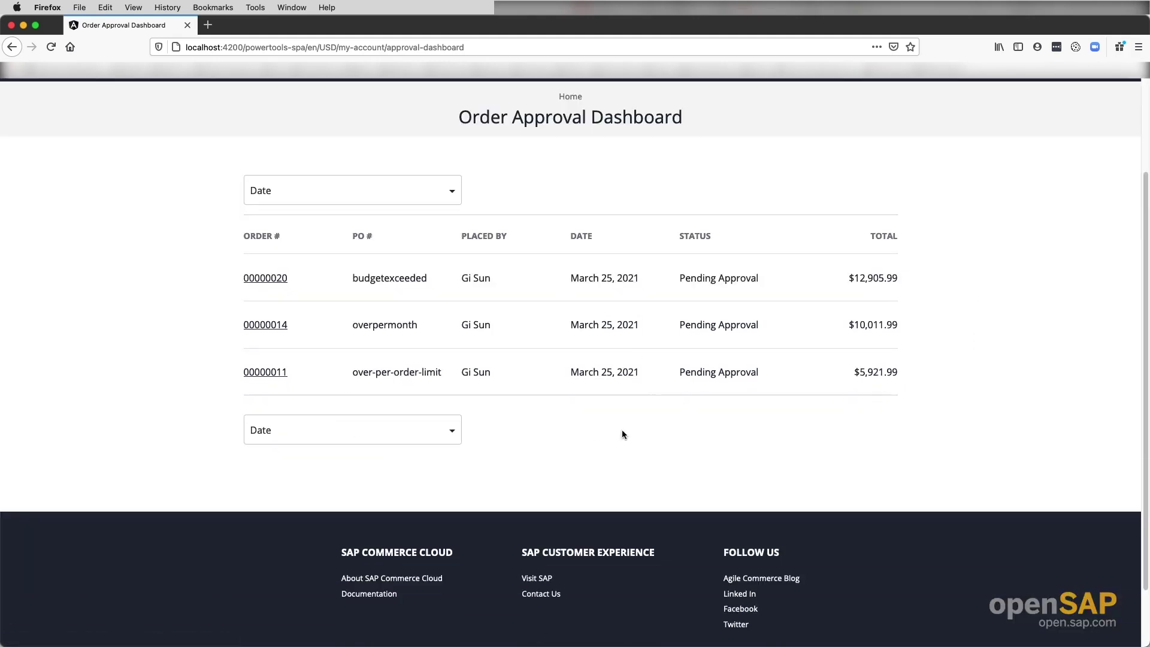
pyautogui.moveTo(900, 378); pyautogui.dragTo(855, 378)
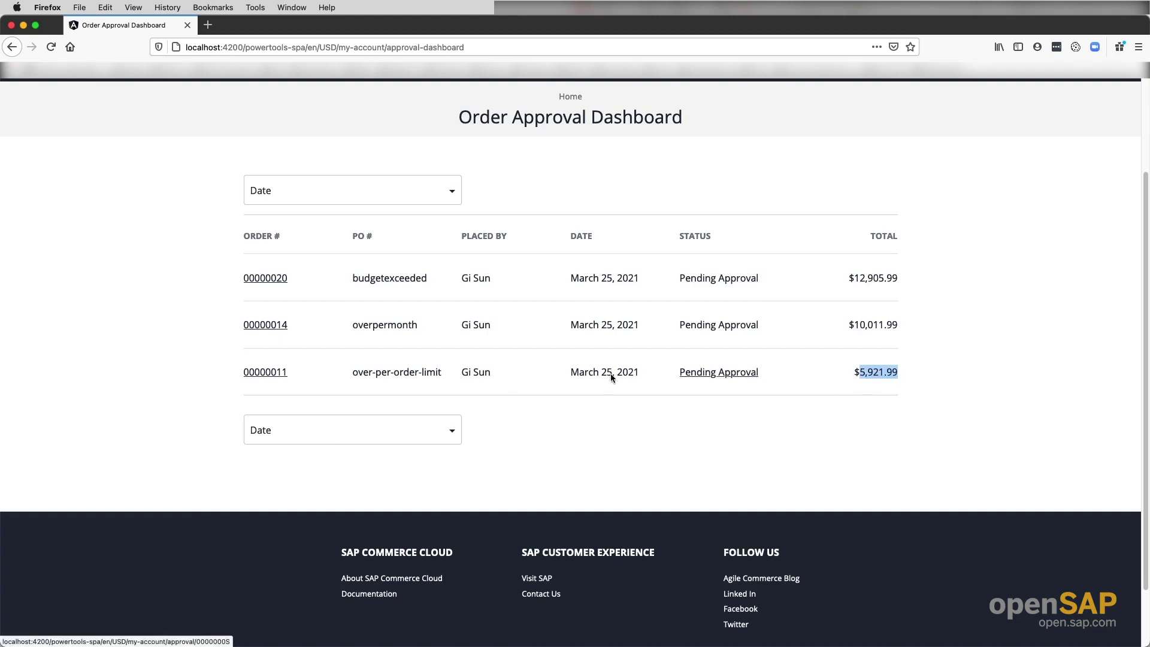
pyautogui.click(263, 373)
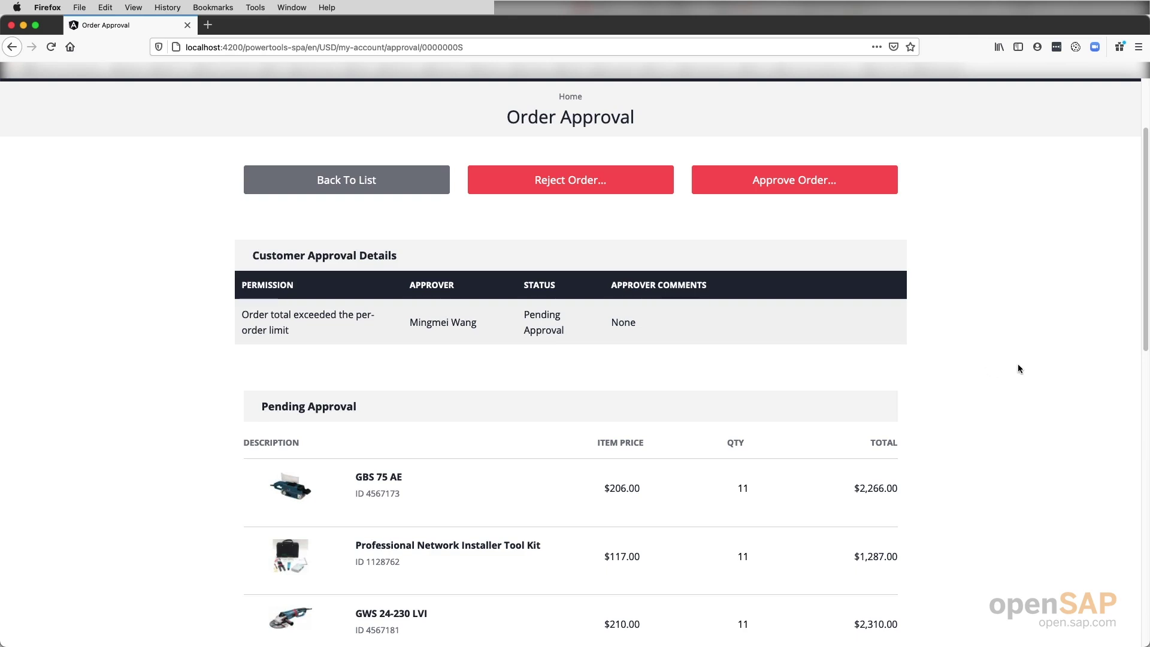
# Start rejecting the order with the comment 'Don't spend too much money', then cancel the rejection.
pyautogui.scroll(-10, 1018, 365)
pyautogui.scroll(8, 1020, 366)
pyautogui.scroll(5, 1016, 366)
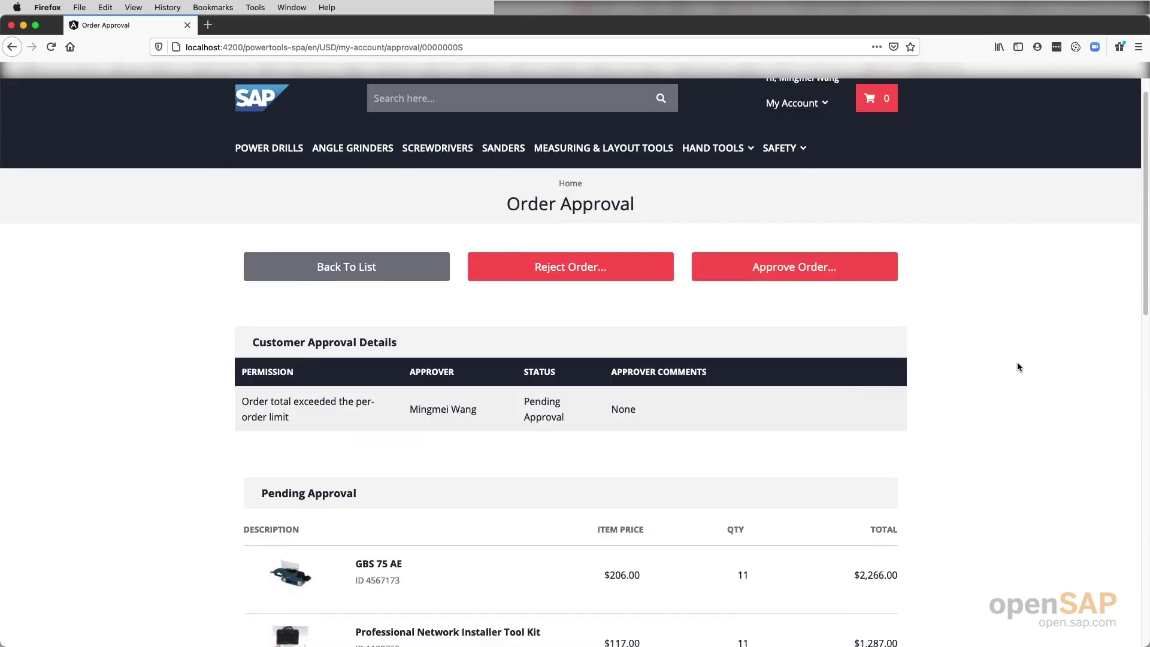
pyautogui.click(598, 304)
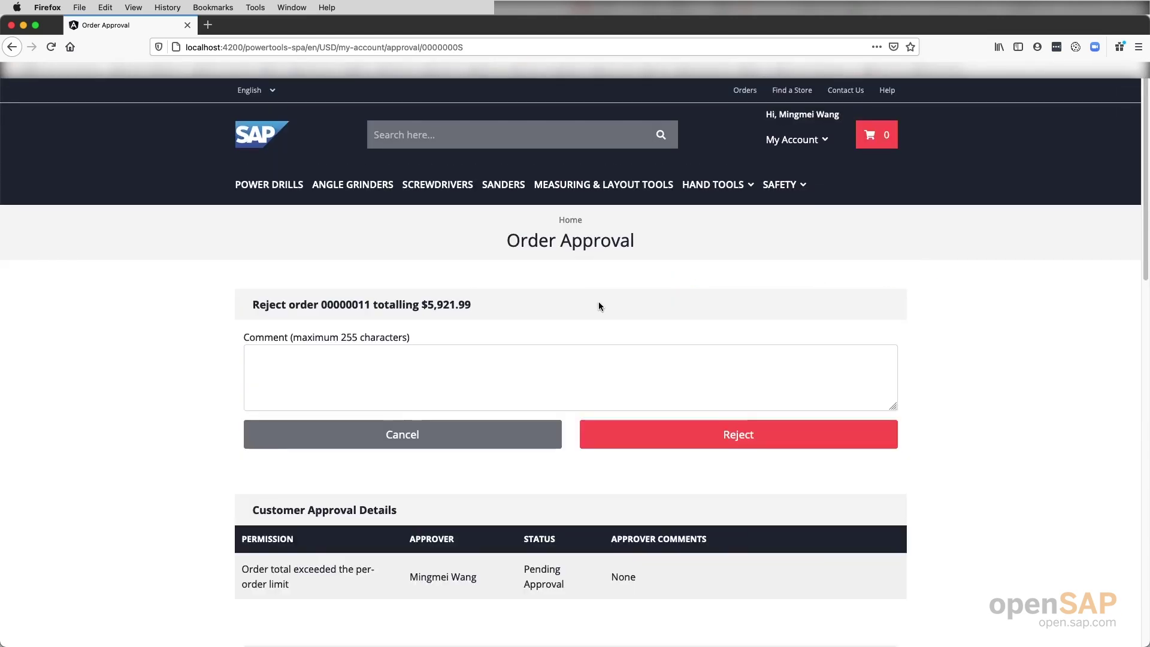
pyautogui.click(431, 356)
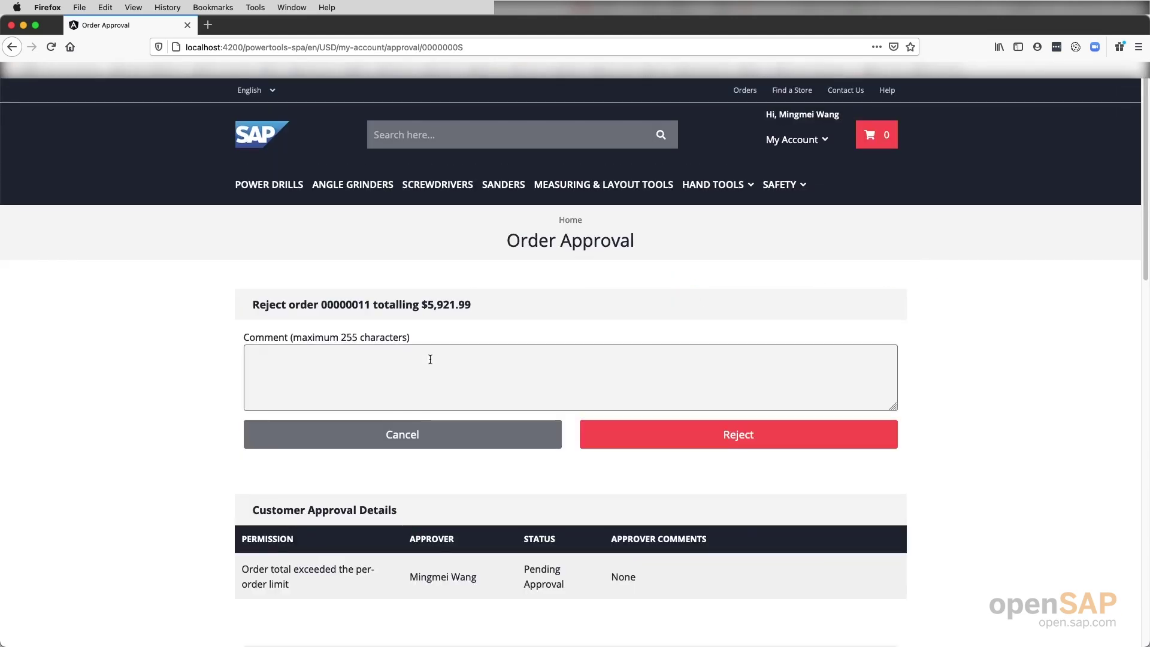
pyautogui.write("Don't spend too much money")
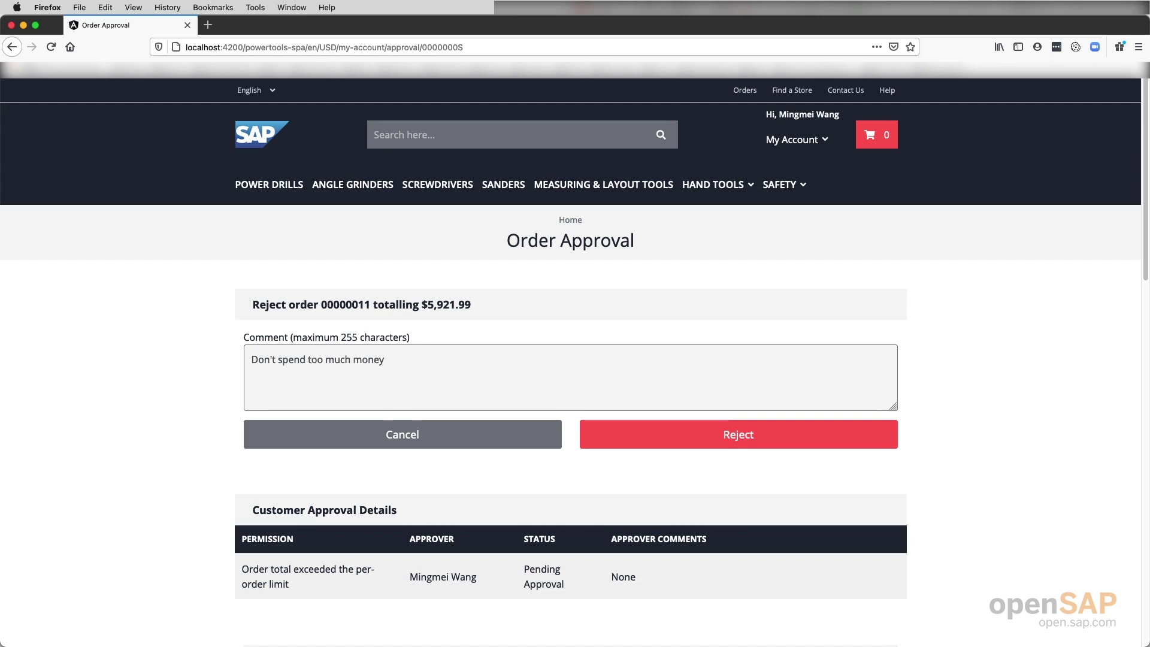
pyautogui.click(473, 426)
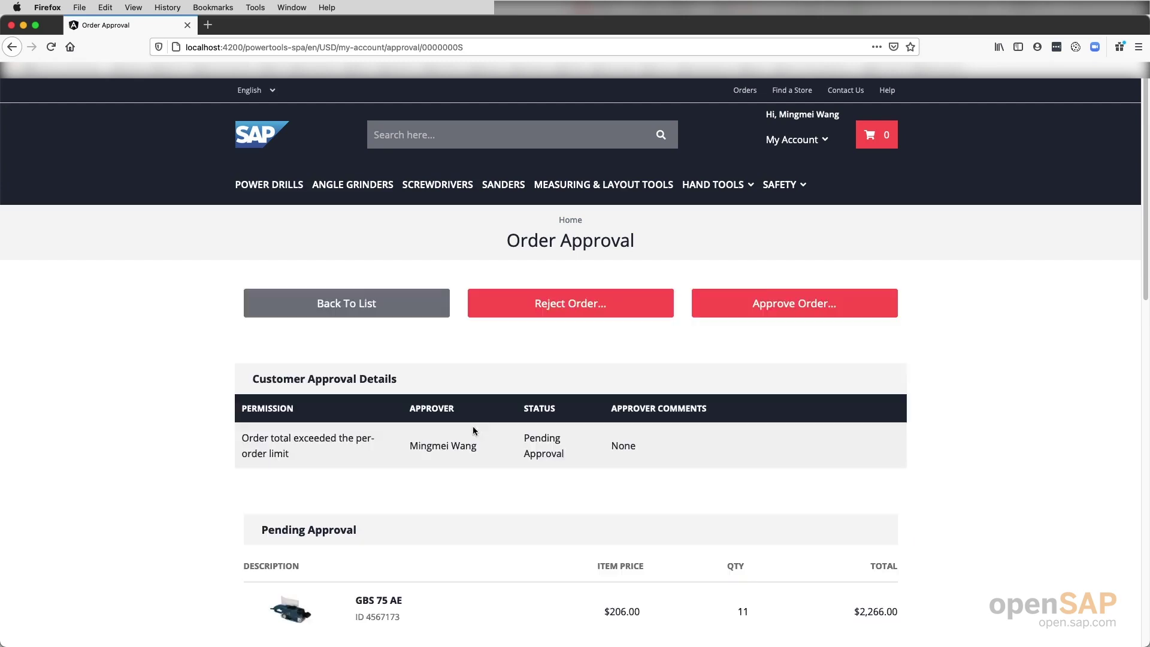
# Approve the $5,921.99 order with the comment 'great buy!'.
pyautogui.click(763, 299)
pyautogui.click(441, 367)
pyautogui.write('great buy!')
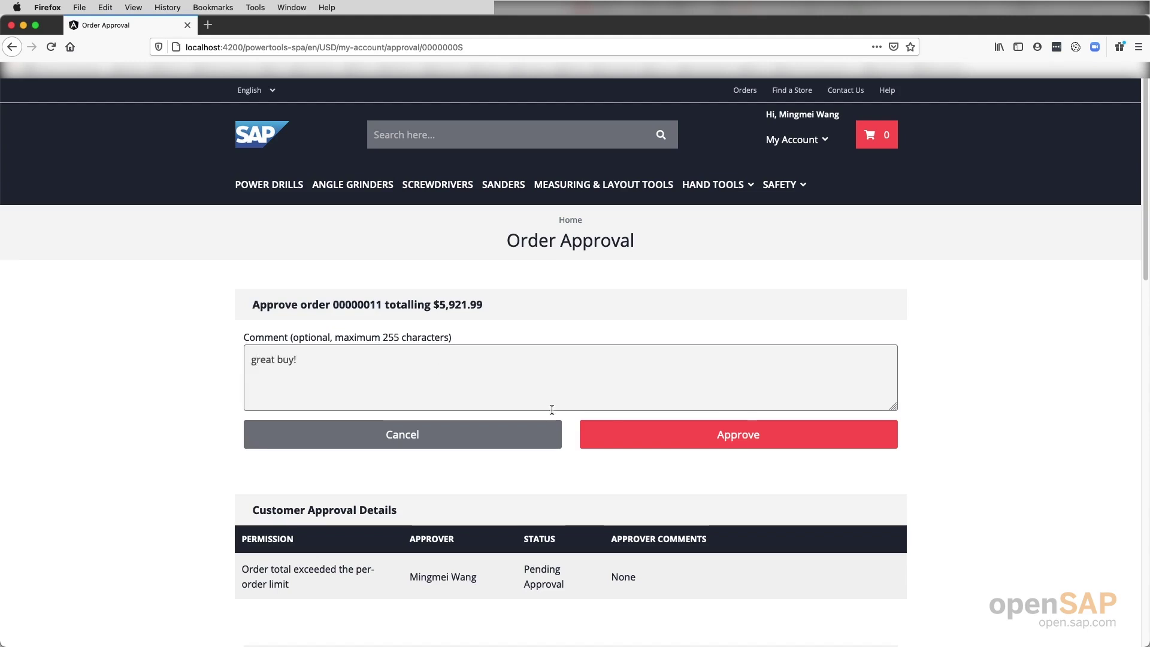
pyautogui.click(725, 432)
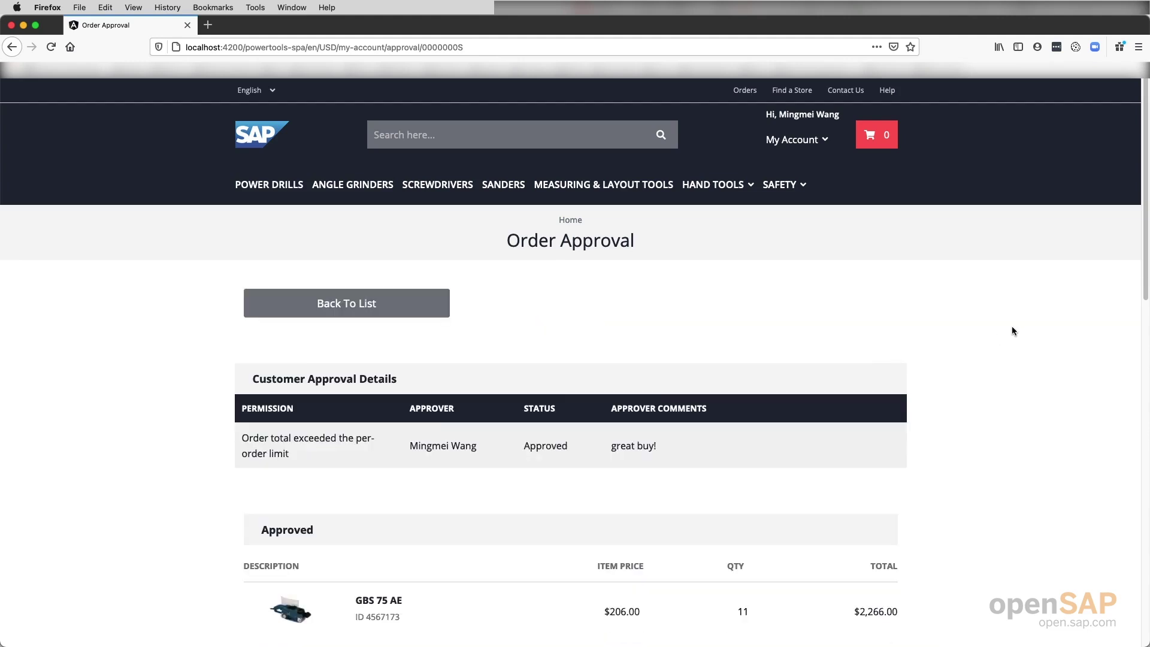
# Check the order's new Approved status and 'great buy!' comment.
pyautogui.scroll(-5, 1006, 420)
pyautogui.scroll(1, 945, 447)
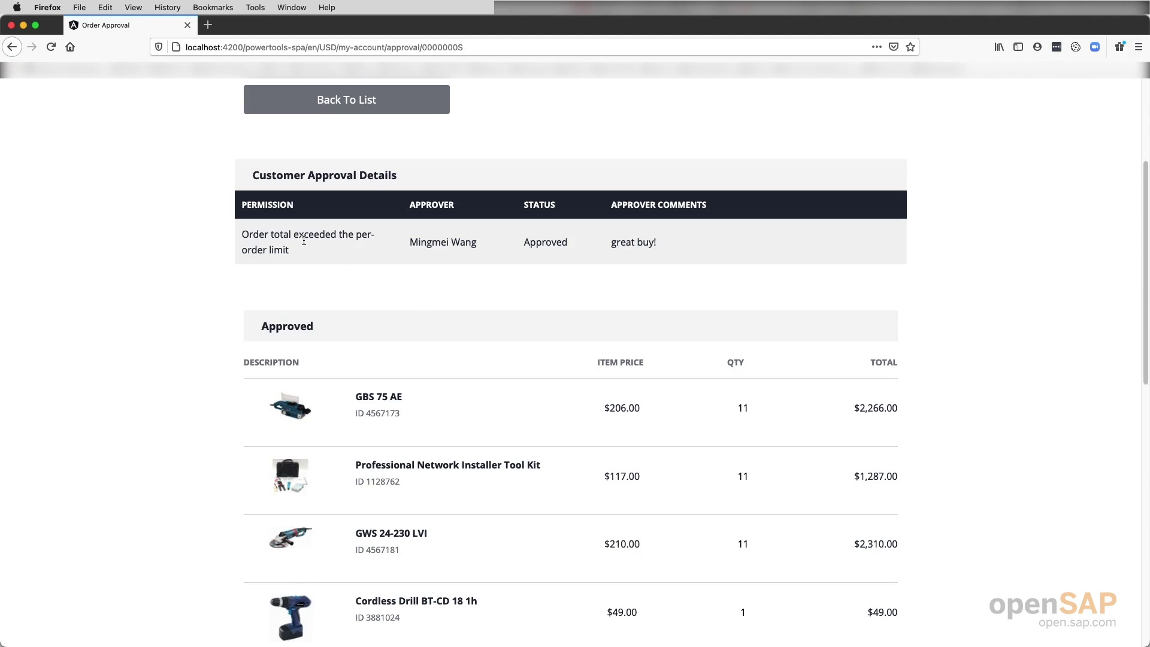
pyautogui.moveTo(304, 240); pyautogui.dragTo(654, 239)
pyautogui.click(963, 333)
pyautogui.scroll(-10, 997, 362)
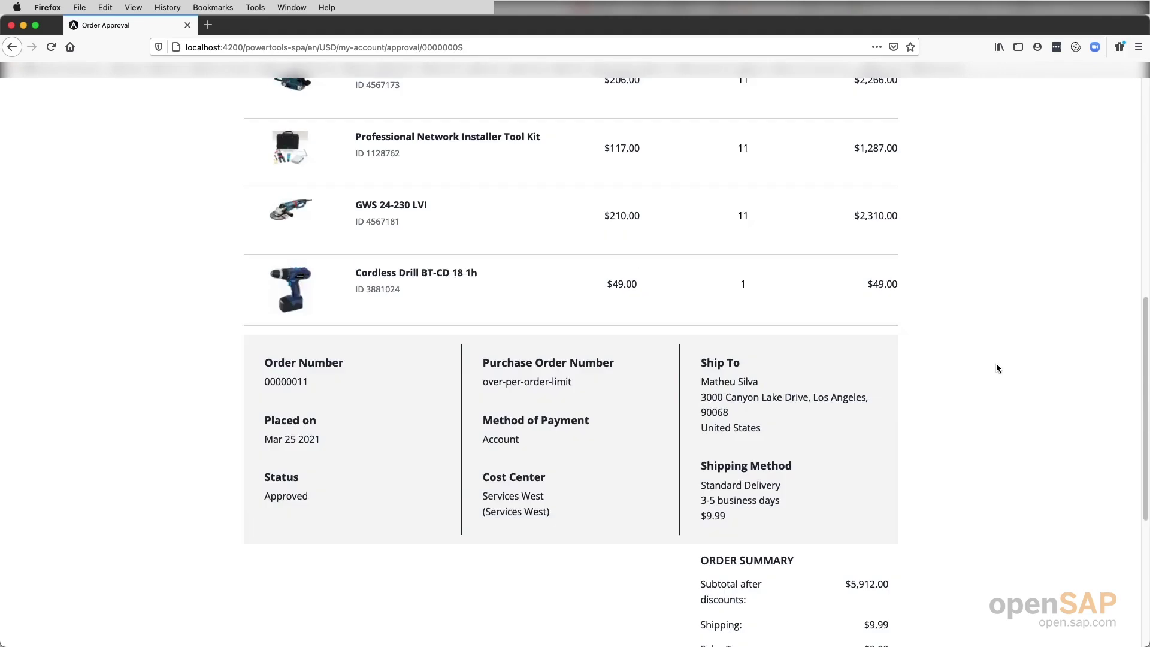
pyautogui.scroll(10, 1000, 365)
pyautogui.scroll(3, 1002, 371)
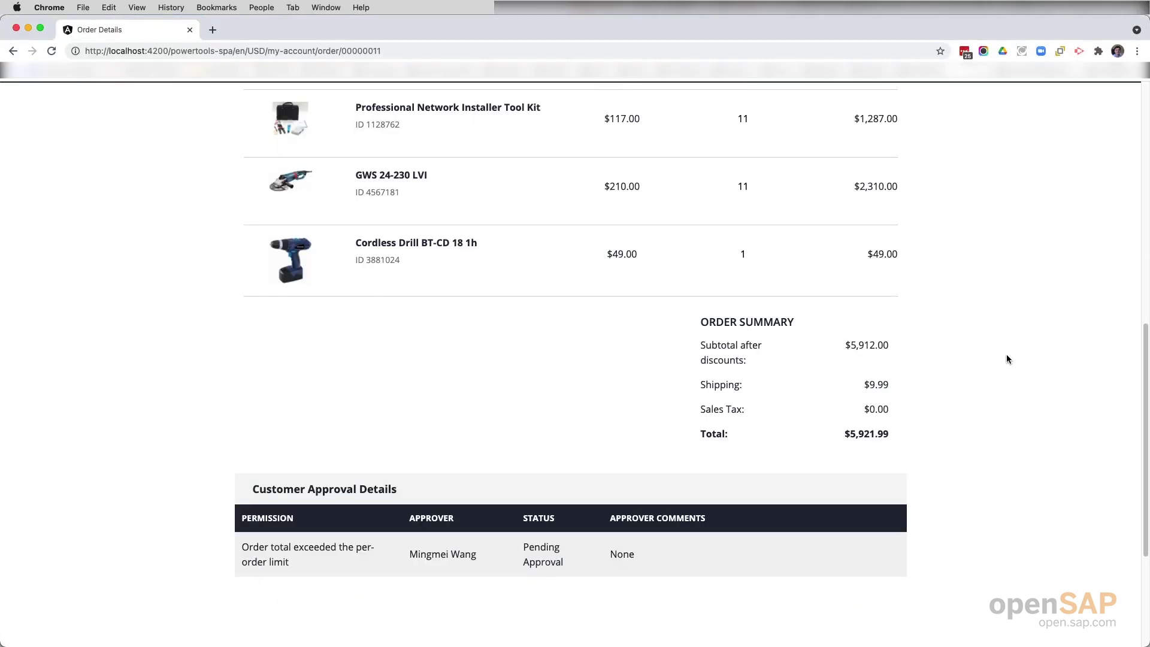
# Go to My Account > Order History and open the $5,921.99 order.
pyautogui.scroll(10, 1006, 358)
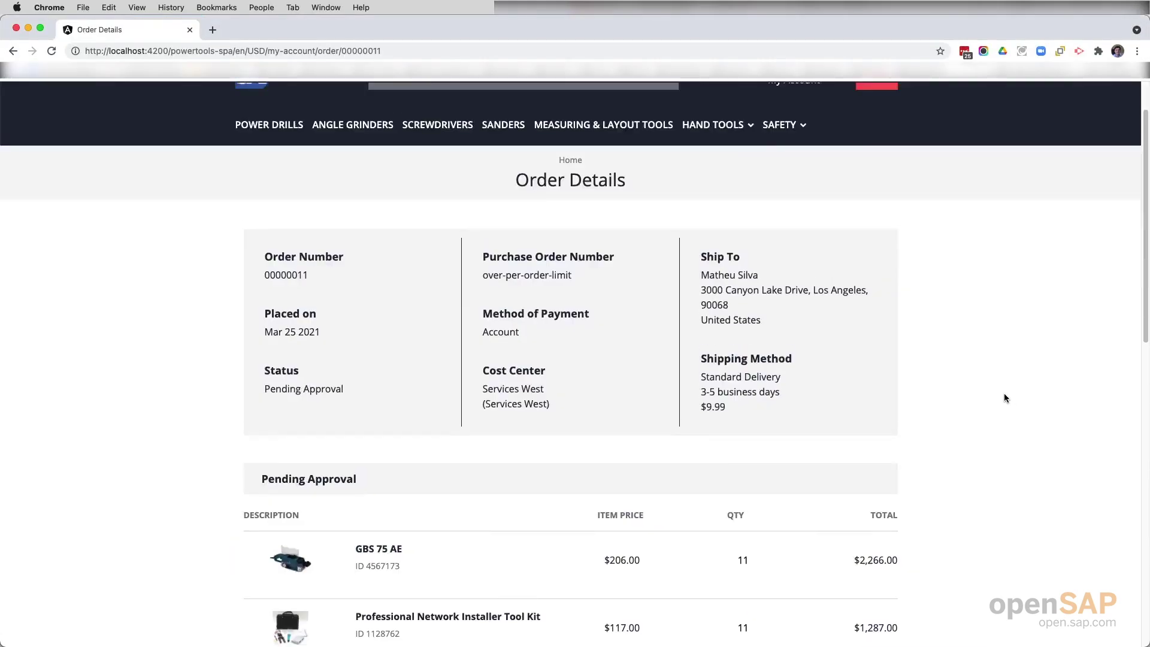
pyautogui.moveTo(802, 147)
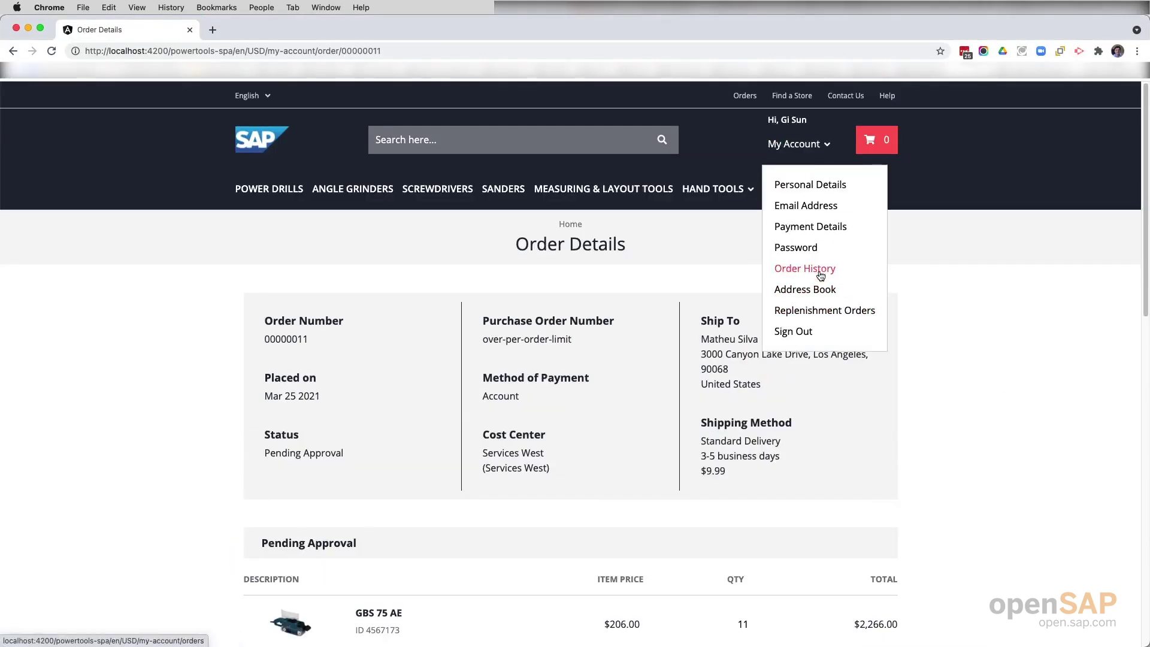
pyautogui.click(817, 268)
pyautogui.scroll(-3, 934, 384)
pyautogui.scroll(-3, 954, 390)
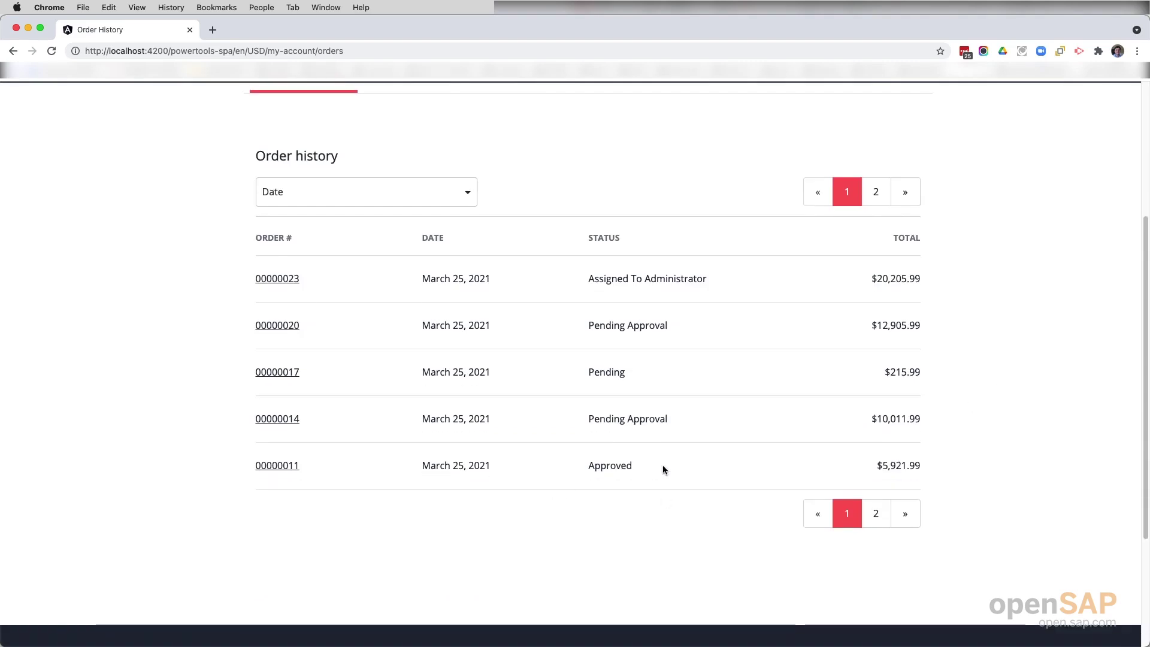
pyautogui.click(277, 465)
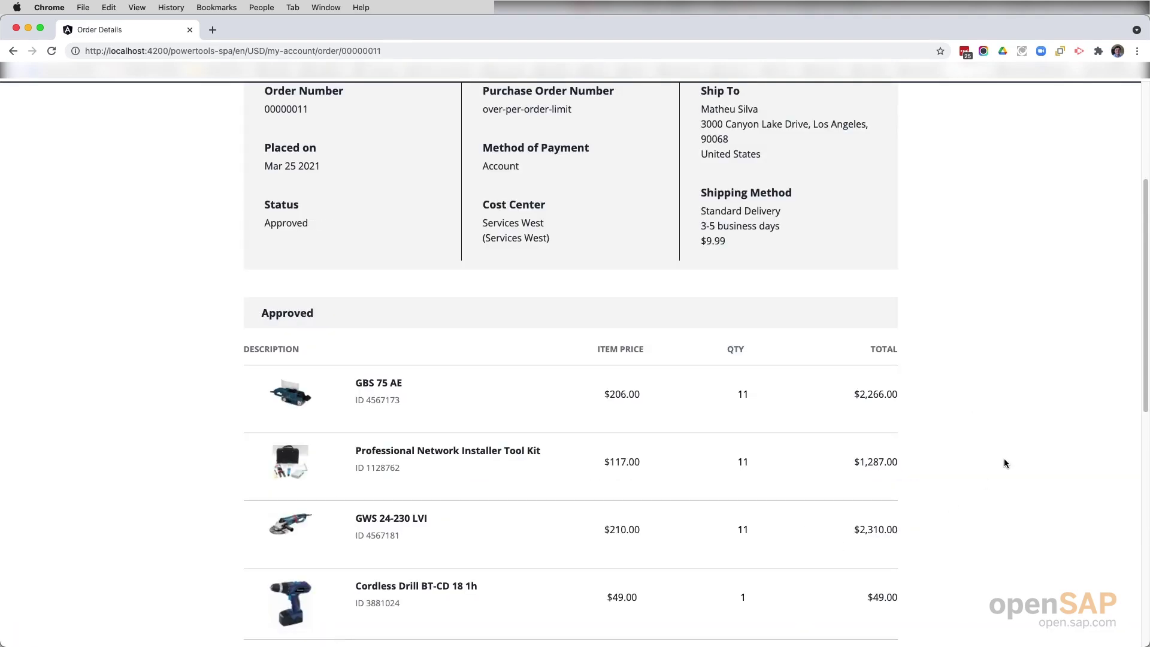
# Check the order's exceeded per-order limit reason, the 'great buy!' comment and the Approved status.
pyautogui.scroll(-10, 1012, 508)
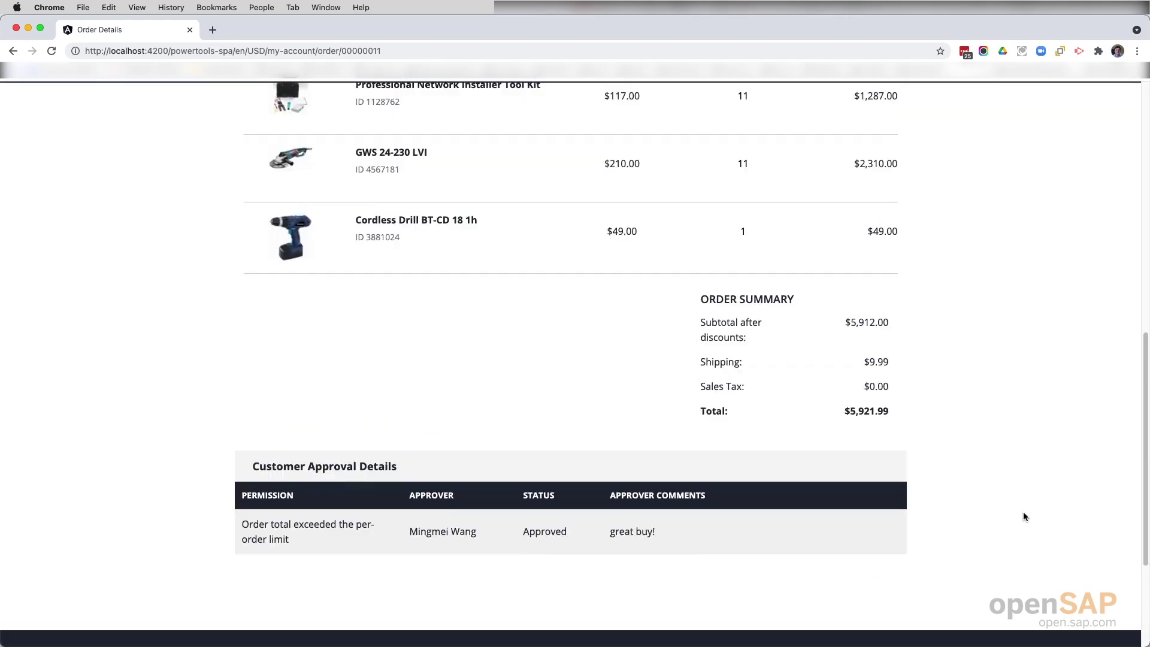
pyautogui.scroll(-3, 1024, 512)
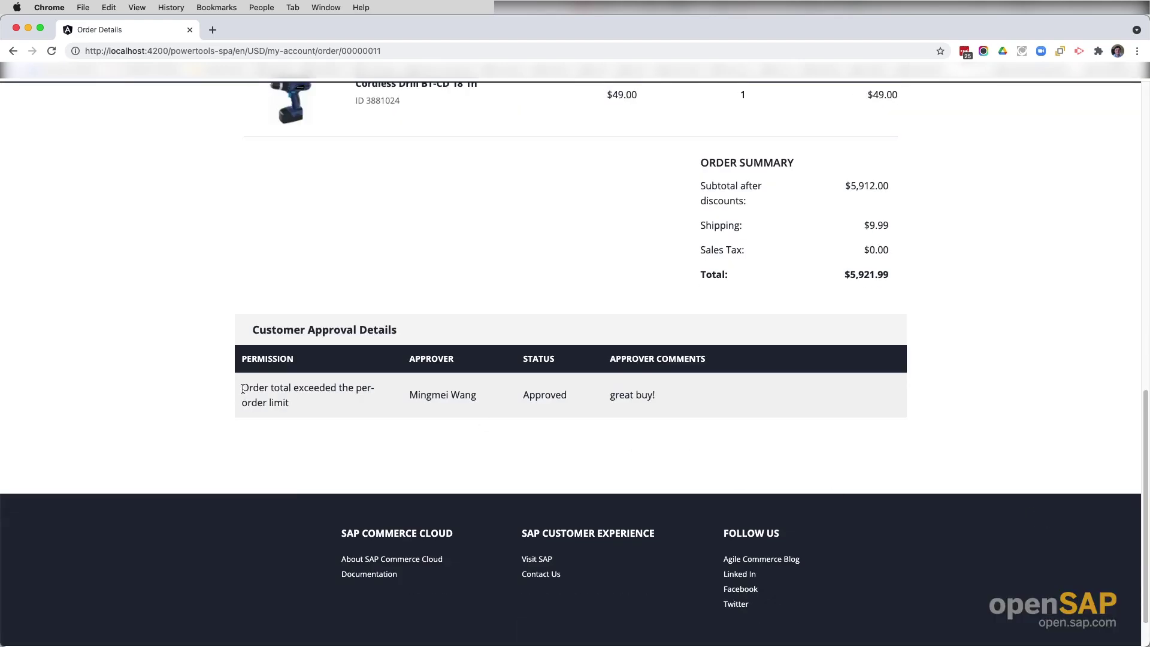
pyautogui.moveTo(242, 388); pyautogui.dragTo(303, 405)
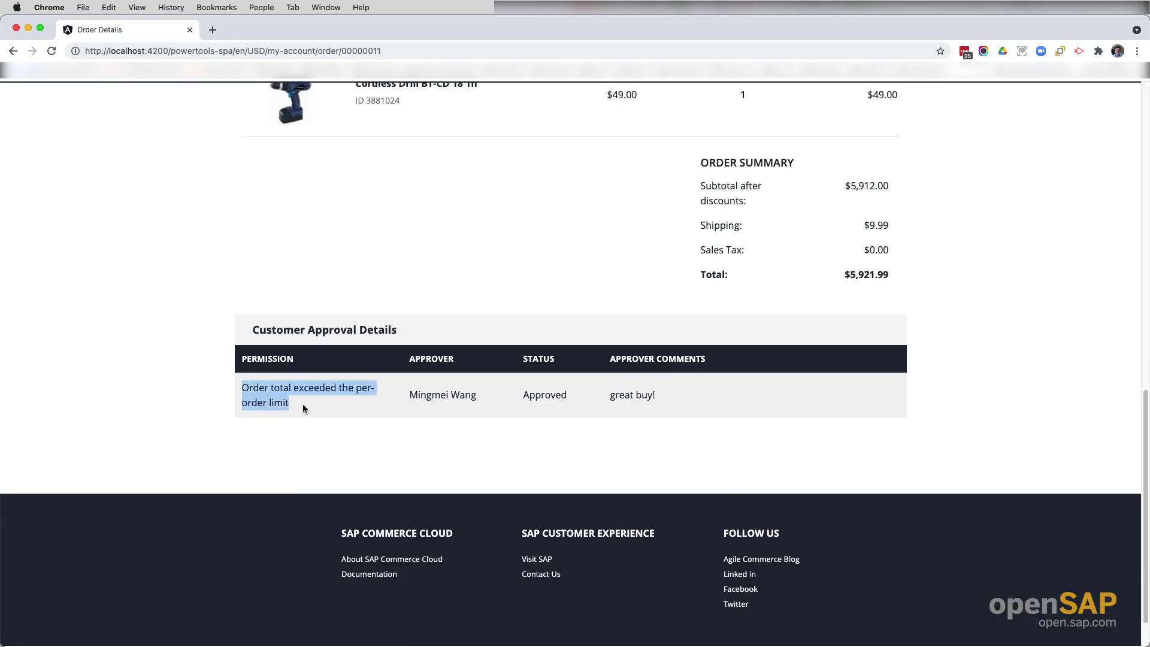
pyautogui.moveTo(688, 393); pyautogui.dragTo(611, 394)
pyautogui.doubleClick(553, 401)
pyautogui.click(939, 383)
pyautogui.scroll(10, 938, 476)
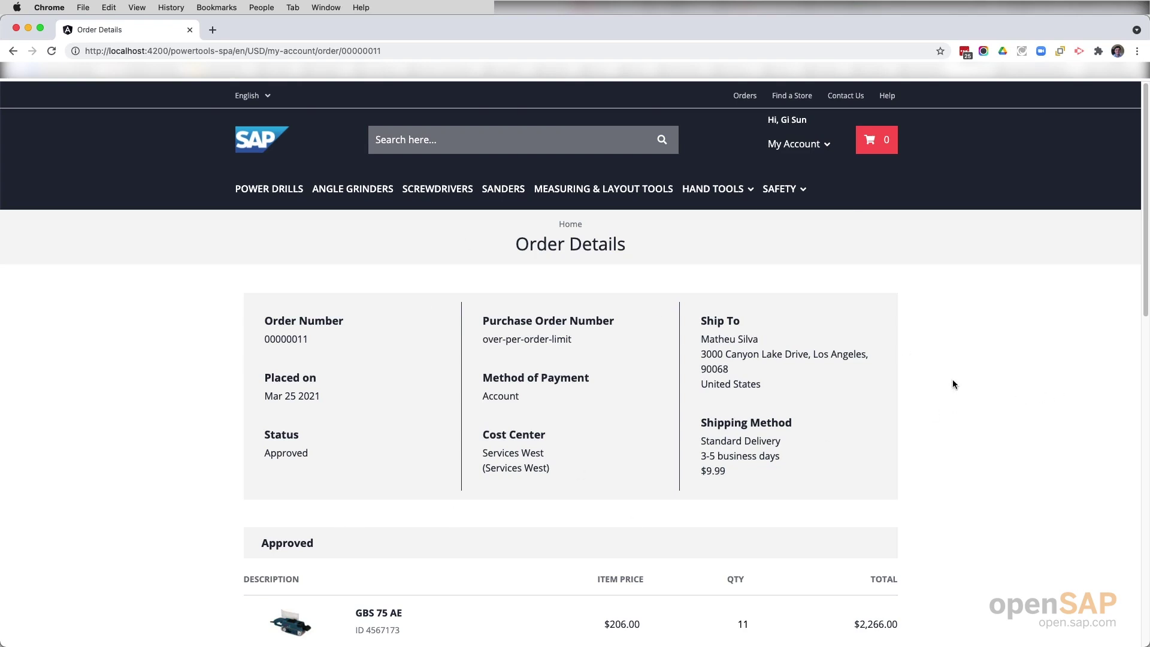
# Return to Order History and open the $10,011.99 order.
pyautogui.moveTo(811, 150)
pyautogui.click(810, 268)
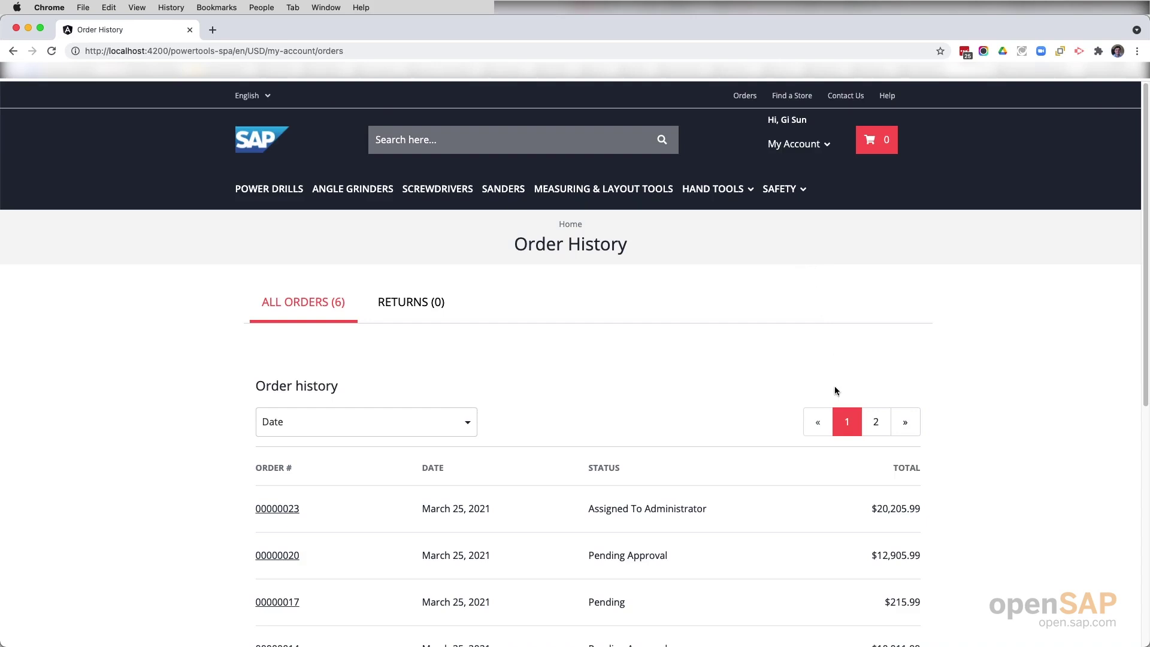
pyautogui.scroll(-3, 835, 390)
pyautogui.scroll(-1, 366, 518)
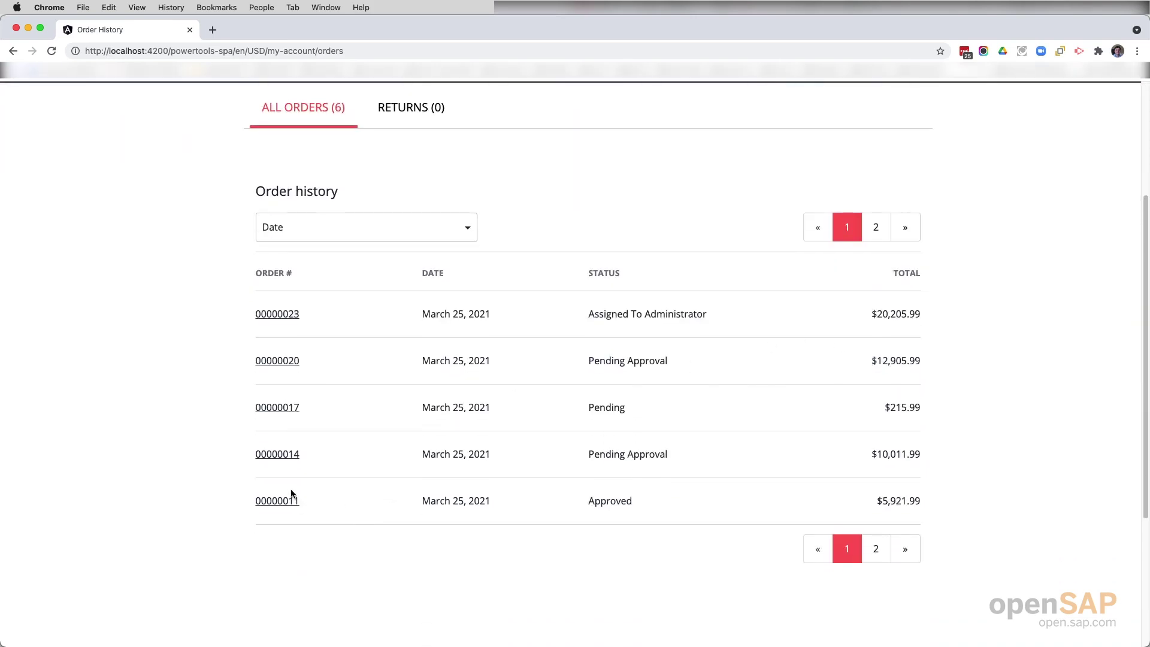
pyautogui.click(278, 455)
# Check the per-order limit reason on the $10,011.99 and $12,905.99 pending orders, going back to the history after each.
pyautogui.scroll(-10, 392, 508)
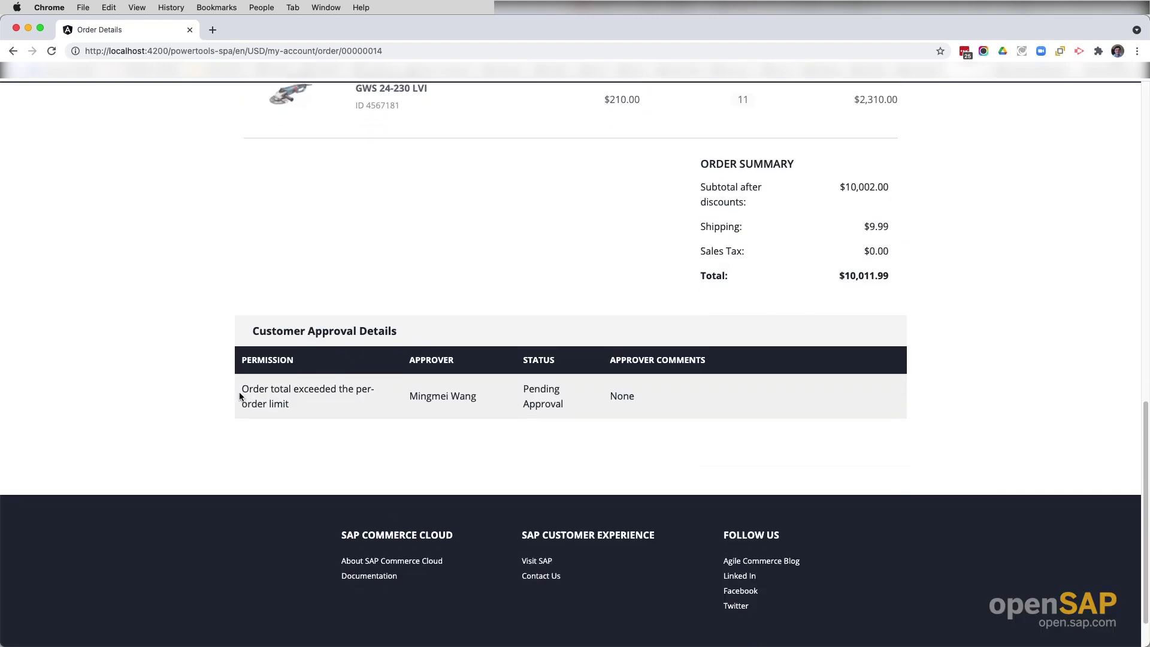
pyautogui.moveTo(243, 392); pyautogui.dragTo(318, 415)
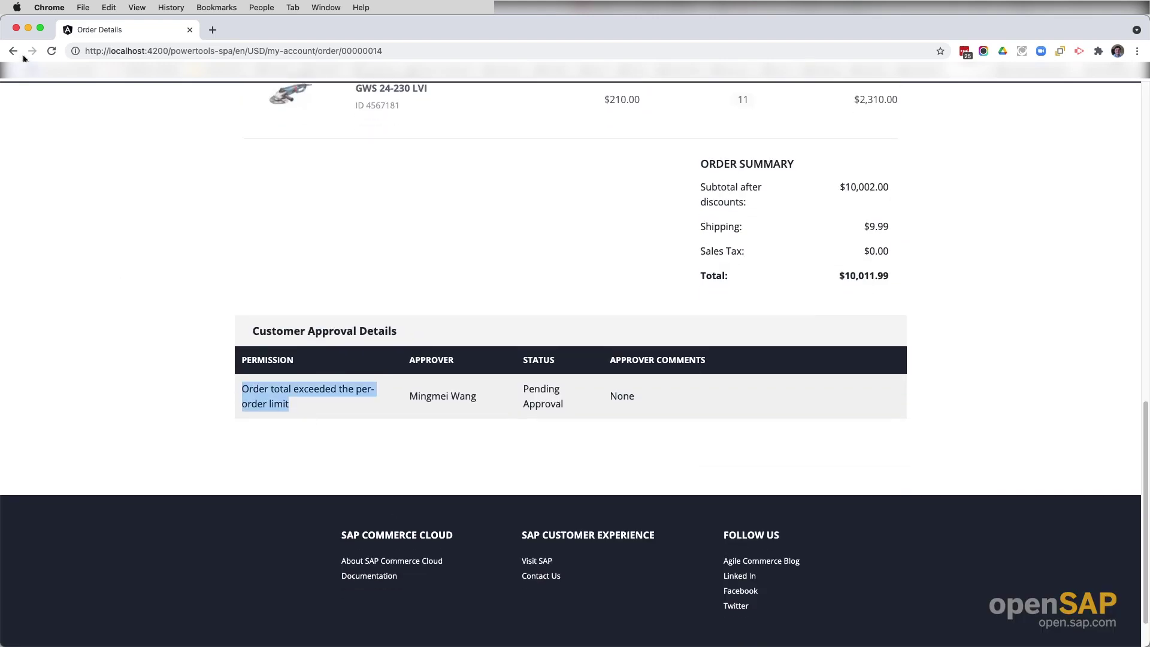
pyautogui.click(14, 51)
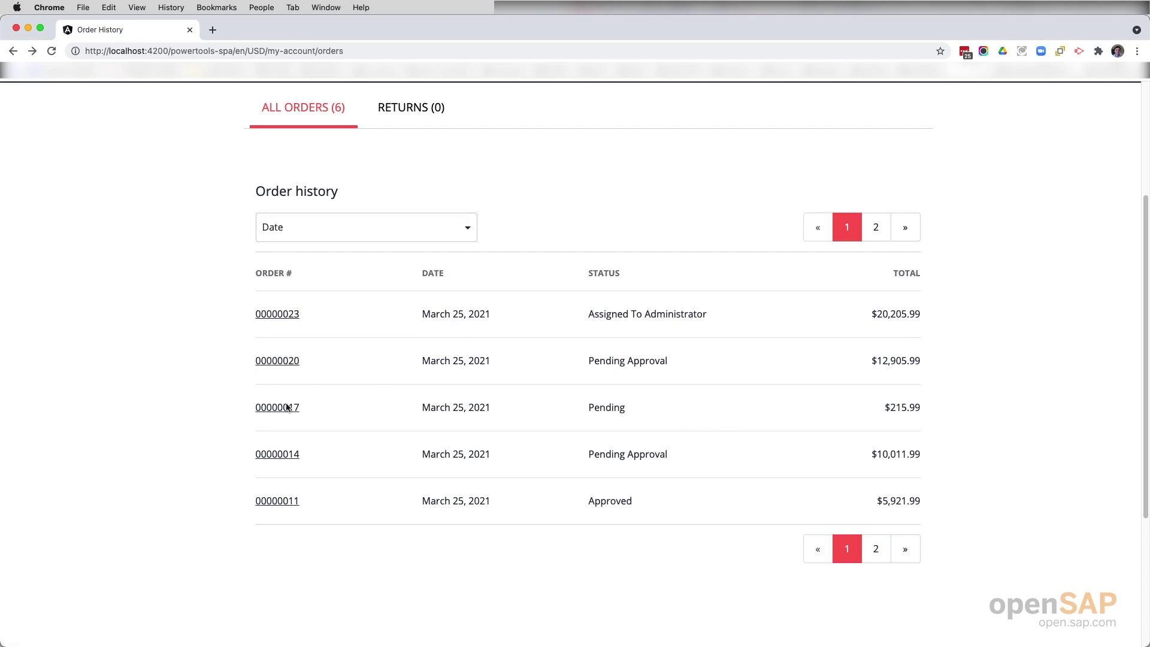
pyautogui.click(279, 360)
pyautogui.scroll(-10, 380, 451)
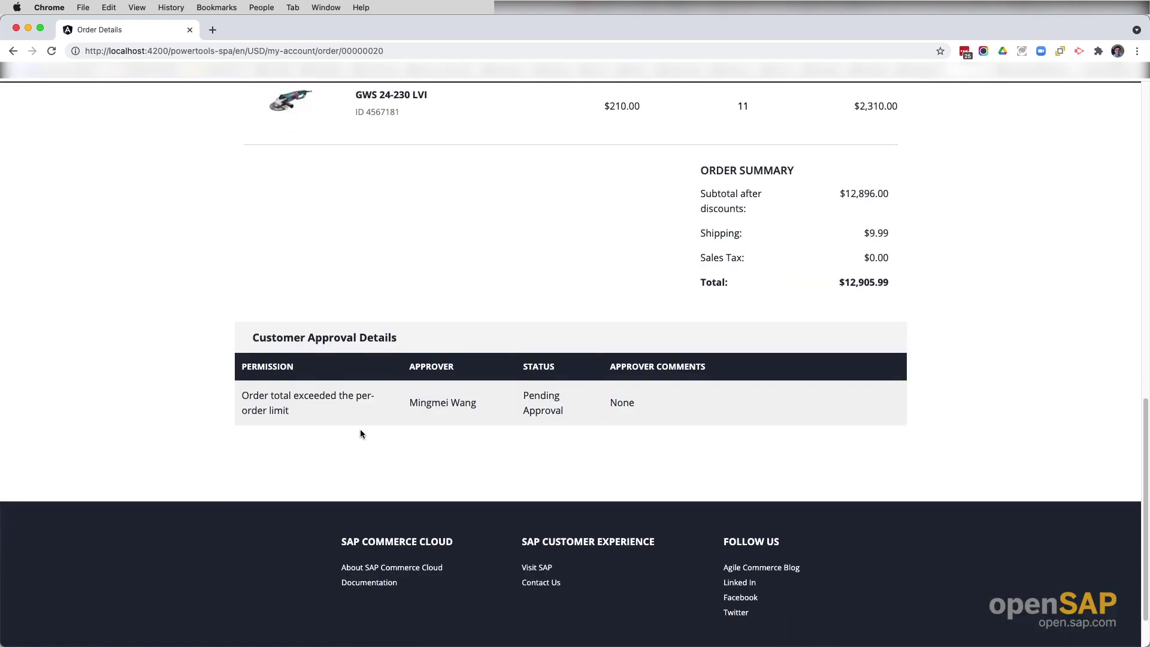
pyautogui.moveTo(281, 396); pyautogui.dragTo(289, 412)
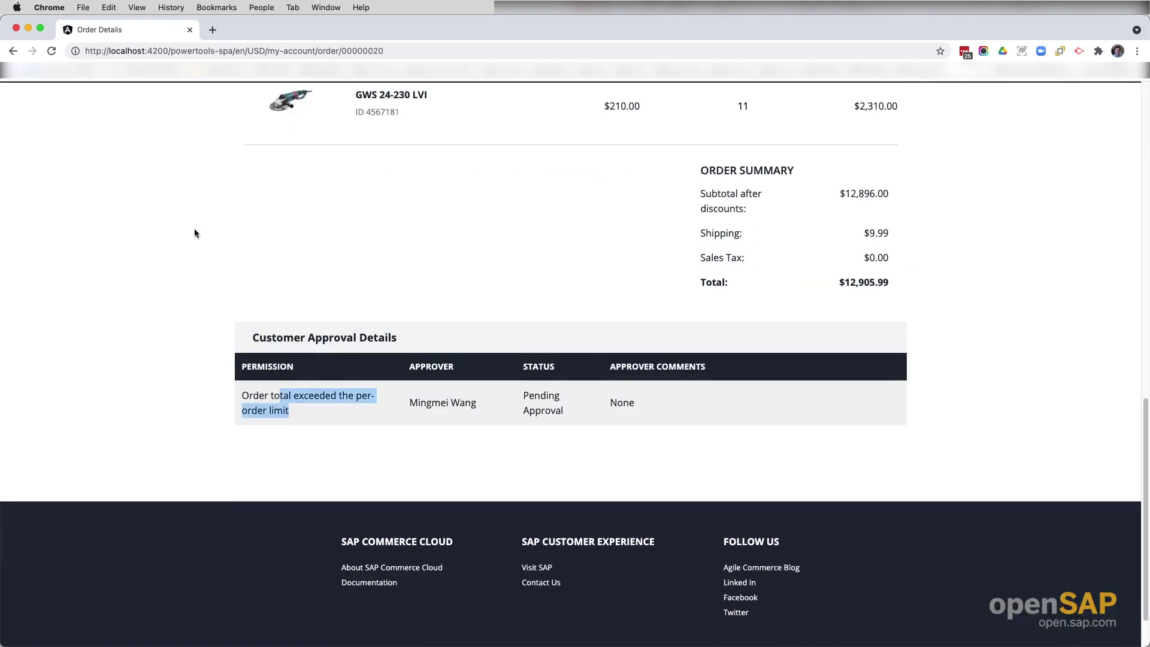
pyautogui.click(13, 50)
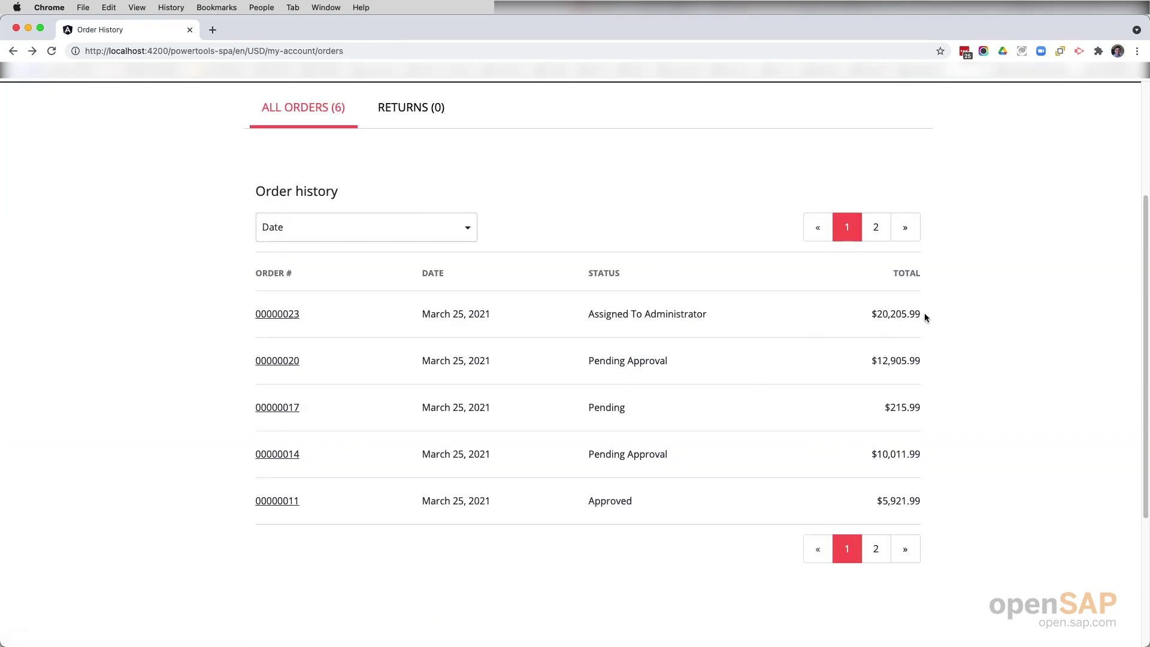
# Open order 00000023 ($20,205.99) and review its per-order limit and budget approval reasons.
pyautogui.click(283, 325)
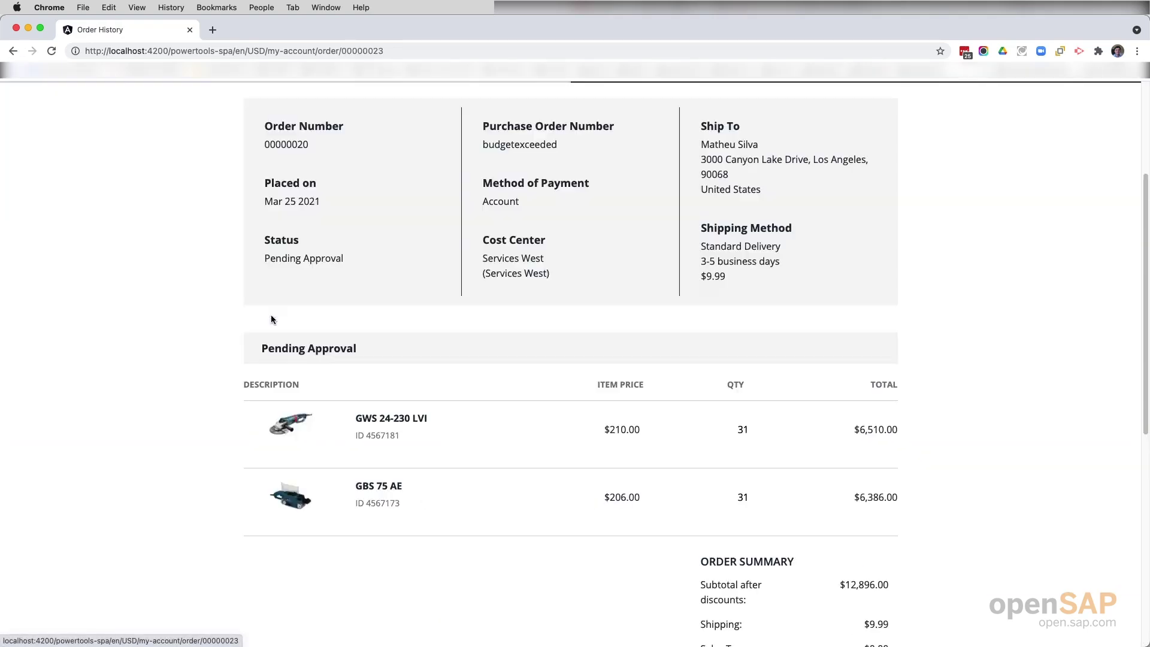
pyautogui.scroll(-6, 209, 470)
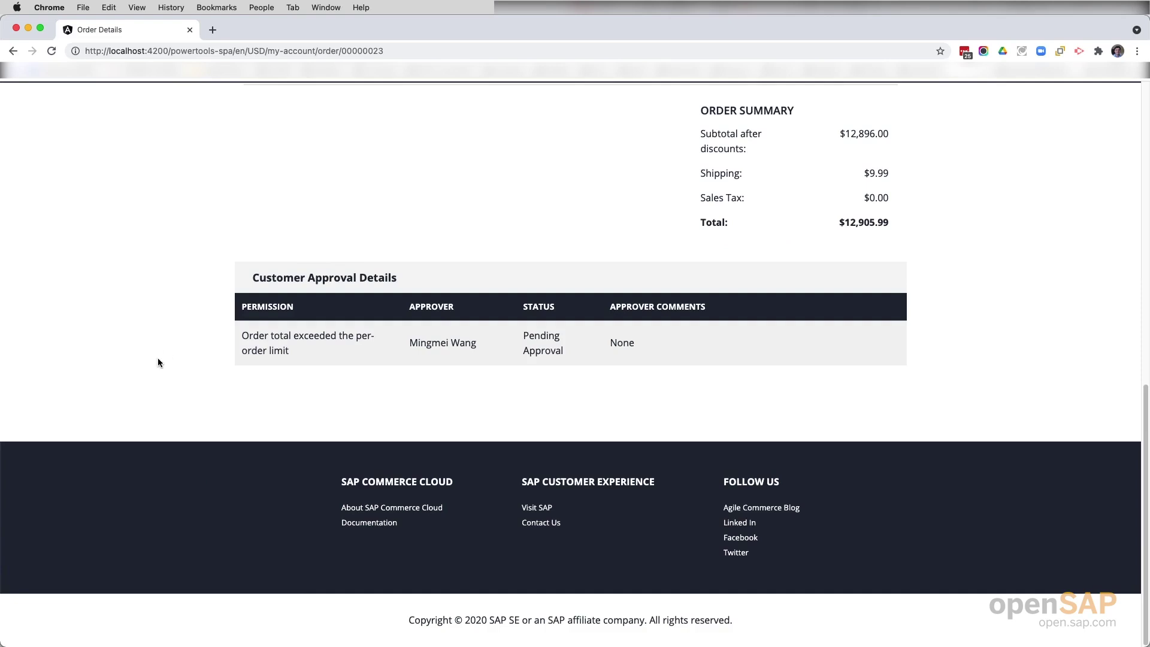
pyautogui.press('super+r')
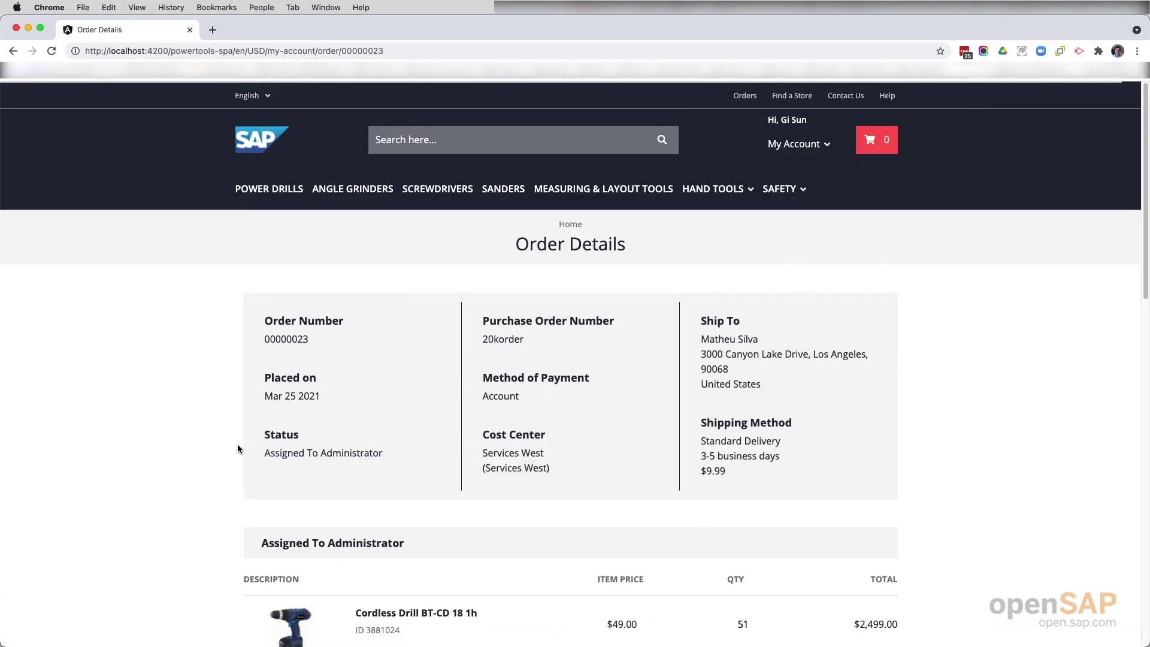
pyautogui.scroll(-15, 252, 455)
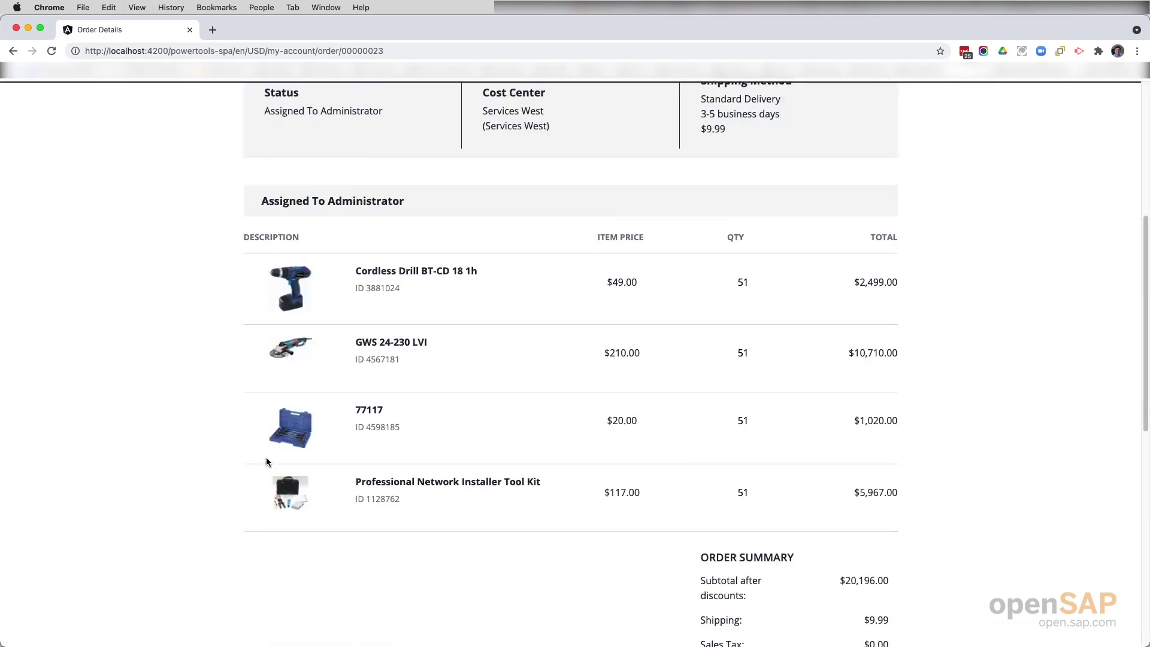
pyautogui.scroll(1, 200, 412)
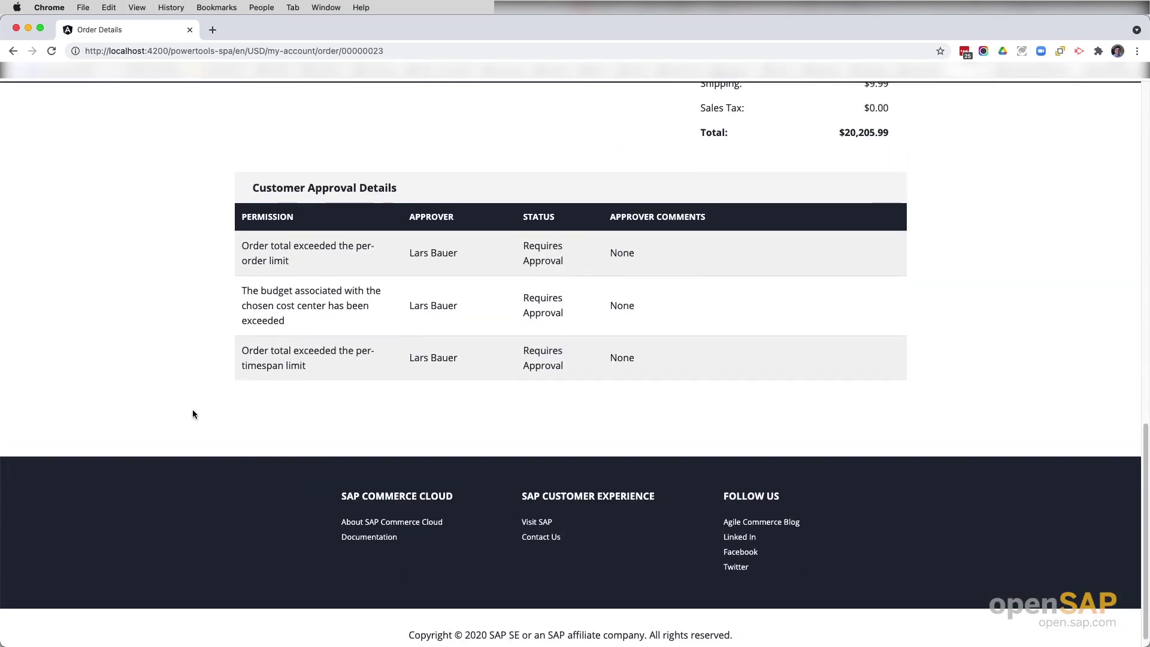
pyautogui.moveTo(309, 264); pyautogui.dragTo(253, 249)
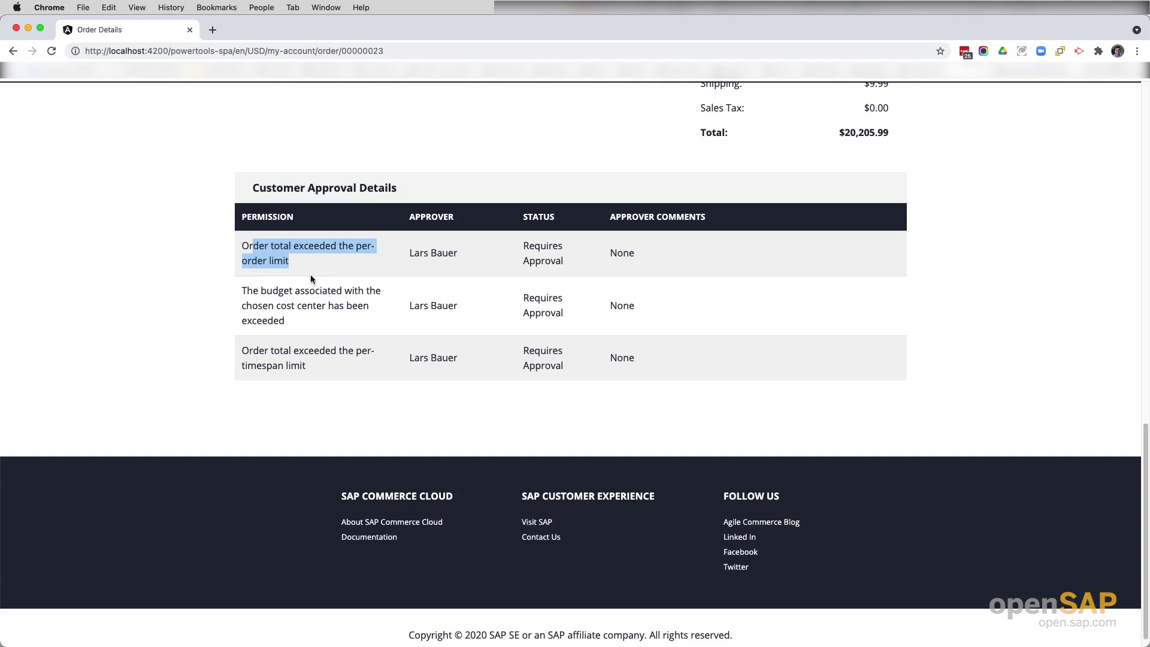
pyautogui.moveTo(315, 369); pyautogui.dragTo(253, 293)
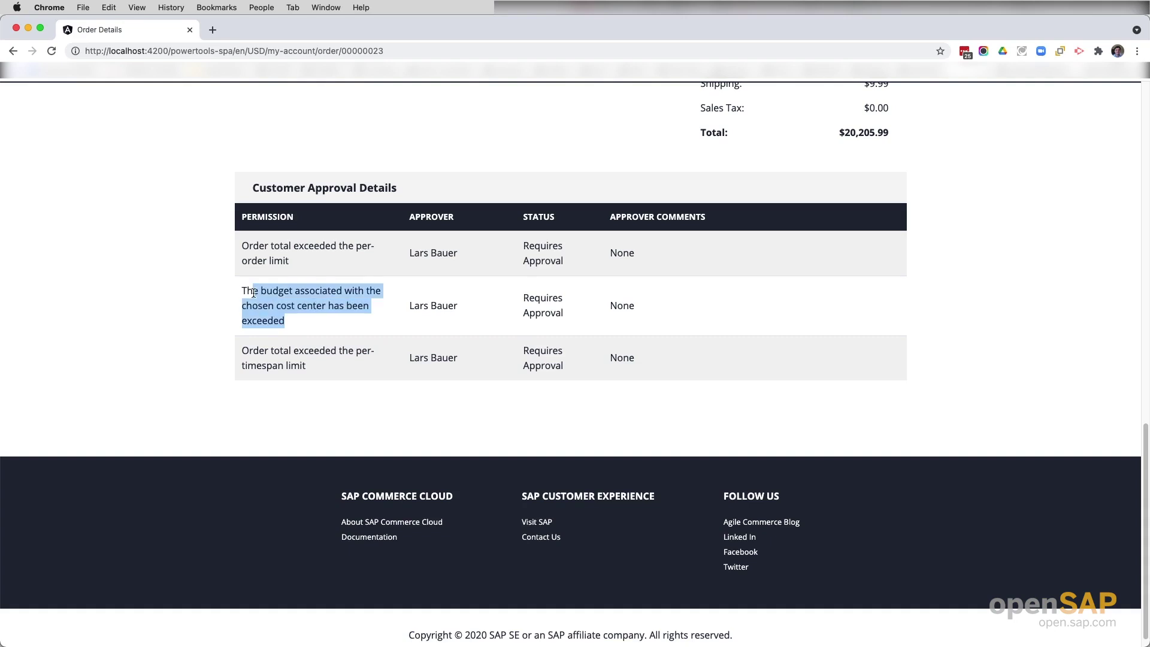
pyautogui.click(183, 305)
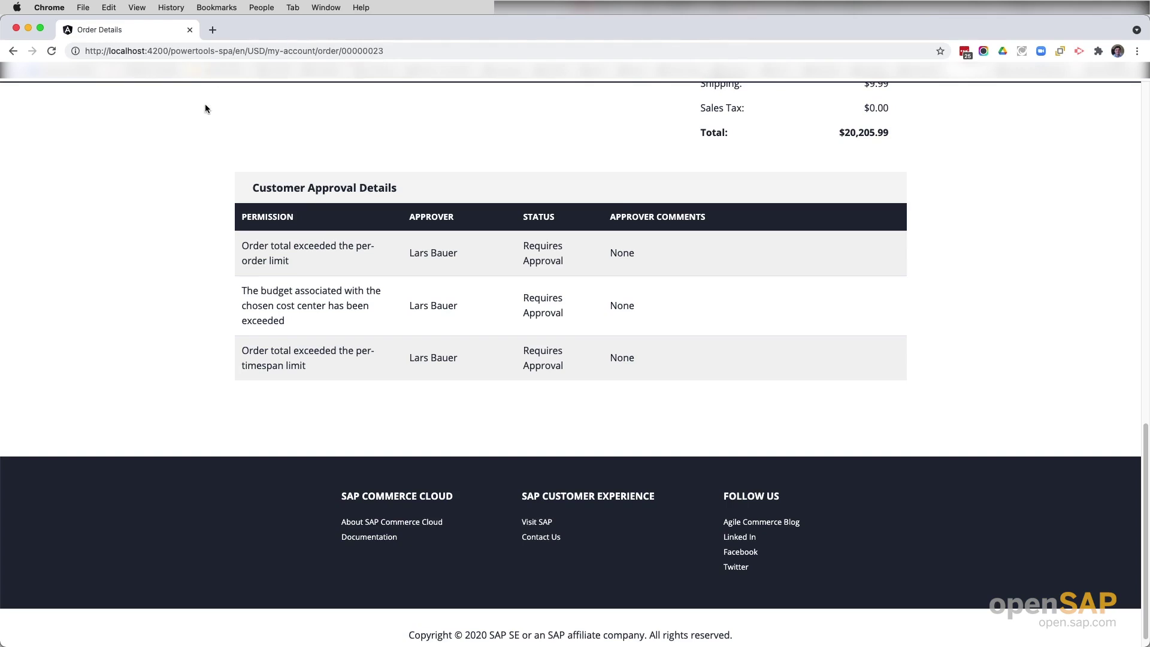
pyautogui.click(325, 8)
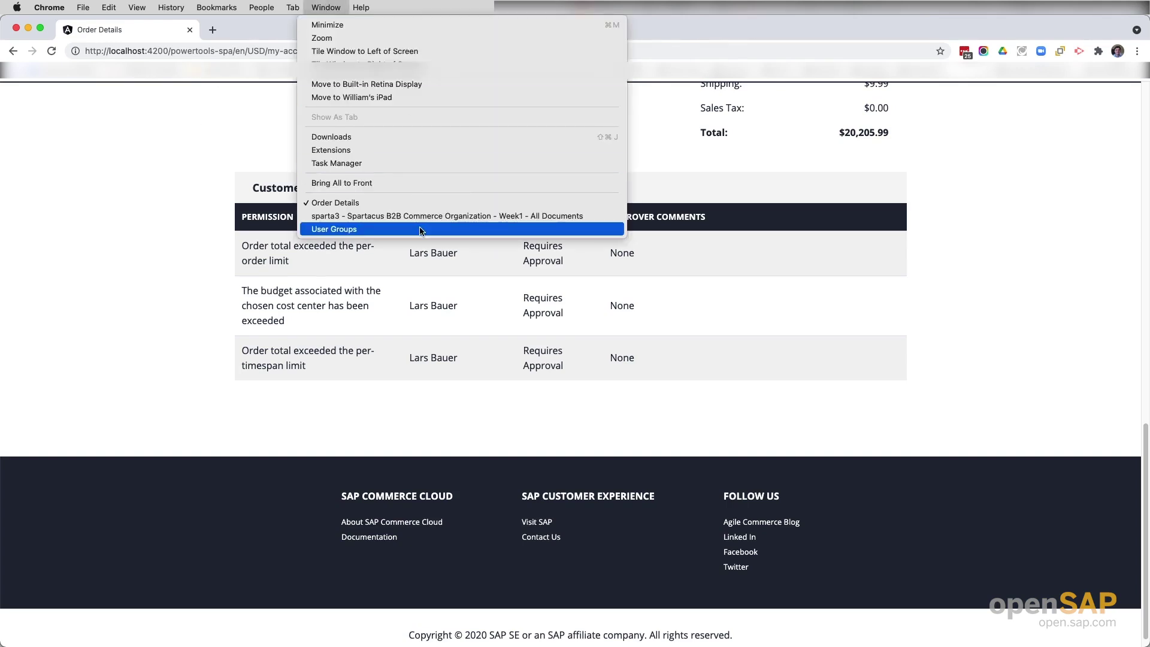
pyautogui.click(421, 231)
pyautogui.scroll(5, 881, 372)
pyautogui.click(509, 225)
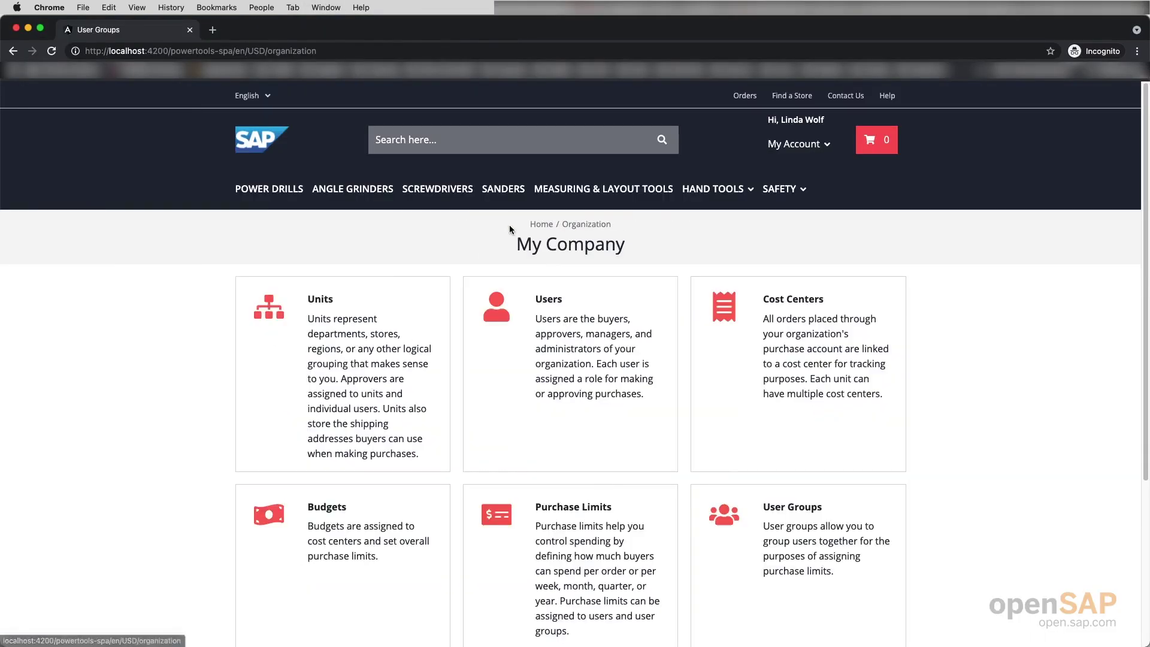
pyautogui.scroll(-3, 605, 381)
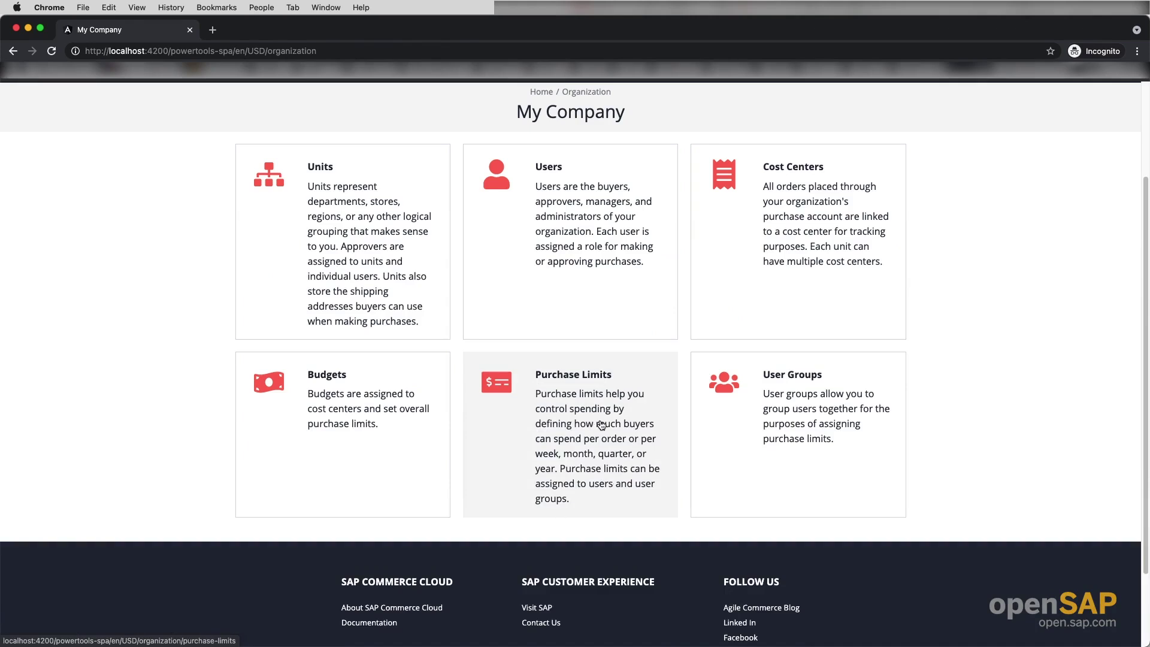
pyautogui.click(600, 426)
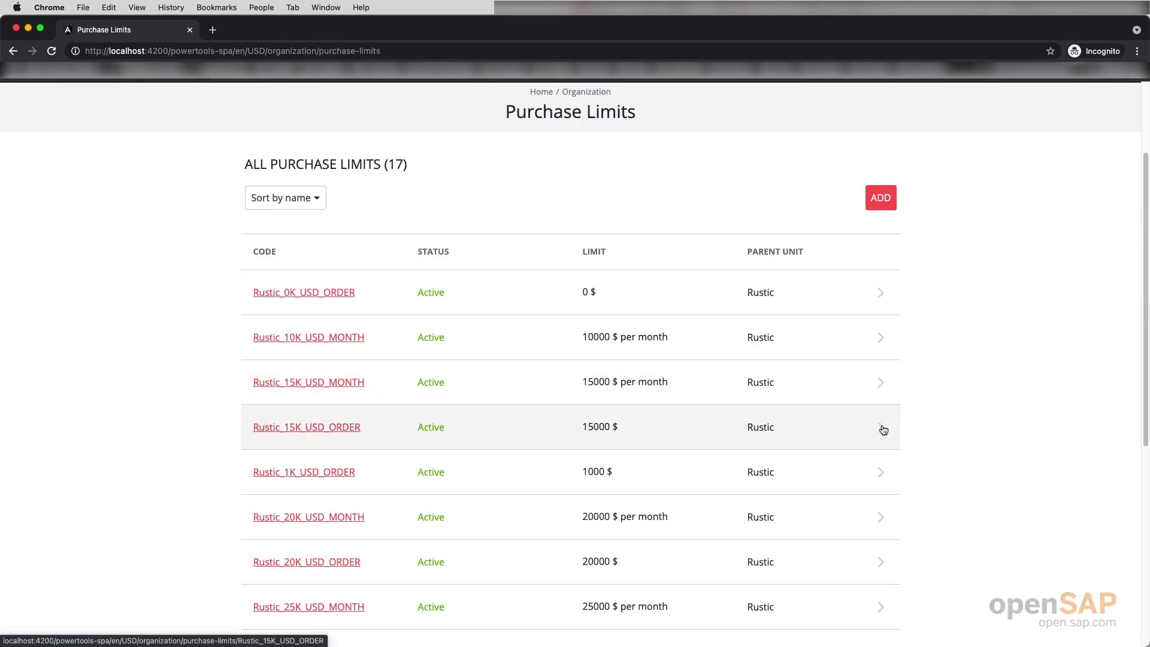
pyautogui.scroll(-3, 898, 439)
pyautogui.scroll(-3, 899, 440)
pyautogui.scroll(8, 897, 437)
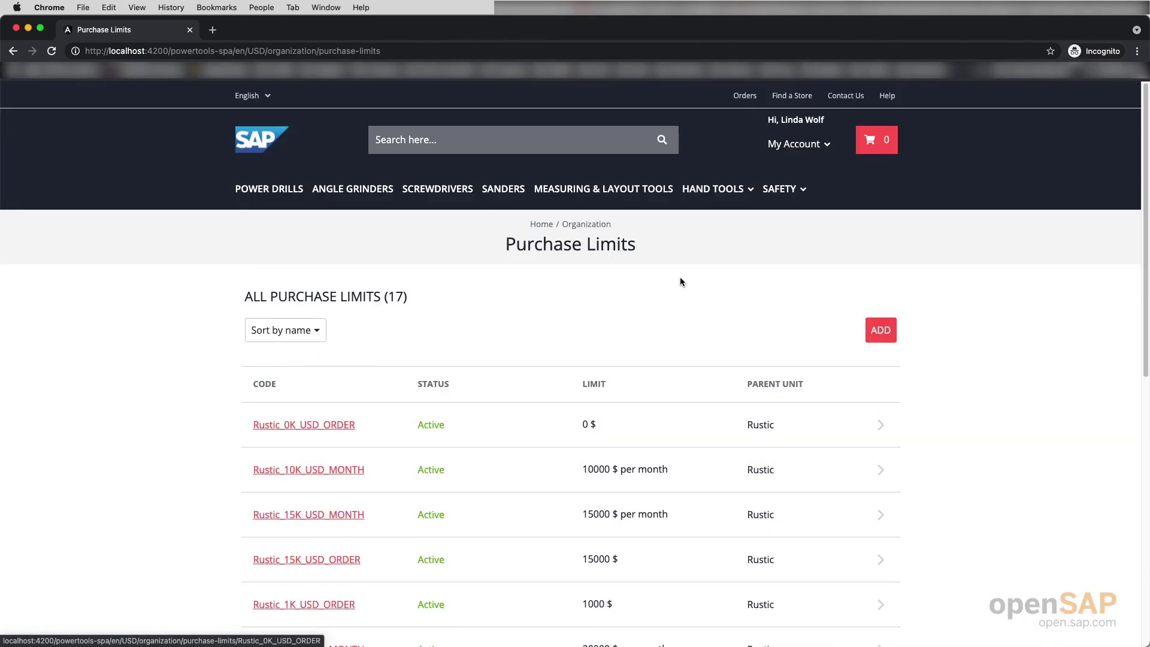
pyautogui.click(566, 223)
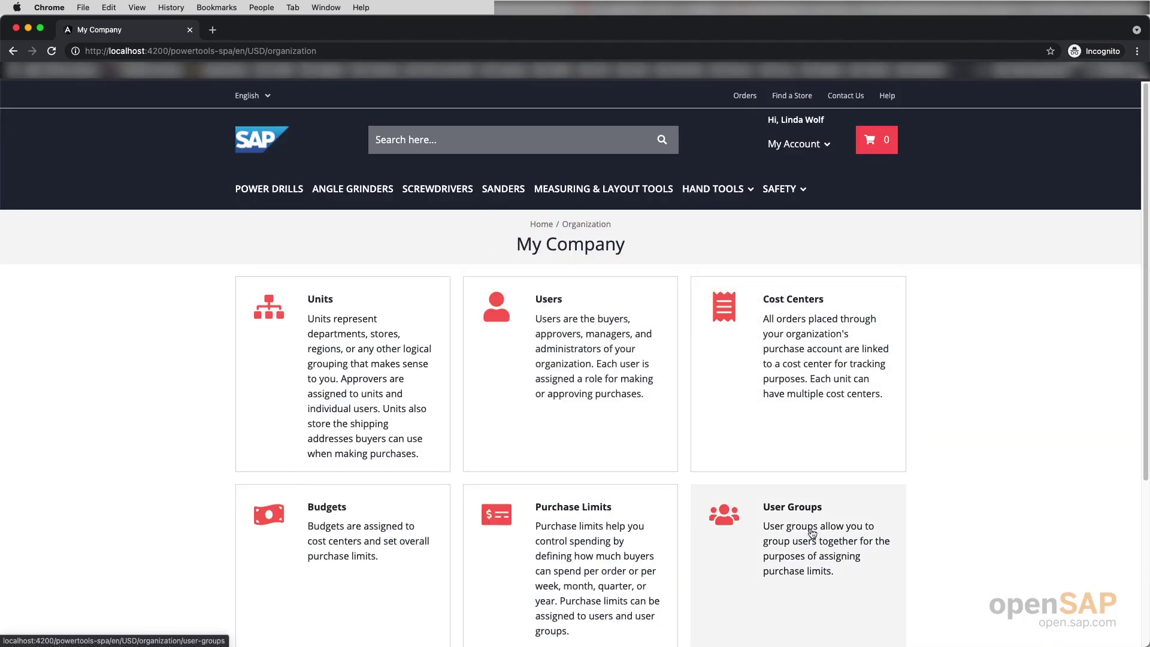
pyautogui.click(784, 422)
pyautogui.scroll(-3, 875, 449)
pyautogui.scroll(-2, 876, 453)
pyautogui.click(282, 346)
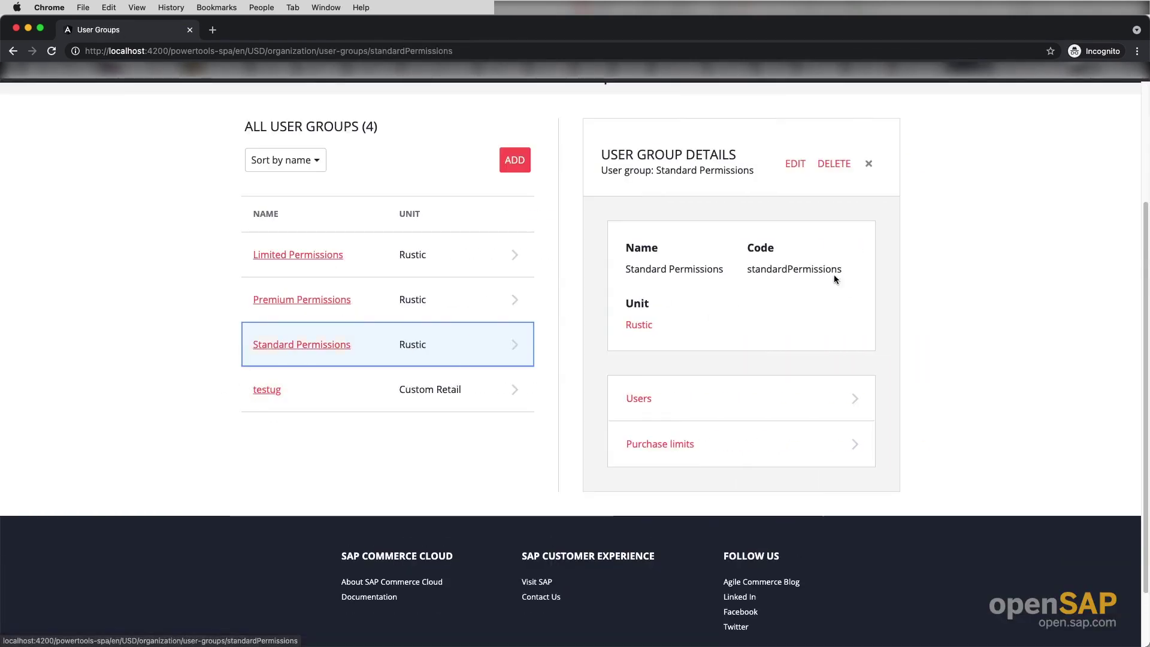
pyautogui.click(764, 446)
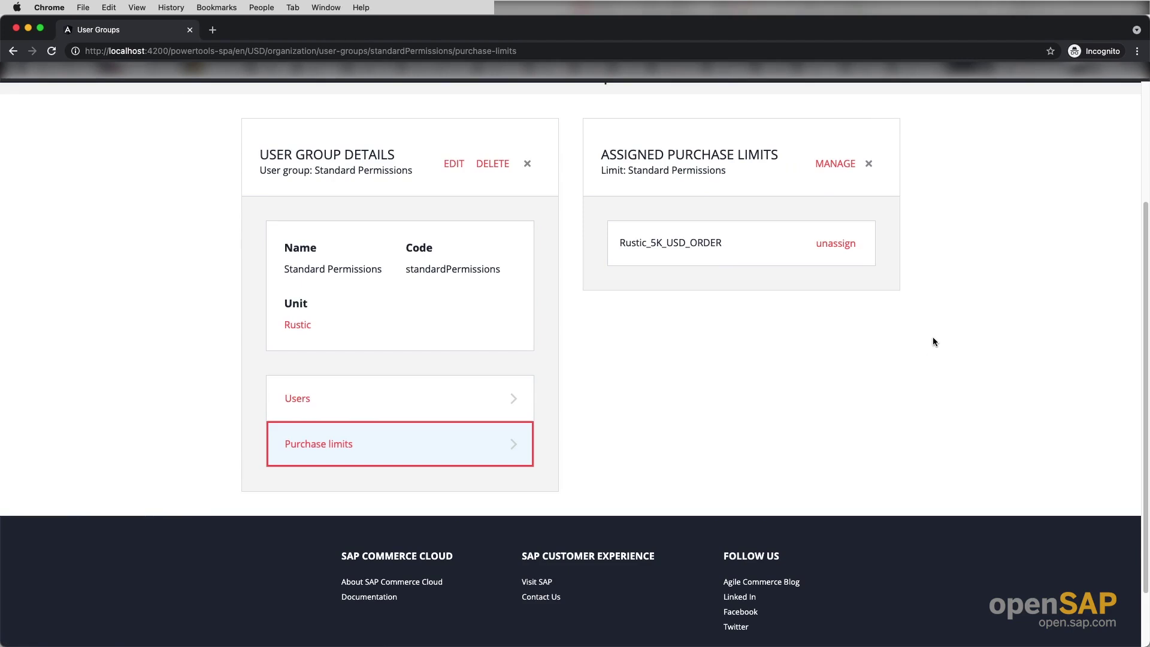
pyautogui.press('super+r')
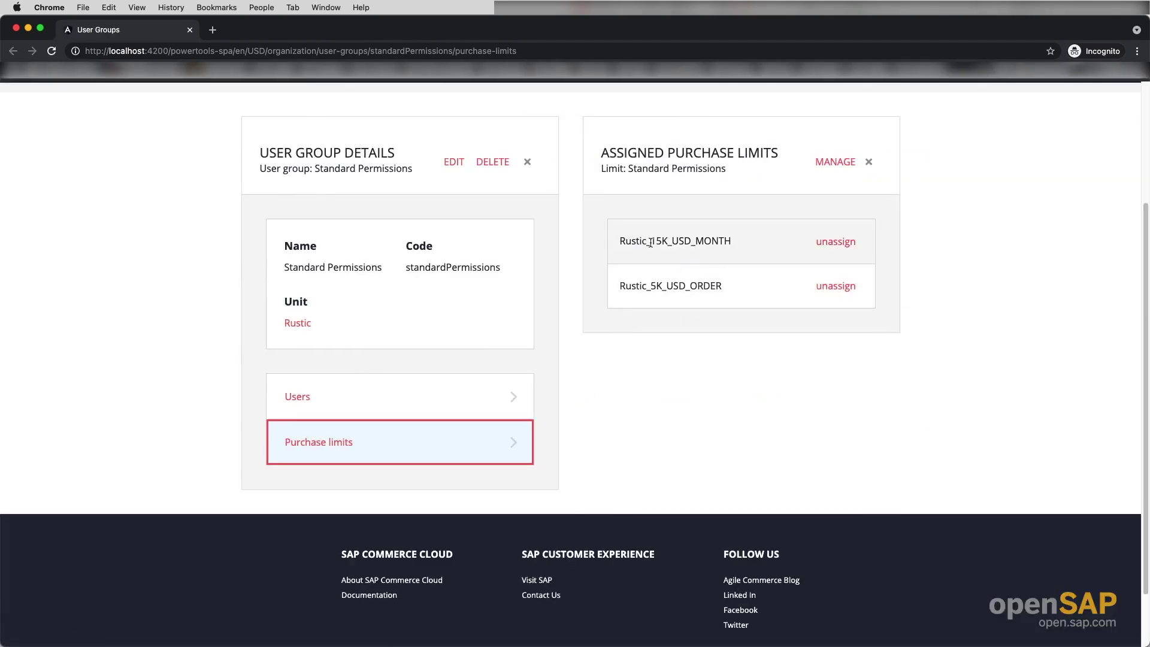
pyautogui.moveTo(650, 242); pyautogui.dragTo(702, 242)
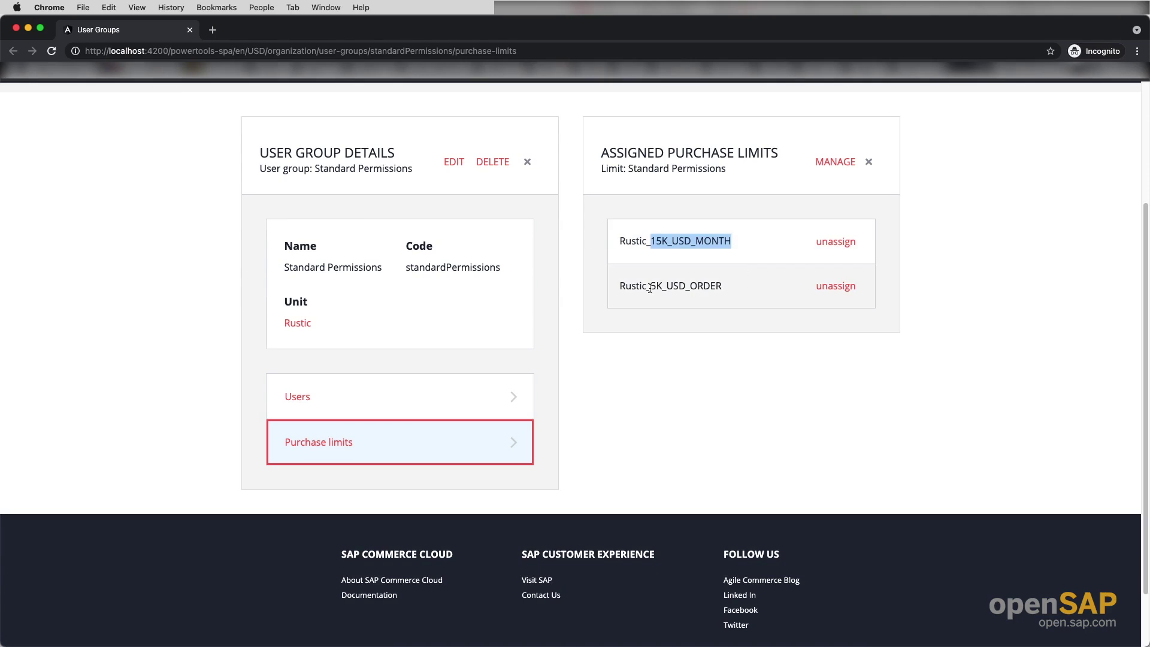
pyautogui.moveTo(651, 286); pyautogui.dragTo(723, 284)
pyautogui.click(752, 298)
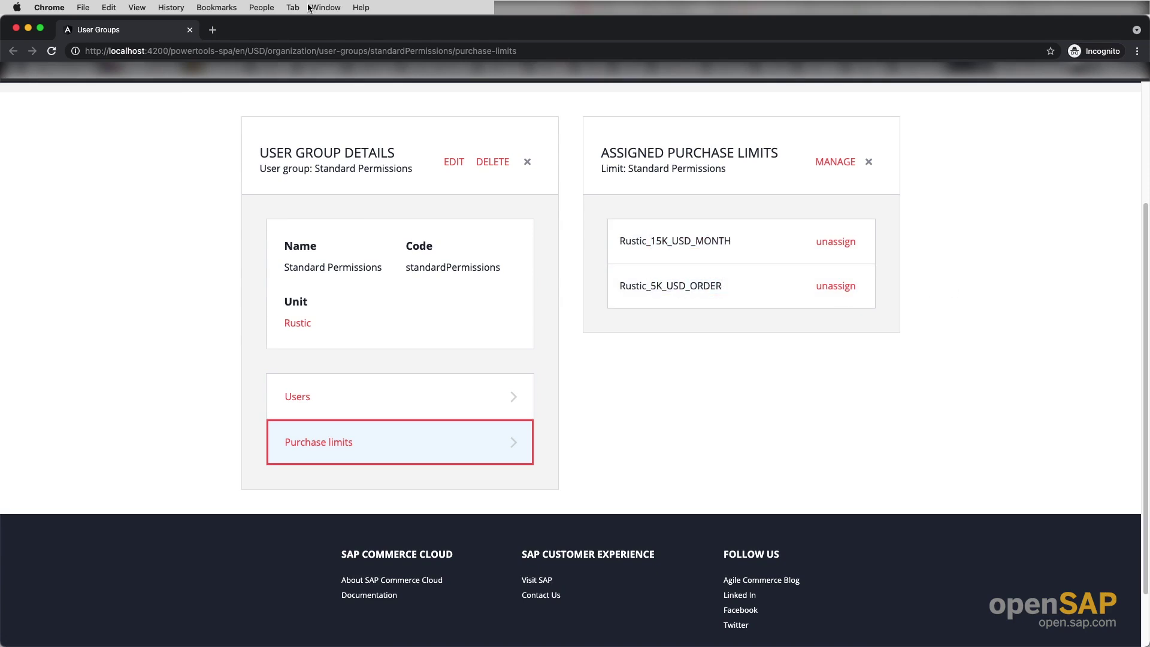
pyautogui.click(325, 7)
pyautogui.click(384, 190)
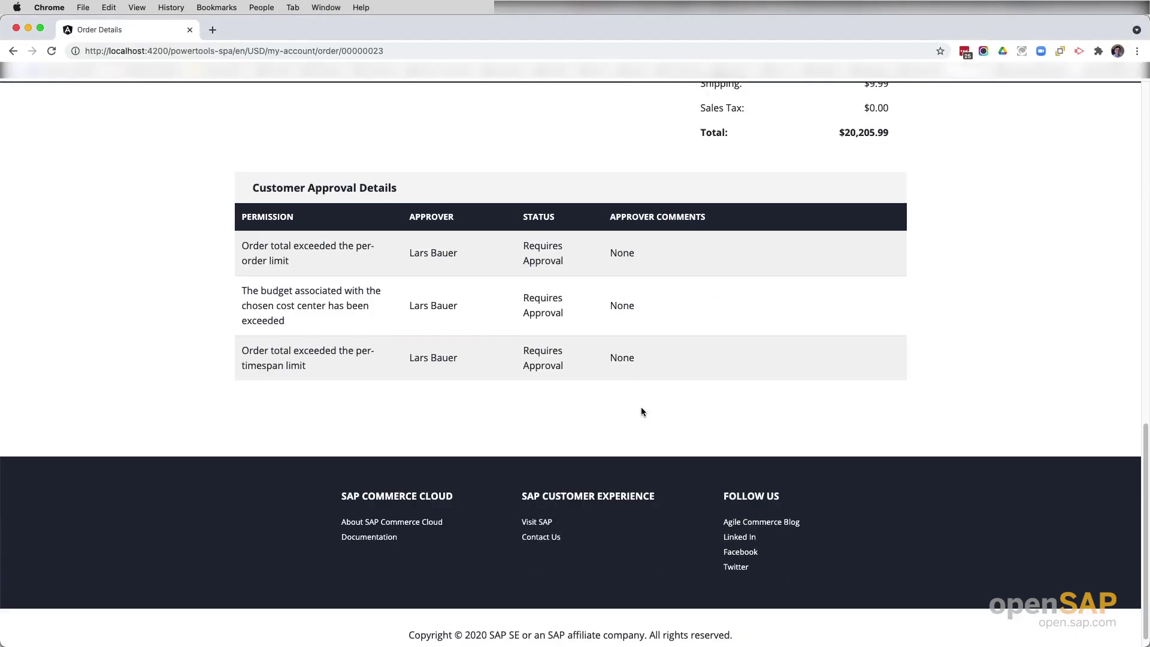
# Point out order 00000023's $20,205.99 total and its per-order limit and budget approval reasons.
pyautogui.moveTo(903, 152); pyautogui.dragTo(837, 157)
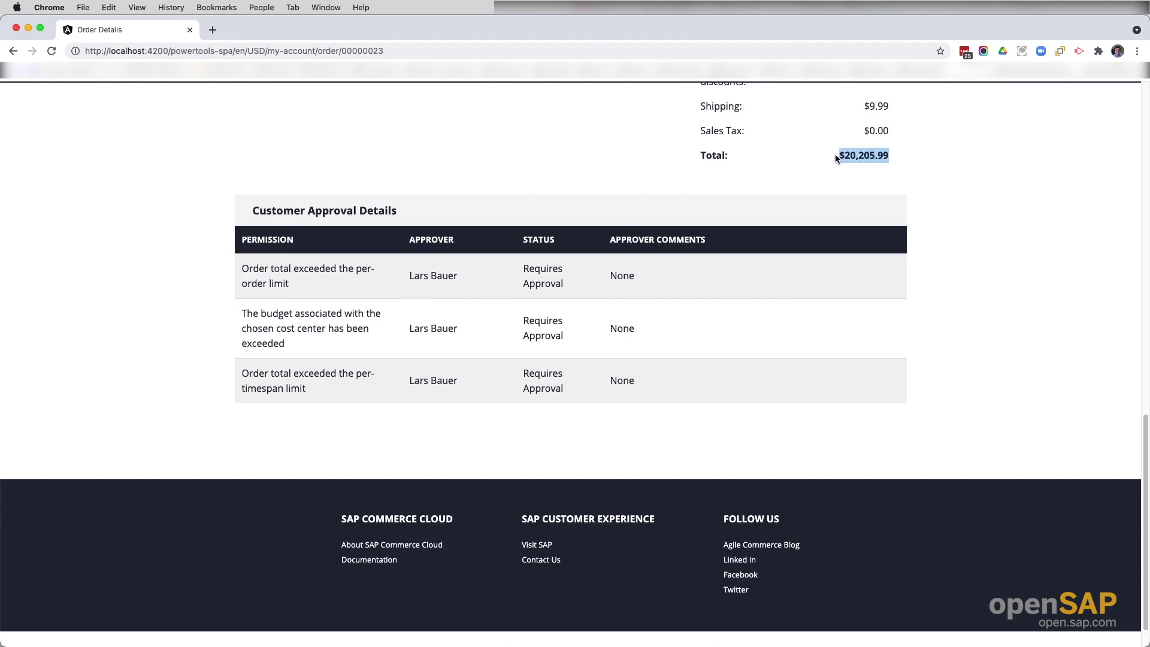
pyautogui.moveTo(285, 274); pyautogui.dragTo(300, 286)
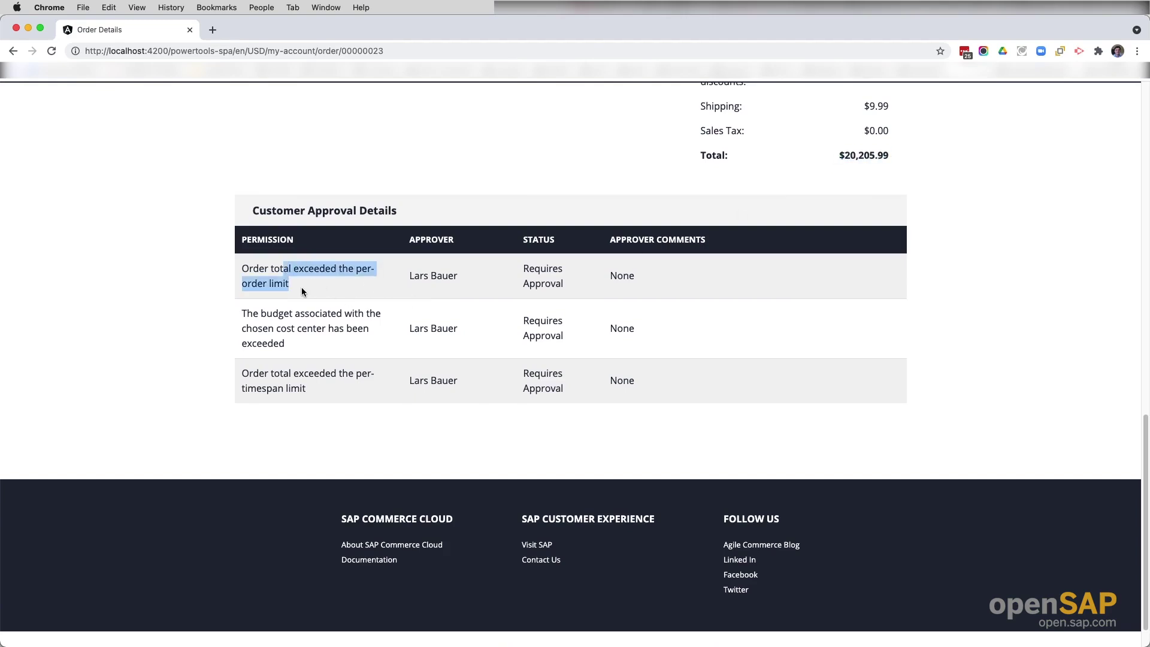
pyautogui.click(279, 376)
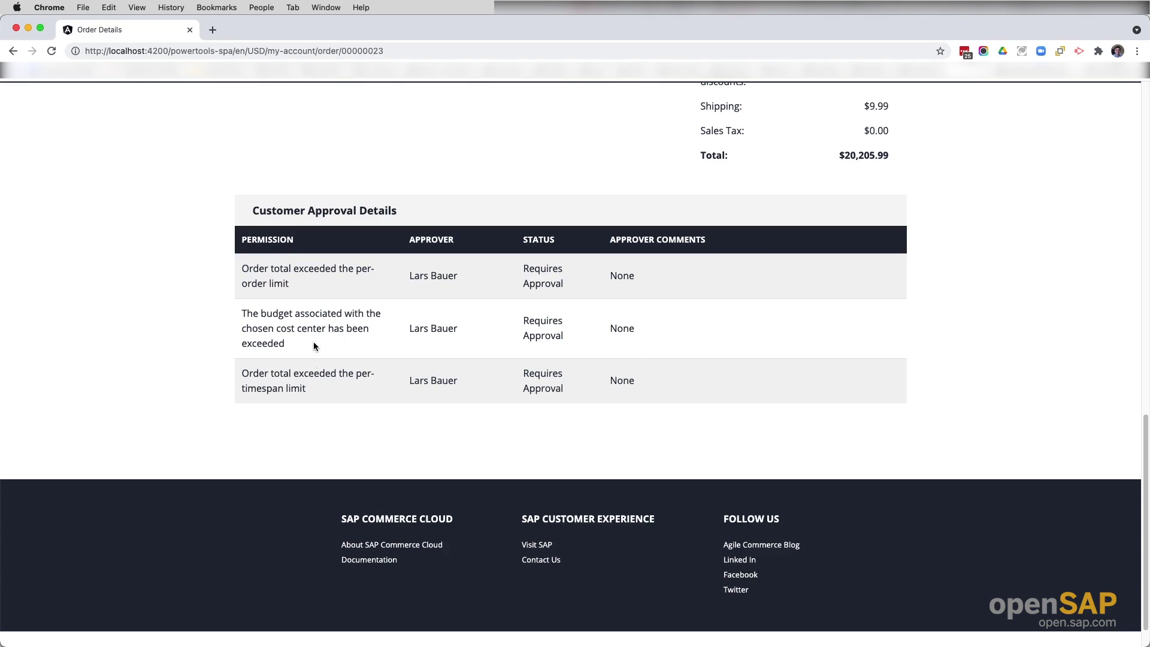
pyautogui.scroll(1, 658, 424)
pyautogui.moveTo(303, 376); pyautogui.dragTo(241, 337)
pyautogui.scroll(5, 961, 381)
pyautogui.click(959, 378)
pyautogui.scroll(15, 894, 357)
# Reopen order 00000023 from My Account > Order History.
pyautogui.moveTo(800, 144)
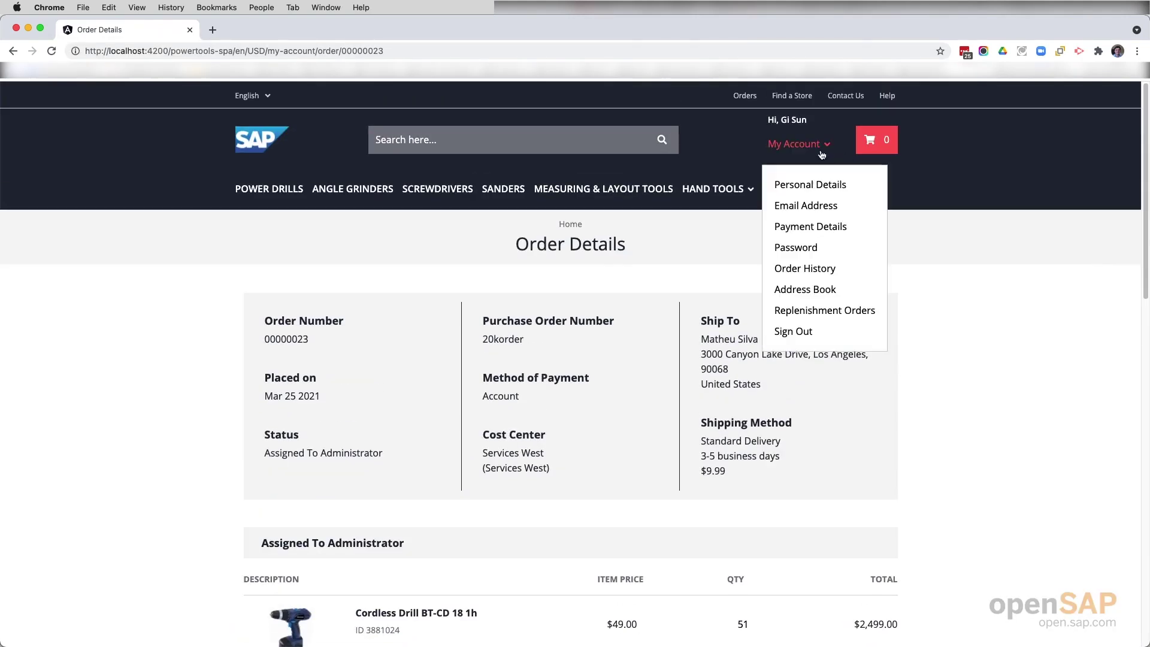
pyautogui.click(830, 271)
pyautogui.scroll(-3, 979, 421)
pyautogui.scroll(-1, 978, 422)
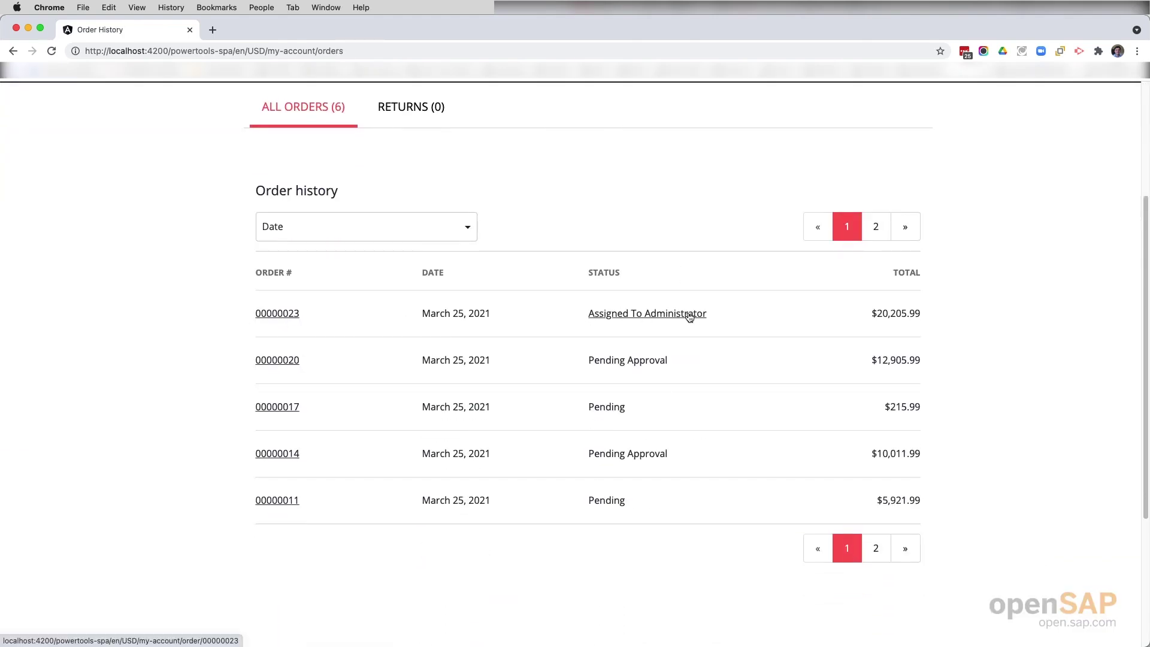
pyautogui.click(278, 313)
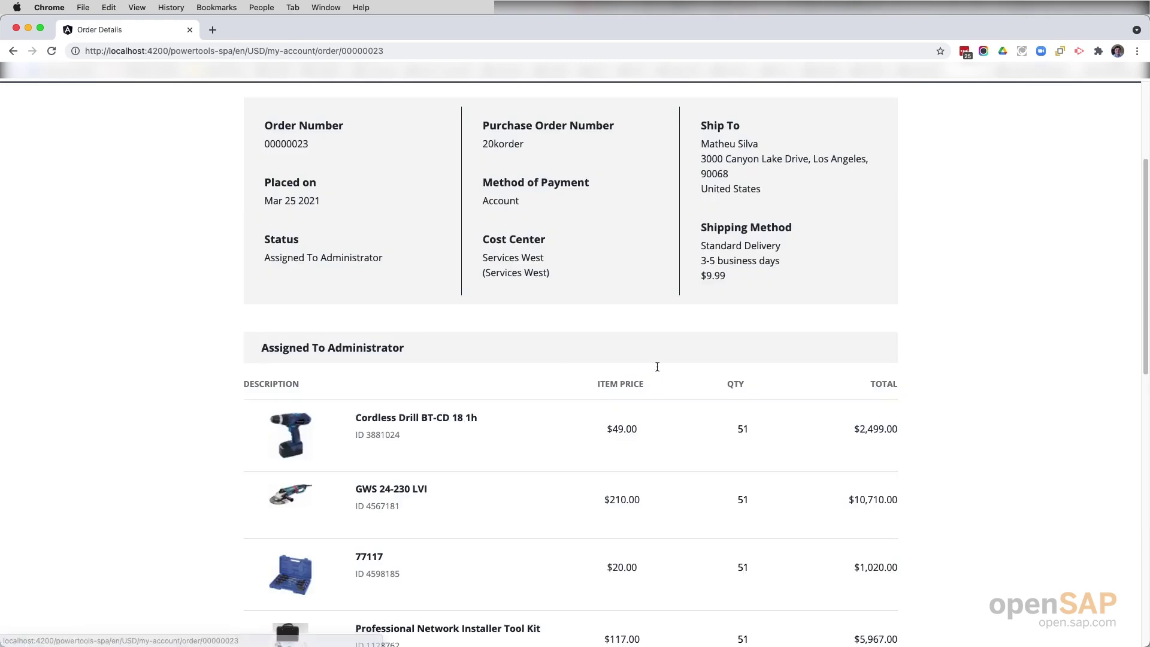
pyautogui.scroll(-5, 626, 503)
pyautogui.scroll(-5, 626, 503)
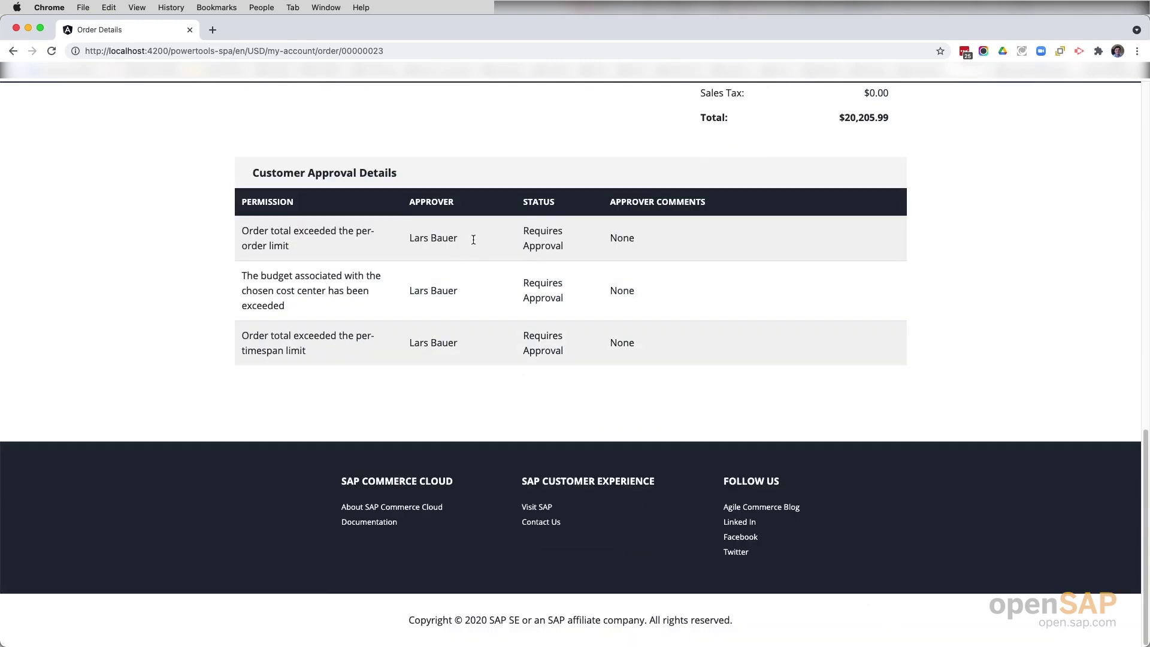
# Check the order's assigned approver details, then advance to 'The approver ladder' slide.
pyautogui.moveTo(473, 239); pyautogui.dragTo(410, 237)
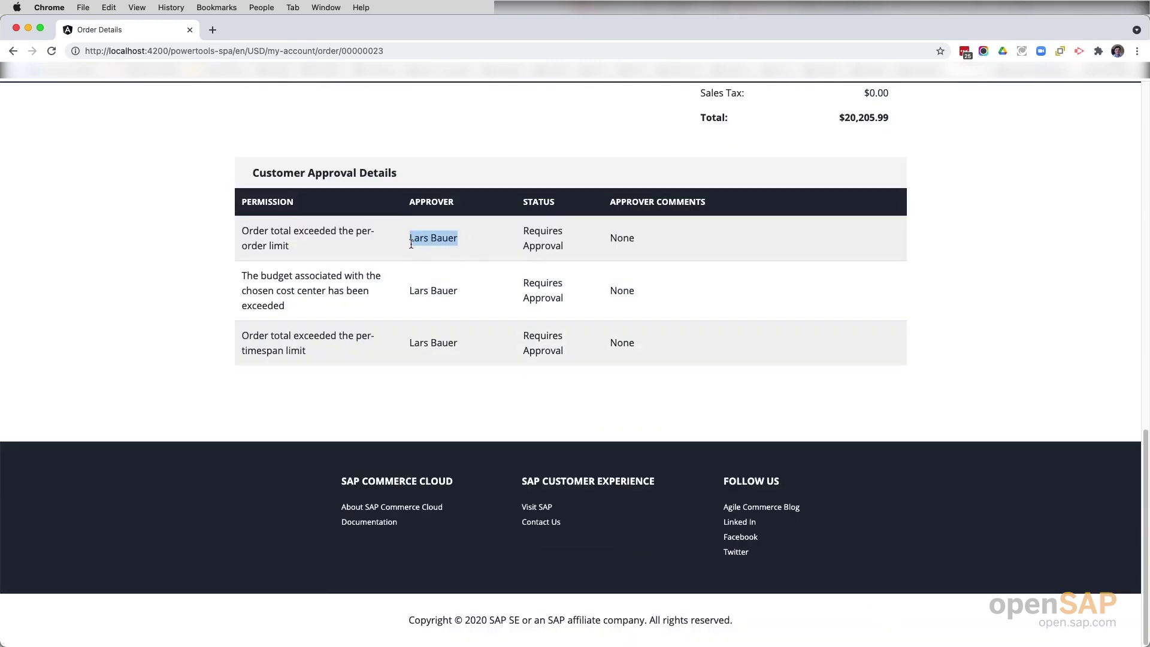
pyautogui.click(962, 243)
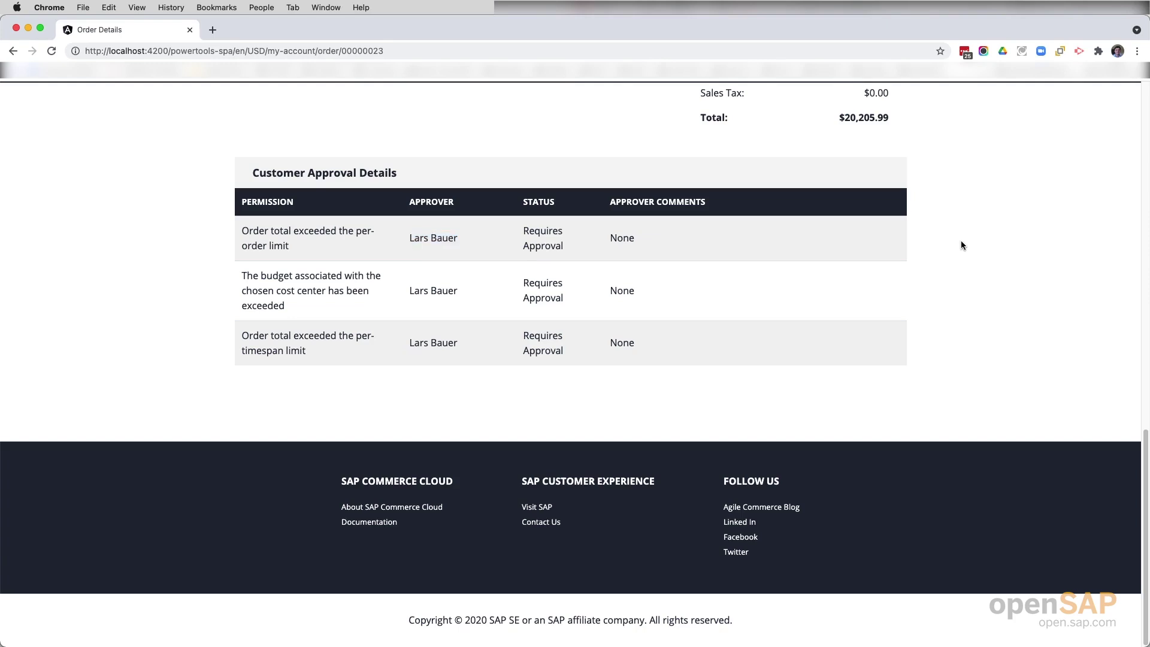
pyautogui.scroll(5, 594, 401)
pyautogui.scroll(2, 554, 337)
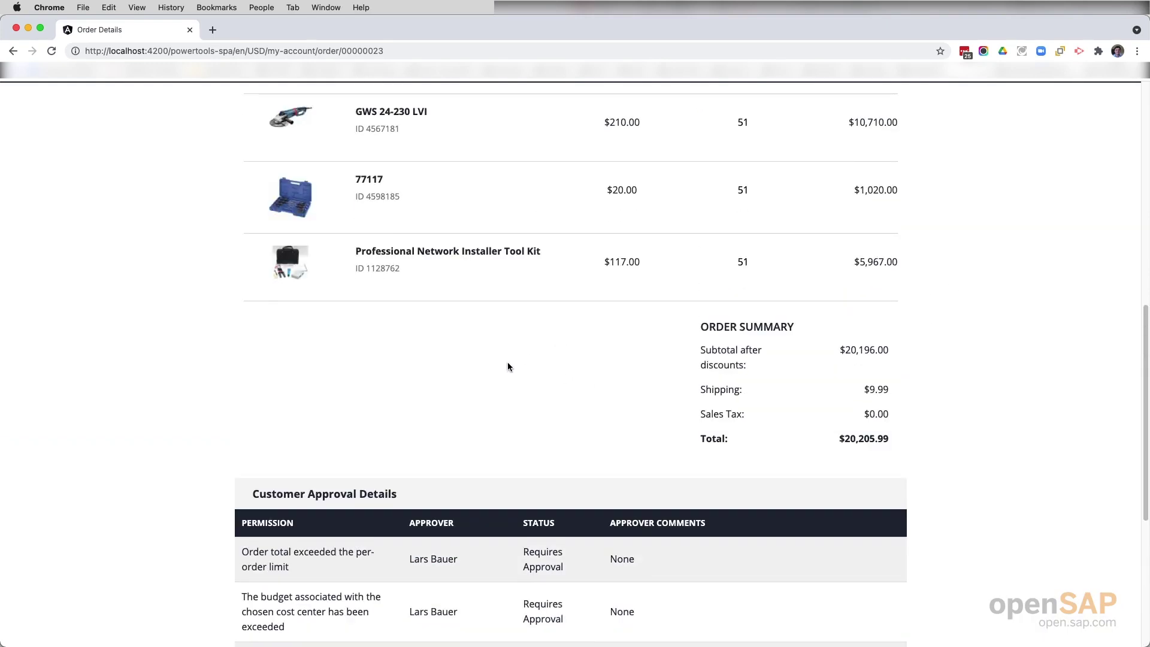
pyautogui.scroll(2, 769, 285)
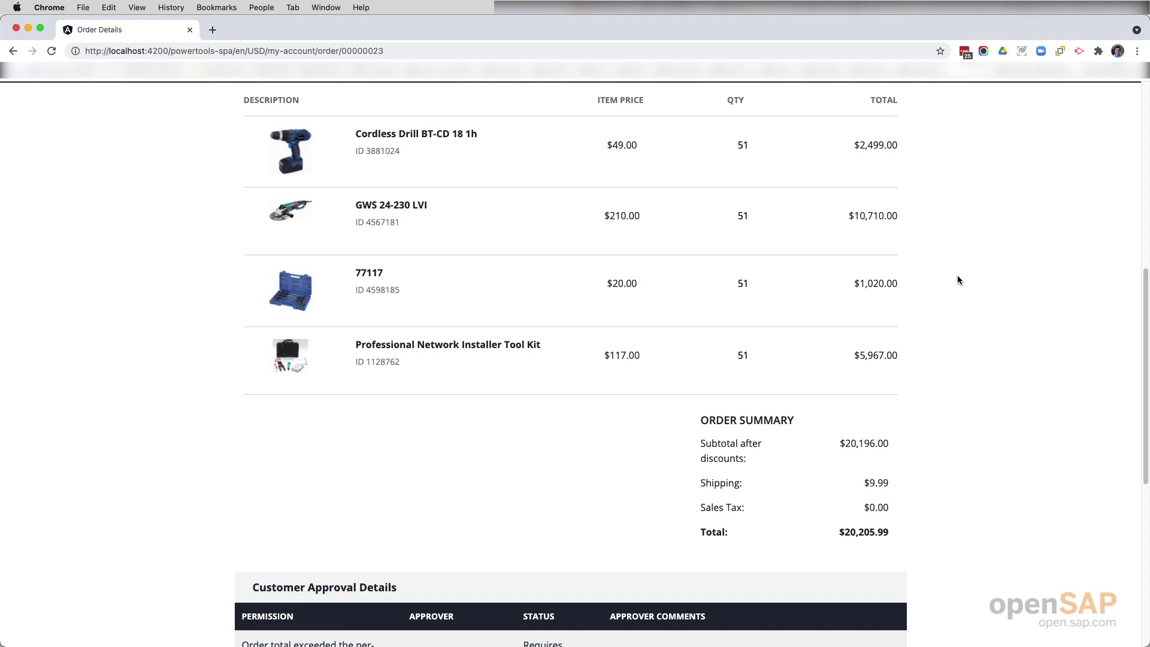
pyautogui.scroll(-4, 954, 267)
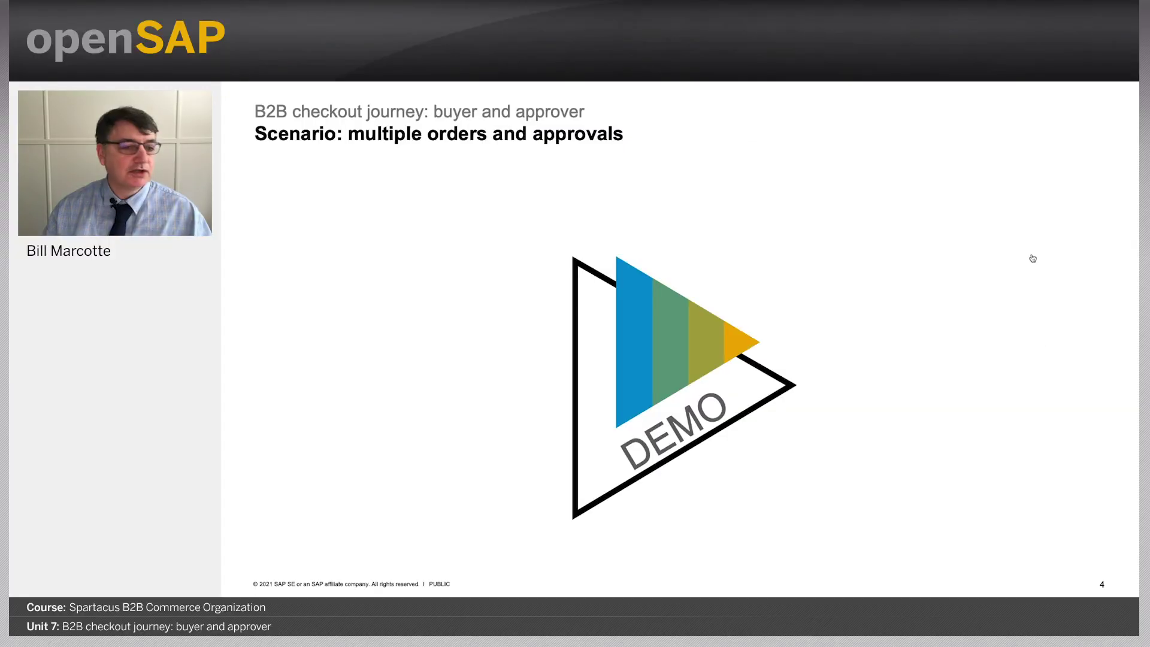
pyautogui.press('Right')
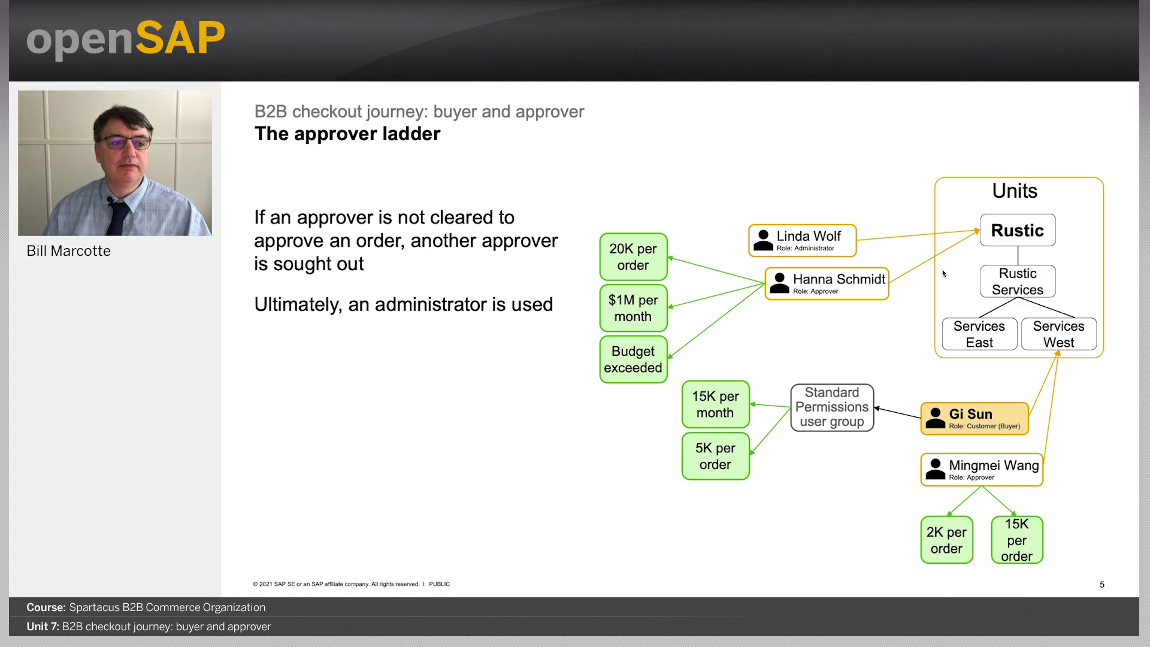
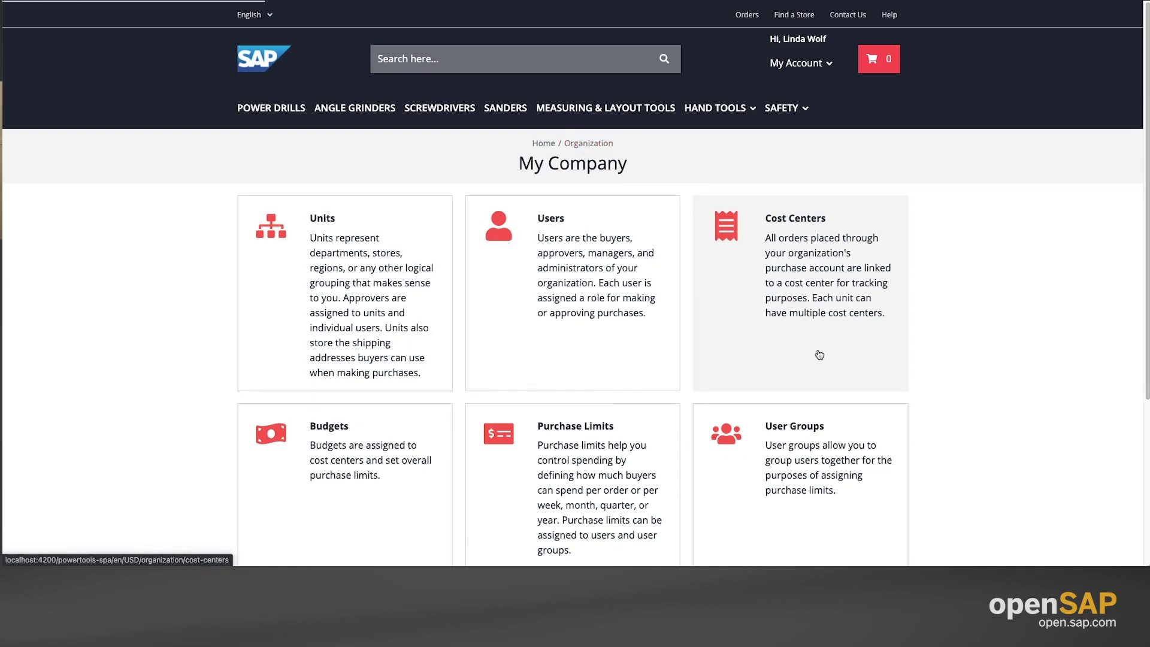
# Scroll down the My Company overview to view its Units, Users, Cost Centers and Budgets sections.
pyautogui.scroll(-2, 944, 326)
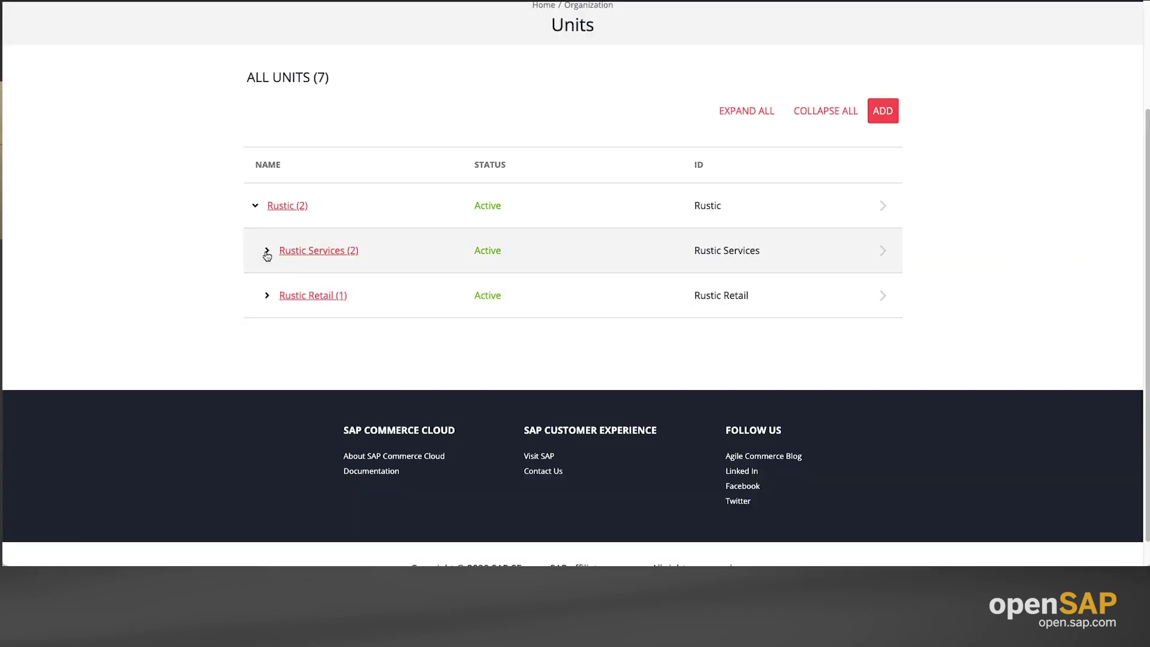
# Expand Rustic Retail and Custom Retail, then list the users assigned to Custom Retail.
pyautogui.click(267, 295)
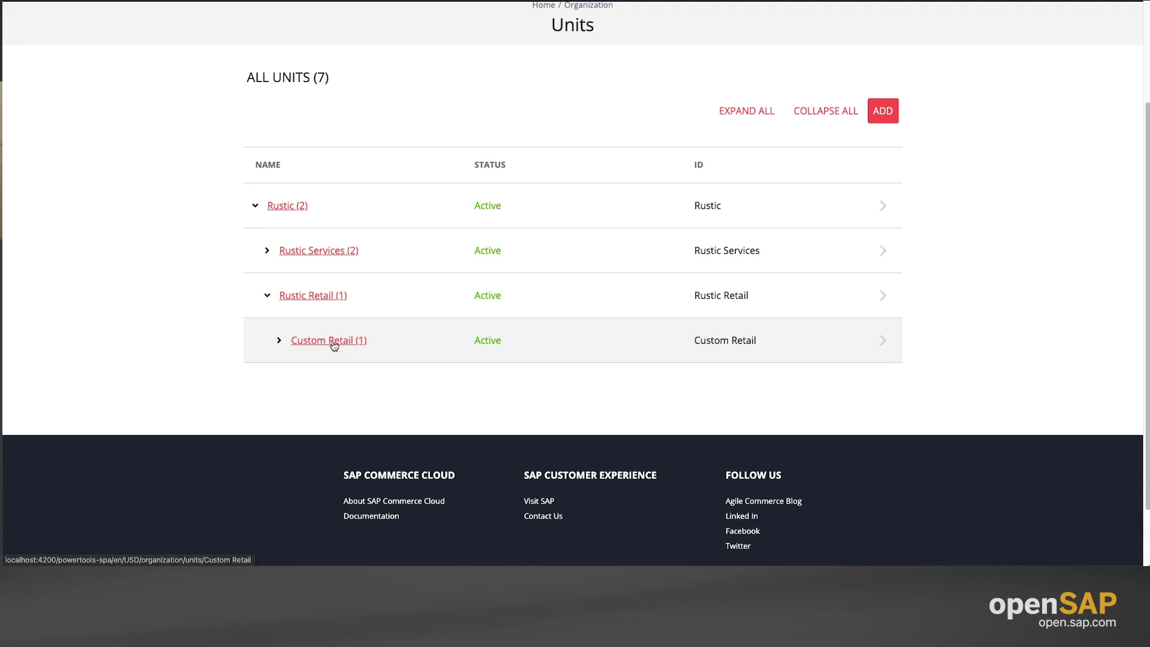
pyautogui.click(279, 340)
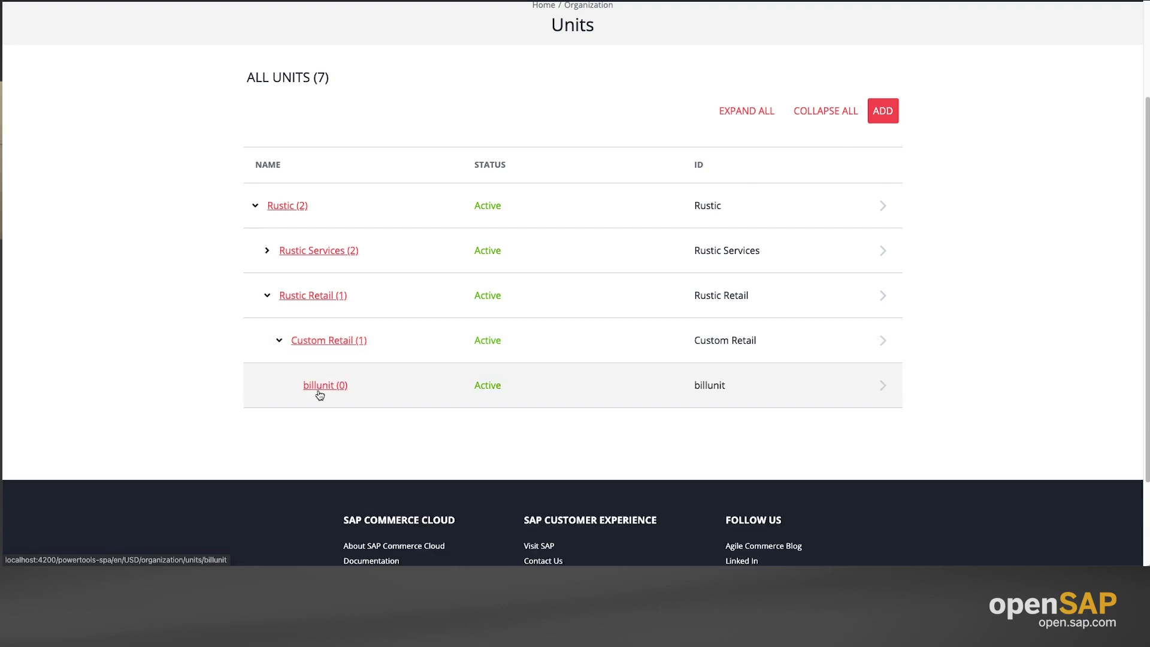
pyautogui.click(329, 340)
pyautogui.scroll(-1, 716, 376)
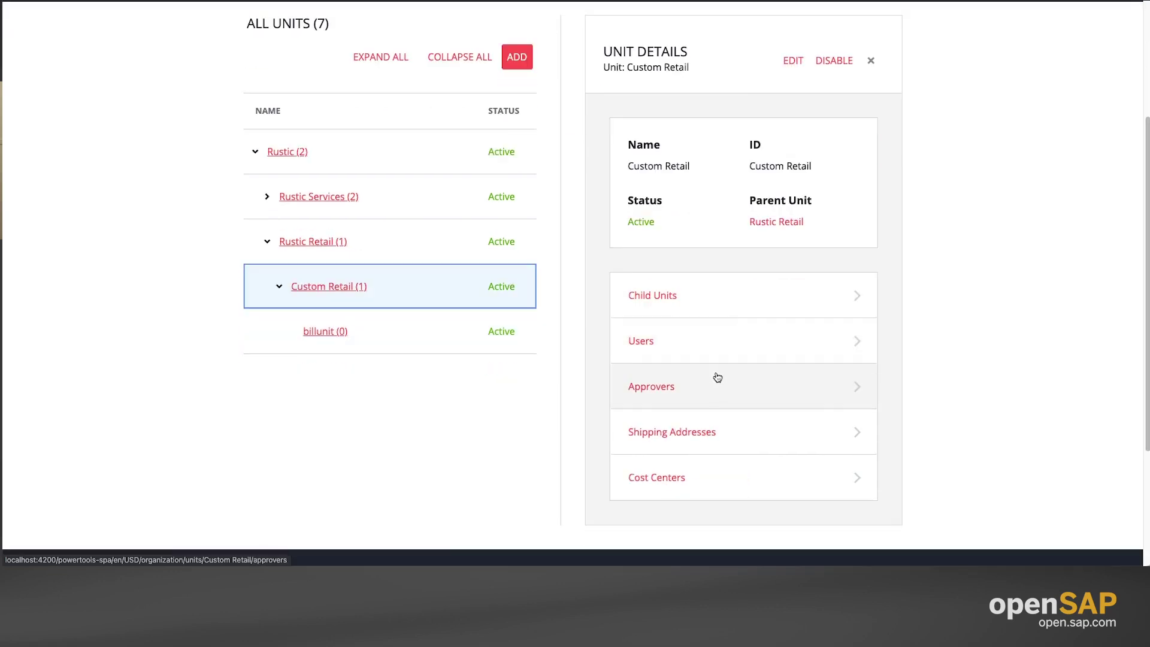
pyautogui.click(699, 348)
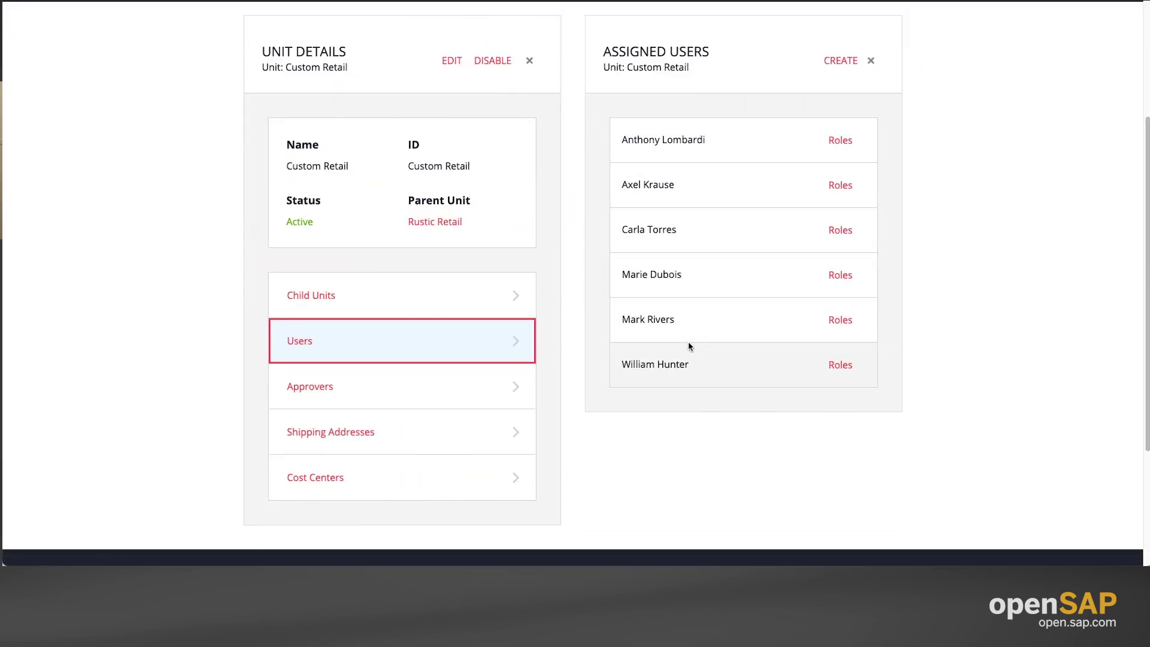
pyautogui.scroll(3, 490, 160)
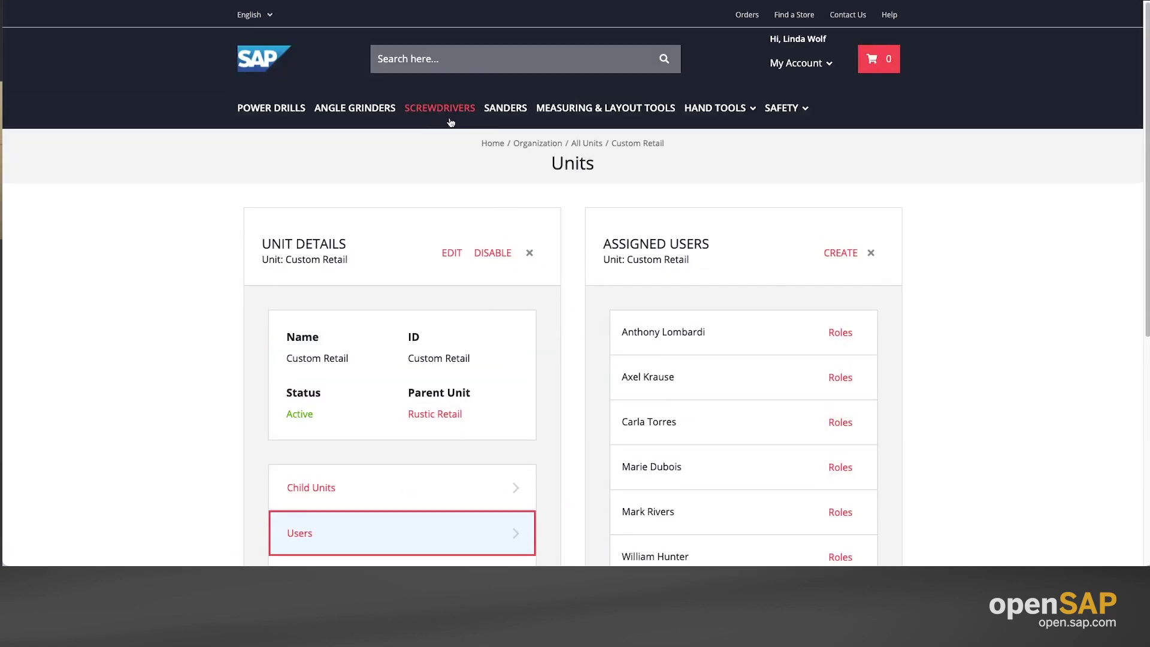
# Page through all 23 company users, confirming they are Active, then return home.
pyautogui.click(548, 145)
pyautogui.click(590, 264)
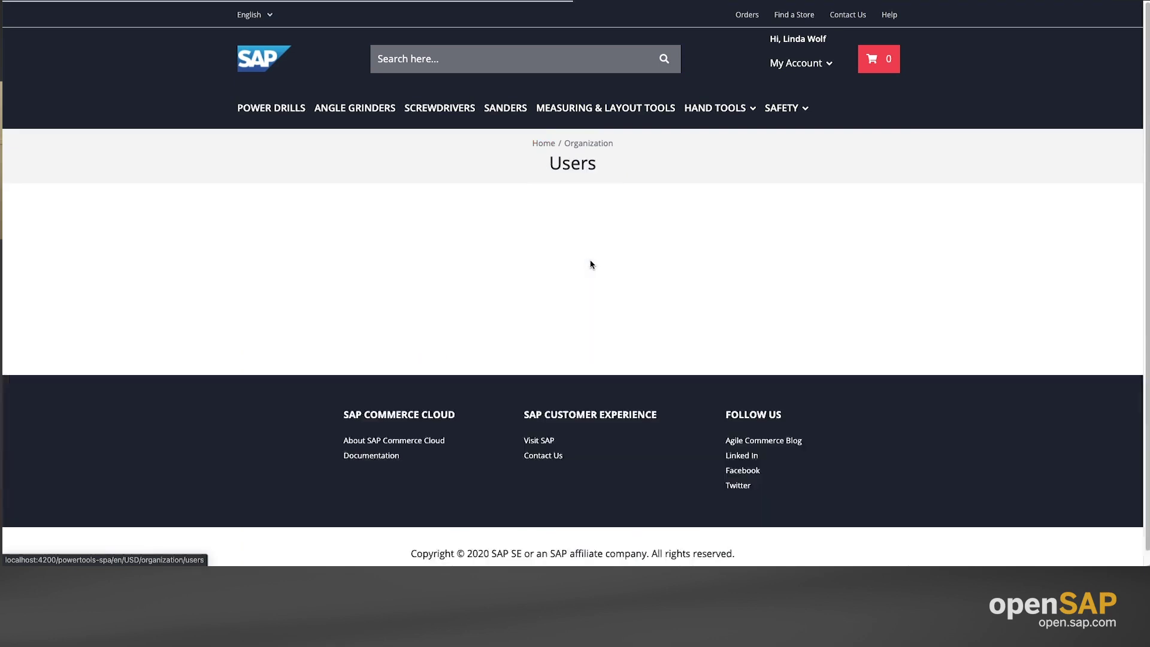
pyautogui.scroll(-3, 579, 379)
pyautogui.scroll(-1, 578, 379)
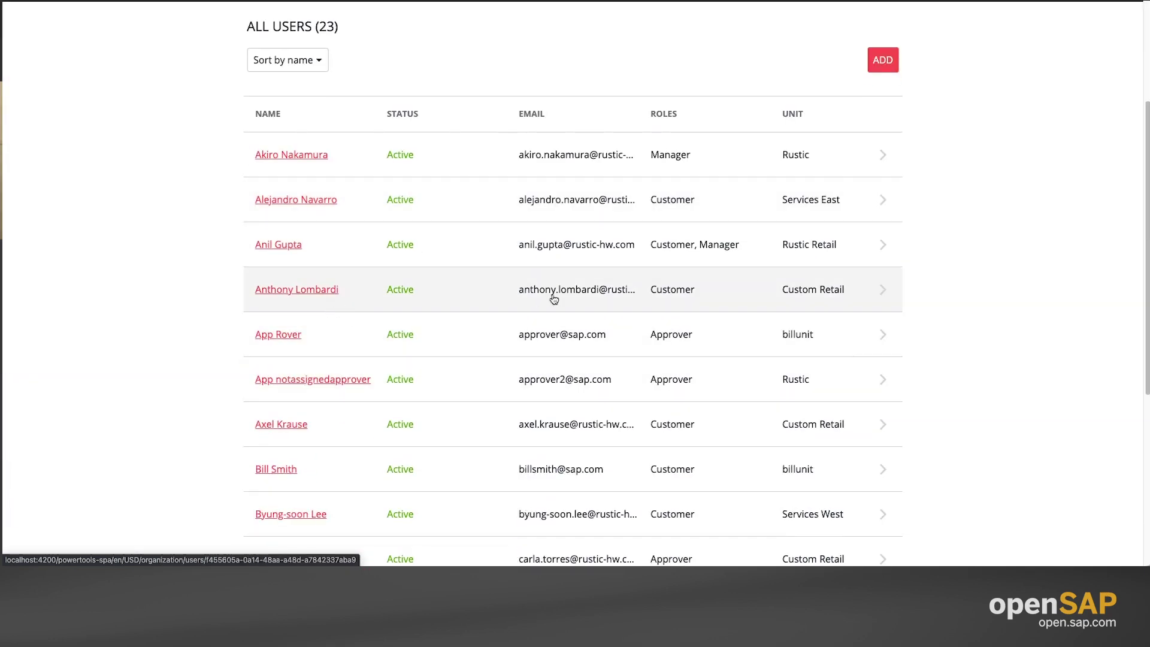
pyautogui.scroll(-4, 491, 335)
pyautogui.click(804, 405)
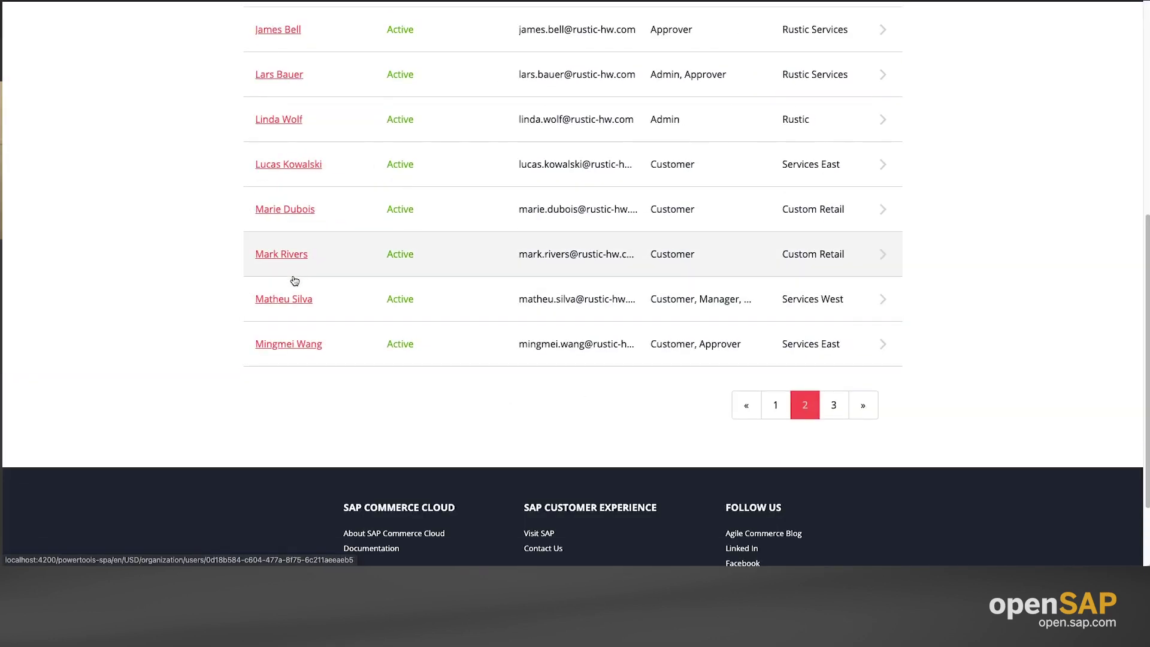
pyautogui.scroll(7, 586, 322)
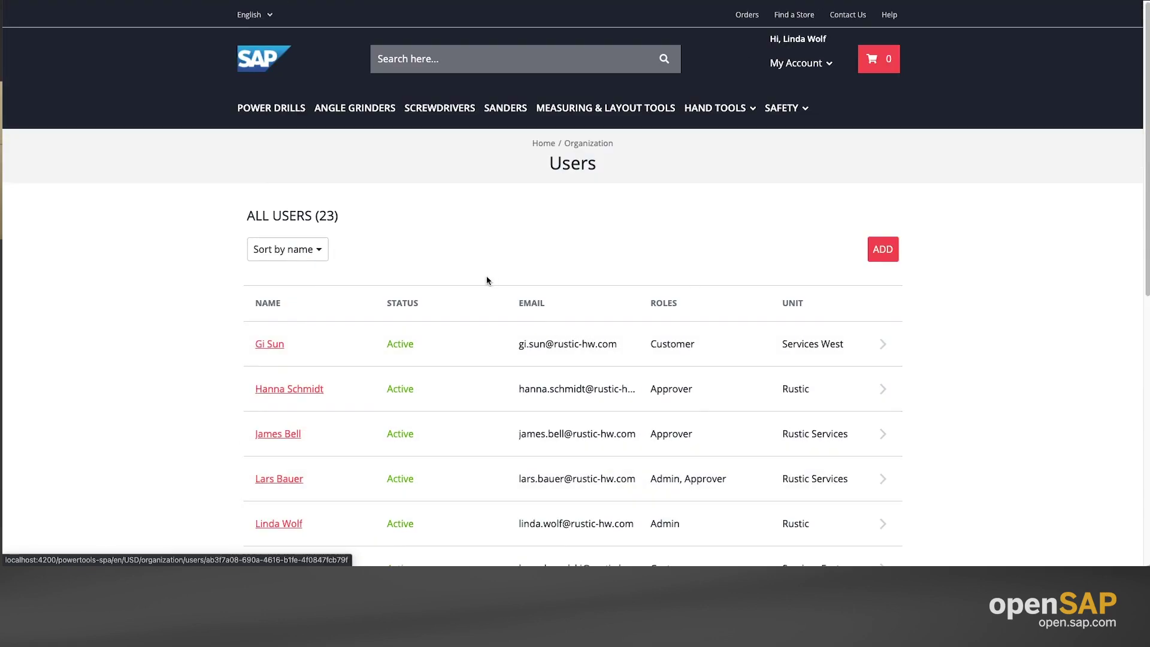
pyautogui.click(547, 143)
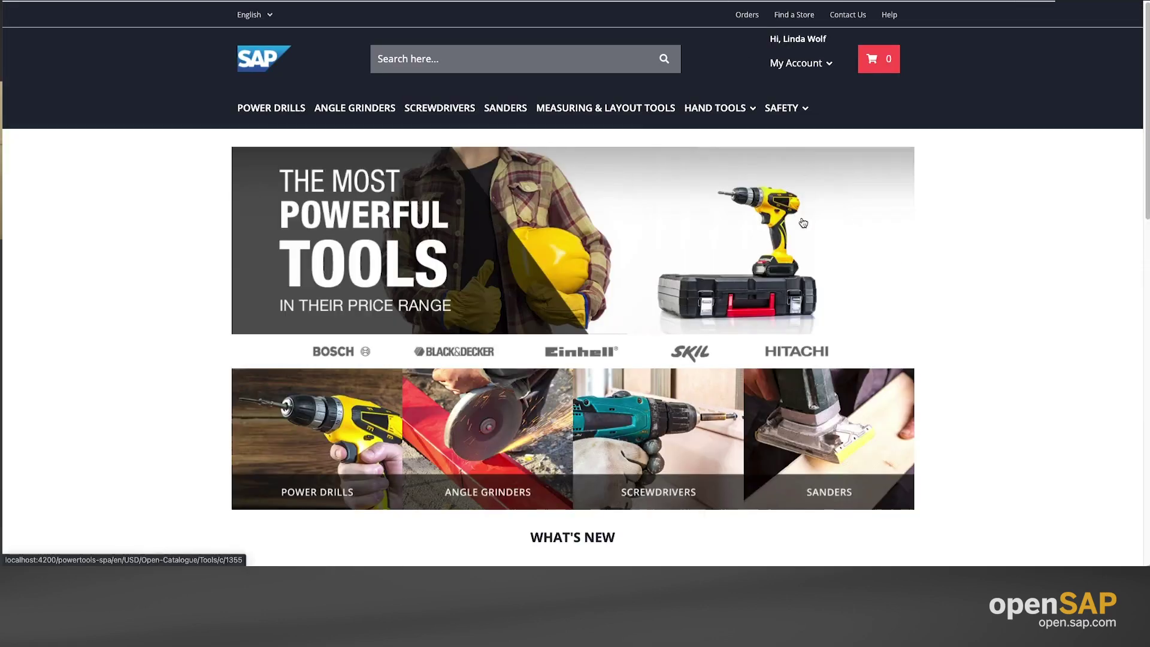
# Review the 8 USD cost centers, confirming Custom Retail's two are still Active.
pyautogui.moveTo(805, 62)
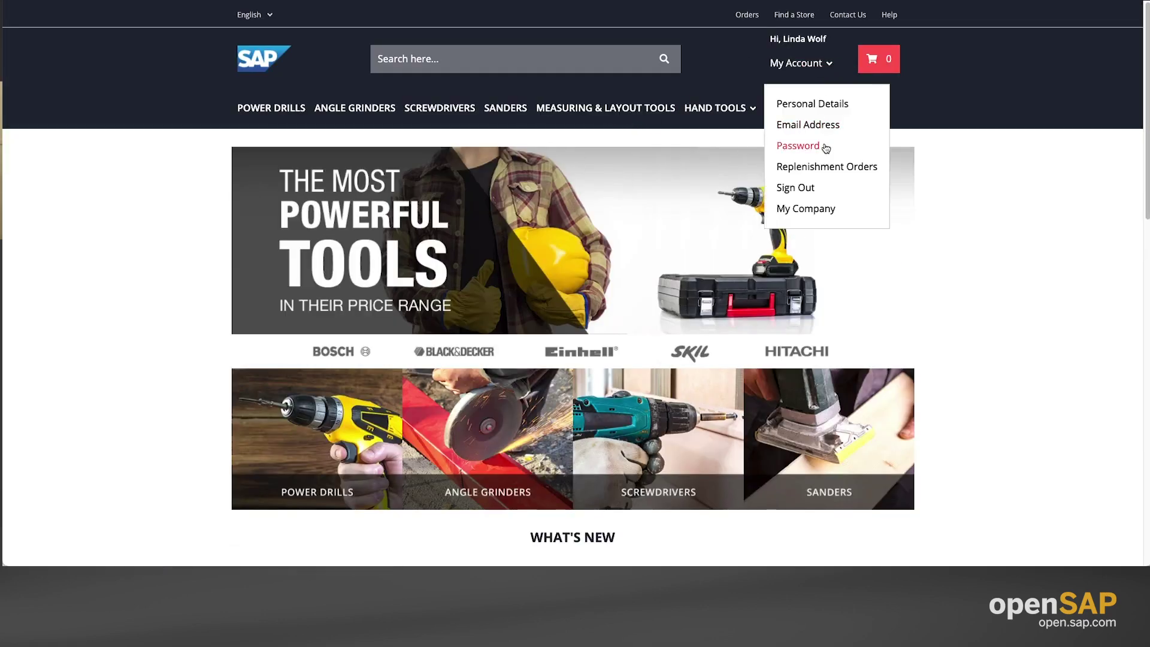
pyautogui.click(821, 203)
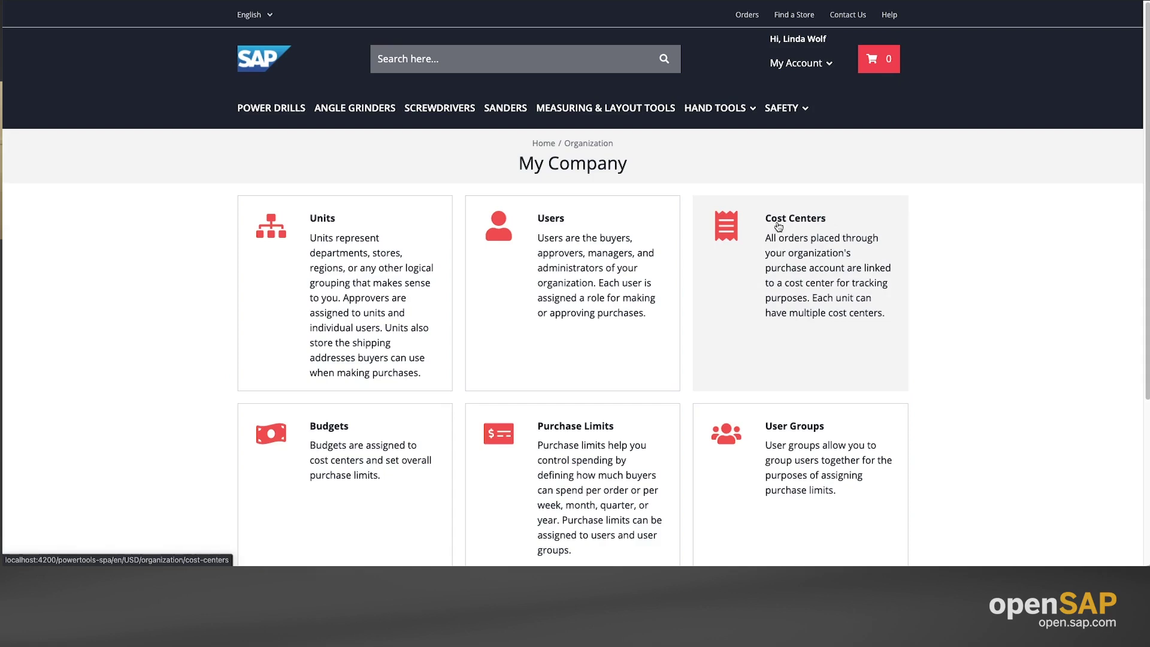
pyautogui.click(785, 254)
pyautogui.scroll(-4, 565, 368)
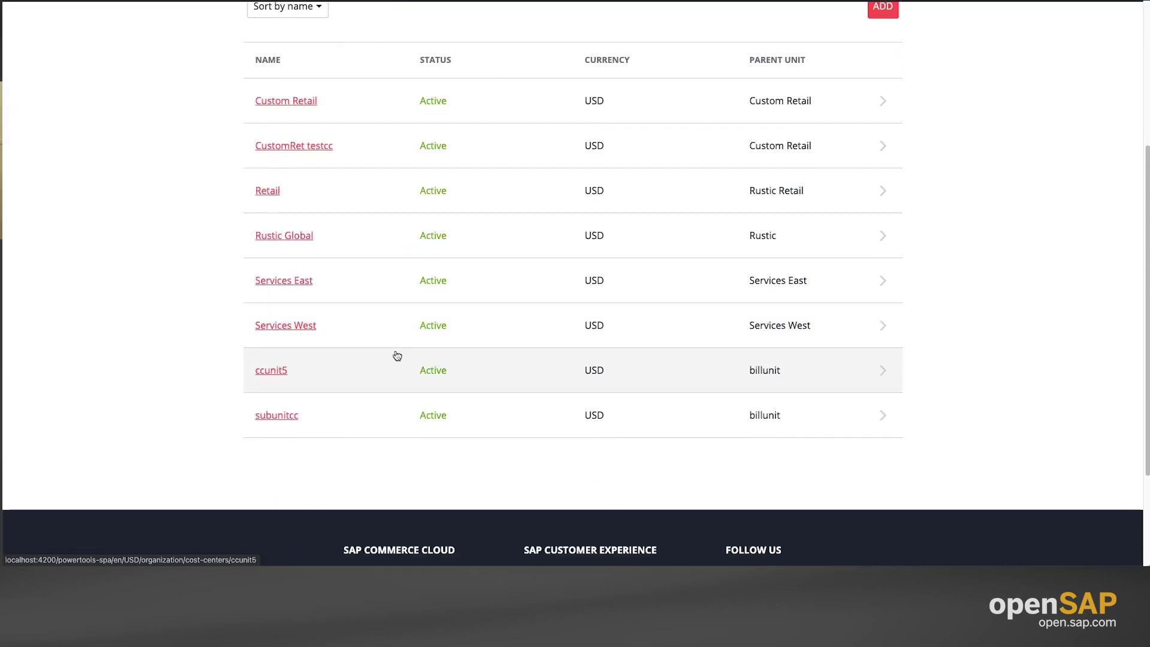
pyautogui.scroll(1, 302, 311)
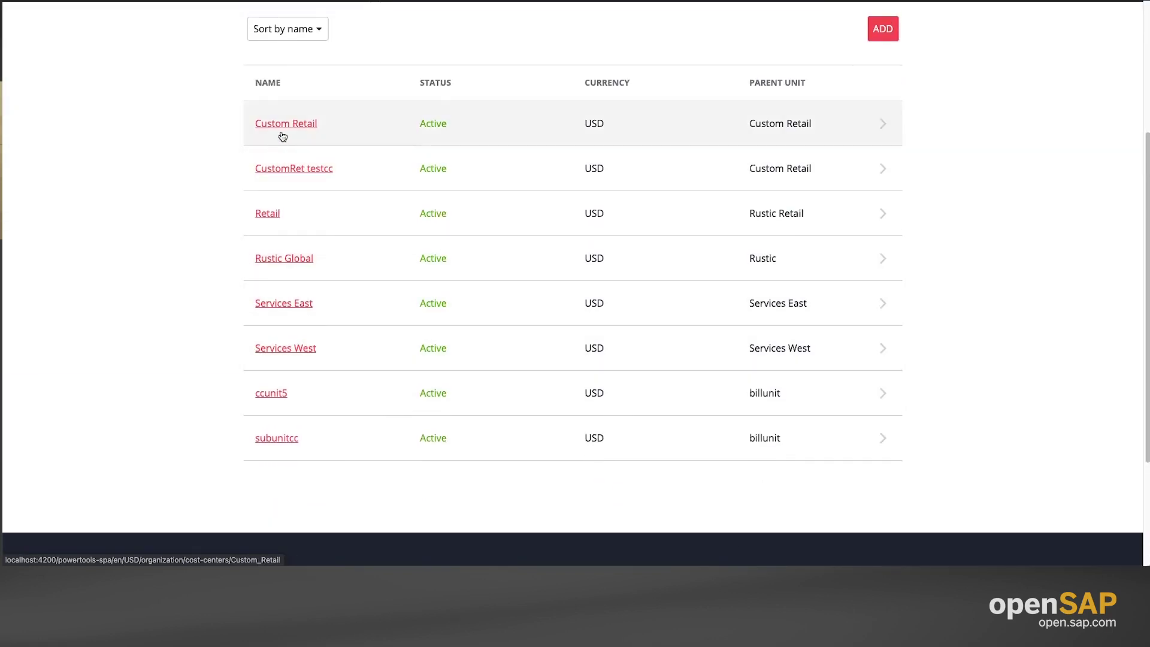
pyautogui.scroll(4, 444, 265)
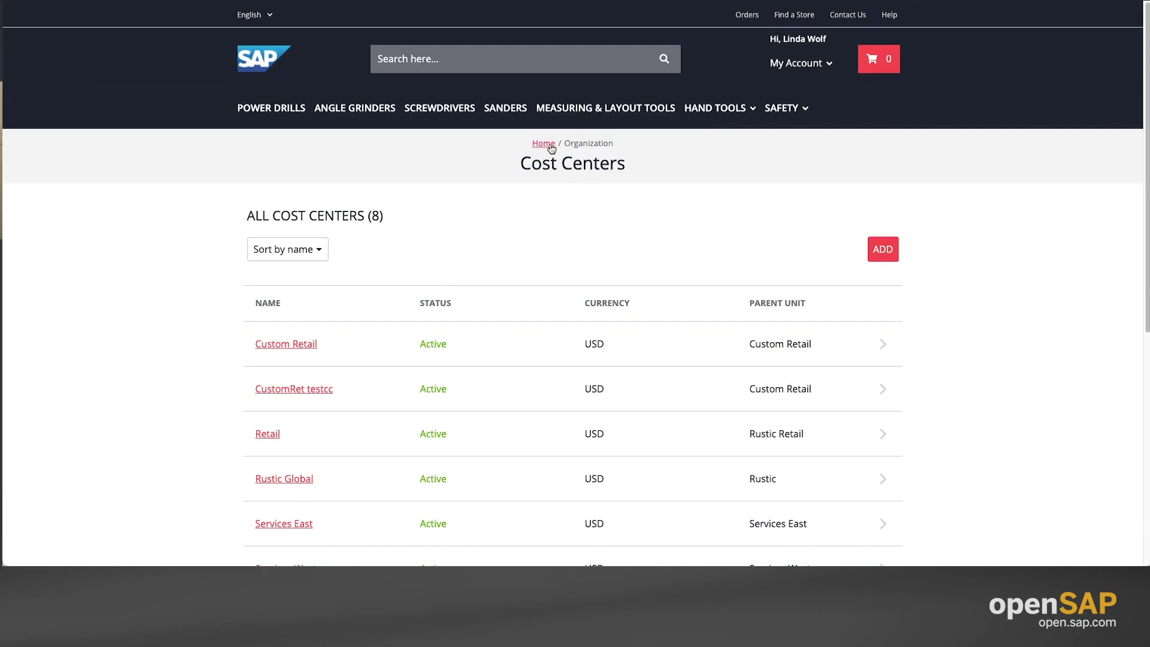
pyautogui.click(592, 146)
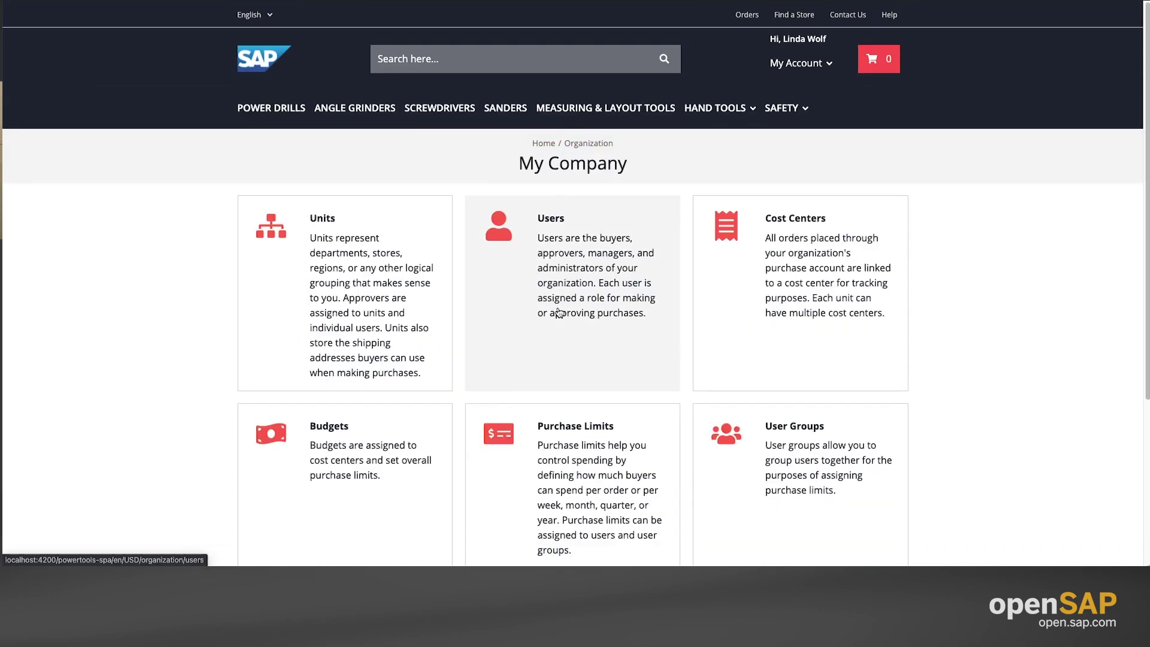
# Open the Custom Retail unit's details from the Units list.
pyautogui.click(374, 283)
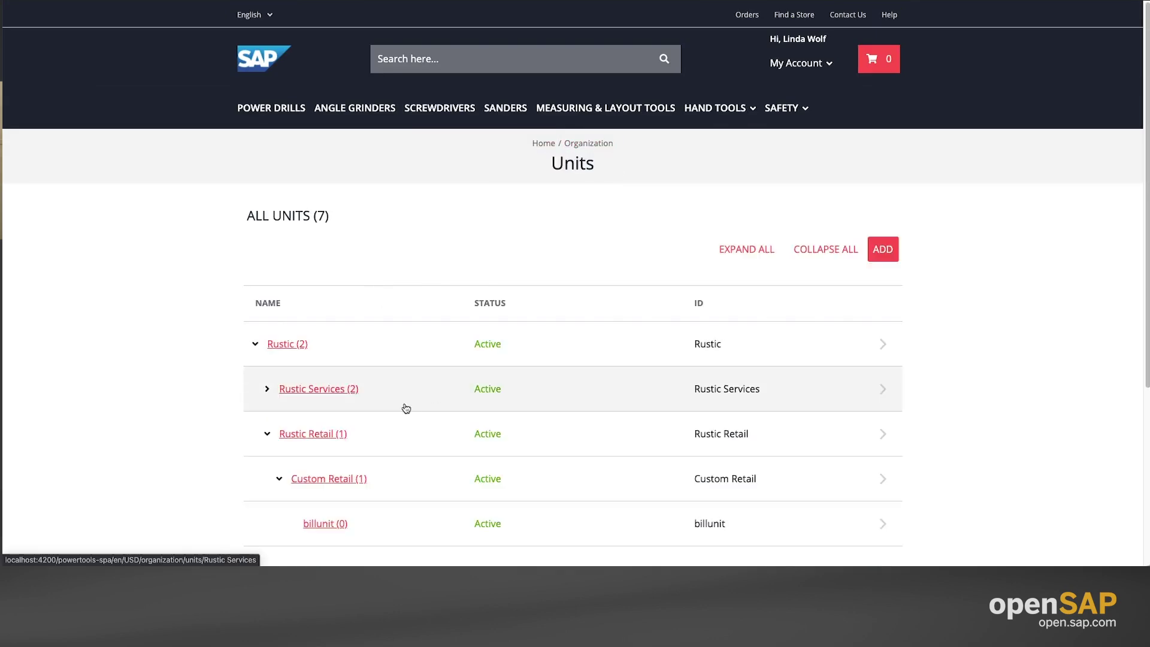
pyautogui.scroll(-4, 403, 405)
pyautogui.click(369, 273)
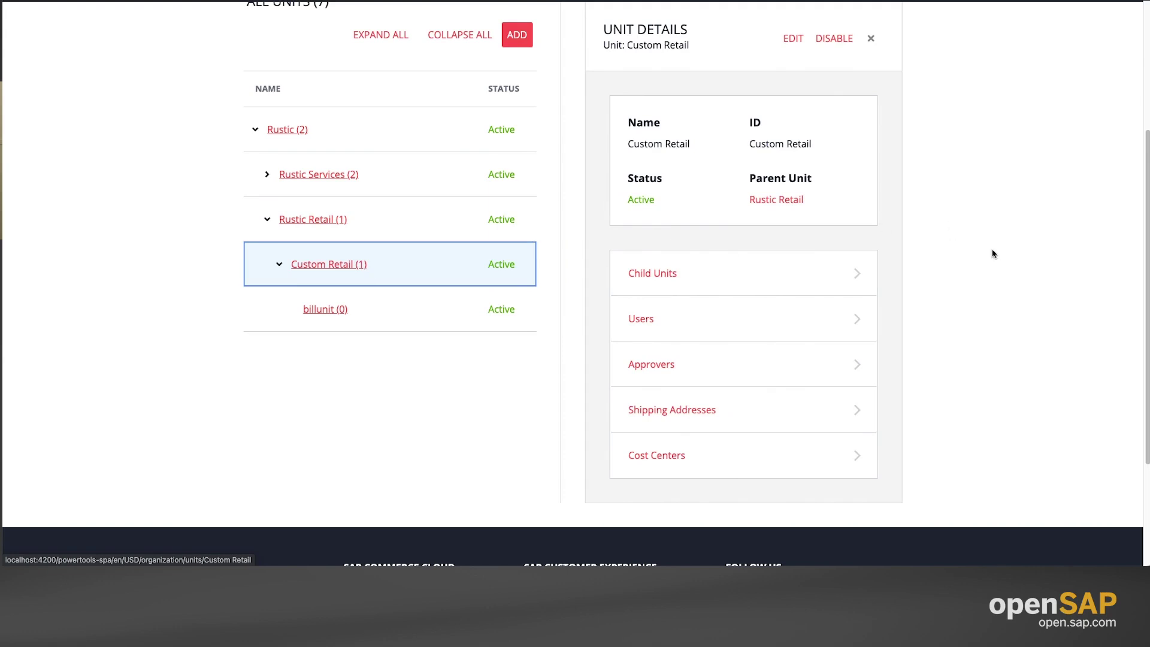
# Disable the Custom Retail unit, confirming after two cancelled prompts.
pyautogui.click(839, 41)
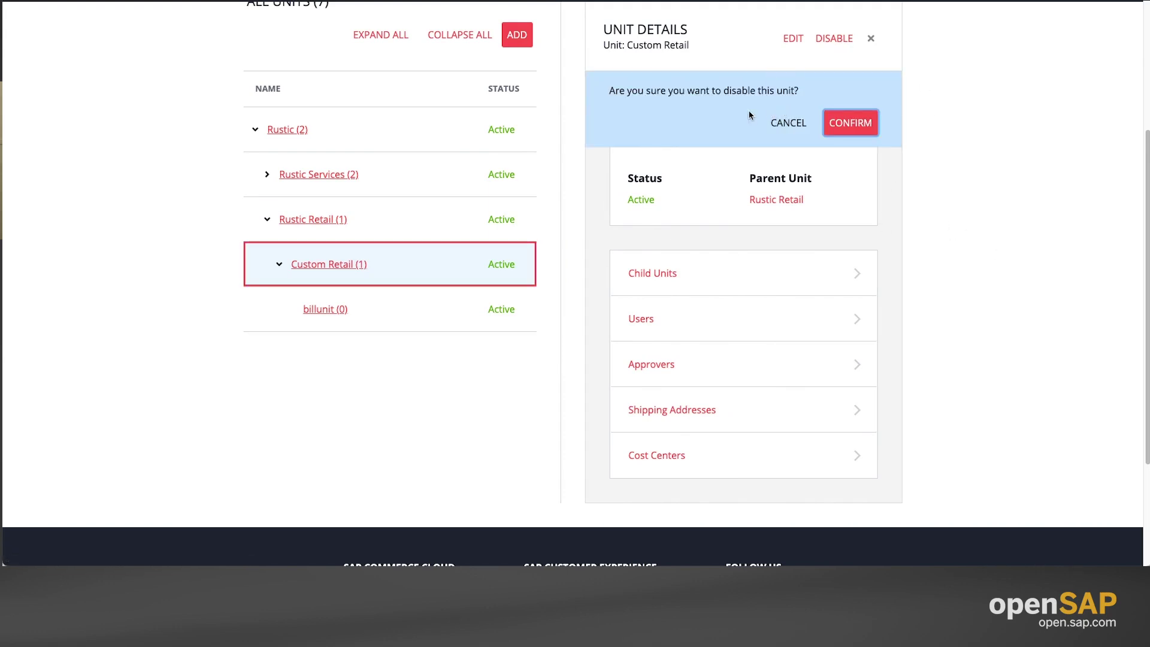
pyautogui.press('Escape')
pyautogui.click(839, 38)
pyautogui.click(842, 124)
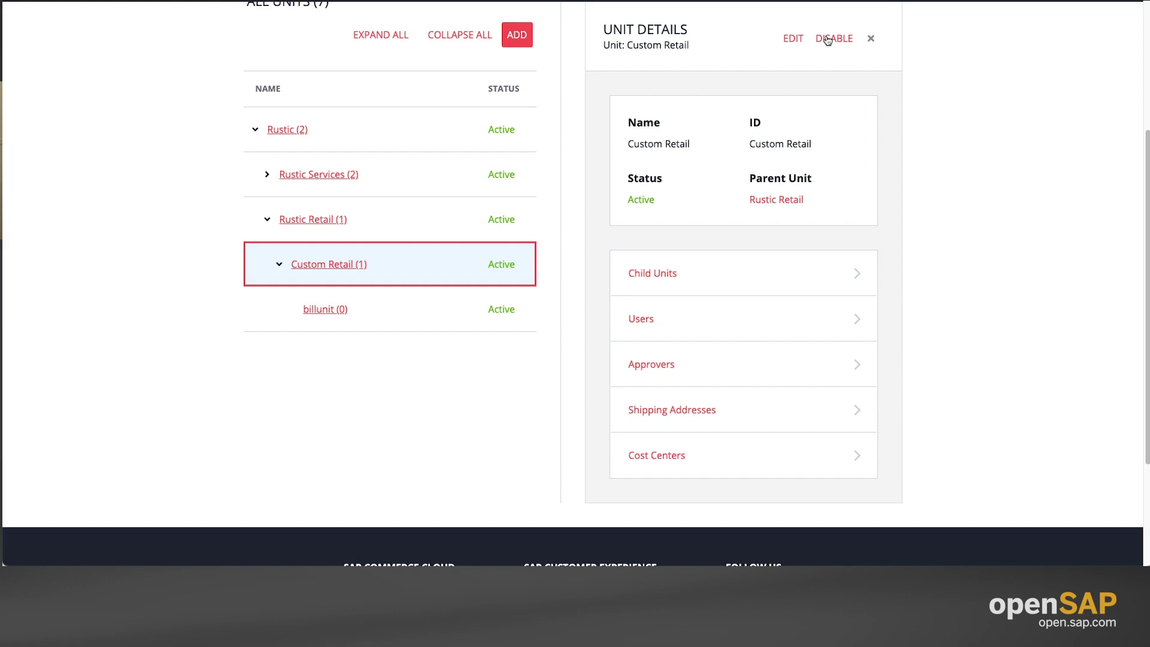
pyautogui.click(828, 40)
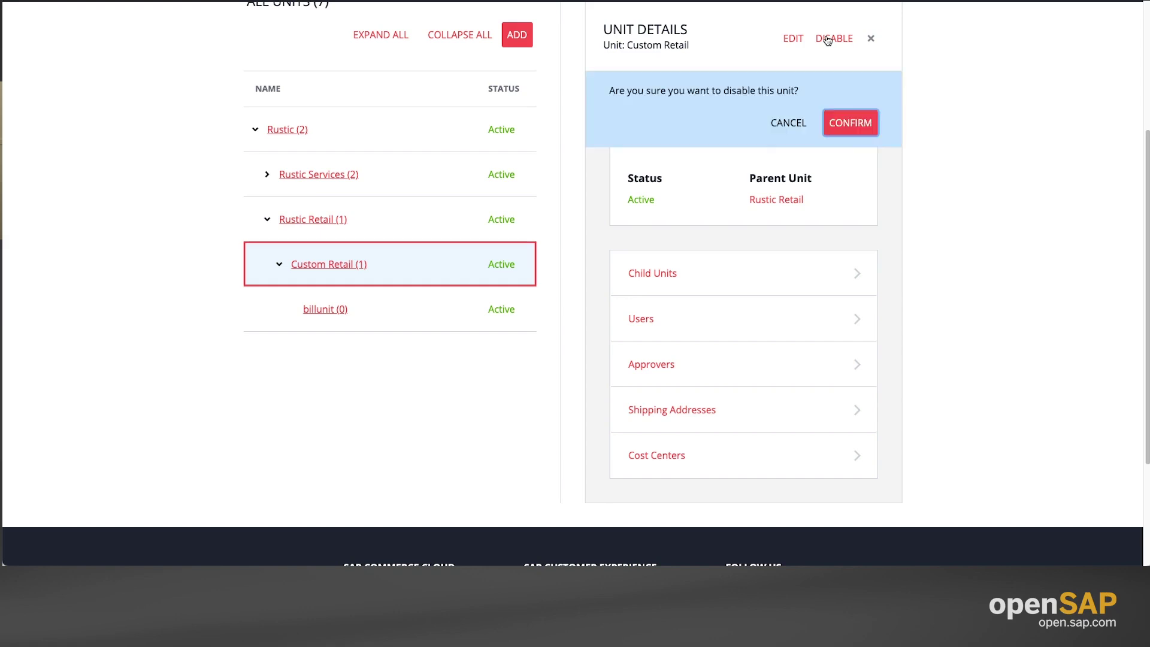
pyautogui.click(853, 125)
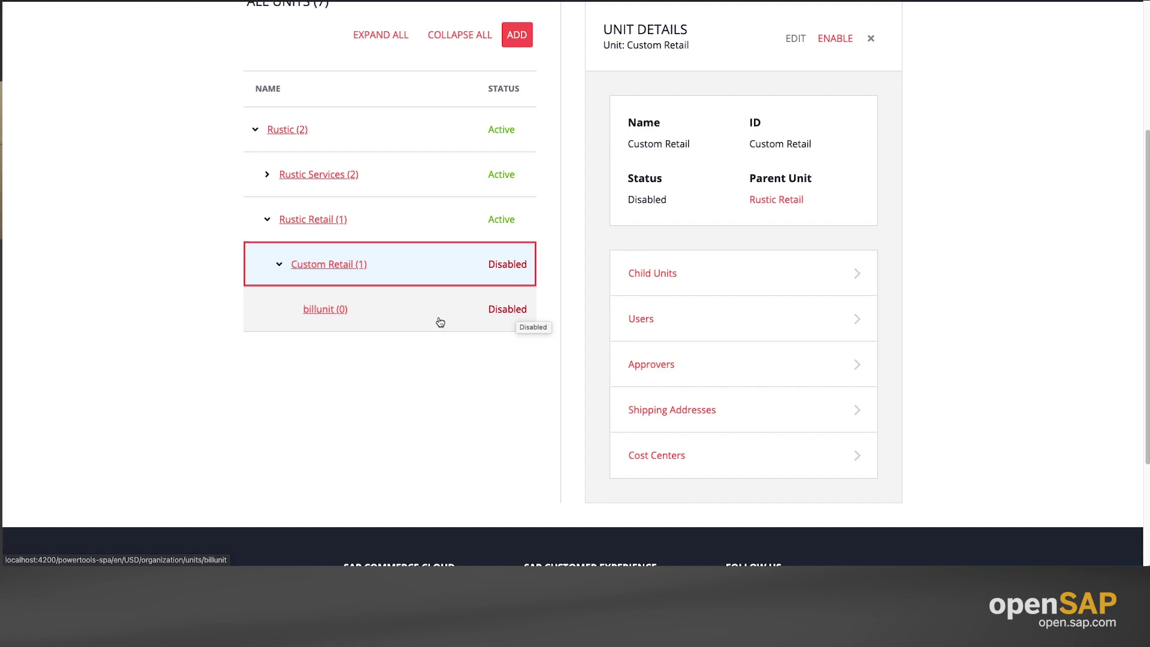
pyautogui.scroll(4, 437, 354)
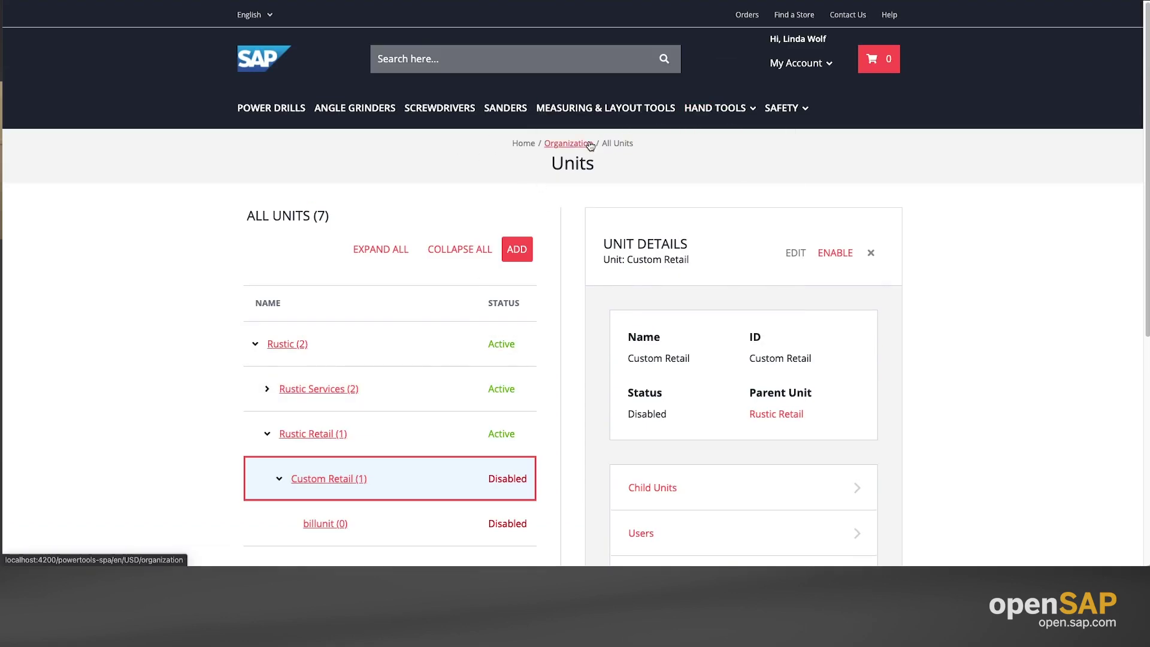
# Check the company users list for Custom Retail users now showing Disabled.
pyautogui.click(569, 144)
pyautogui.click(570, 257)
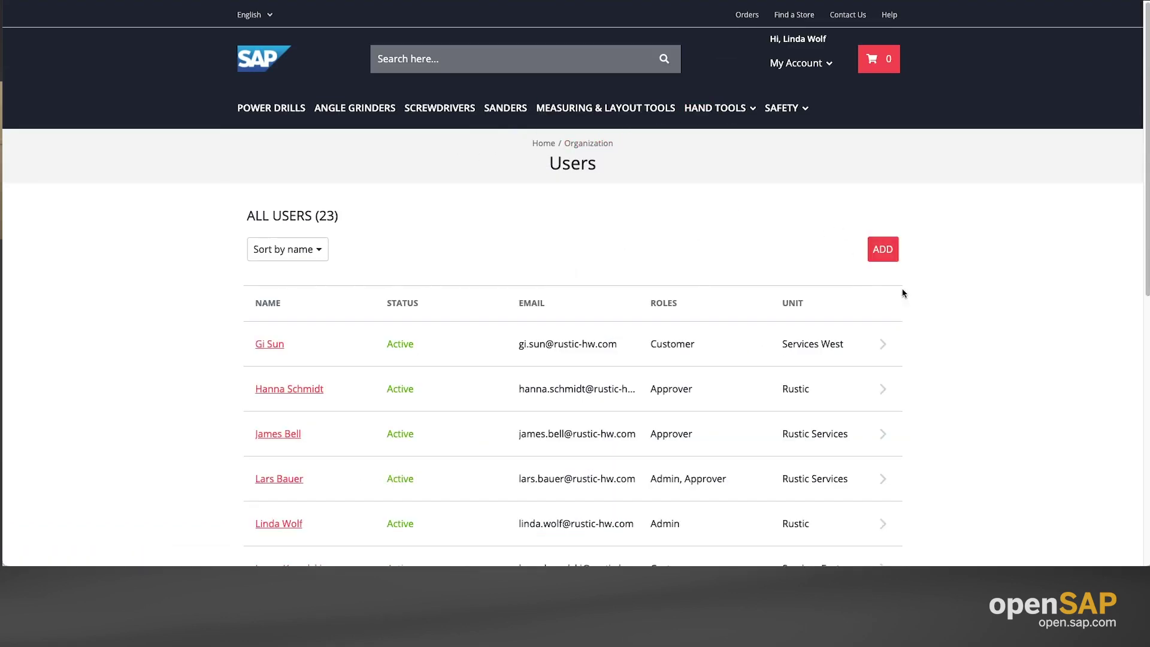
pyautogui.scroll(-7, 904, 297)
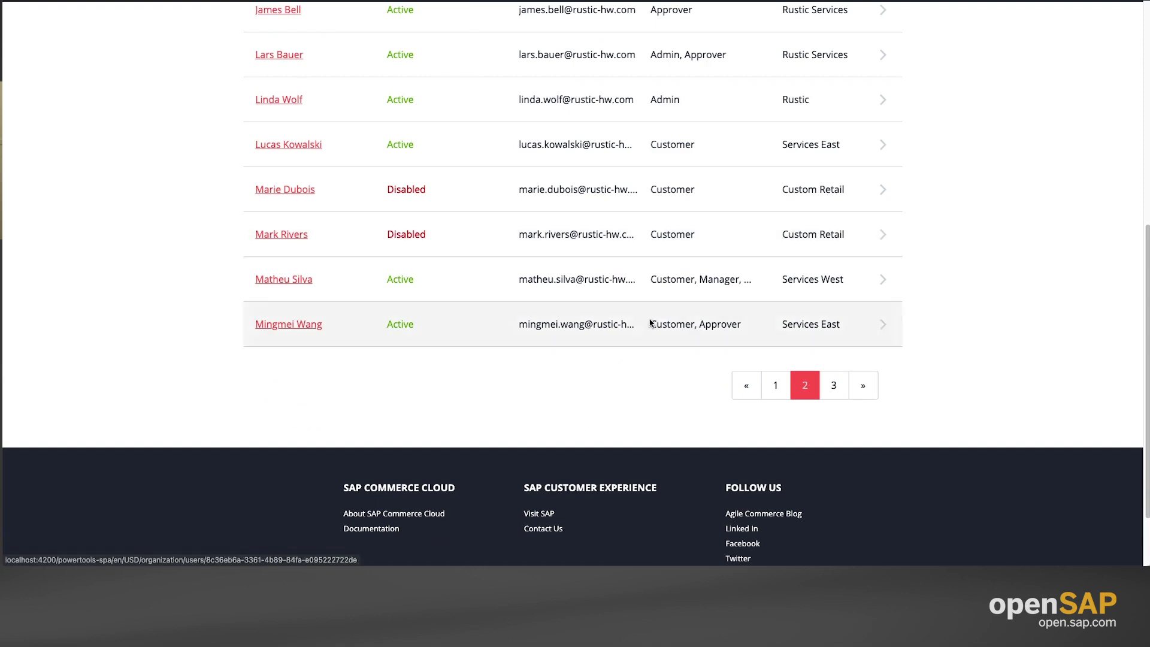
pyautogui.click(776, 386)
pyautogui.scroll(6, 596, 336)
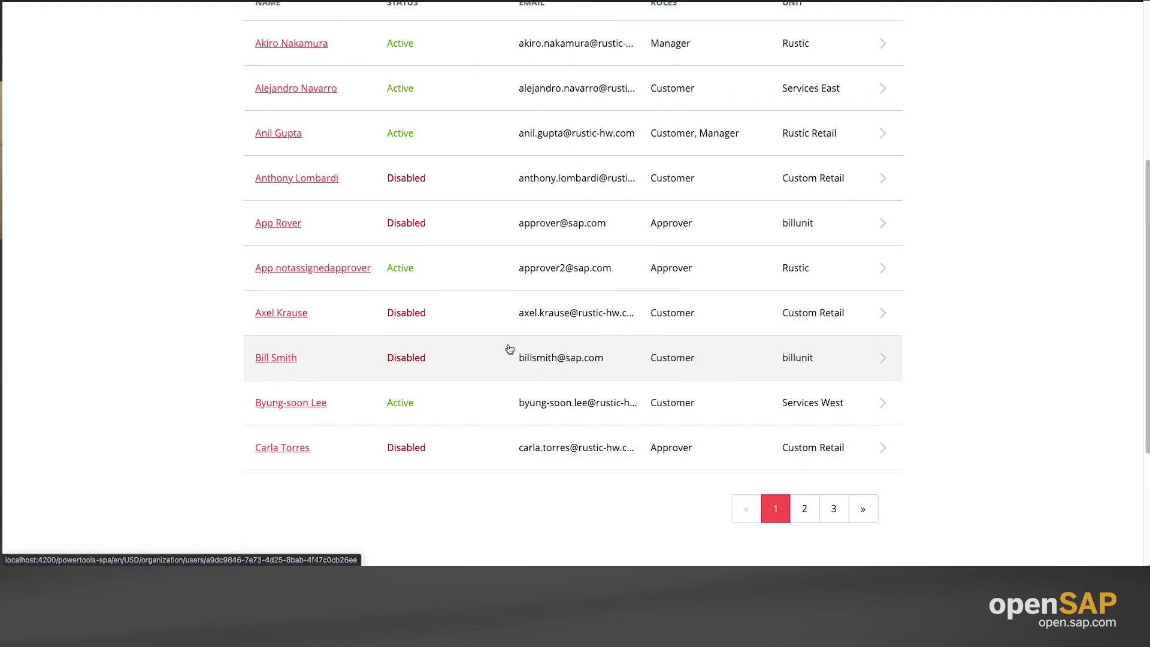
pyautogui.scroll(2, 611, 247)
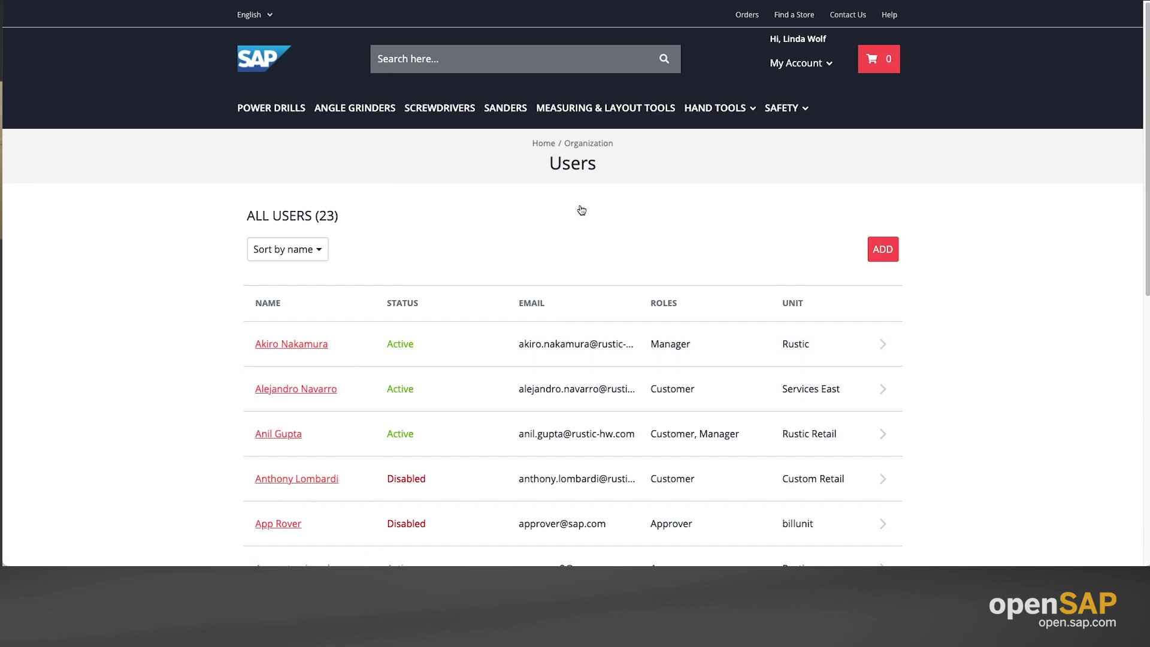
# Check the cost centers list for Custom Retail cost centers now showing Disabled.
pyautogui.click(569, 146)
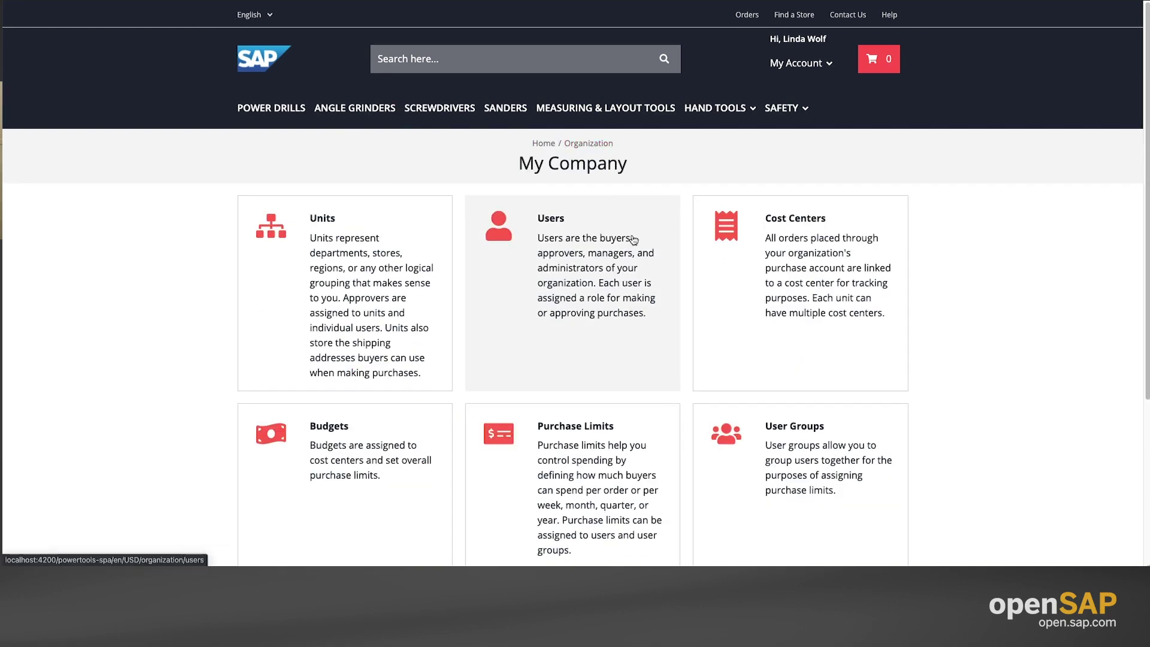
pyautogui.click(796, 311)
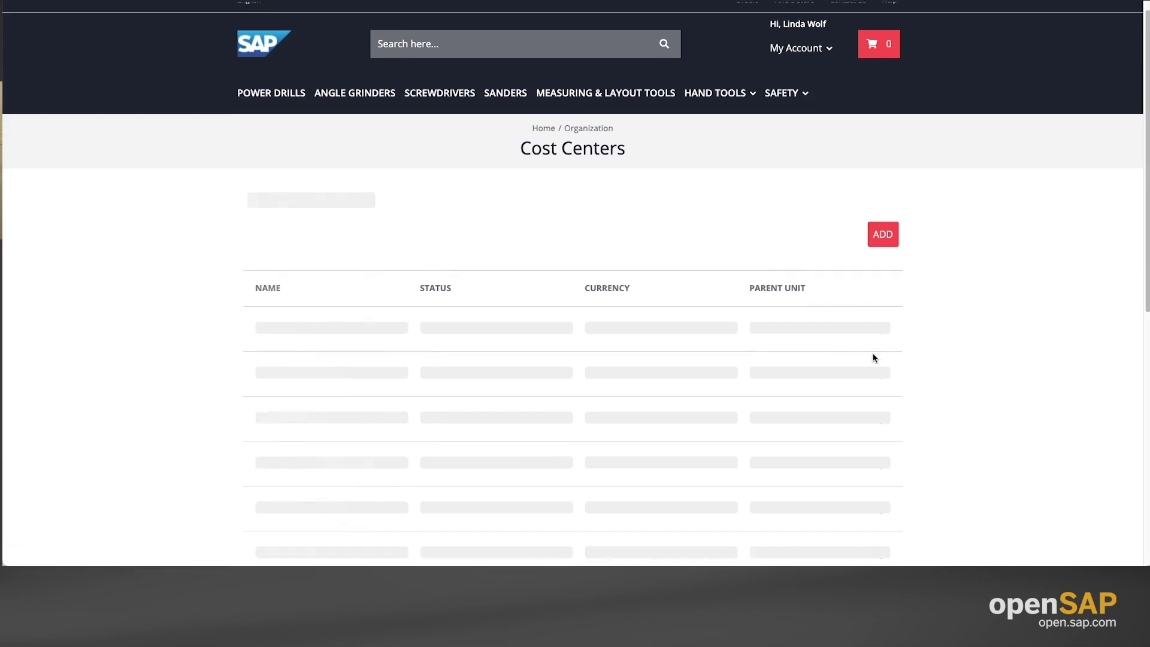
pyautogui.scroll(-3, 926, 352)
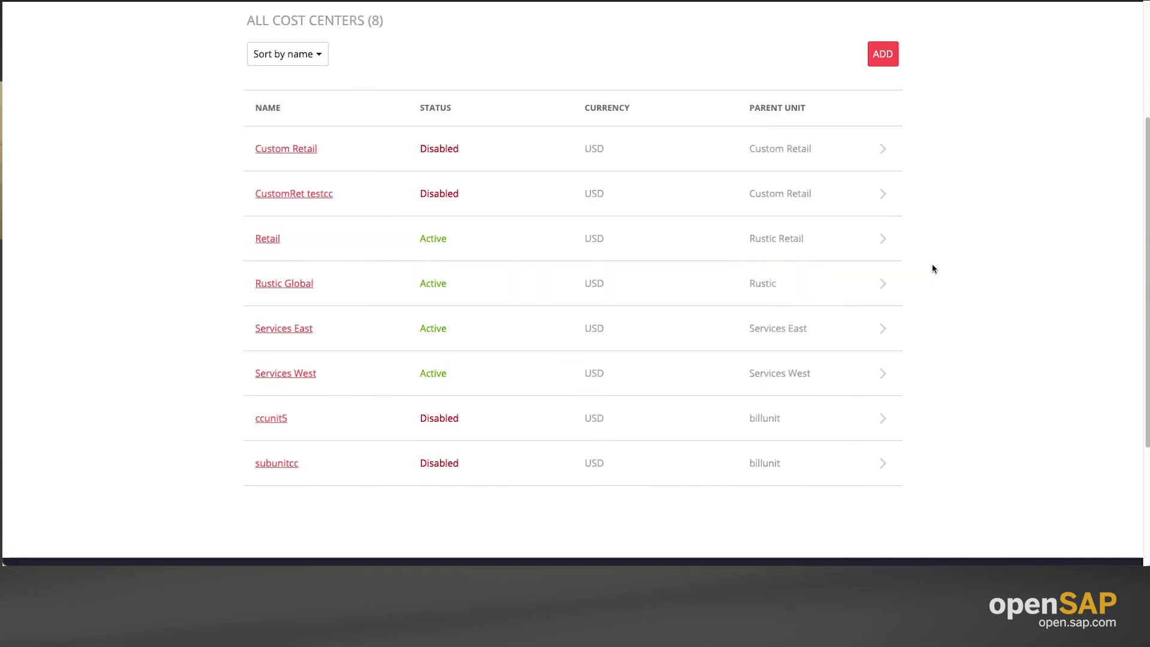
pyautogui.scroll(-1, 958, 299)
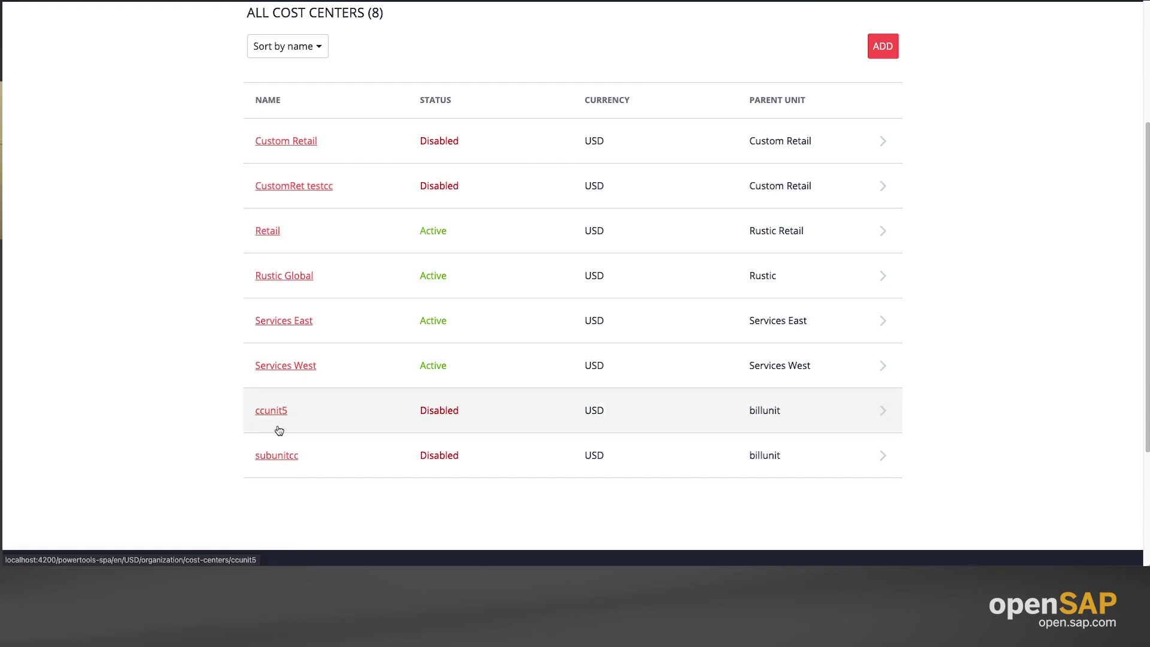
pyautogui.scroll(3, 419, 440)
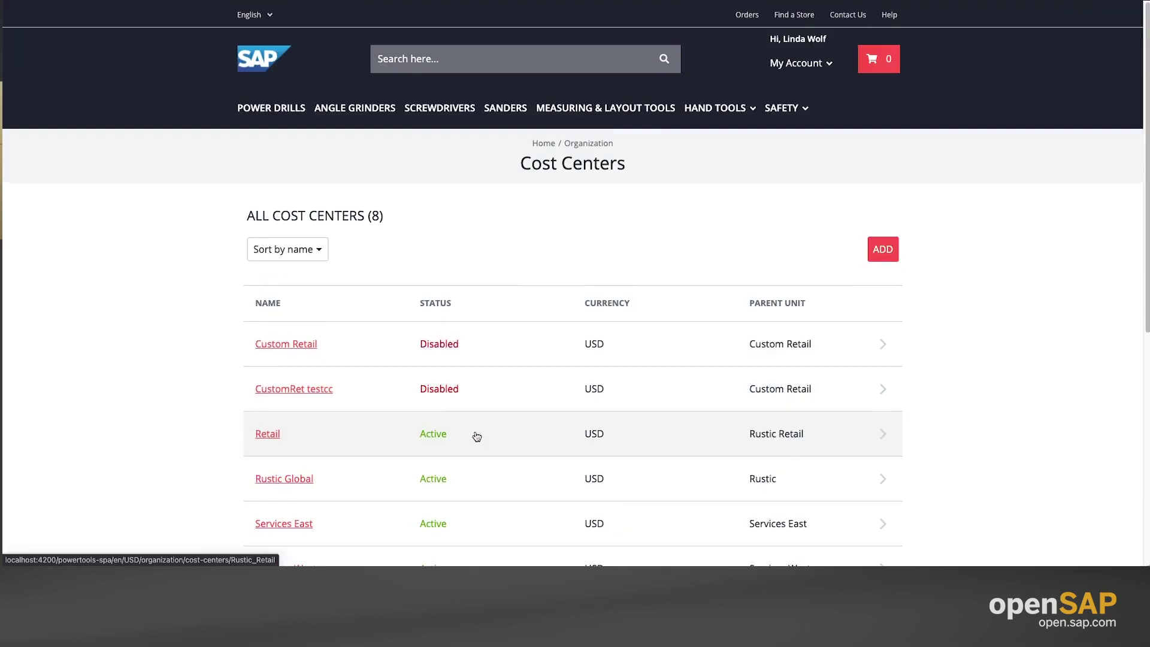
# Open the budgets list, where Monthly 4K USD and budgetunit5month show Disabled.
pyautogui.click(582, 144)
pyautogui.scroll(-1, 764, 407)
pyautogui.scroll(-3, 764, 408)
pyautogui.click(365, 321)
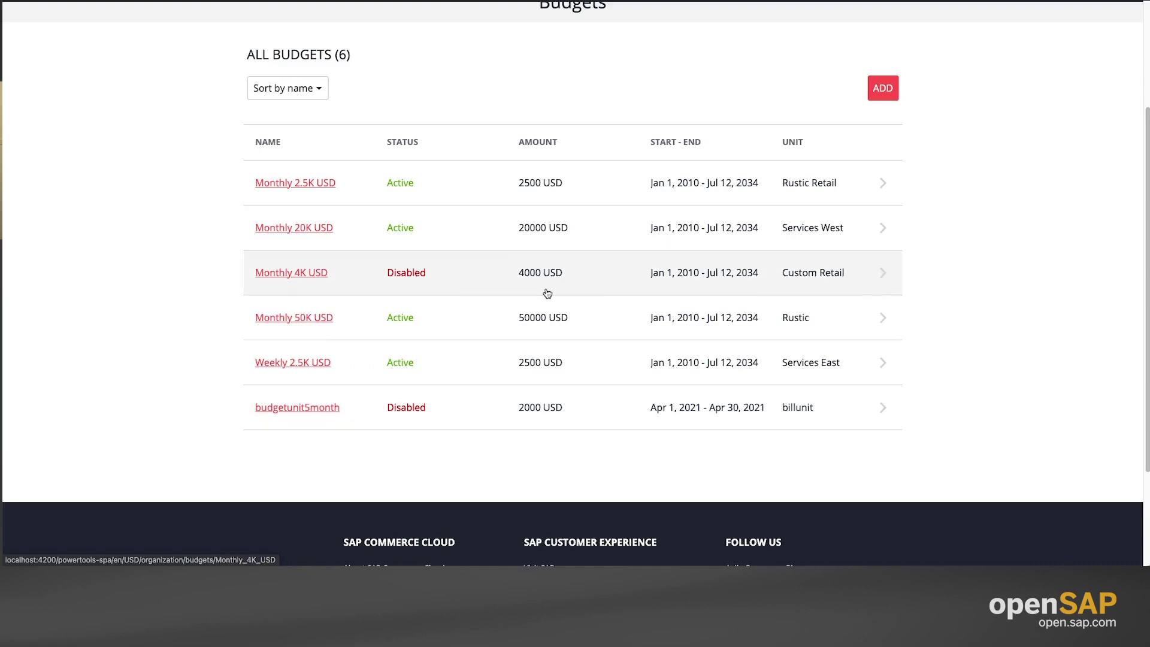
pyautogui.scroll(3, 542, 299)
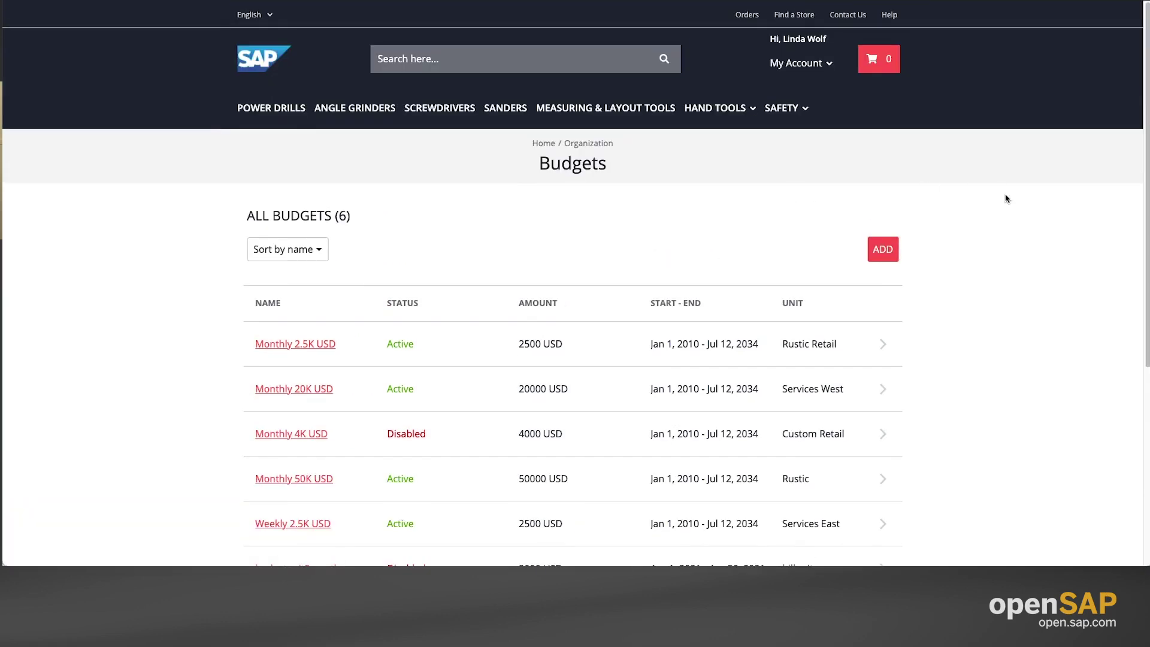
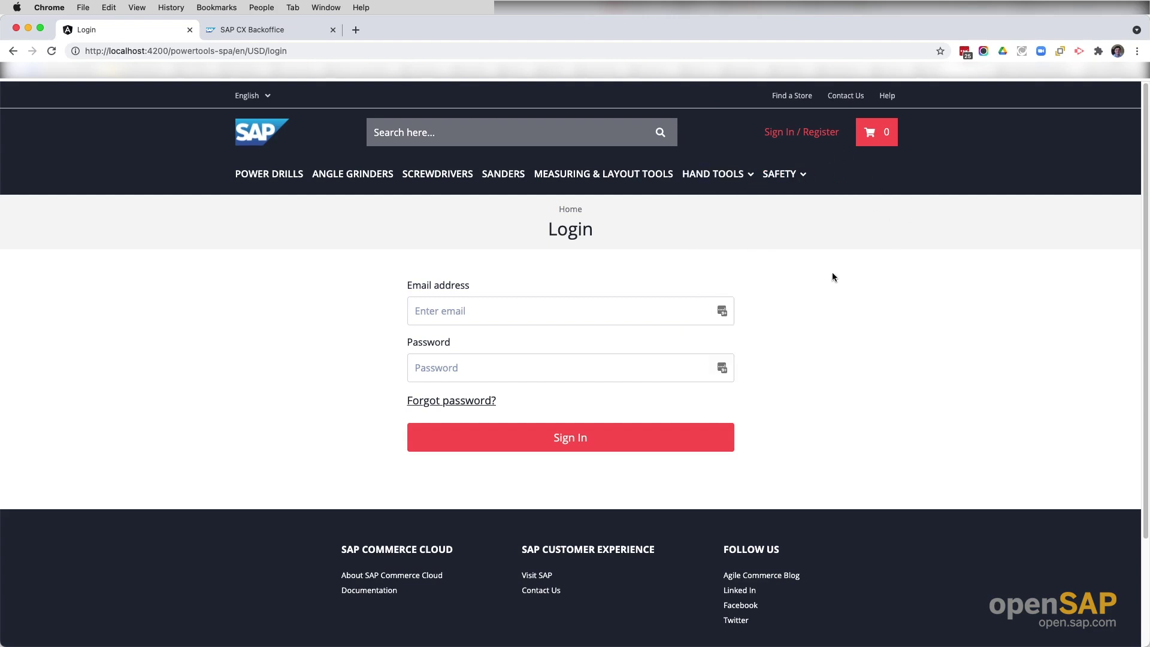
# Create B2B unit with ID and name 'newco', described as 'New Company for Demonstration'.
pyautogui.click(268, 27)
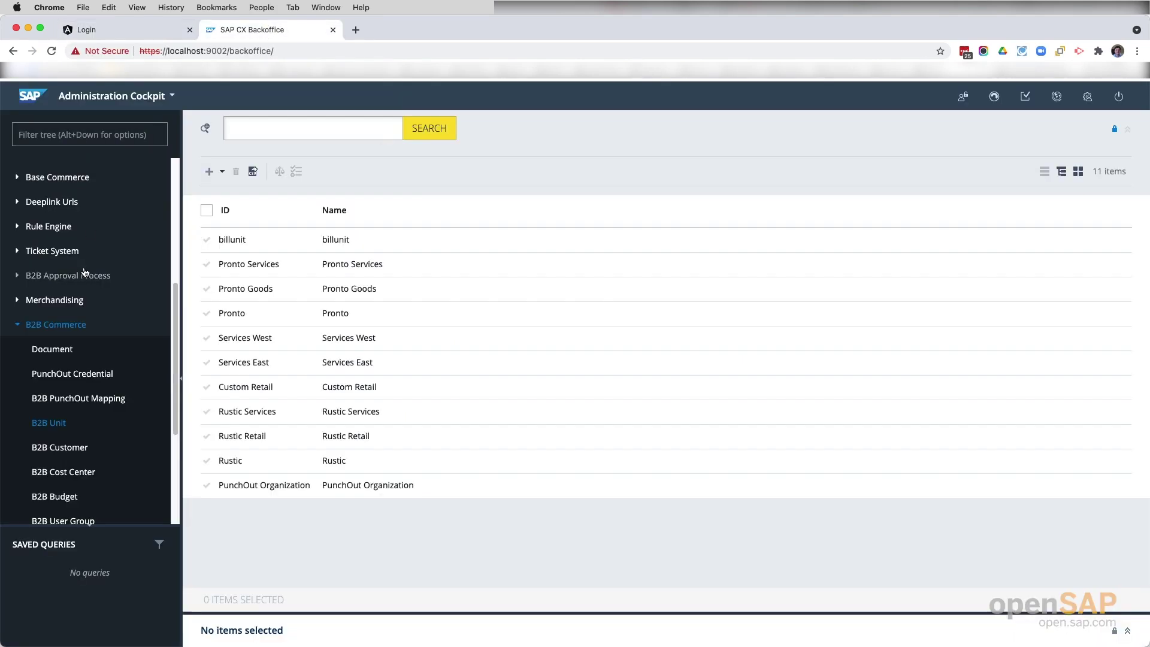
pyautogui.scroll(5, 86, 273)
pyautogui.scroll(-5, 86, 273)
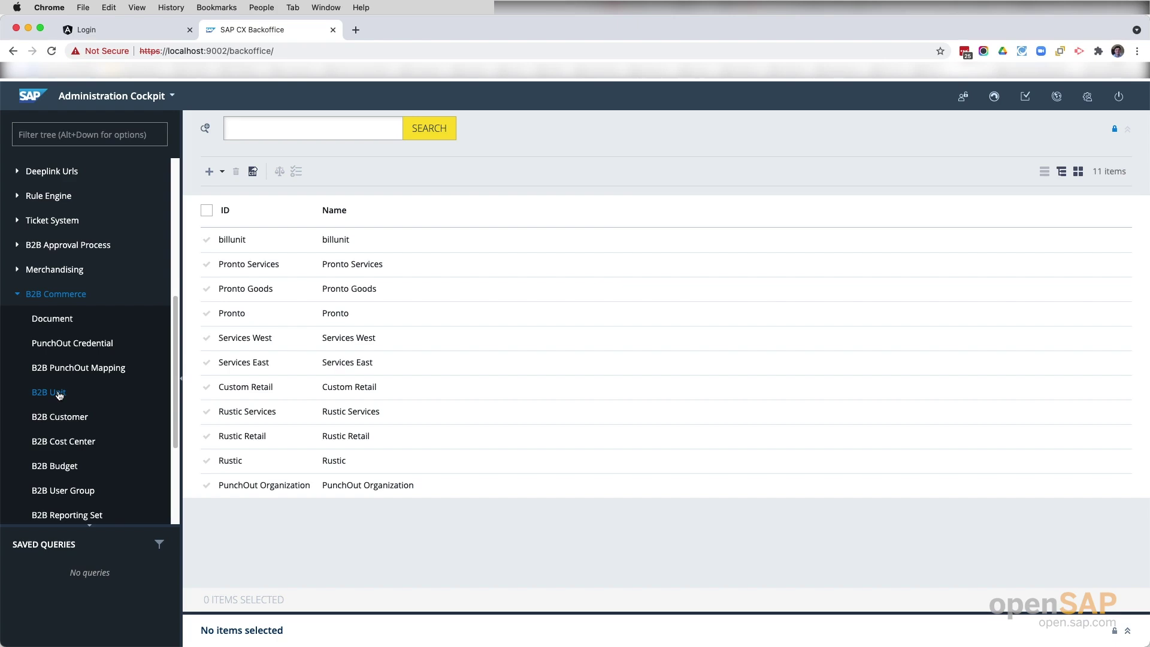
pyautogui.click(209, 174)
pyautogui.write('newco')
pyautogui.press('Tab')
pyautogui.write('newc')
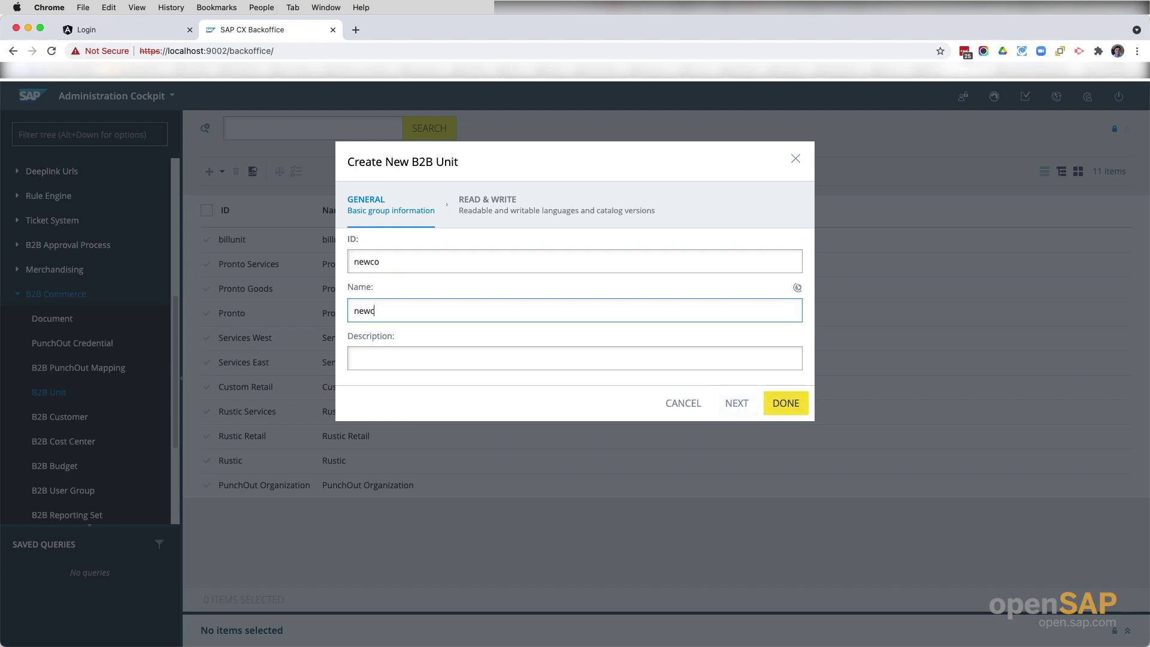
pyautogui.write('o')
pyautogui.click(398, 361)
pyautogui.write('New Company for Demonstration')
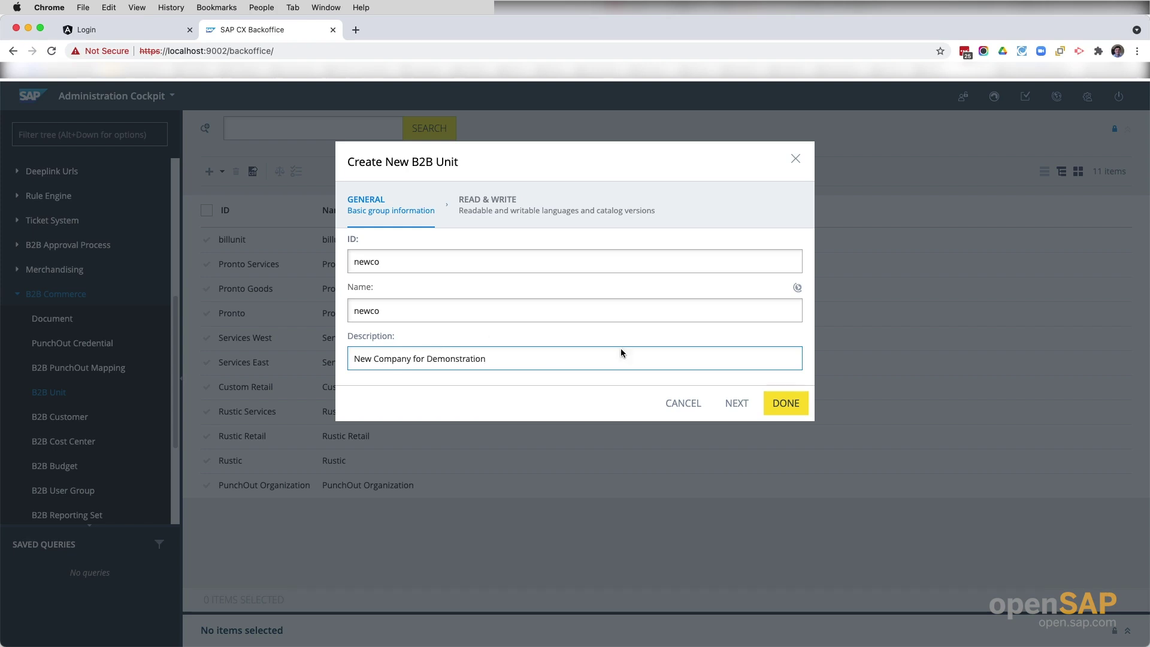
pyautogui.rightClick(797, 373)
pyautogui.click(813, 336)
pyautogui.click(798, 410)
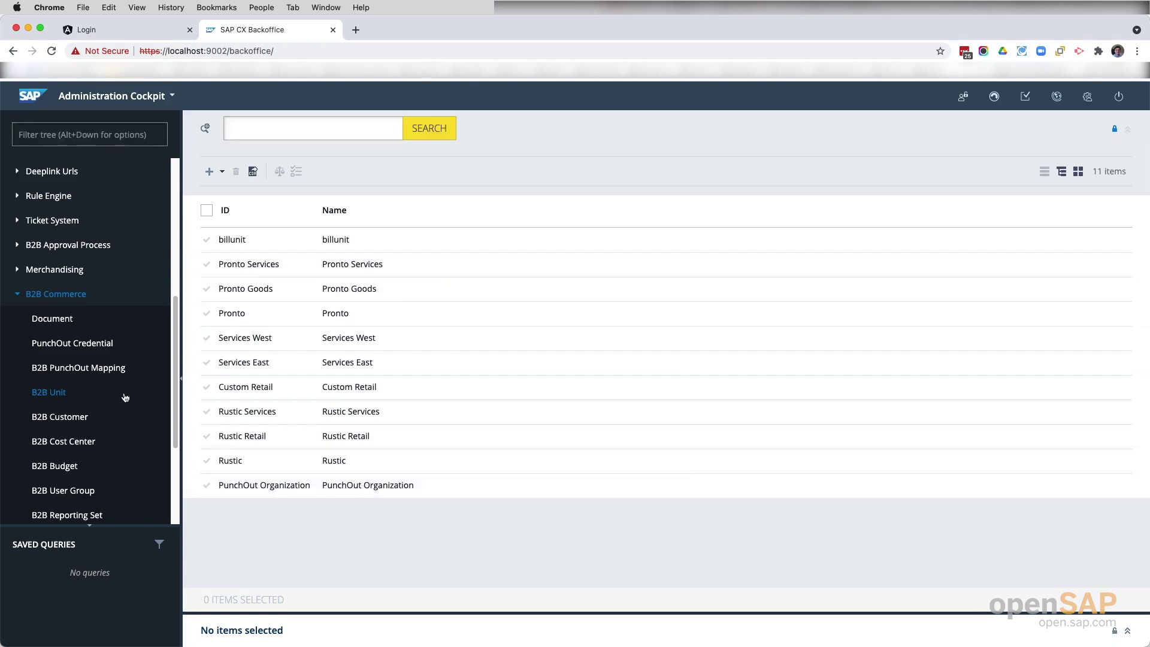
# Start a new B2B customer, entering the customer's e-mail as both ID and customer ID.
pyautogui.scroll(-3, 103, 442)
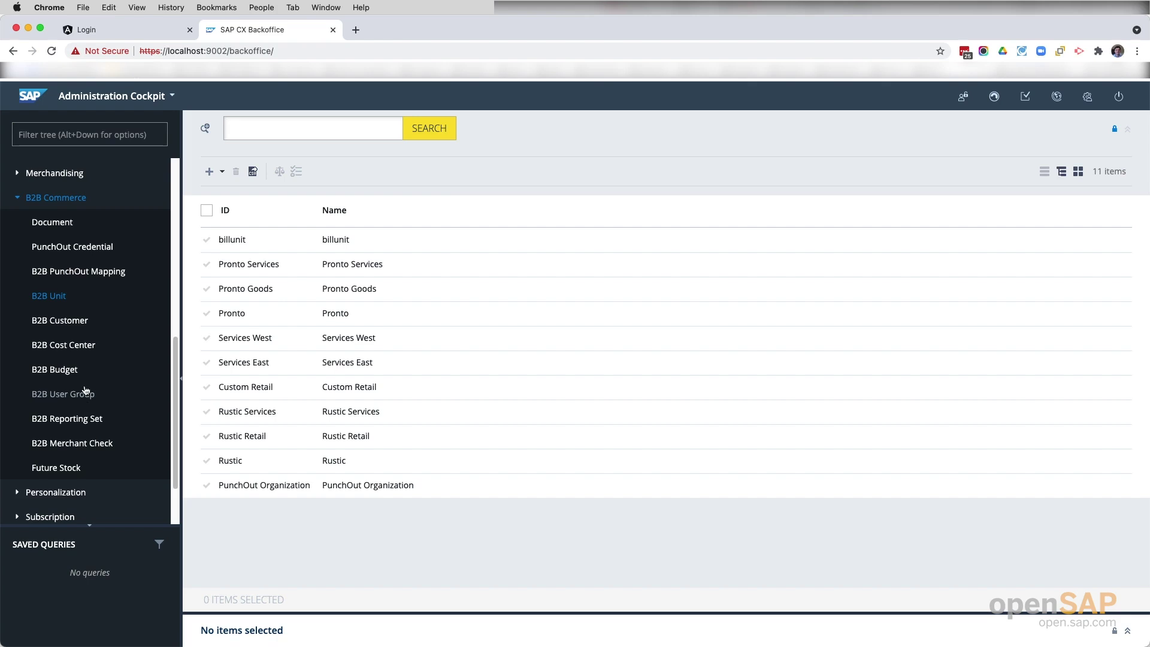
pyautogui.click(82, 322)
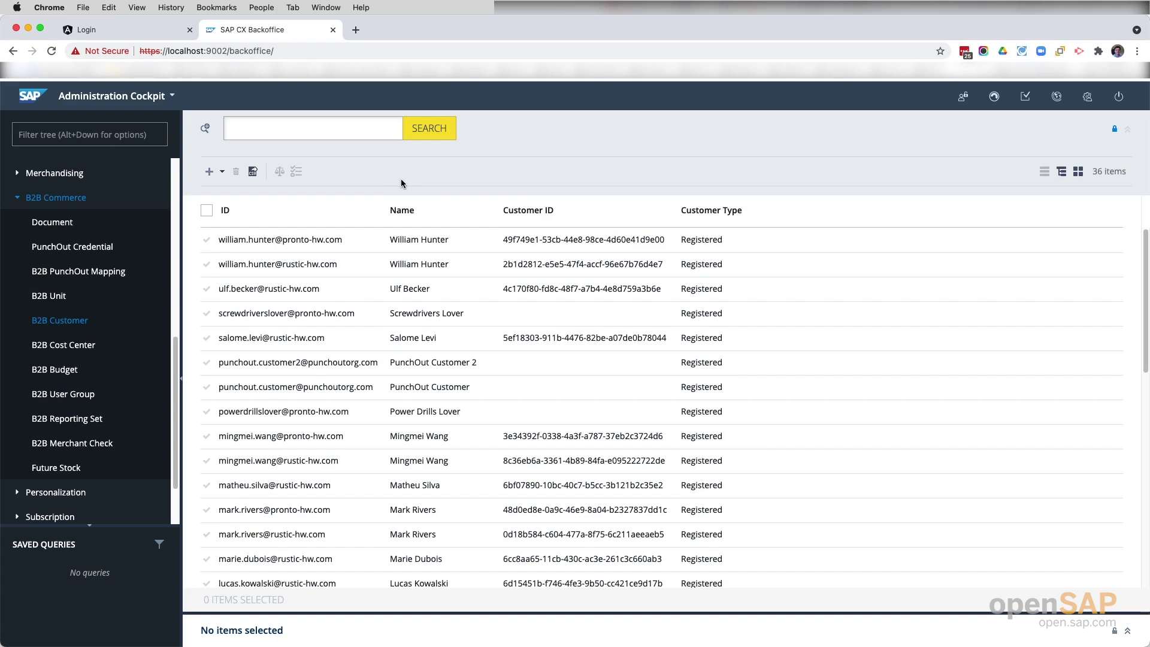
pyautogui.click(209, 173)
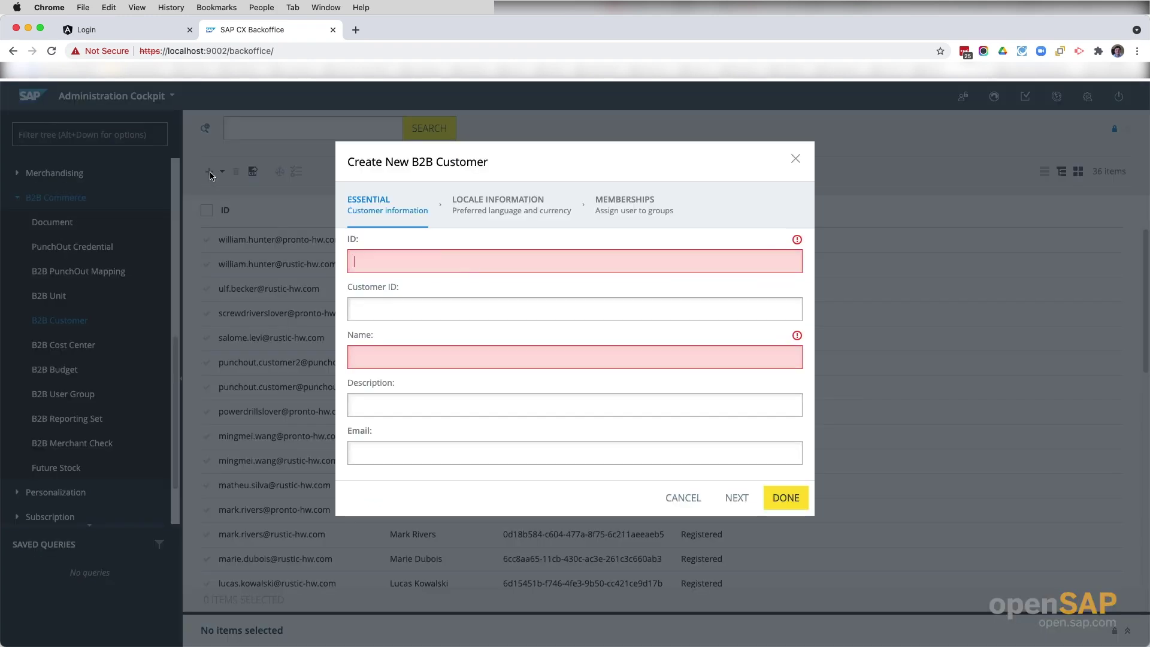
pyautogui.click(424, 257)
pyautogui.press('super+a')
pyautogui.press('super+c')
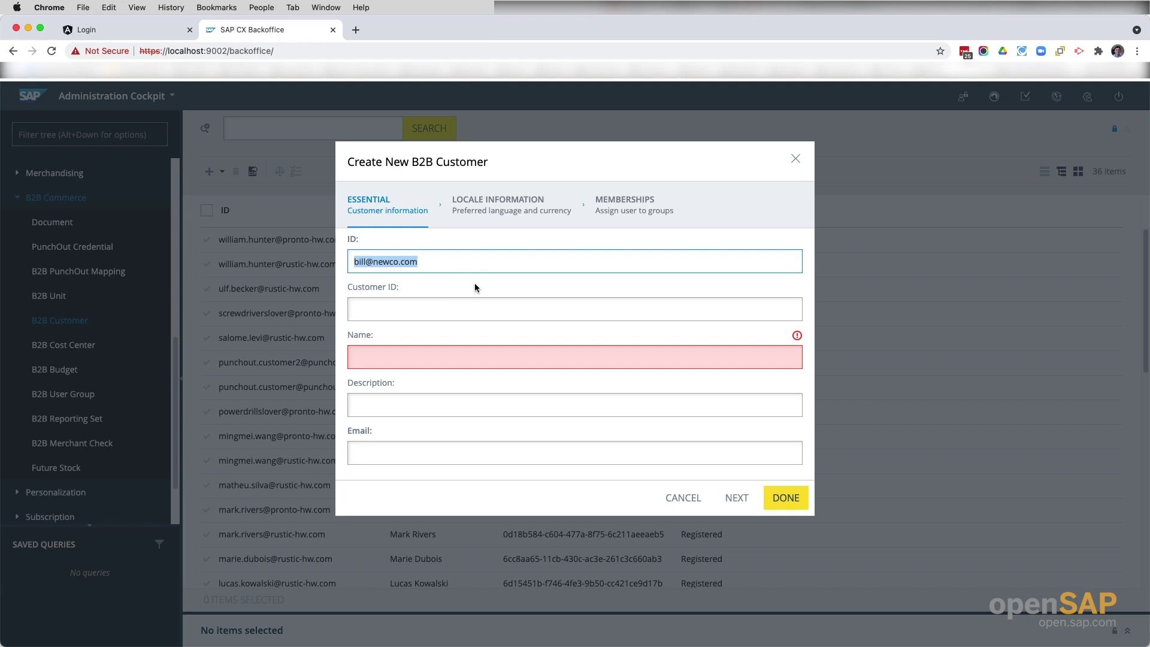
pyautogui.click(440, 303)
pyautogui.press('super+v')
# Fill in the customer's name and e-mail, then advance to the group memberships step.
pyautogui.click(454, 357)
pyautogui.write('Bill Newco')
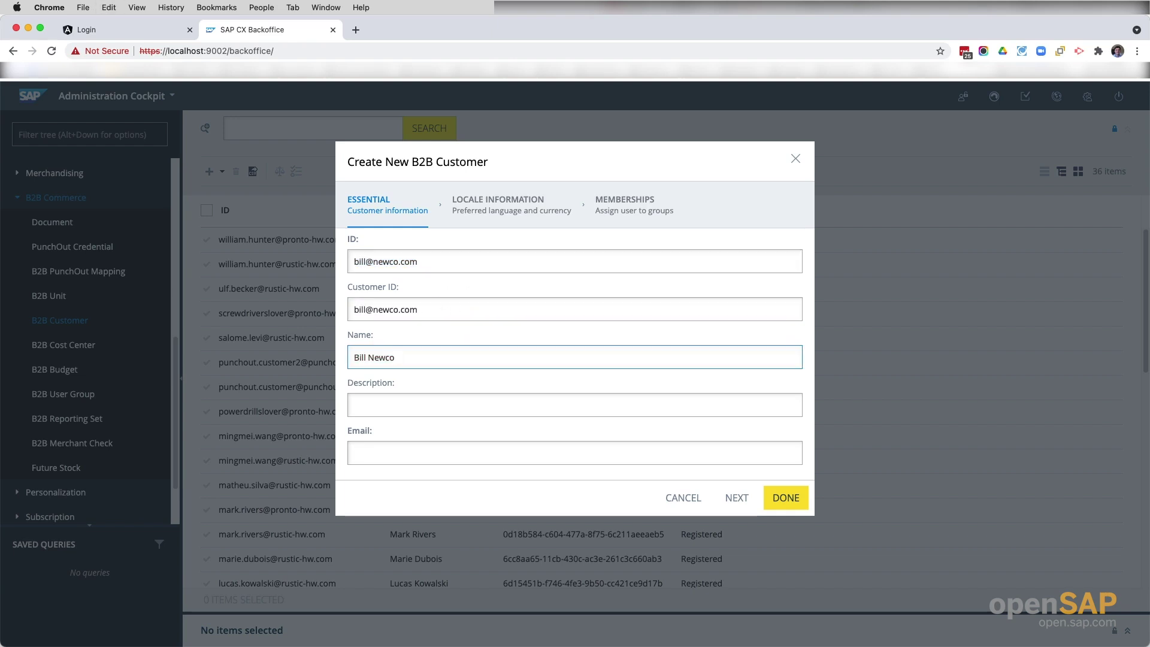
pyautogui.click(462, 453)
pyautogui.press('super+v')
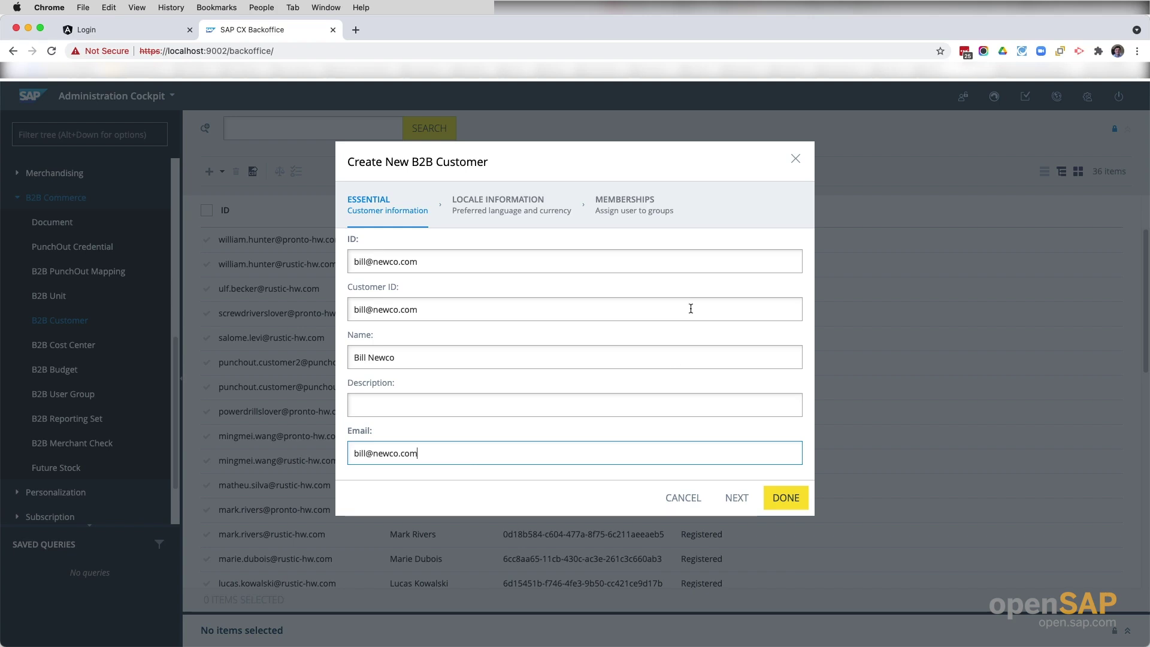
pyautogui.click(738, 500)
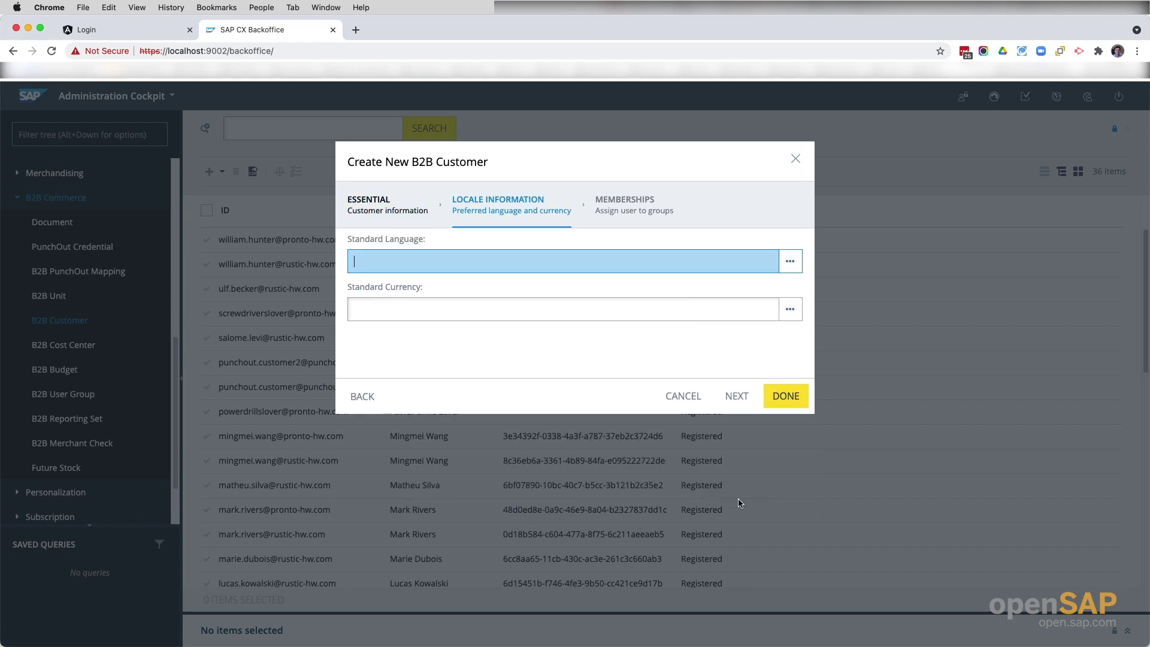
pyautogui.click(736, 397)
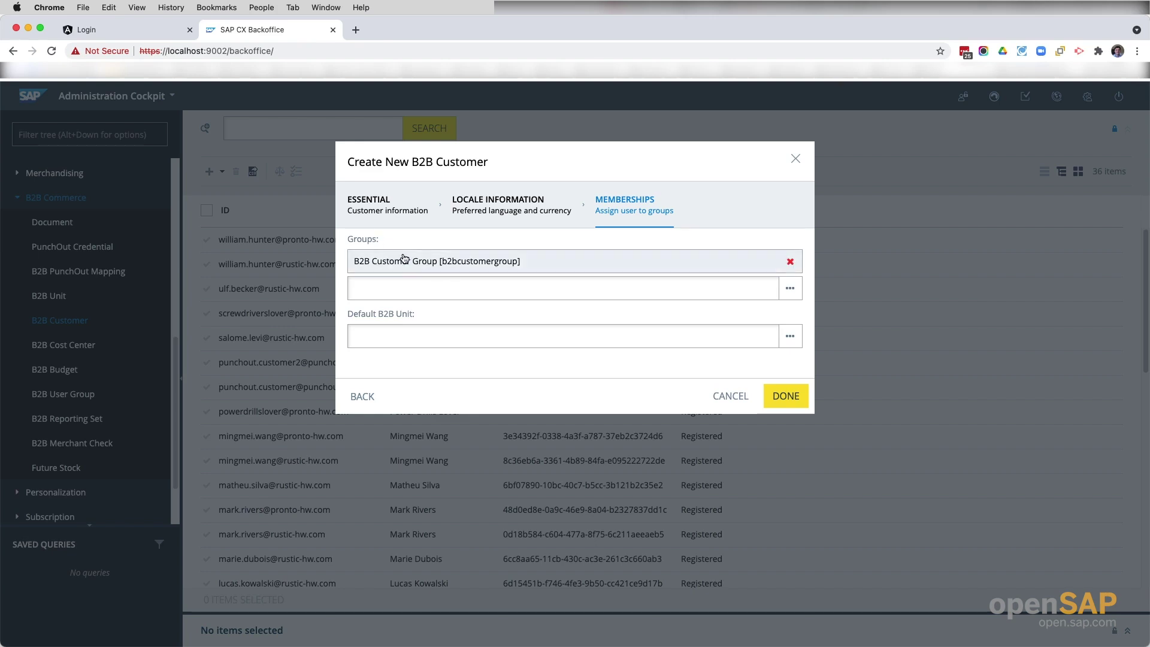
# Make the customer a B2B Admin Group member only, with newco as default B2B unit, and create it.
pyautogui.click(442, 286)
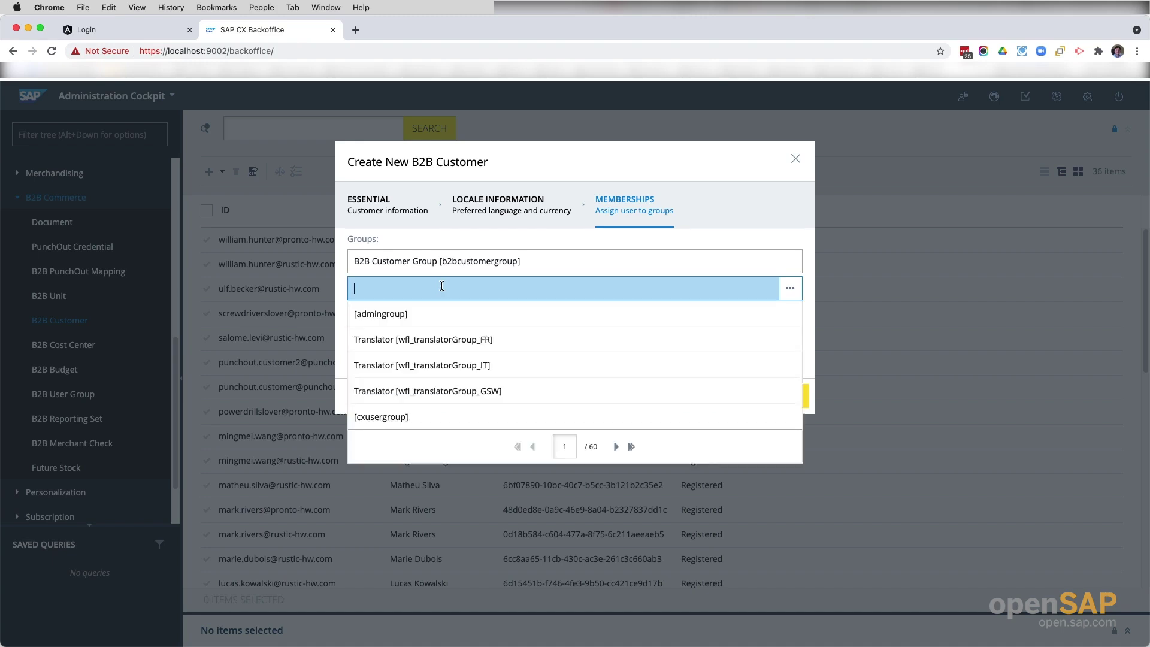
pyautogui.write('b2b')
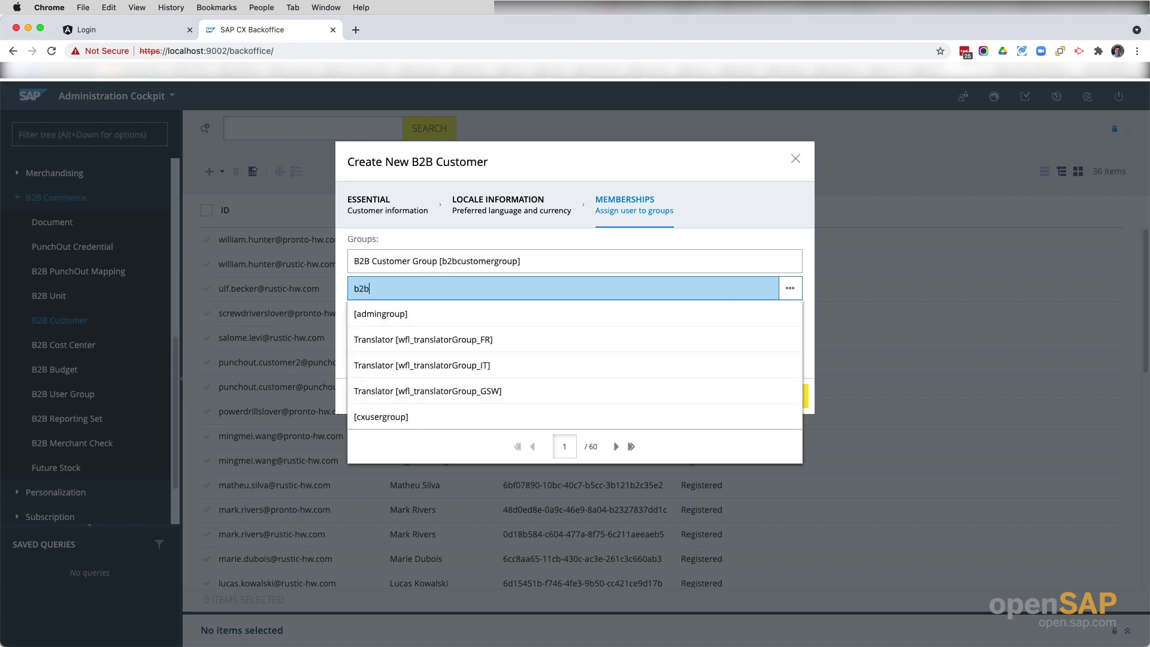
pyautogui.click(406, 339)
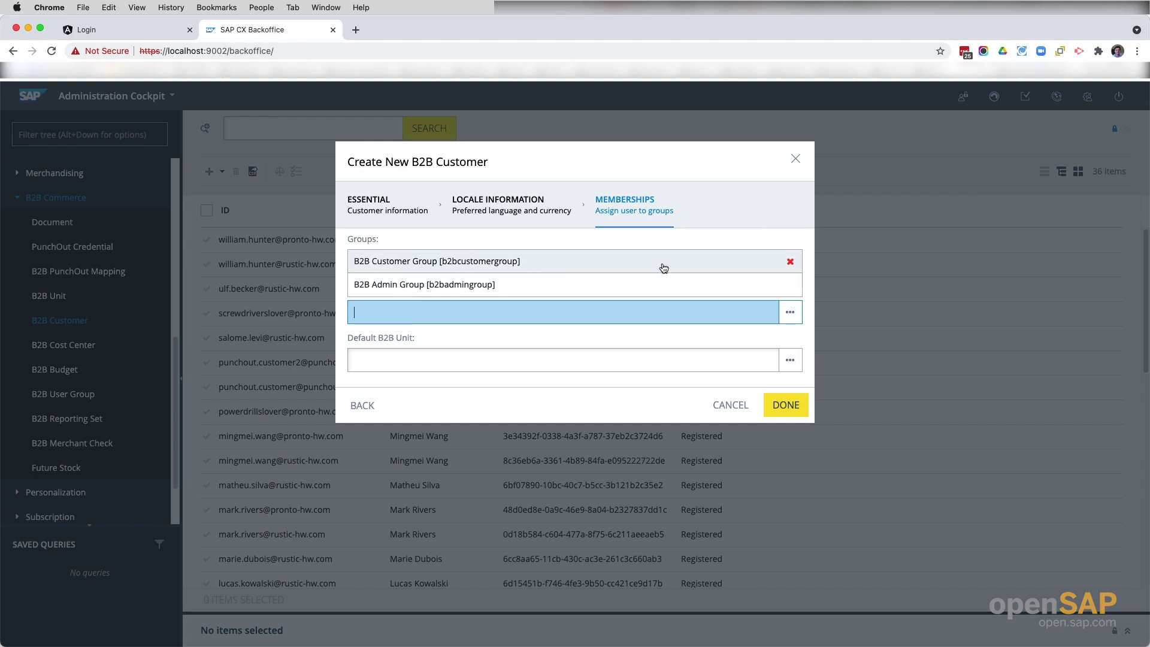
pyautogui.click(790, 261)
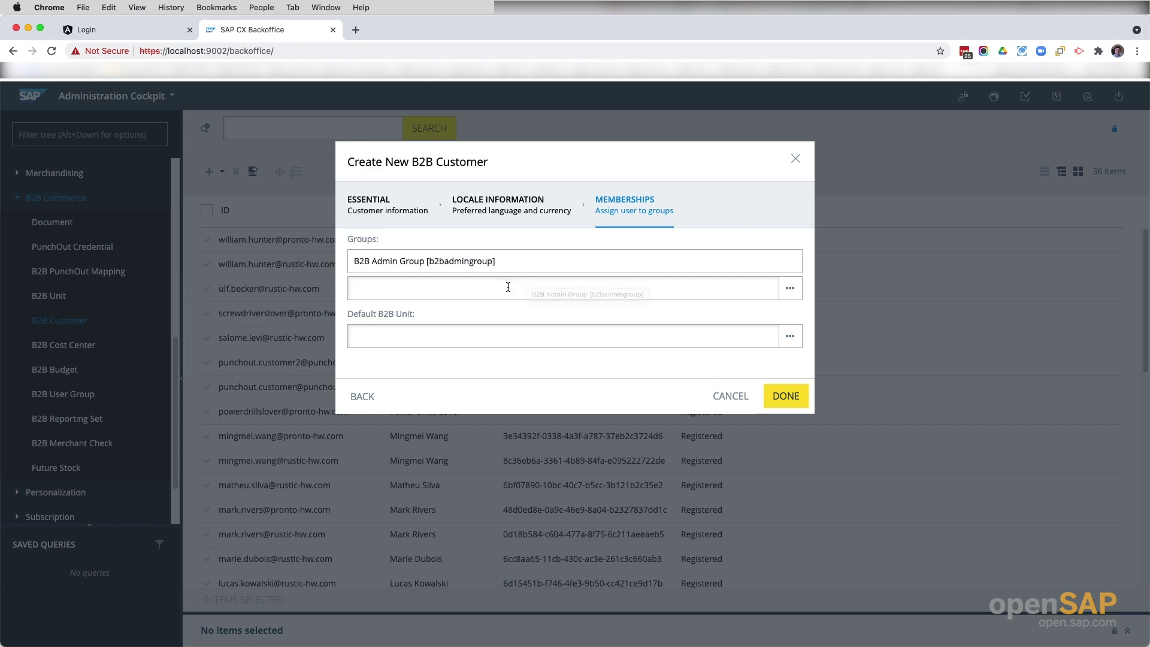
pyautogui.click(471, 333)
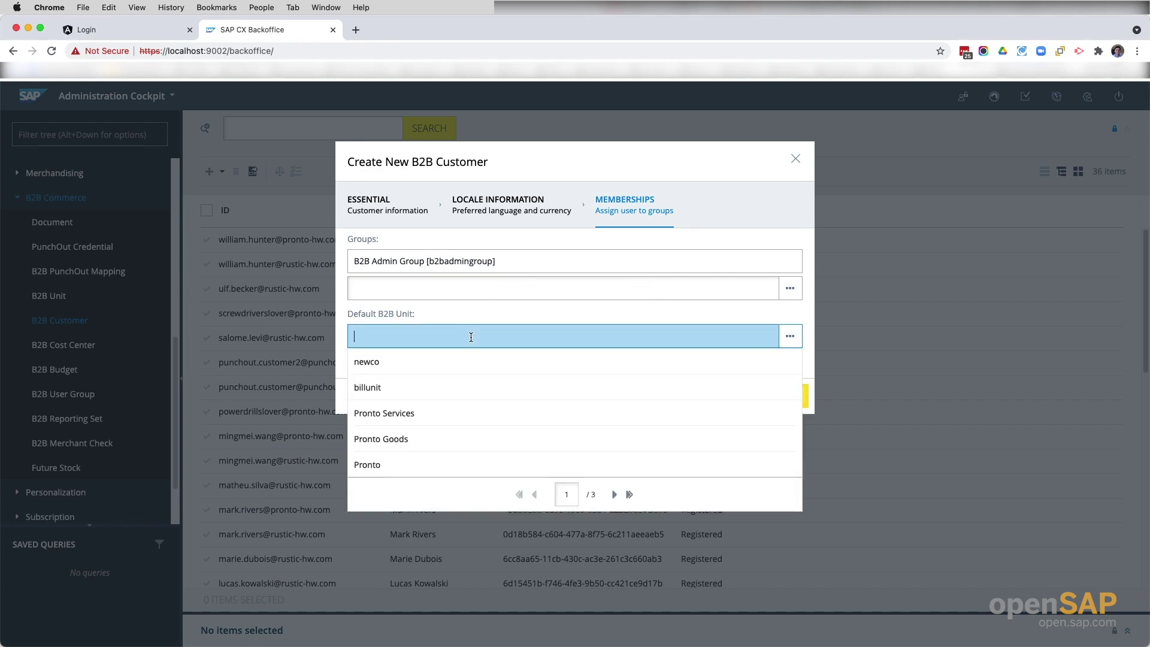
pyautogui.click(380, 363)
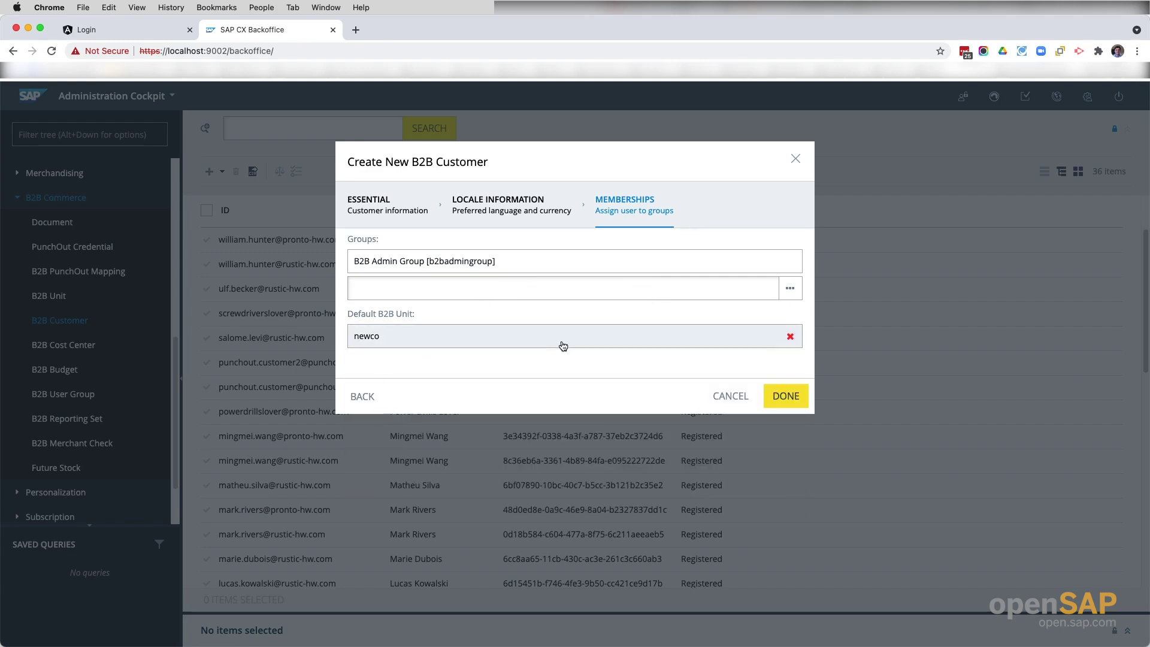
pyautogui.click(785, 396)
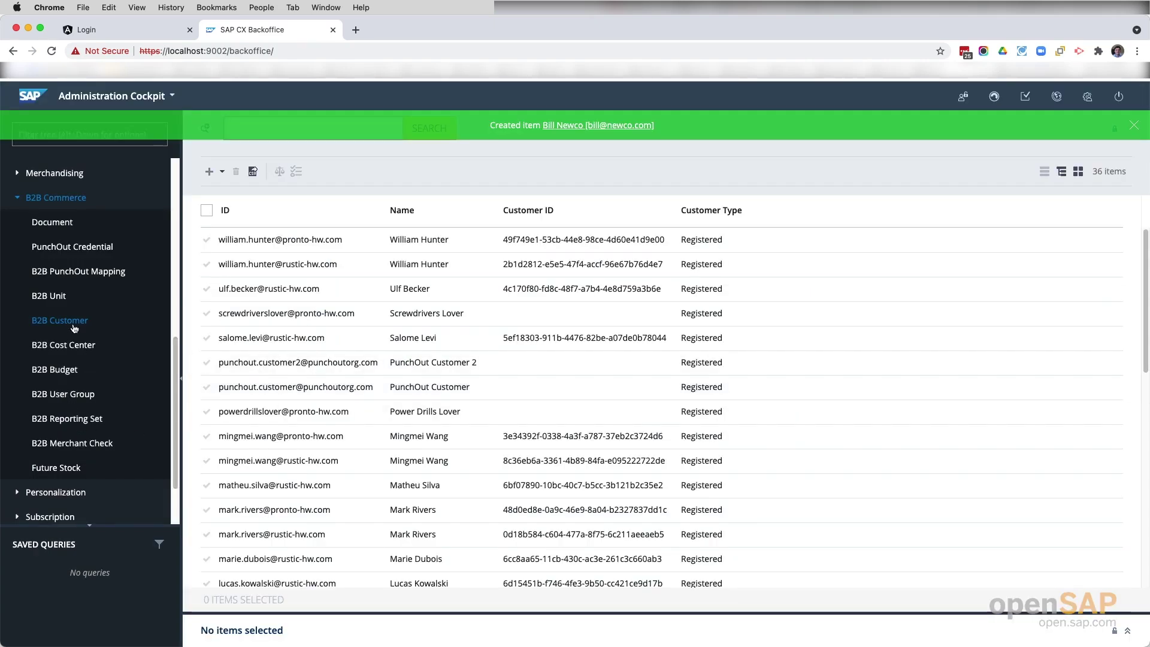
# Find the new customer in the list and set and save a confirmed login password.
pyautogui.click(270, 126)
pyautogui.write('bill')
pyautogui.press('Return')
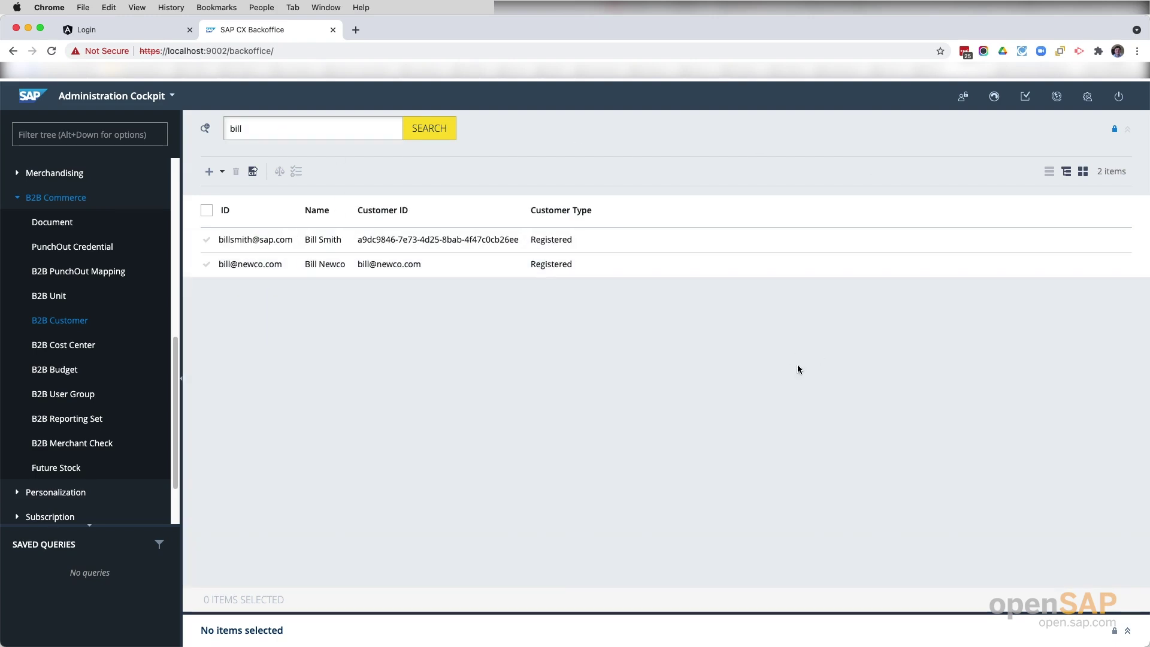
pyautogui.click(393, 461)
pyautogui.click(539, 519)
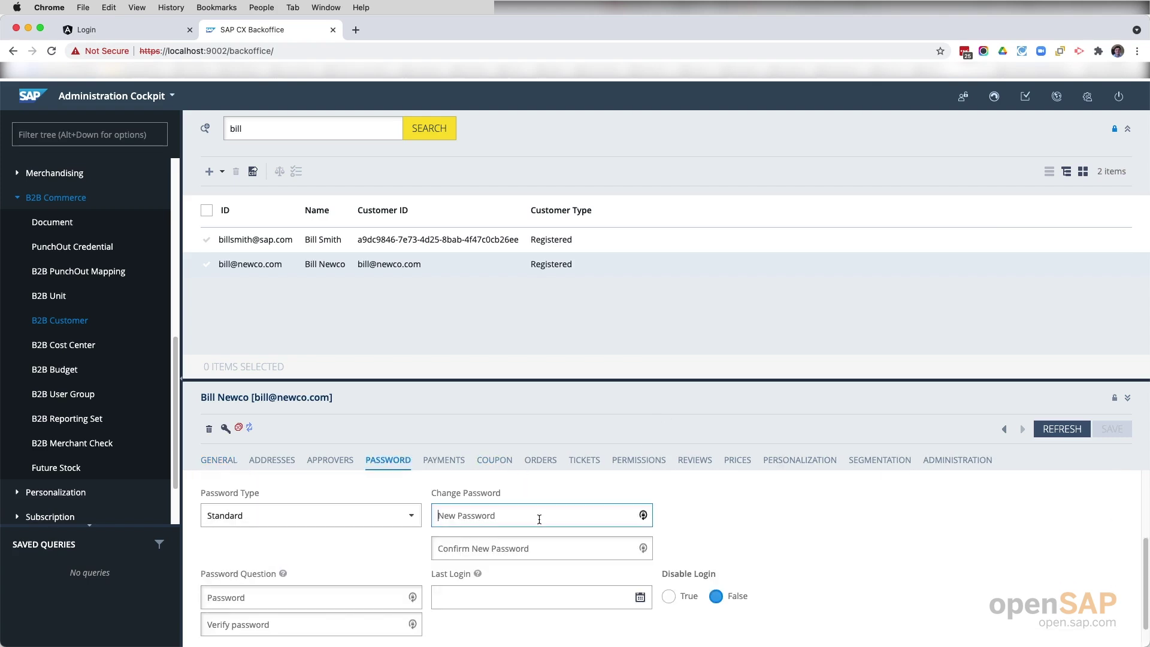
pyautogui.write('••')
pyautogui.click(542, 548)
pyautogui.write('••')
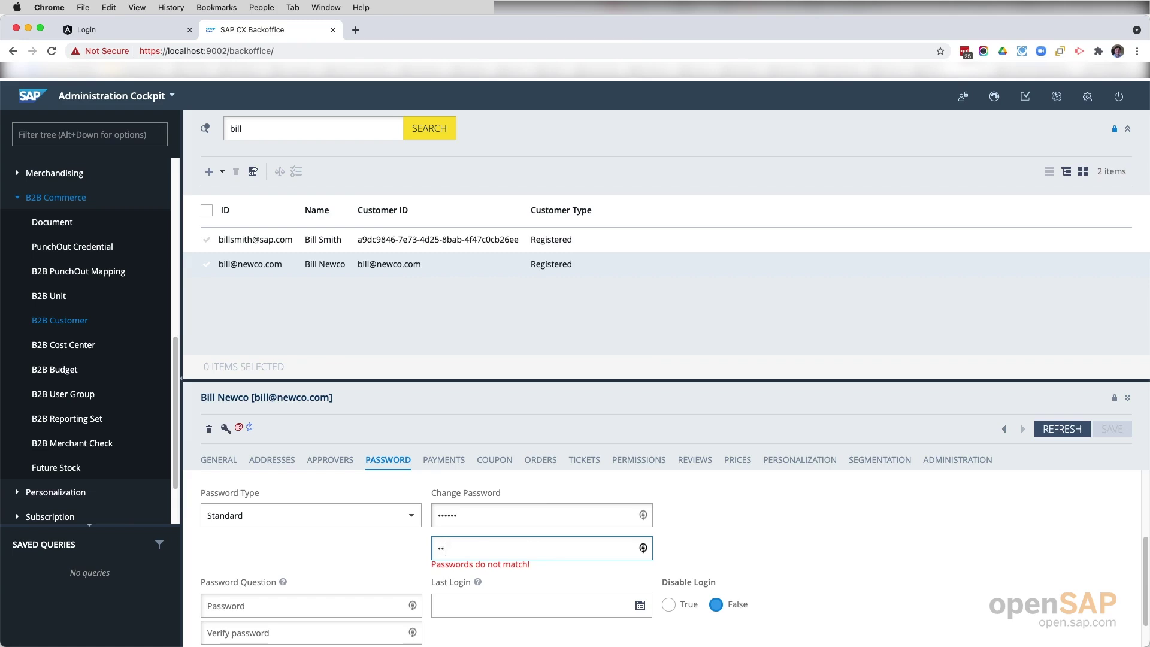
pyautogui.press('BackSpace')
pyautogui.press('BackSpace')
pyautogui.press('BackSpace')
pyautogui.write('•••')
pyautogui.press('Tab')
pyautogui.click(1117, 434)
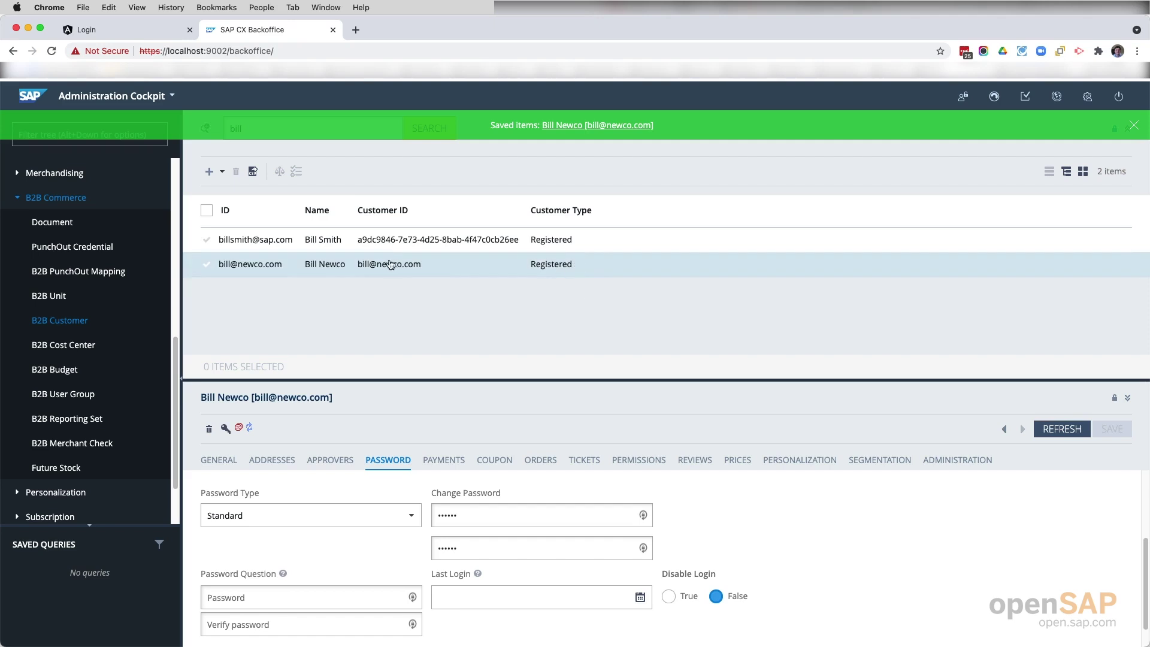
# Sign in to the storefront with the new customer's e-mail and password, declining to save the password.
pyautogui.click(162, 32)
pyautogui.click(541, 306)
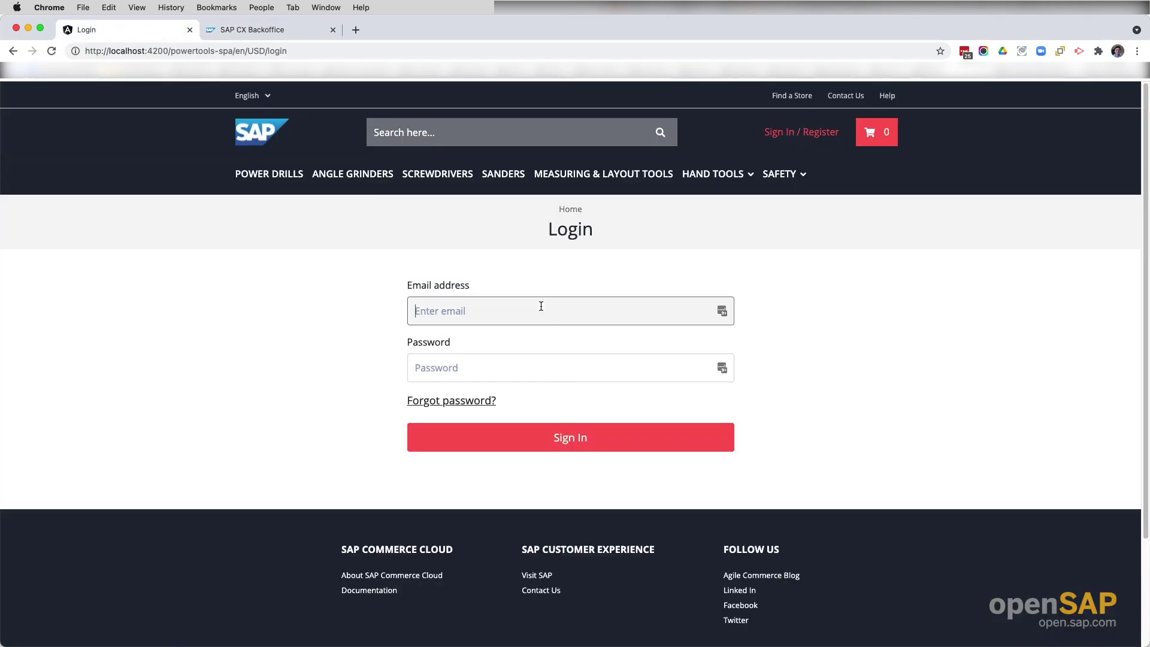
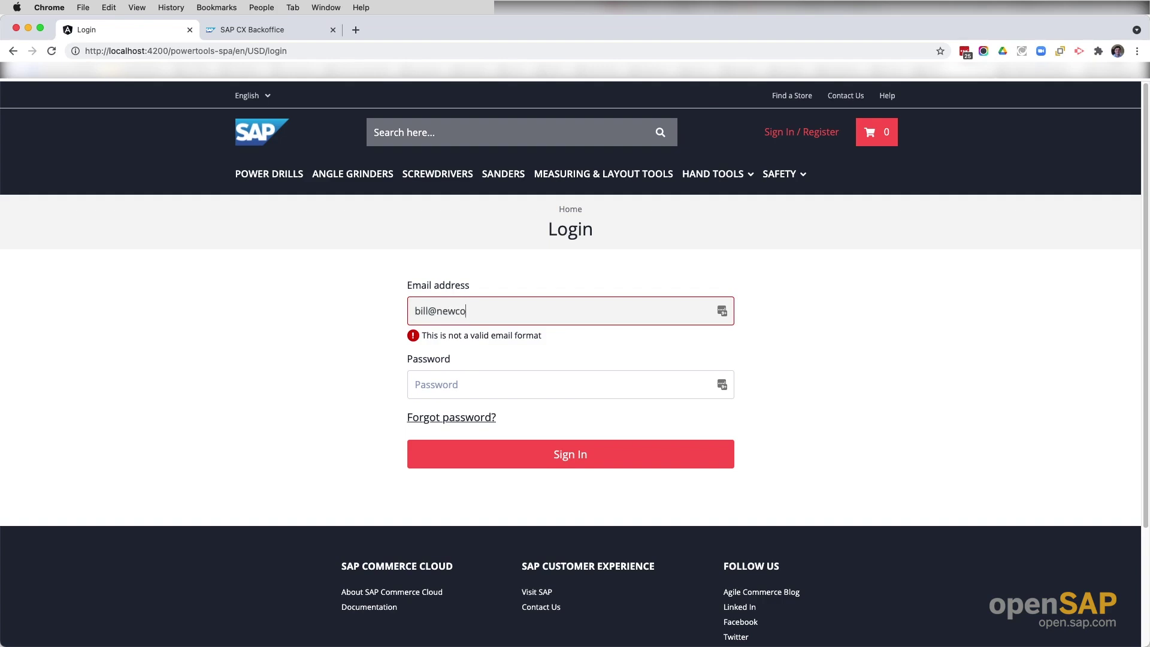
pyautogui.press('Tab')
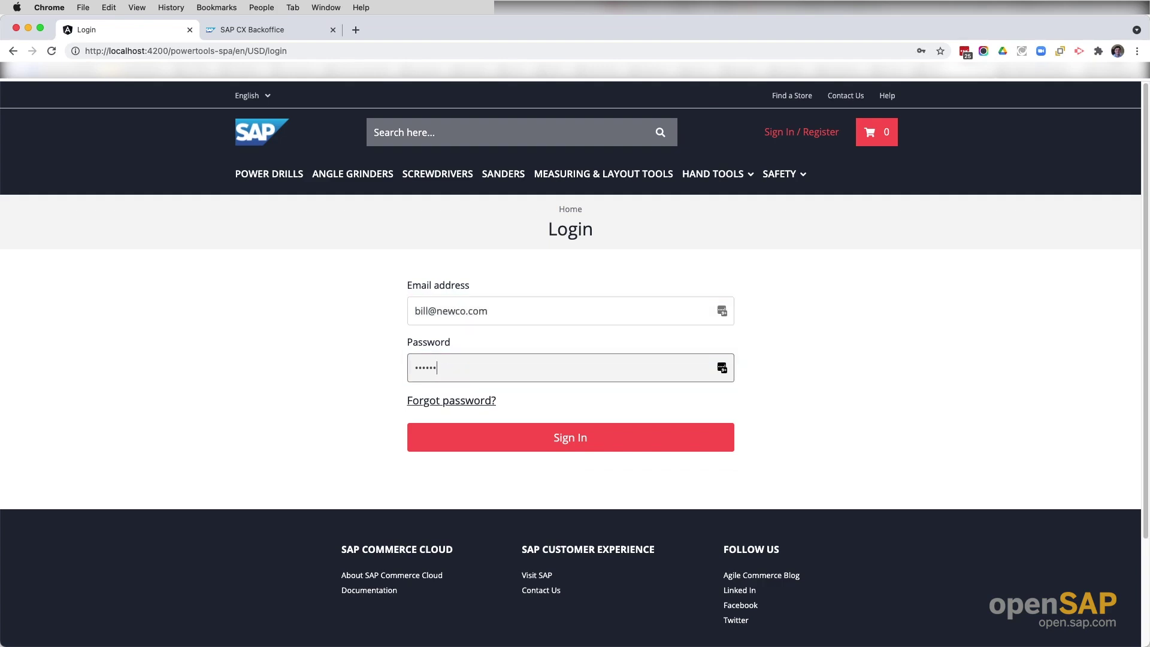
pyautogui.click(630, 447)
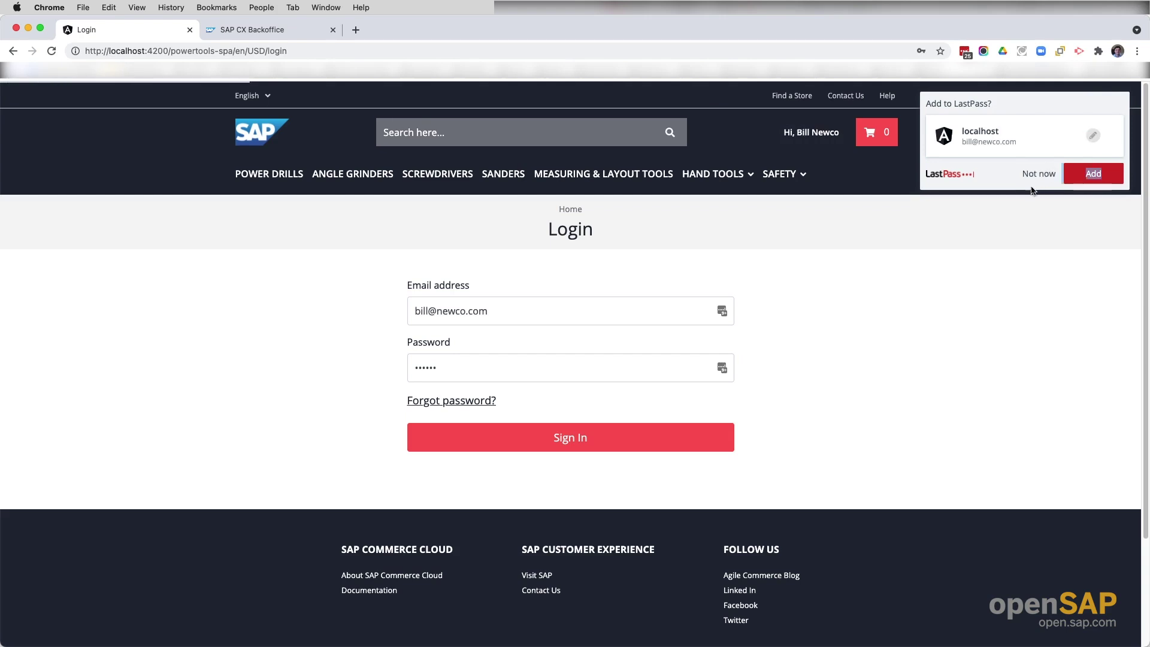
pyautogui.click(1033, 178)
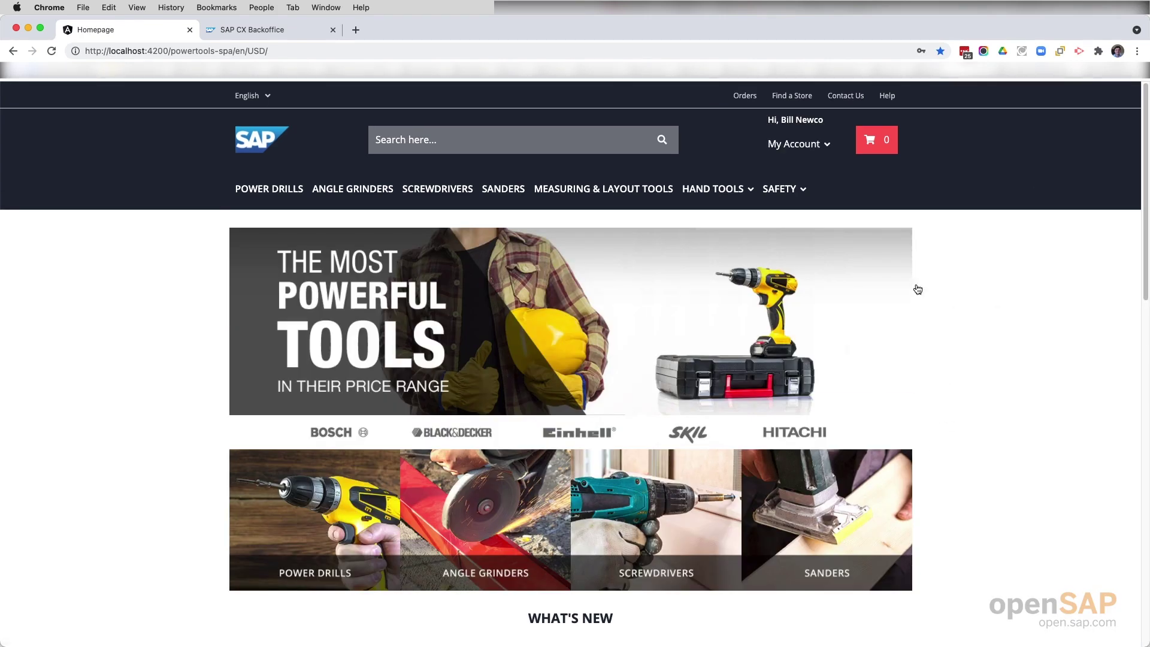
# Open My Company and review the organization's Units and Users pages.
pyautogui.moveTo(830, 147)
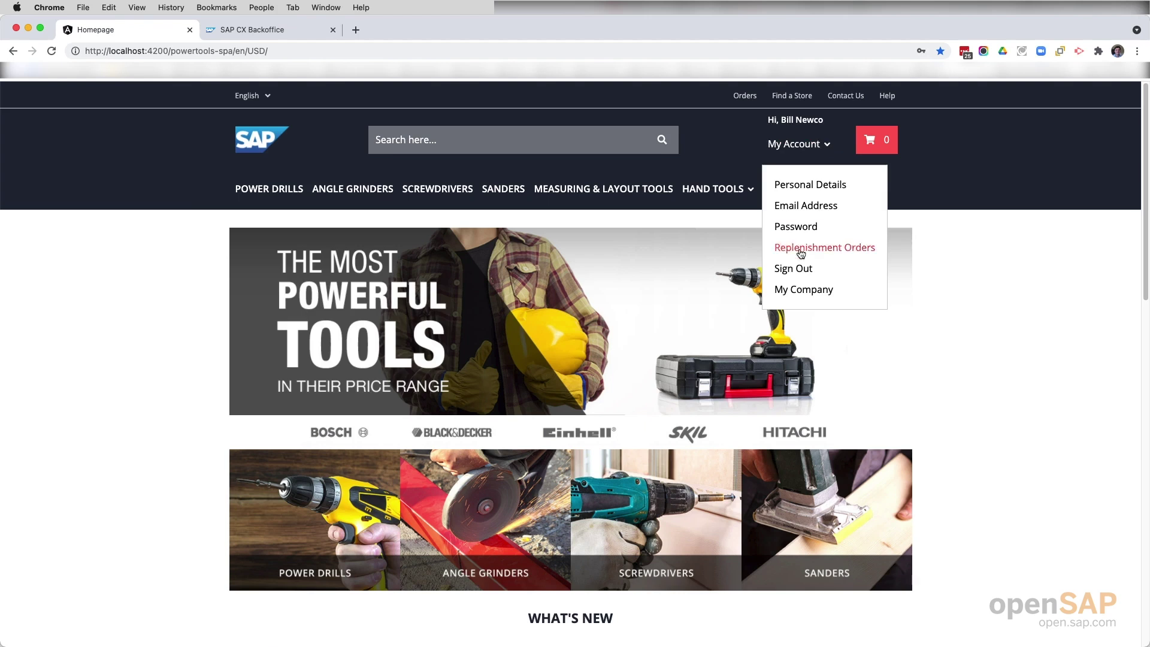
pyautogui.click(798, 292)
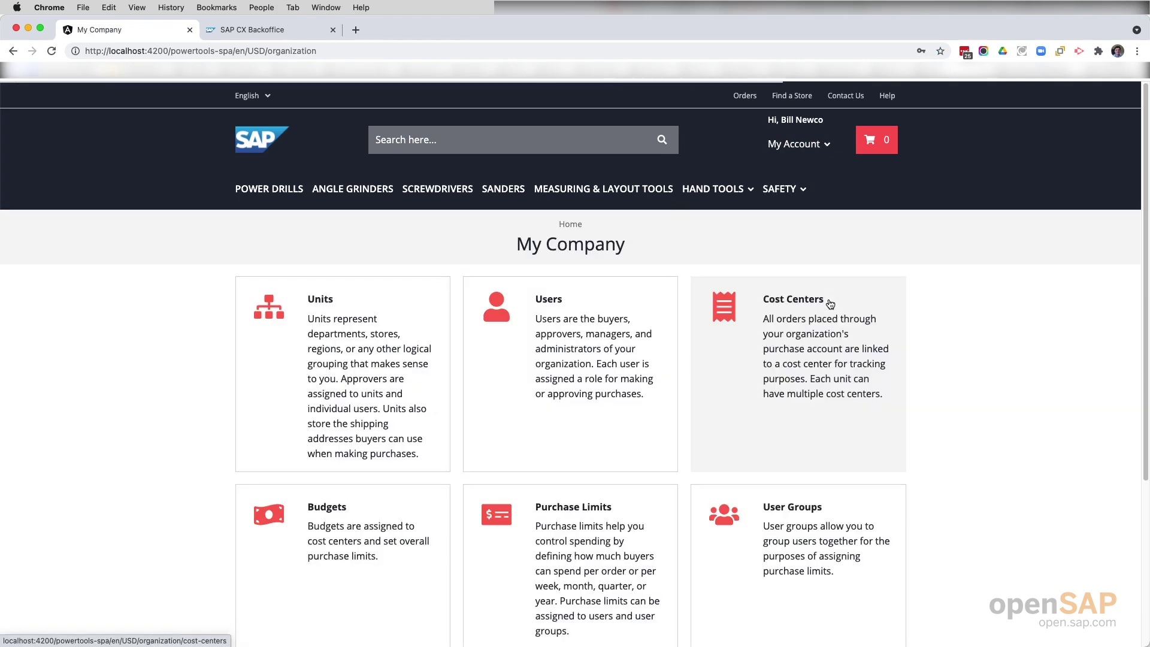
pyautogui.click(355, 362)
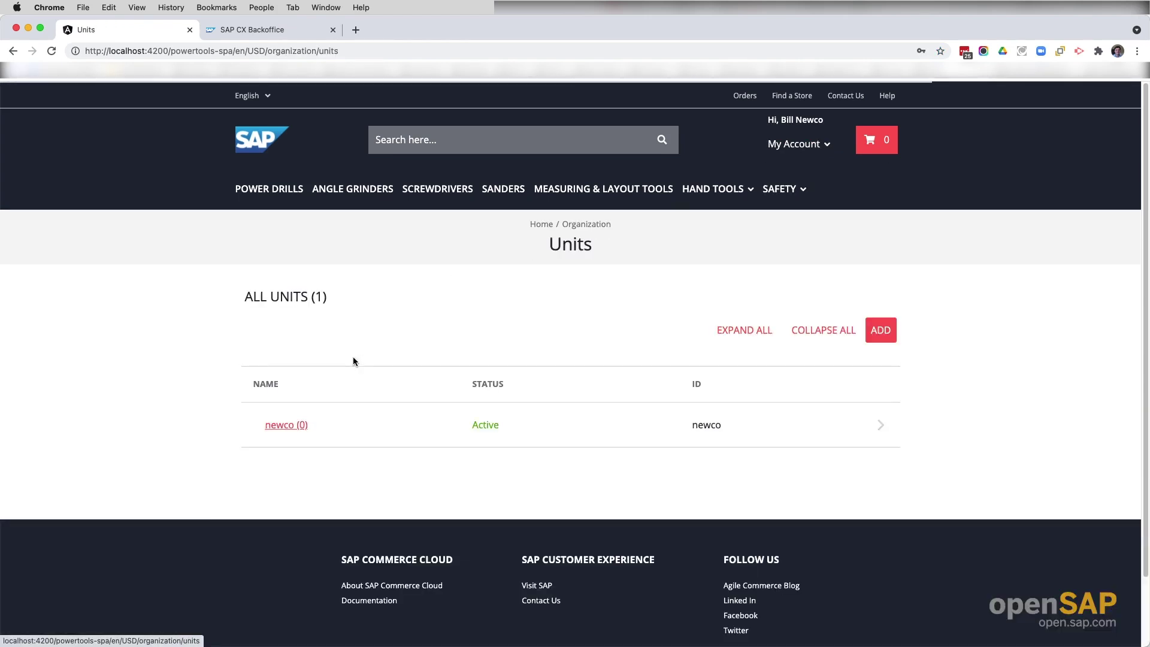
pyautogui.click(12, 53)
pyautogui.click(573, 386)
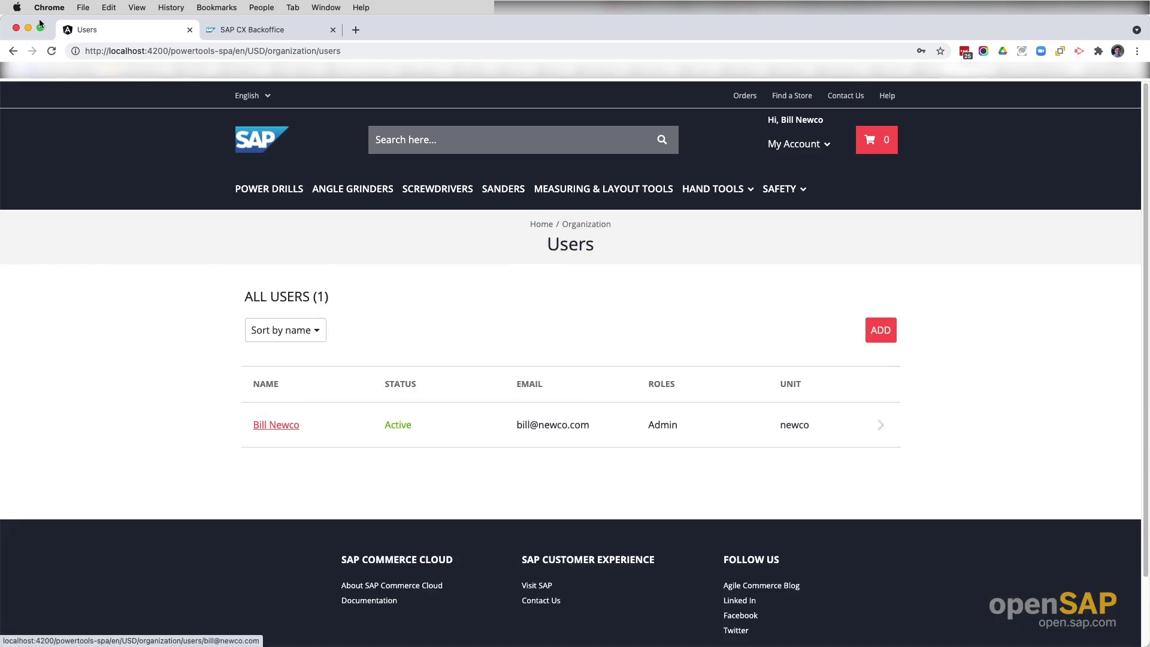
pyautogui.click(13, 51)
# Confirm the Cost Centers, Budgets and Purchase Limits lists are still empty.
pyautogui.click(737, 413)
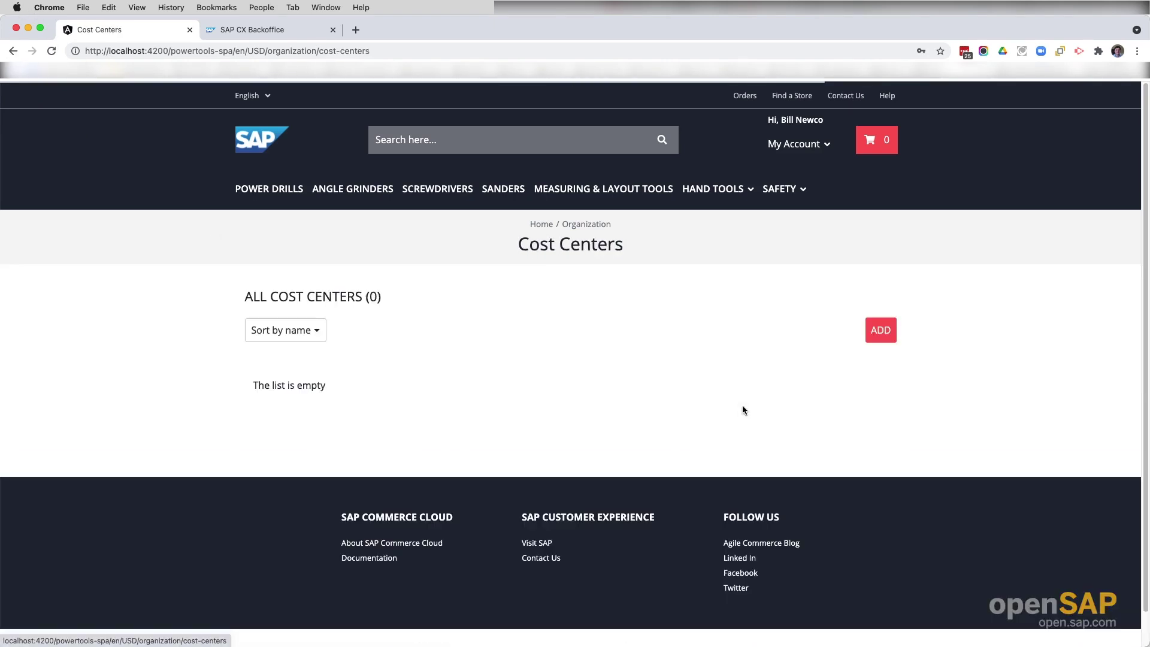
pyautogui.click(12, 50)
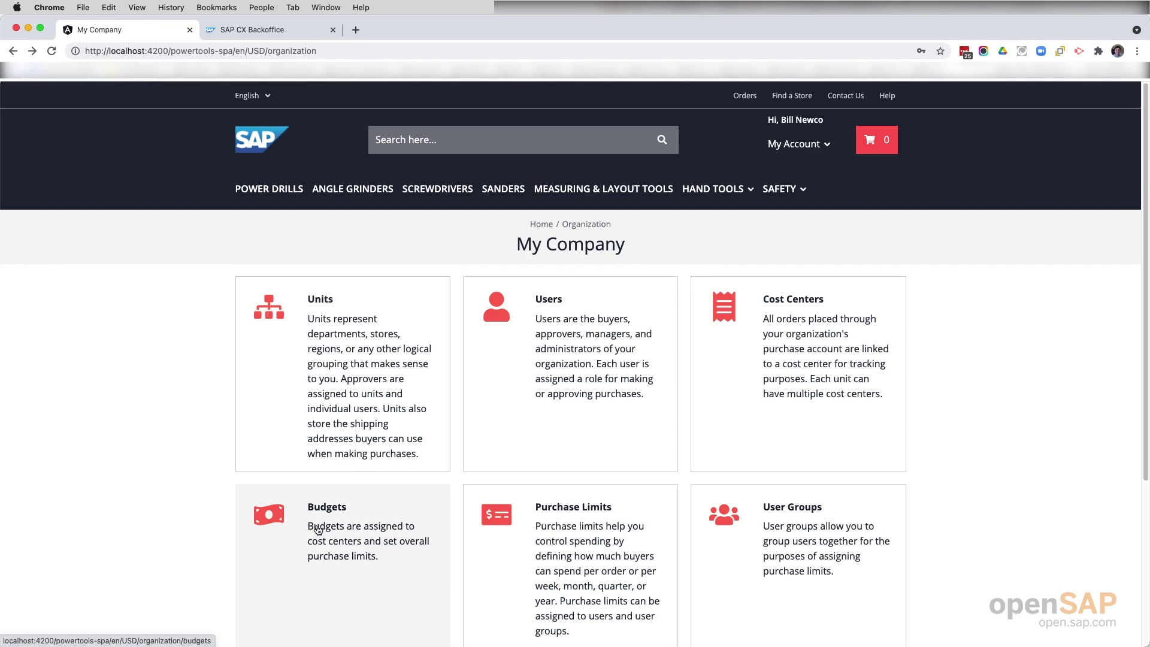
pyautogui.click(317, 565)
pyautogui.click(13, 51)
pyautogui.click(490, 493)
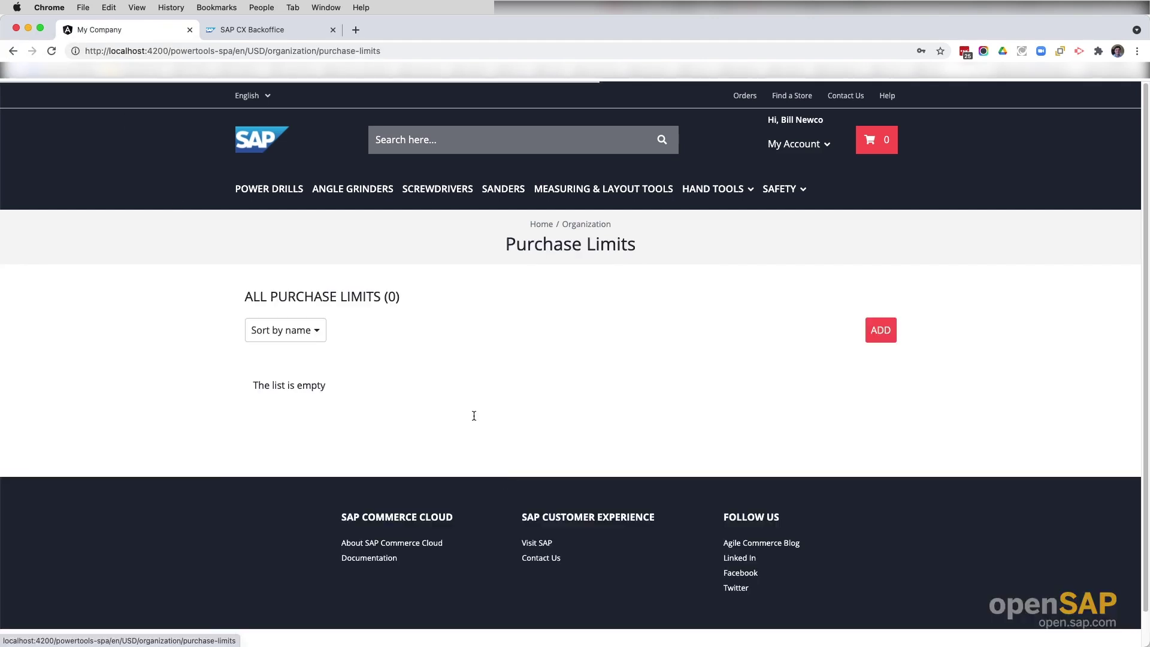
pyautogui.click(13, 51)
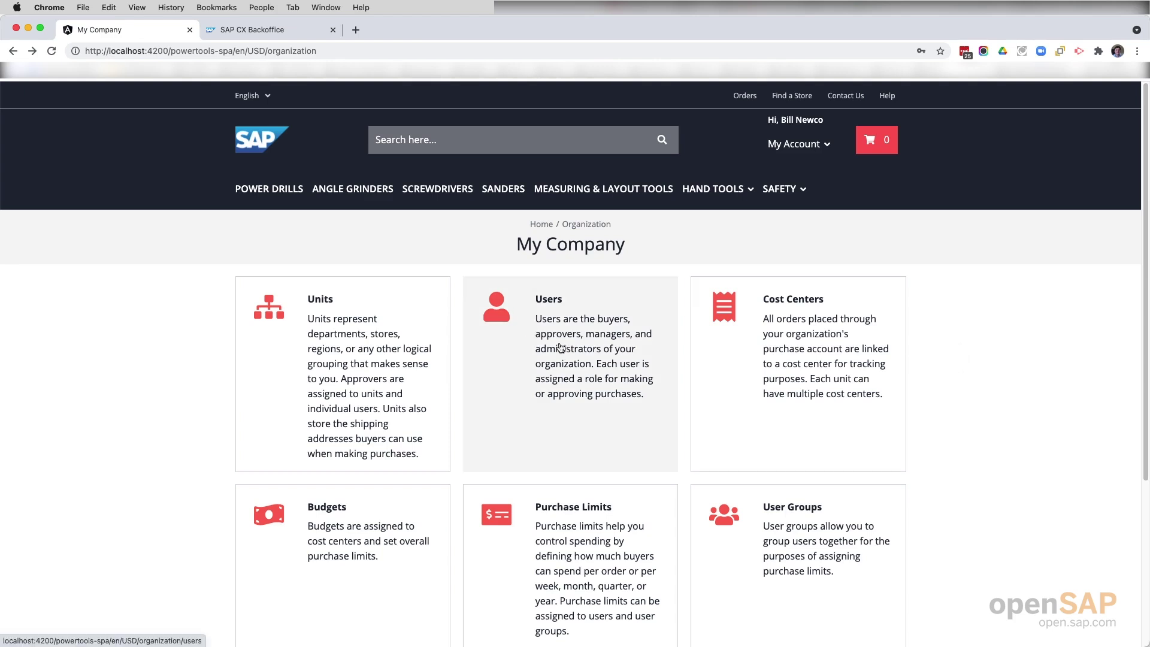
# Create unit 'North Store' using Escalation Approval with Merchant Check.
pyautogui.click(376, 337)
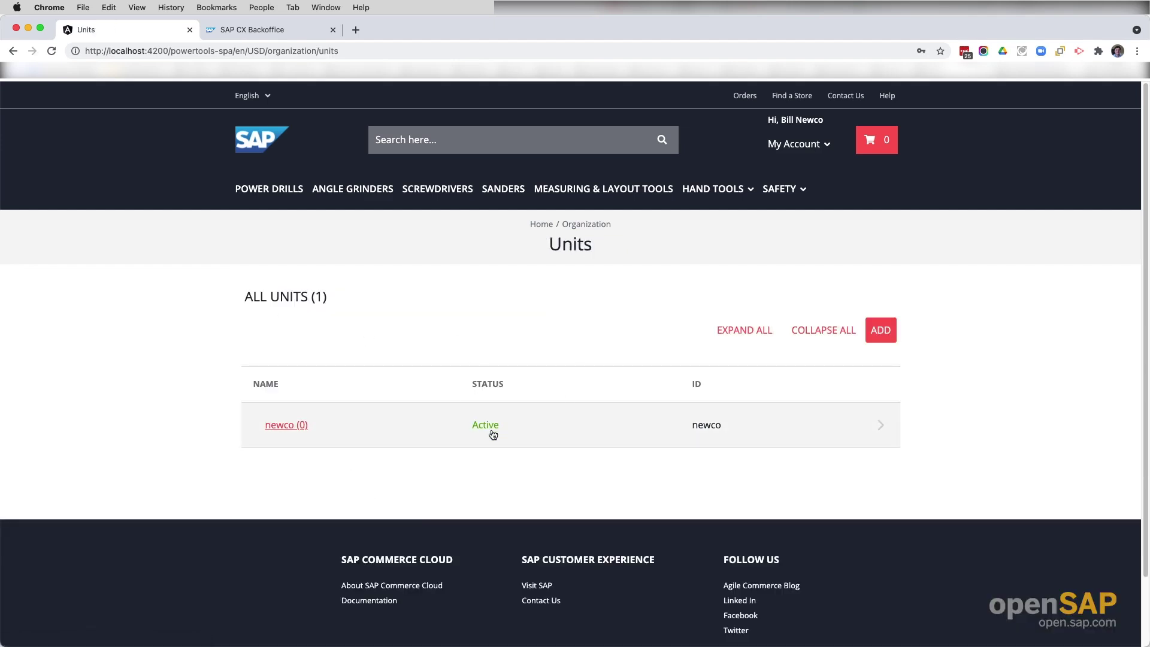
pyautogui.click(885, 336)
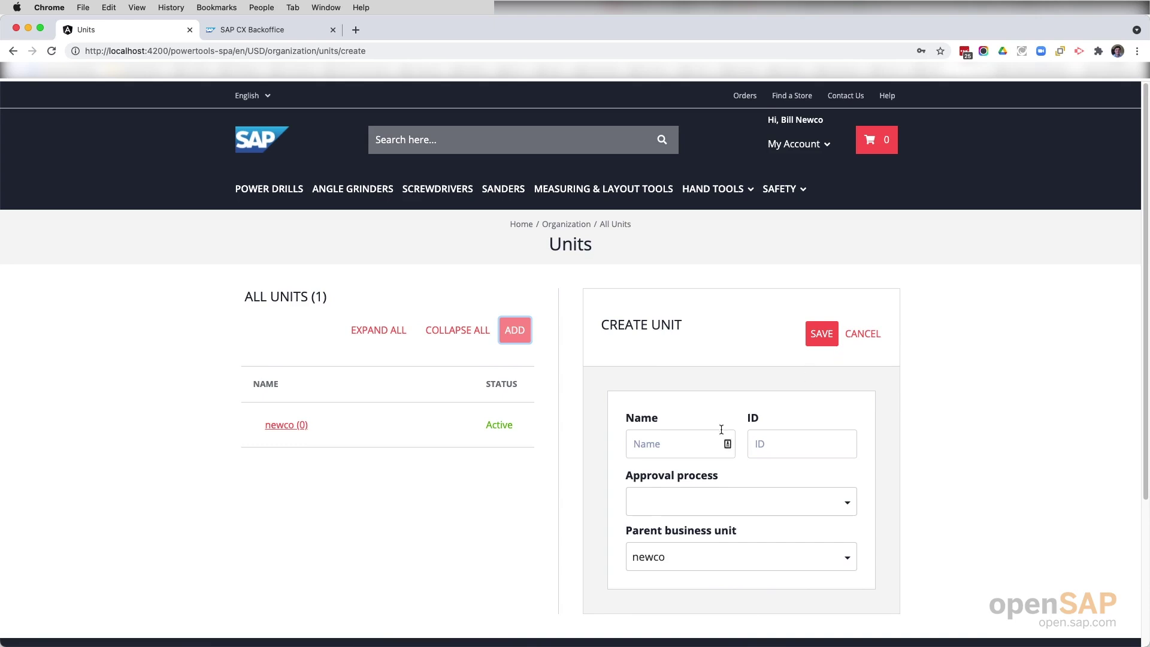
pyautogui.scroll(-2, 717, 427)
pyautogui.click(697, 389)
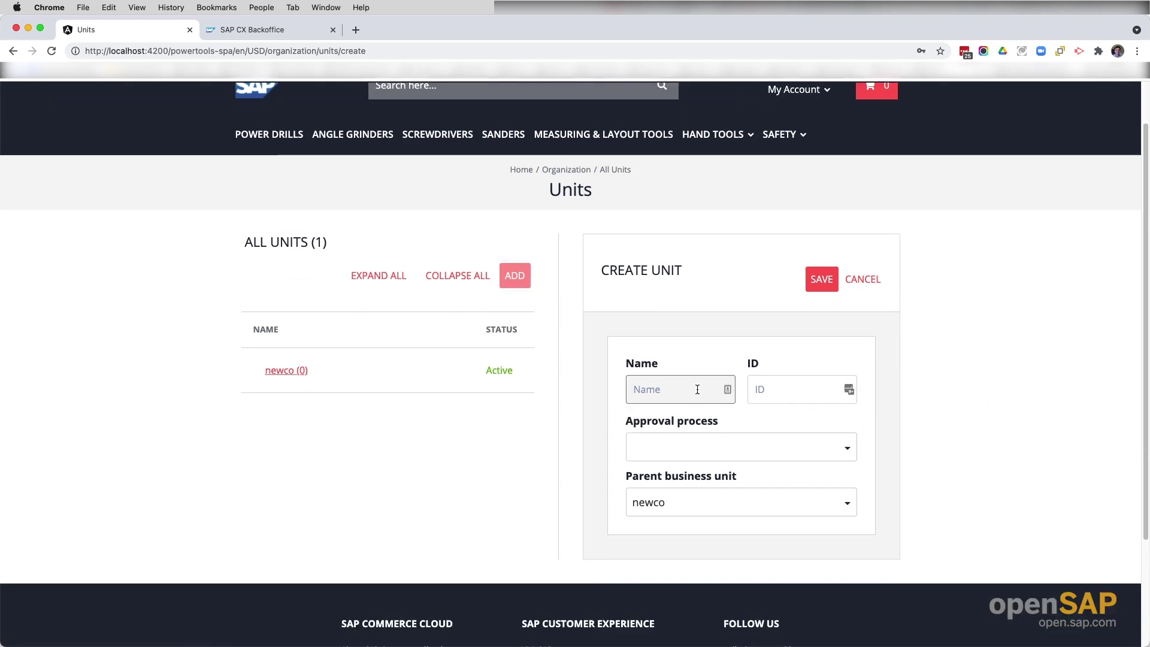
pyautogui.write('North Store')
pyautogui.press('Tab')
pyautogui.press('Tab')
pyautogui.click(822, 435)
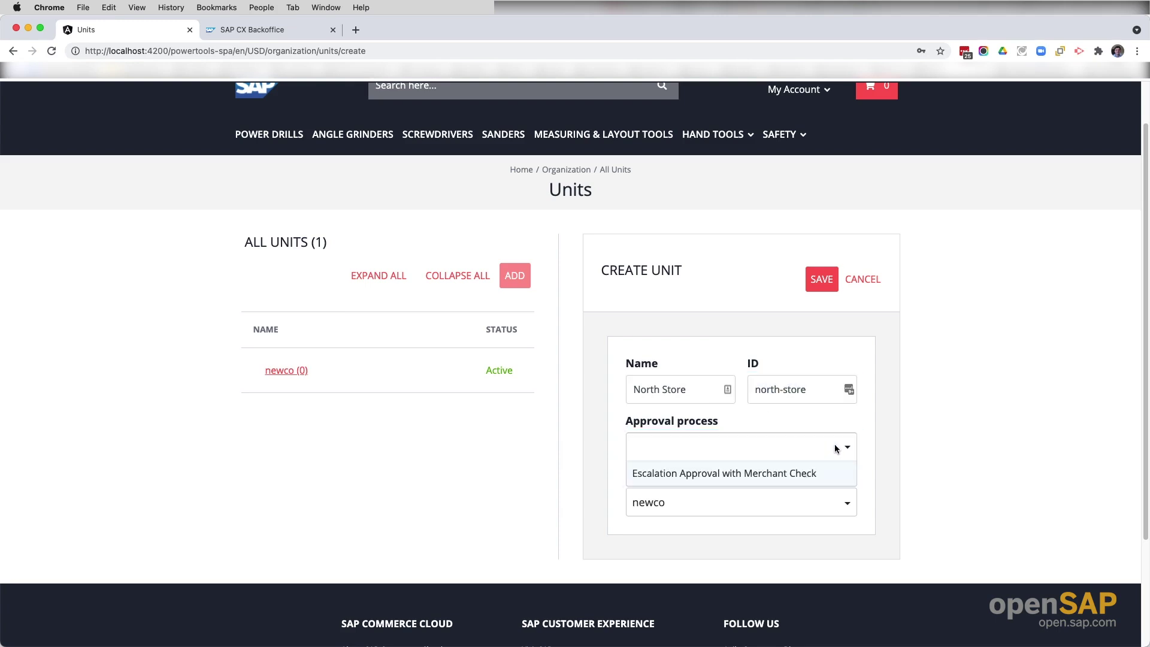
pyautogui.click(813, 476)
pyautogui.scroll(-2, 984, 481)
pyautogui.scroll(-2, 985, 484)
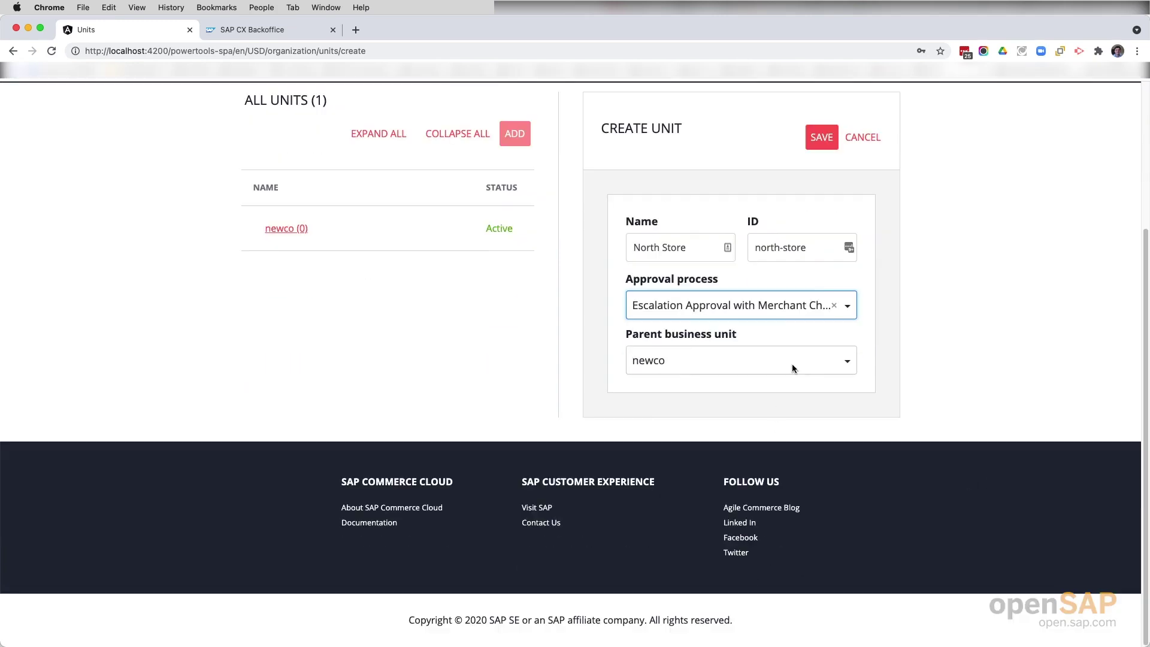
pyautogui.click(824, 131)
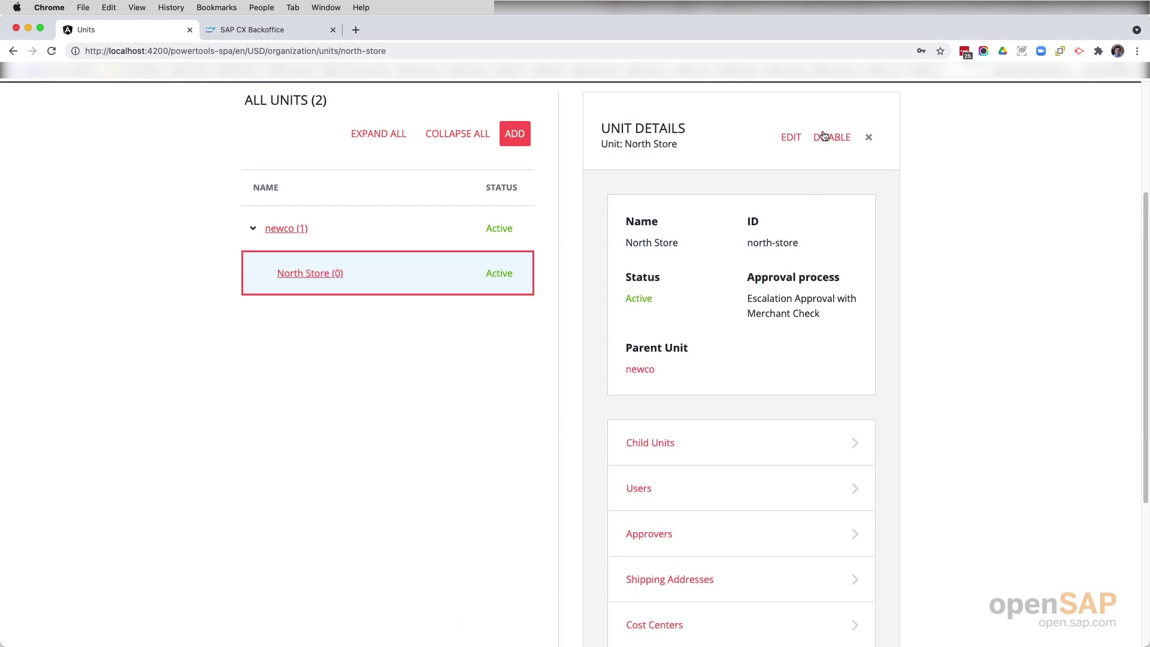
# Create unit 'southstore' under parent newco with Escalation Approval with Merchant Check.
pyautogui.click(509, 142)
pyautogui.click(710, 247)
pyautogui.write('southstore')
pyautogui.press('Tab')
pyautogui.press('Tab')
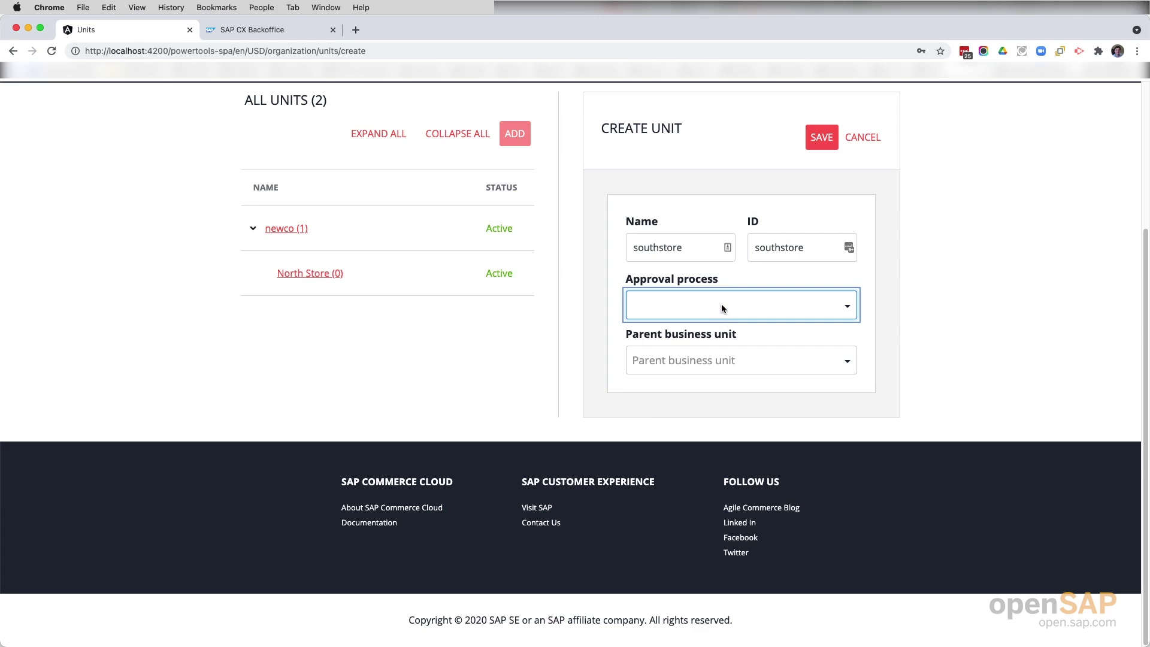
pyautogui.click(723, 311)
pyautogui.click(723, 333)
pyautogui.click(724, 365)
pyautogui.click(721, 386)
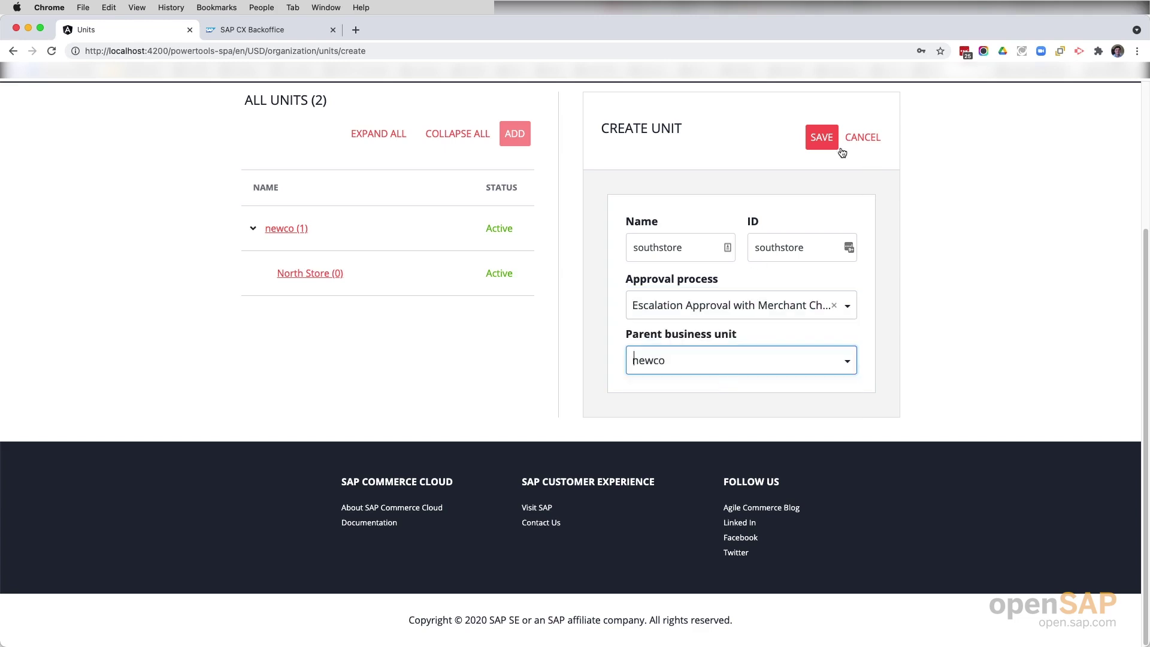
pyautogui.click(821, 142)
# Create unit 'central Store' under newco with Escalation Approval with Merchant Check.
pyautogui.click(526, 147)
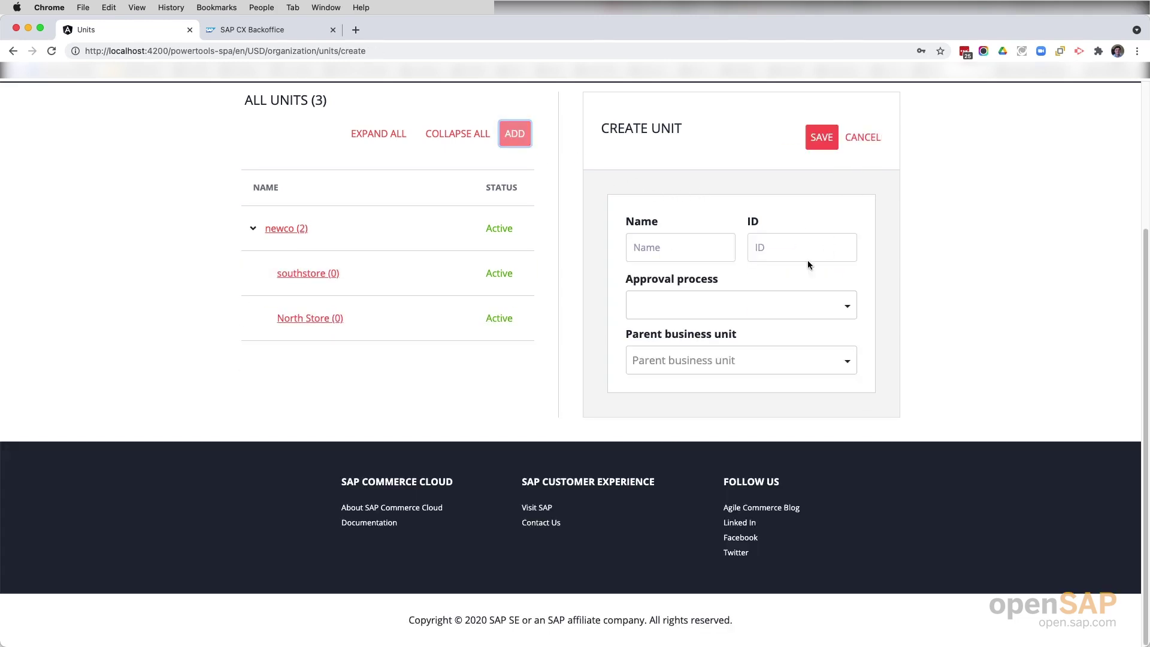
pyautogui.click(681, 253)
pyautogui.write('central')
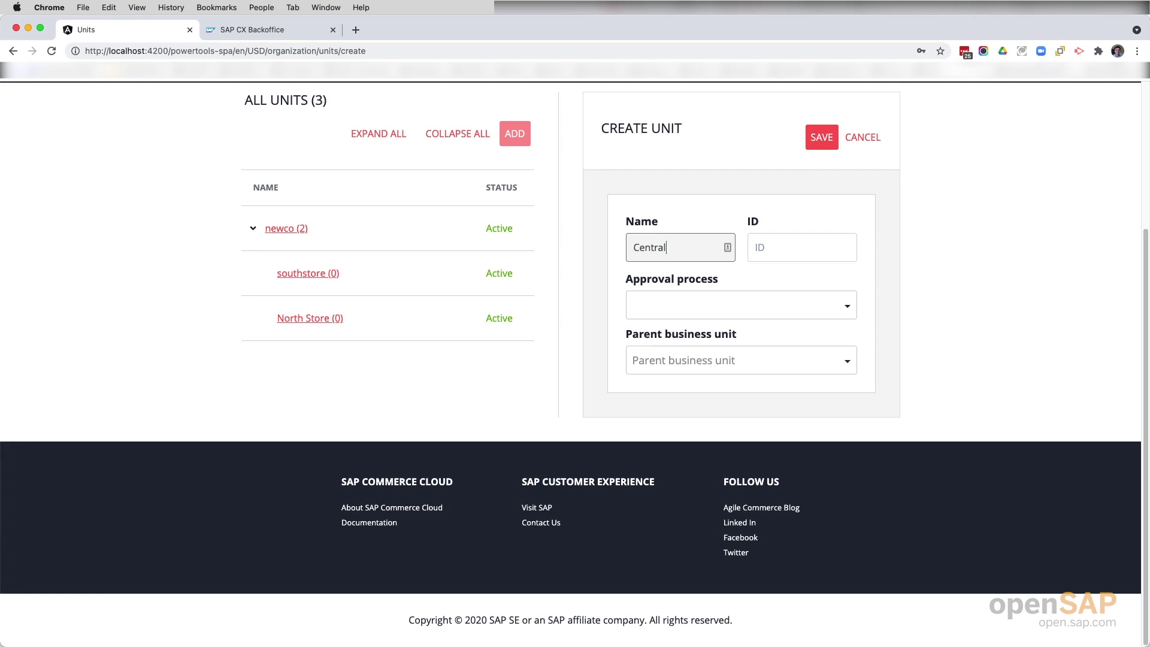
pyautogui.write(' Store')
pyautogui.press('Tab')
pyautogui.press('Tab')
pyautogui.click(706, 307)
pyautogui.click(719, 329)
pyautogui.click(725, 359)
pyautogui.click(719, 385)
pyautogui.click(821, 138)
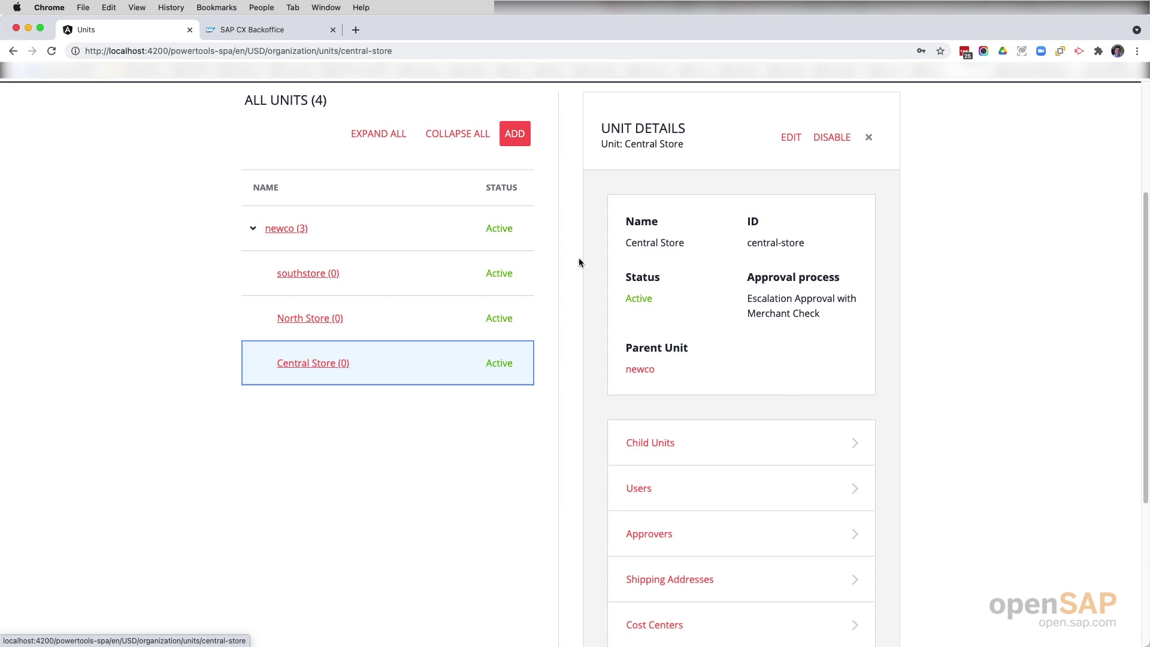
pyautogui.scroll(-1, 778, 434)
pyautogui.click(748, 465)
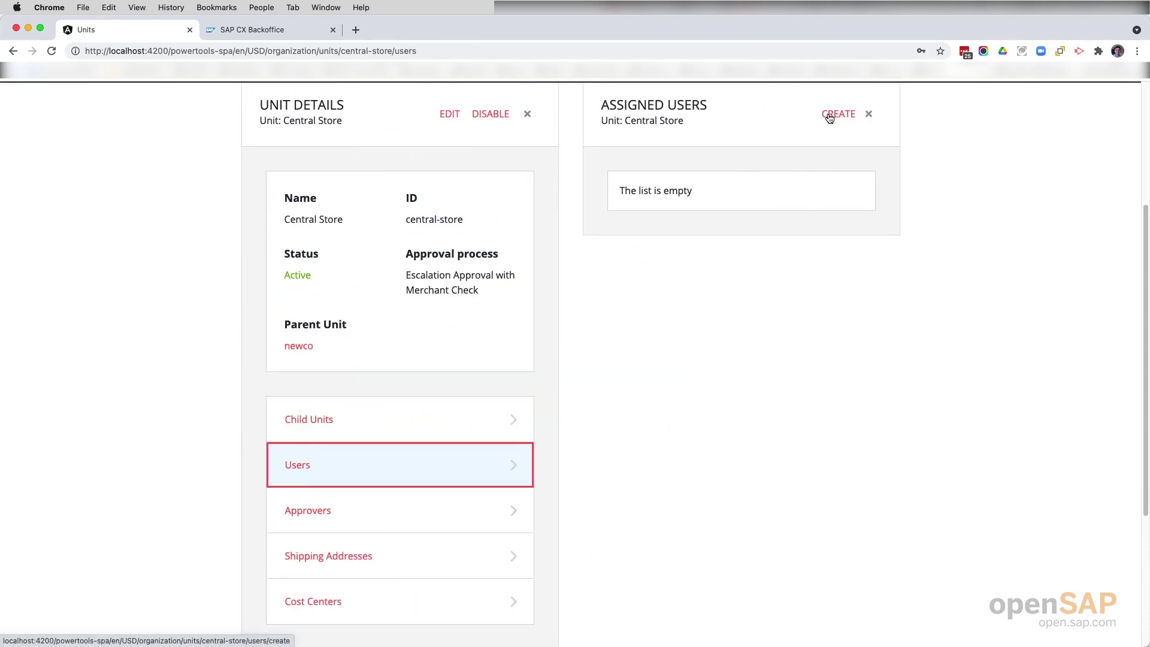
# Start a new Central Store user titled Mrs., entering first name, last name and e-mail.
pyautogui.click(830, 117)
pyautogui.click(709, 222)
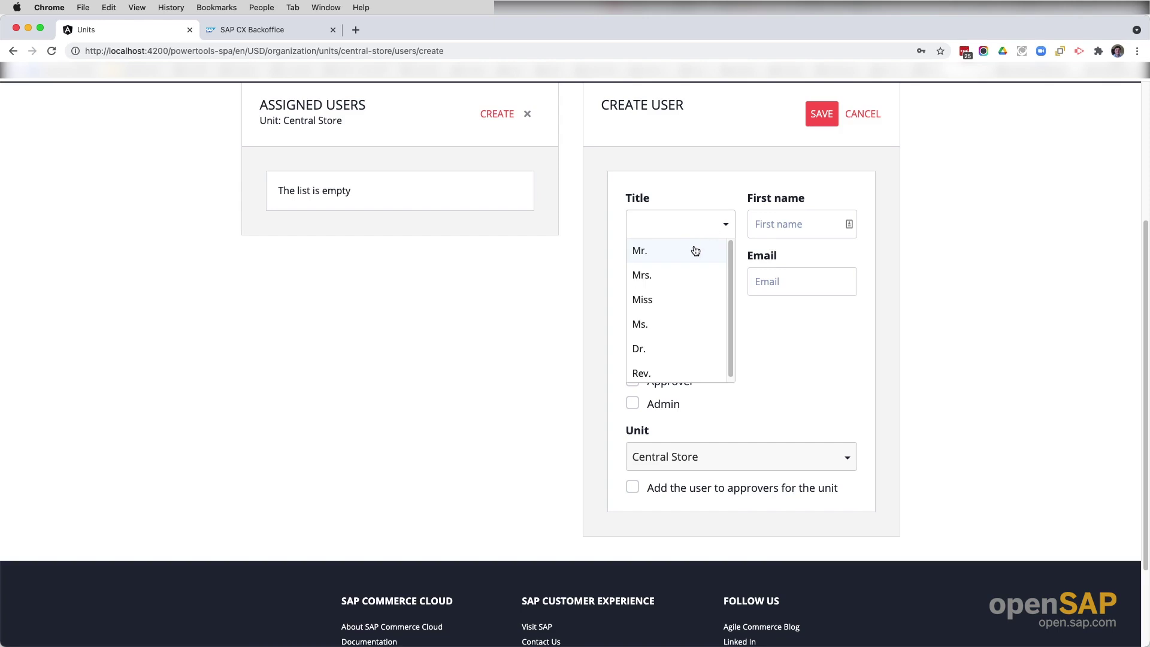
pyautogui.click(681, 275)
pyautogui.click(814, 227)
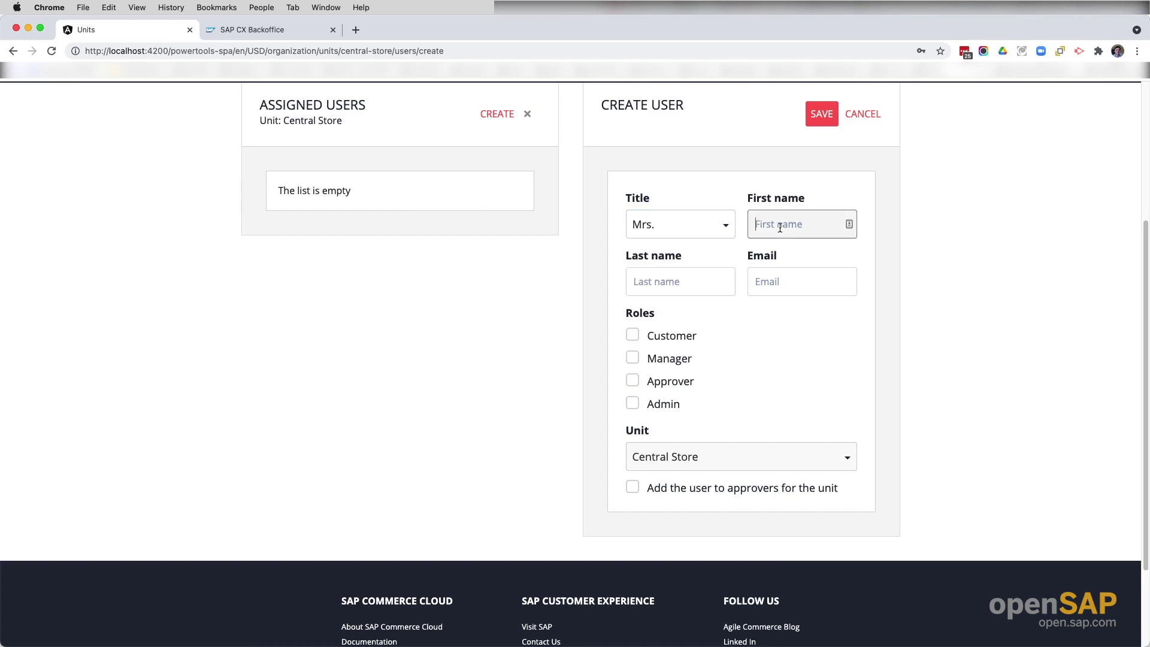
pyautogui.write('Jane')
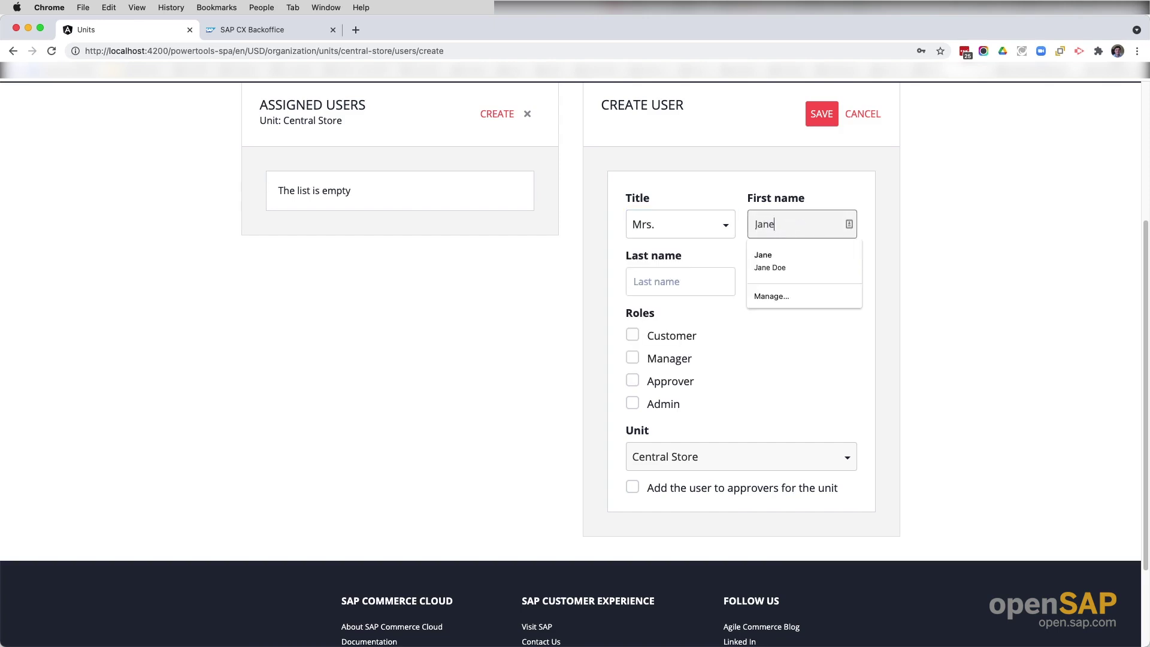
pyautogui.click(708, 293)
pyautogui.write('Newco')
pyautogui.press('Tab')
pyautogui.write('janenewcnewco.com')
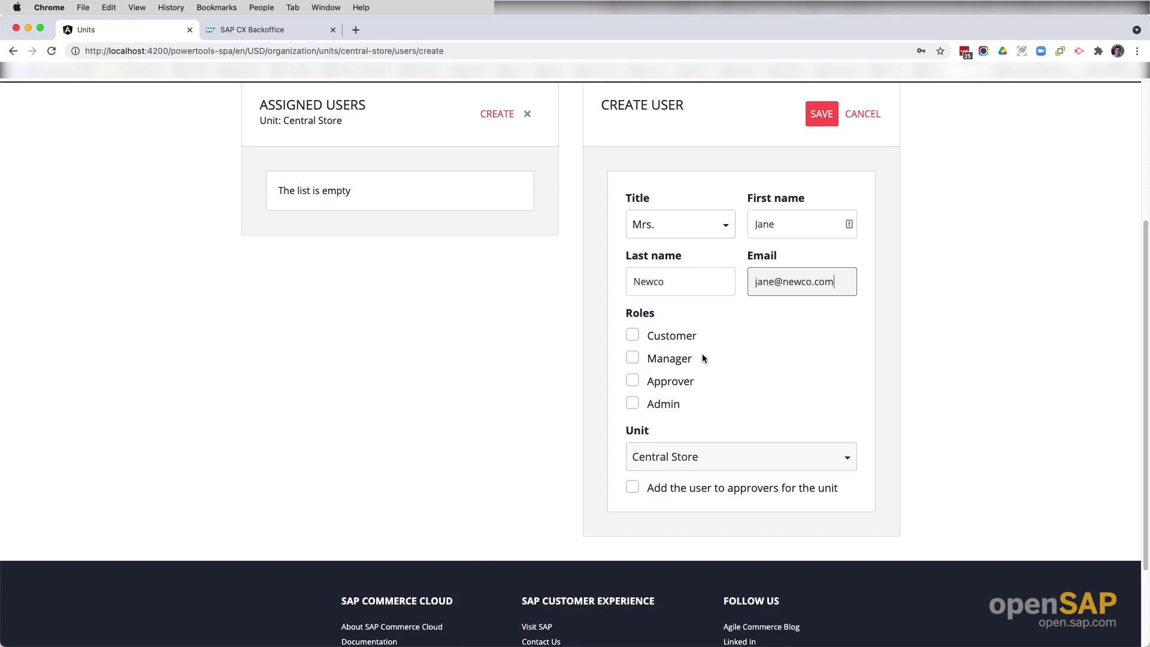
# Give the user the Customer role, save it, and return to the organization overview.
pyautogui.click(632, 339)
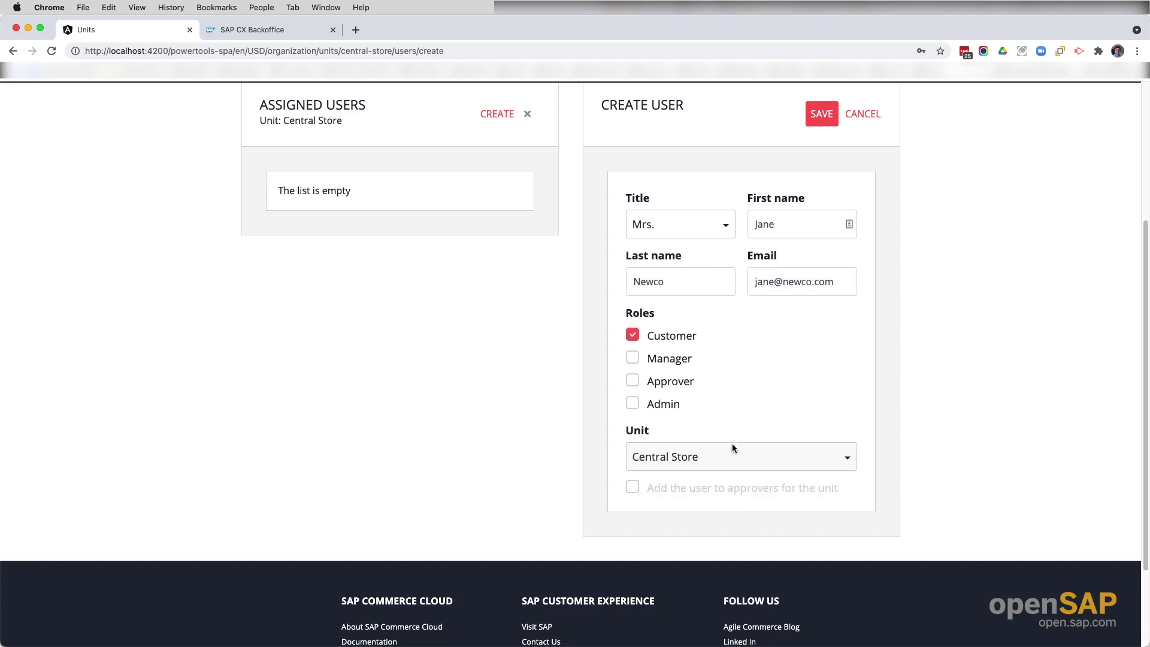
pyautogui.click(828, 118)
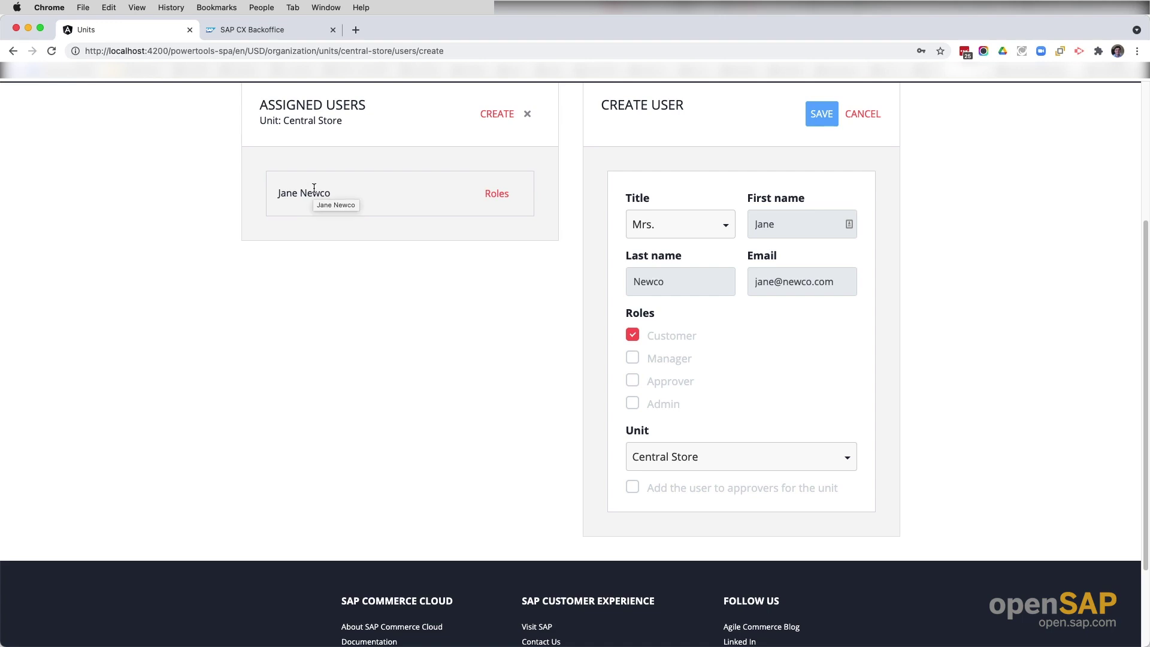
pyautogui.scroll(4, 412, 242)
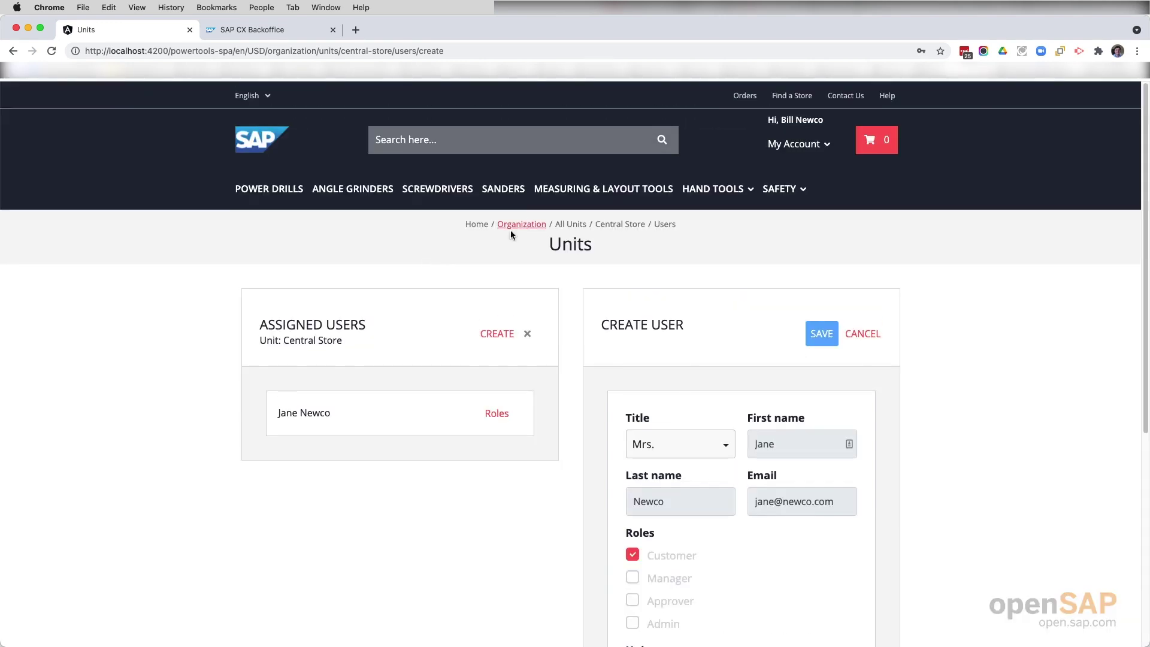
pyautogui.click(529, 224)
# Open the Central Store customer user's details from the Users list.
pyautogui.click(494, 357)
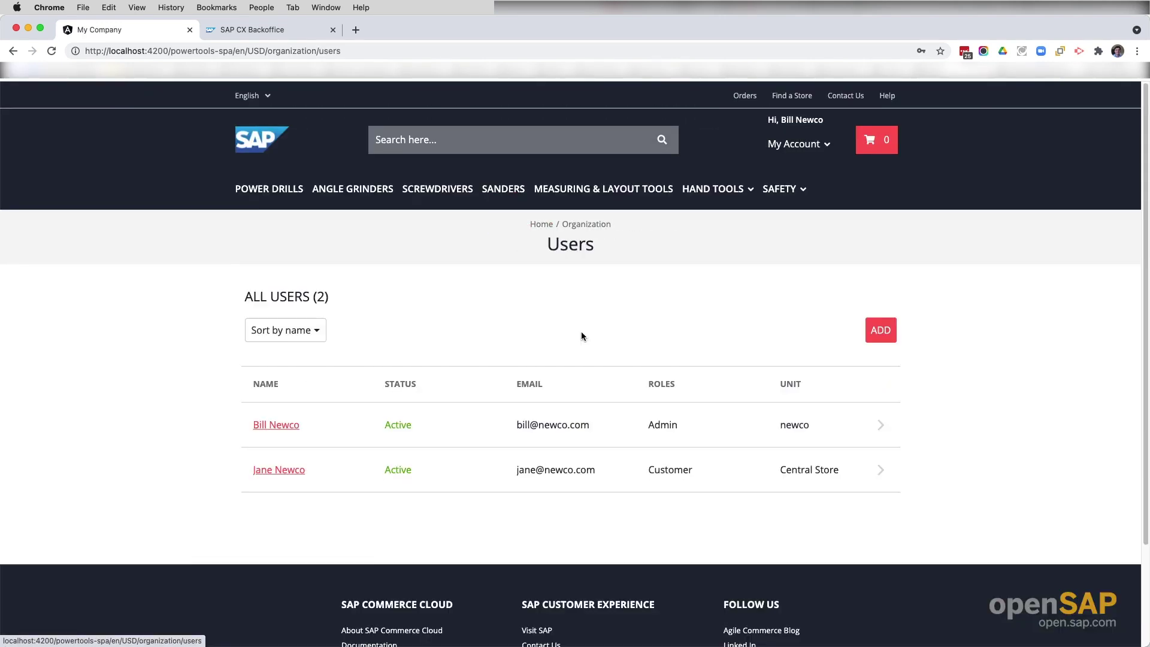
pyautogui.scroll(-2, 398, 377)
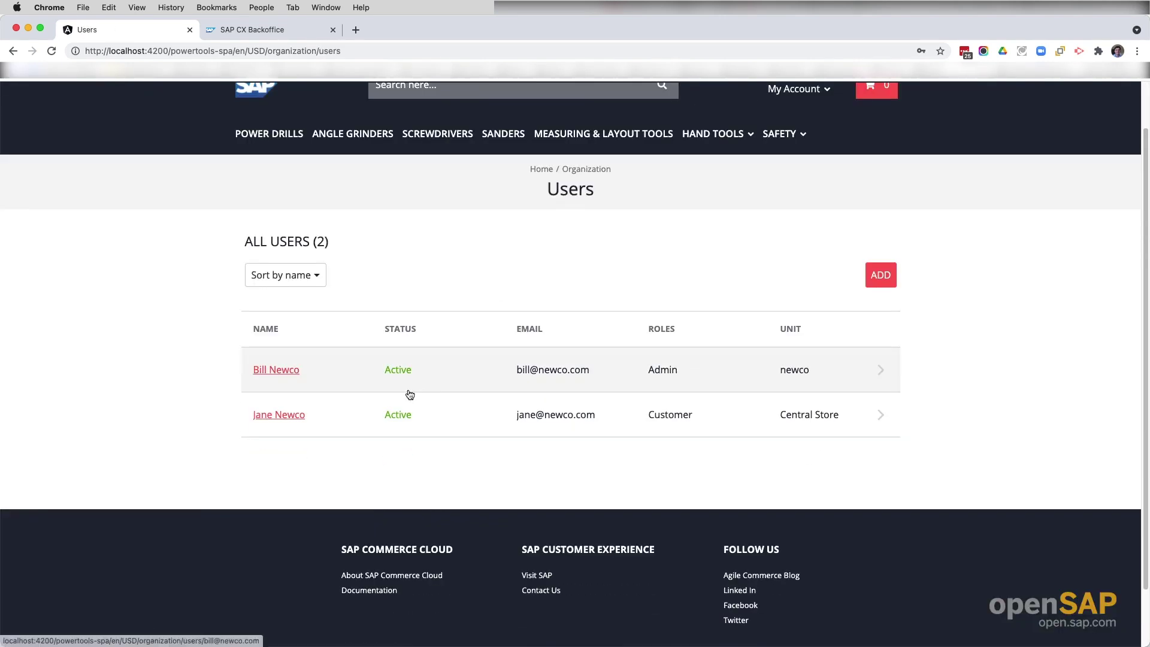
pyautogui.click(287, 416)
pyautogui.scroll(-2, 839, 413)
pyautogui.scroll(-3, 1056, 424)
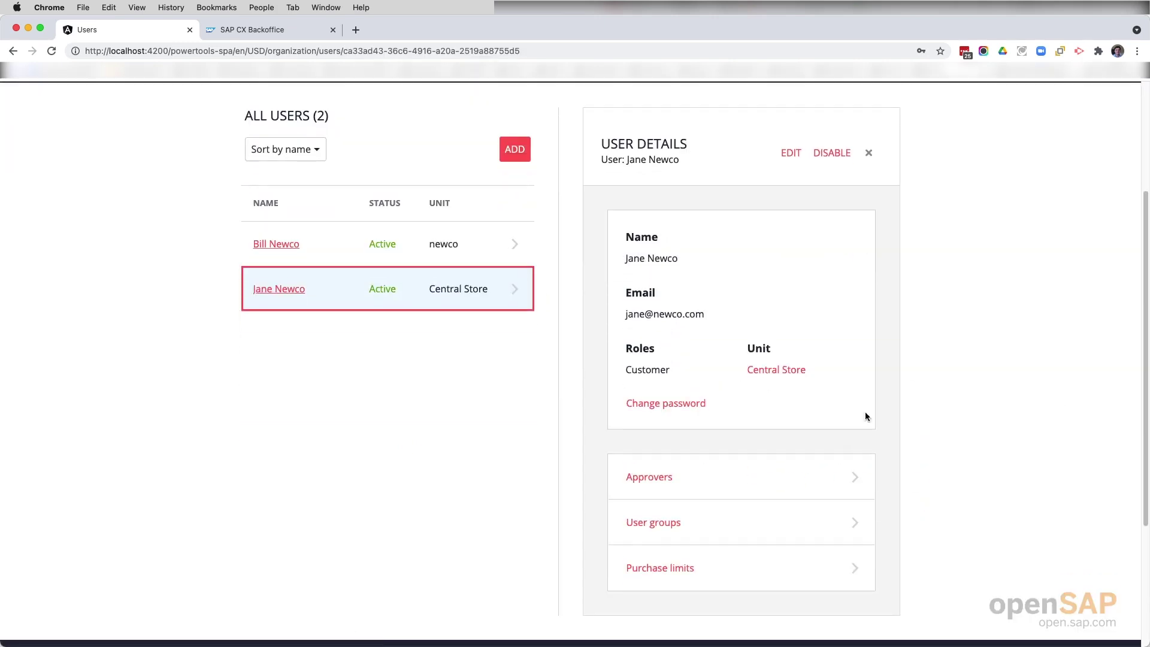
# Set and confirm a new password for that user, then copy the shop's base address.
pyautogui.click(700, 403)
pyautogui.click(692, 256)
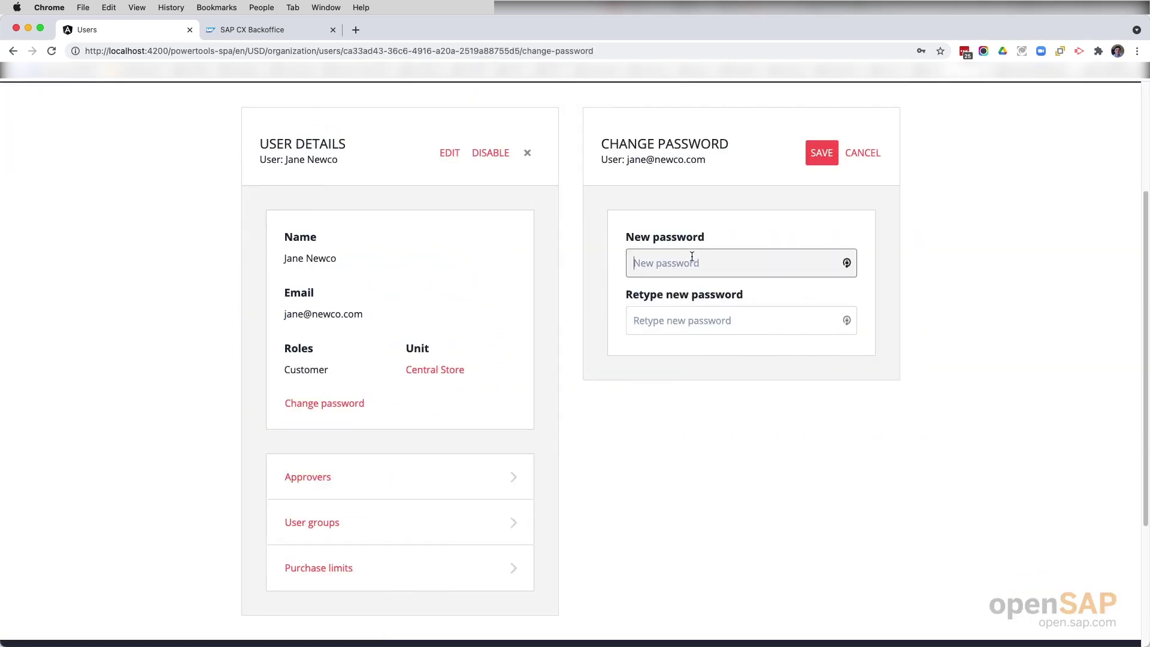
pyautogui.write('••••••')
pyautogui.press('Tab')
pyautogui.write('••••••')
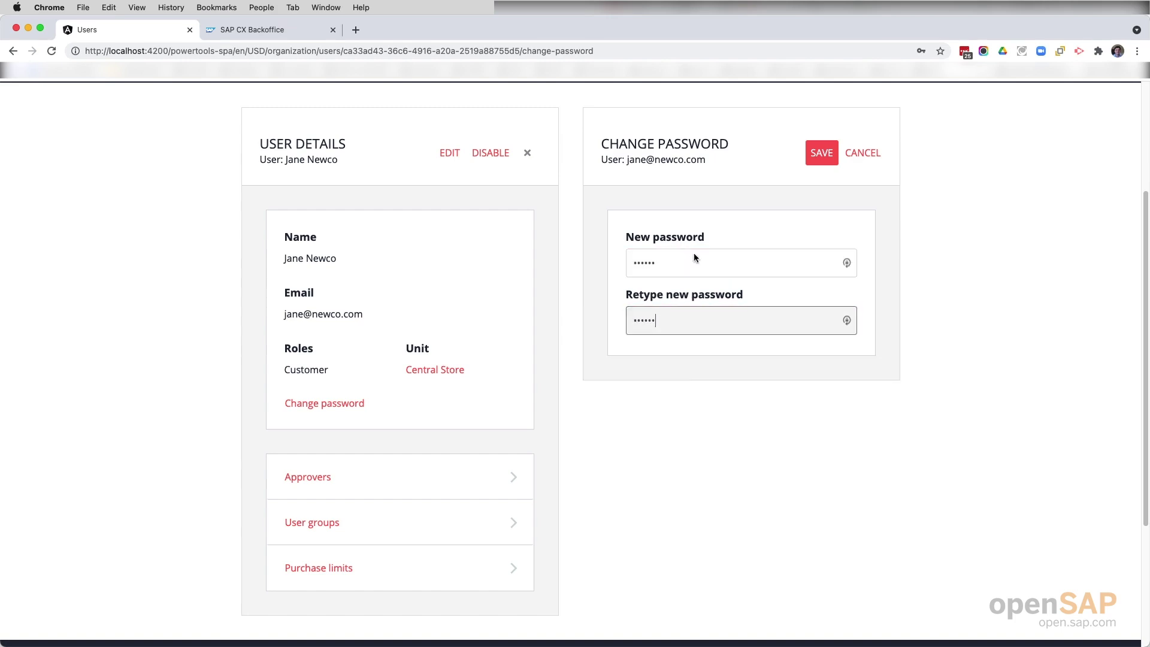
pyautogui.click(831, 152)
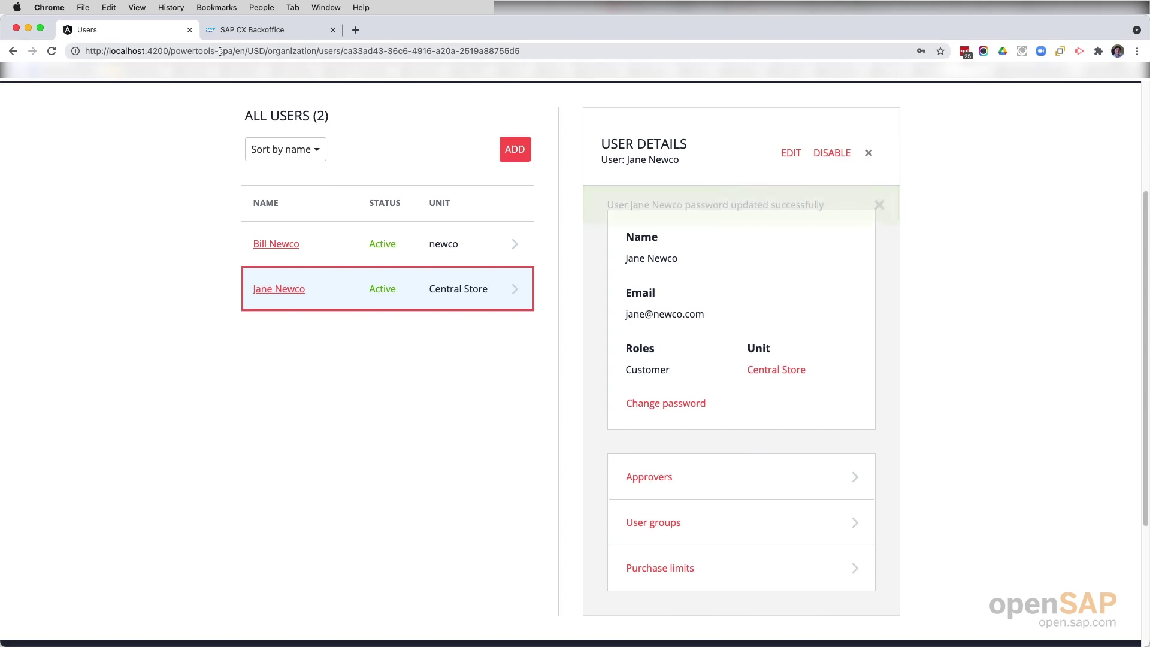
pyautogui.moveTo(169, 48); pyautogui.dragTo(84, 51)
pyautogui.press('super+c')
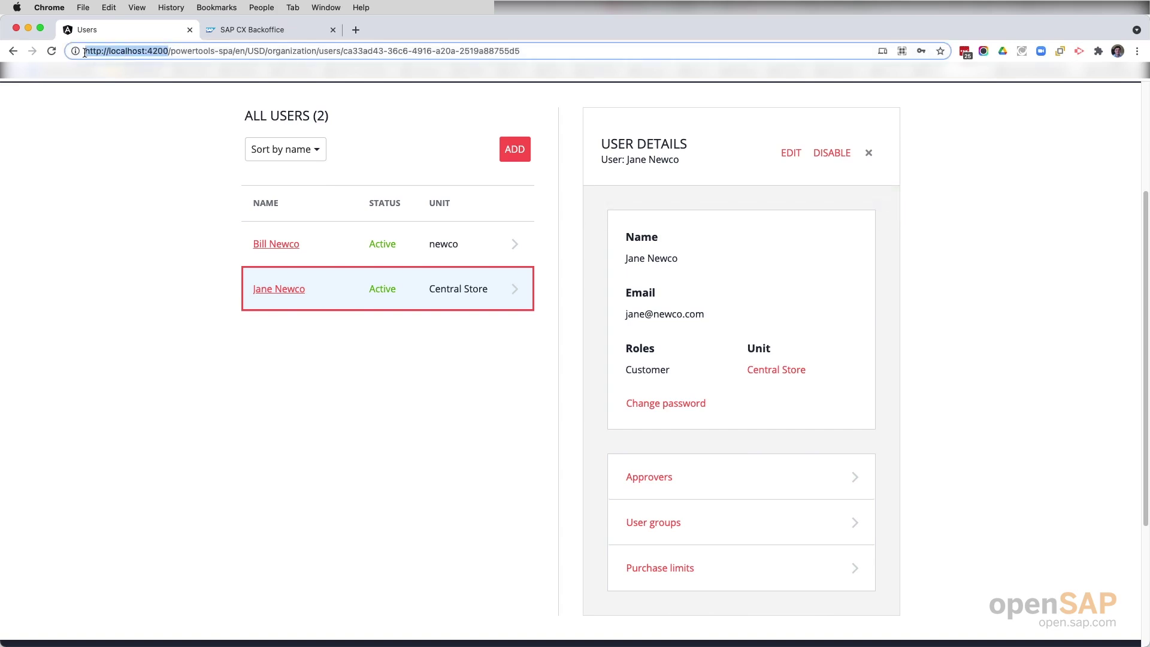
pyautogui.click(293, 375)
# Load the shop in a private window and sign in as the Central Store customer user.
pyautogui.press('super+shift+n')
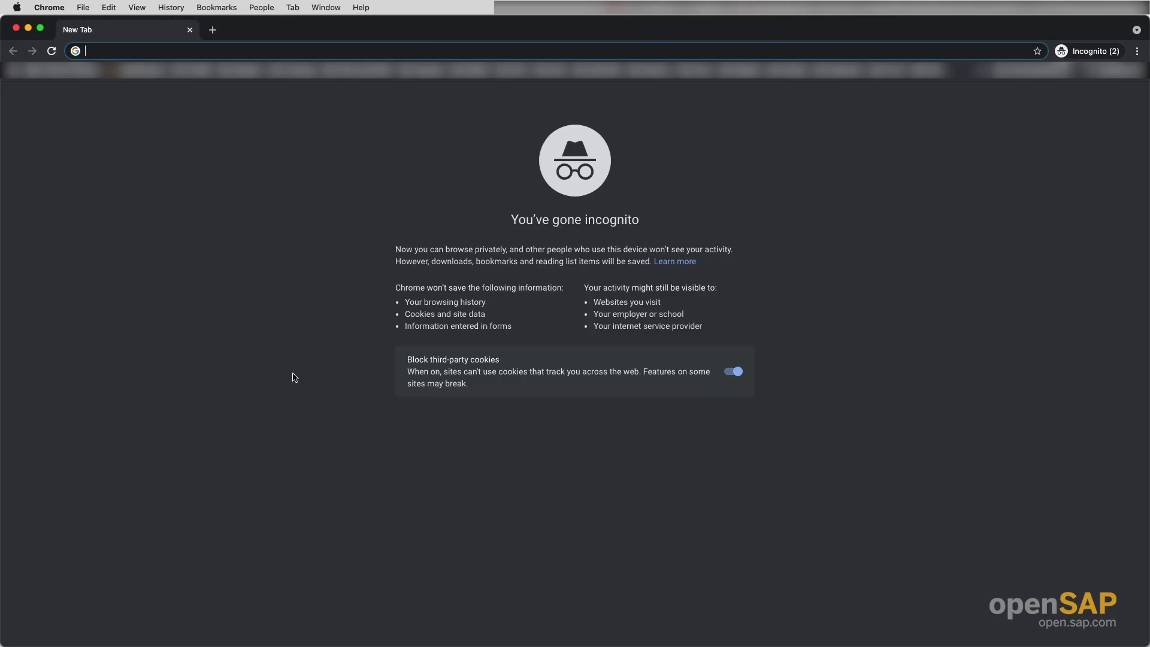
pyautogui.press('super+v')
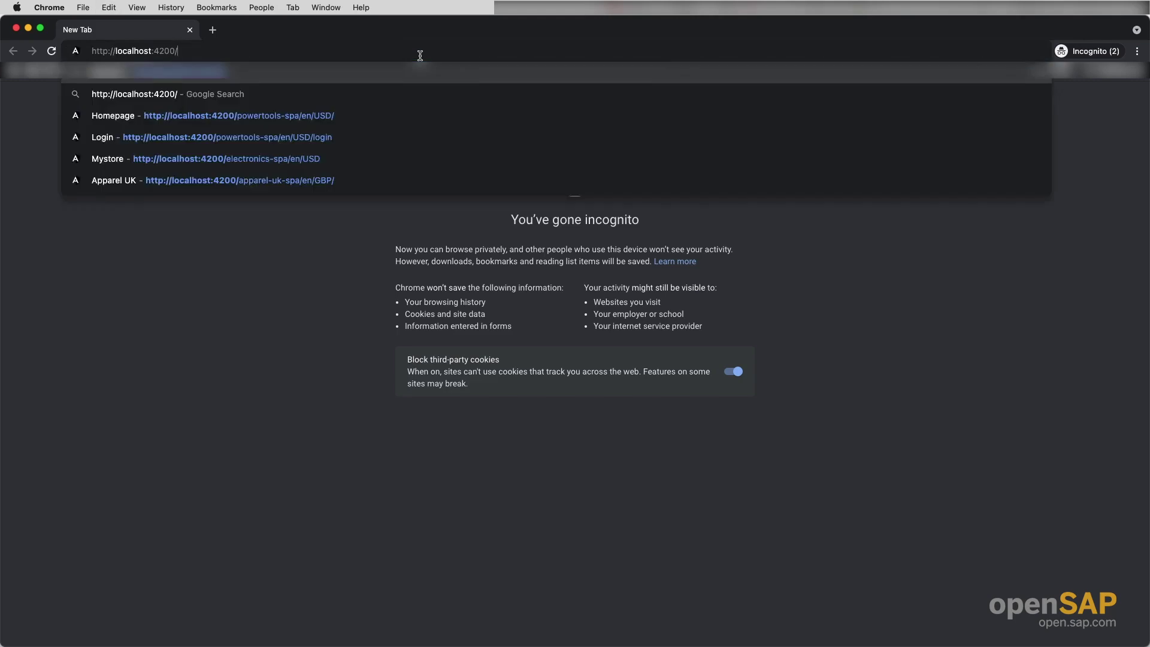
pyautogui.press('Return')
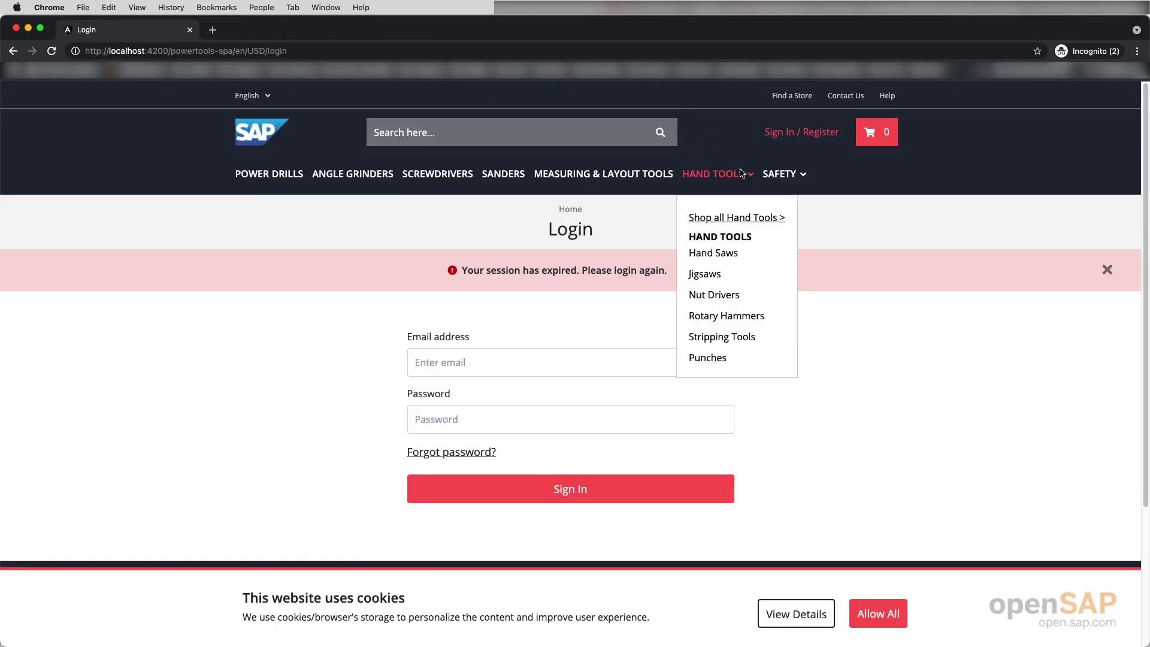
pyautogui.click(1106, 269)
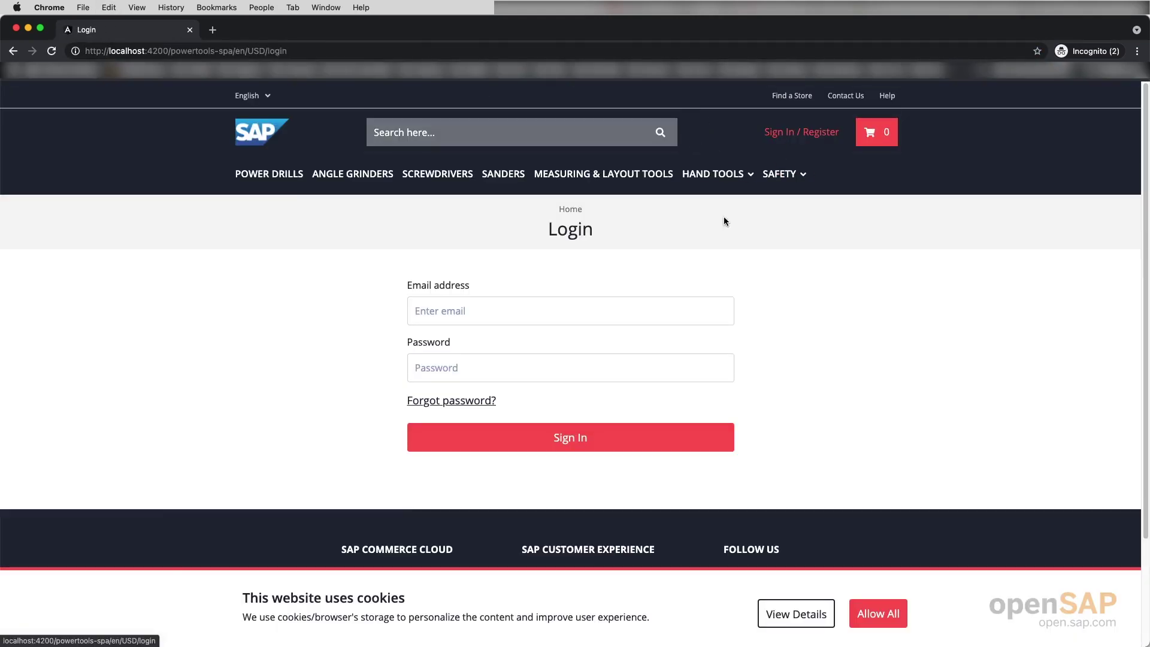
pyautogui.click(525, 311)
pyautogui.press('Tab')
pyautogui.write('••')
pyautogui.click(598, 436)
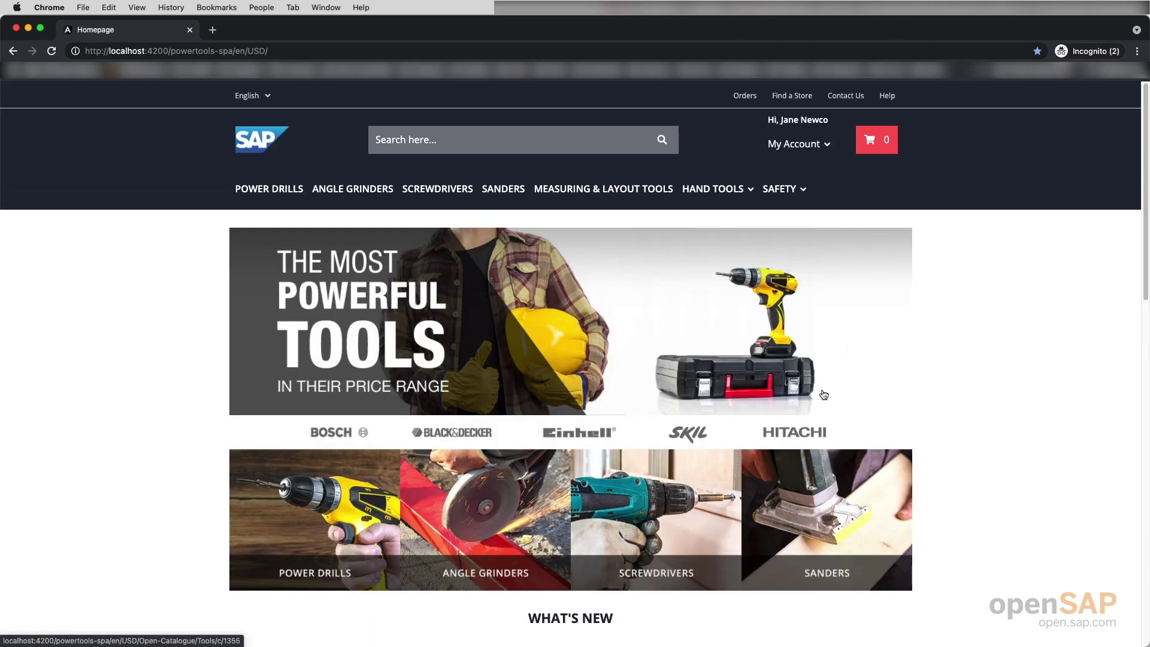
# Add one PSM 80 A sander from Sanders to the cart and view the cart.
pyautogui.moveTo(806, 145)
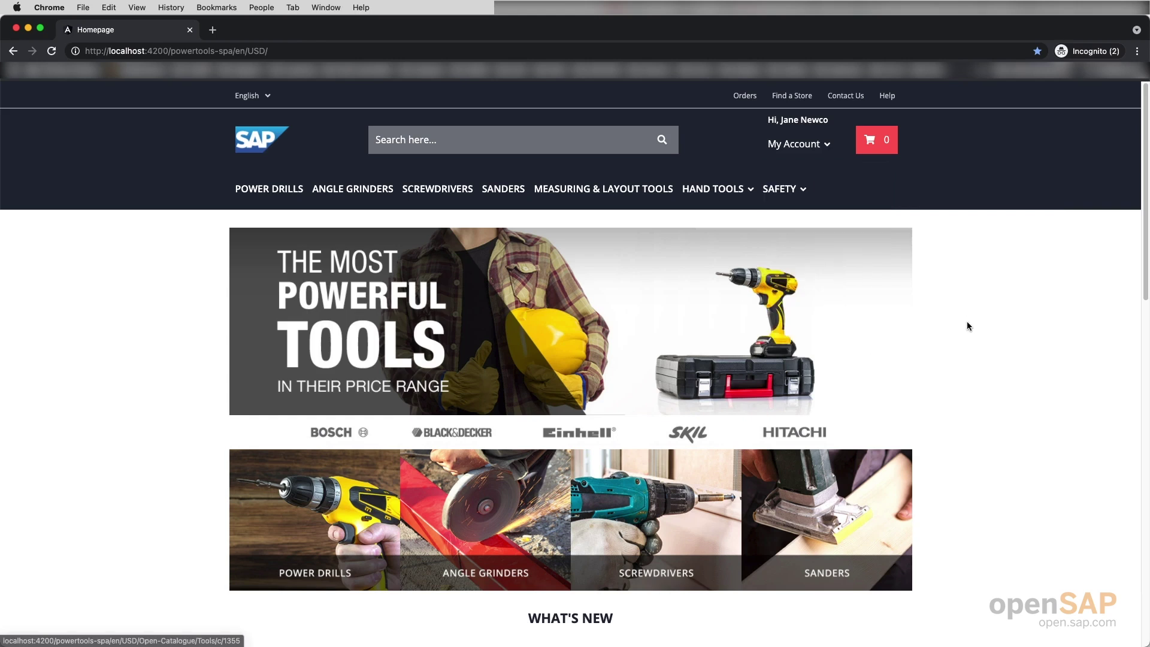
pyautogui.click(501, 196)
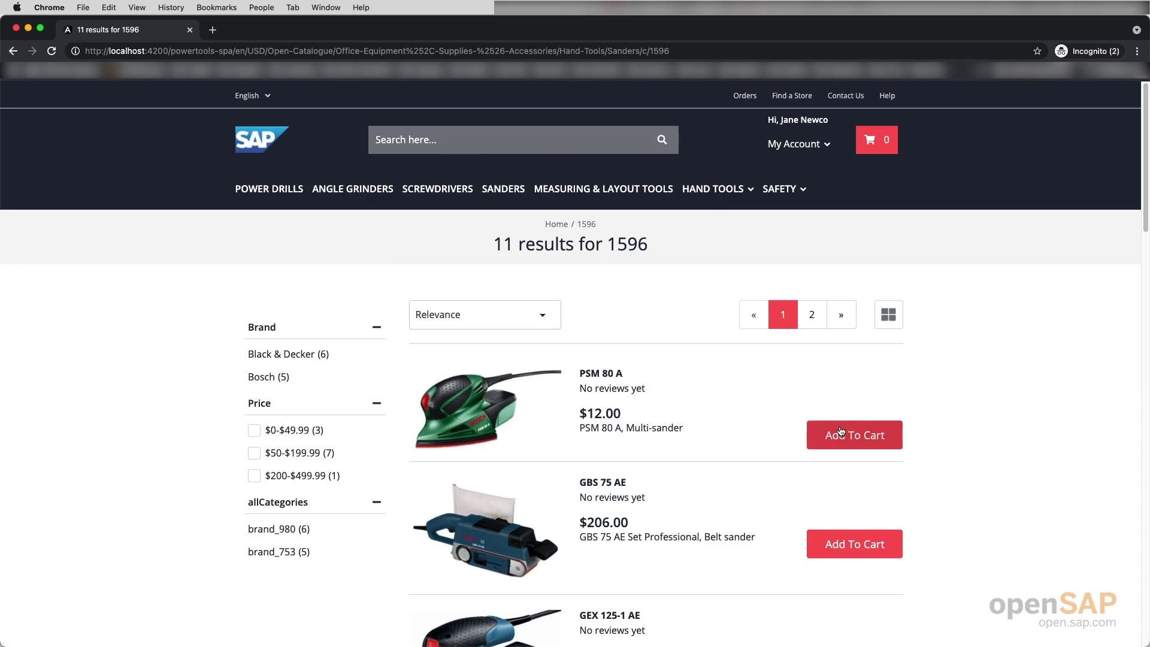
pyautogui.click(849, 432)
pyautogui.click(688, 388)
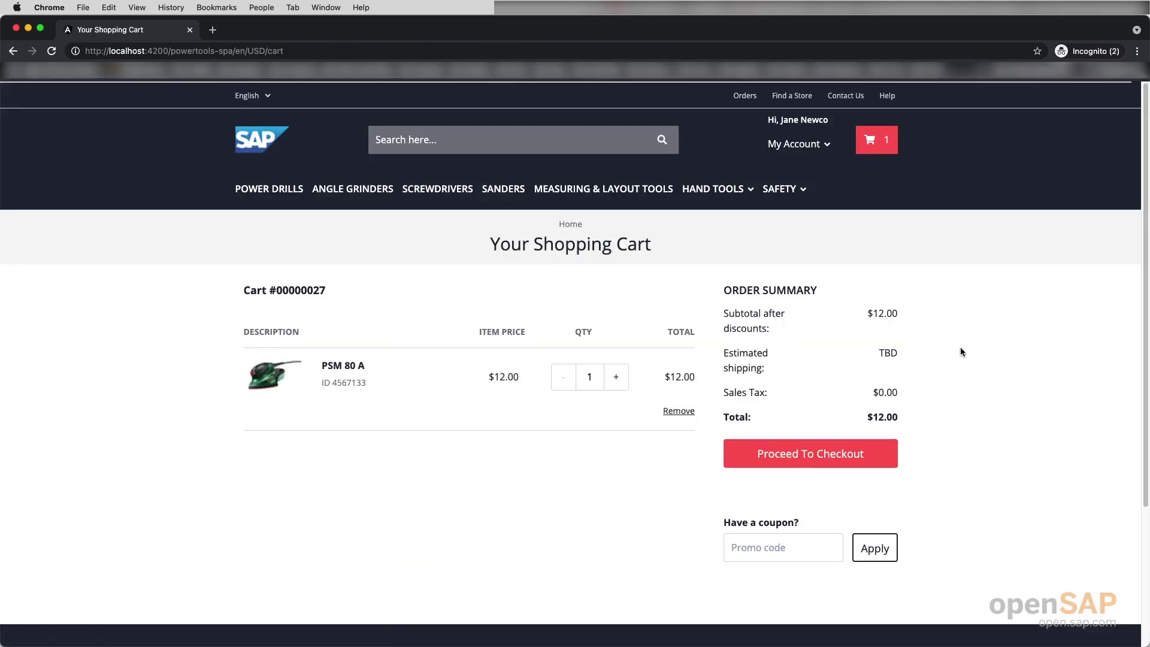
# Start checkout paying on Account with purchase order number 123 and continue to shipping.
pyautogui.click(801, 460)
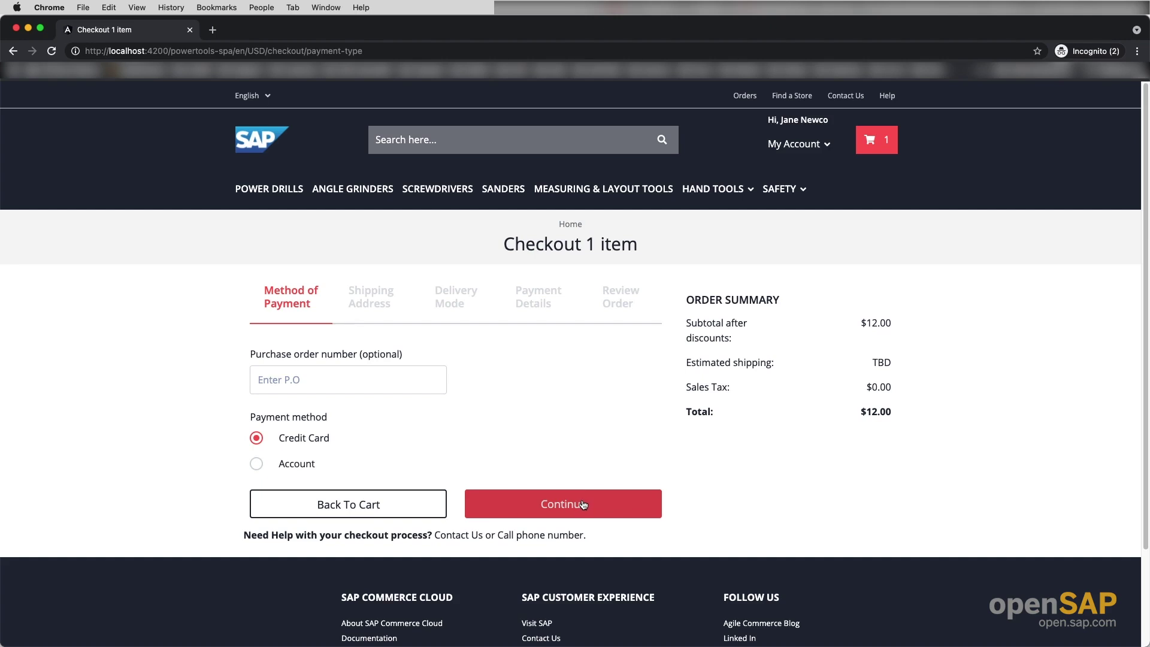
pyautogui.click(383, 379)
pyautogui.write('123')
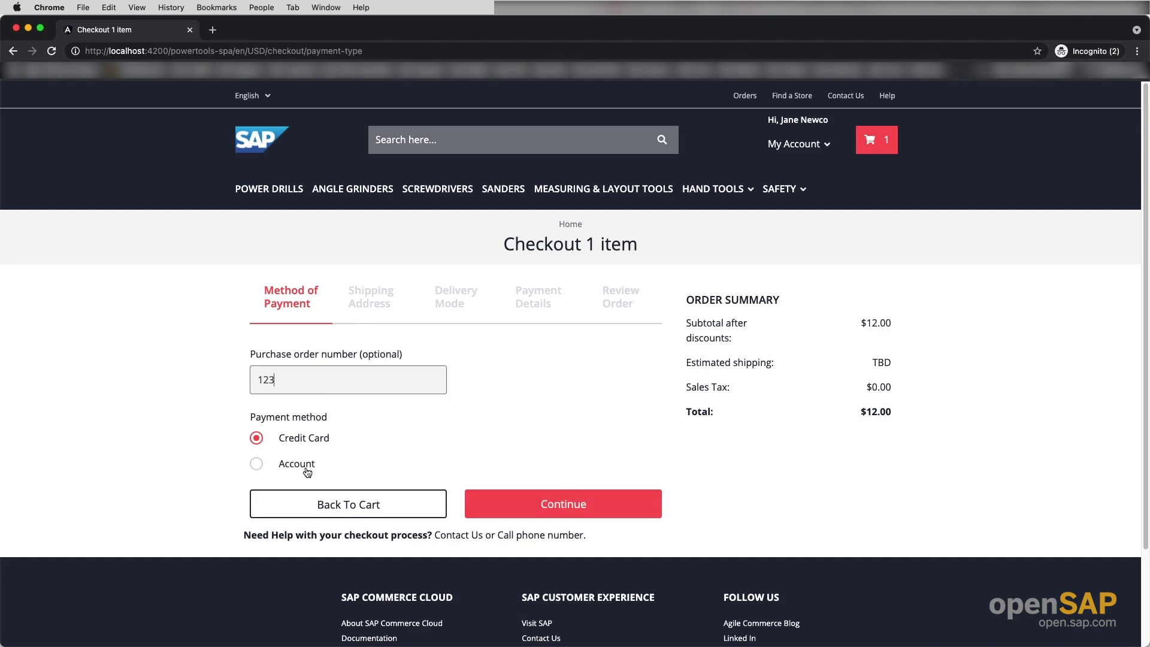
pyautogui.click(308, 473)
pyautogui.click(473, 503)
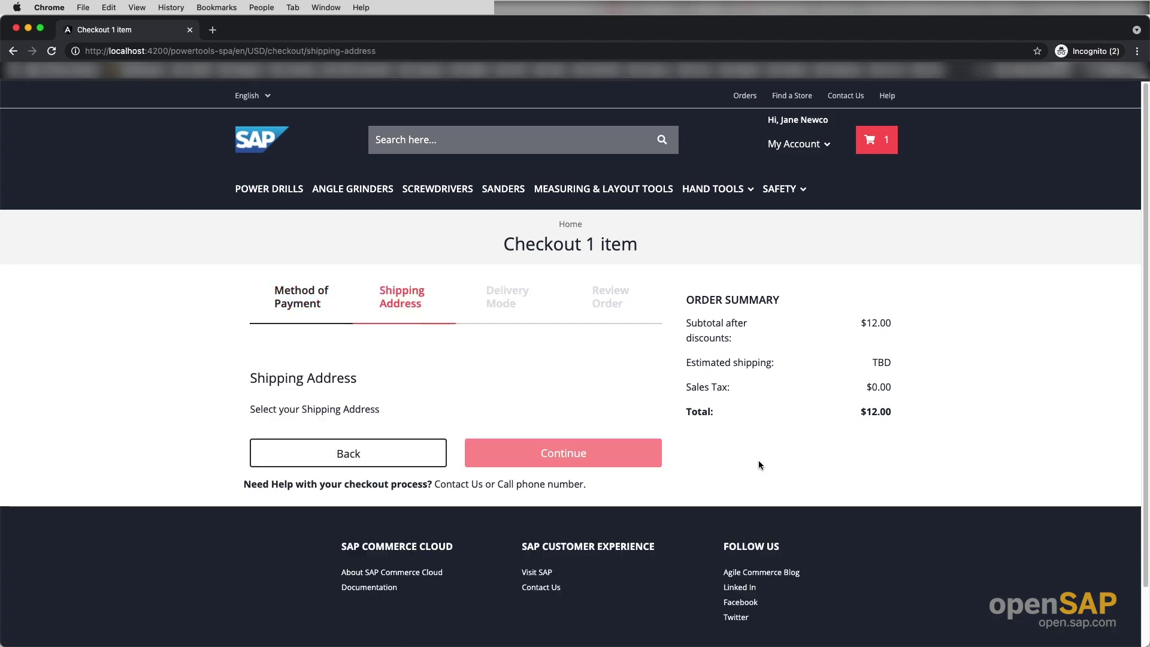
pyautogui.scroll(-2, 742, 457)
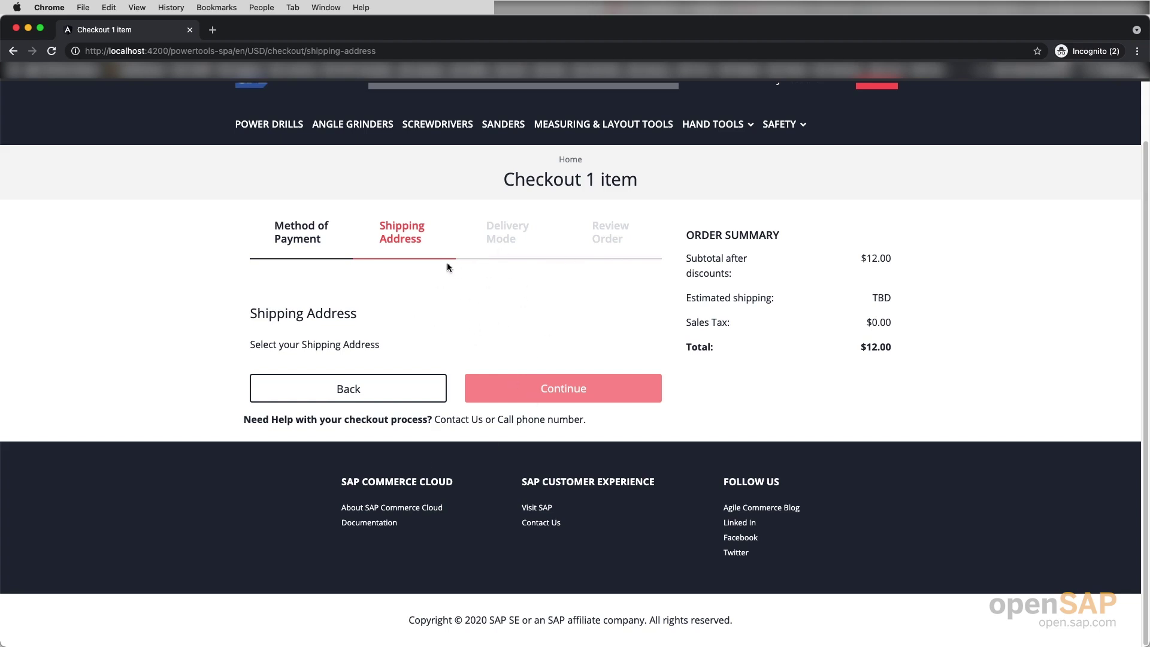
# Switch from the checkout to the admin's Users window showing the Central Store user.
pyautogui.press('super+Tab')
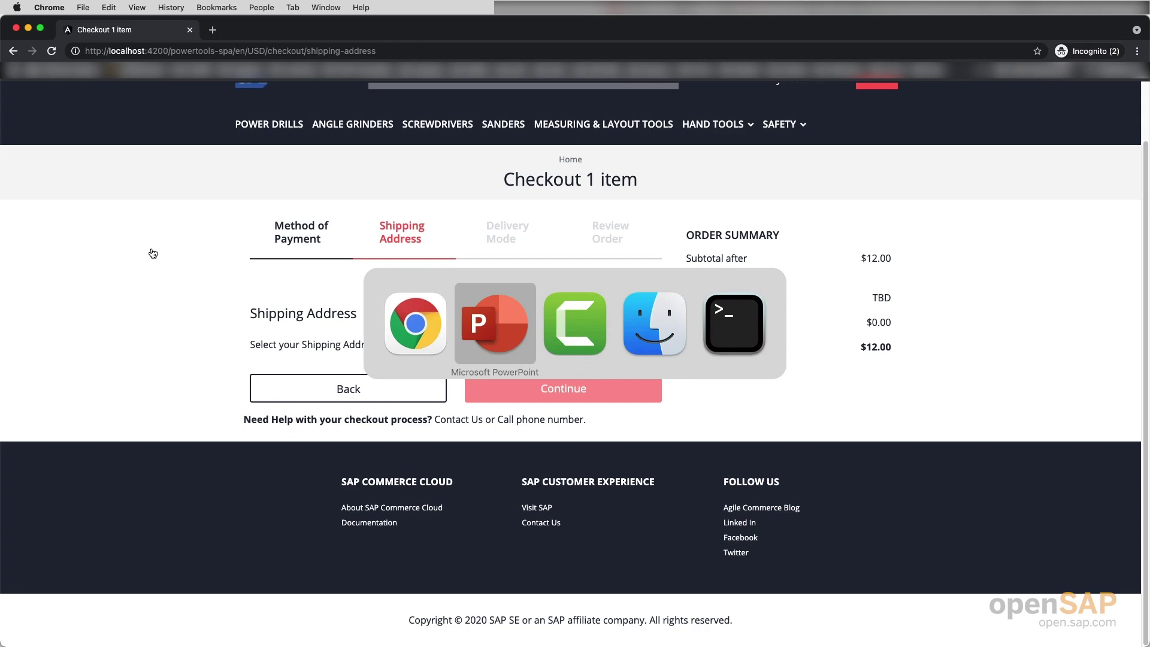
pyautogui.press('super+shift+Tab')
pyautogui.click(313, 8)
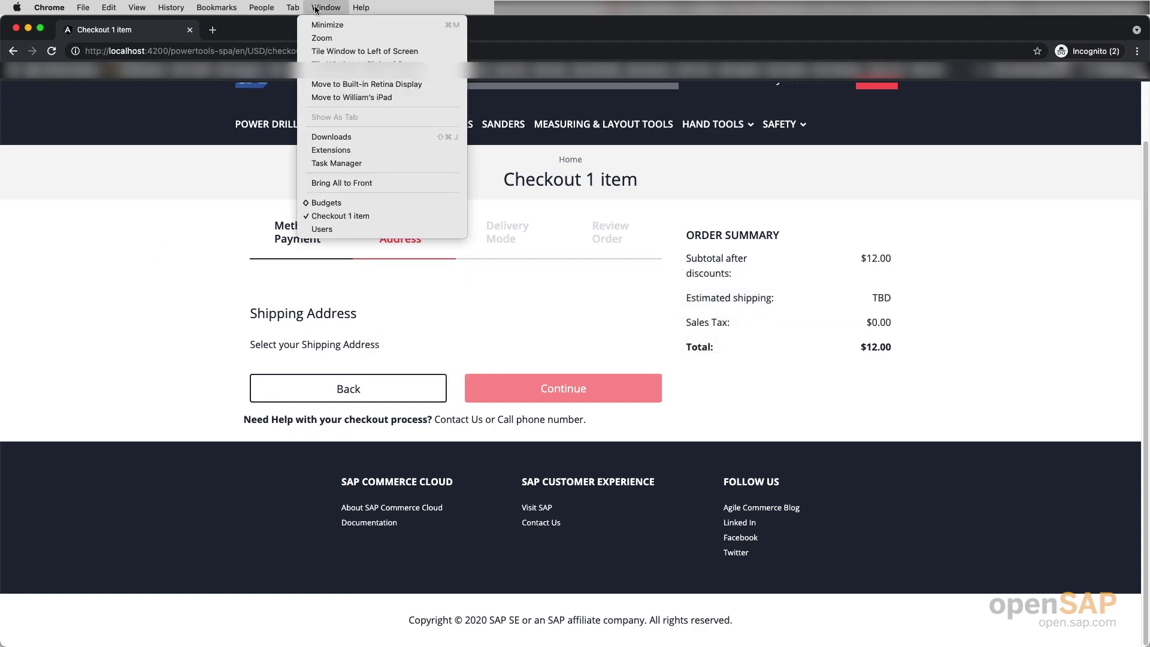
pyautogui.click(369, 201)
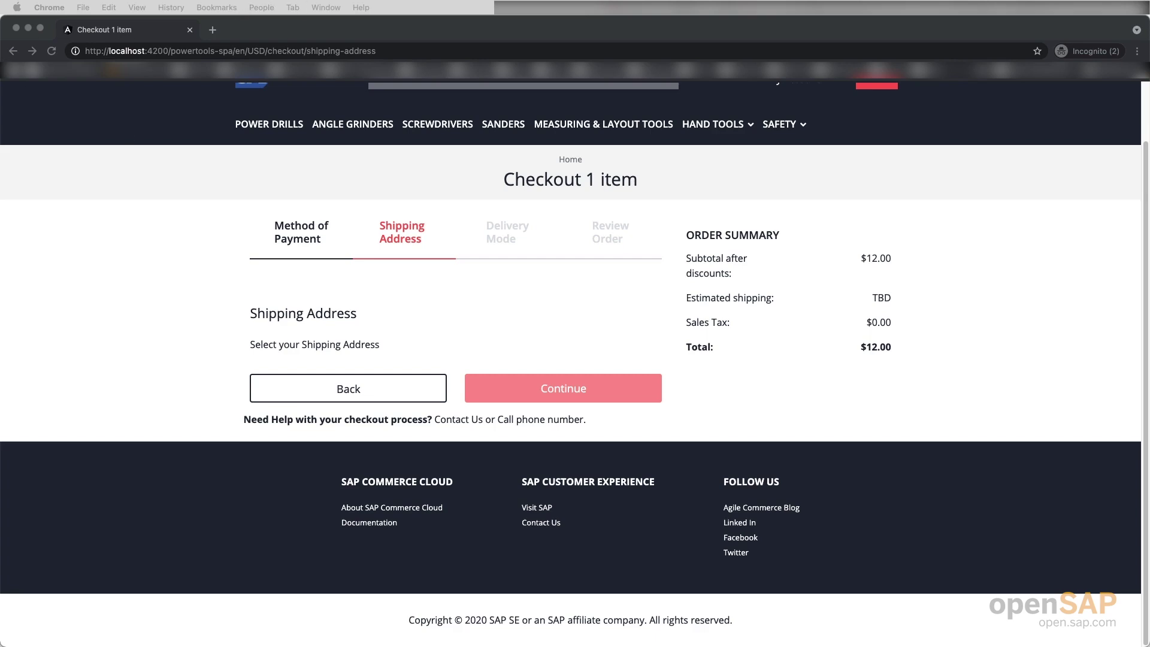
pyautogui.click(23, 185)
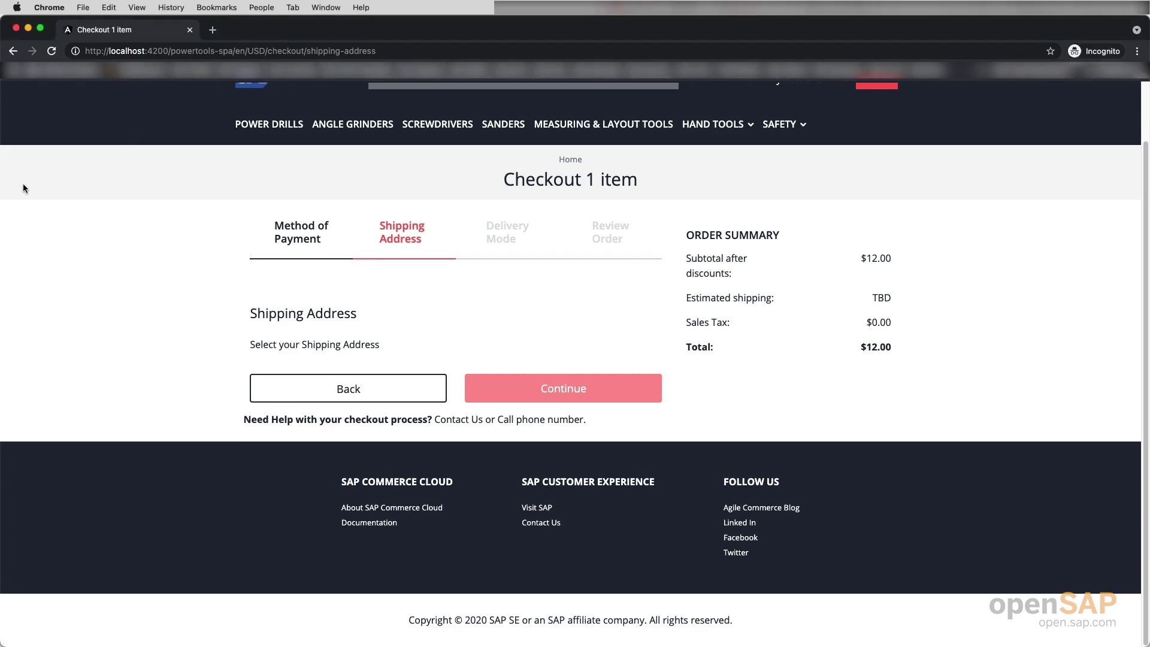
pyautogui.click(318, 6)
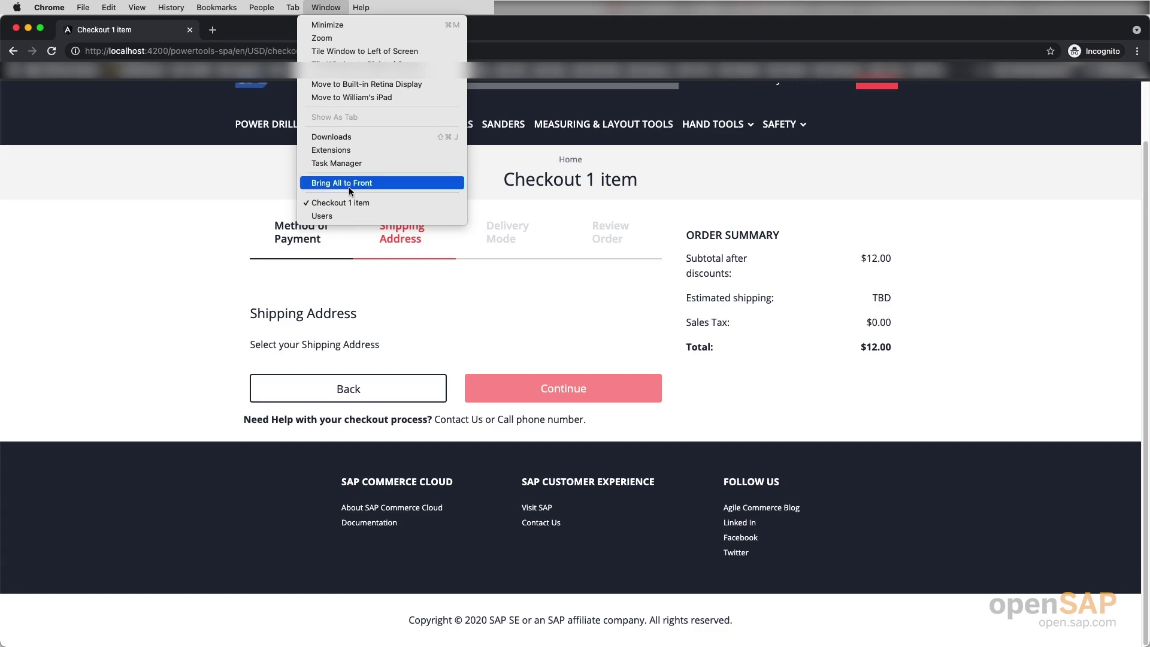
pyautogui.click(326, 215)
# Go from the organization overview to Cost Centers and start a new cost center.
pyautogui.scroll(3, 934, 312)
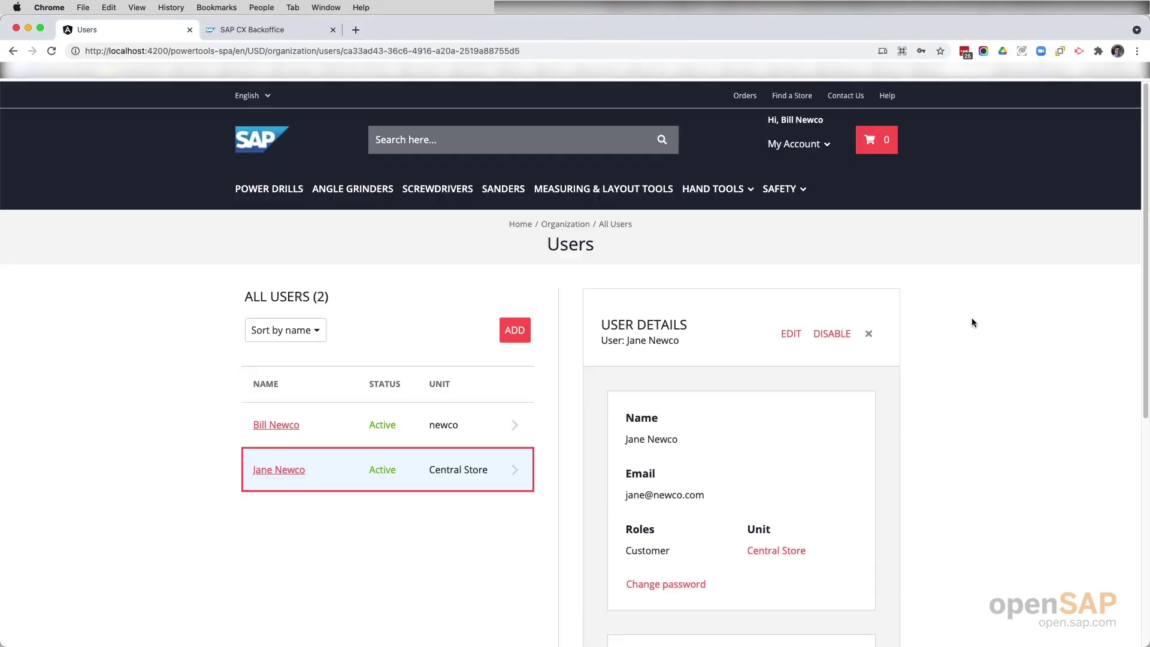
pyautogui.click(565, 224)
pyautogui.scroll(-1, 838, 383)
pyautogui.click(814, 324)
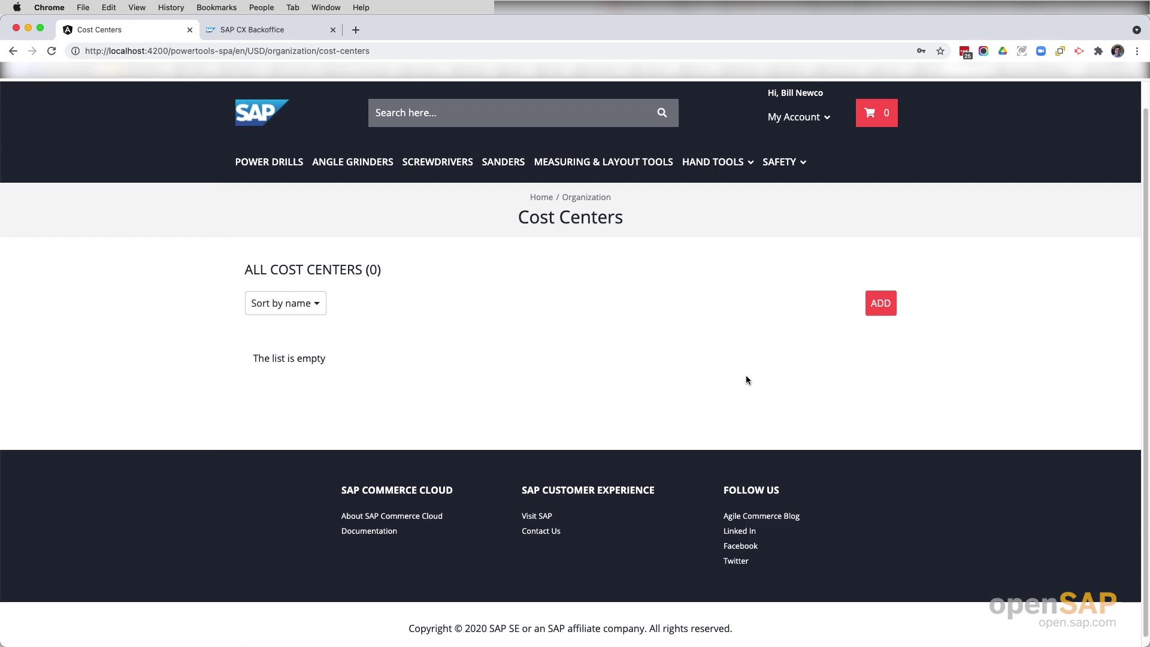
pyautogui.click(879, 304)
# Enter cc1 as name and code, in US Dollar, under parent unit Central Store, and submit.
pyautogui.click(656, 416)
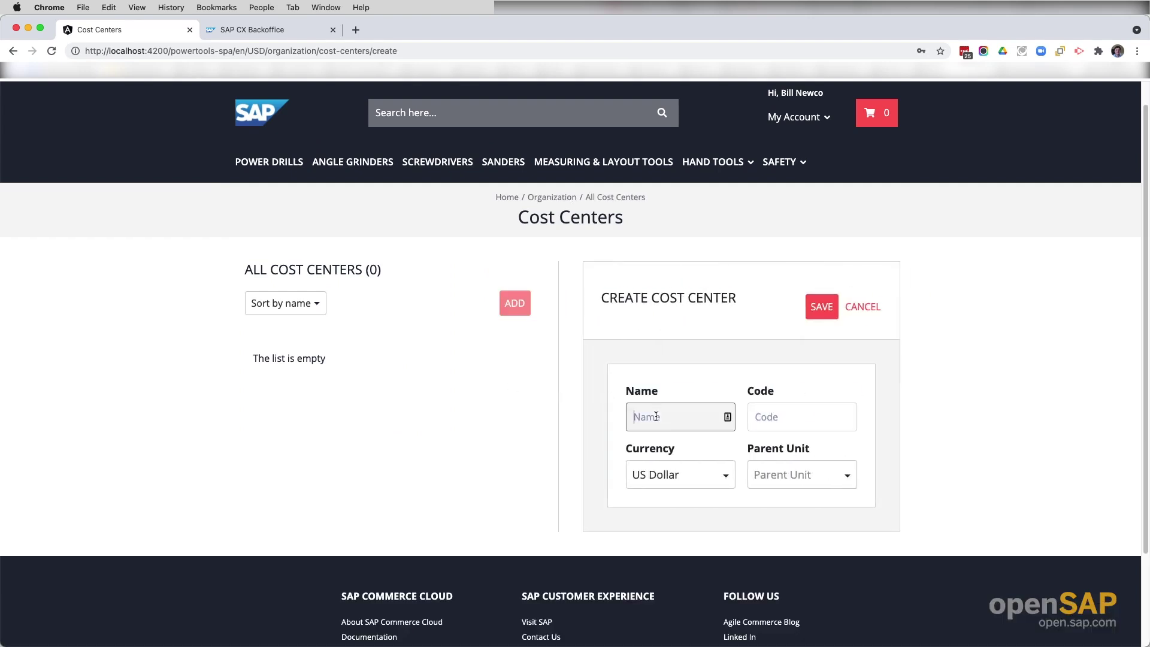
pyautogui.write('cc1')
pyautogui.click(795, 413)
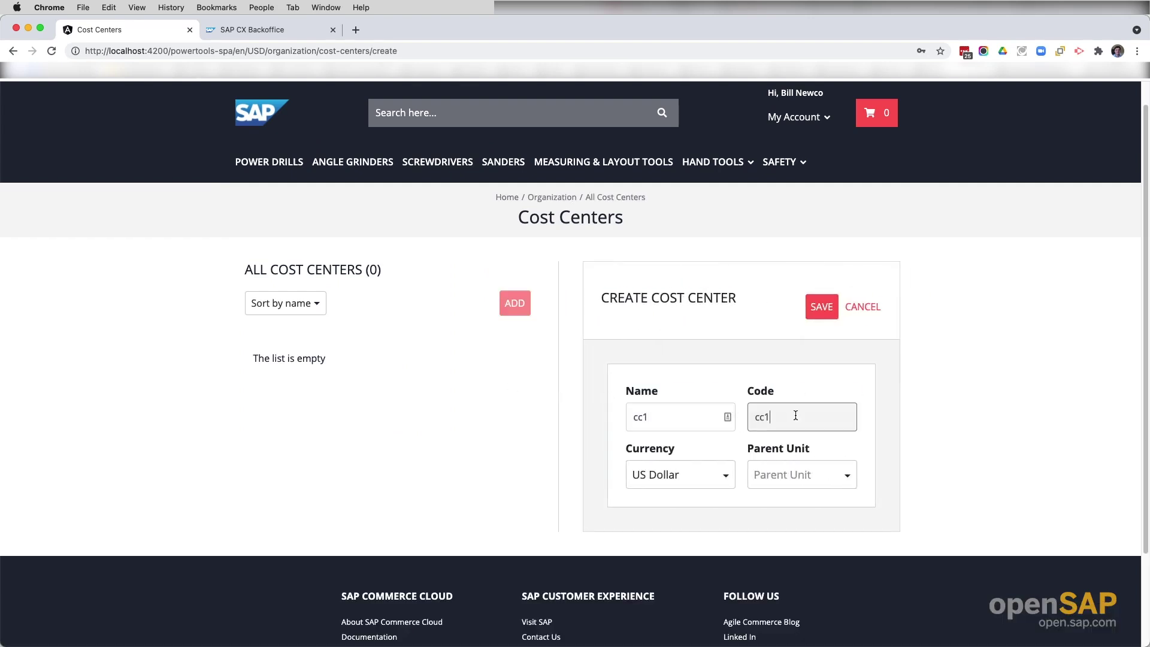
pyautogui.click(824, 476)
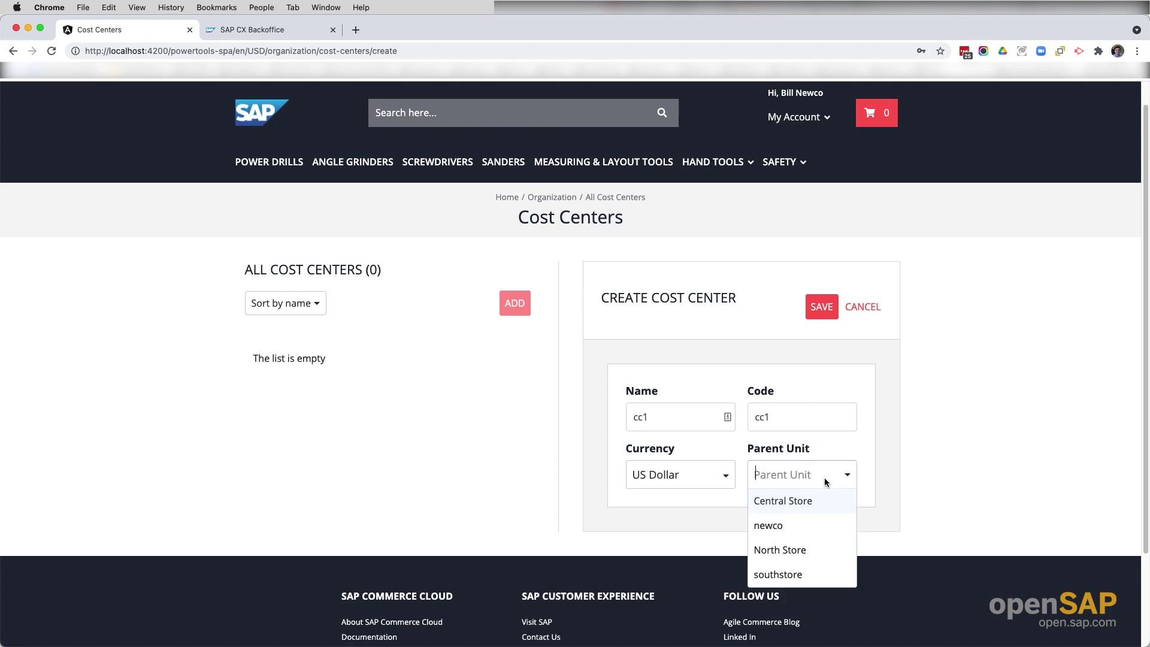
pyautogui.click(808, 506)
pyautogui.click(959, 383)
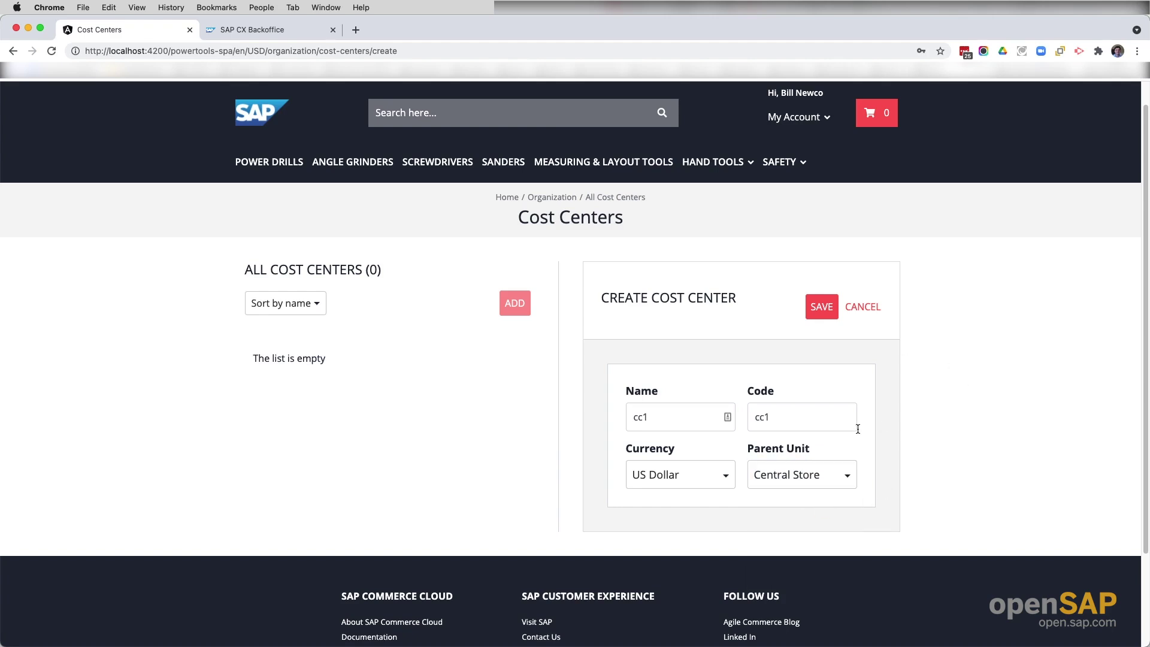
pyautogui.click(814, 309)
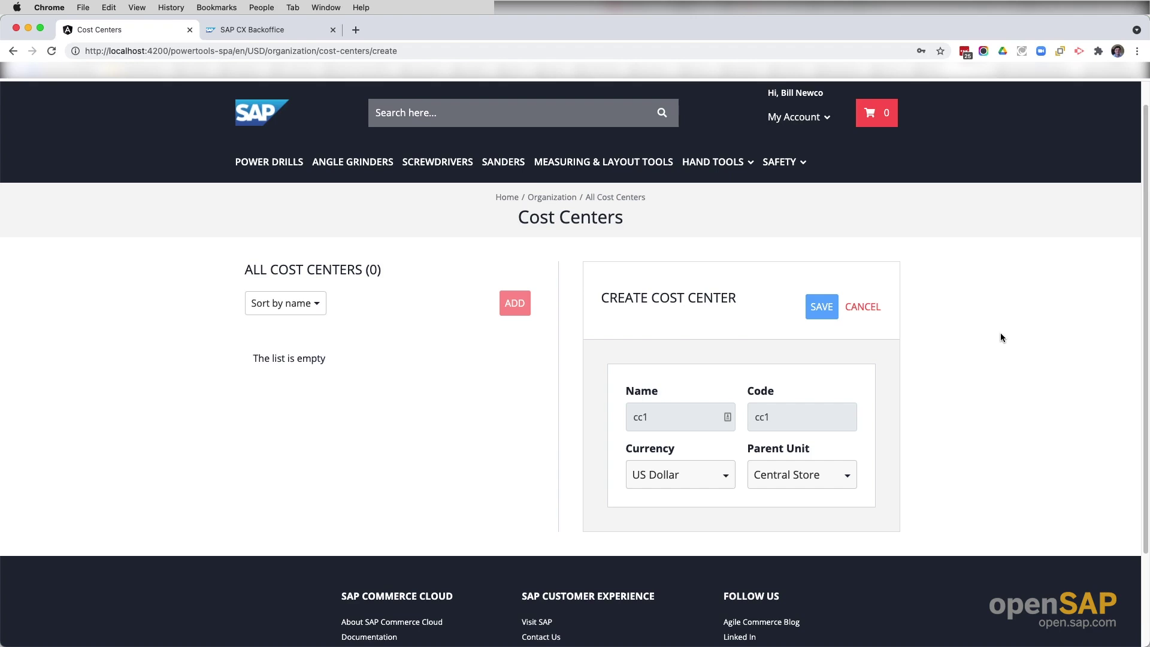
# Save cc1 and confirm it appears among Central Store's assigned cost centers.
pyautogui.click(551, 198)
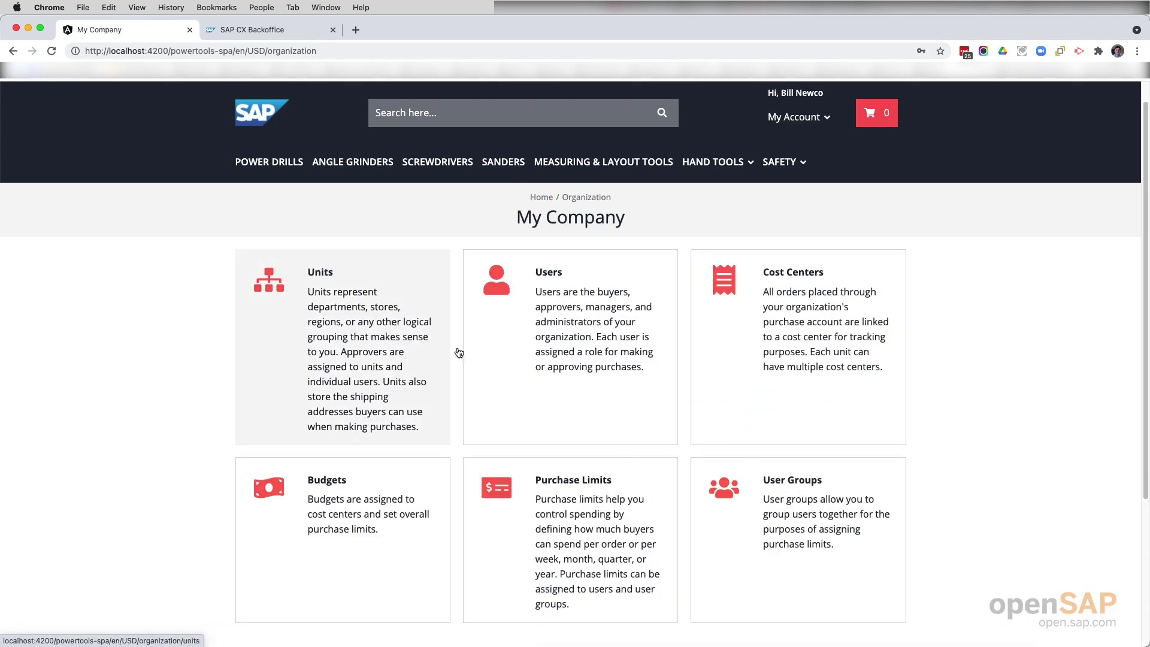
pyautogui.click(361, 334)
pyautogui.click(316, 533)
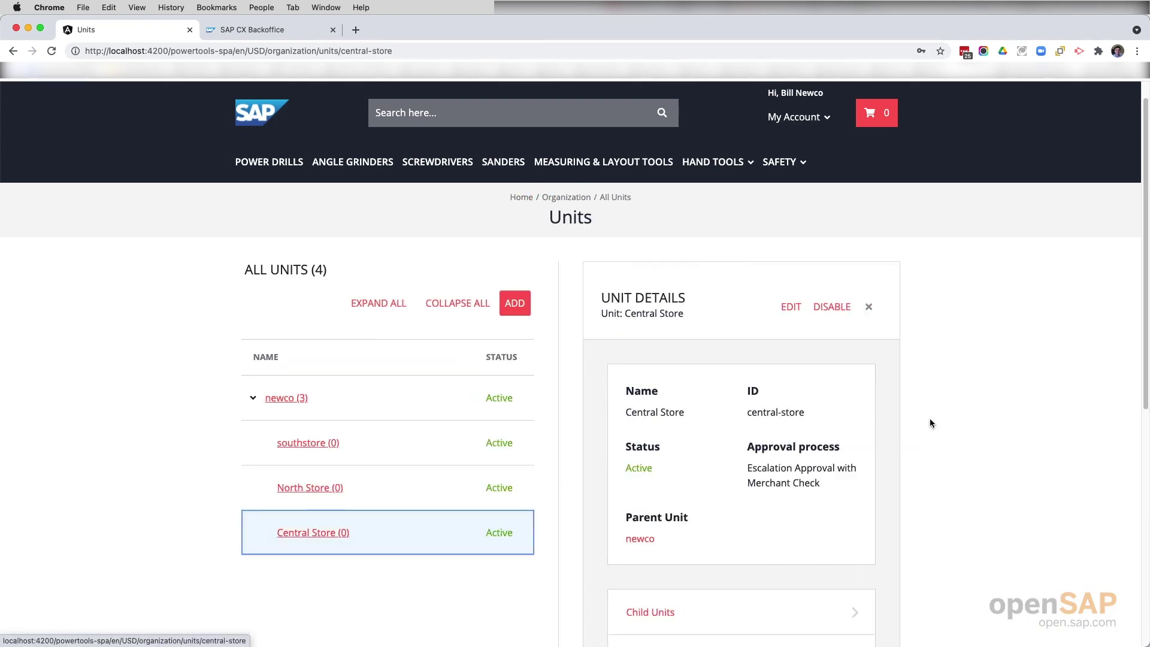
pyautogui.scroll(-3, 899, 424)
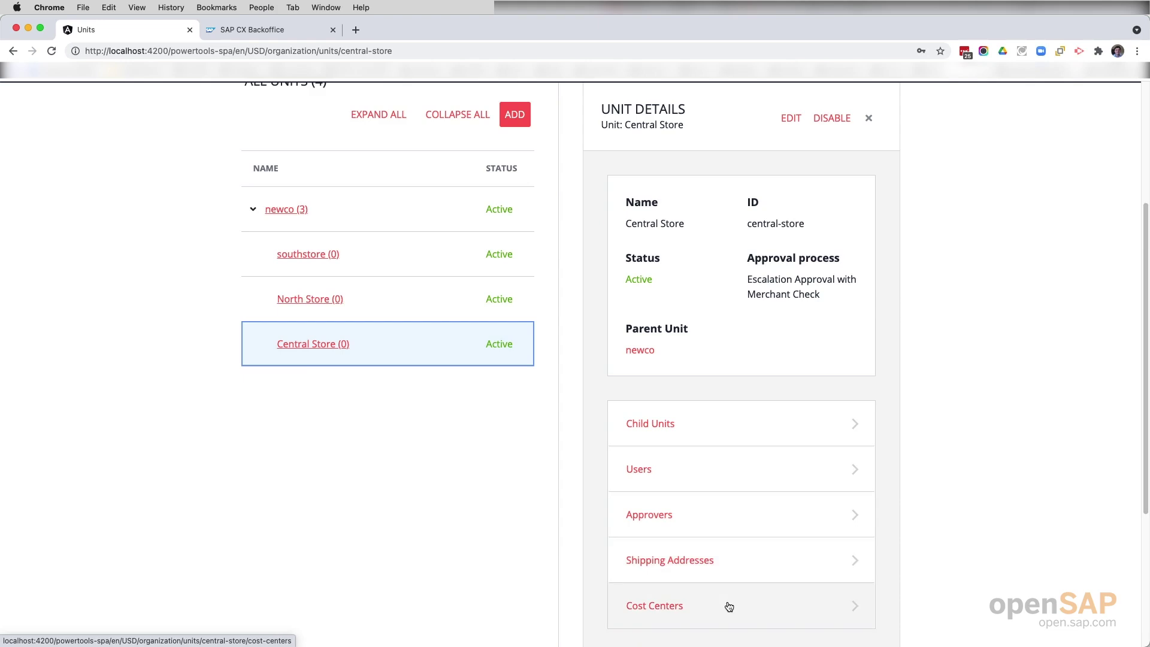
pyautogui.click(727, 606)
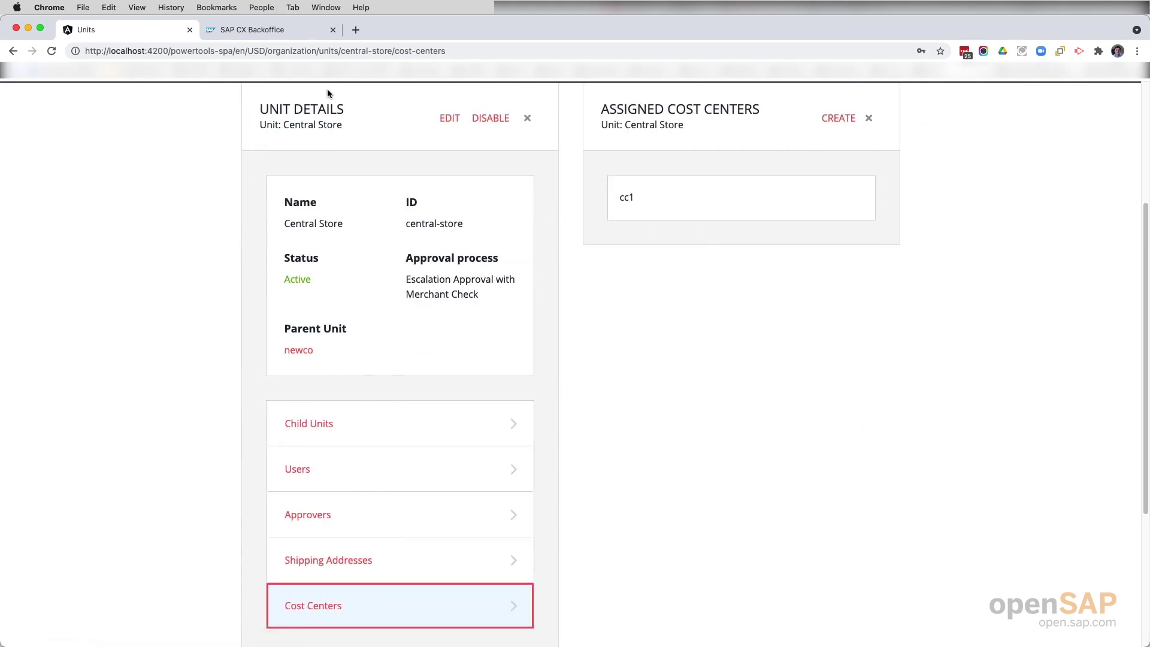
# Glance at the Backoffice tab, then bring the buyer's checkout window forward.
pyautogui.click(280, 30)
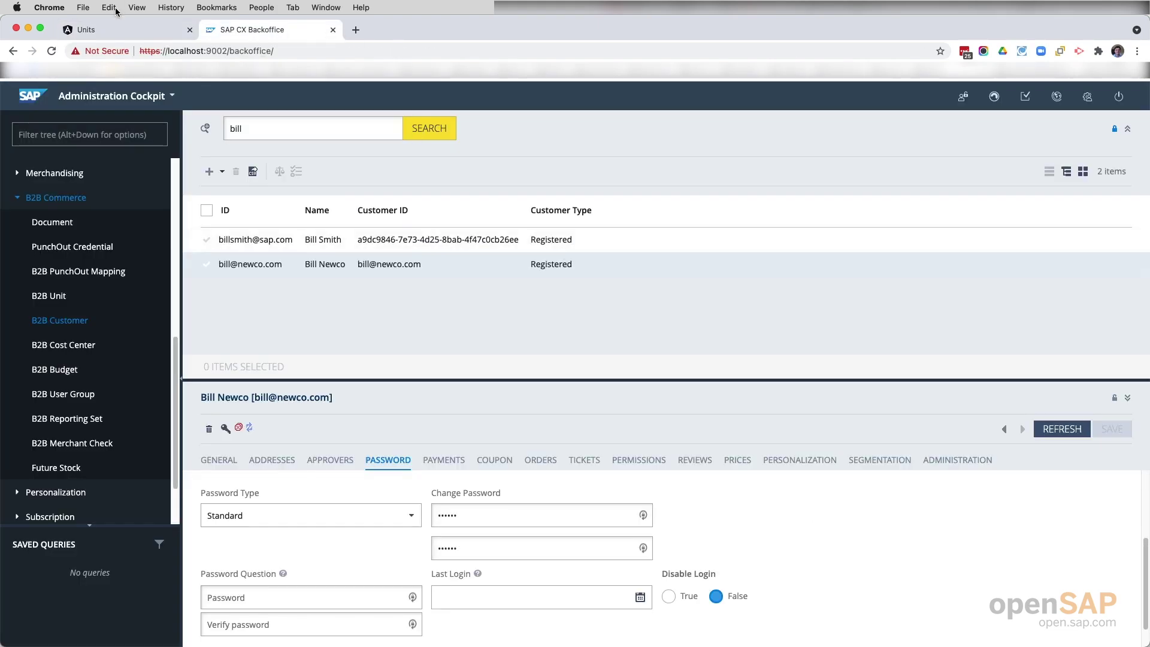
pyautogui.click(113, 30)
pyautogui.click(325, 7)
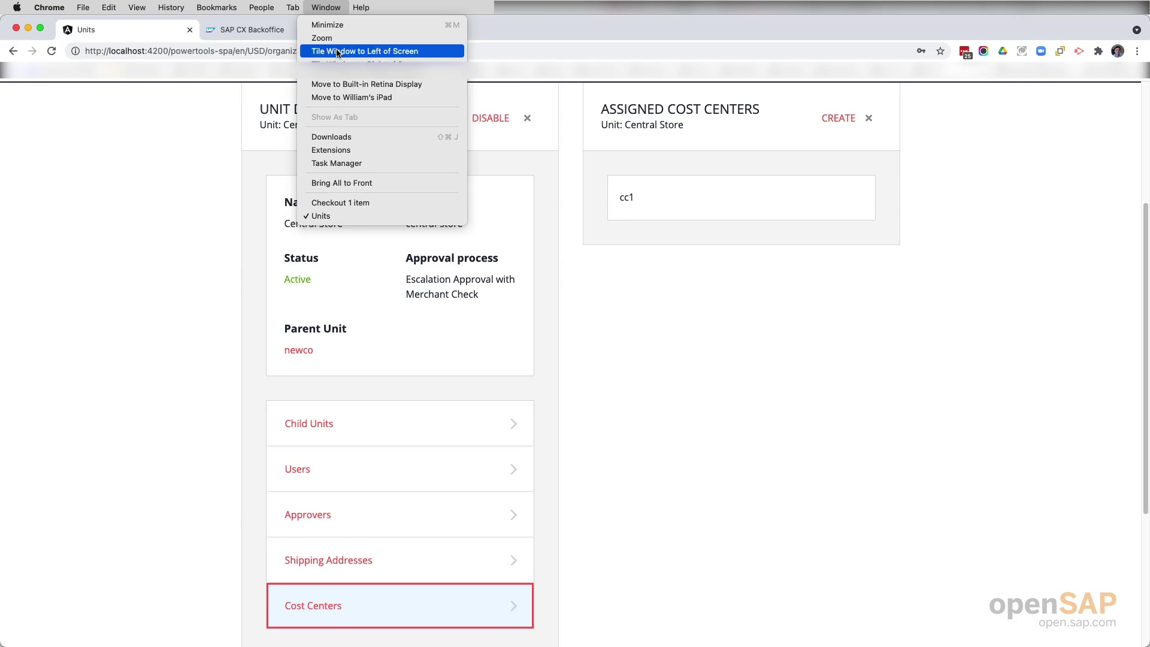
pyautogui.click(347, 203)
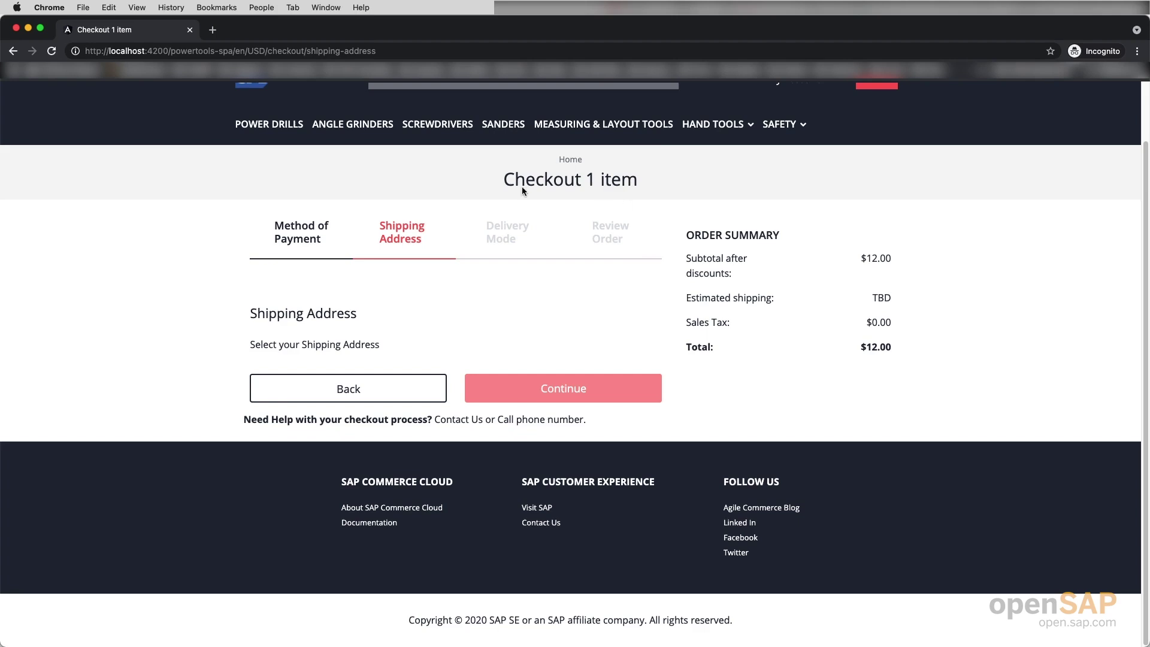
# Rerun checkout from the cart with Account payment and reload the shipping address step.
pyautogui.scroll(1, 865, 103)
pyautogui.click(877, 105)
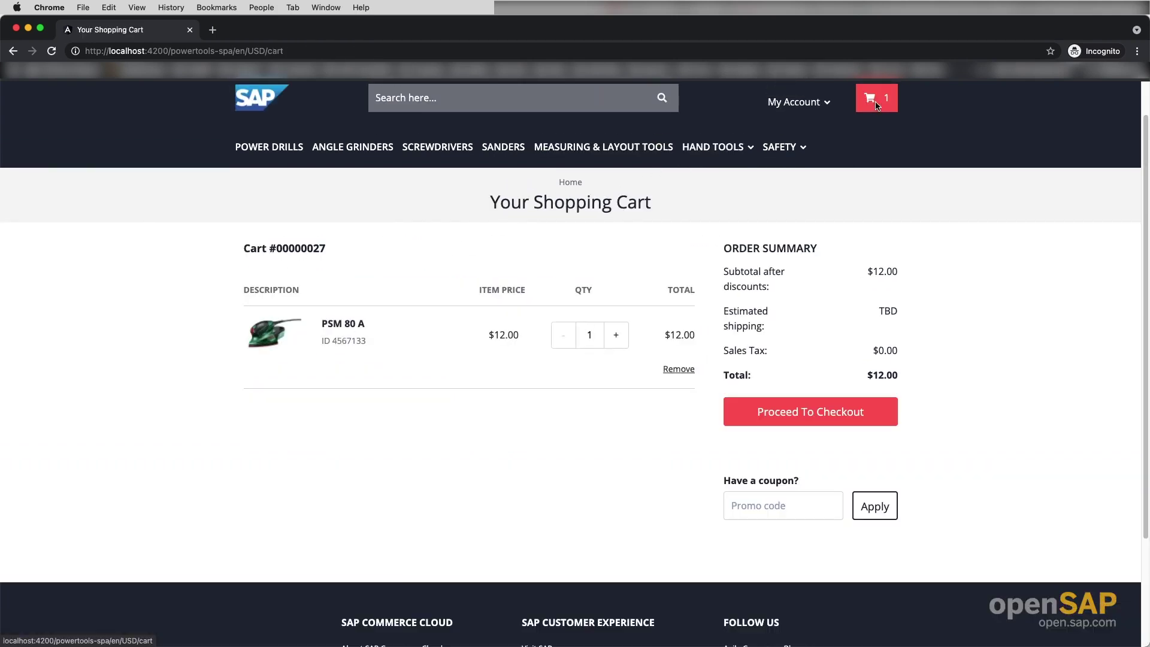
pyautogui.click(826, 409)
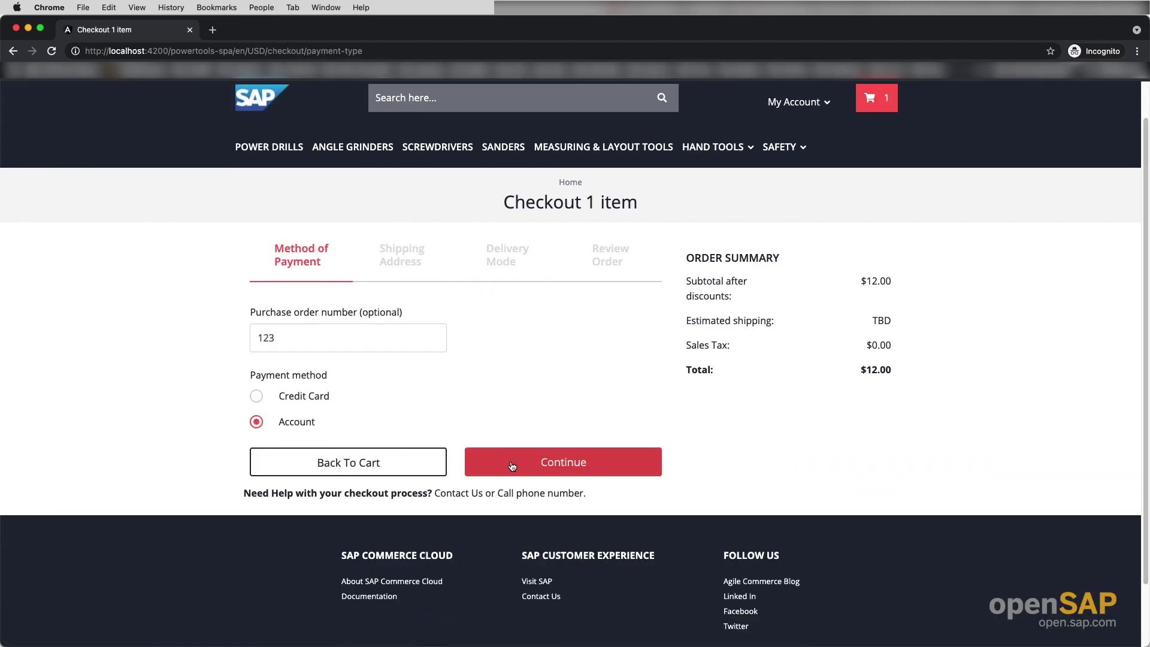
pyautogui.click(471, 465)
pyautogui.press('super+r')
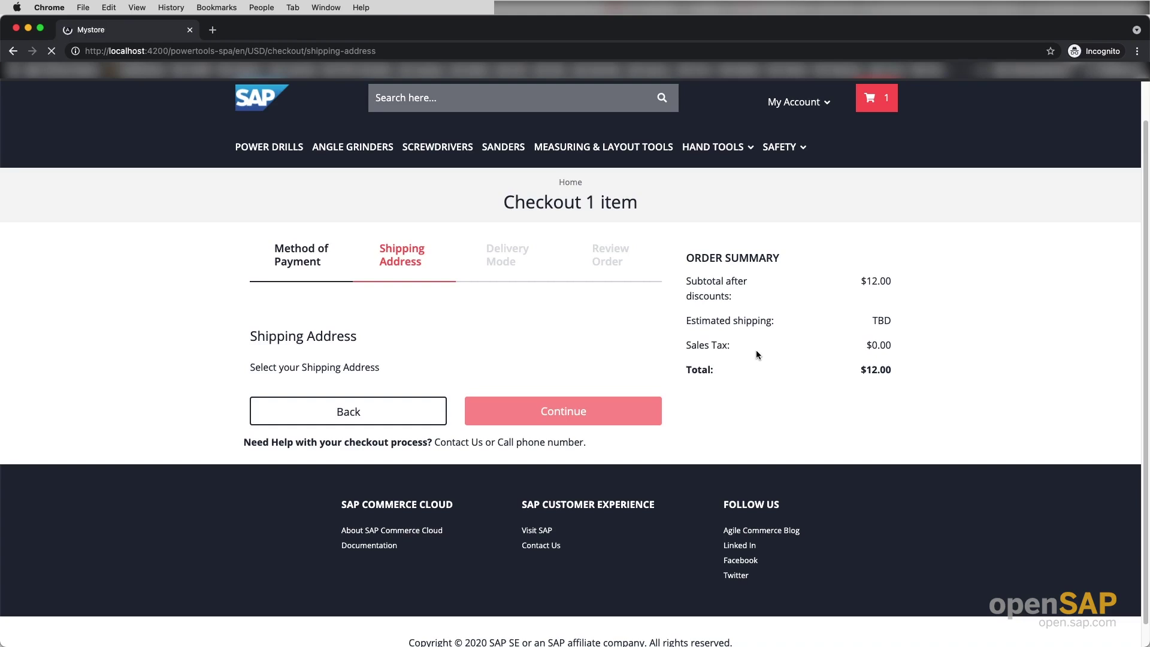
pyautogui.scroll(-2, 382, 249)
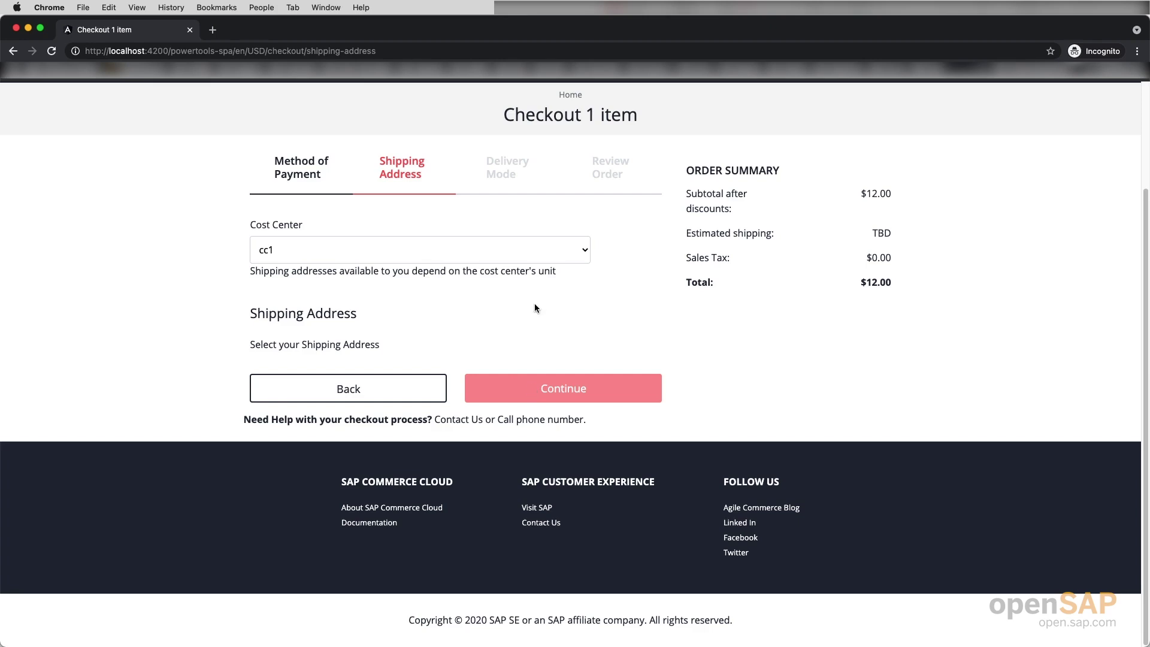
# Switch back to the admin's Units window showing Central Store.
pyautogui.press('super+Tab')
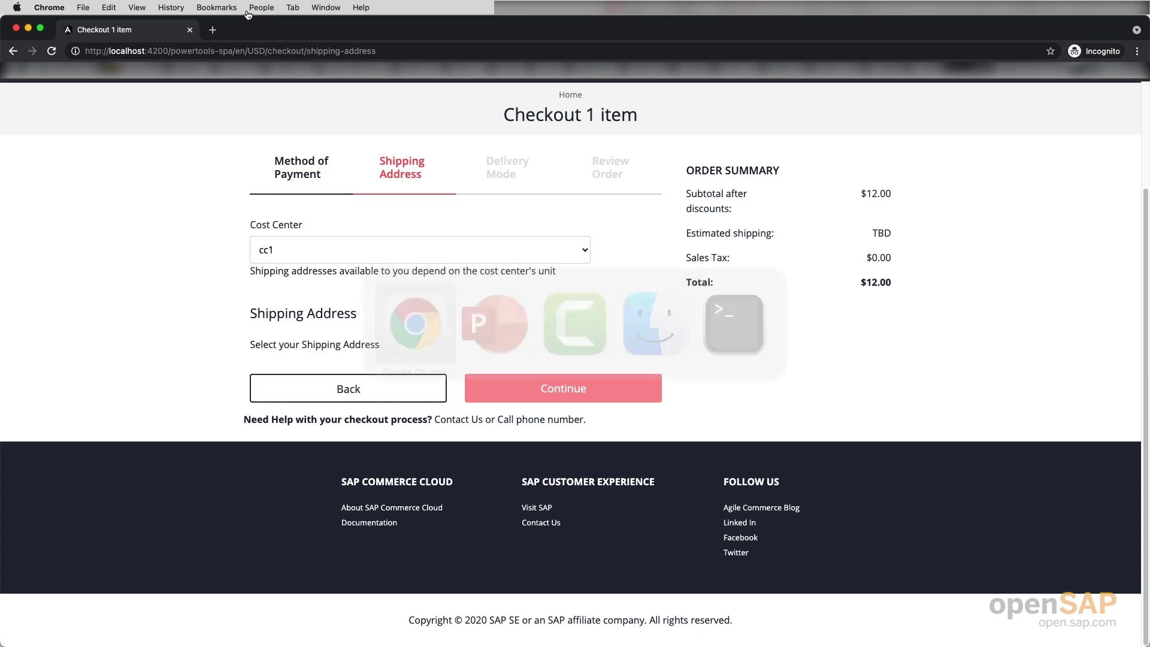
pyautogui.click(328, 9)
pyautogui.click(373, 213)
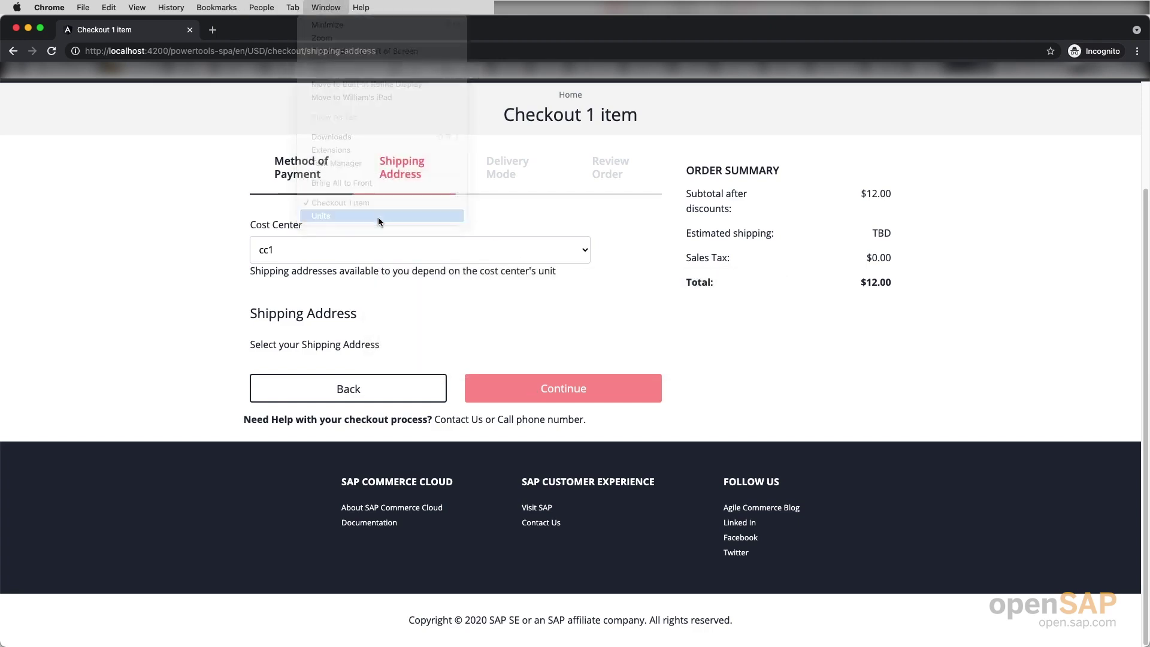
pyautogui.scroll(-2, 779, 455)
pyautogui.scroll(5, 747, 479)
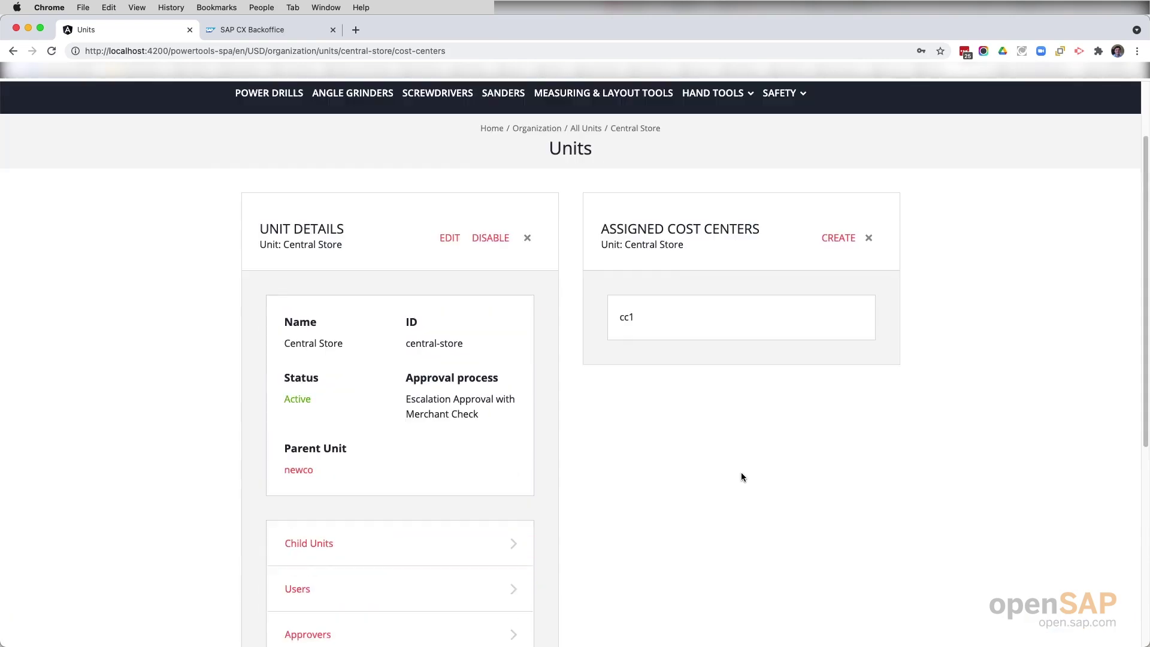
# Open Central Store's shipping addresses and start creating a new address.
pyautogui.click(537, 160)
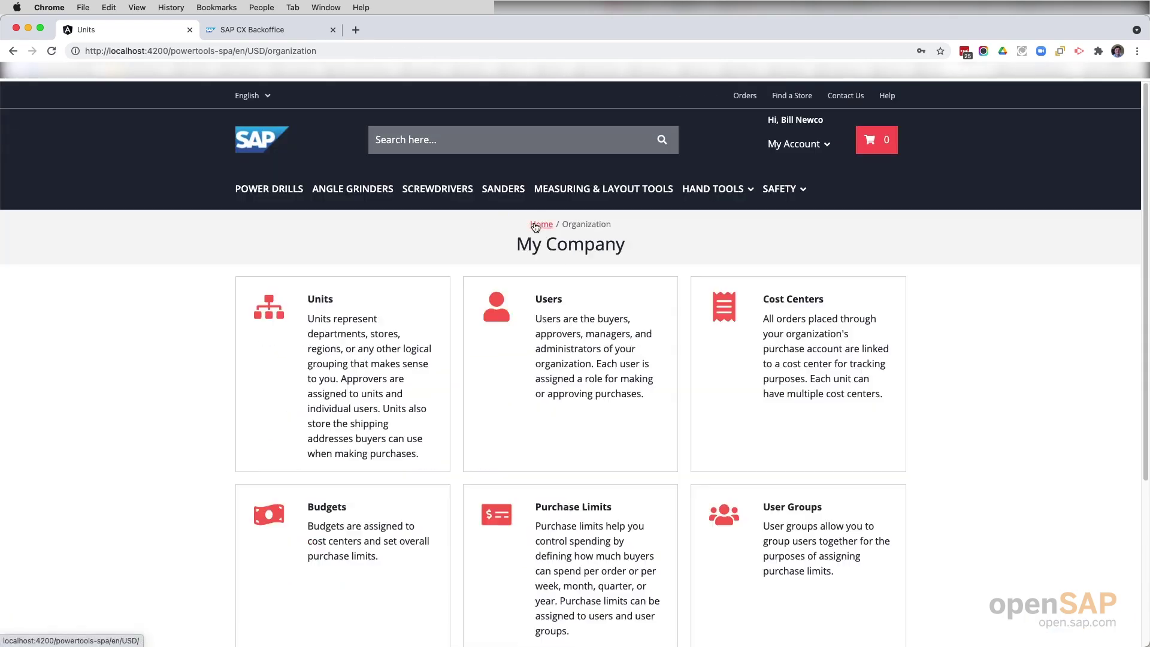
pyautogui.click(419, 384)
pyautogui.scroll(-3, 808, 462)
pyautogui.click(333, 458)
pyautogui.scroll(-3, 784, 443)
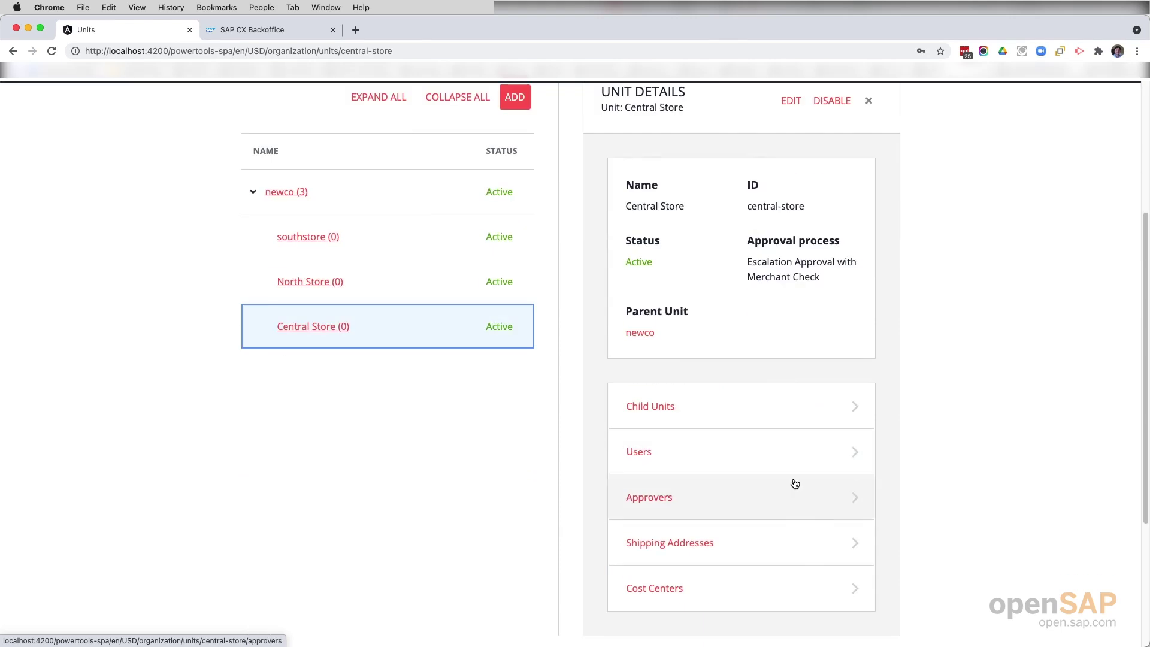
pyautogui.click(776, 545)
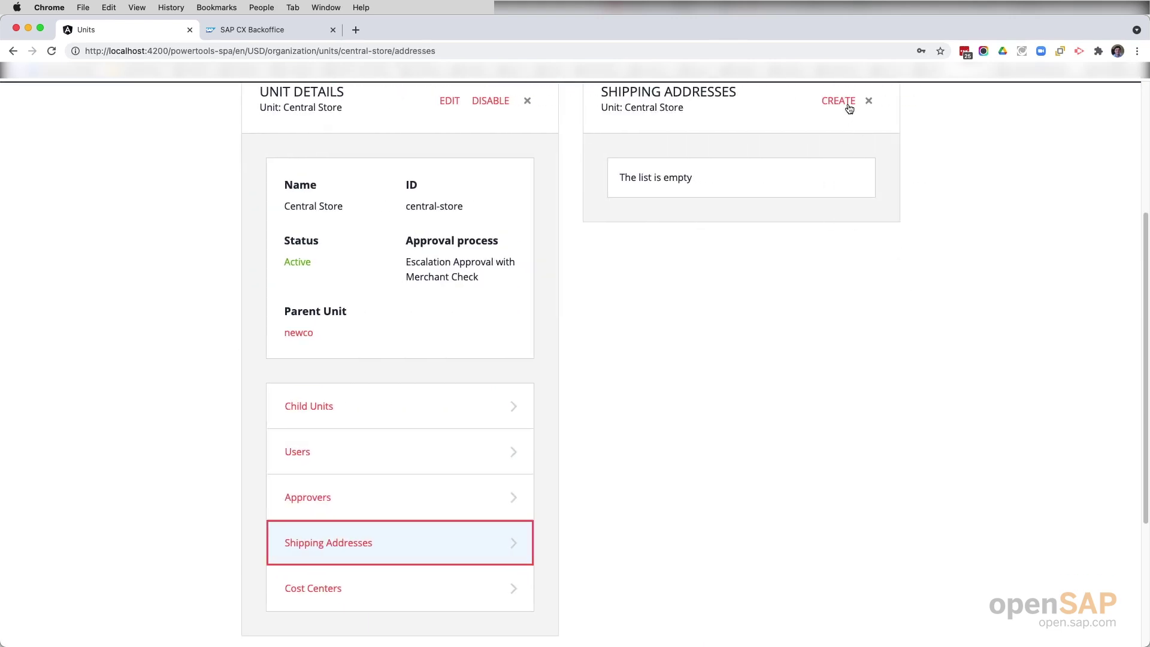
pyautogui.click(839, 101)
# Set country Canada and title Mr., and enter the recipient's first and last name.
pyautogui.click(698, 211)
pyautogui.scroll(-3, 689, 290)
pyautogui.click(692, 261)
pyautogui.click(799, 211)
pyautogui.click(796, 237)
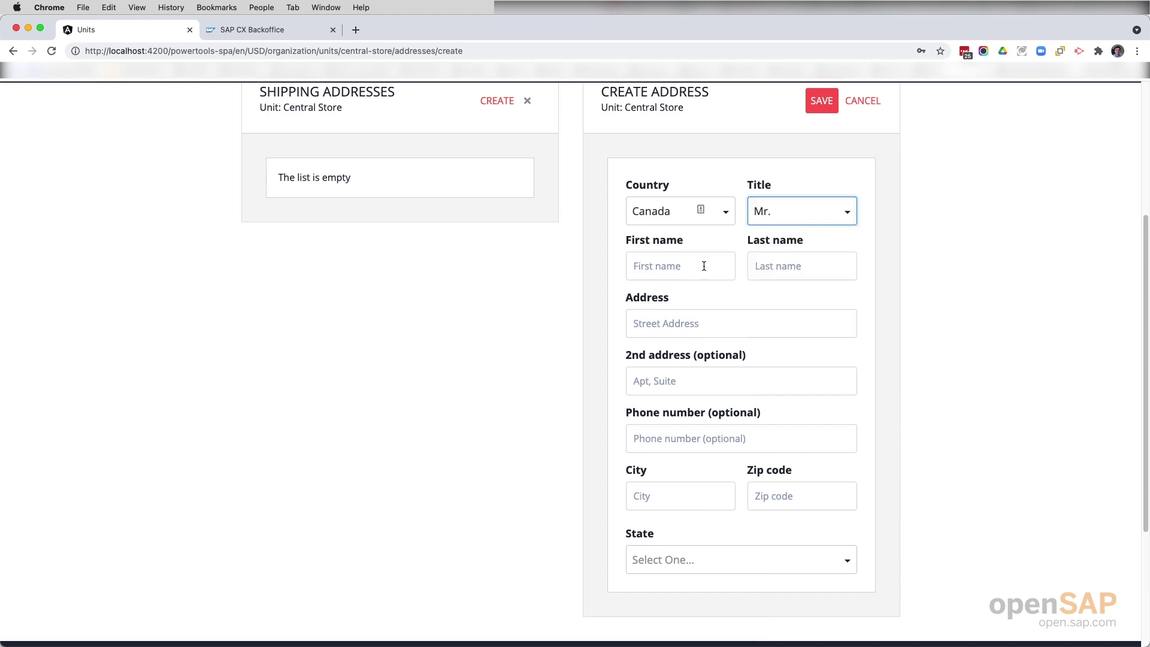
pyautogui.click(702, 270)
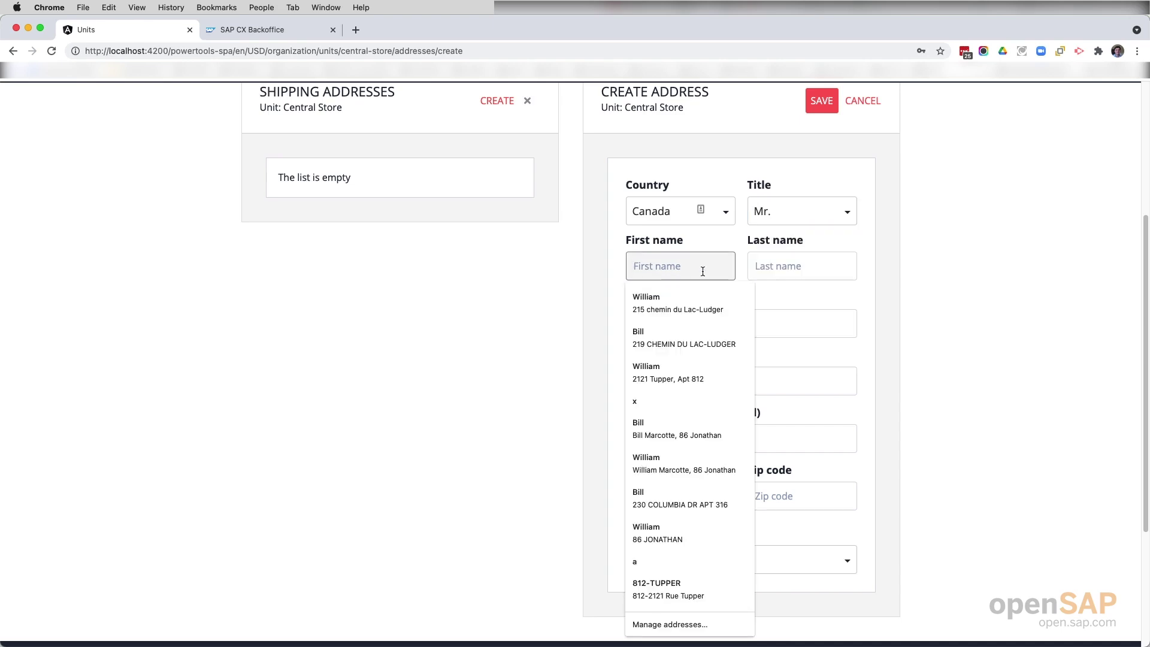
pyautogui.write('Jim')
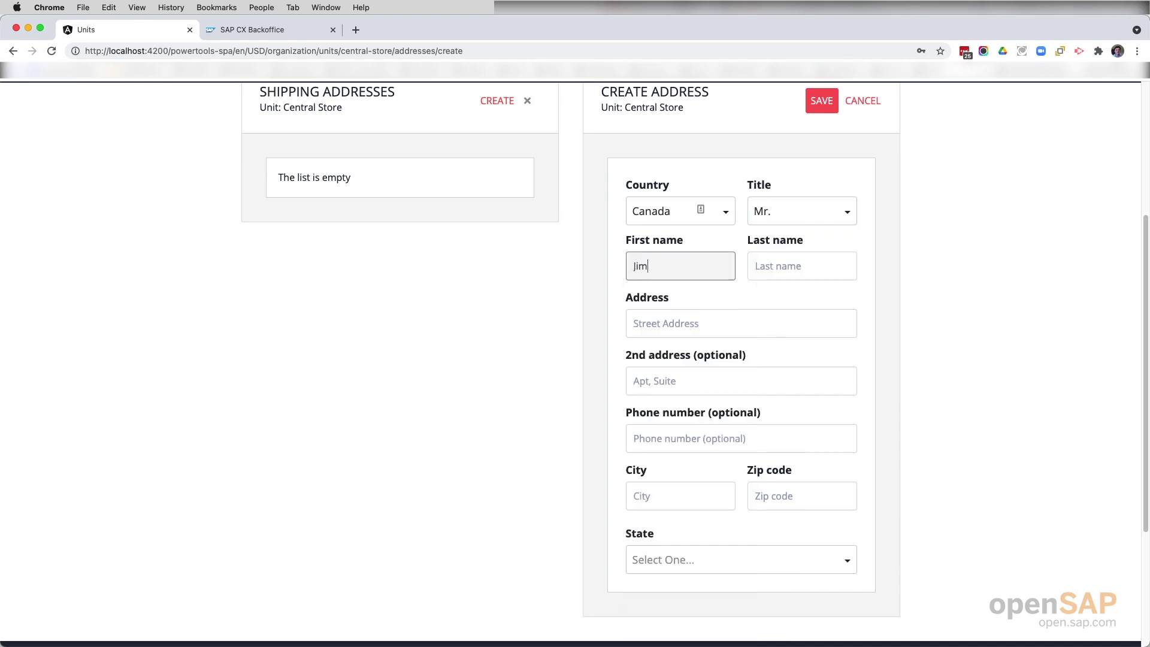
pyautogui.press('Tab')
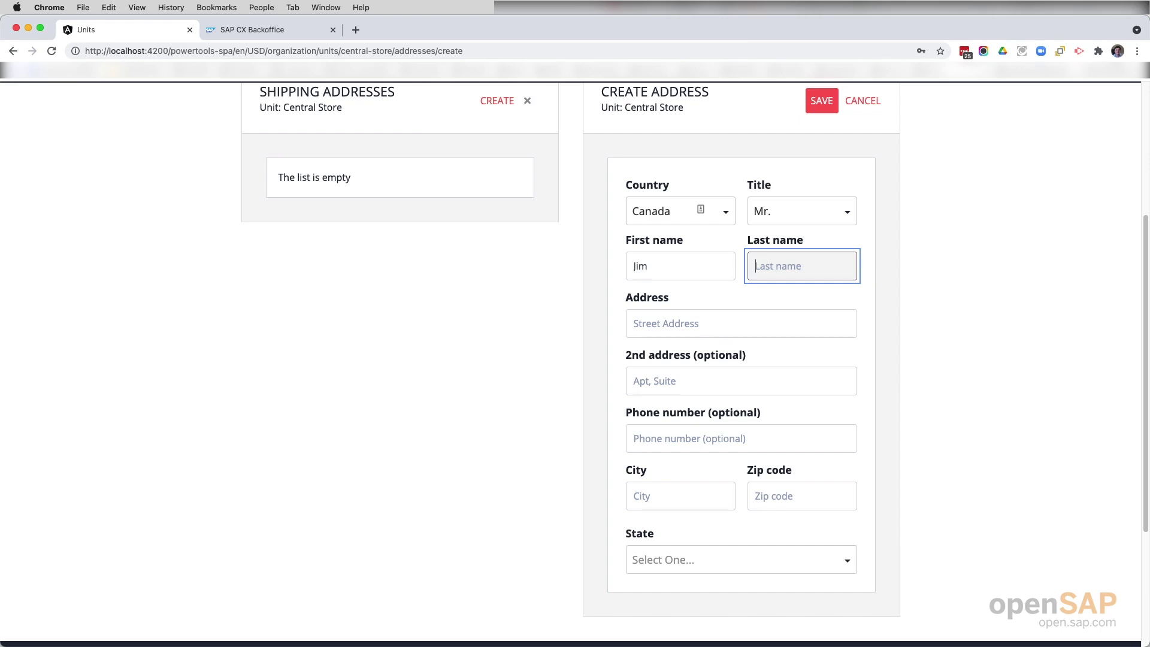
pyautogui.write('Deliver')
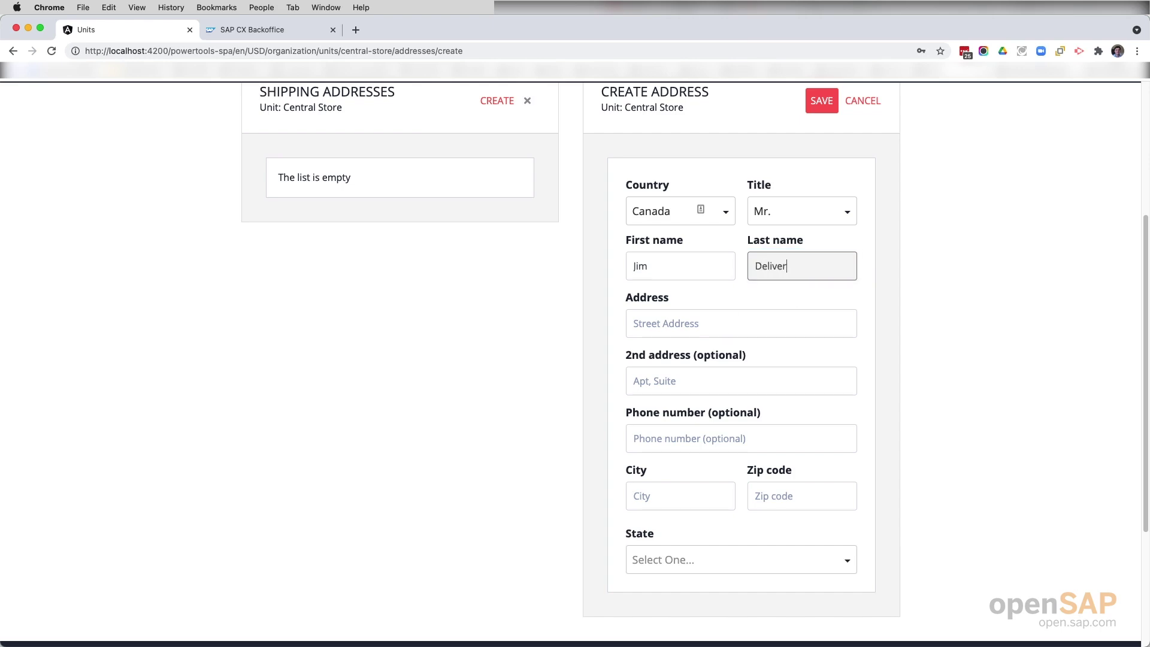
pyautogui.write('yguy')
pyautogui.press('super+a')
pyautogui.write('Receivin')
# Enter the street address, second address line, city and zip code.
pyautogui.click(735, 328)
pyautogui.write('123 Main')
pyautogui.press('Tab')
pyautogui.press('Tab')
pyautogui.write('5555')
pyautogui.click(680, 496)
pyautogui.write('City')
pyautogui.press('Tab')
pyautogui.write('Zip')
pyautogui.press('Tab')
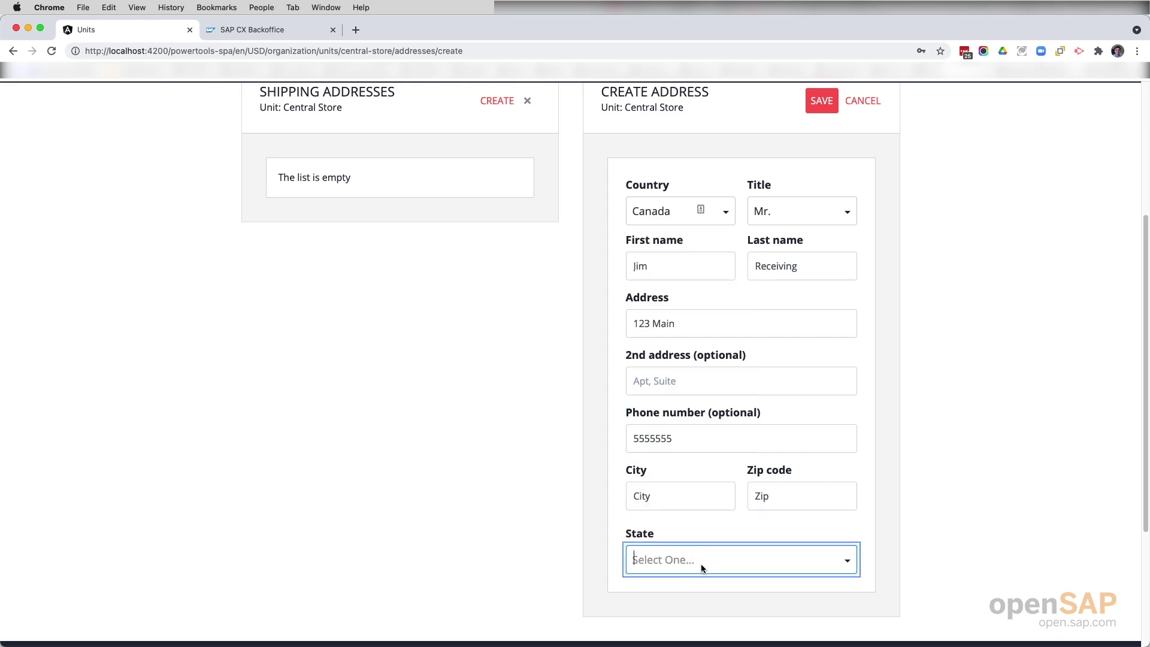
# Set the state to British Columbia and save the new shipping address.
pyautogui.click(702, 563)
pyautogui.click(721, 443)
pyautogui.scroll(-4, 1024, 484)
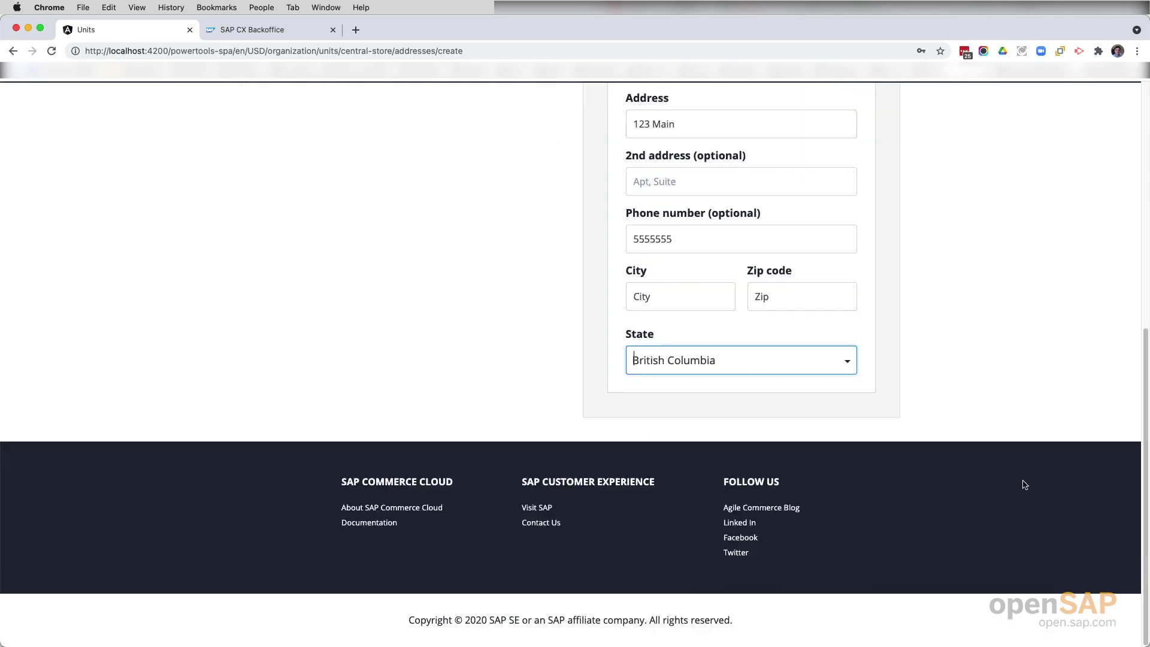
pyautogui.scroll(6, 925, 298)
pyautogui.click(821, 281)
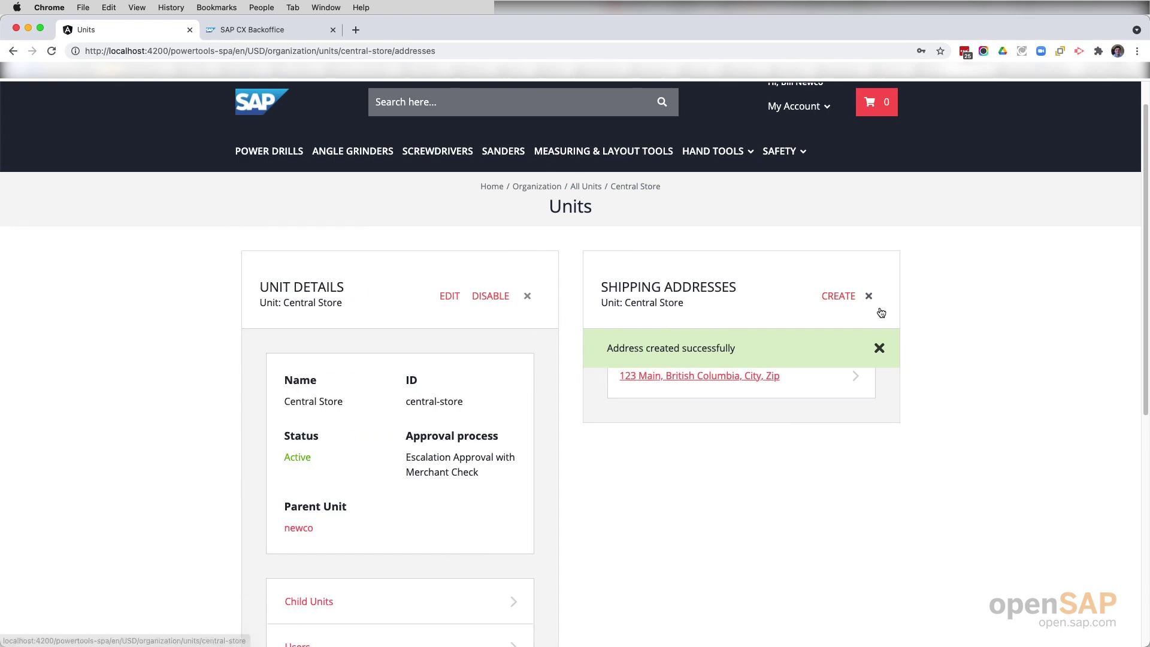
pyautogui.click(326, 7)
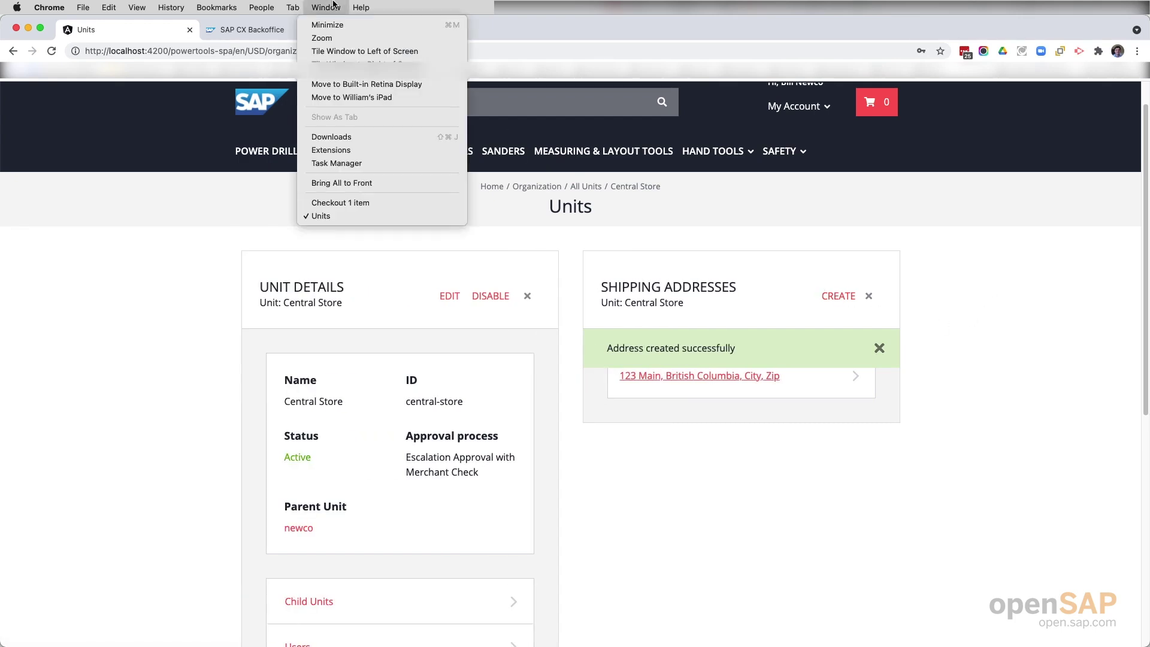
# In the buyer's checkout, reload to pick up the new address and keep cost center cc1.
pyautogui.click(383, 204)
pyautogui.press('super+r')
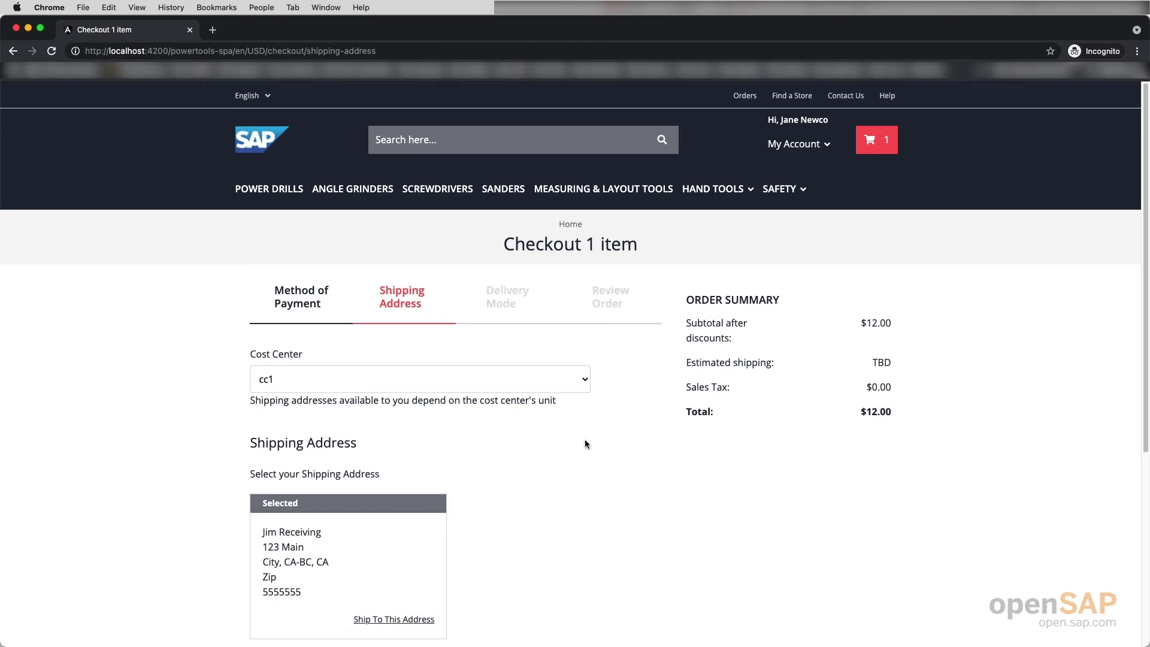
pyautogui.scroll(-5, 584, 439)
pyautogui.click(319, 240)
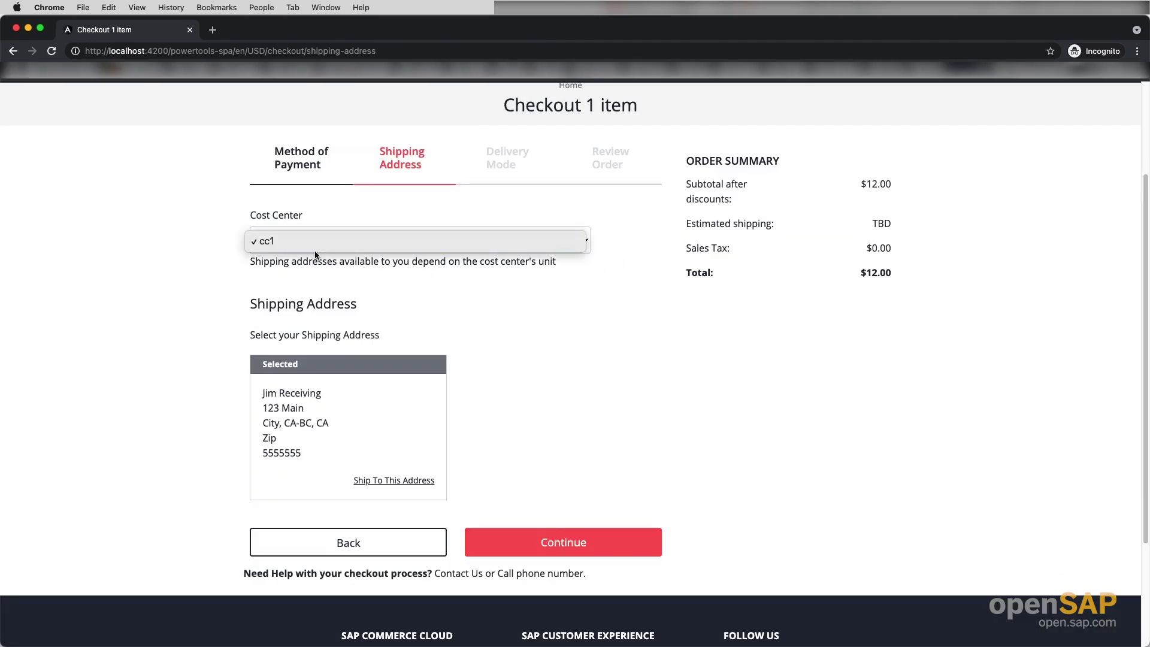
pyautogui.click(364, 273)
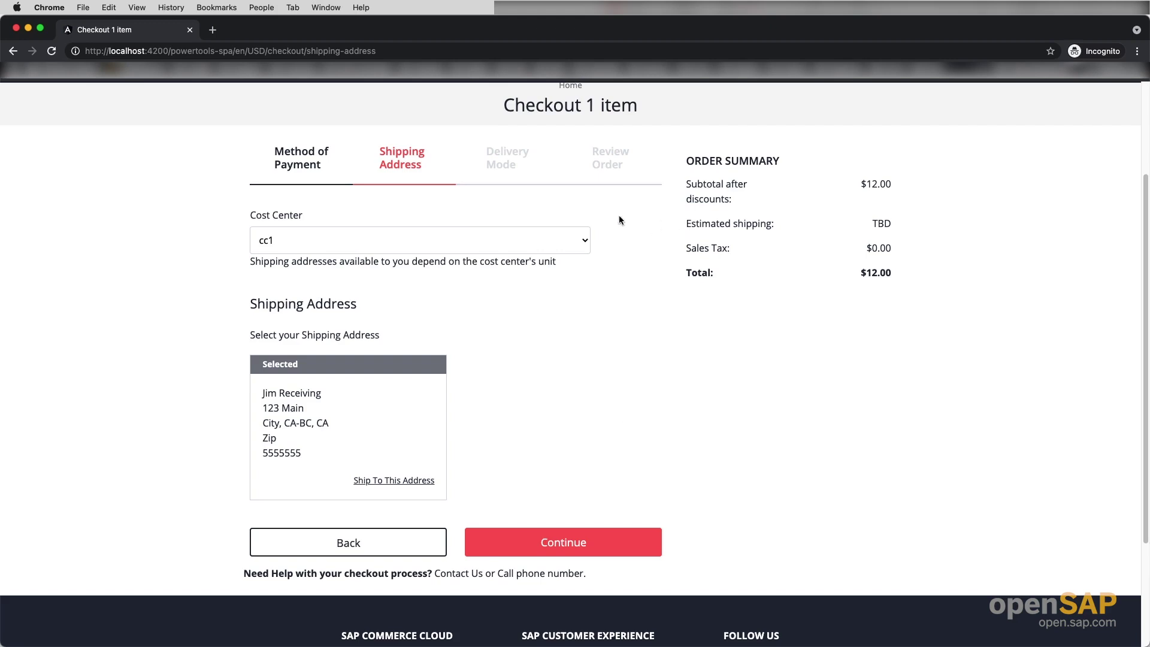
# Return to the admin's Units window and start another Central Store shipping address.
pyautogui.click(325, 7)
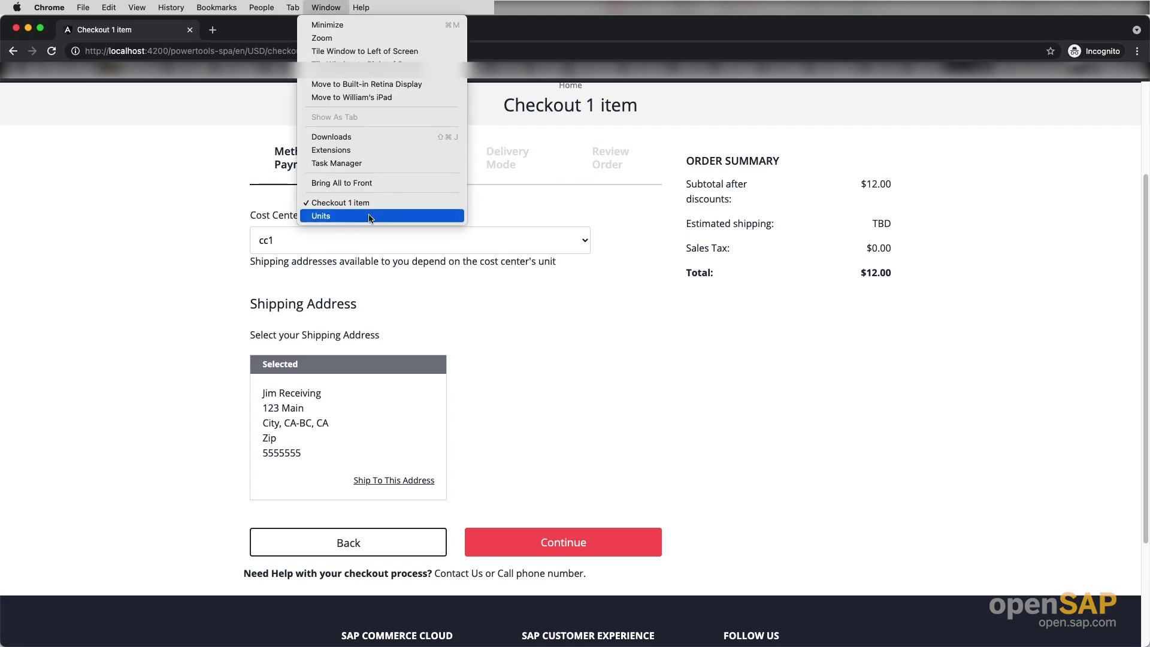
pyautogui.click(321, 215)
pyautogui.click(849, 296)
# Set the new address's country to Austria and title to Miss.
pyautogui.click(699, 407)
pyautogui.press('Escape')
pyautogui.click(719, 407)
pyautogui.click(677, 482)
pyautogui.click(783, 408)
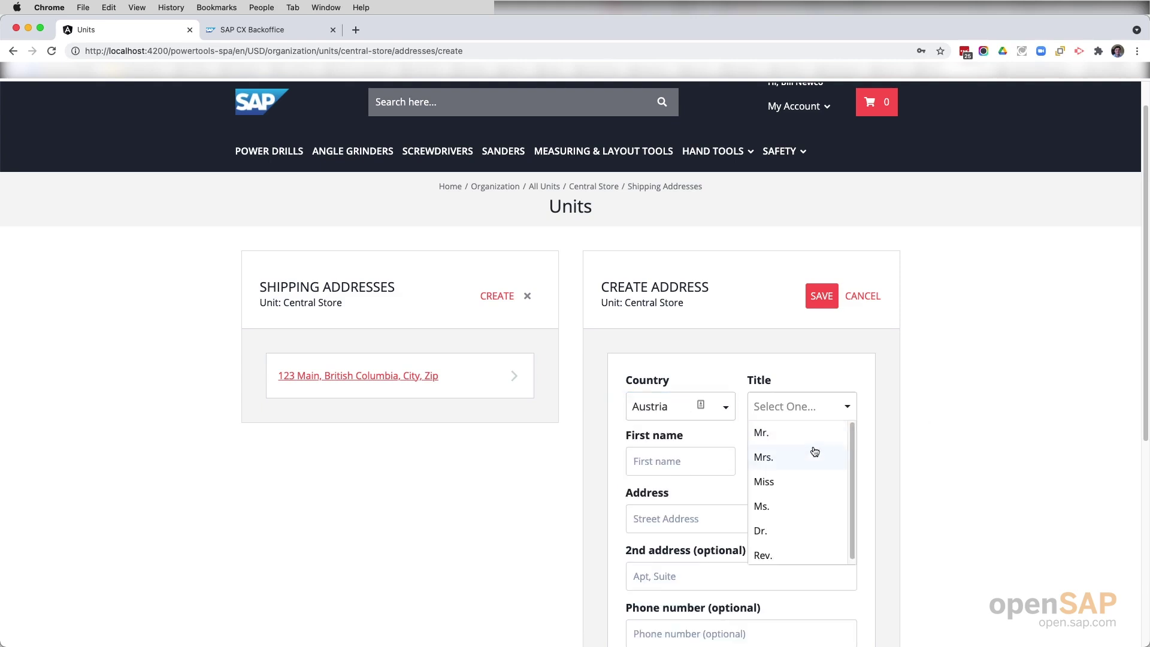
pyautogui.click(803, 479)
pyautogui.scroll(-3, 981, 445)
# Enter the recipient's first and last name and the street address lines.
pyautogui.click(662, 311)
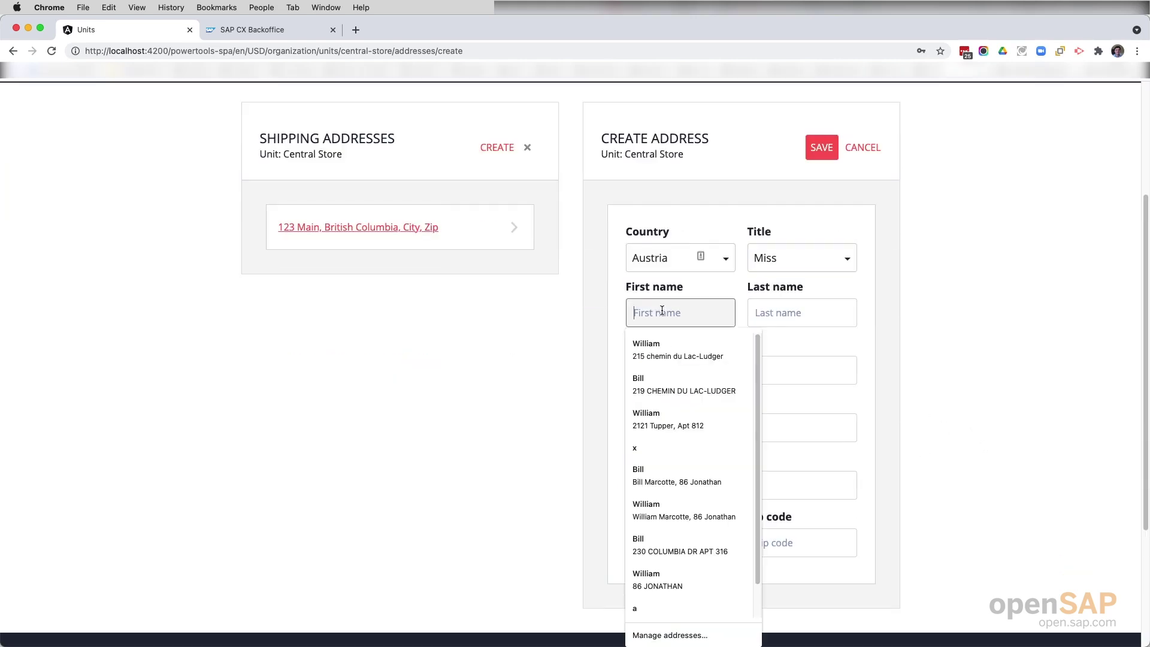
pyautogui.write('Zoe')
pyautogui.press('Tab')
pyautogui.write('Reciver')
pyautogui.press('Tab')
pyautogui.write('123 Main')
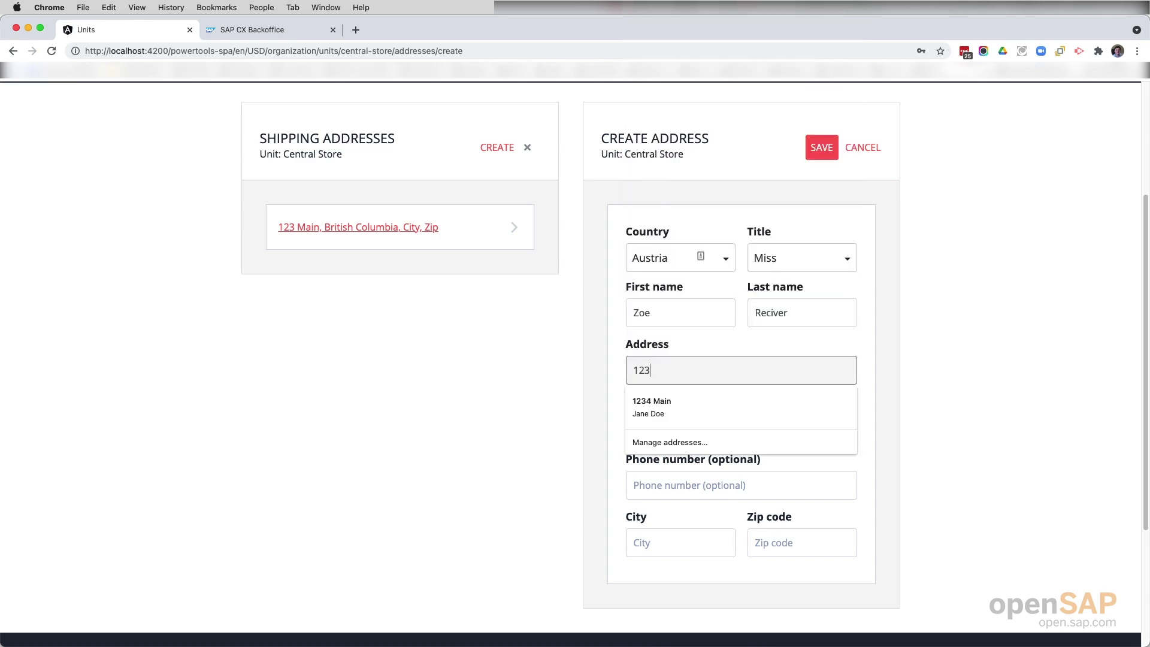
pyautogui.press('Tab')
# Fill in the city and zip code, save the Austrian address, and return to the overview.
pyautogui.press('Tab')
pyautogui.write('555')
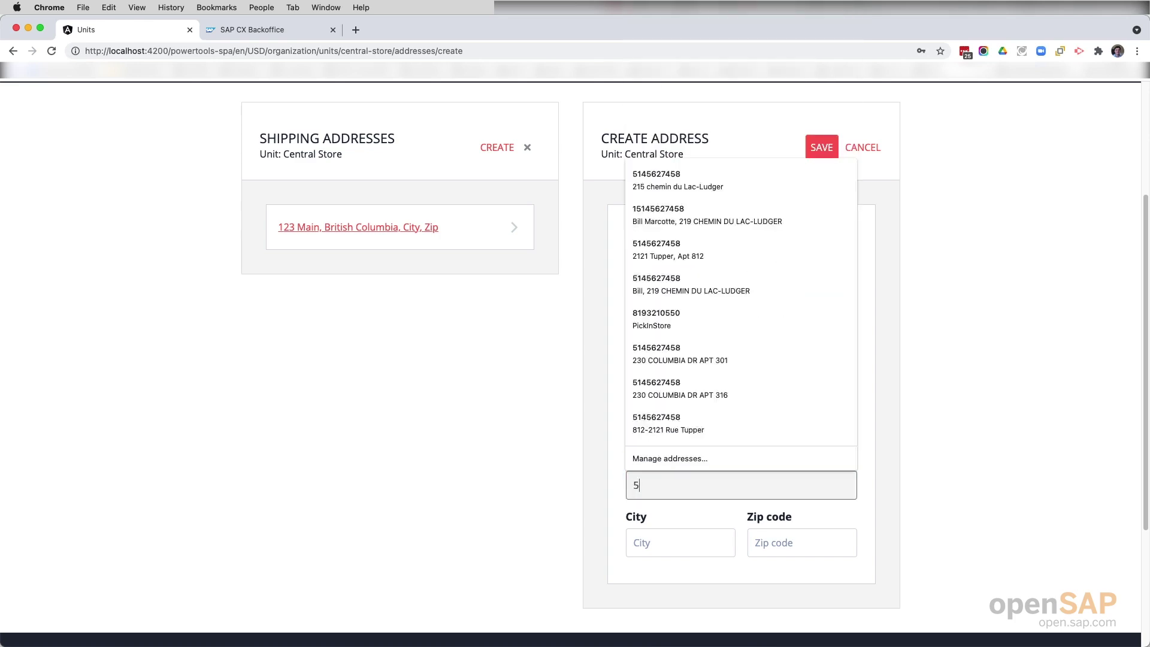
pyautogui.press('Tab')
pyautogui.write('city')
pyautogui.press('Tab')
pyautogui.write('zipo')
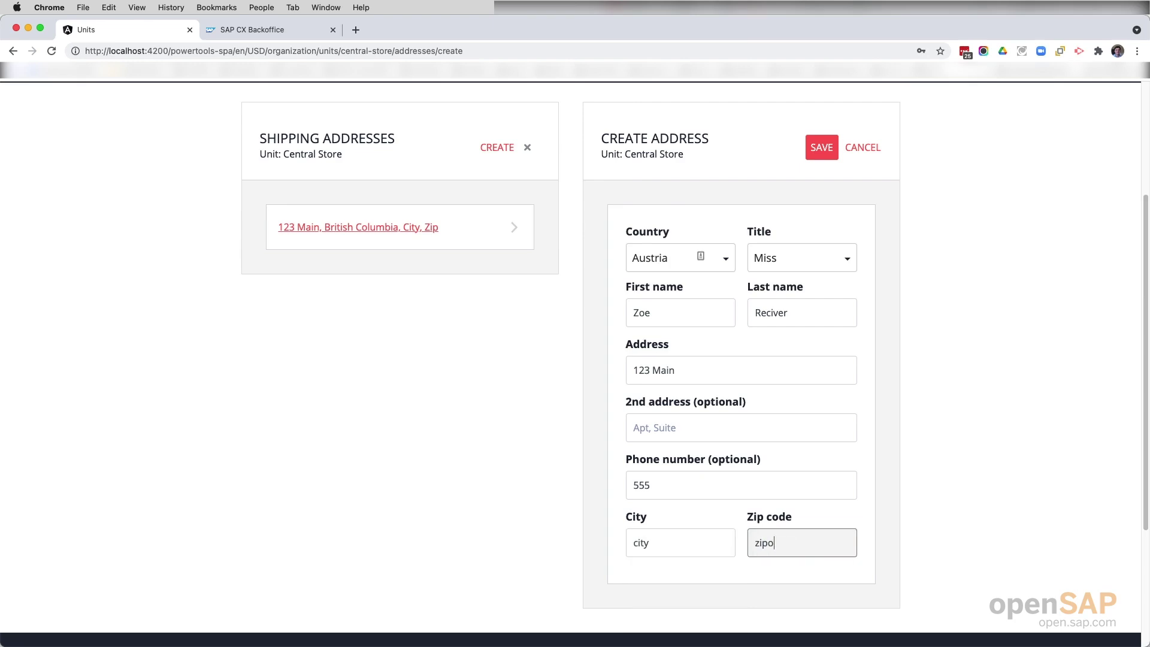
pyautogui.press('Tab')
pyautogui.scroll(5, 898, 312)
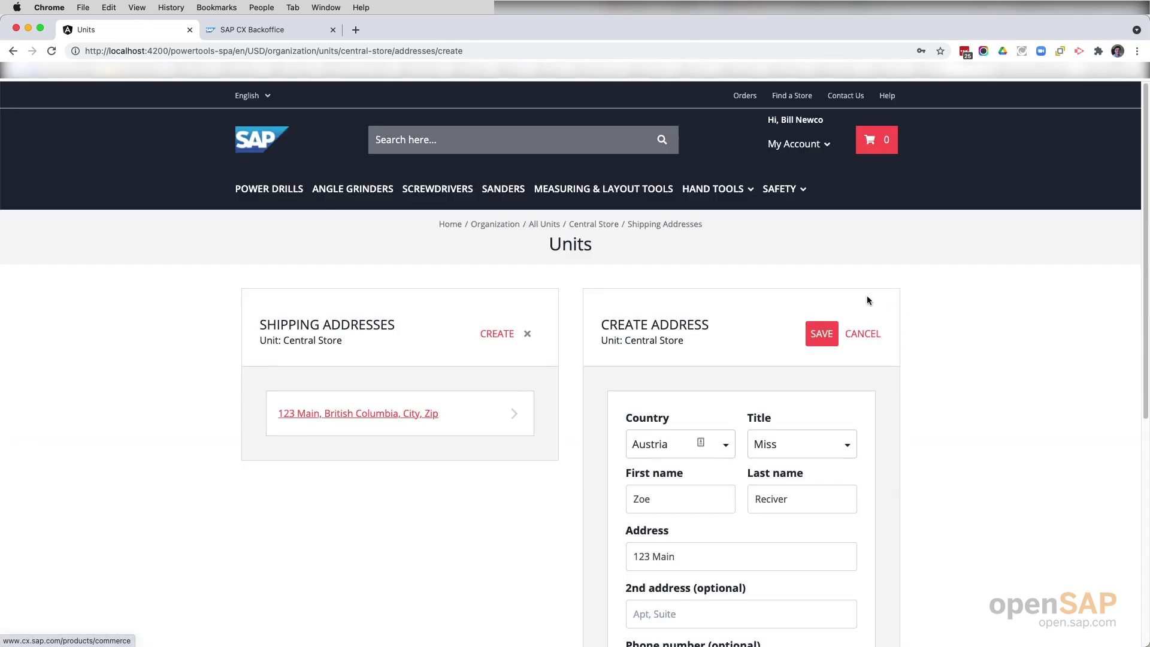
pyautogui.click(823, 333)
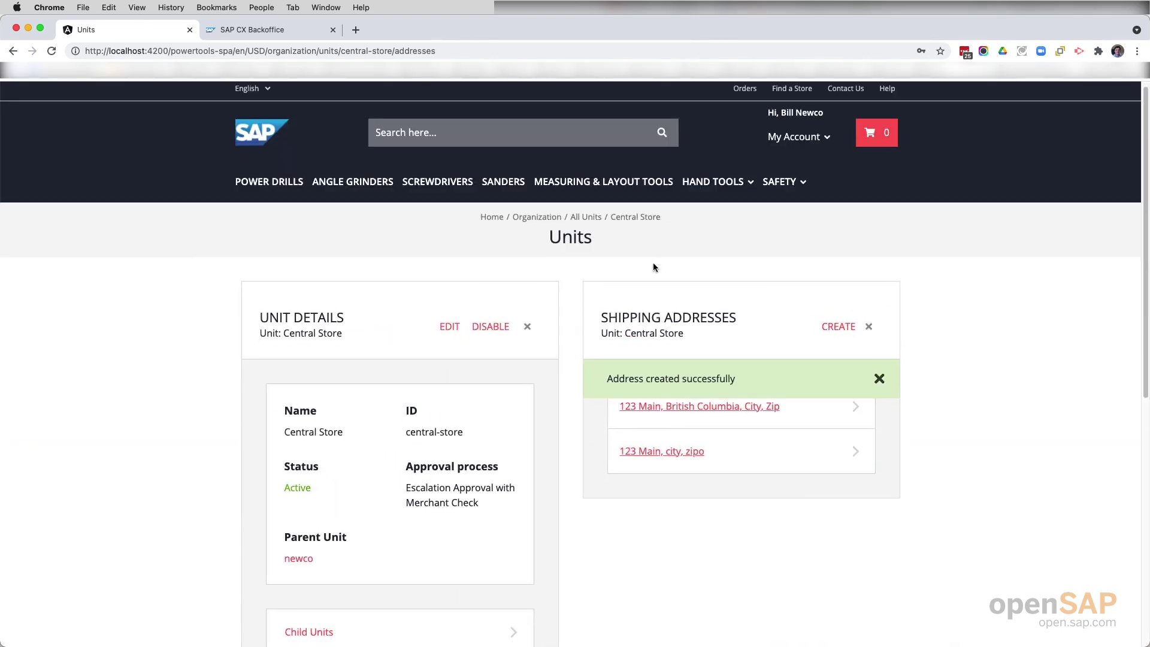
pyautogui.click(542, 218)
# Add cost center cc2 with code cc2 under parent unit Central Store and save it.
pyautogui.click(841, 376)
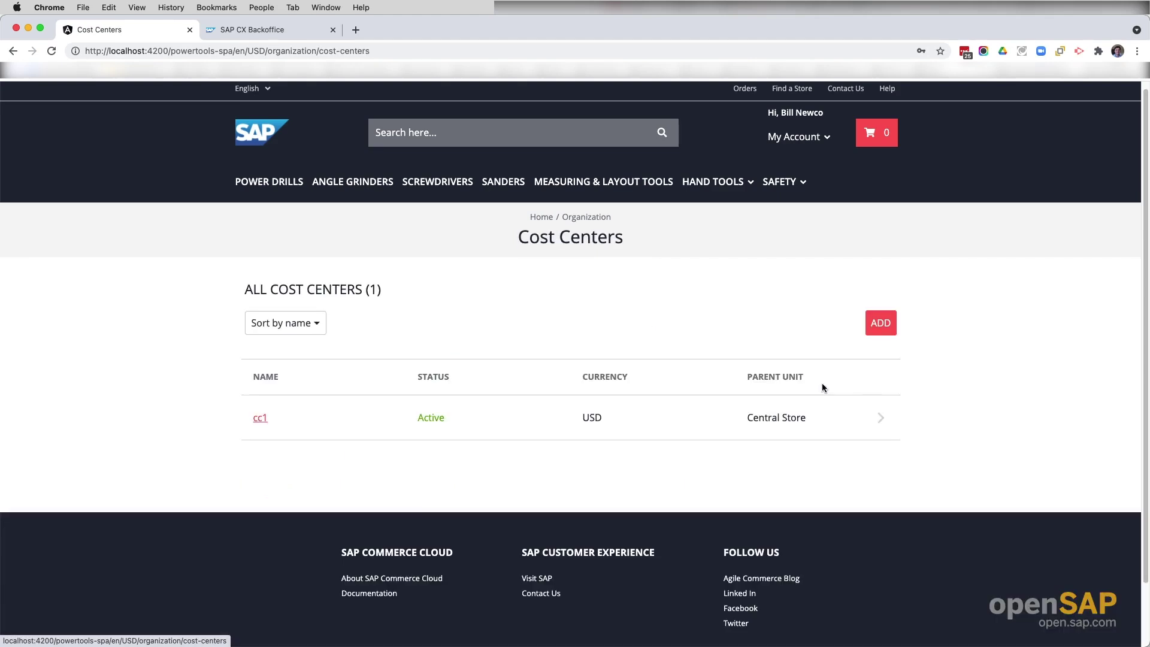
pyautogui.click(891, 326)
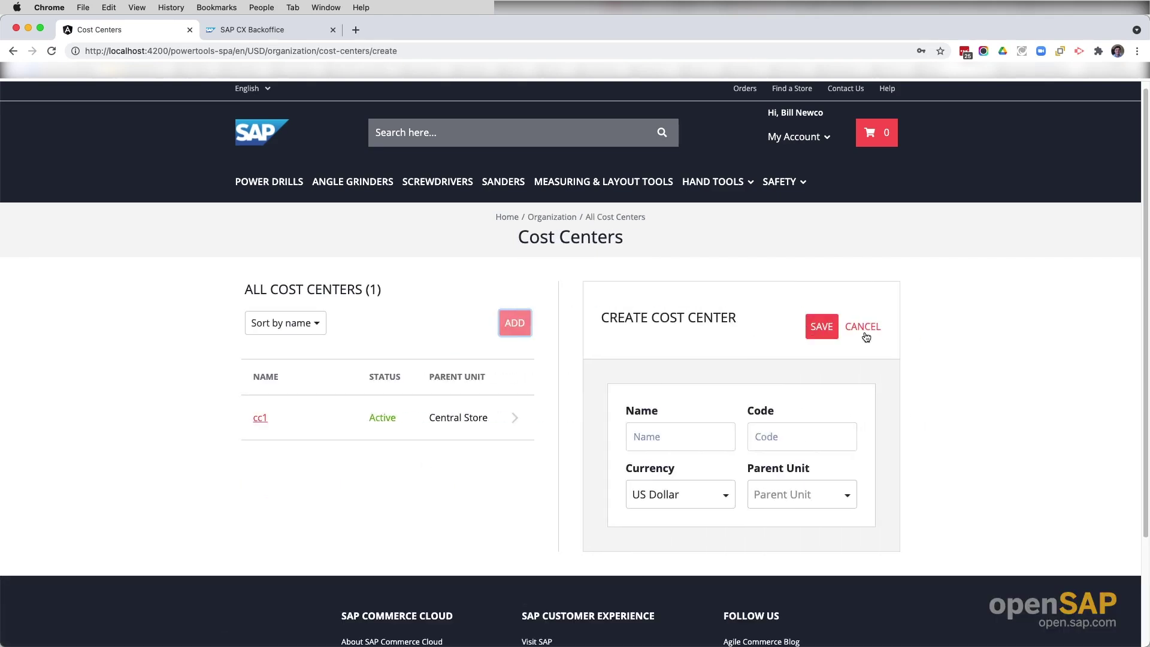
pyautogui.click(714, 428)
pyautogui.write('cc2')
pyautogui.press('Tab')
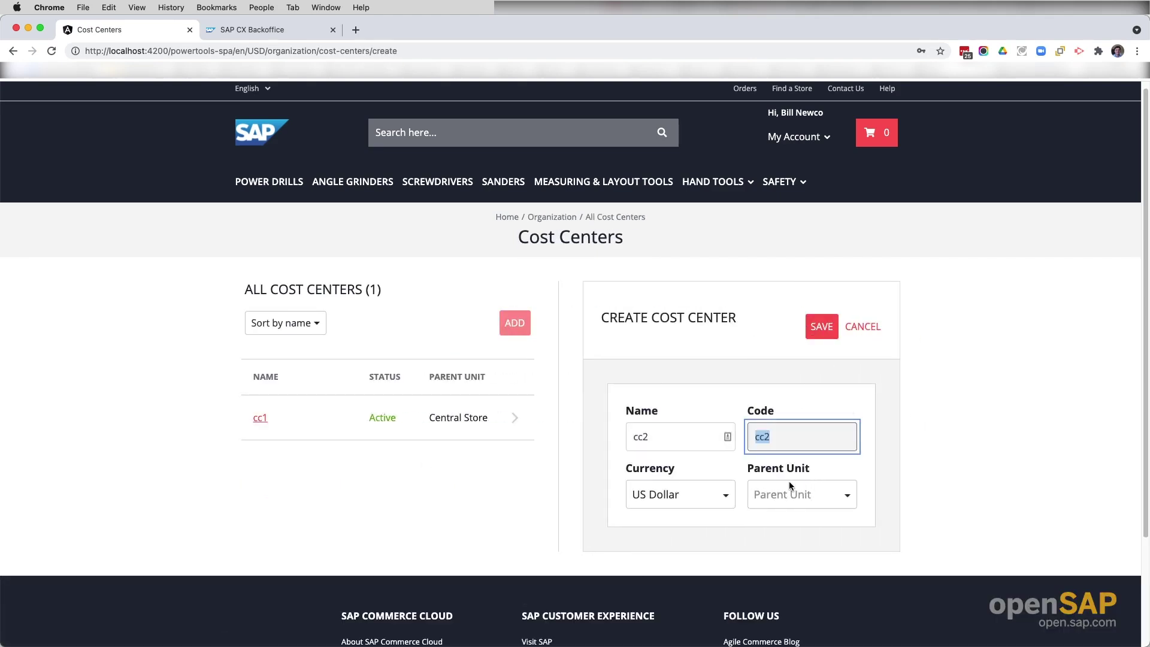
pyautogui.click(789, 485)
pyautogui.click(797, 526)
pyautogui.click(821, 326)
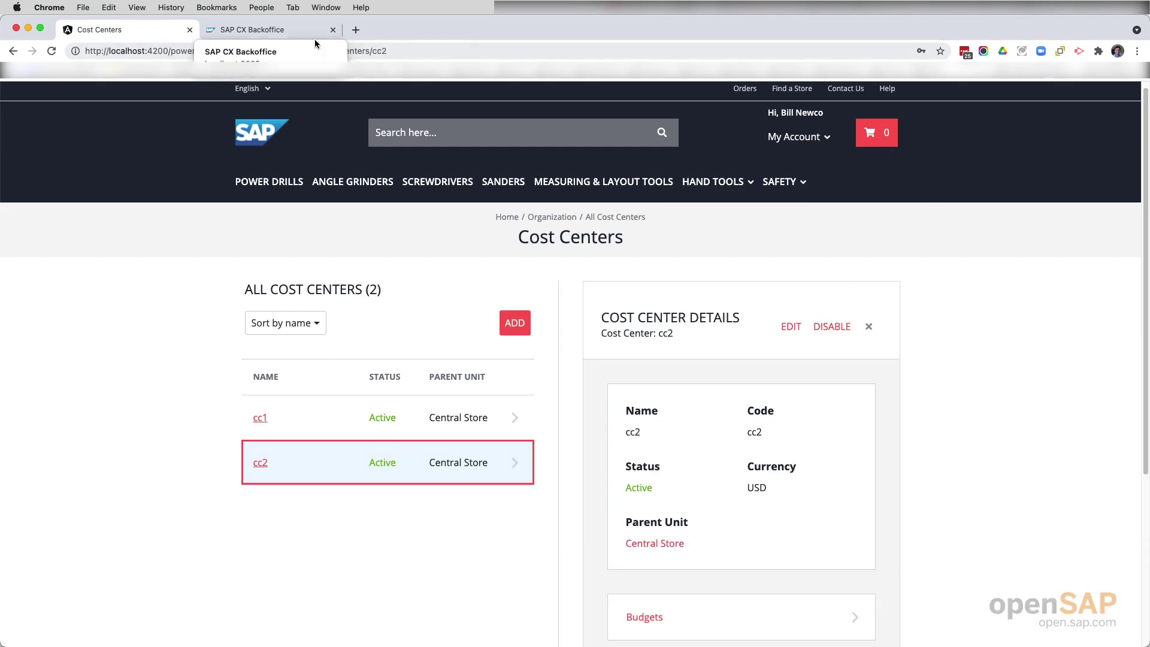
pyautogui.click(326, 8)
# In the buyer's window, check out the cart on Account and reload the shipping step.
pyautogui.click(336, 183)
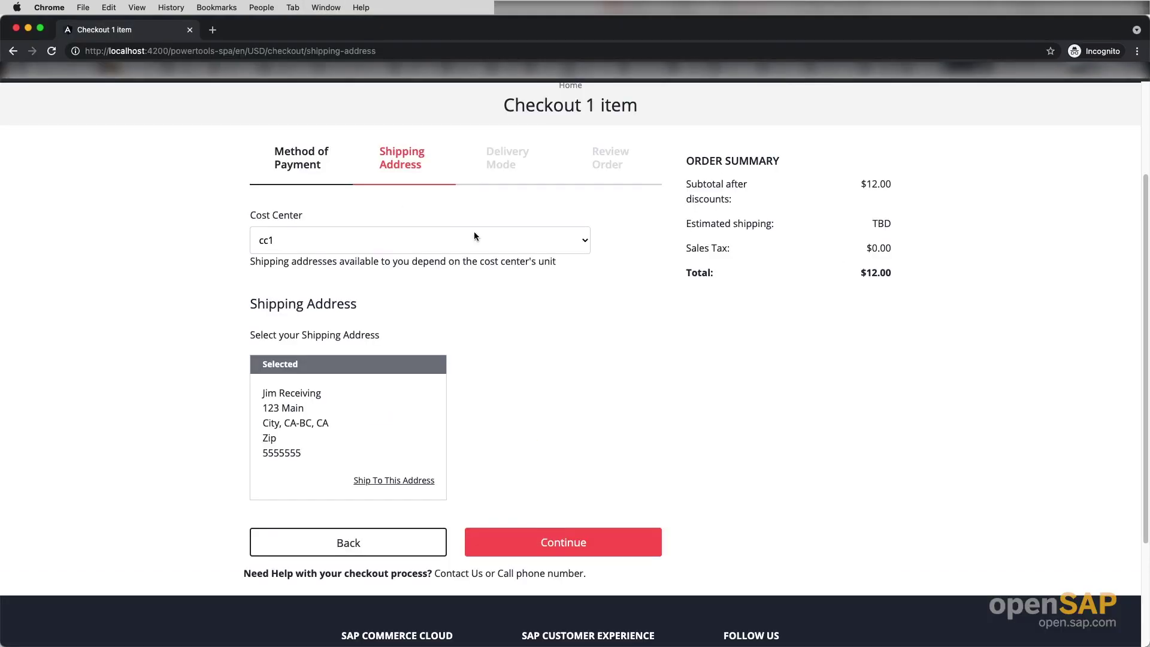
pyautogui.scroll(3, 529, 351)
pyautogui.click(876, 140)
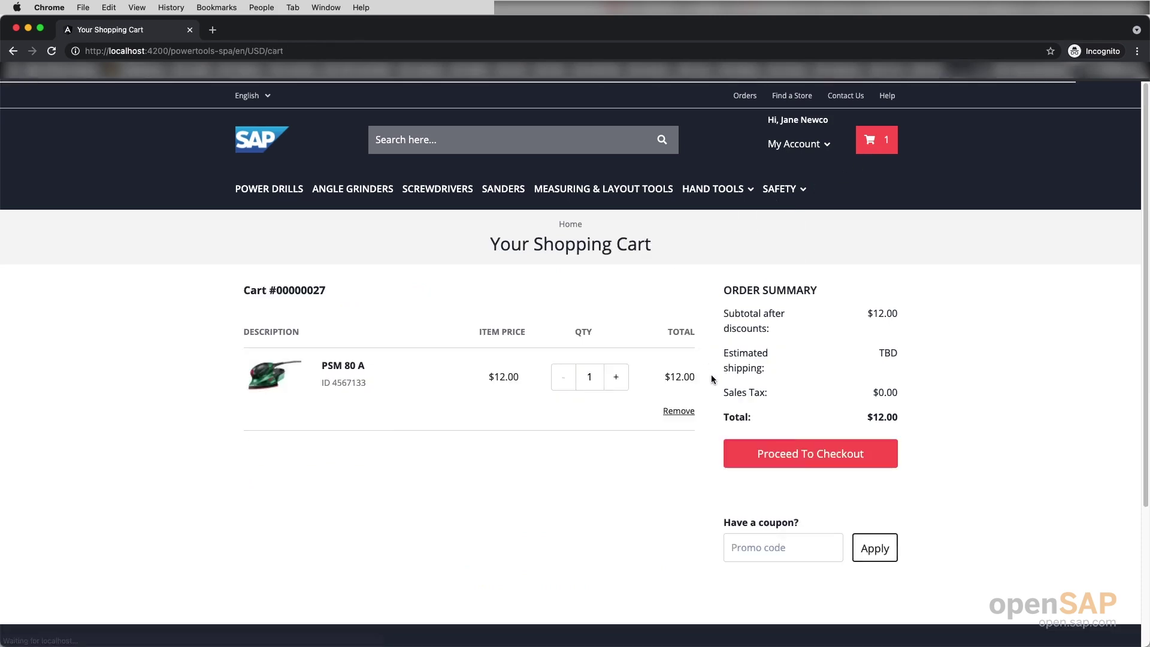
pyautogui.click(807, 459)
pyautogui.click(476, 503)
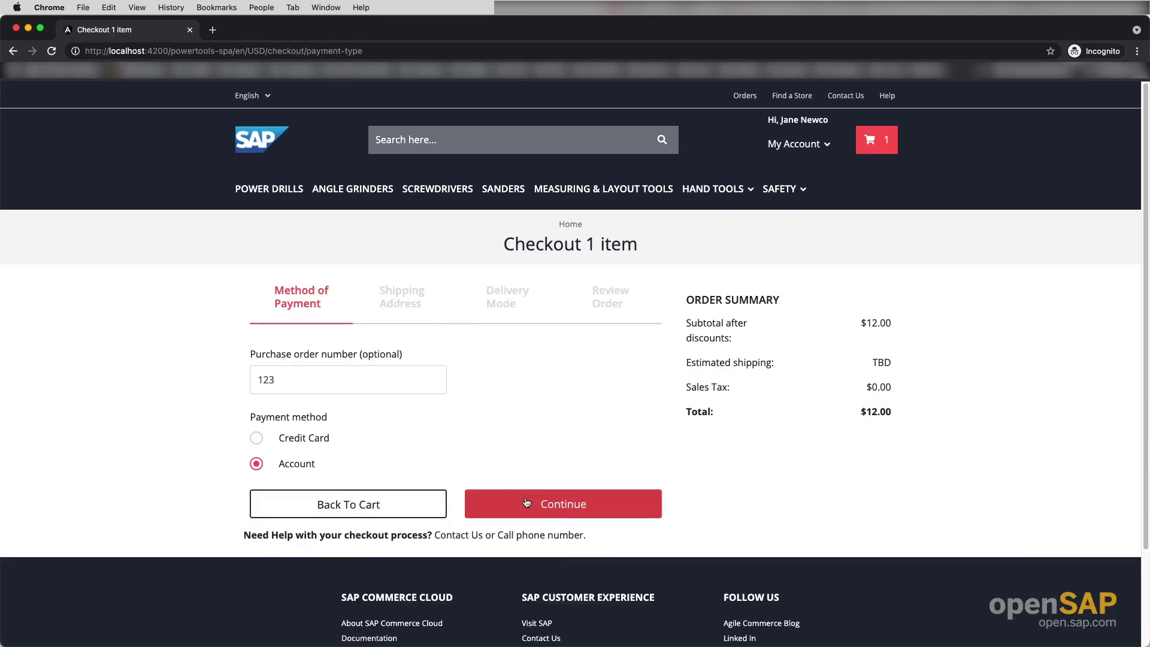
pyautogui.scroll(-3, 764, 504)
pyautogui.press('super+r')
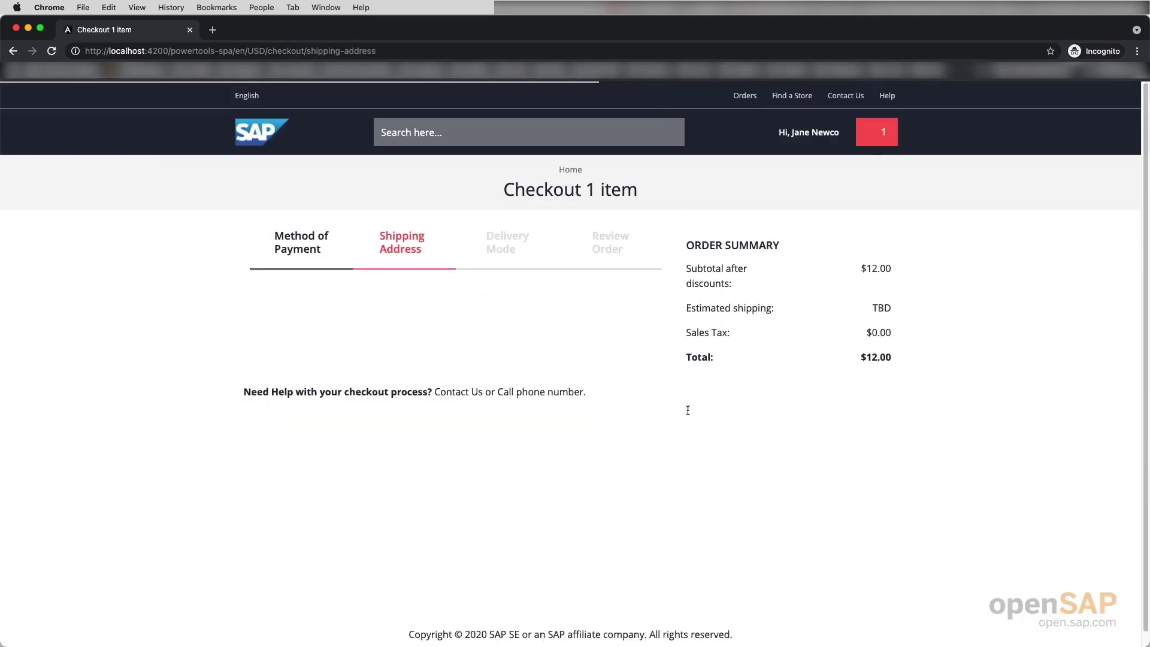
pyautogui.scroll(-3, 771, 473)
# Charge the order to cost center cc1 and ship it to the new Austrian address.
pyautogui.click(497, 204)
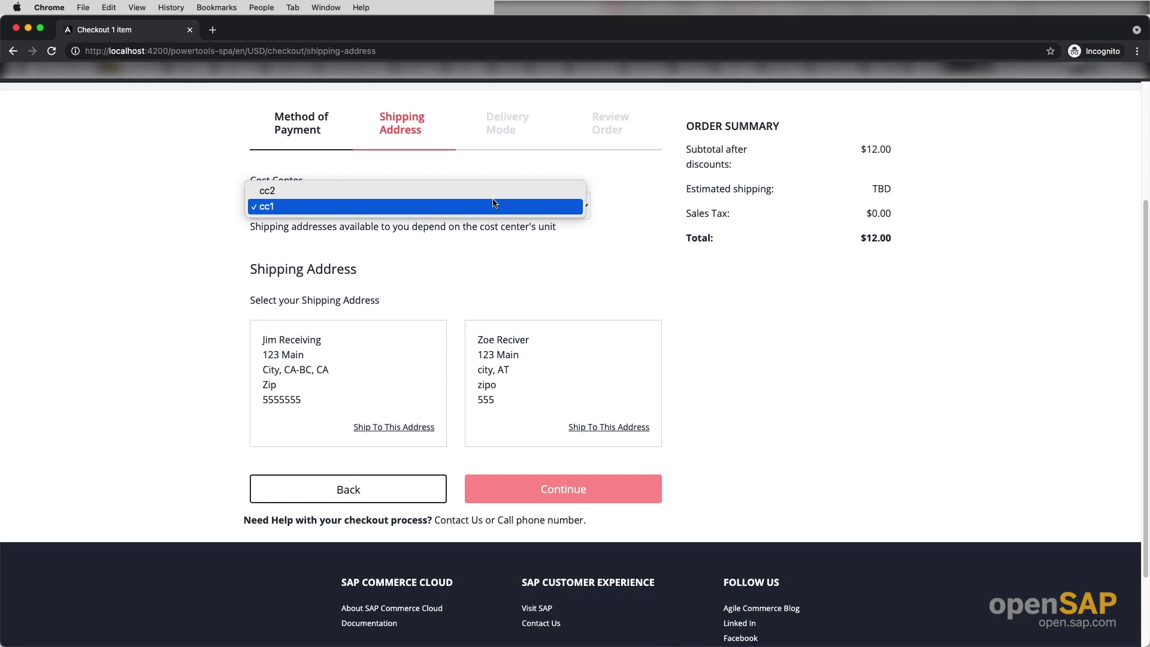
pyautogui.click(433, 191)
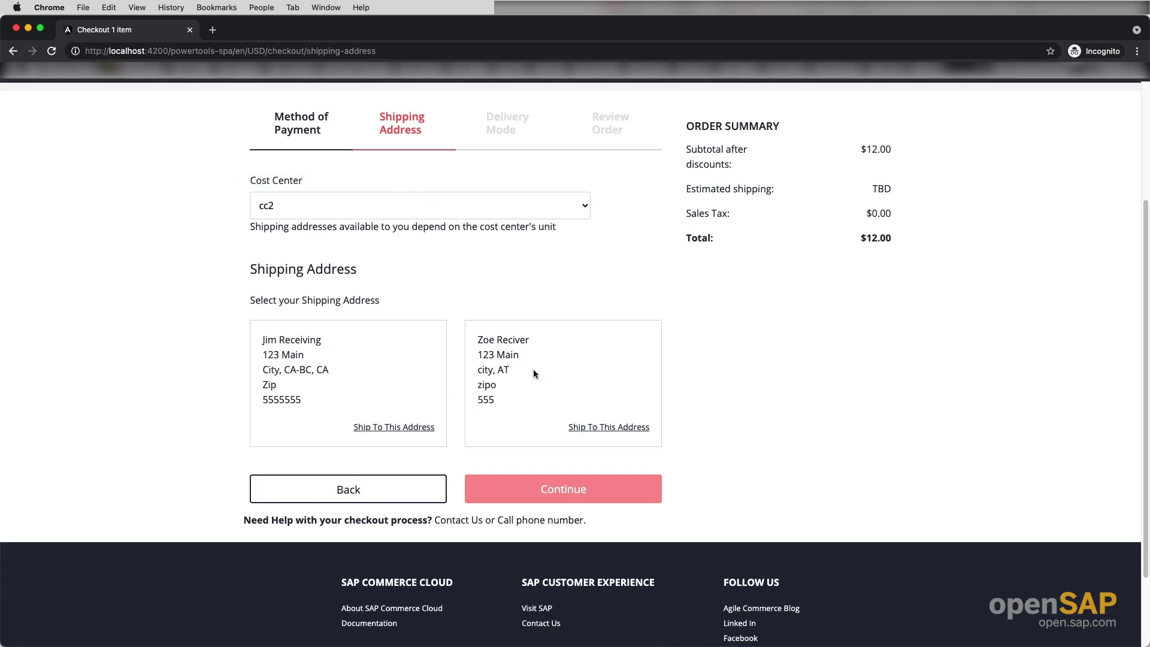
pyautogui.click(407, 206)
pyautogui.click(405, 222)
pyautogui.click(581, 207)
pyautogui.click(673, 282)
pyautogui.click(600, 427)
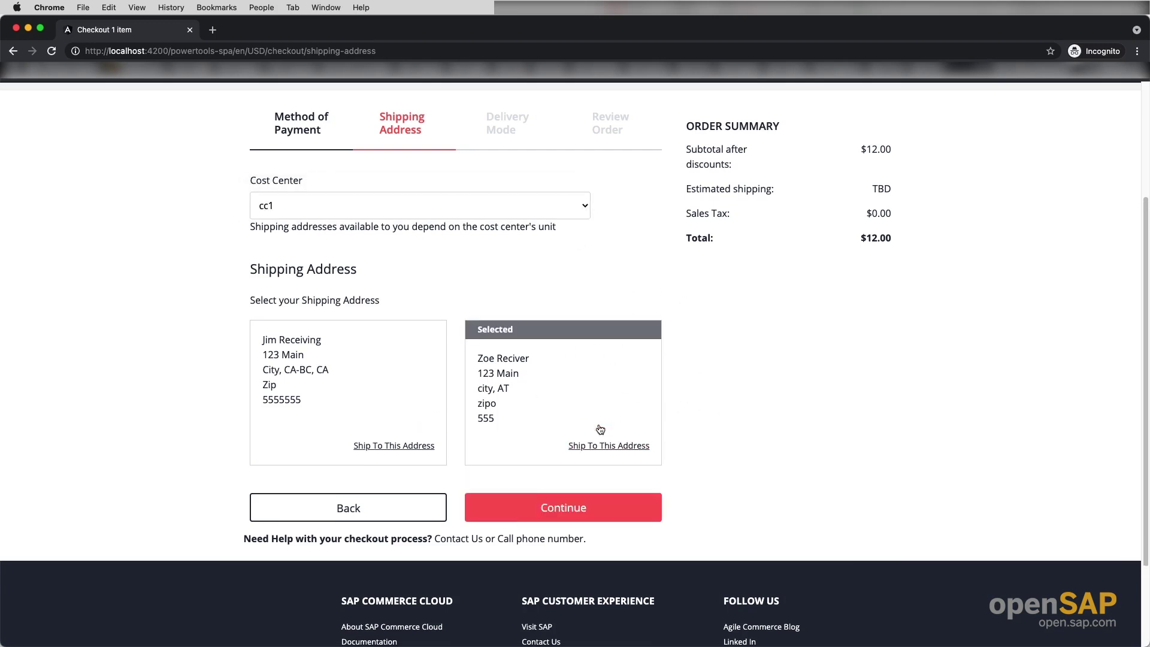
# Choose Standard Delivery, accept the terms and place the $20.99 order.
pyautogui.scroll(-1, 748, 473)
pyautogui.click(562, 482)
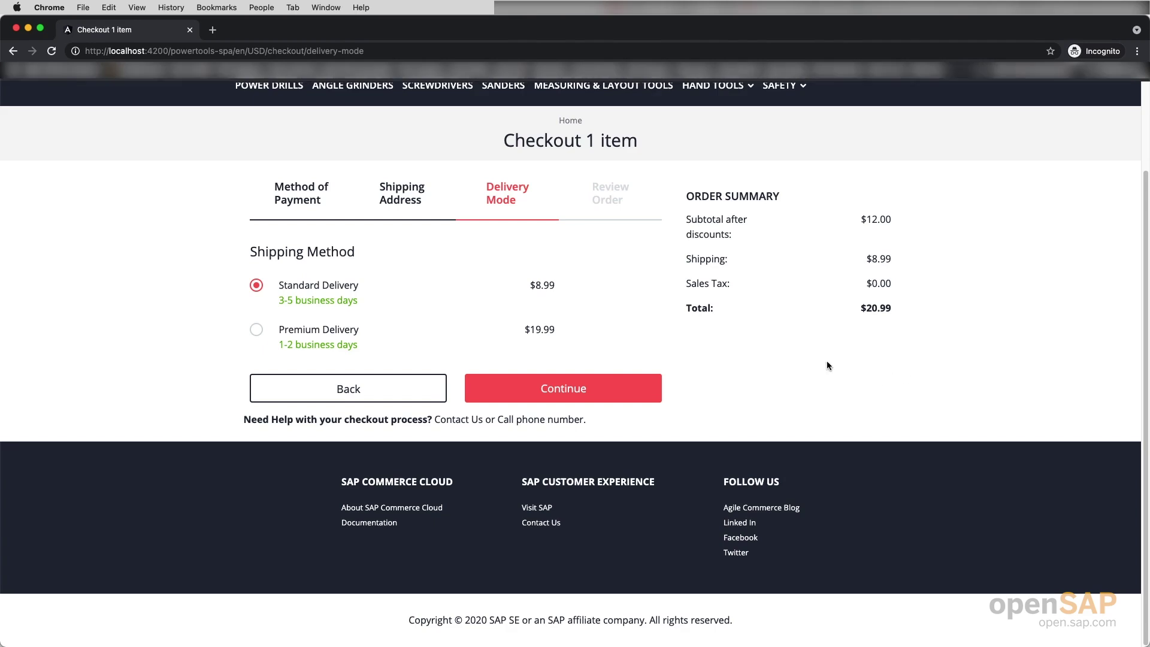
pyautogui.click(557, 390)
pyautogui.scroll(-2, 689, 359)
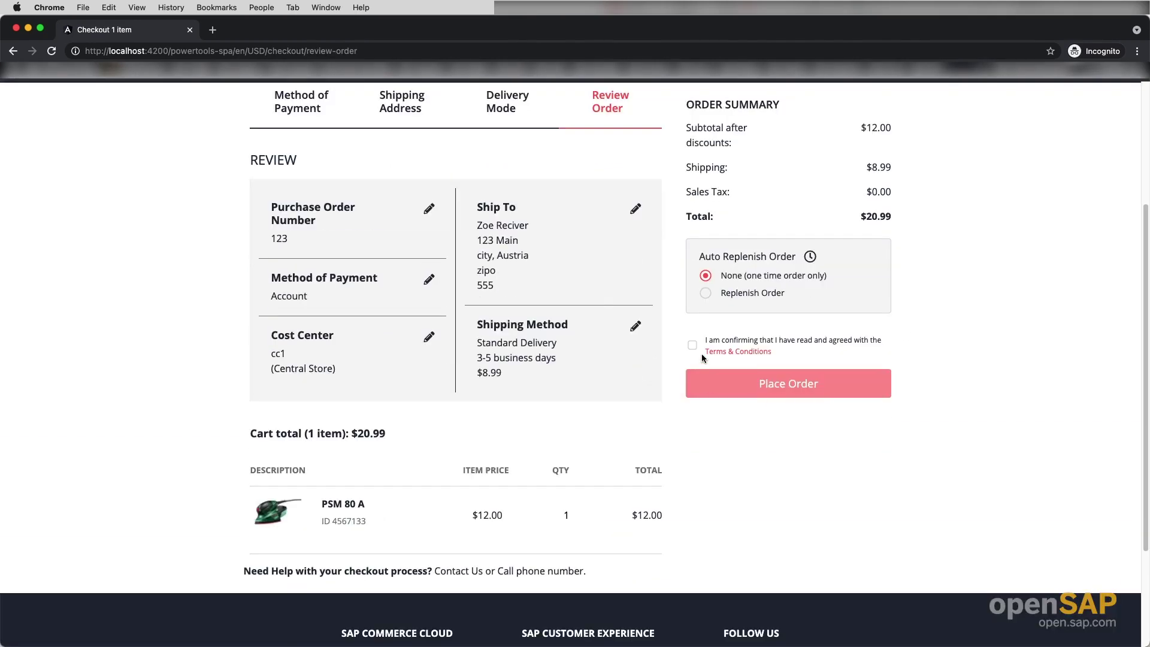
pyautogui.click(693, 346)
pyautogui.click(789, 386)
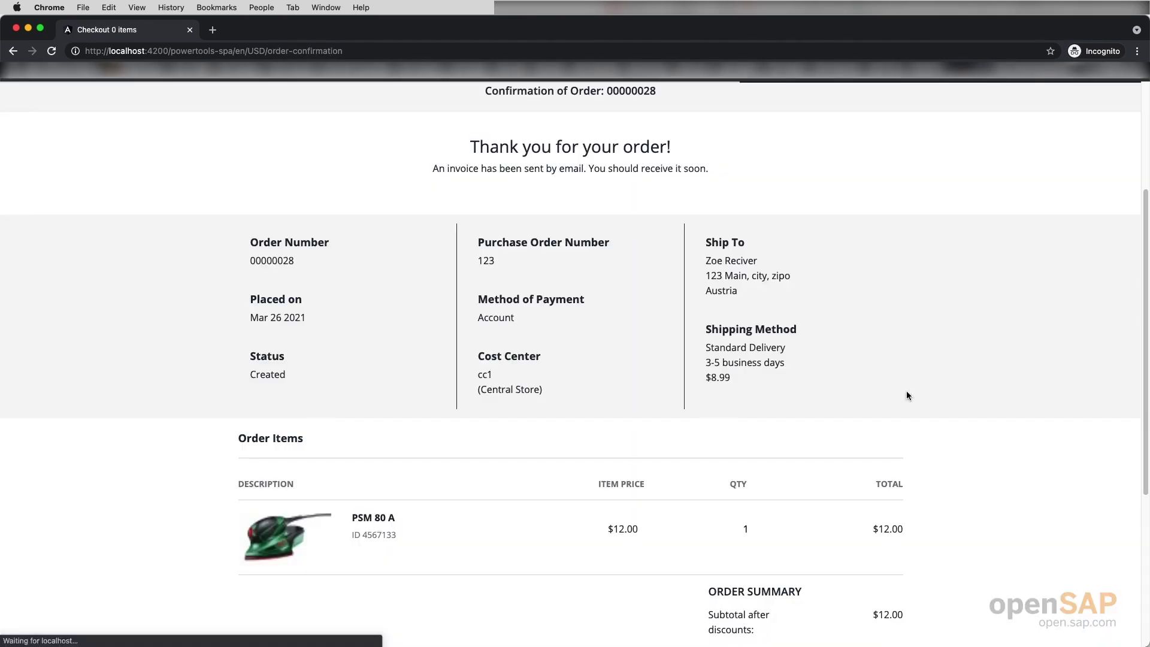
# Open the buyer's order history and the new order's details, then reload that page.
pyautogui.scroll(-3, 947, 418)
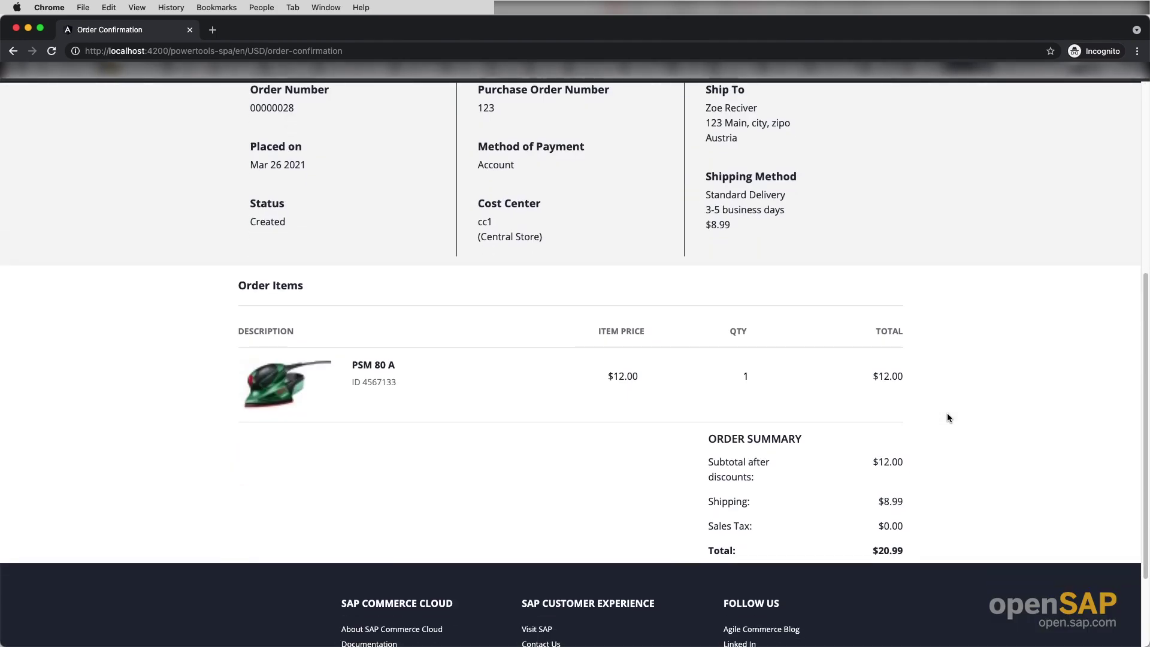
pyautogui.scroll(5, 947, 418)
pyautogui.scroll(2, 947, 412)
pyautogui.moveTo(829, 147)
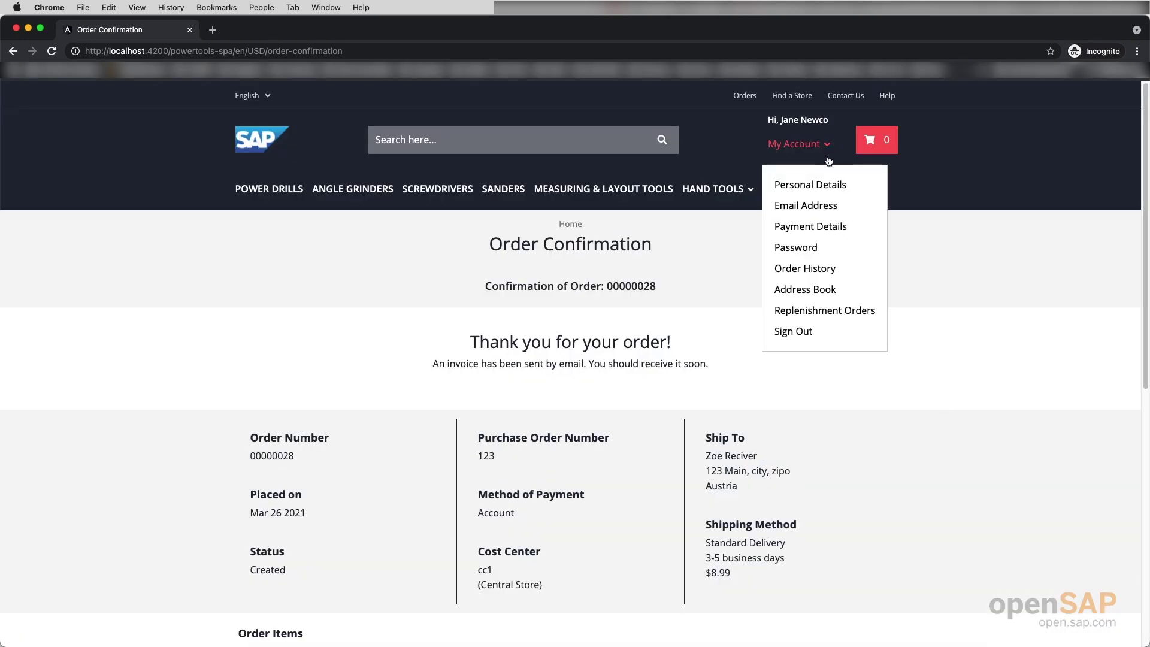
pyautogui.click(830, 271)
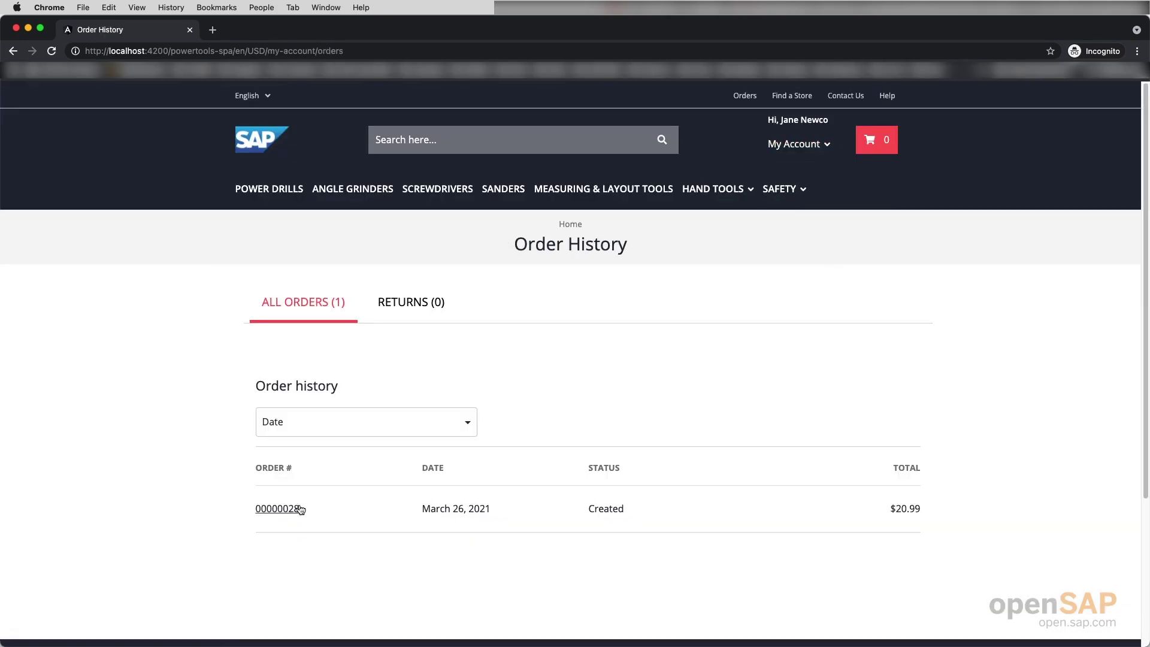
pyautogui.click(287, 510)
pyautogui.scroll(-5, 943, 425)
pyautogui.scroll(5, 943, 425)
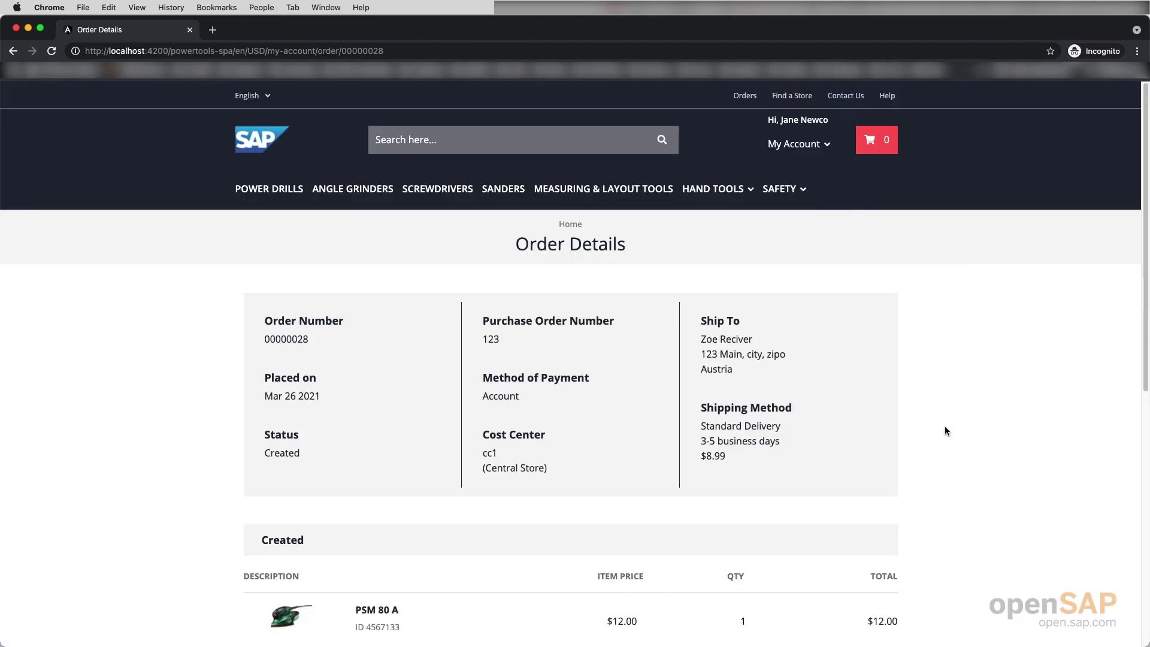
pyautogui.press('super+r')
# Return to the order history and reload until order 00000028 shows Created for $20.99.
pyautogui.scroll(-5, 955, 412)
pyautogui.scroll(5, 955, 413)
pyautogui.moveTo(798, 144)
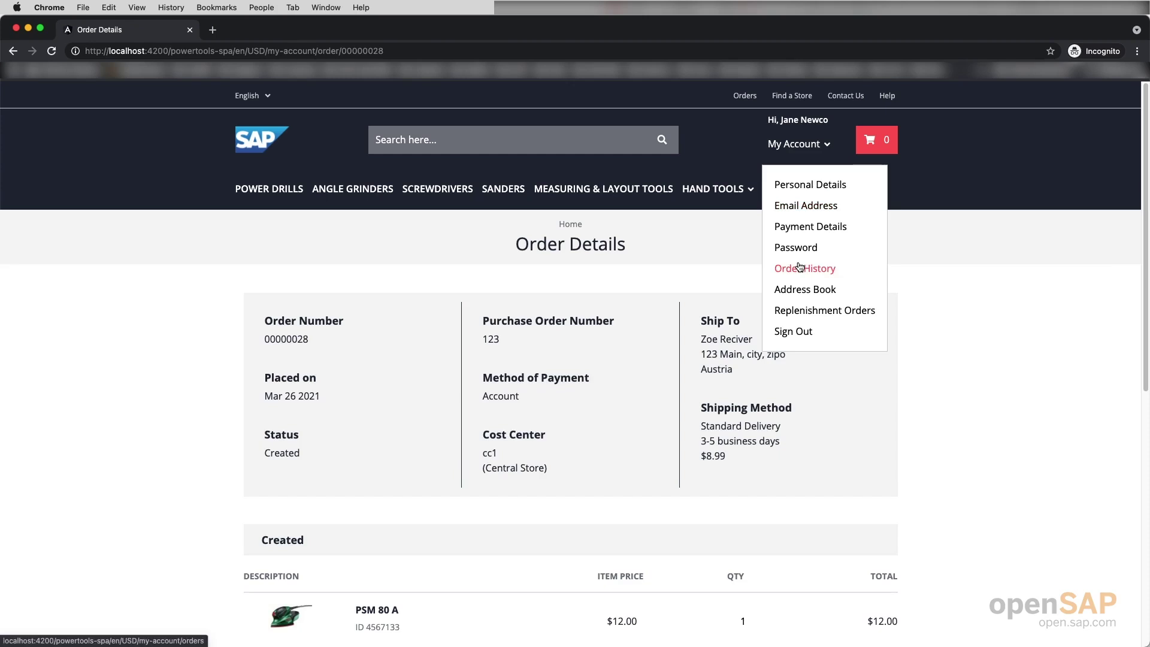
pyautogui.click(803, 267)
pyautogui.scroll(-2, 952, 378)
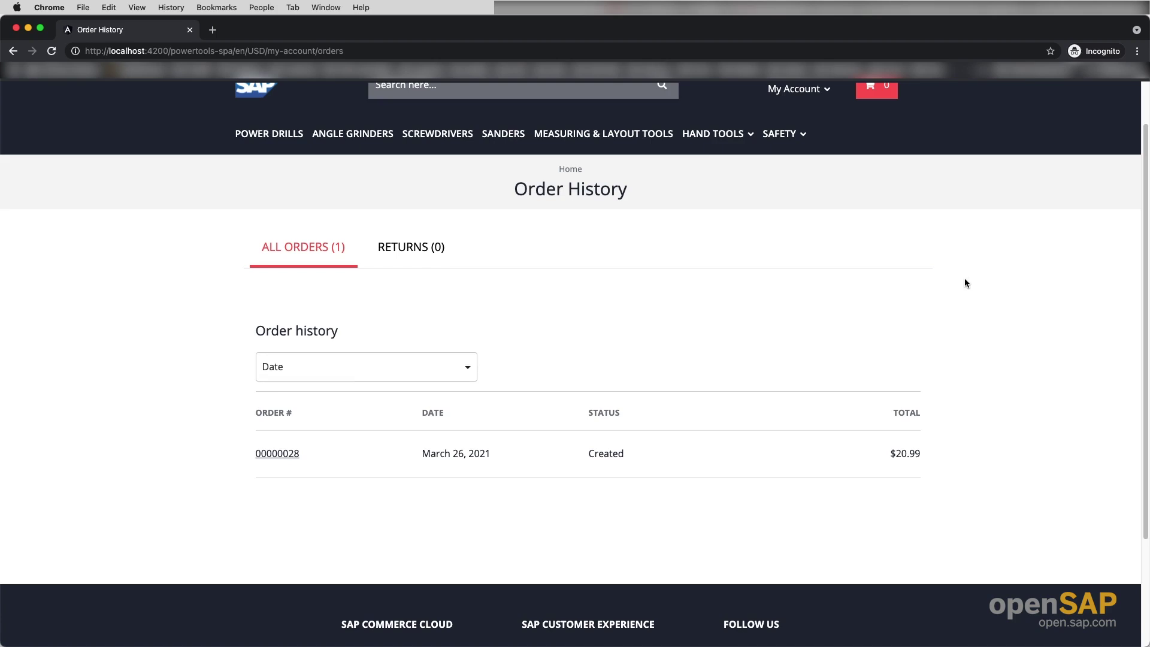
pyautogui.press('super+r')
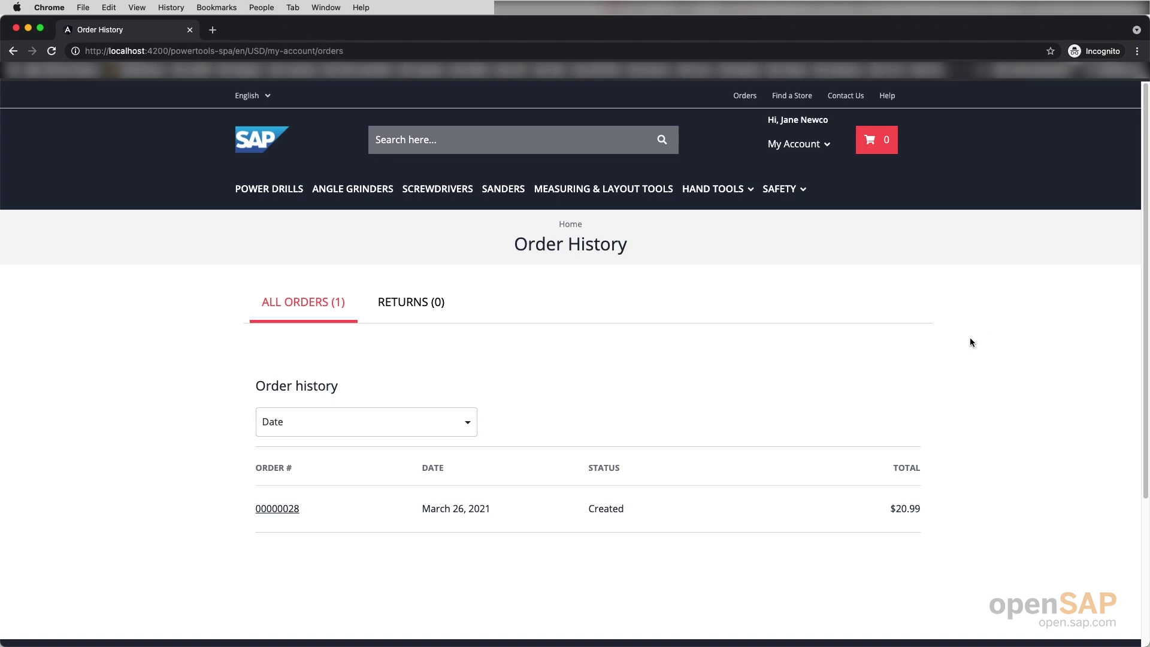
pyautogui.scroll(-2, 970, 372)
pyautogui.press('super+r')
# Switch to the Cost Centers window and confirm cost center cc2 has no budgets.
pyautogui.click(332, 7)
pyautogui.click(383, 203)
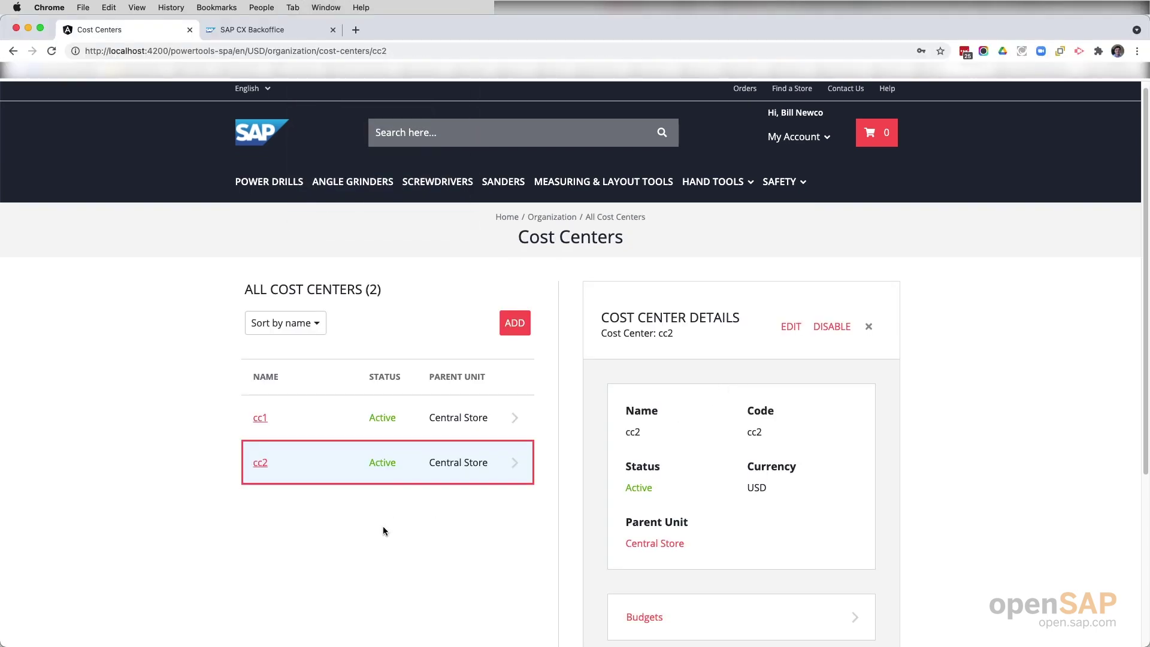
pyautogui.scroll(-5, 336, 479)
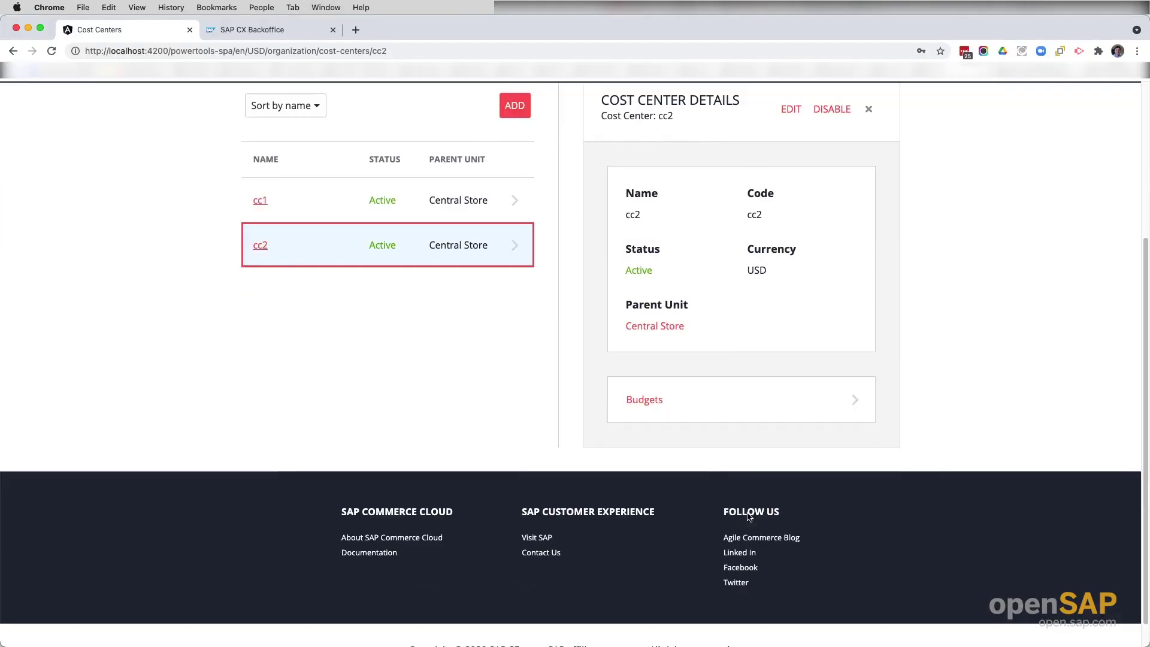
pyautogui.click(680, 400)
pyautogui.scroll(3, 718, 342)
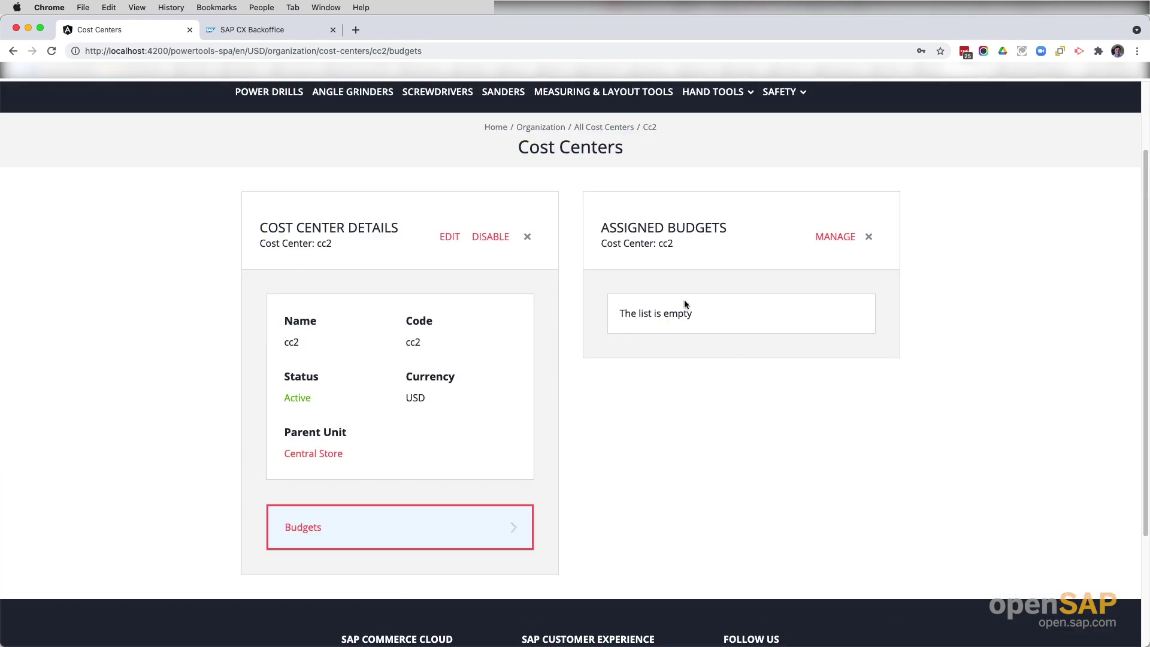
pyautogui.click(527, 237)
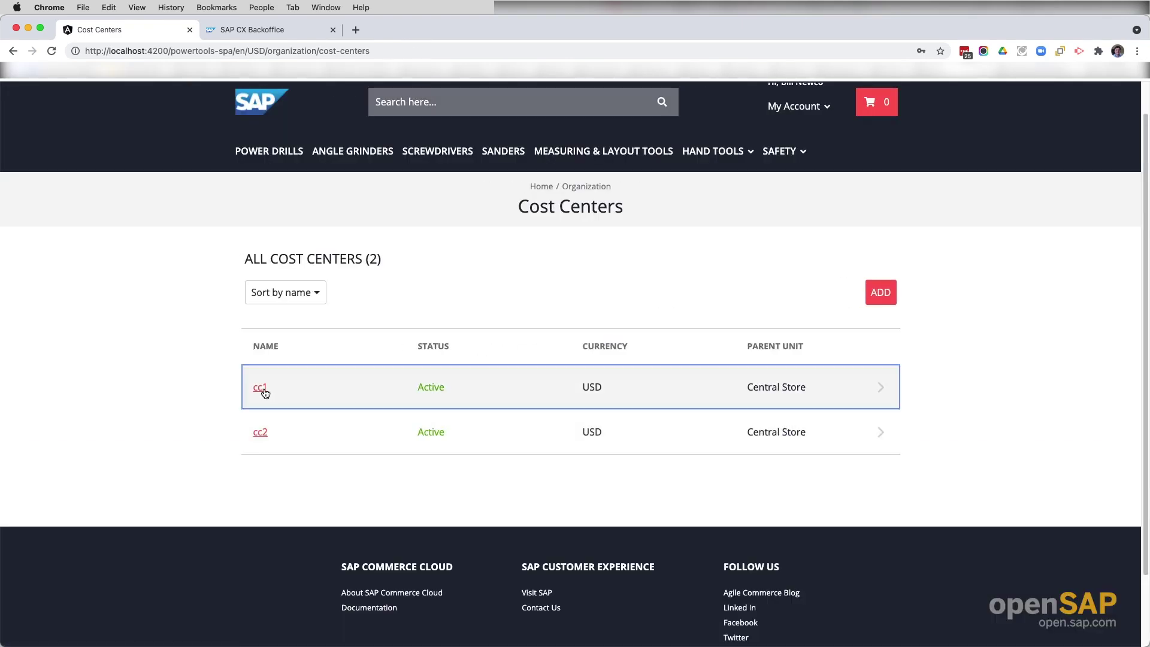
# Check cost center cc1's details for budgets, then go back to the organization overview.
pyautogui.click(260, 387)
pyautogui.scroll(-4, 610, 470)
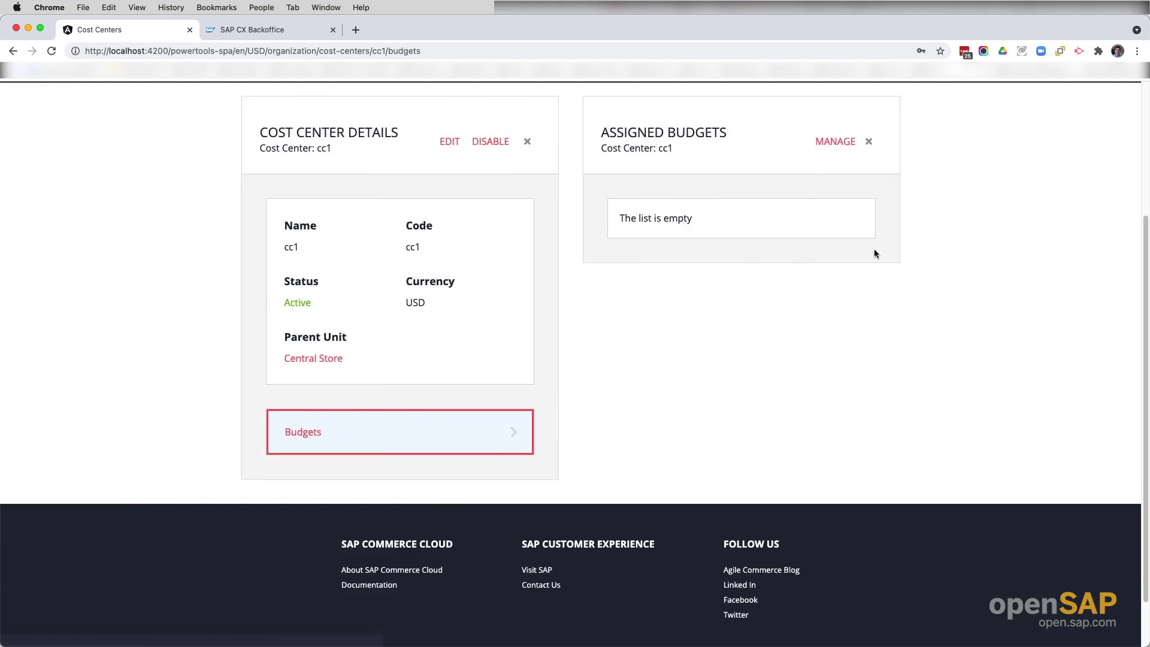
pyautogui.scroll(4, 875, 251)
pyautogui.click(551, 231)
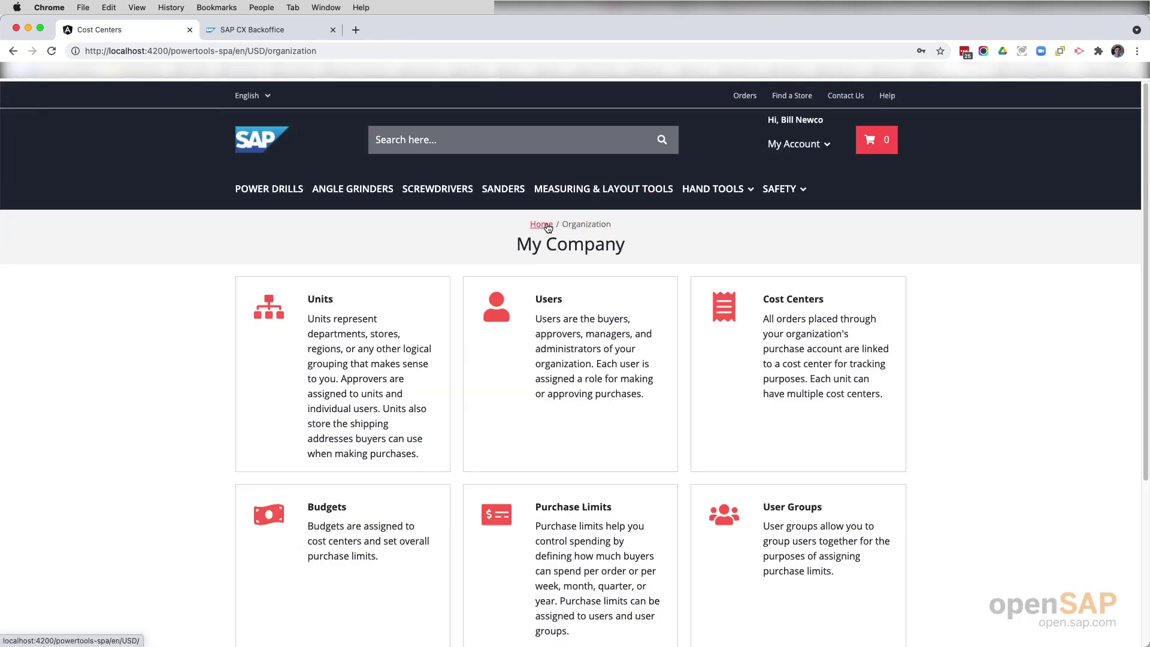
# Start a new budget named budget1 with start date 2021-03-01.
pyautogui.click(348, 564)
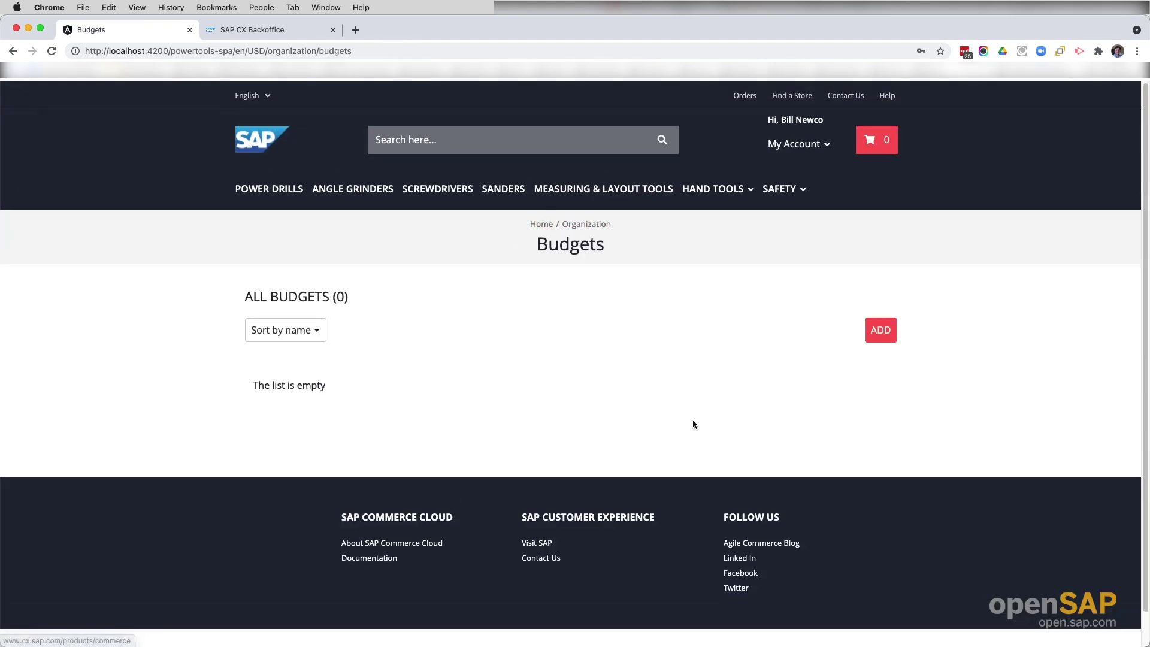
pyautogui.click(881, 330)
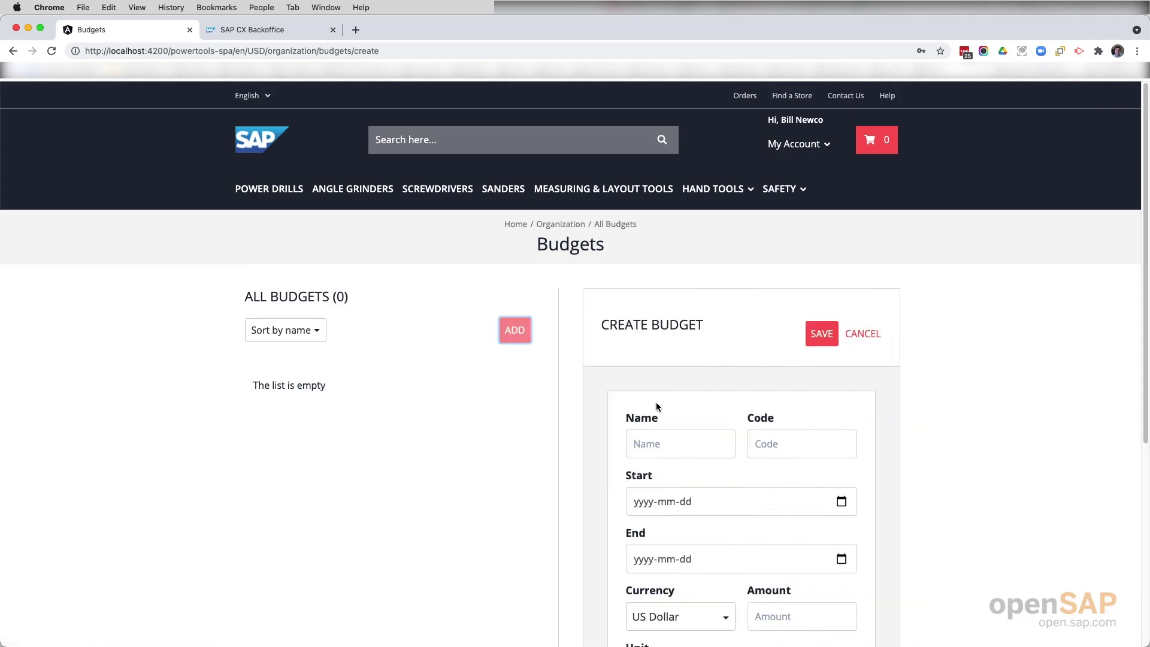
pyautogui.scroll(-2, 785, 372)
pyautogui.click(667, 337)
pyautogui.write('budget1')
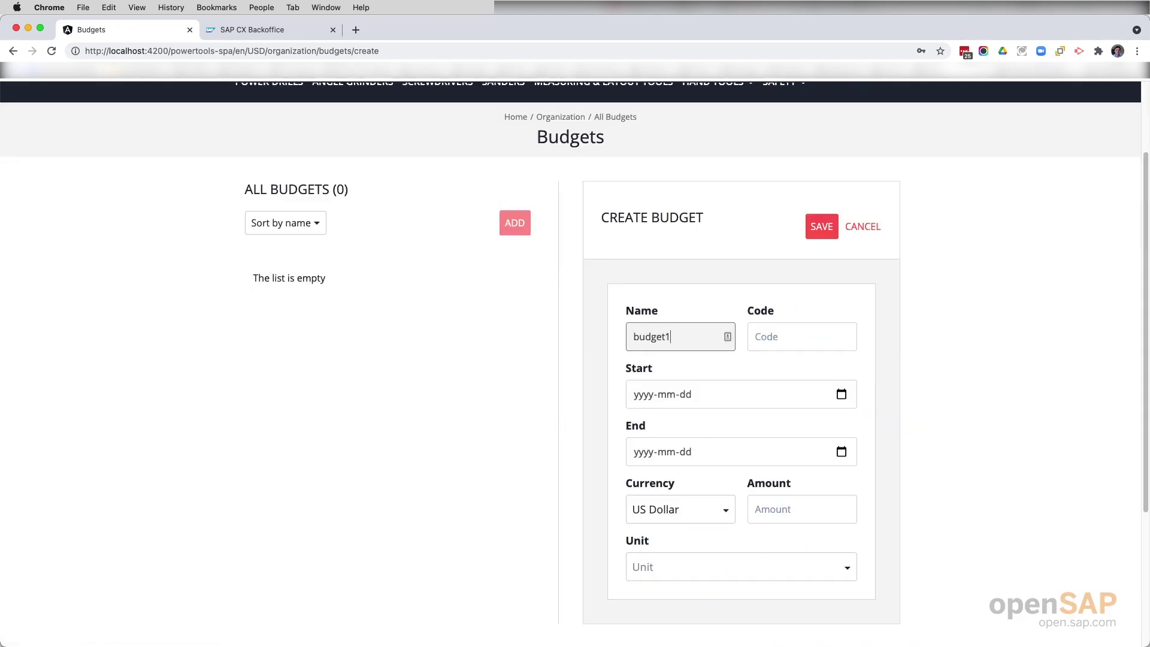
pyautogui.press('Tab')
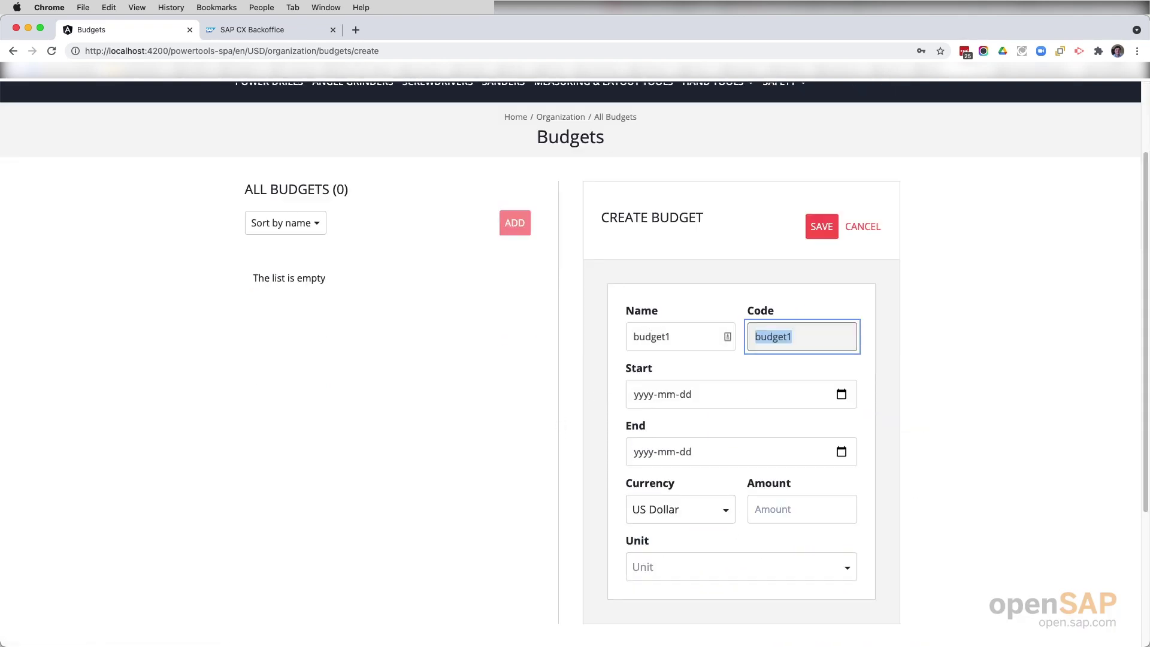
pyautogui.click(839, 394)
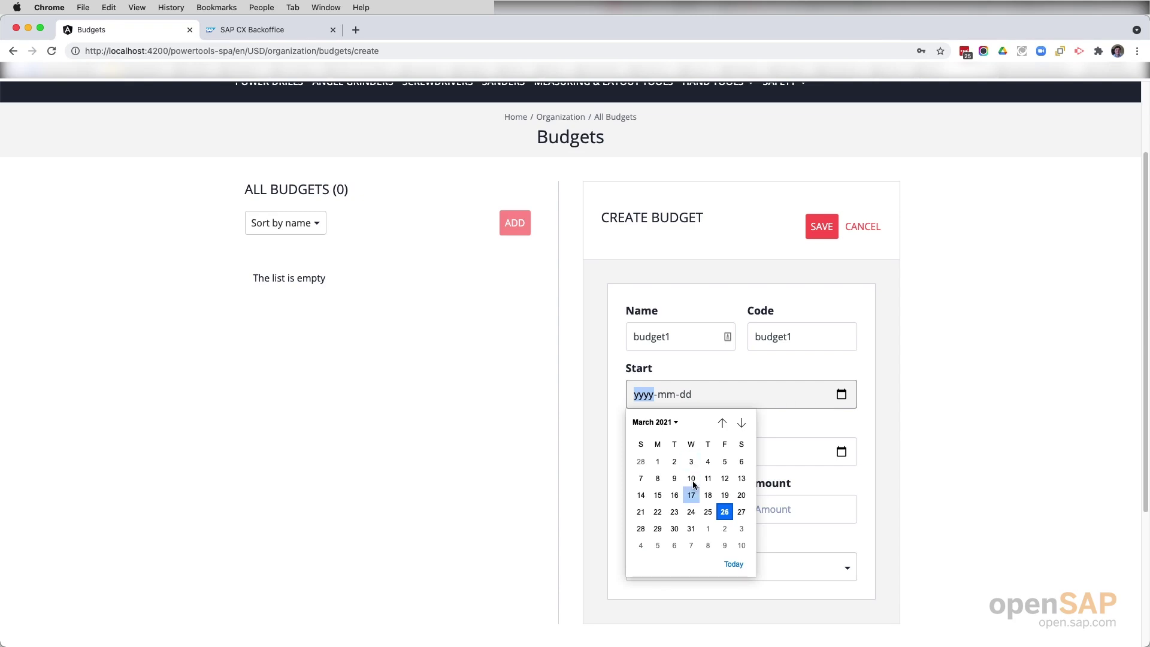
pyautogui.press('Escape')
pyautogui.write('2021-03-01')
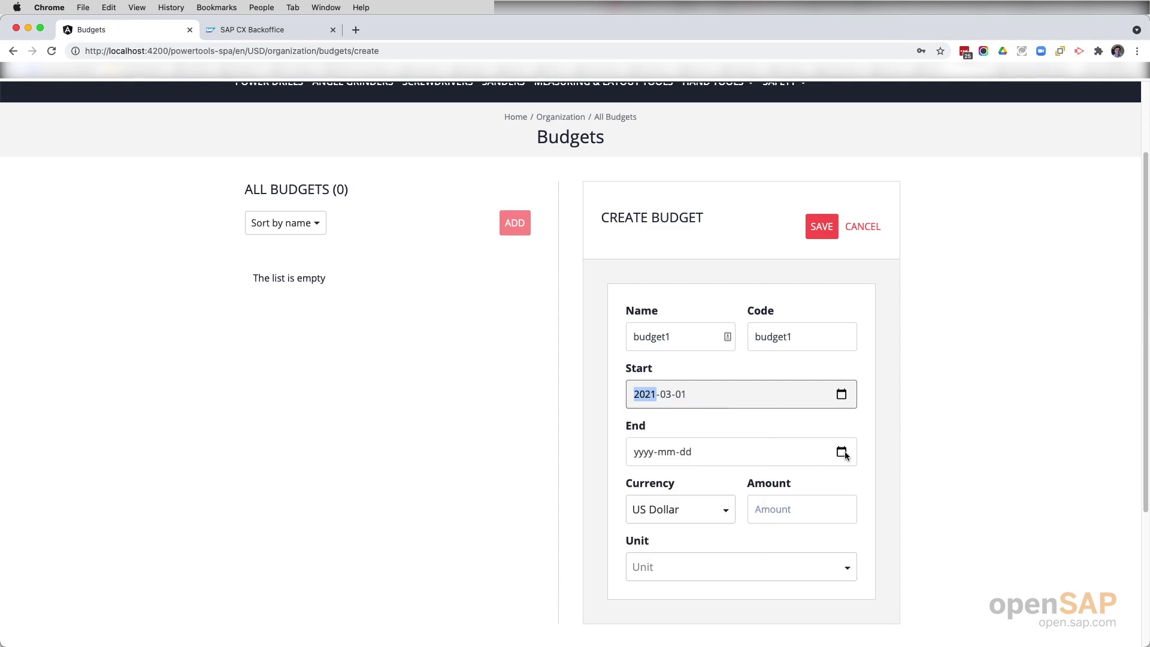
# Set budget1's end date to Nov 4, 2021, amount 10000, unit Central Store, and save.
pyautogui.click(847, 455)
pyautogui.scroll(-2, 939, 464)
pyautogui.click(841, 363)
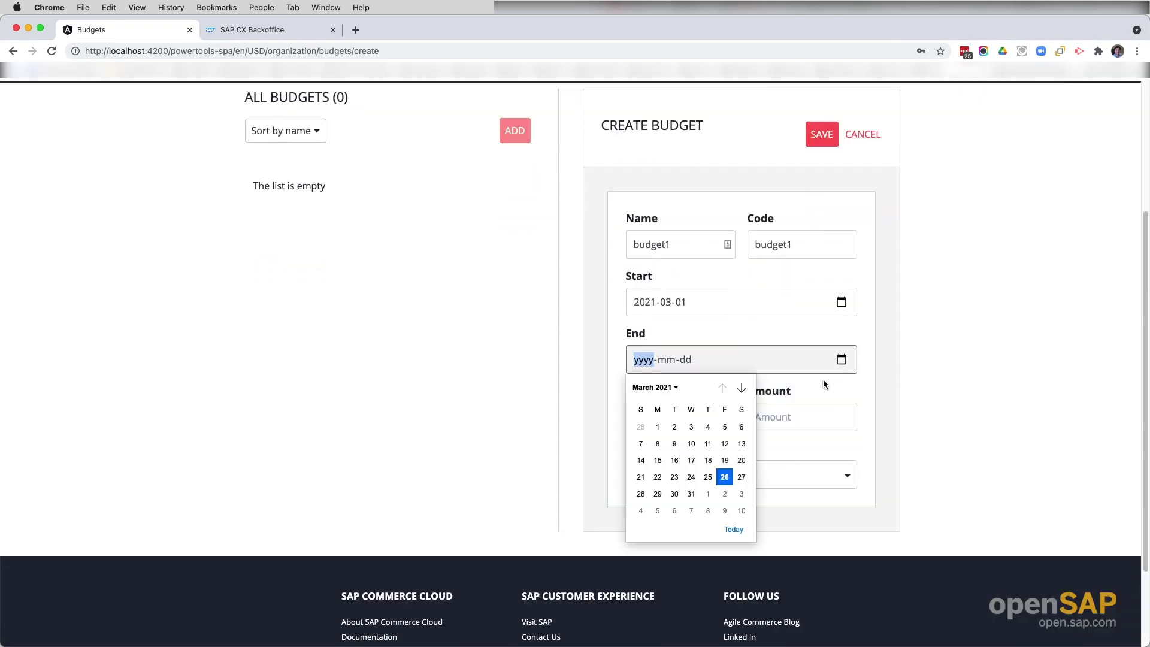
pyautogui.click(741, 387)
pyautogui.click(741, 388)
pyautogui.click(741, 387)
pyautogui.click(741, 388)
pyautogui.click(741, 388)
pyautogui.click(741, 387)
pyautogui.click(742, 388)
pyautogui.click(742, 388)
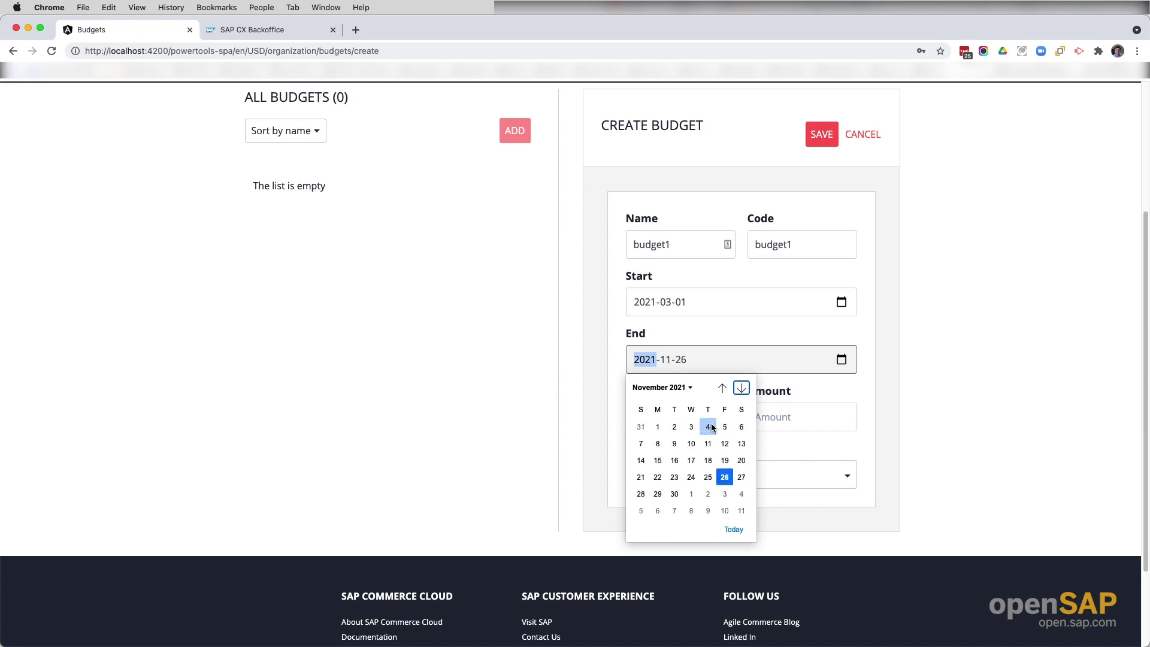
pyautogui.click(710, 423)
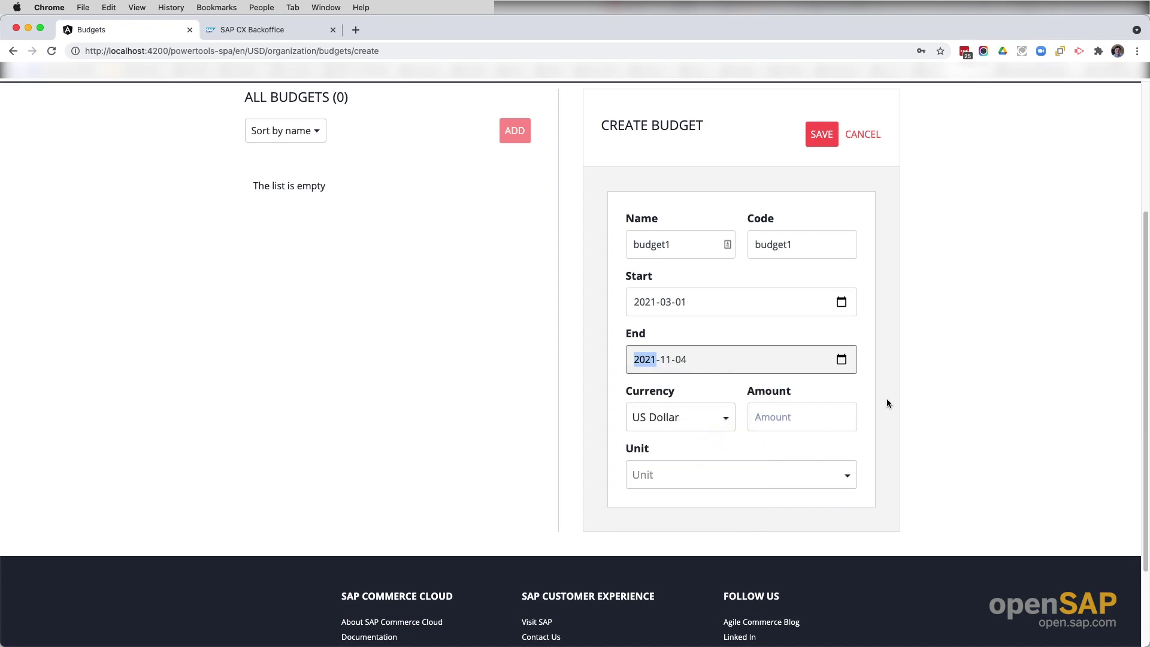
pyautogui.click(801, 418)
pyautogui.write('10000')
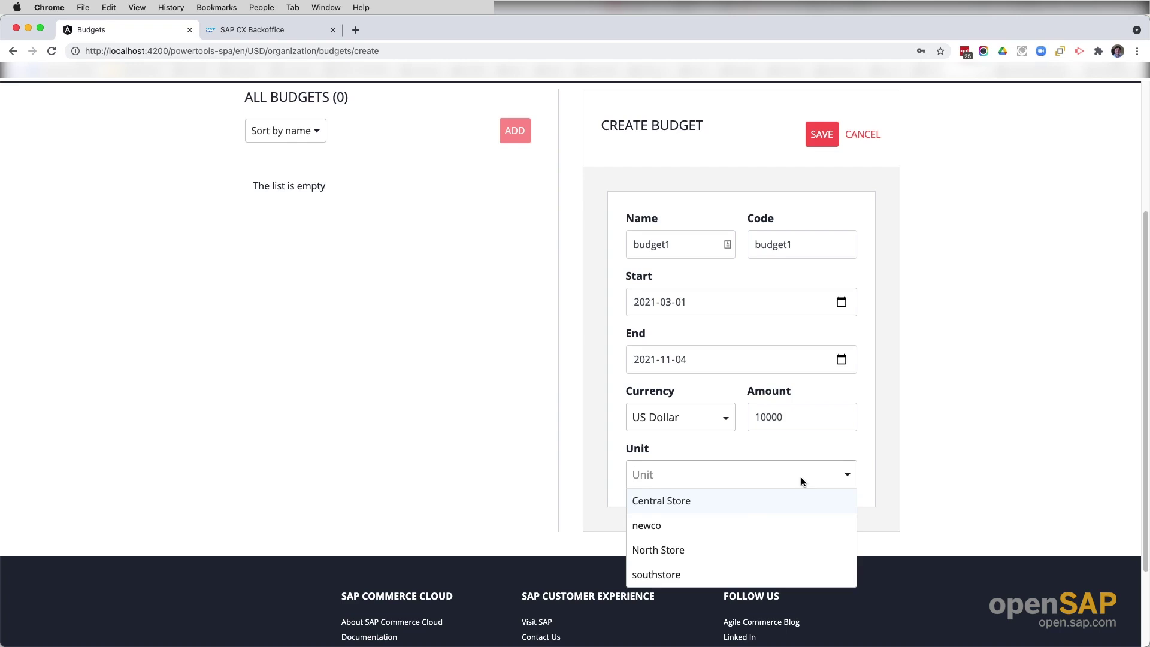
pyautogui.click(758, 501)
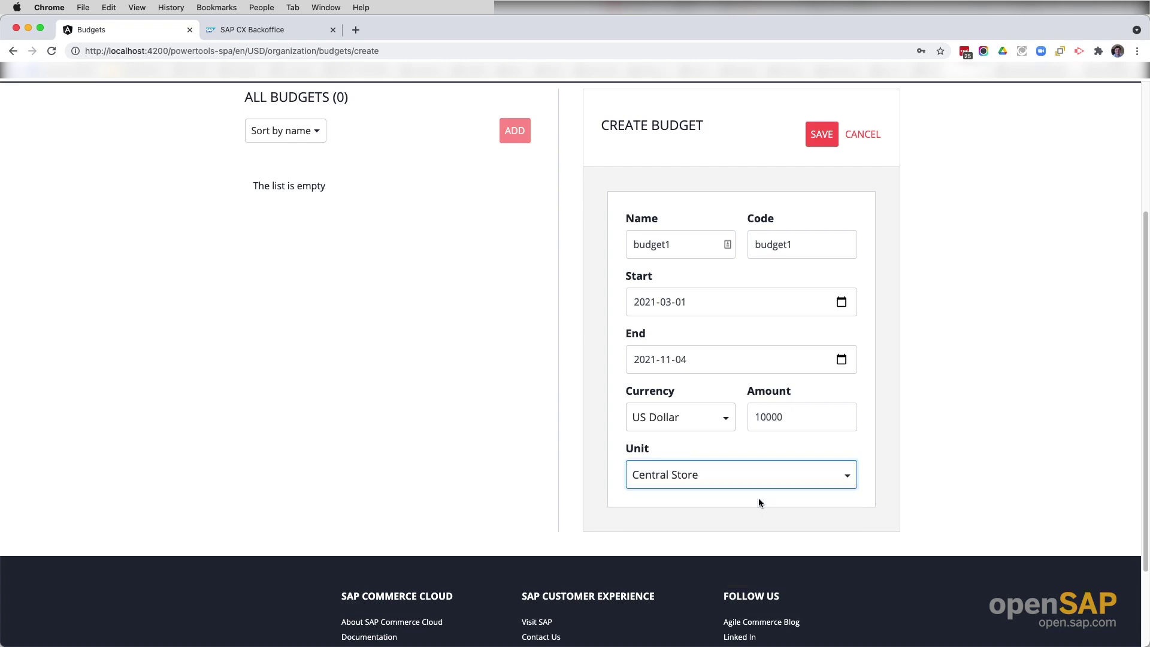
pyautogui.click(833, 132)
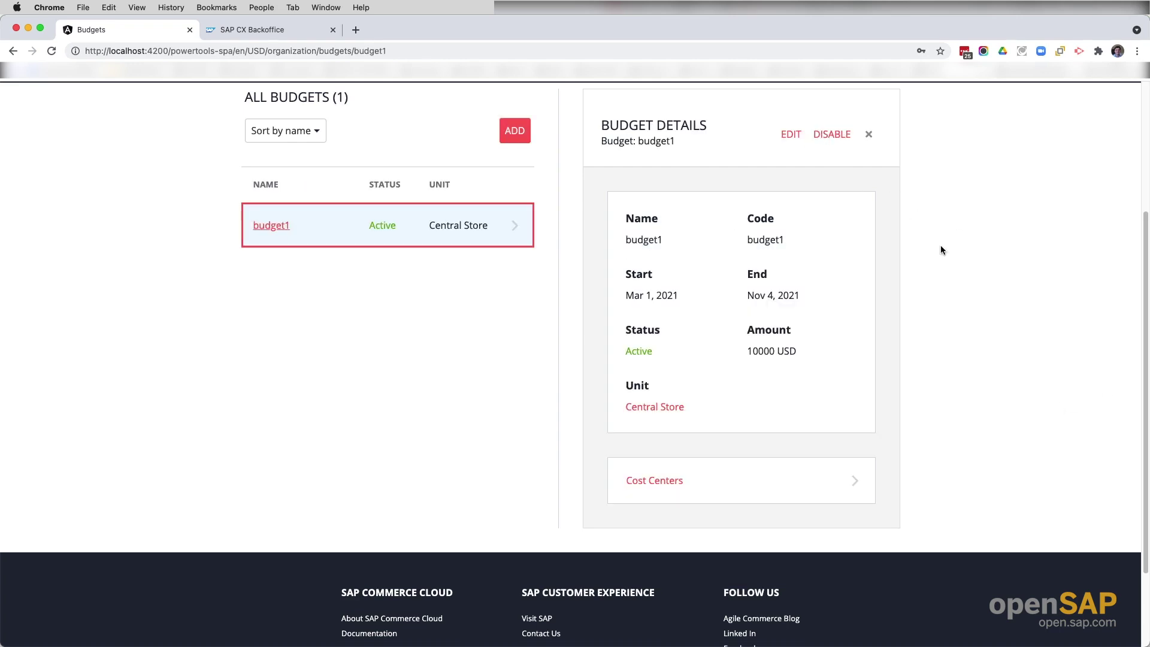
# Check budget1's cost centers, then assign budget1 to cost center cc1.
pyautogui.click(752, 497)
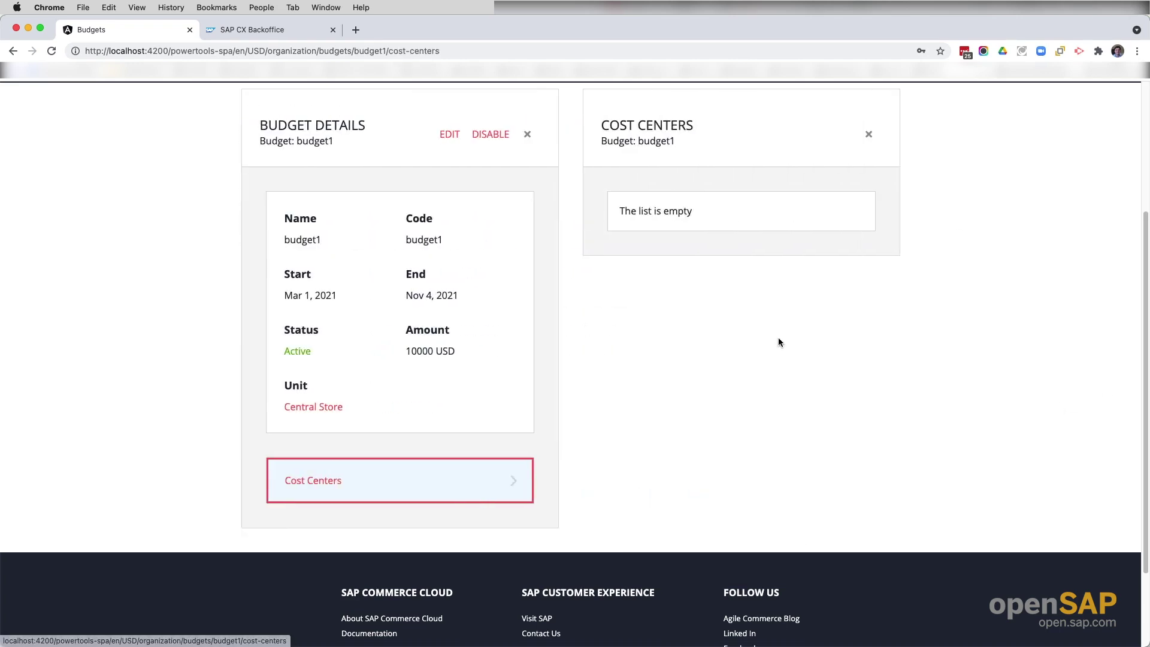
pyautogui.scroll(5, 686, 342)
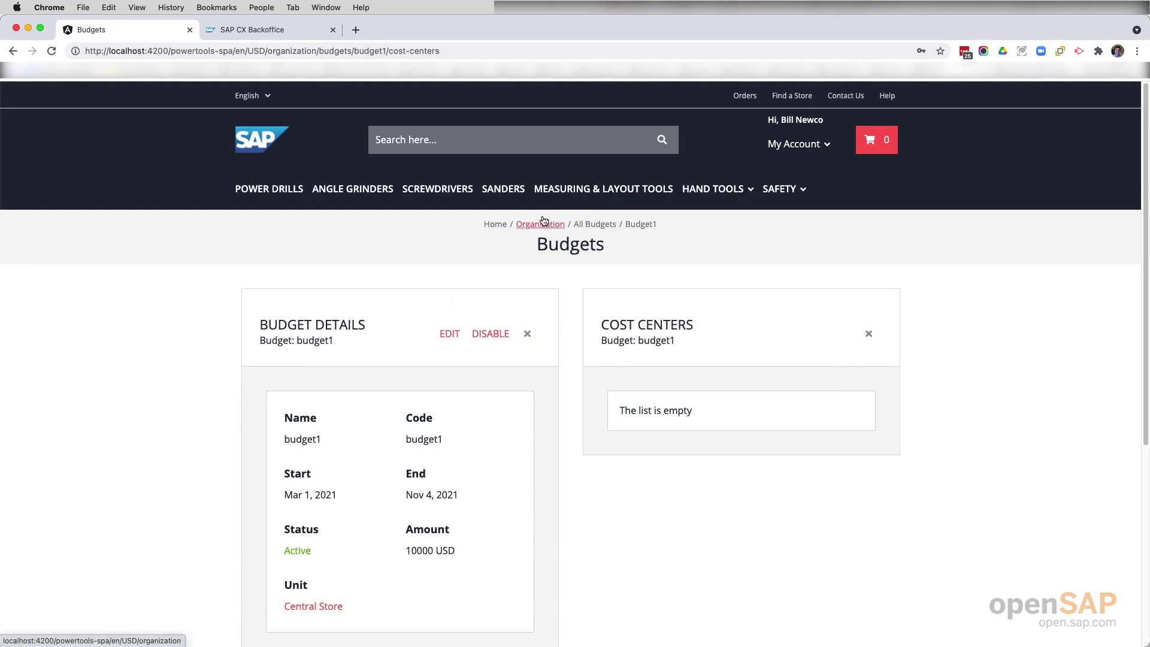
pyautogui.click(542, 224)
pyautogui.click(774, 306)
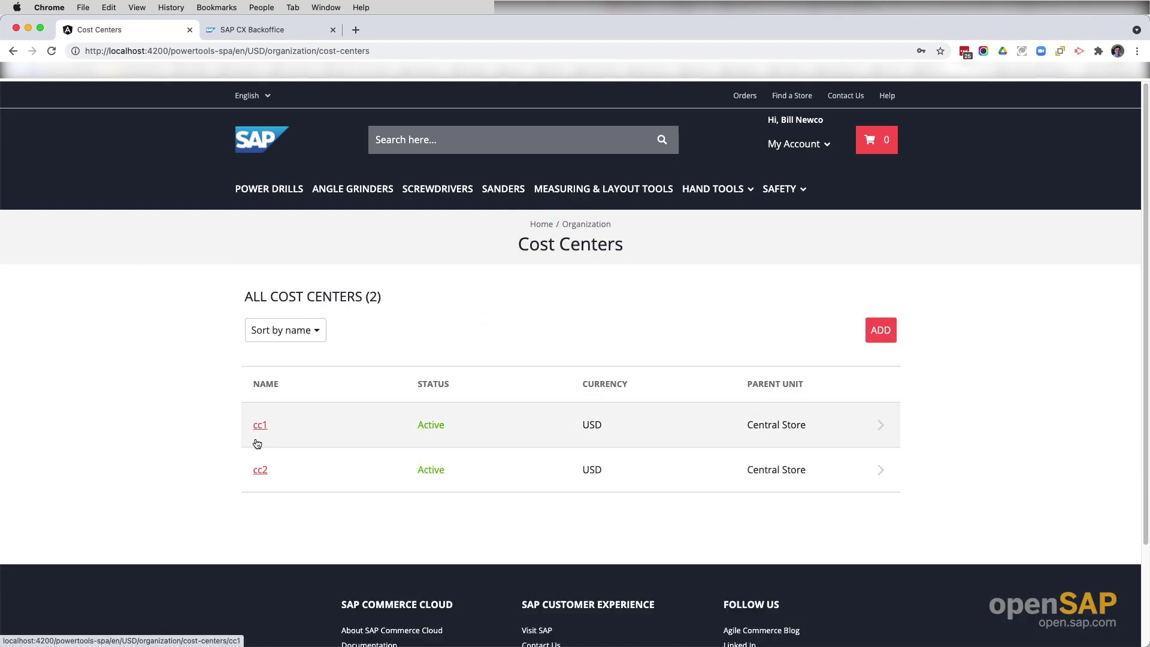
pyautogui.click(260, 432)
pyautogui.scroll(-3, 778, 467)
pyautogui.click(688, 506)
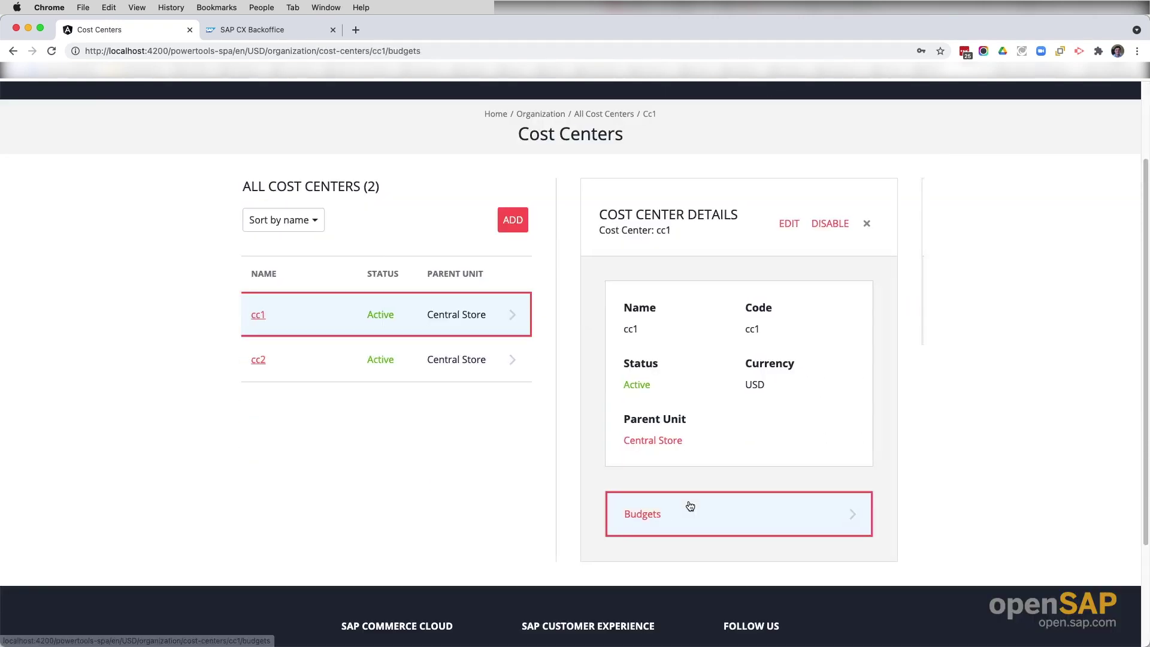
pyautogui.click(833, 224)
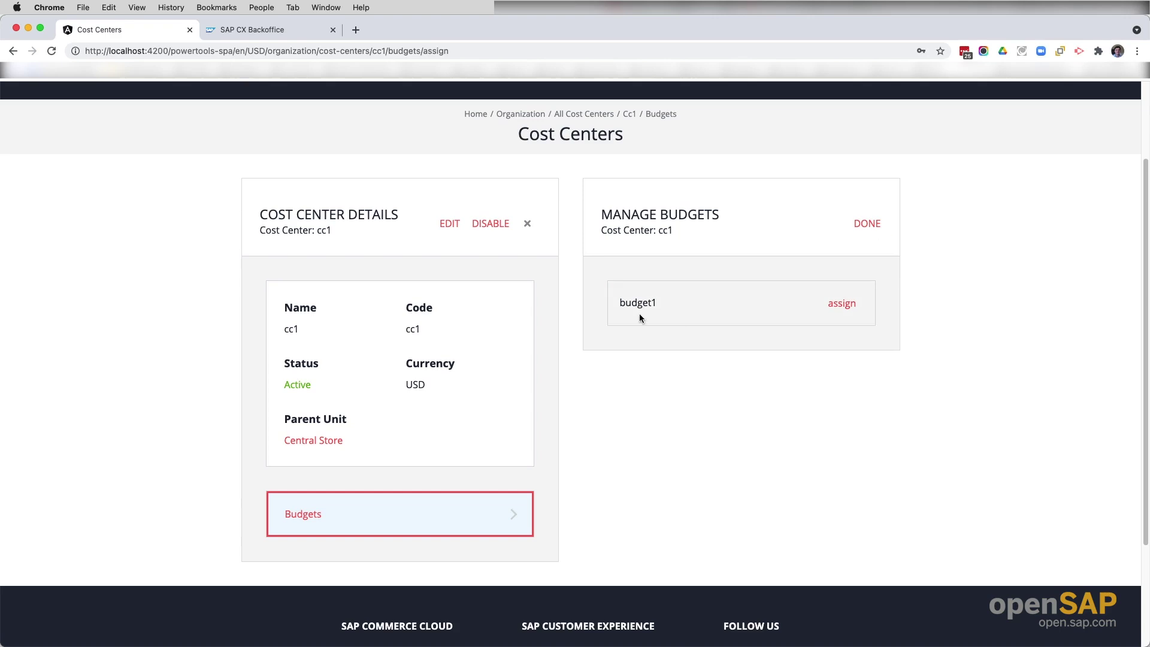
pyautogui.click(841, 304)
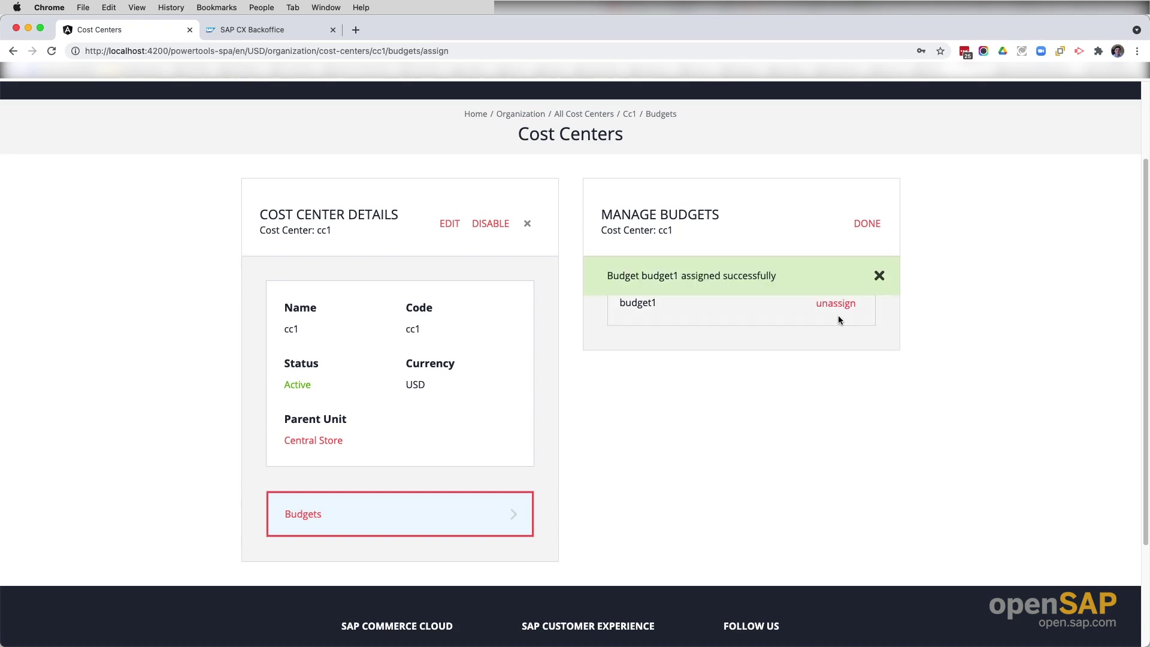
pyautogui.click(866, 224)
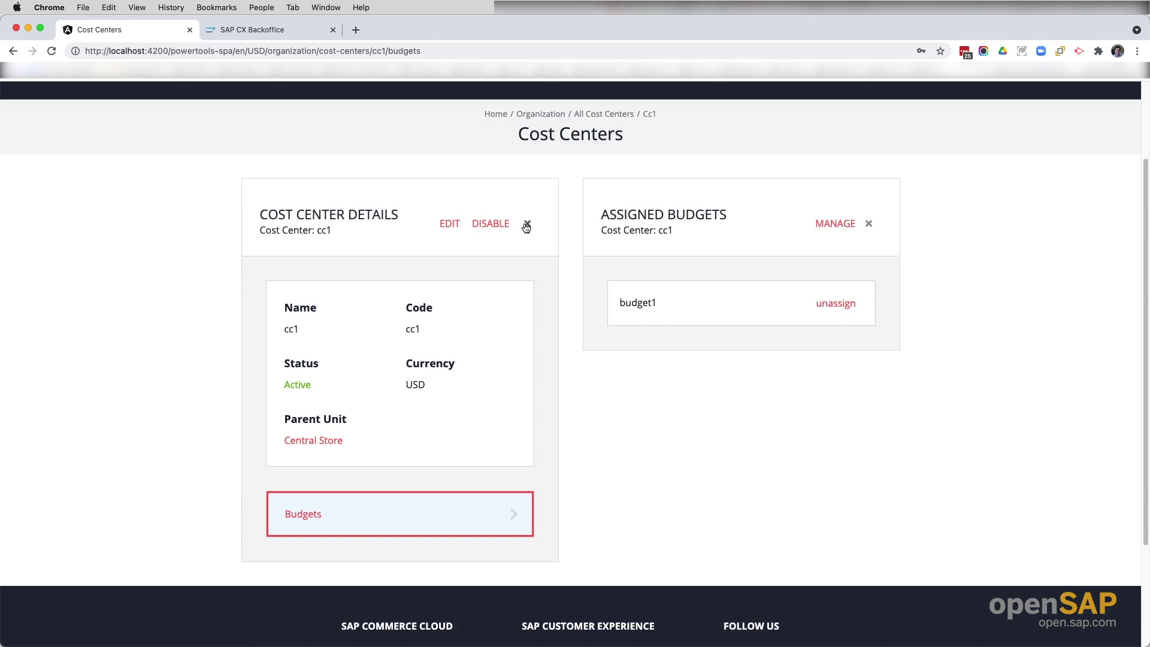
pyautogui.click(527, 223)
# Assign budget1 to cost center cc2 as well.
pyautogui.click(281, 429)
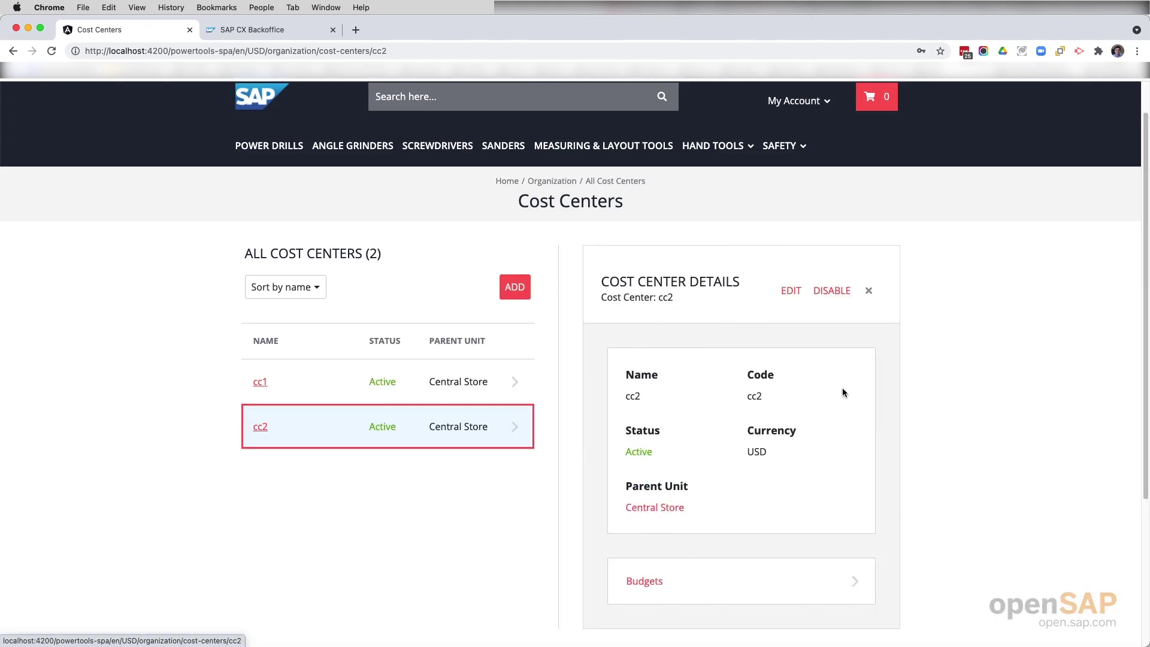
pyautogui.scroll(-1, 806, 482)
pyautogui.click(721, 529)
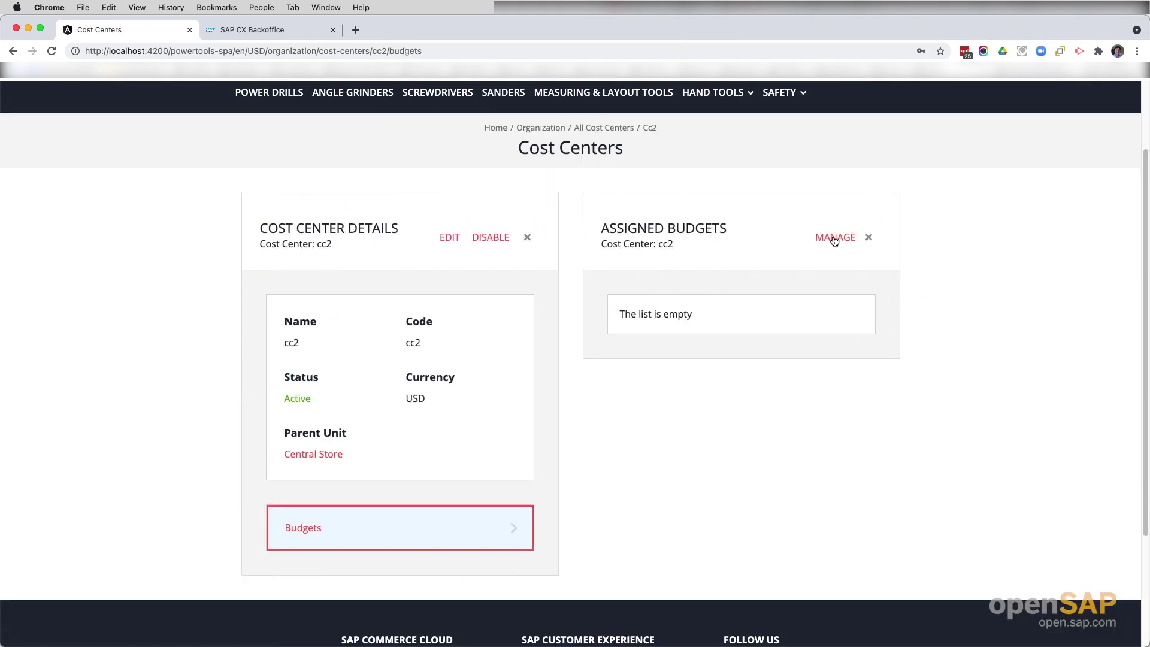
pyautogui.click(834, 237)
pyautogui.click(841, 317)
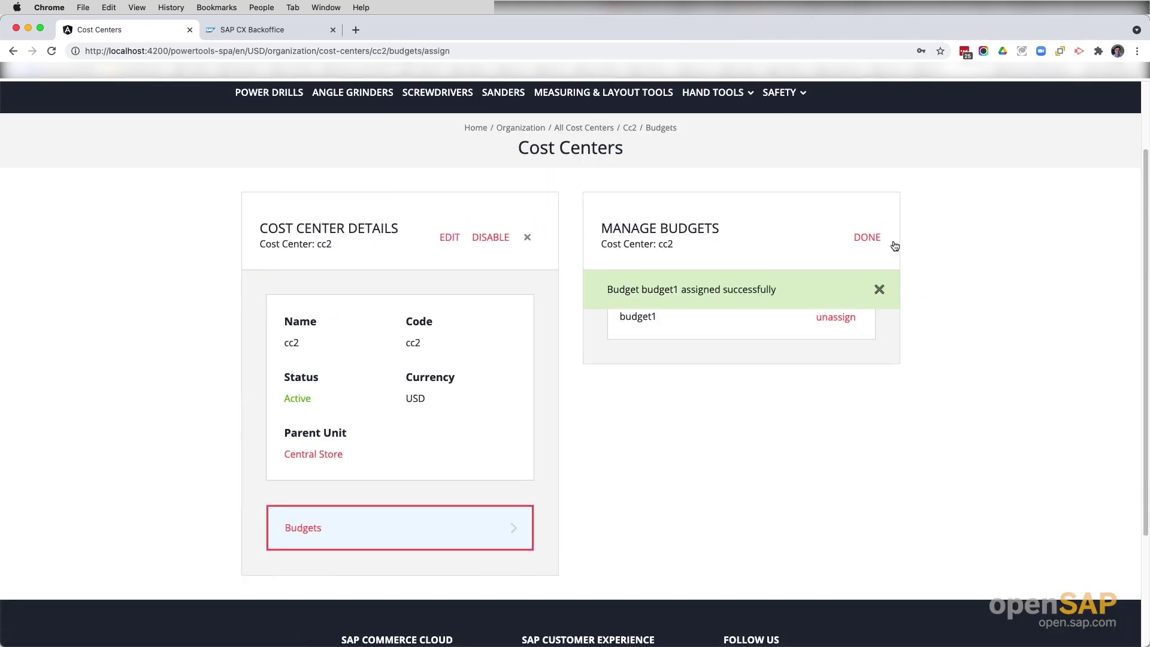
pyautogui.click(867, 238)
# Confirm budget1 now lists cc1 and cc2, then switch to the buyer's Order History window.
pyautogui.click(548, 224)
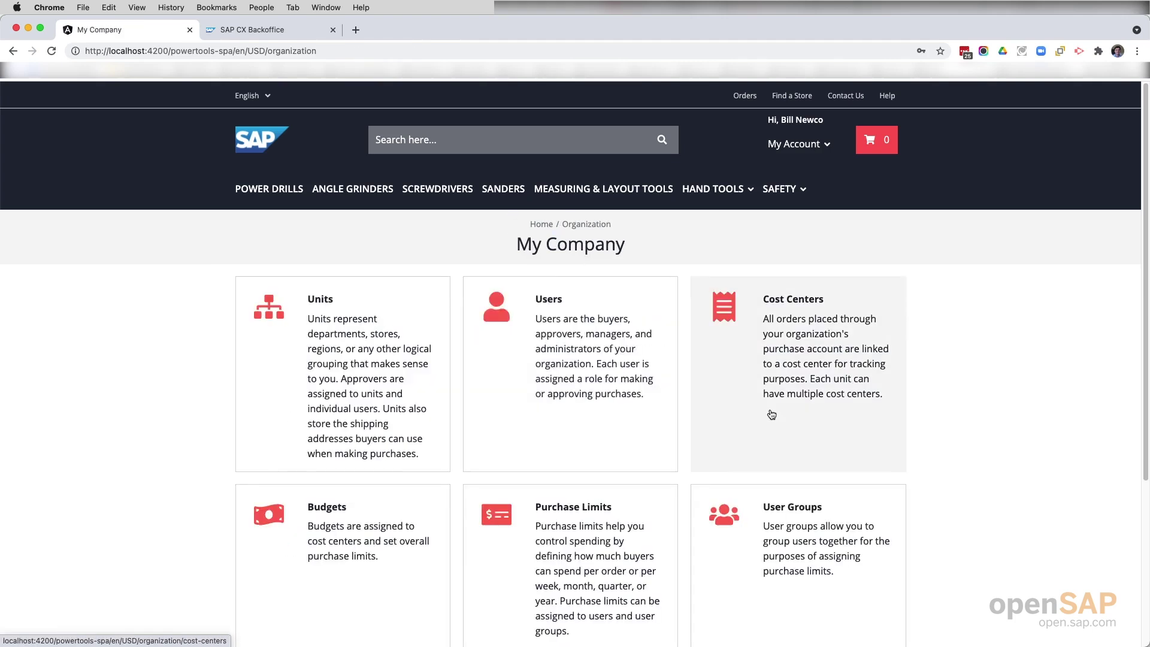
pyautogui.click(378, 533)
pyautogui.scroll(-1, 774, 472)
pyautogui.click(273, 375)
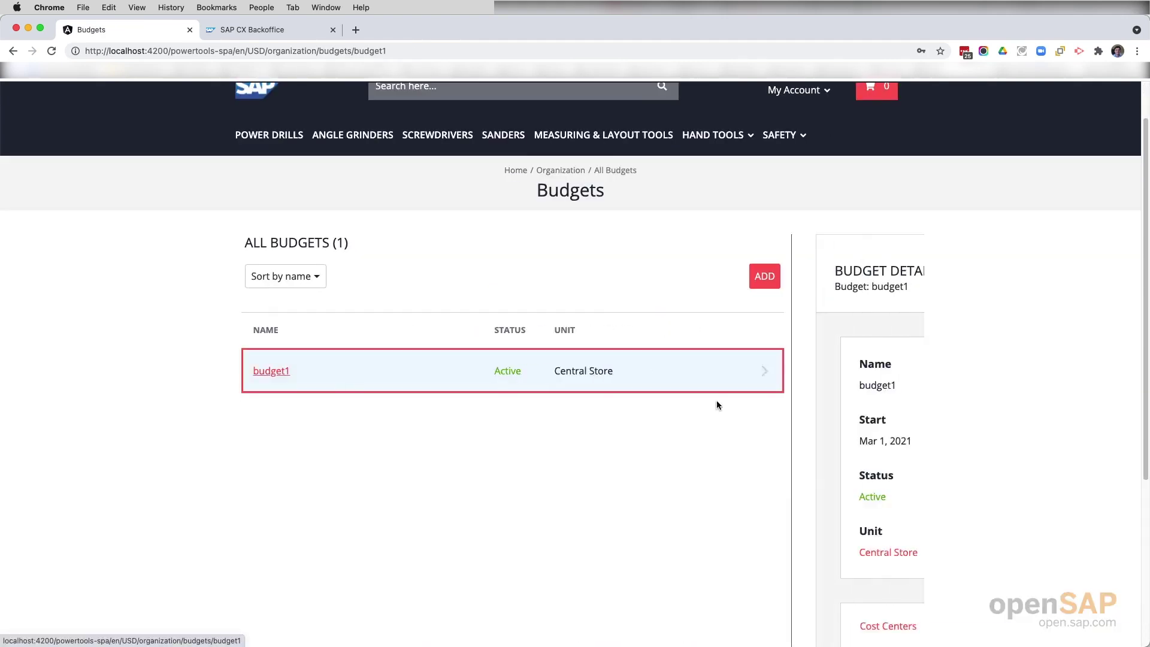
pyautogui.scroll(-3, 926, 419)
pyautogui.click(757, 470)
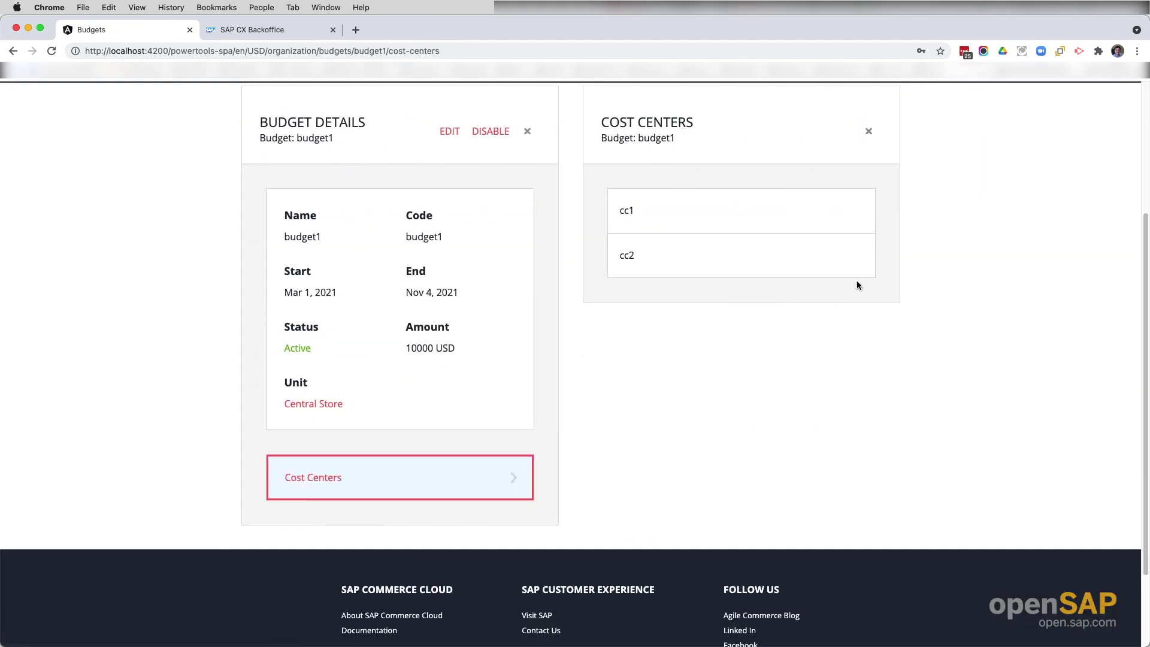
pyautogui.scroll(2, 698, 388)
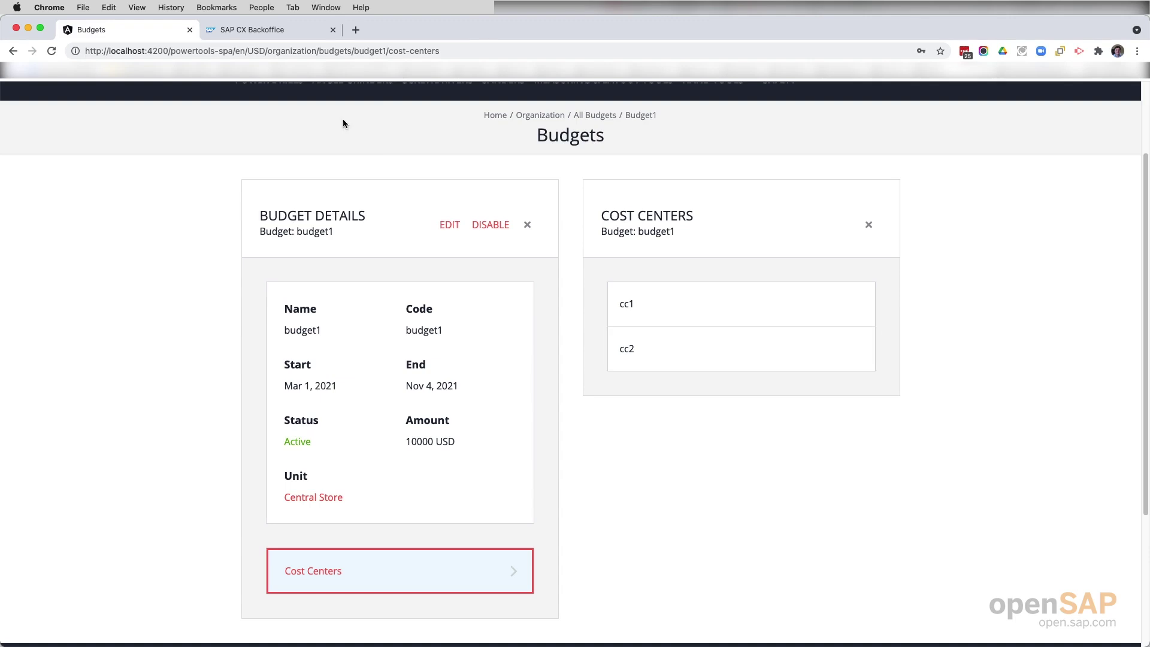
pyautogui.click(325, 7)
pyautogui.click(347, 216)
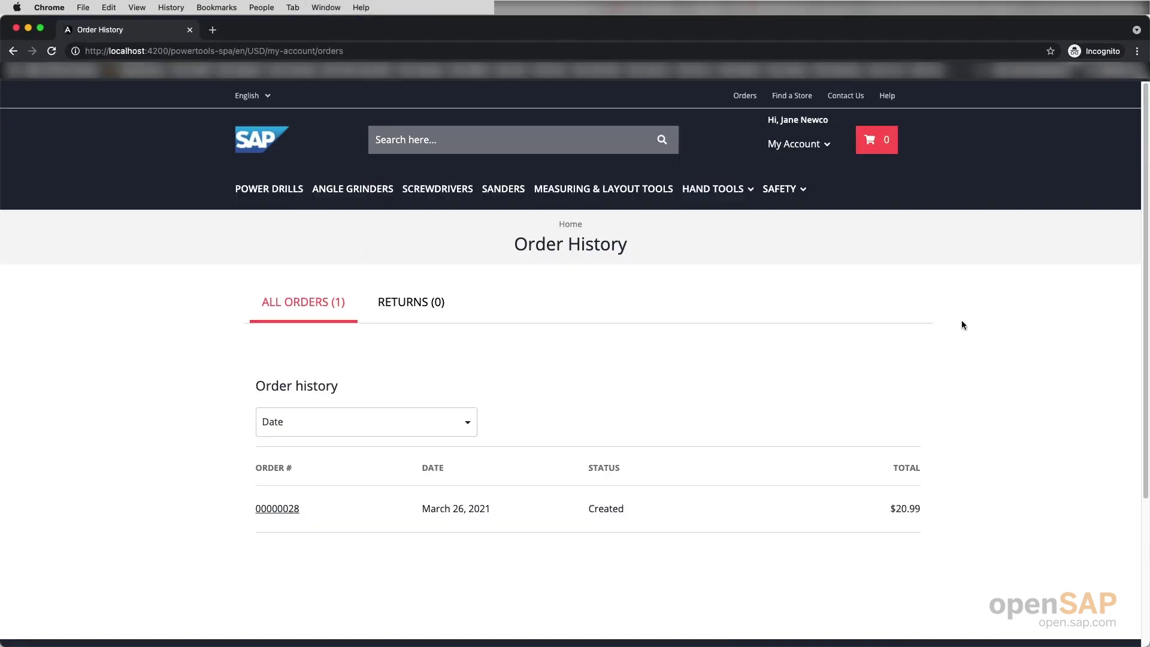
# Reload the order history, open order 00000028, and highlight its approval detail rows.
pyautogui.press('super+r')
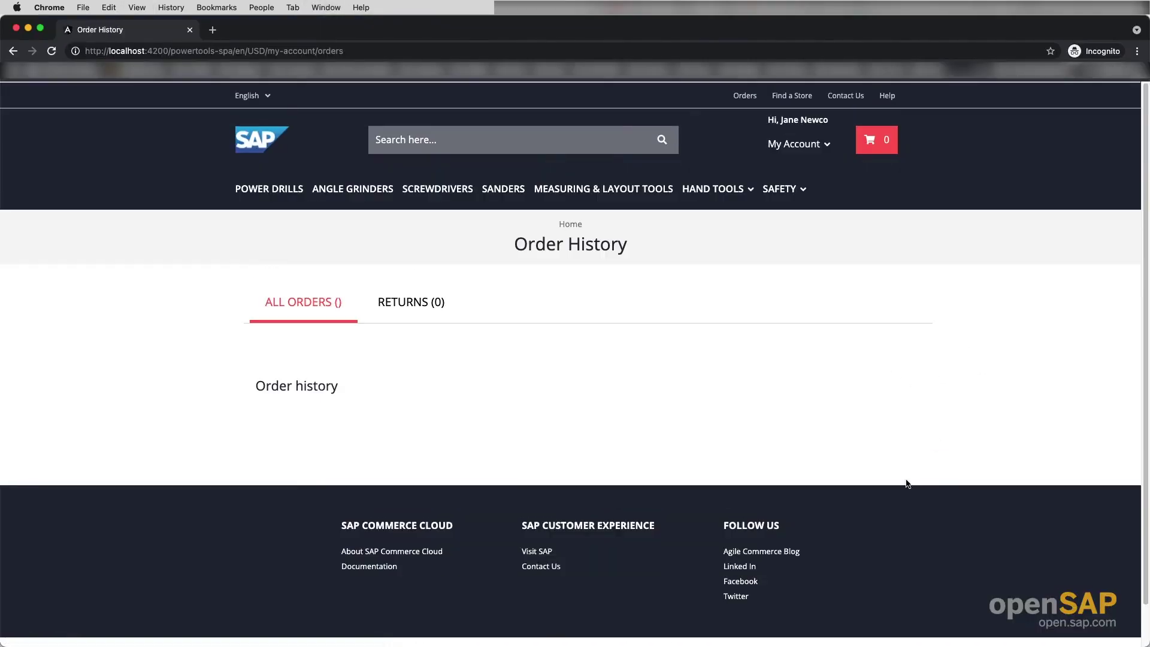
pyautogui.scroll(-5, 616, 399)
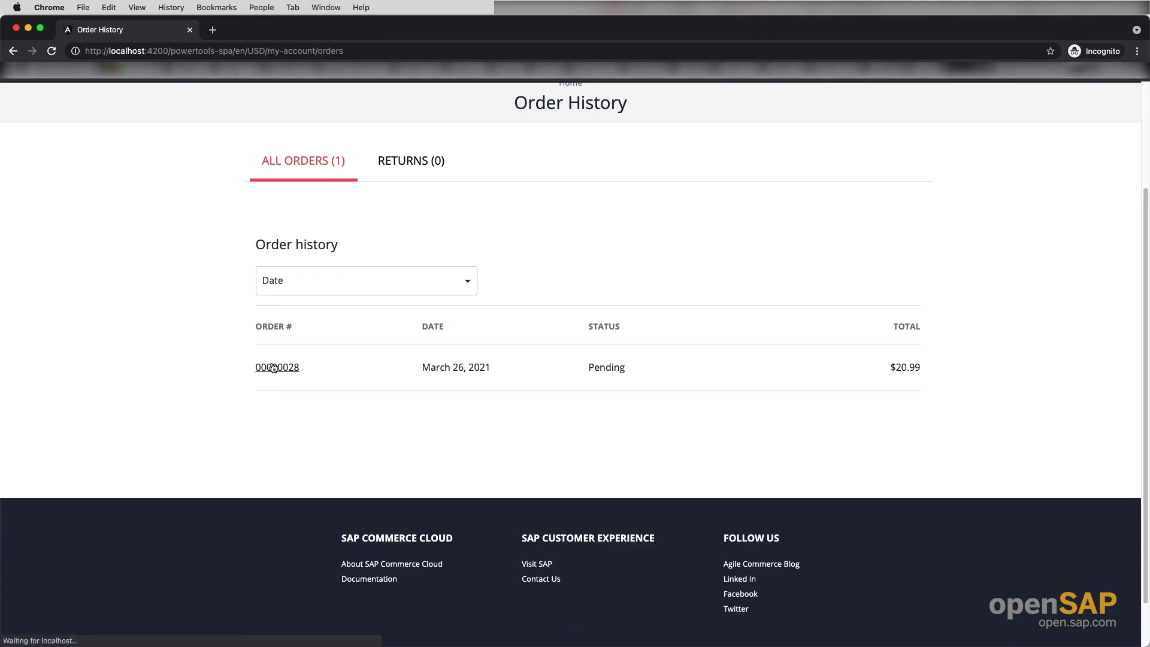
pyautogui.click(271, 370)
pyautogui.scroll(-6, 701, 429)
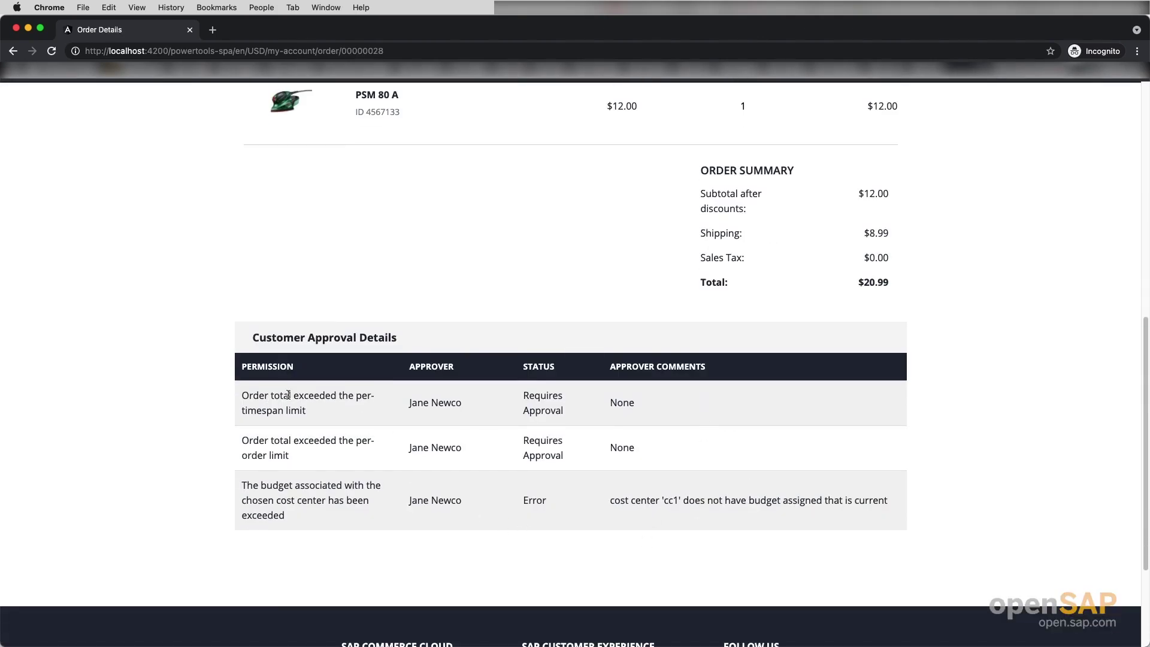
pyautogui.moveTo(287, 395); pyautogui.dragTo(663, 448)
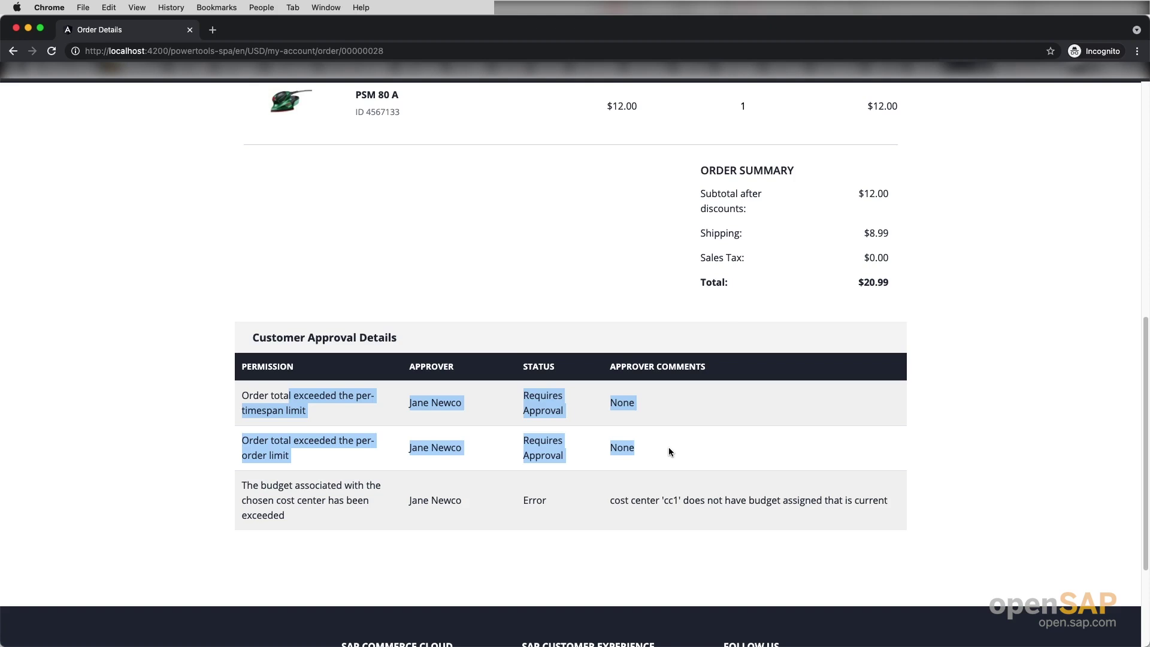
pyautogui.moveTo(314, 494); pyautogui.dragTo(838, 497)
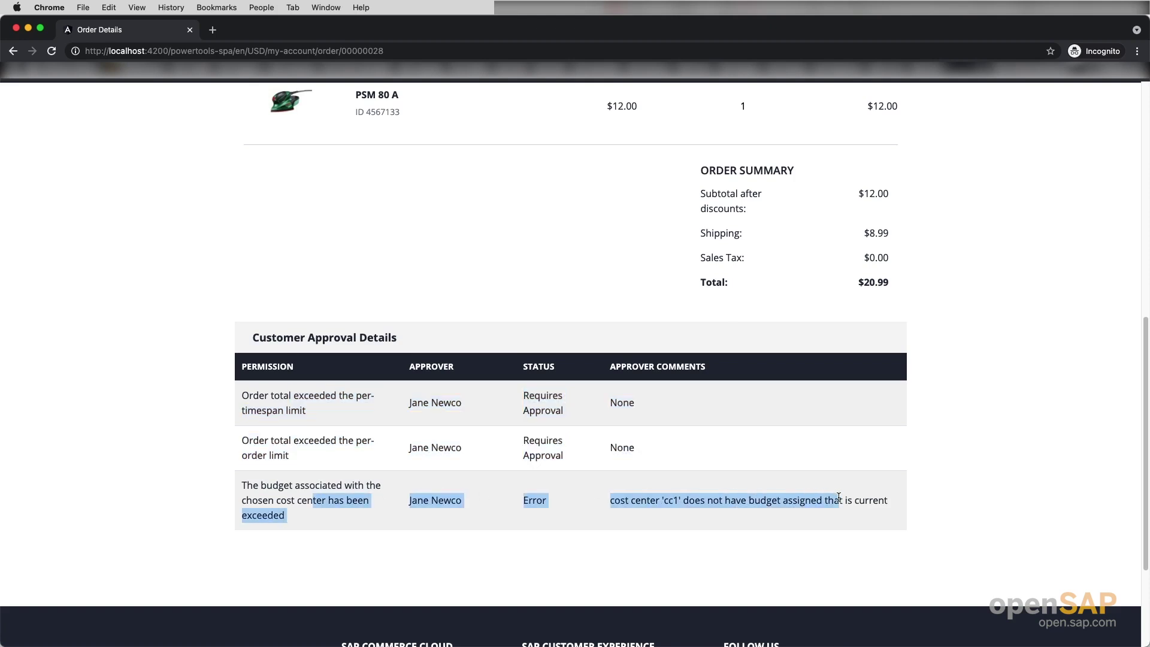
pyautogui.click(973, 470)
# Highlight the budget-exceeded row and the two limit-exceeded approval rows again.
pyautogui.scroll(-3, 651, 547)
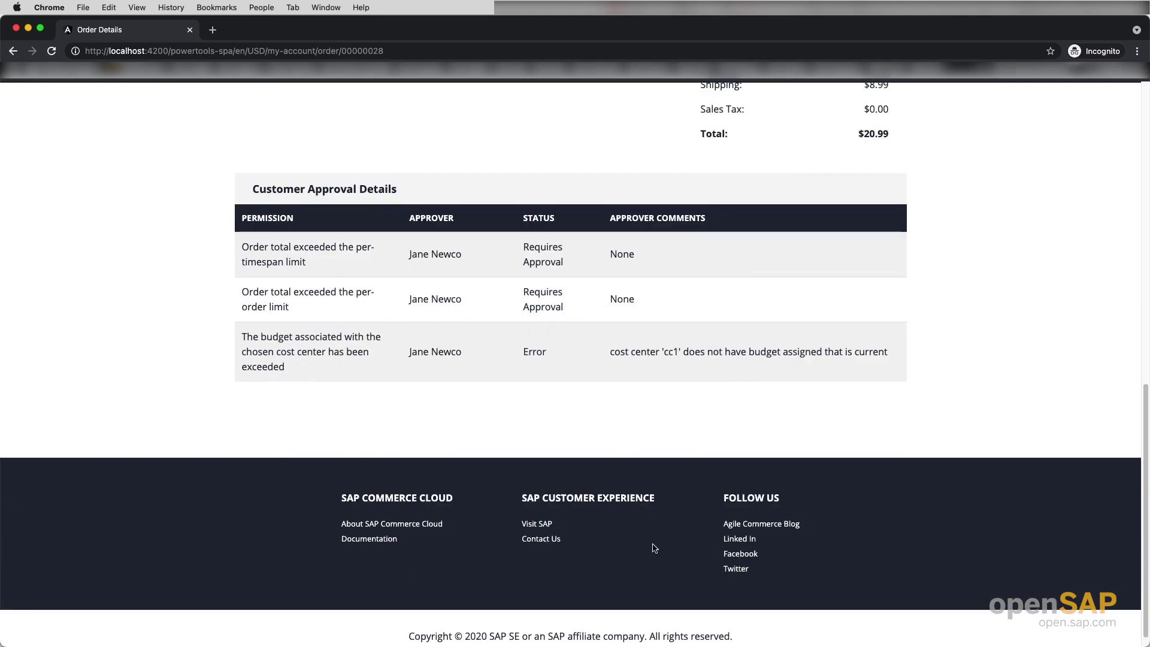
pyautogui.scroll(2, 526, 469)
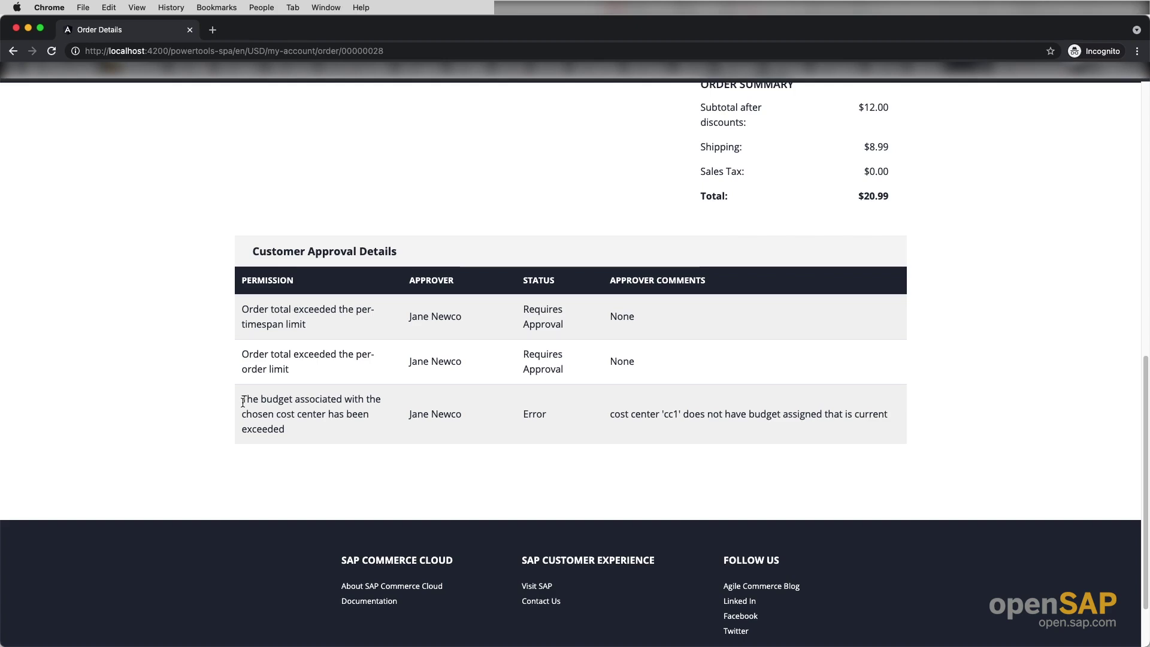
pyautogui.moveTo(243, 400); pyautogui.dragTo(875, 423)
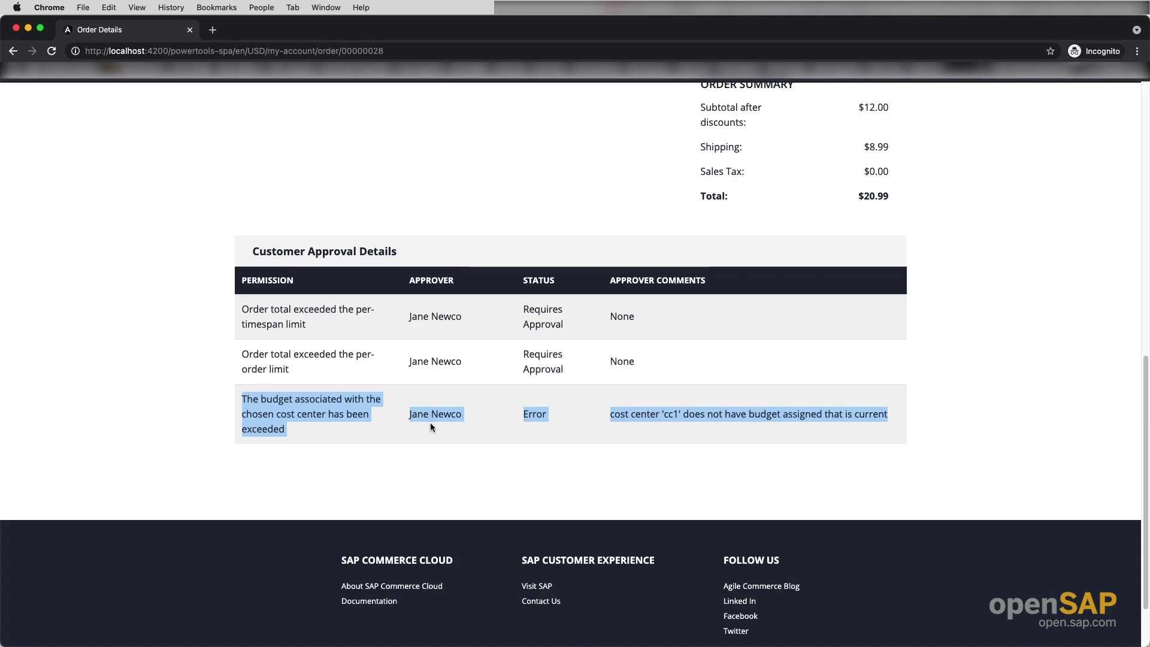
pyautogui.click(504, 424)
pyautogui.scroll(1, 319, 438)
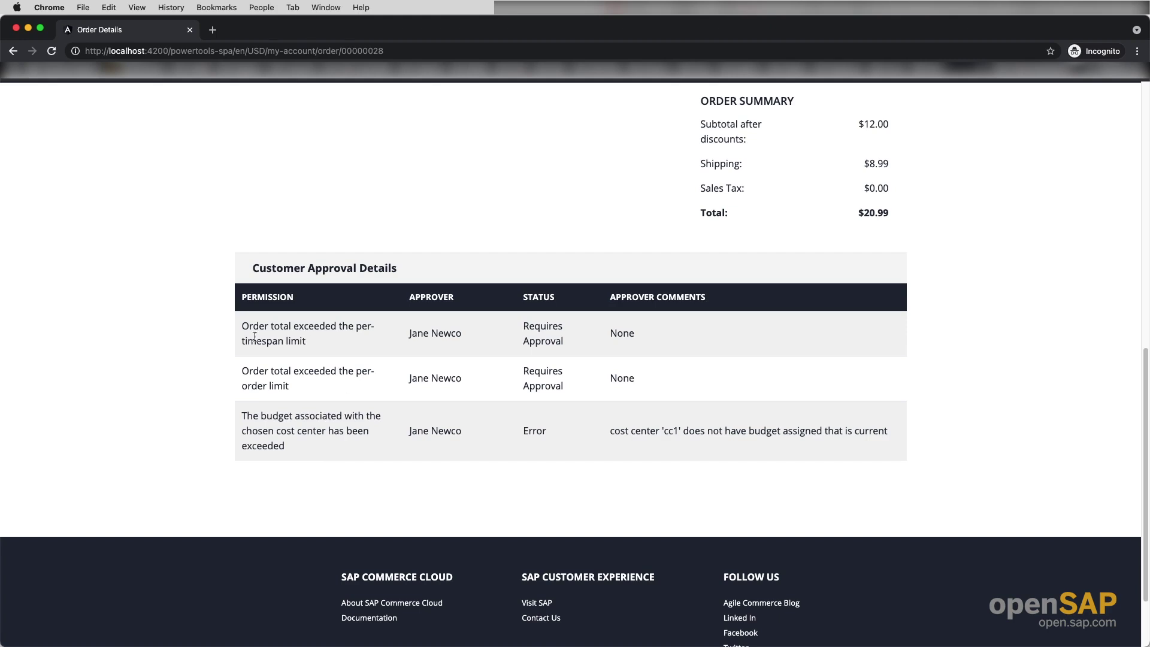
pyautogui.moveTo(242, 329); pyautogui.dragTo(705, 380)
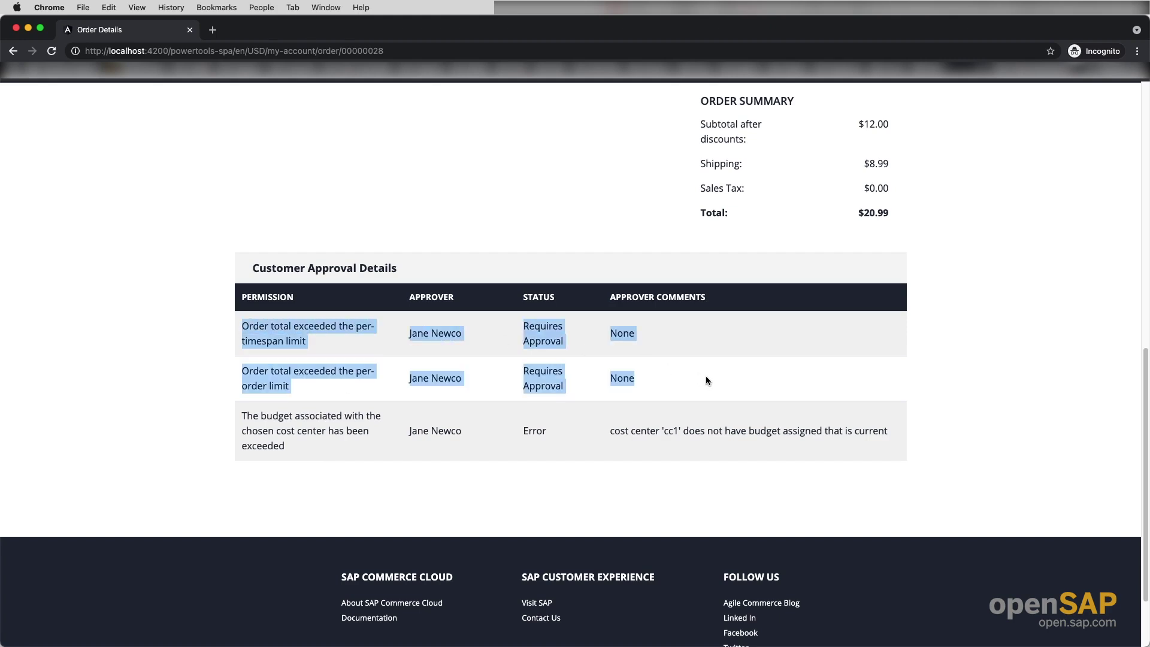
pyautogui.click(999, 373)
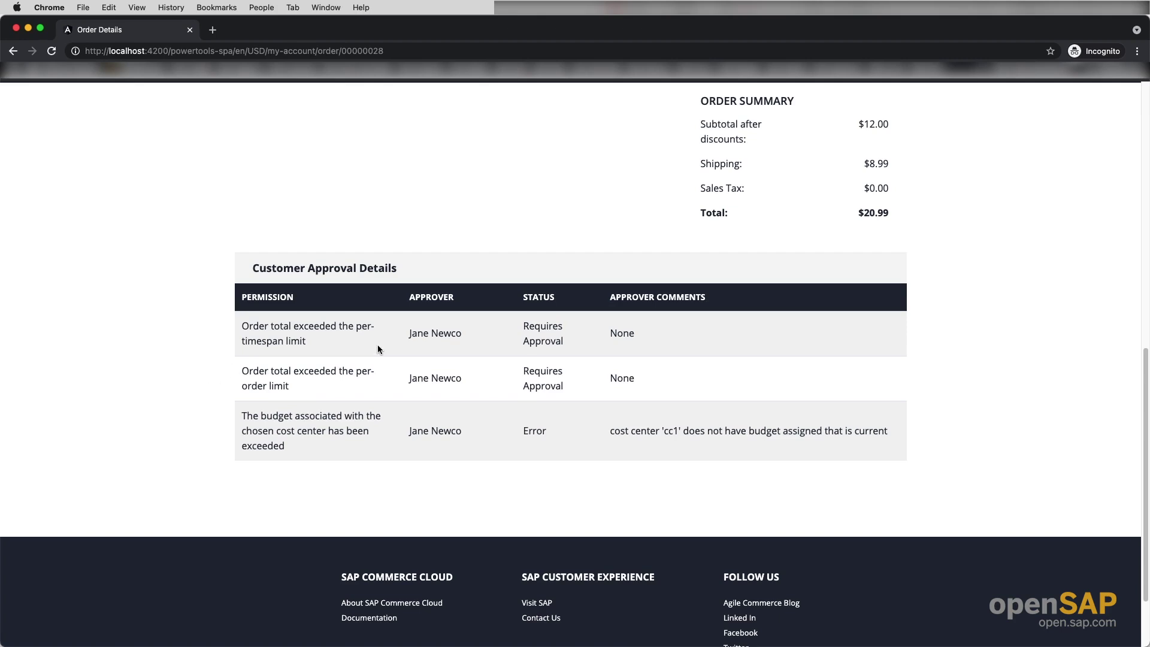
# Point out the per-timespan and per-order limit-exceeded messages in the approval details.
pyautogui.scroll(1, 636, 343)
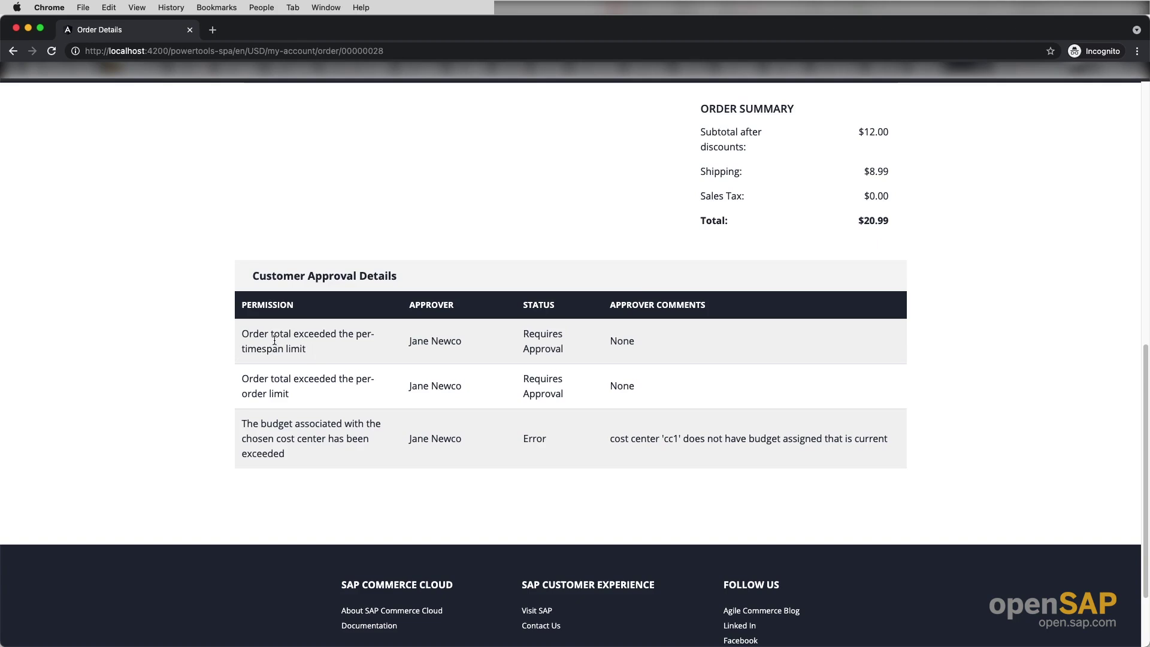
pyautogui.moveTo(271, 333); pyautogui.dragTo(318, 358)
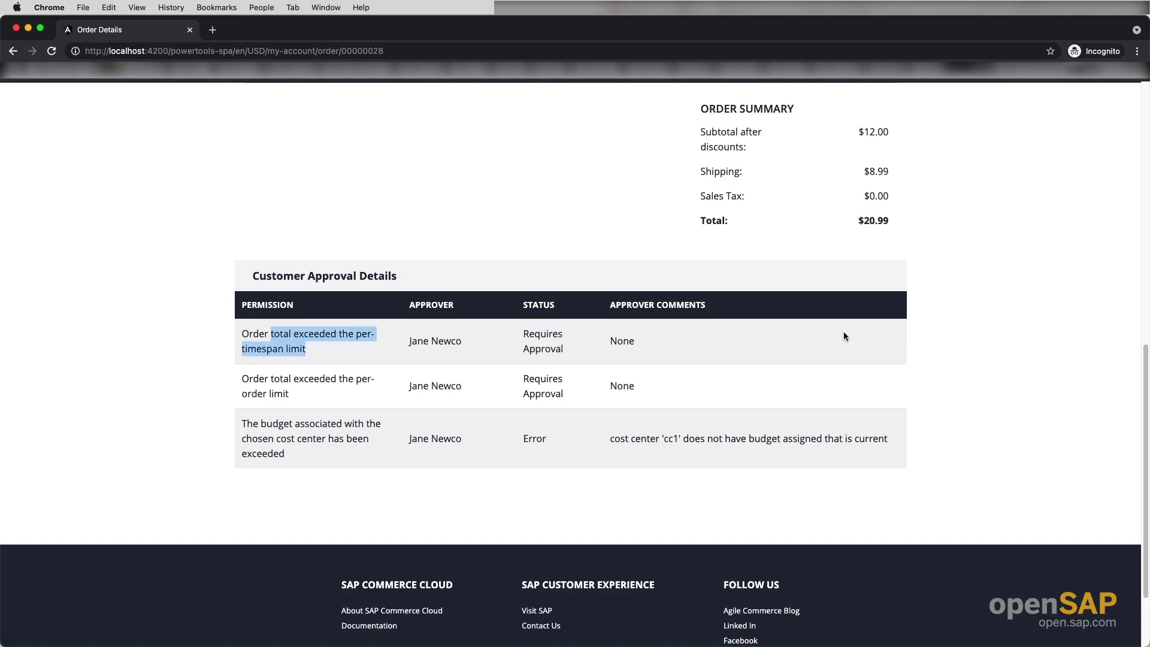
pyautogui.click(958, 336)
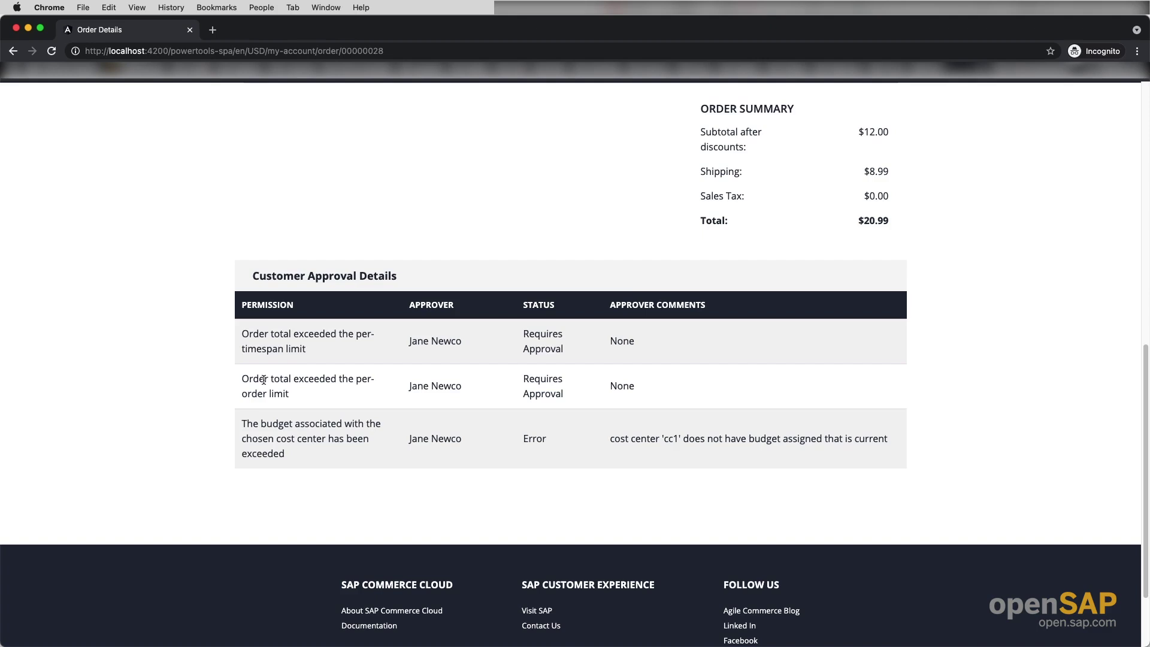
pyautogui.moveTo(265, 379); pyautogui.dragTo(305, 393)
pyautogui.click(968, 358)
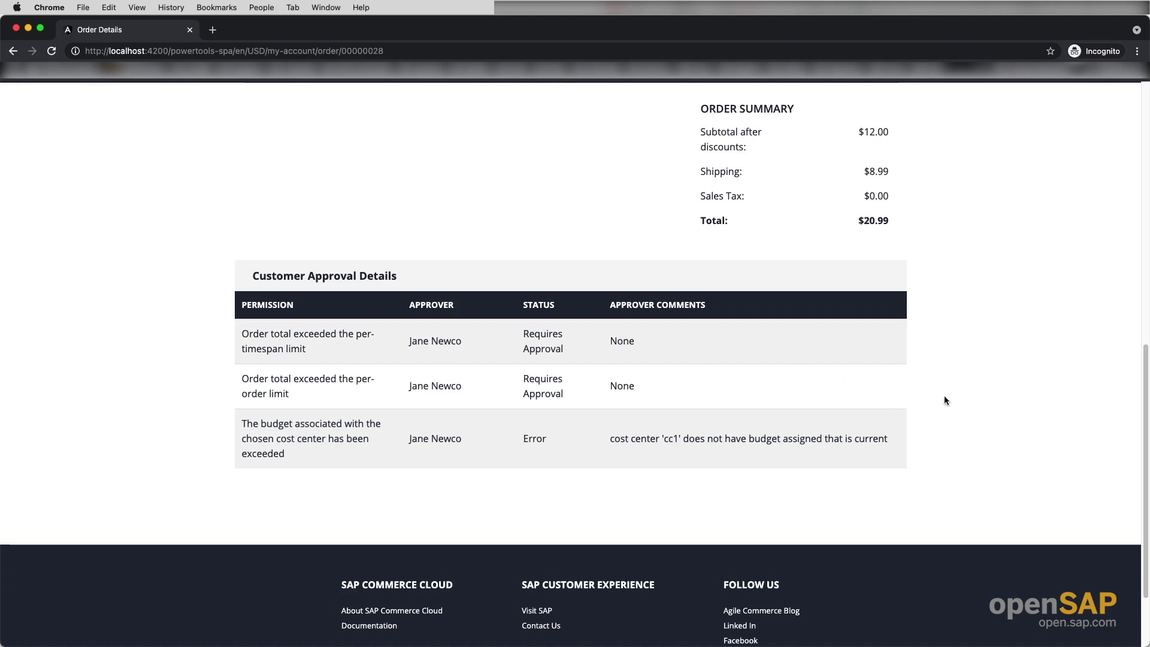
pyautogui.scroll(7, 945, 398)
pyautogui.scroll(-5, 950, 395)
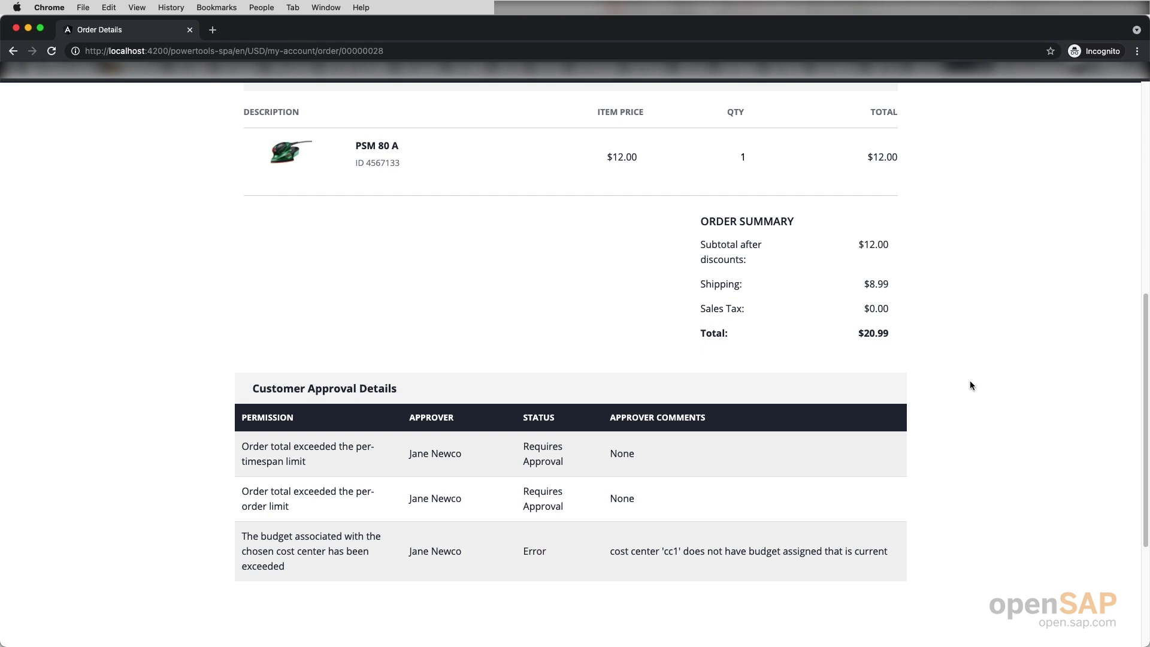
pyautogui.scroll(7, 986, 423)
pyautogui.scroll(-4, 934, 359)
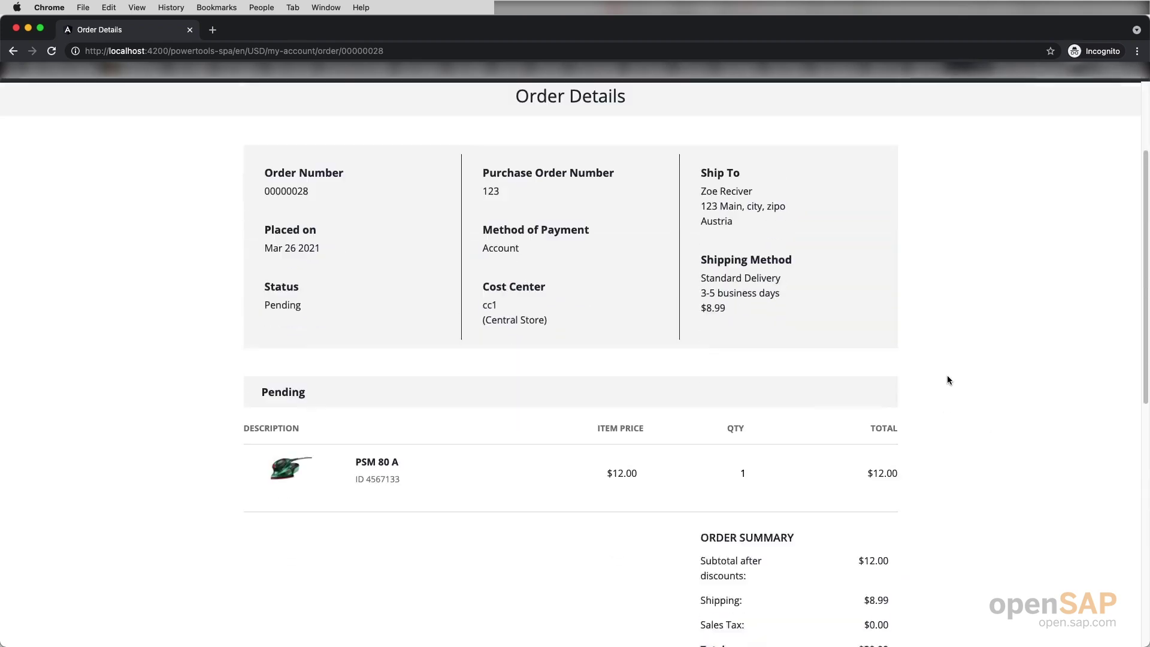
pyautogui.scroll(5, 545, 539)
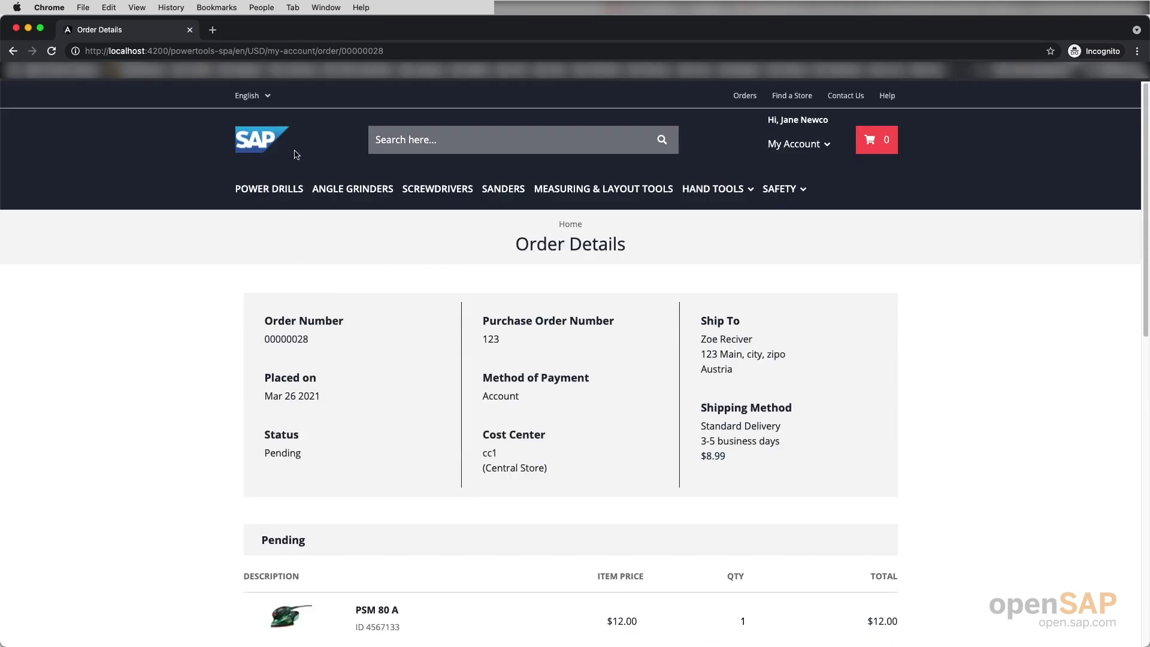
# Switch back to the admin window and open the Central Store buyer's user details.
pyautogui.click(331, 7)
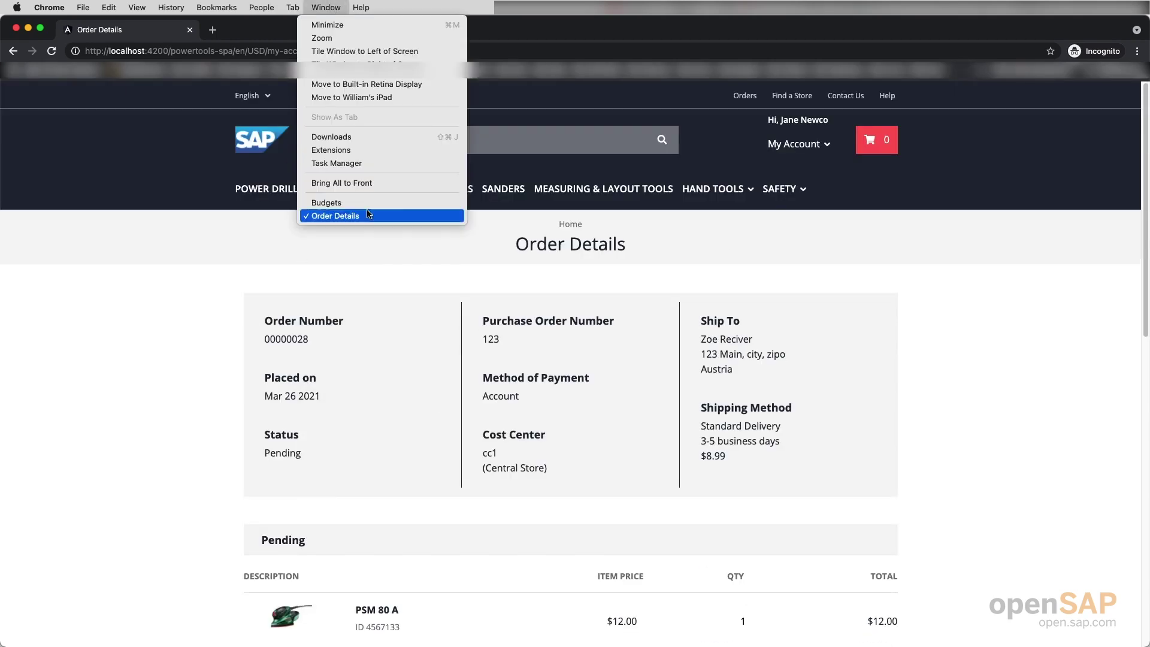
pyautogui.click(335, 202)
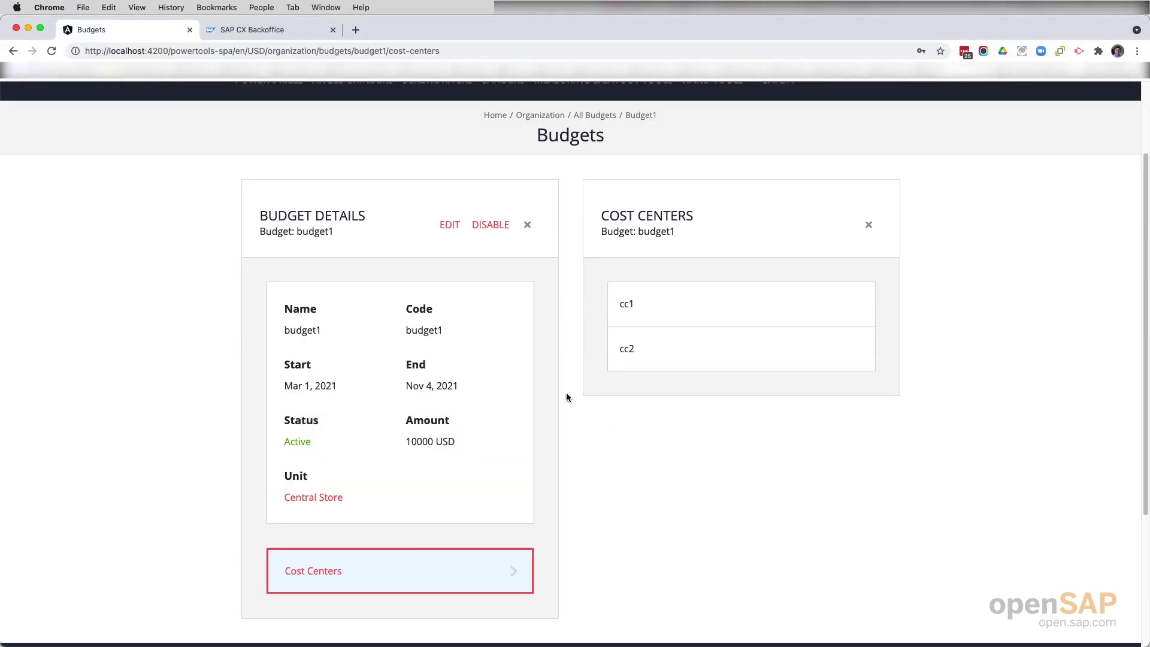
pyautogui.scroll(2, 566, 393)
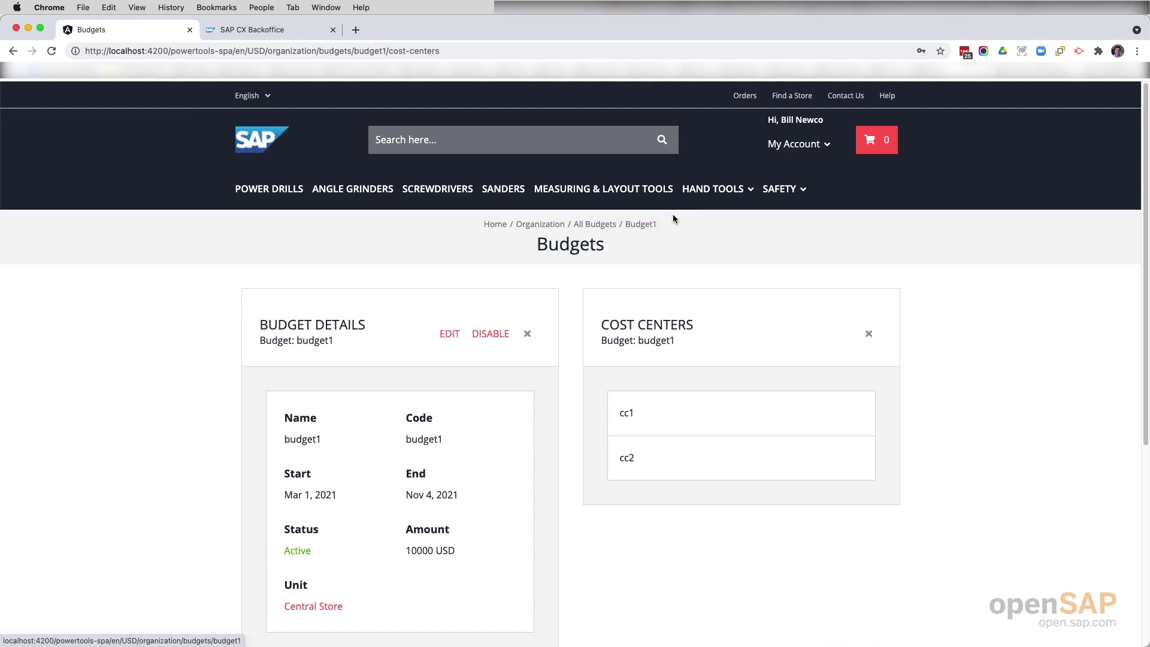
pyautogui.click(540, 224)
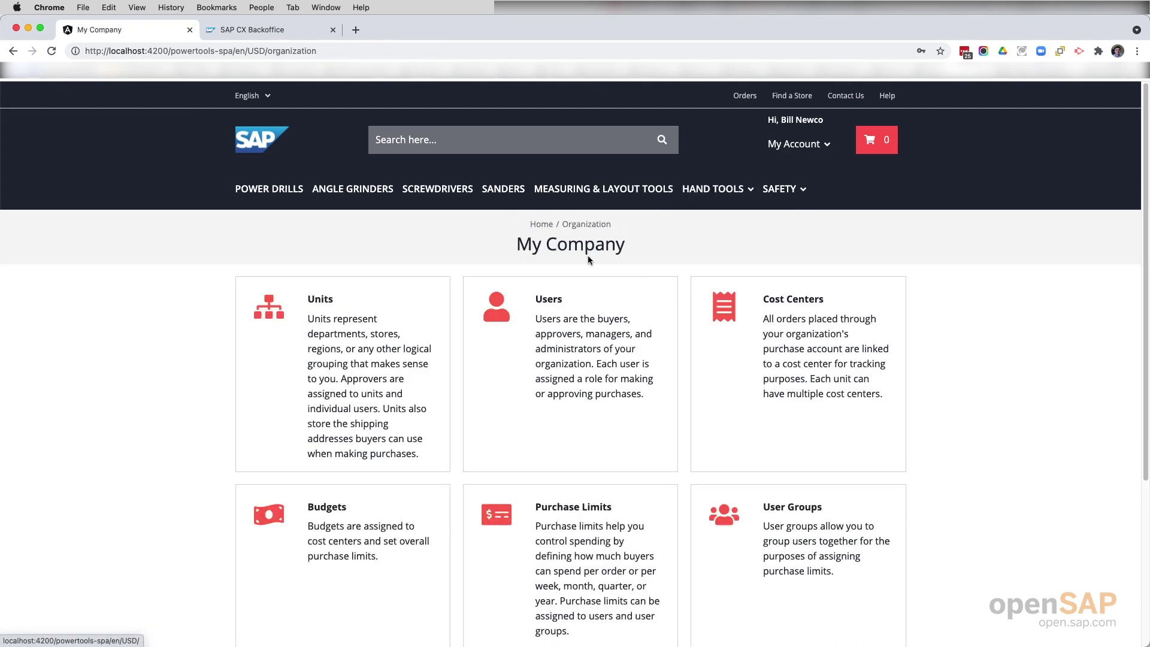
pyautogui.scroll(-3, 473, 483)
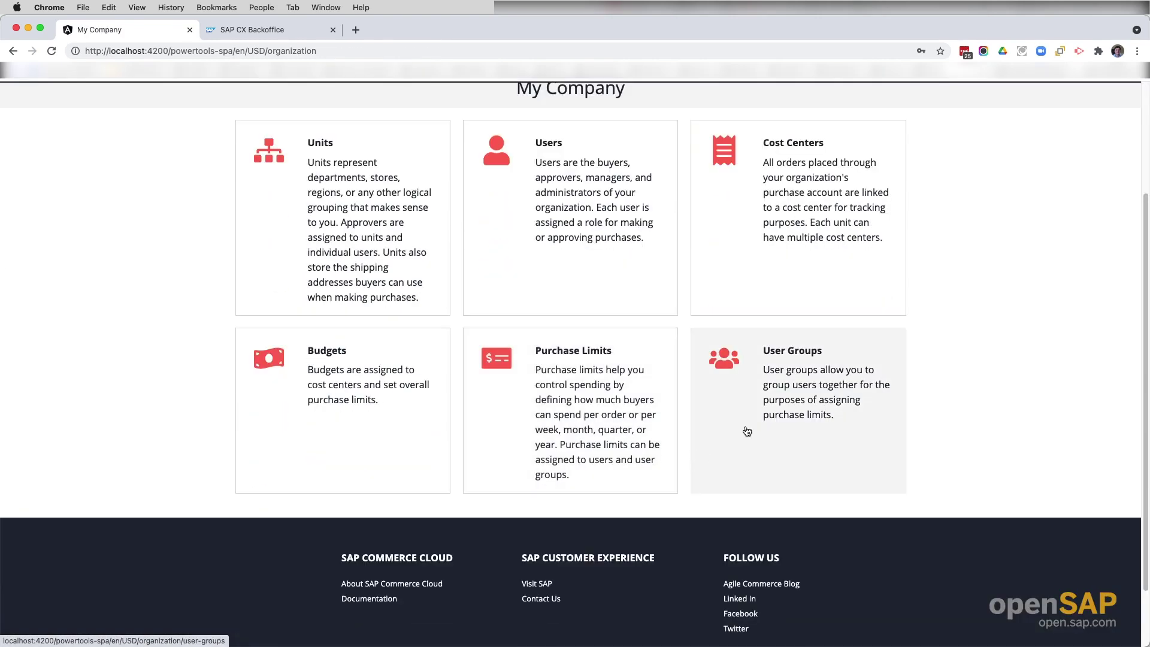
pyautogui.click(619, 239)
pyautogui.click(300, 349)
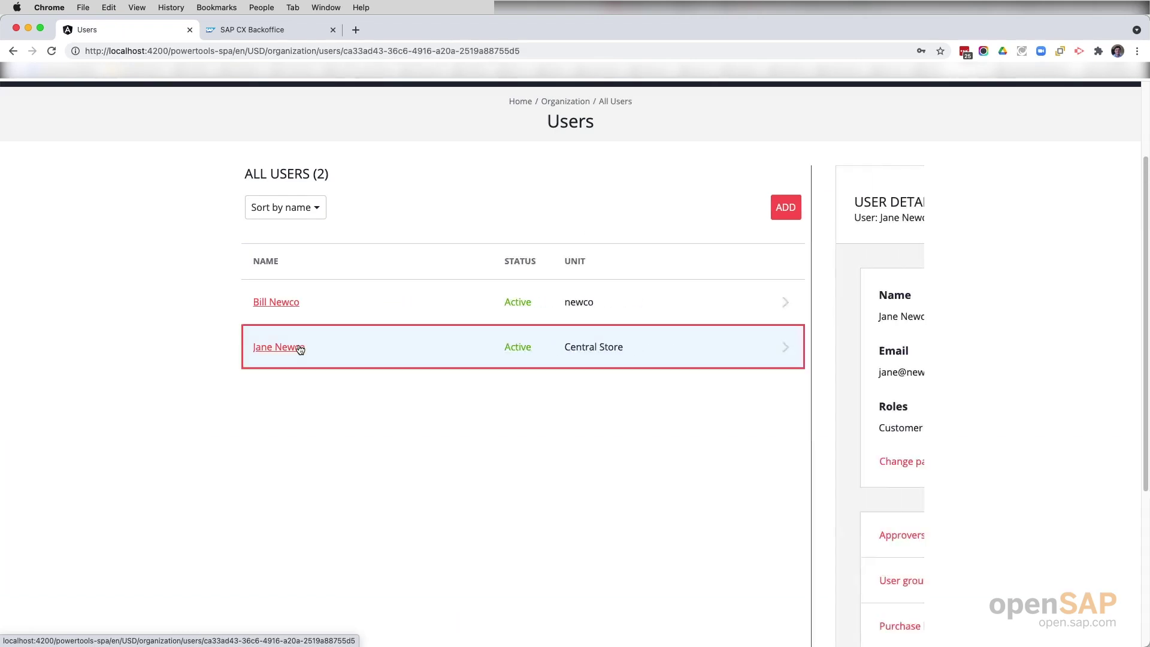
# Confirm the user has no purchase limits assigned, then return to the organization overview.
pyautogui.scroll(-3, 918, 472)
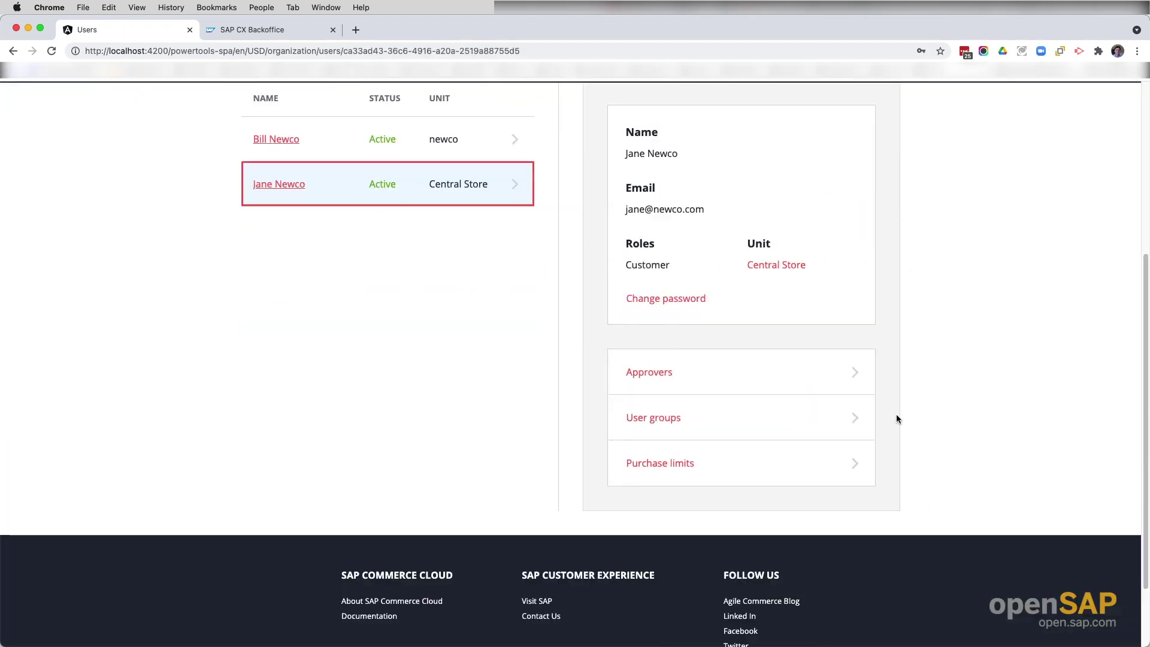
pyautogui.click(822, 468)
pyautogui.scroll(2, 729, 311)
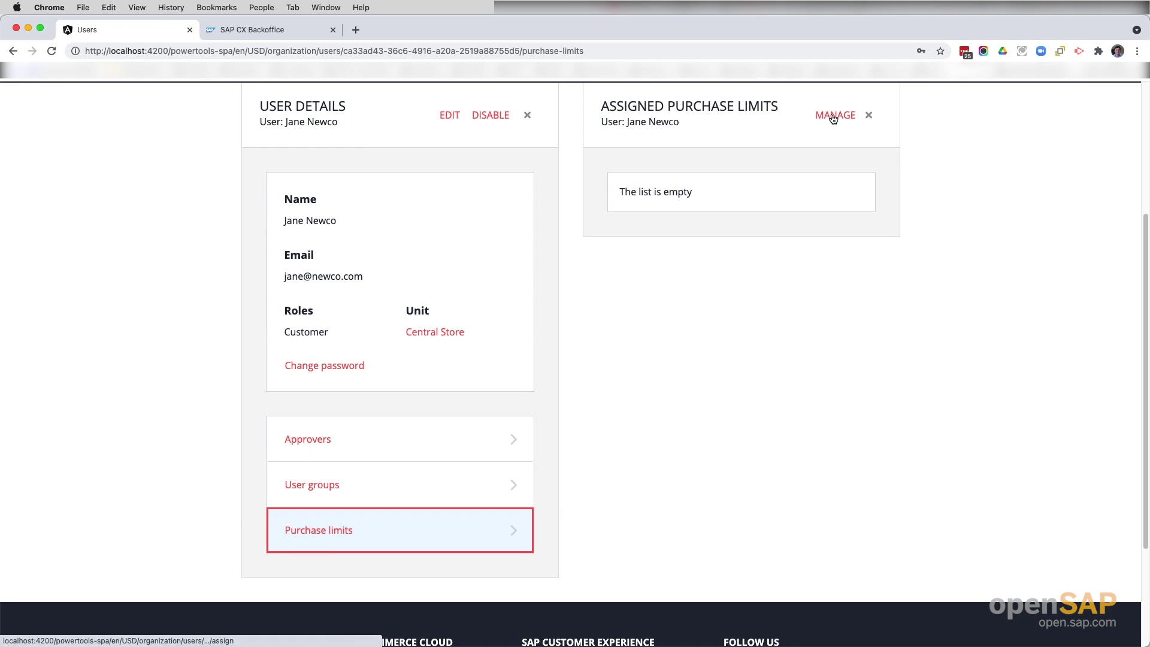
pyautogui.click(832, 116)
pyautogui.click(866, 115)
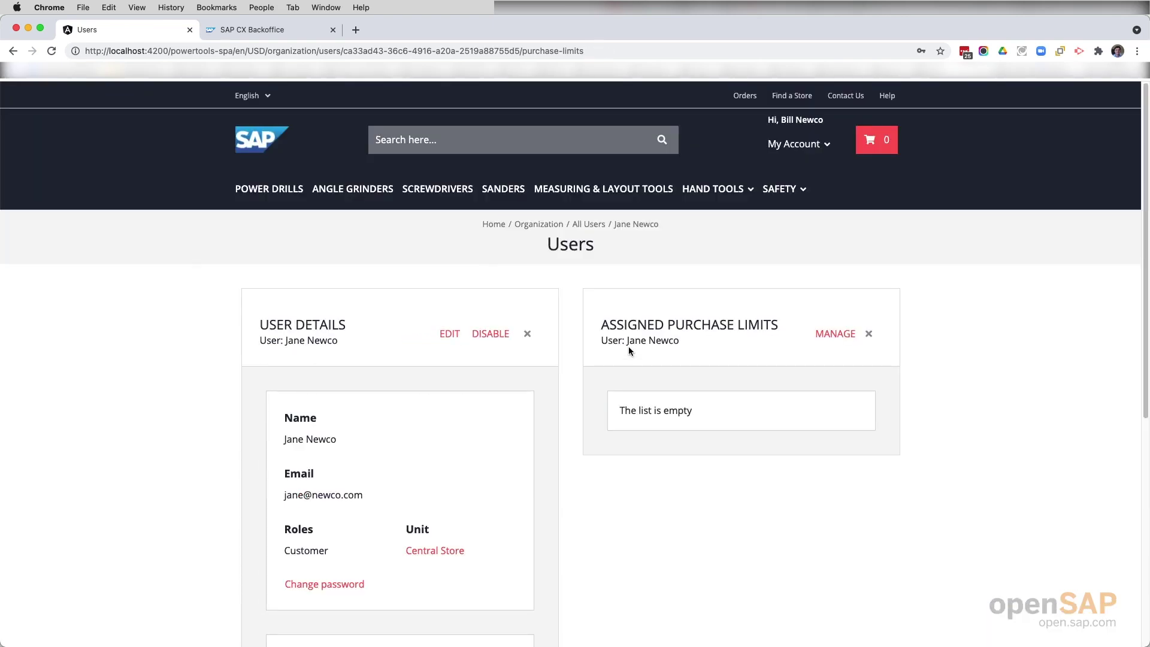
pyautogui.click(552, 237)
pyautogui.scroll(-1, 749, 467)
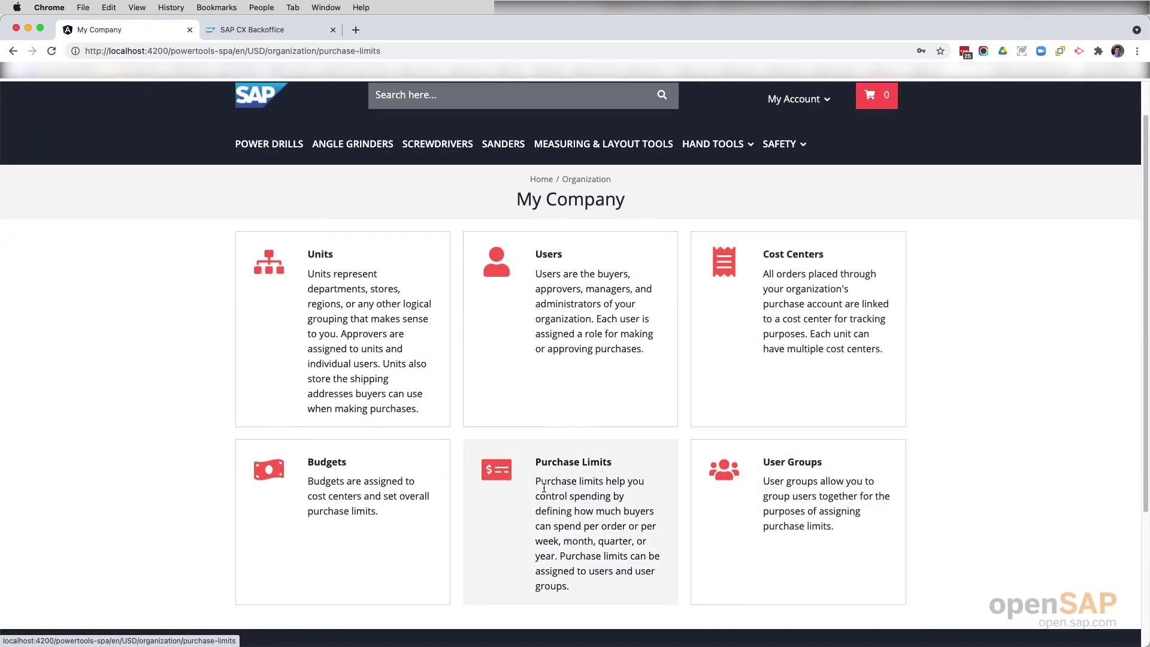
# Start a new purchase limit with code perorder1000, type Allowed Order Threshold (per order).
pyautogui.click(590, 539)
pyautogui.click(881, 296)
pyautogui.click(778, 413)
pyautogui.write('per')
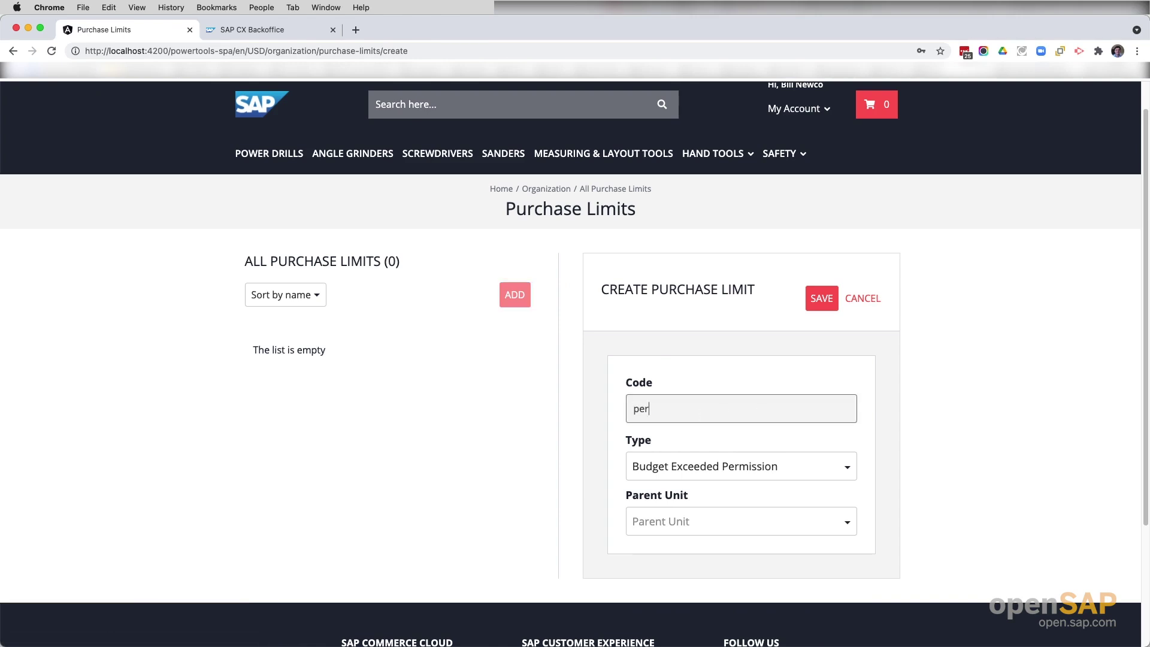
pyautogui.write('order5000')
pyautogui.press('BackSpace')
pyautogui.press('BackSpace')
pyautogui.press('BackSpace')
pyautogui.write('000')
pyautogui.click(793, 466)
pyautogui.click(771, 490)
# Set threshold 1000 and parent unit Central Store, then save the limit.
pyautogui.click(791, 520)
pyautogui.write('1000')
pyautogui.press('Tab')
pyautogui.click(763, 582)
pyautogui.scroll(-2, 732, 531)
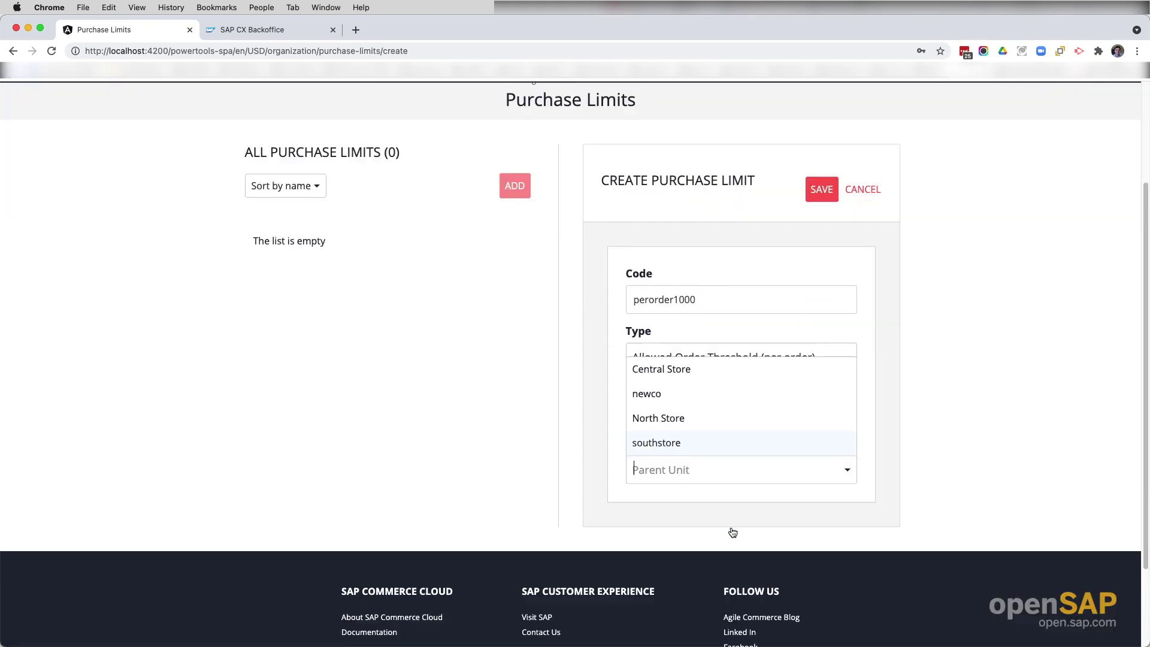
pyautogui.scroll(1, 729, 402)
pyautogui.click(661, 418)
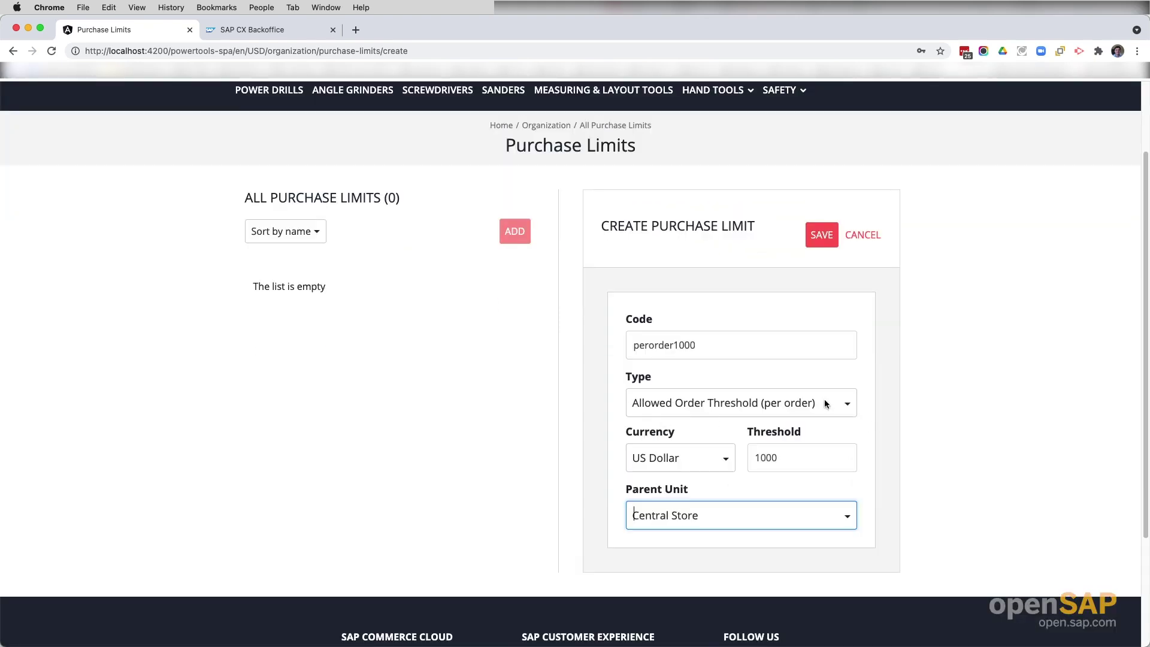
pyautogui.click(812, 235)
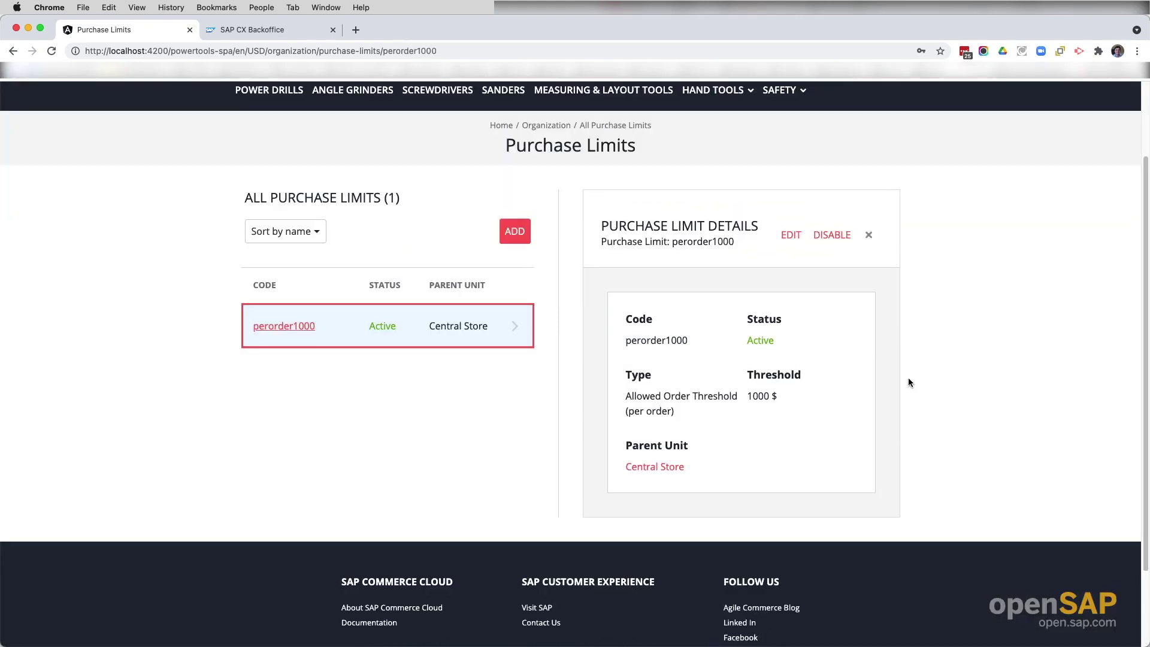
# Create purchase limit permonth10000: per timespan, MONTH, 10000, with parent unit Central Store.
pyautogui.click(514, 232)
pyautogui.click(734, 356)
pyautogui.write('permonth')
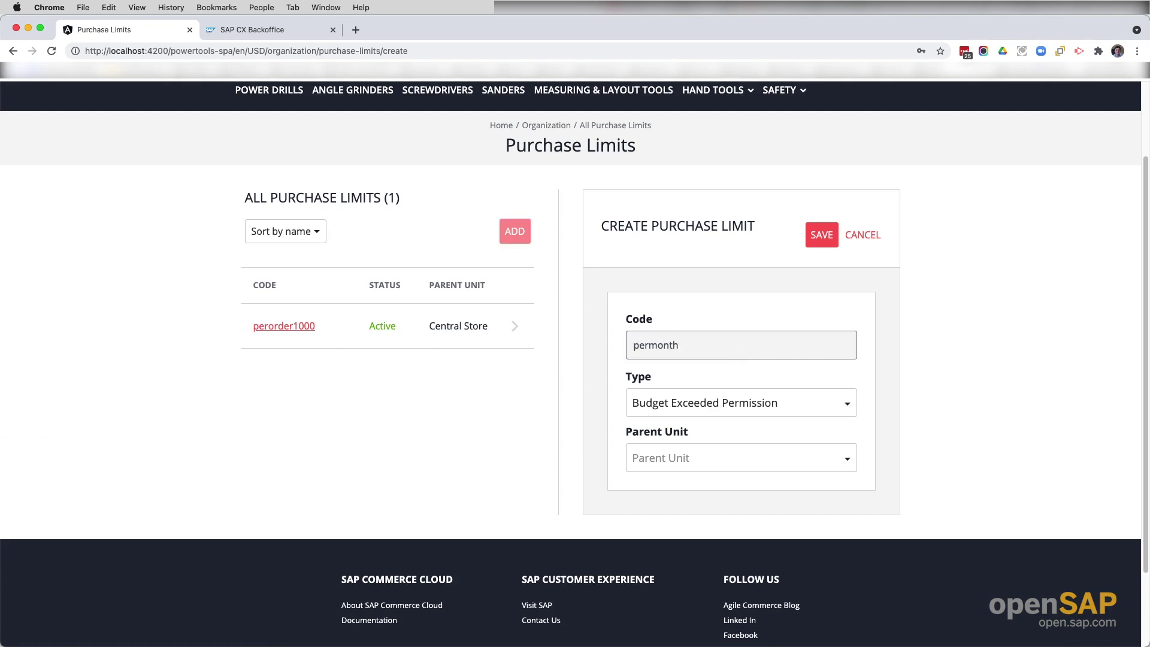
pyautogui.write('10000')
pyautogui.click(749, 402)
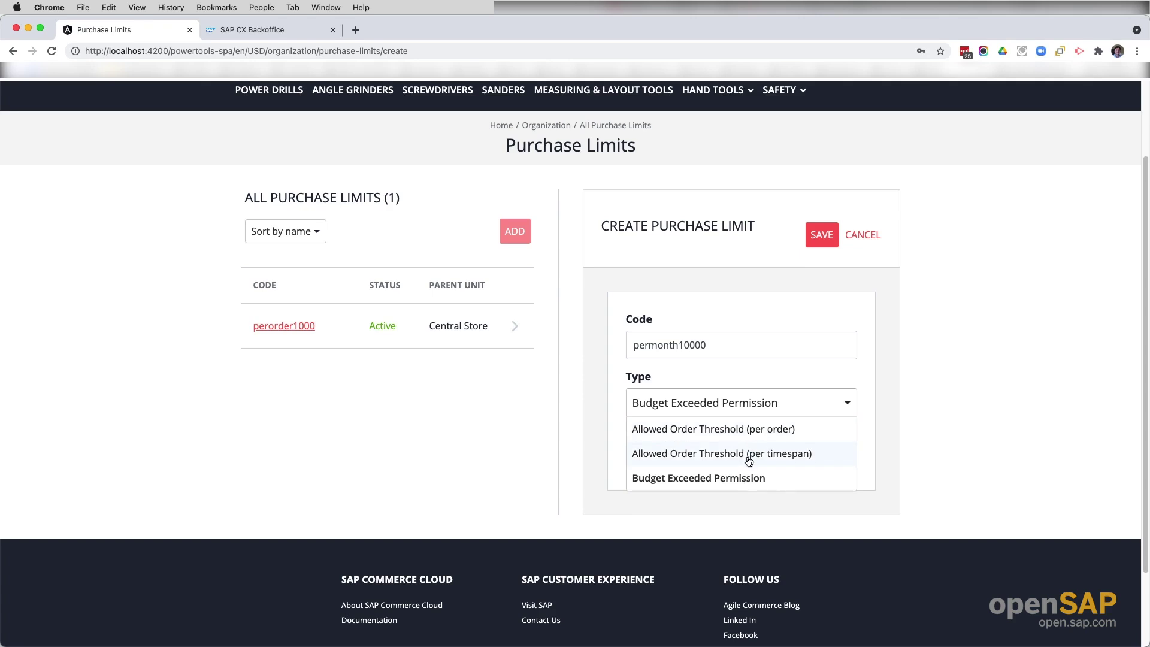
pyautogui.click(747, 460)
pyautogui.click(716, 459)
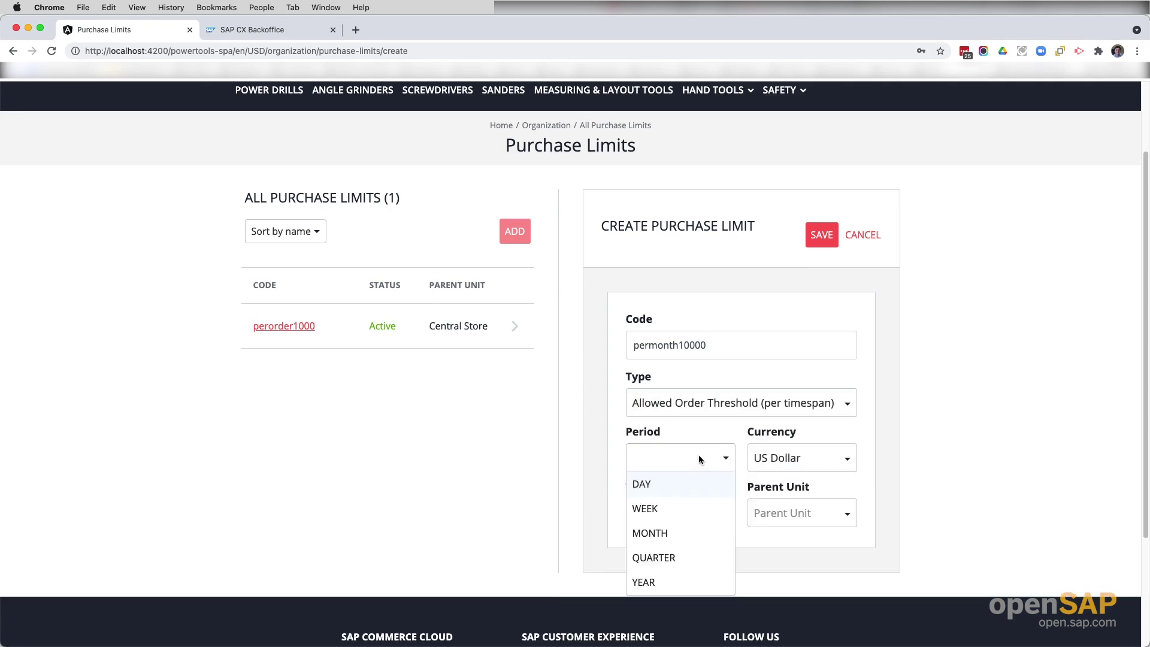
pyautogui.click(685, 530)
pyautogui.click(684, 505)
pyautogui.write('10000')
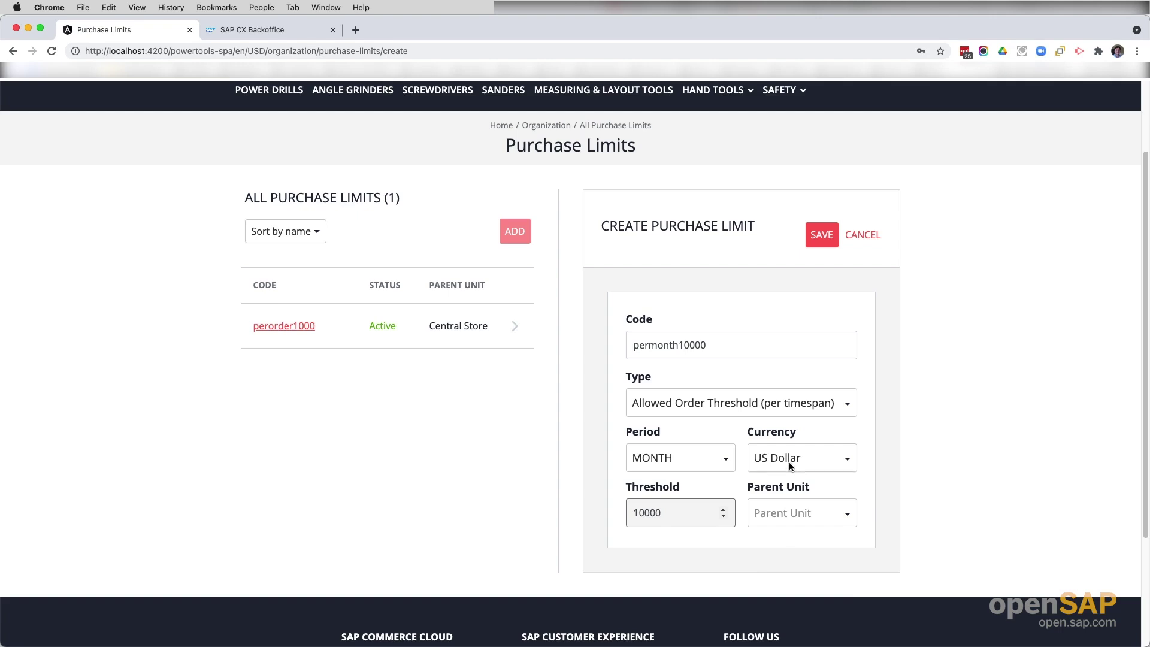
pyautogui.click(802, 517)
pyautogui.click(803, 541)
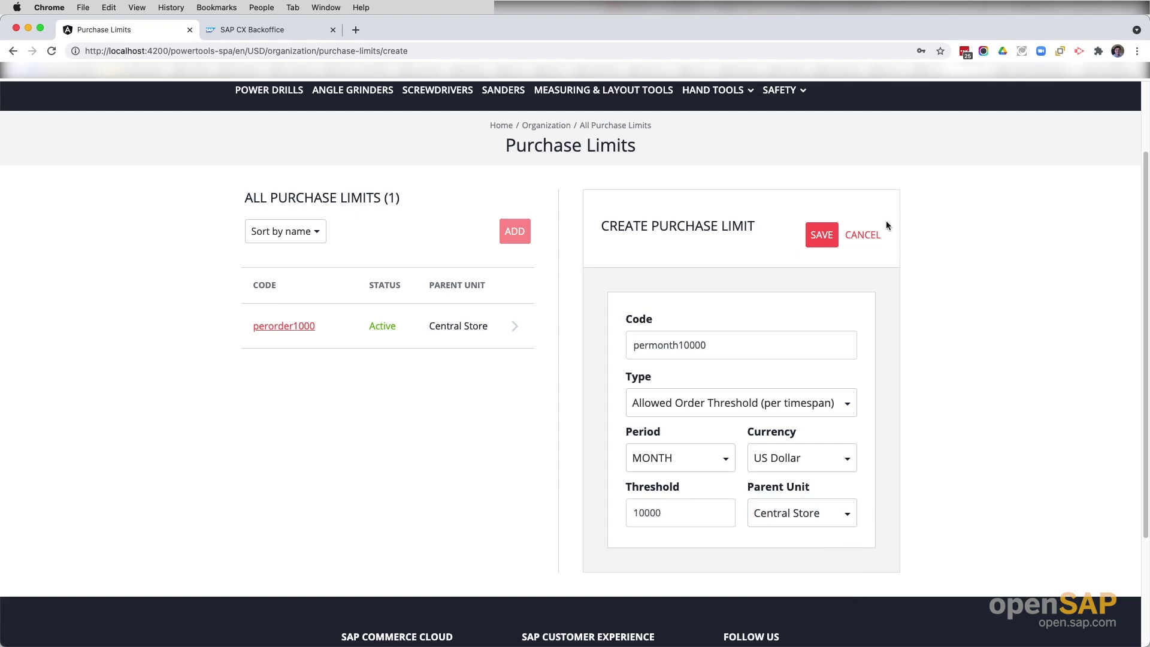
pyautogui.click(821, 234)
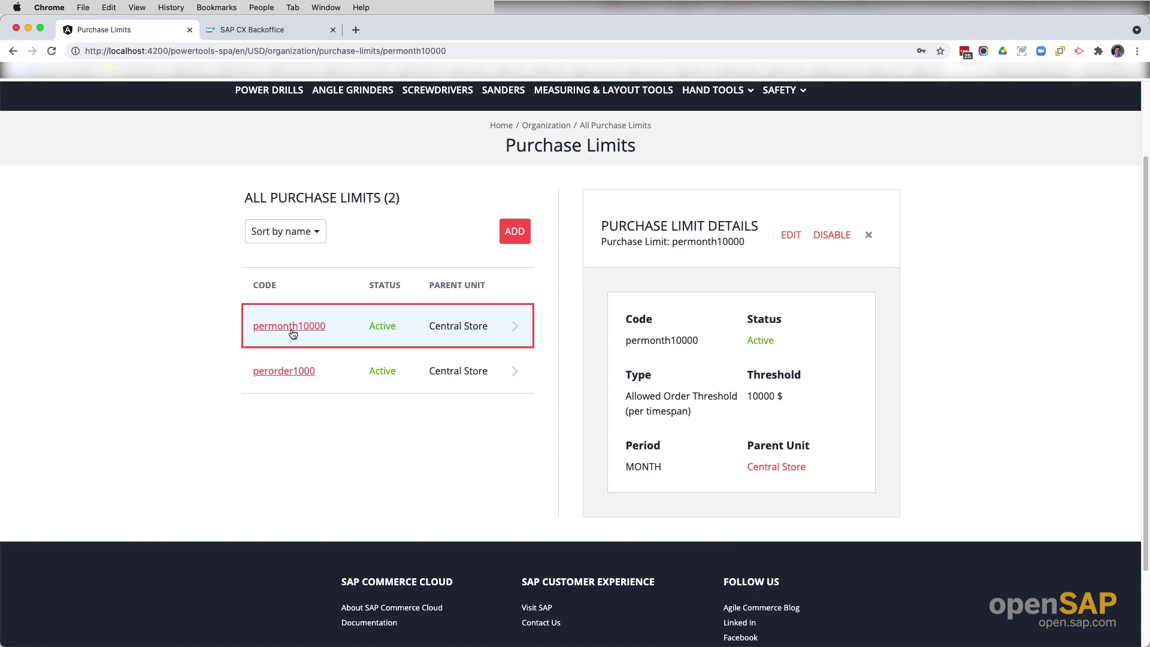
# Open the Central Store customer's purchase limits via Organization > Users.
pyautogui.scroll(-3, 913, 324)
pyautogui.scroll(6, 913, 325)
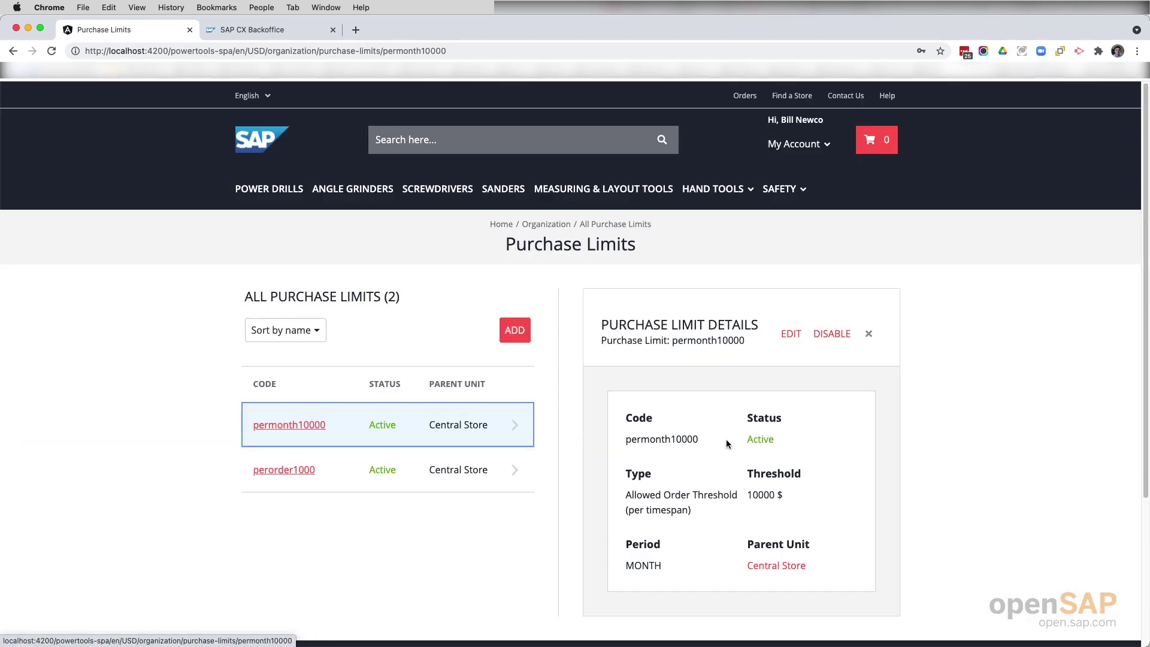
pyautogui.scroll(-2, 727, 440)
pyautogui.scroll(1, 542, 164)
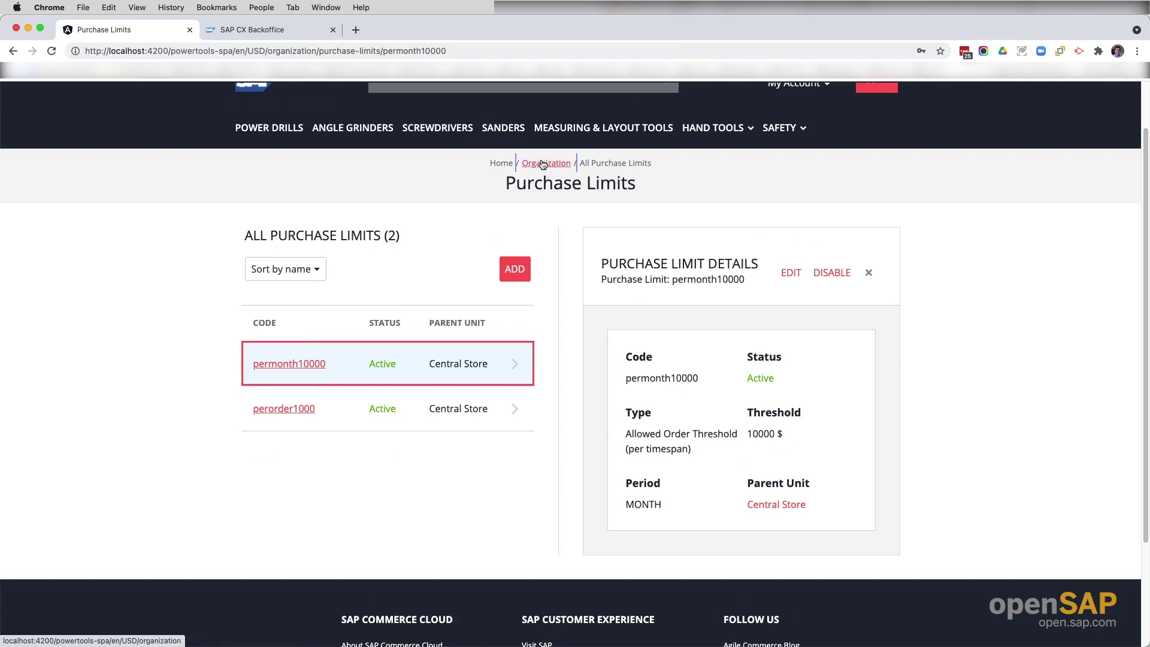
pyautogui.click(542, 164)
pyautogui.click(599, 323)
pyautogui.scroll(-1, 826, 551)
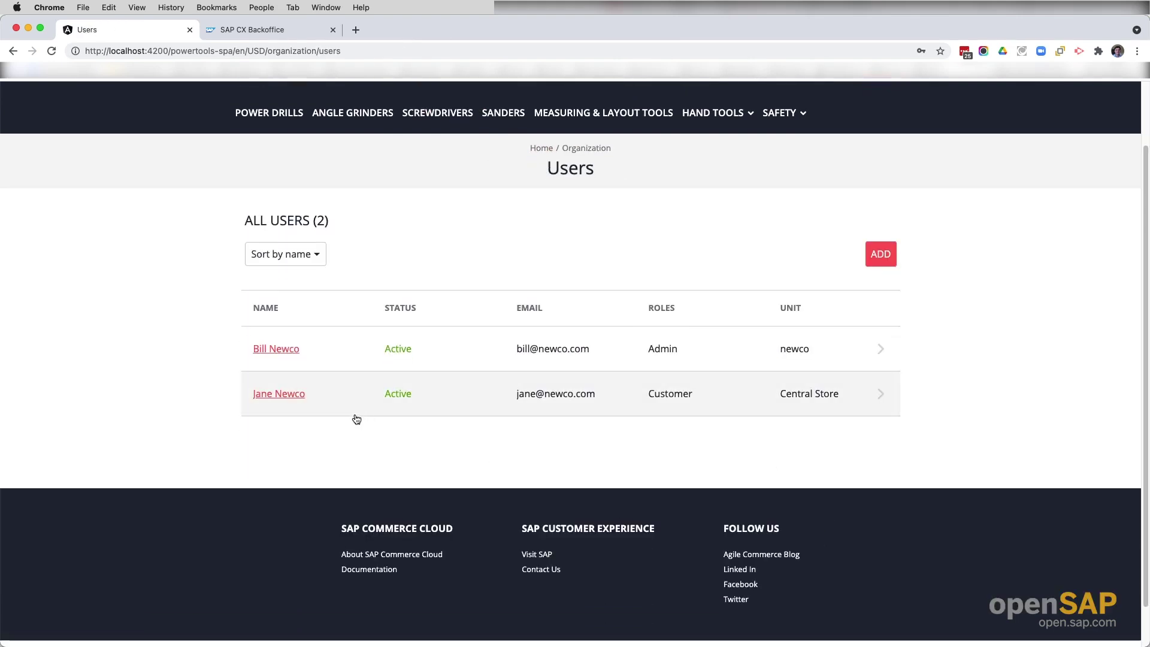
pyautogui.click(278, 393)
pyautogui.scroll(-3, 829, 544)
pyautogui.click(719, 476)
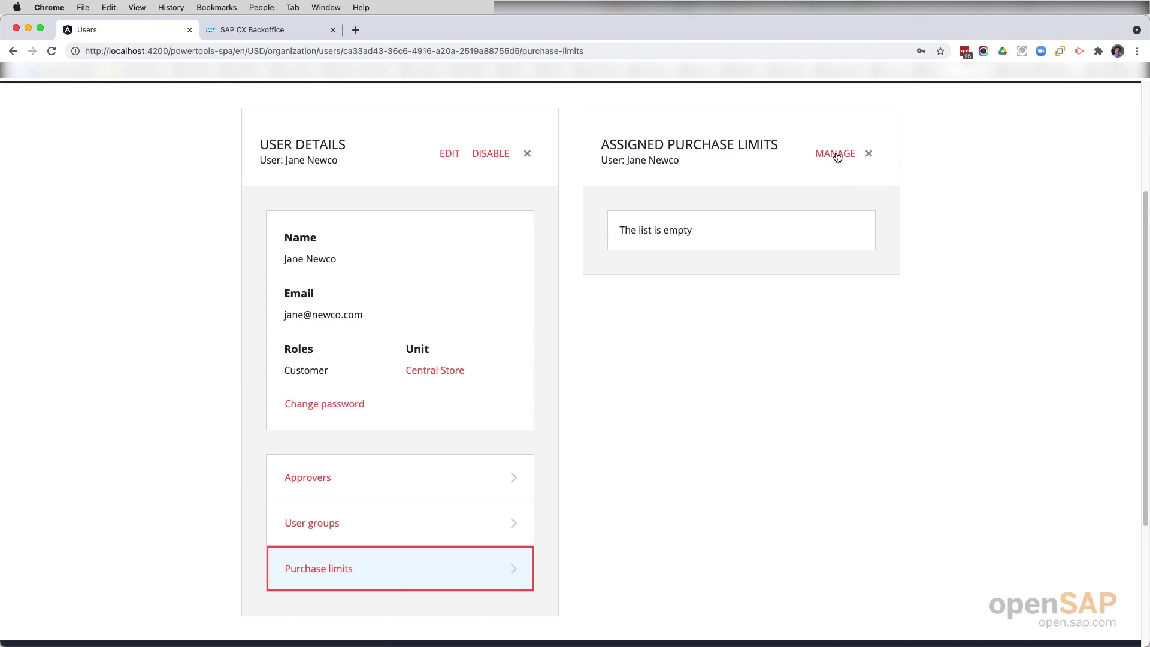
# Assign the permonth10000 and perorder1000 limits to the Central Store customer user.
pyautogui.click(836, 154)
pyautogui.click(841, 238)
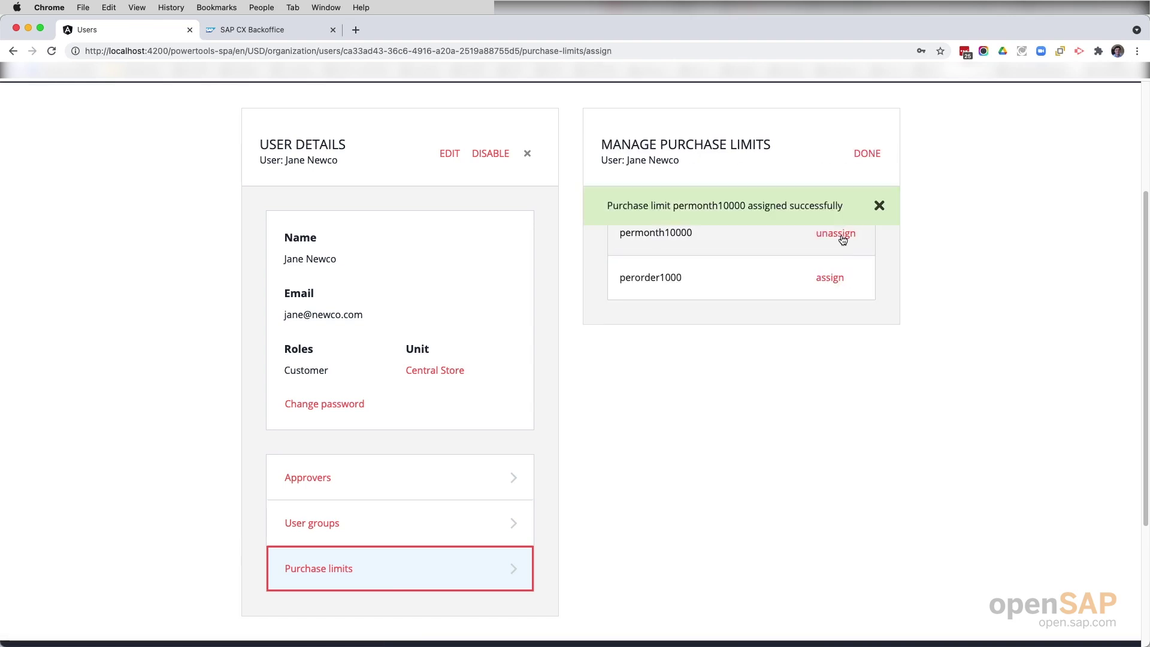
pyautogui.click(829, 277)
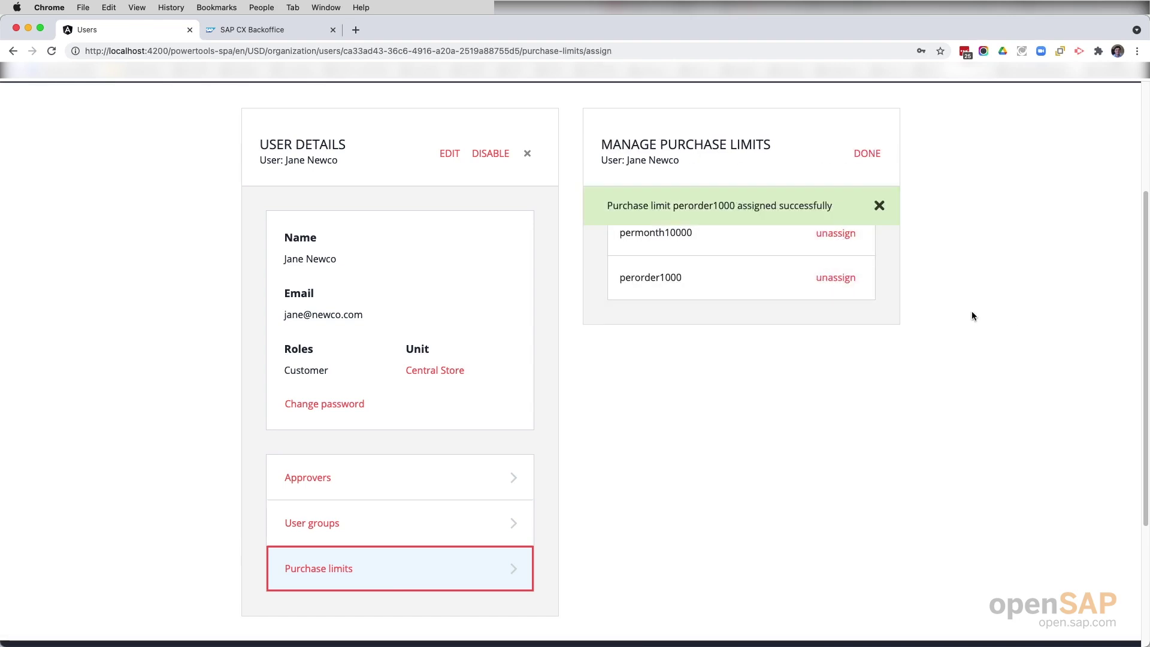
pyautogui.click(879, 205)
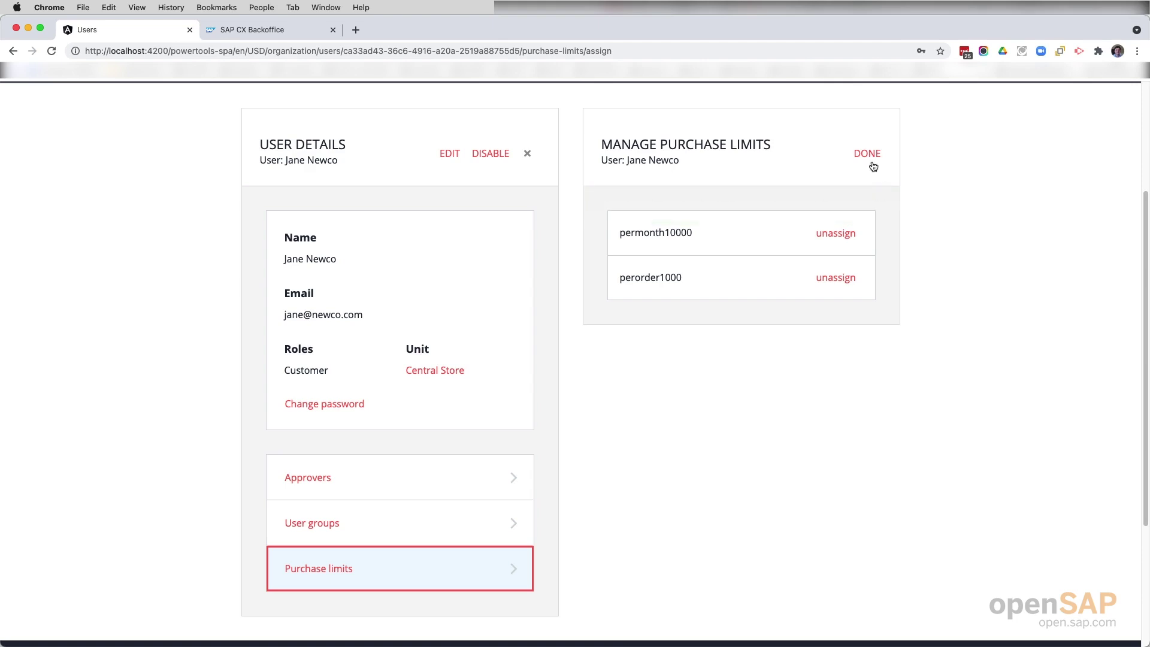
pyautogui.click(873, 157)
pyautogui.scroll(3, 952, 272)
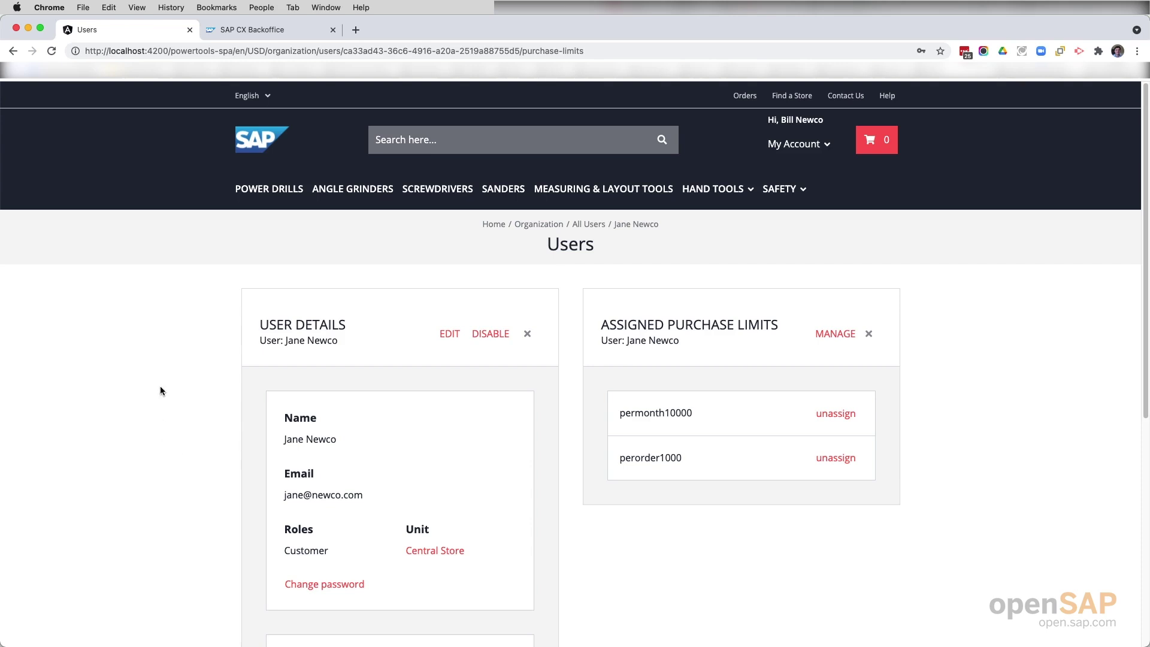
pyautogui.click(325, 7)
# In the buyer's window, take the Cordless Screwdriver RT-SD 4,8 cart to checkout.
pyautogui.click(335, 202)
pyautogui.moveTo(811, 204)
pyautogui.click(433, 191)
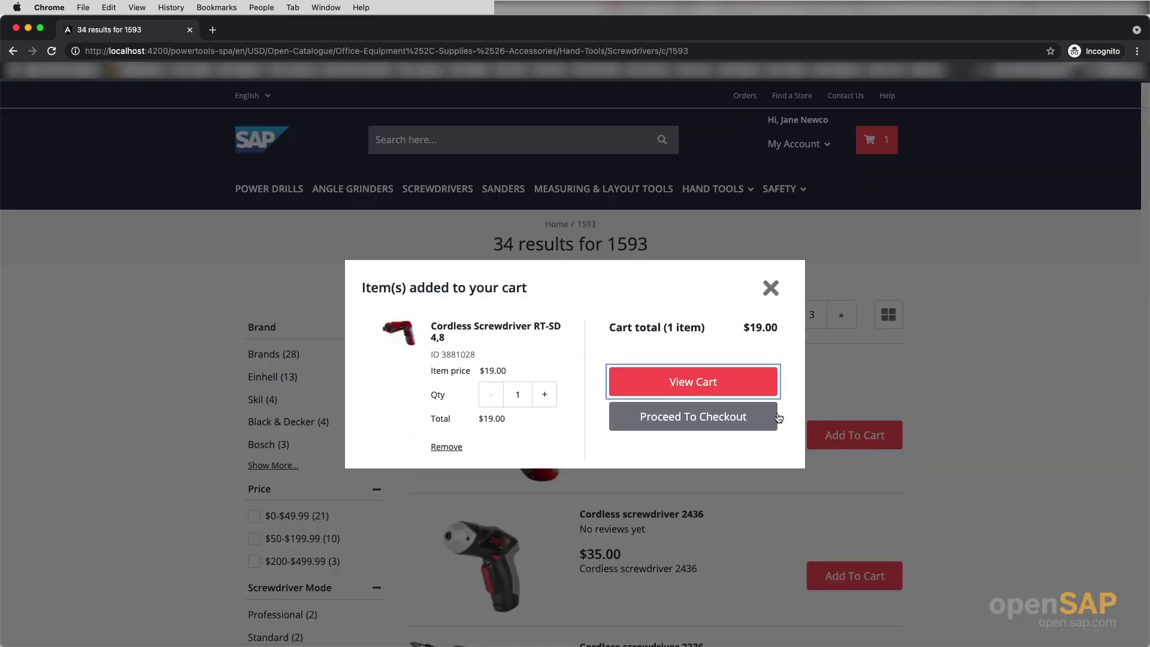
pyautogui.click(720, 386)
pyautogui.click(815, 455)
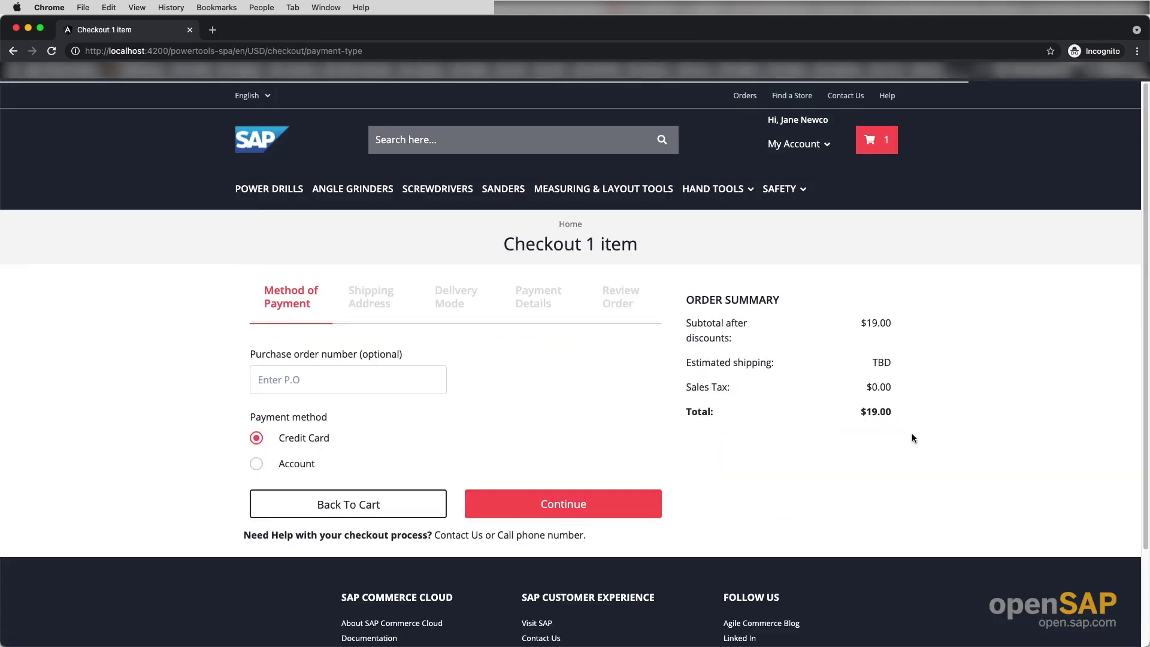
# Pay on account, charge cost center cc1, and ship to the first listed address.
pyautogui.click(569, 507)
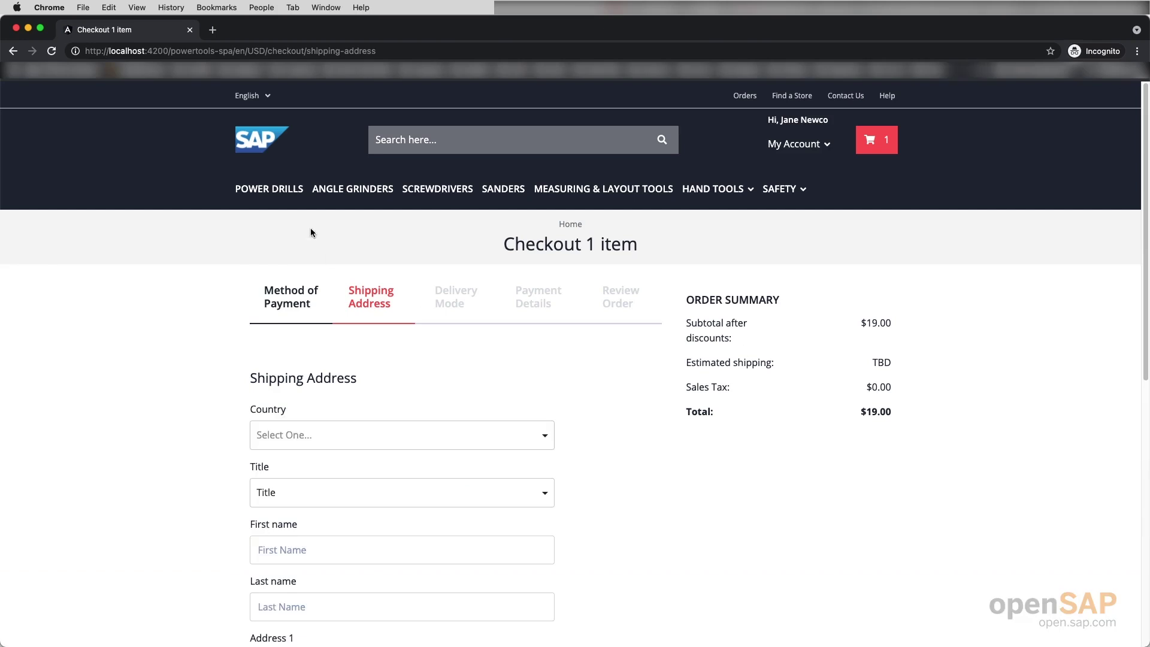
pyautogui.click(302, 326)
pyautogui.click(303, 465)
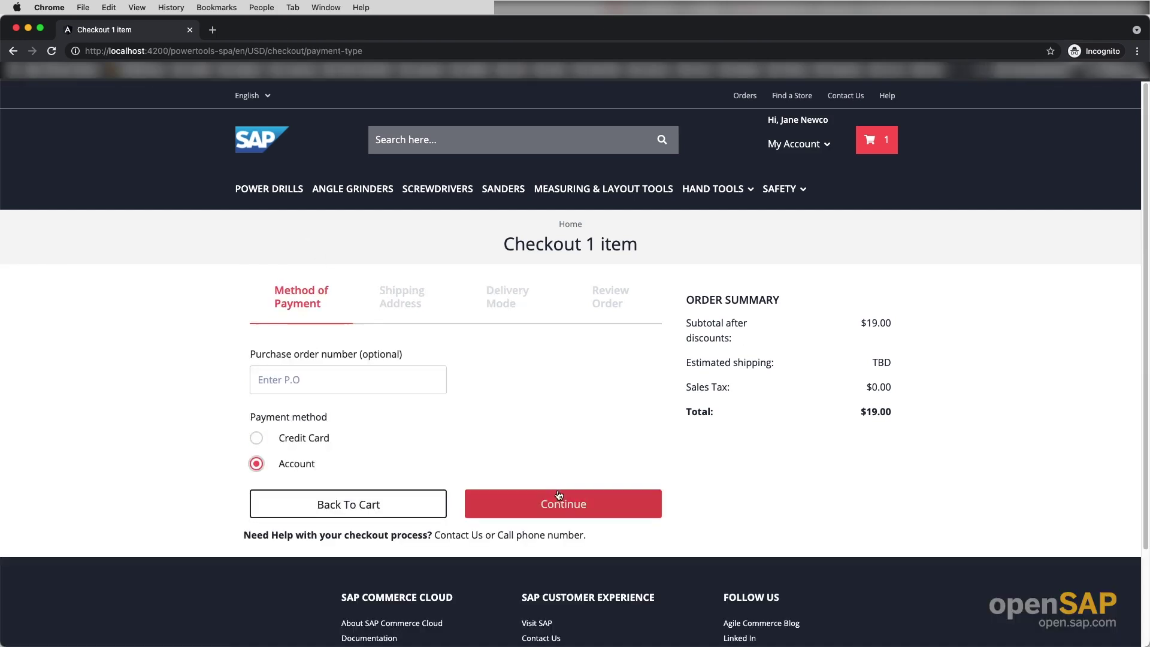
pyautogui.click(576, 507)
pyautogui.scroll(-2, 723, 492)
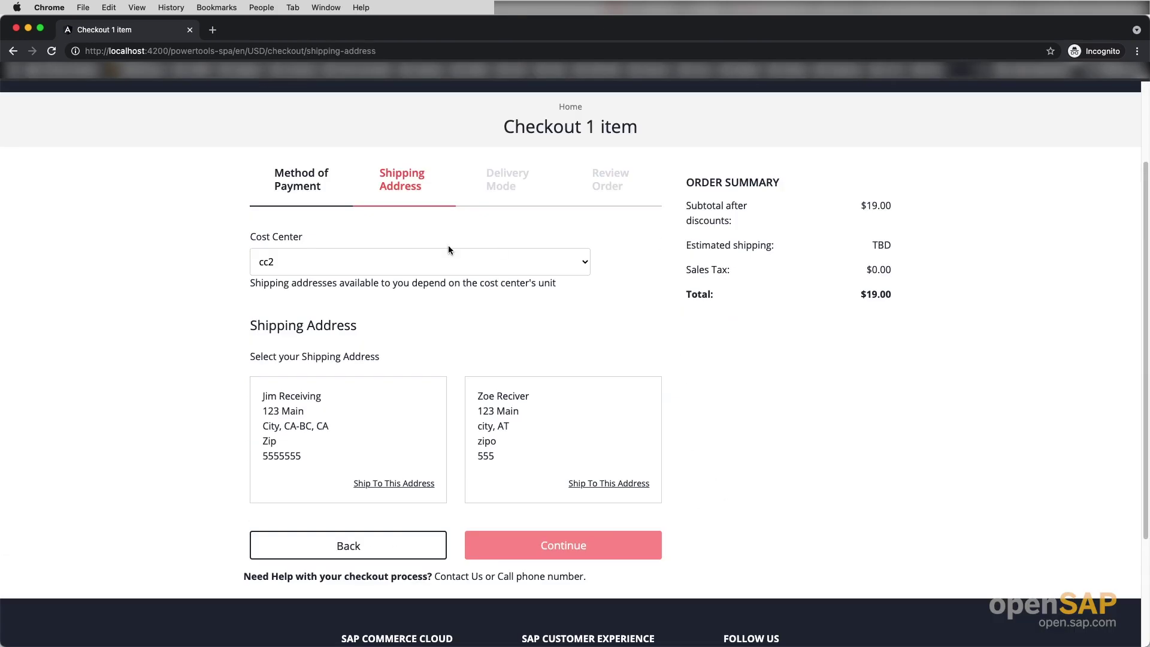
pyautogui.click(503, 258)
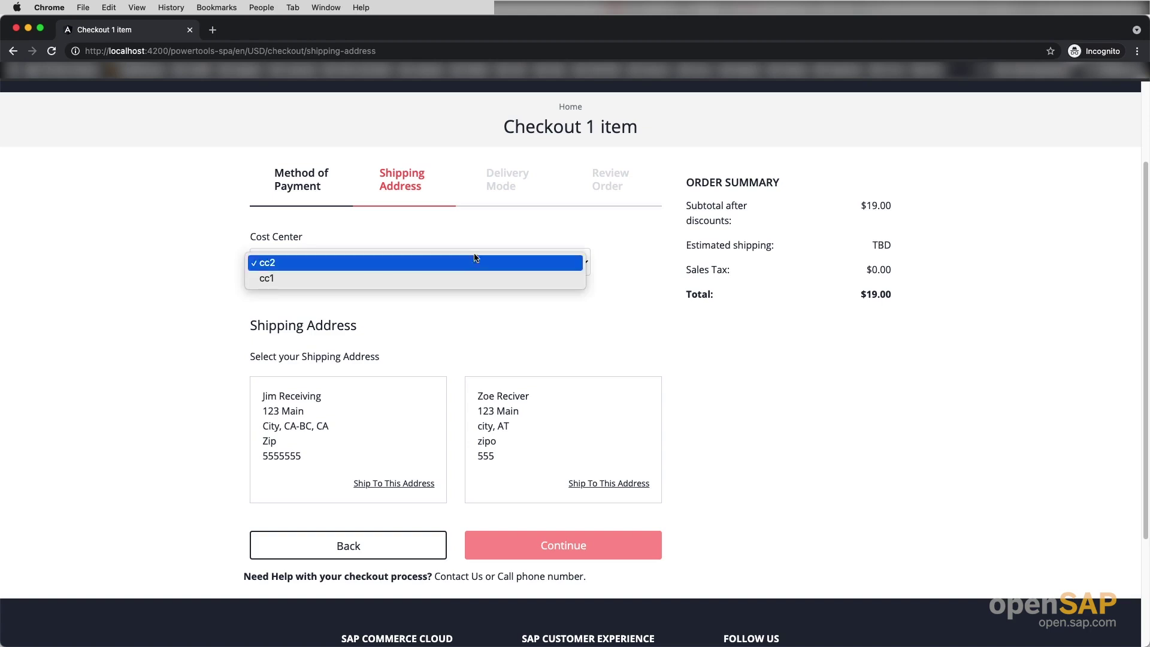
pyautogui.click(470, 277)
pyautogui.click(411, 482)
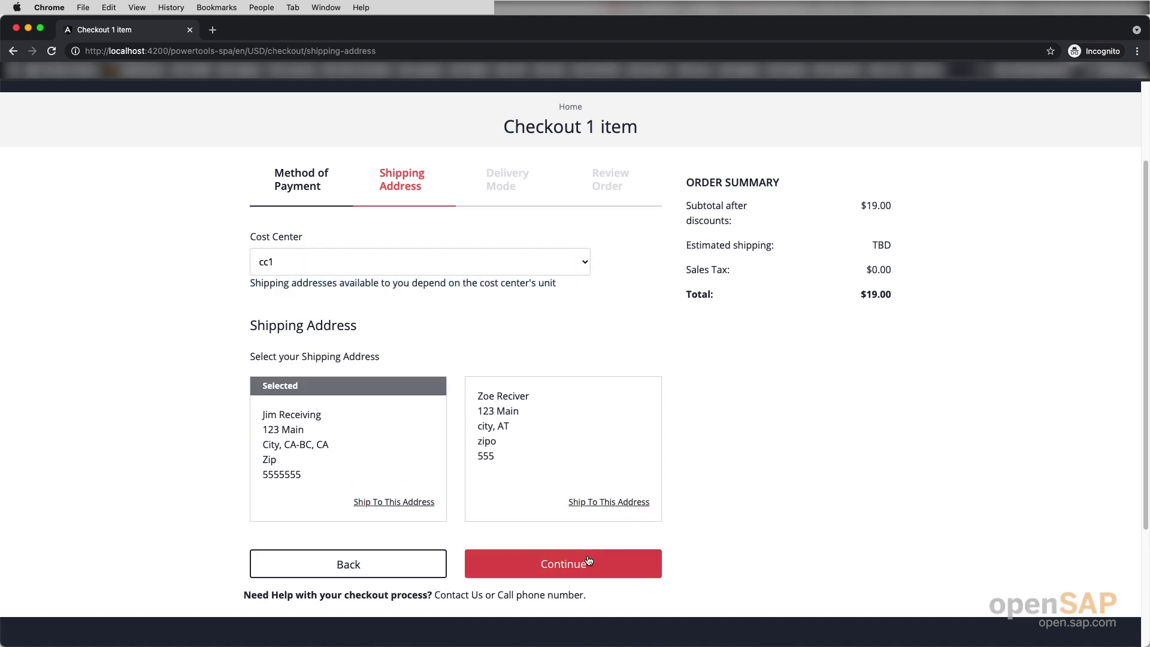
pyautogui.click(588, 562)
# Accept the terms and conditions and place the one-item order.
pyautogui.click(575, 389)
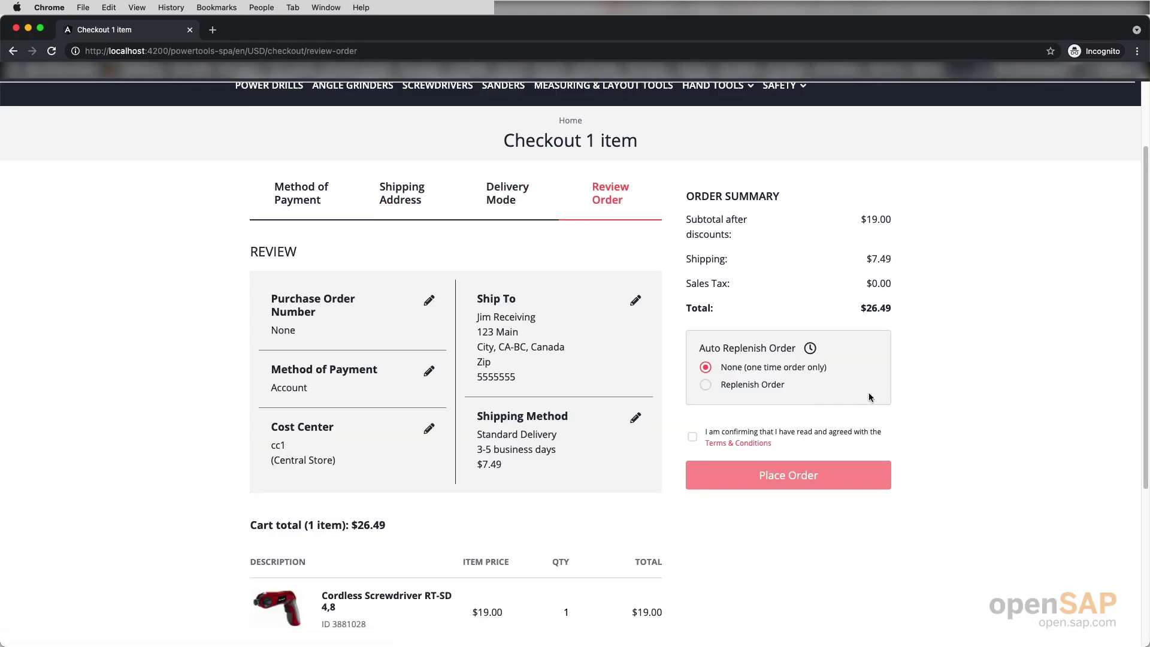
pyautogui.click(693, 438)
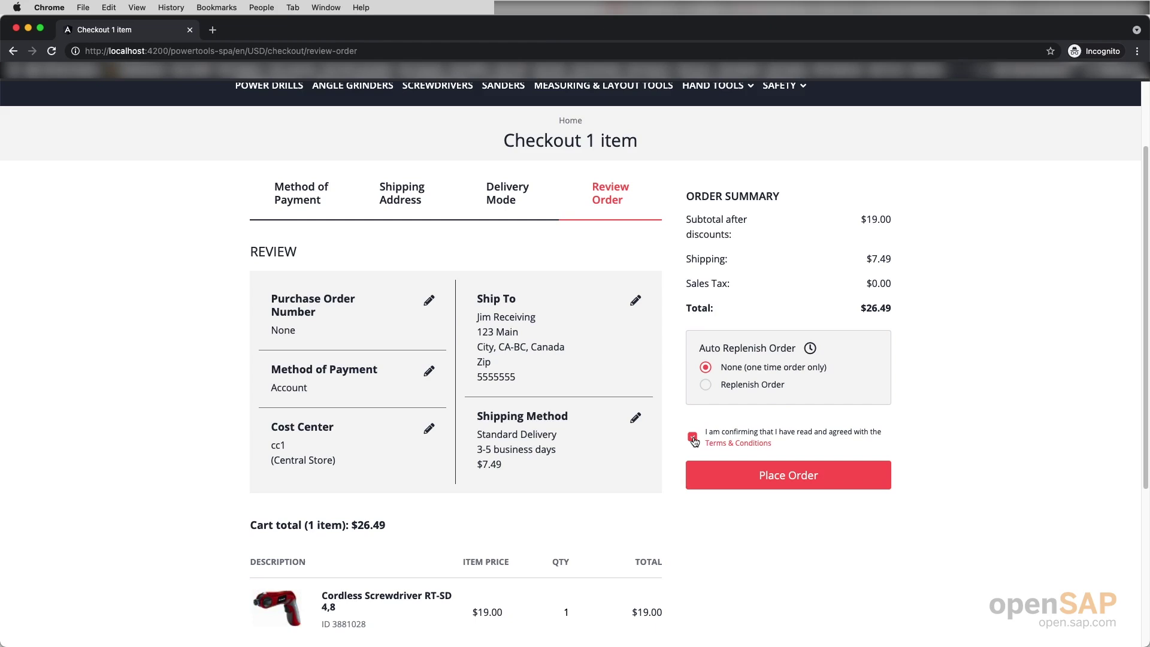
pyautogui.click(788, 477)
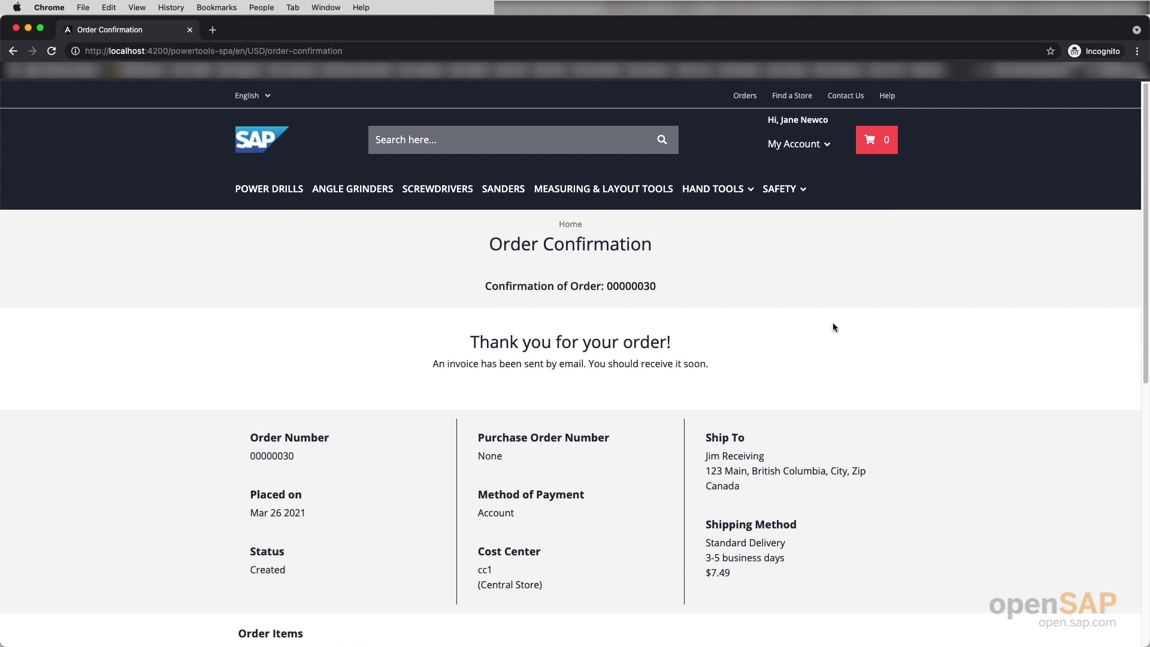
# Sort Angle Grinders by highest price and add GWS 24-230 LVI and GOP 10,8 V-LI.
pyautogui.moveTo(811, 162)
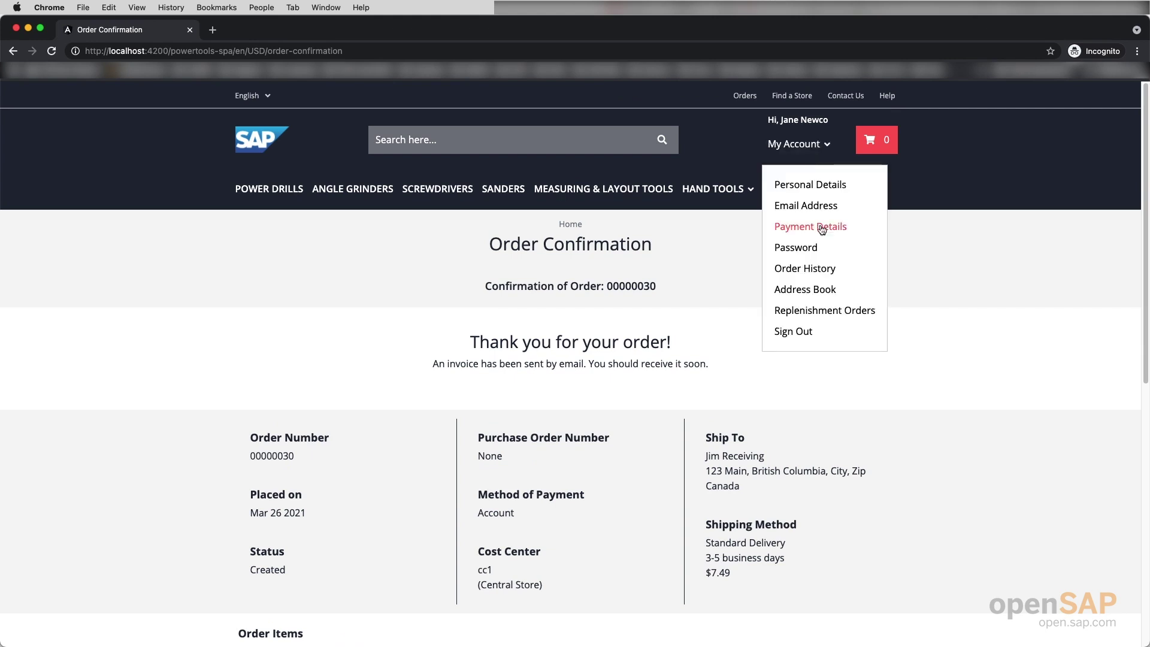
pyautogui.click(825, 267)
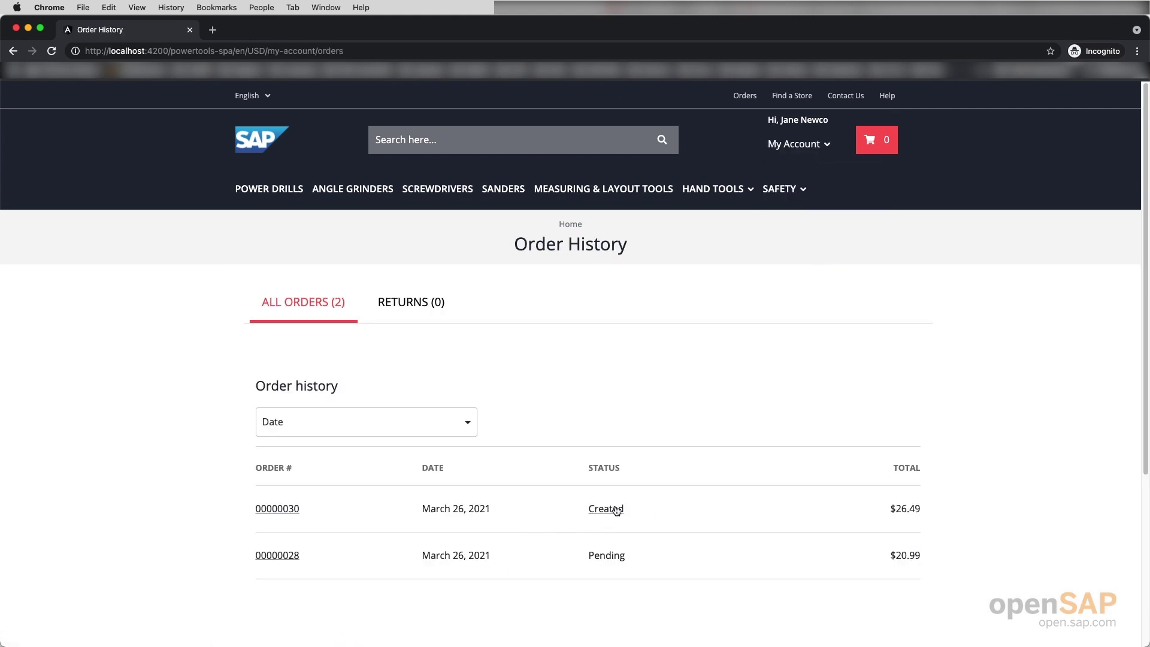
pyautogui.click(359, 189)
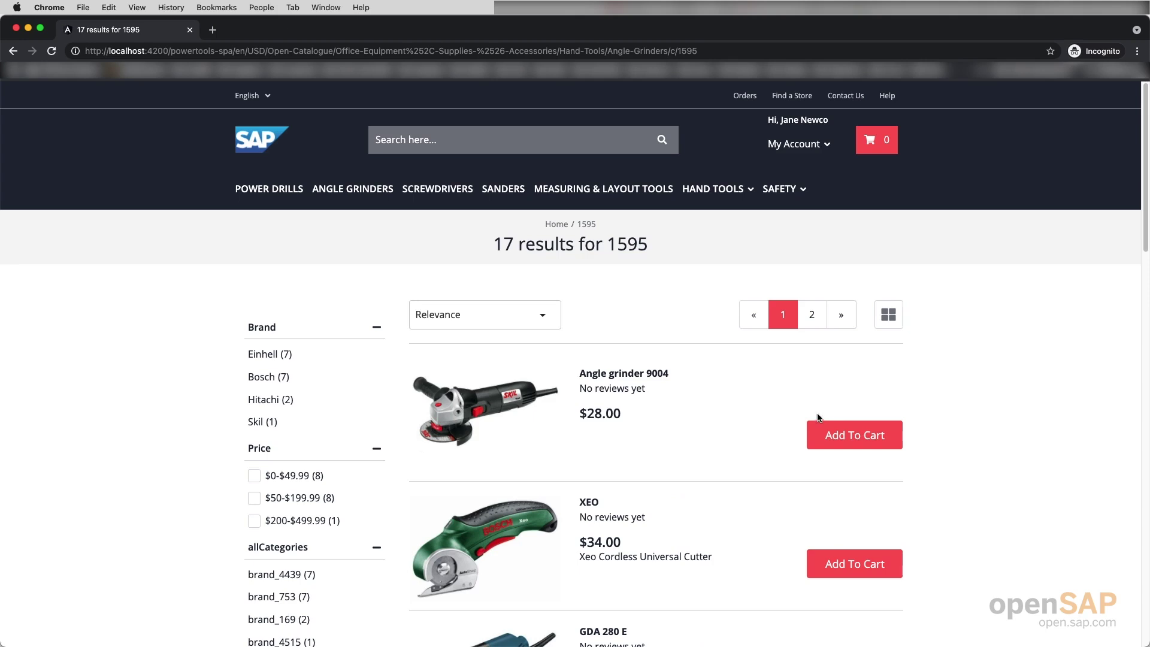
pyautogui.click(533, 315)
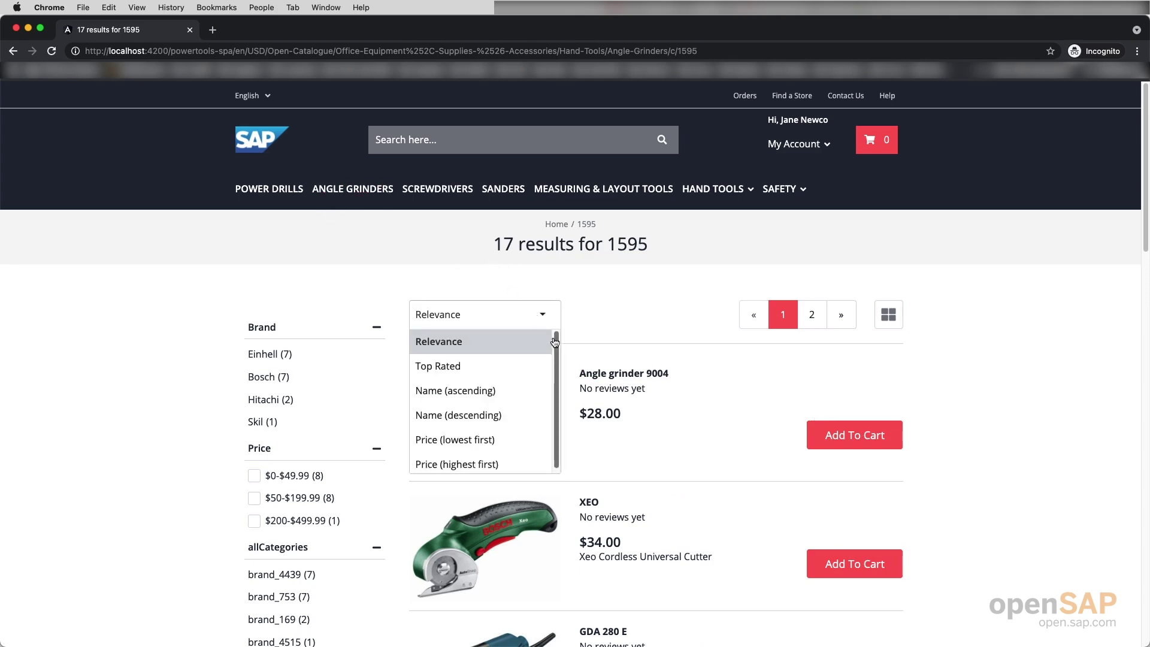
pyautogui.click(505, 463)
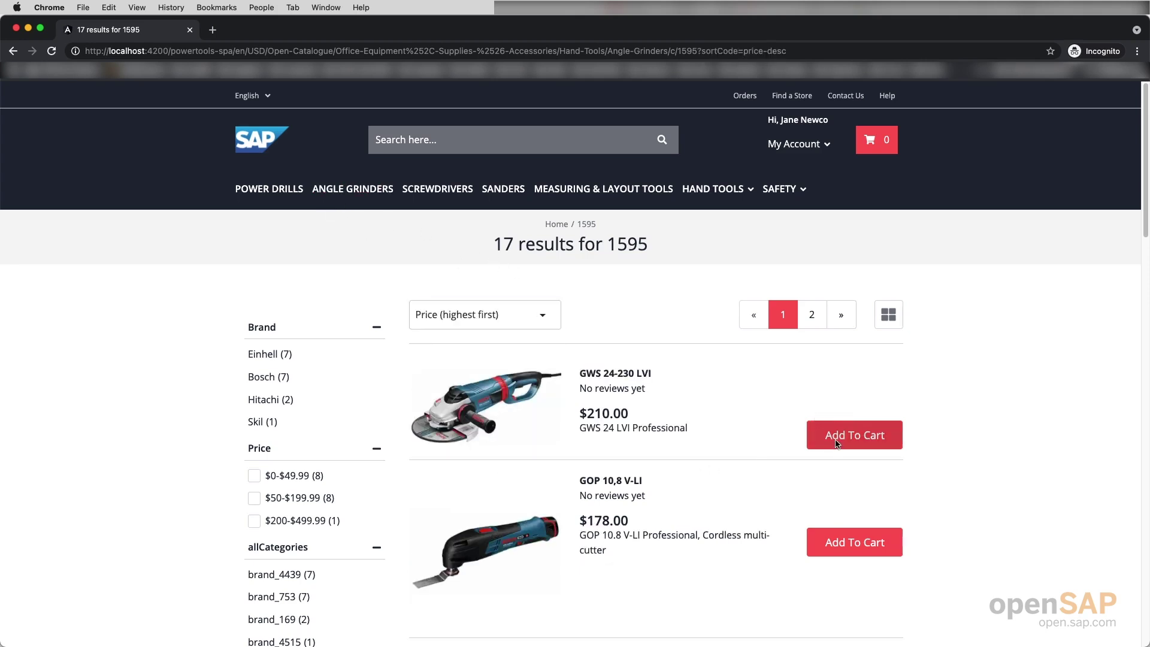
pyautogui.click(847, 445)
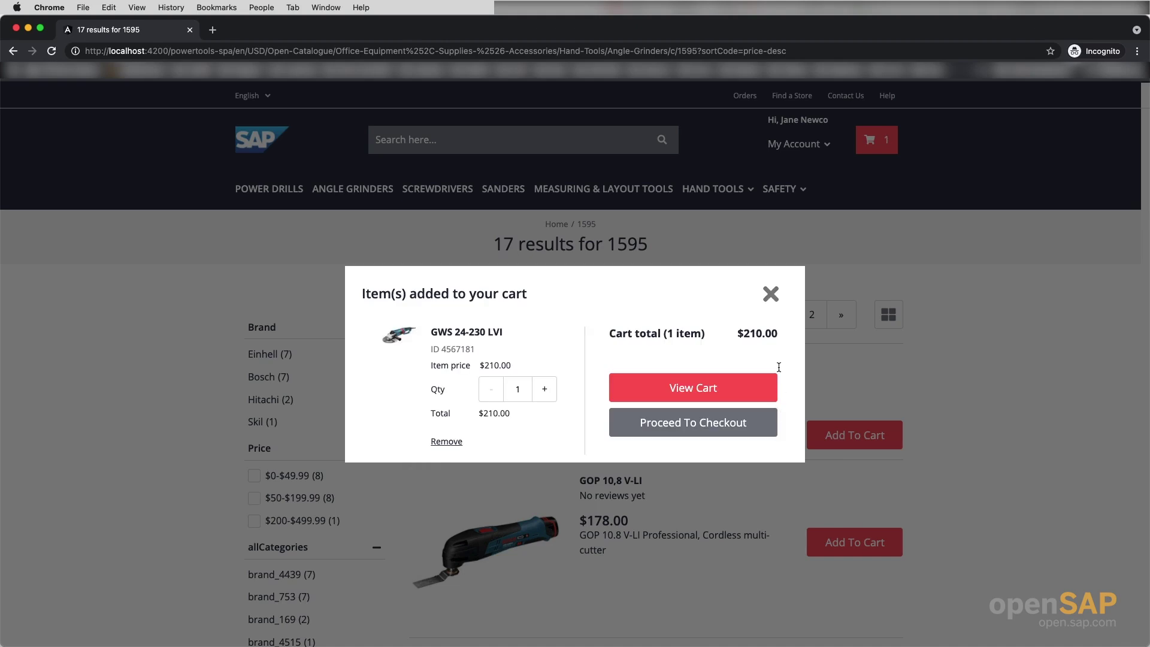
pyautogui.click(772, 302)
pyautogui.click(852, 540)
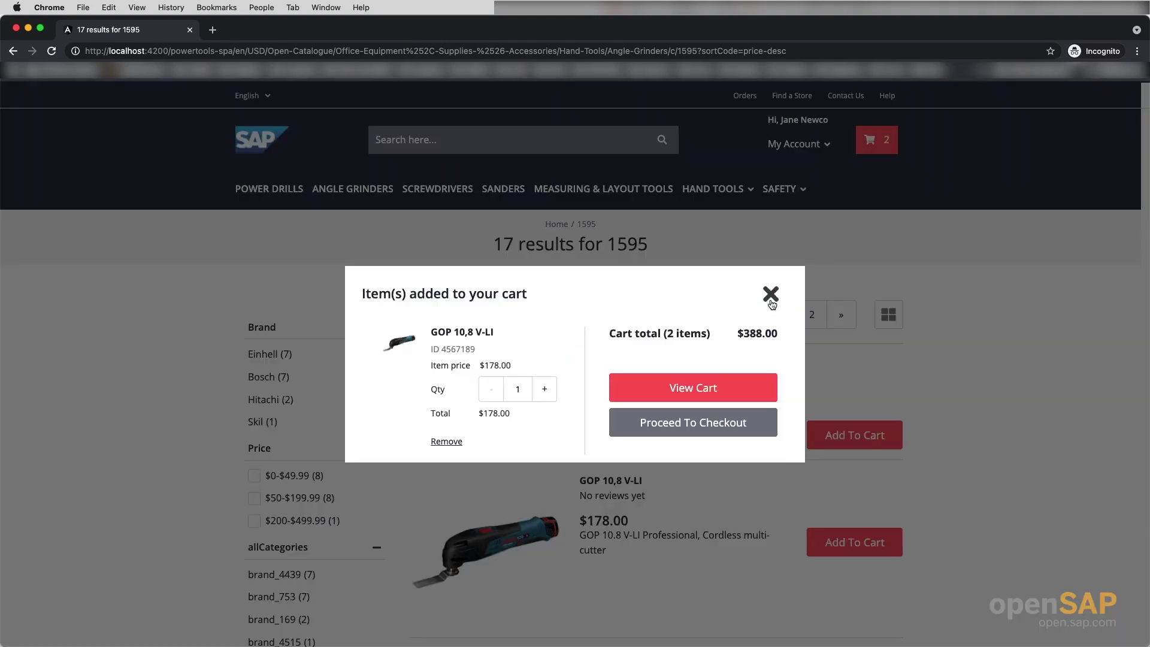
pyautogui.click(772, 296)
# Sort Screwdrivers by highest price and add Screwdriver Professional 2-12 to the cart.
pyautogui.click(477, 202)
pyautogui.click(485, 314)
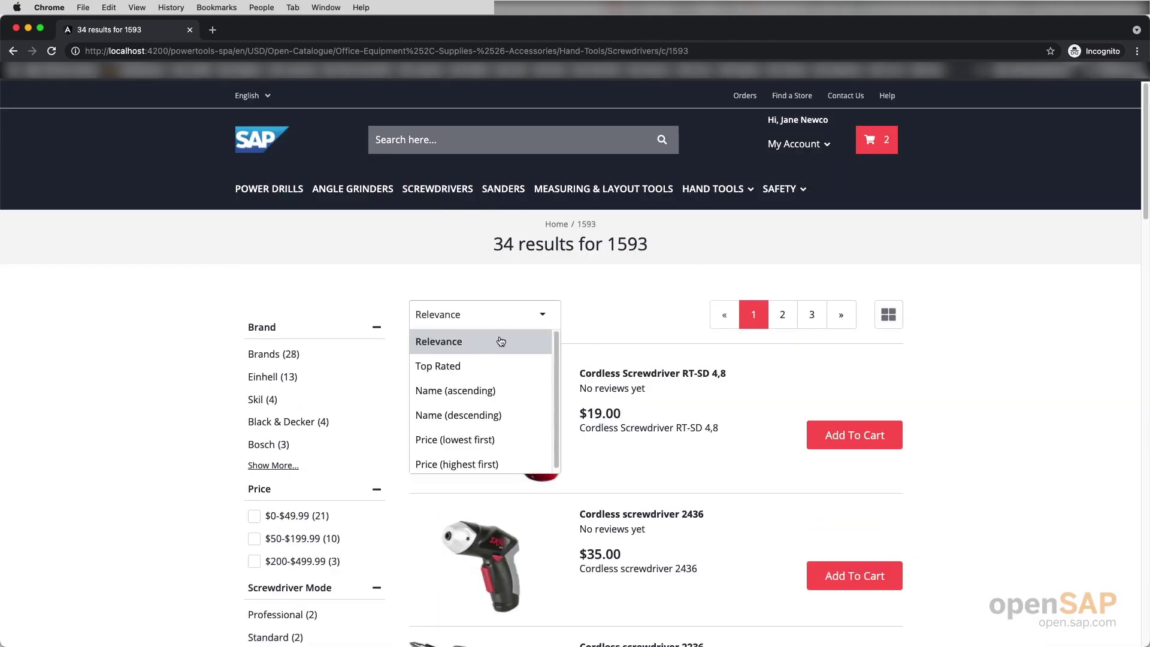
pyautogui.click(513, 461)
pyautogui.scroll(-5, 720, 475)
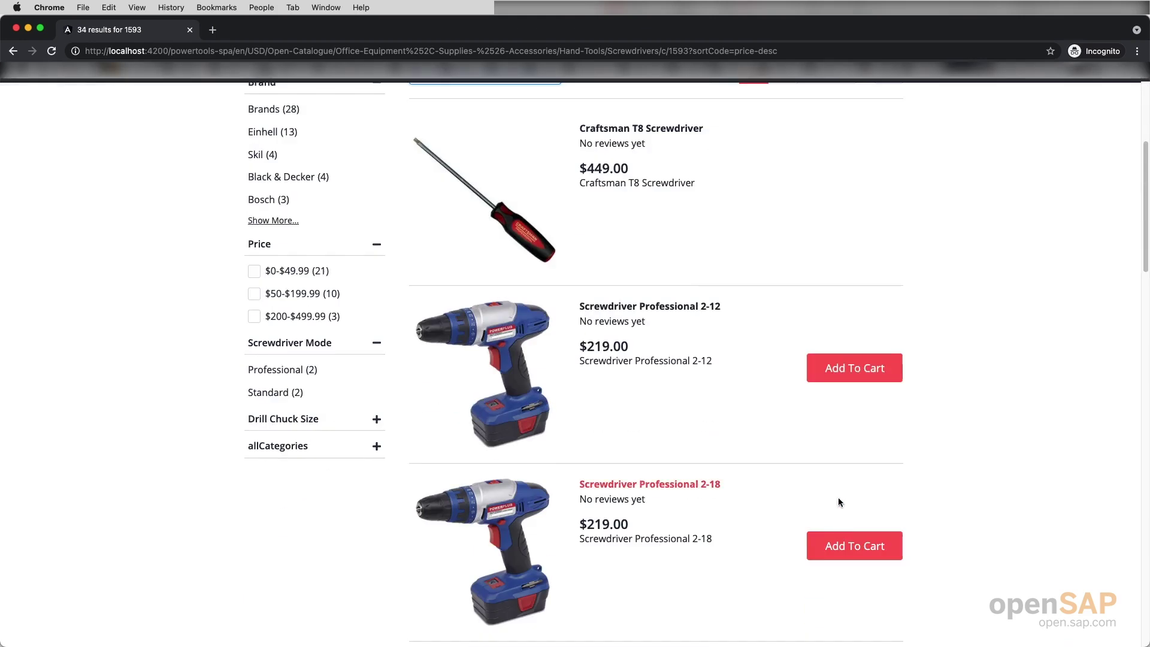
pyautogui.click(854, 367)
# Set the quantity of each of the three cart items to 11.
pyautogui.click(703, 390)
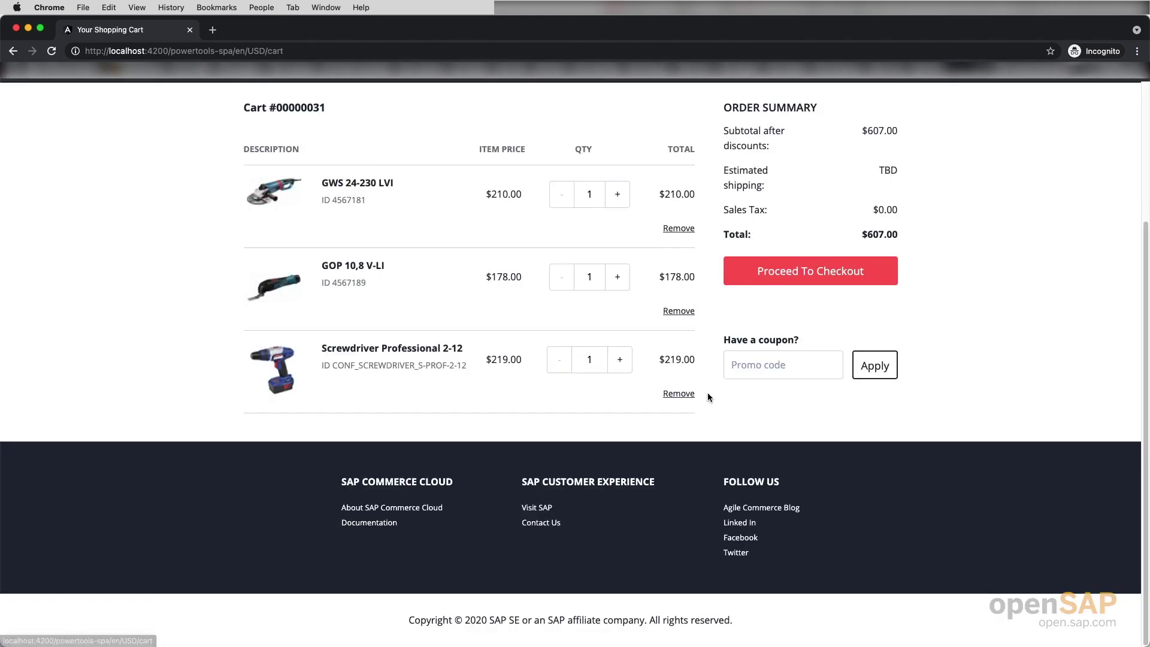
pyautogui.click(582, 220)
pyautogui.write('1')
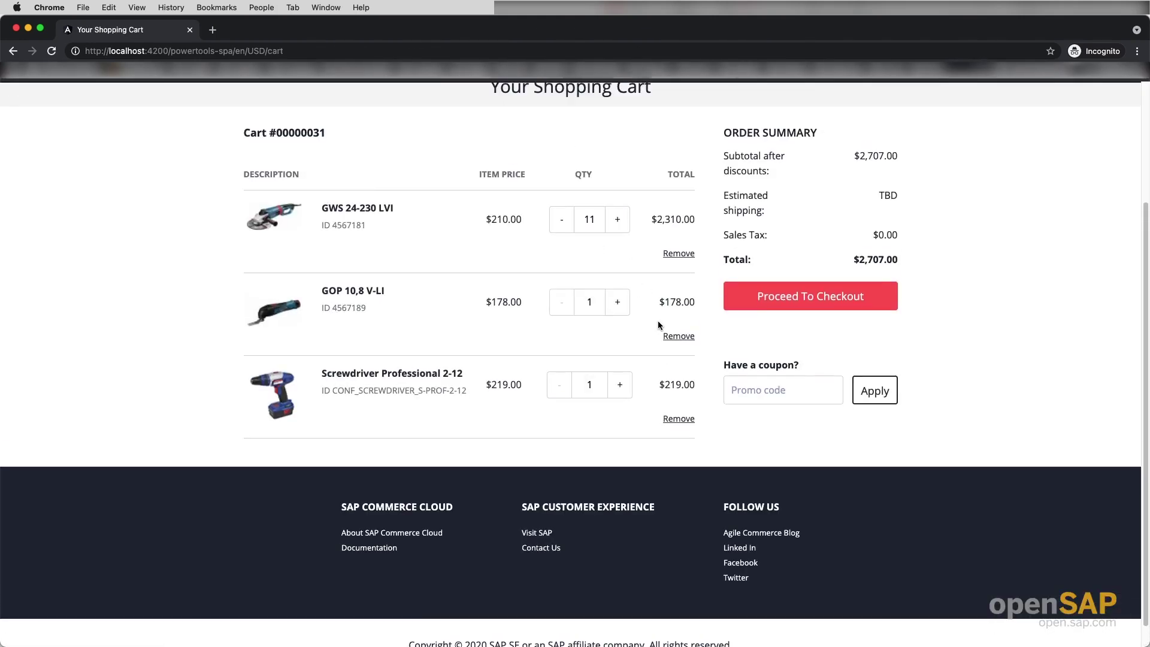
pyautogui.click(586, 302)
pyautogui.write('1')
pyautogui.click(578, 383)
pyautogui.write('1')
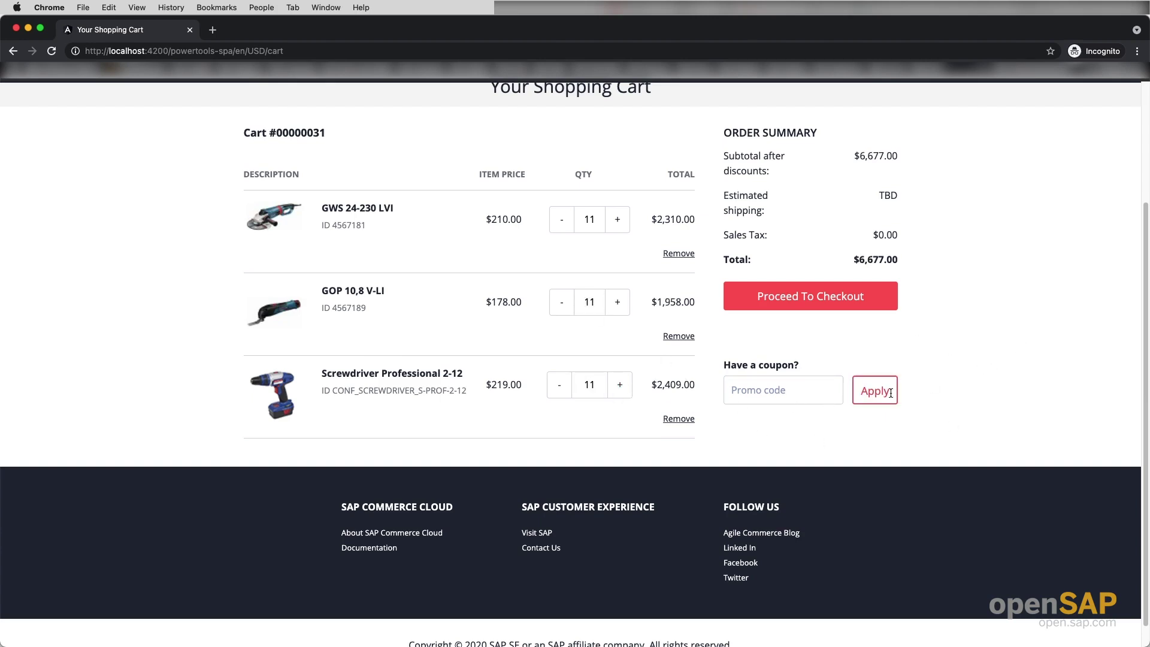
# Check the assigned permonth10000 limit, close the Backoffice tab, and return to the cart.
pyautogui.click(325, 7)
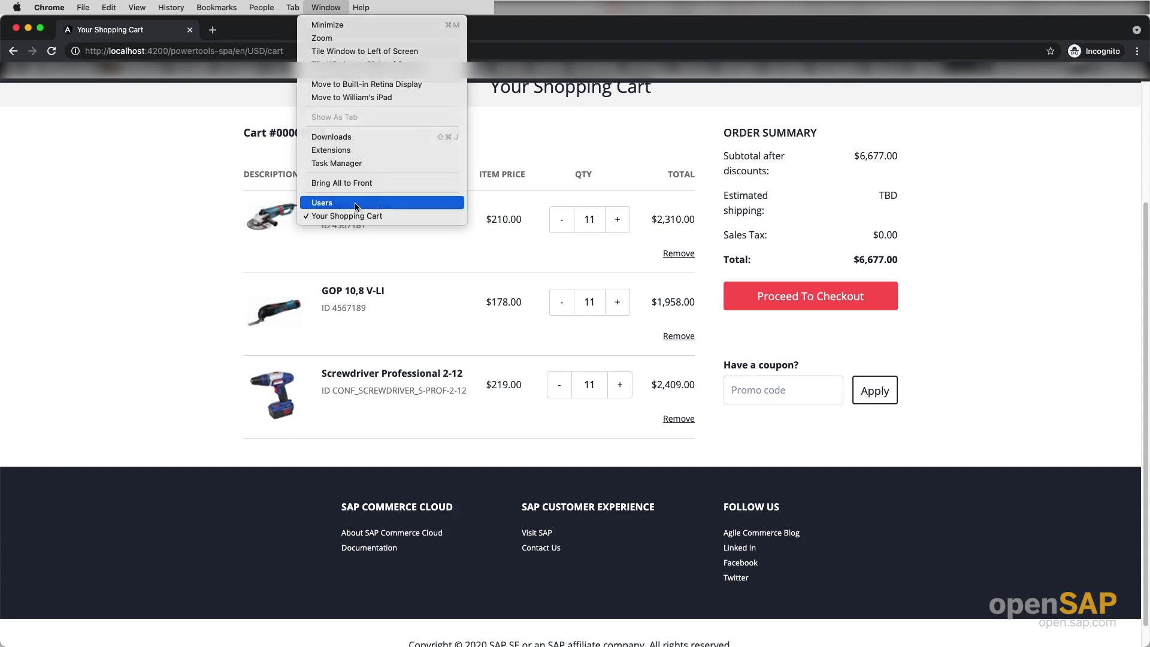
pyautogui.click(323, 202)
pyautogui.scroll(-2, 581, 393)
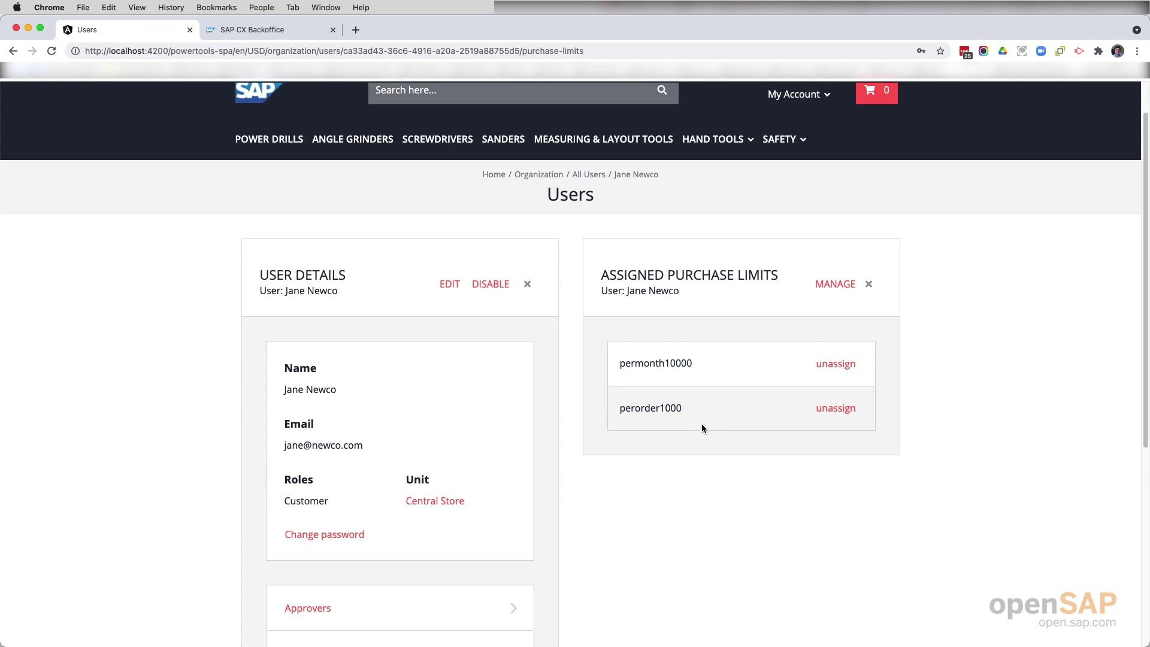
pyautogui.moveTo(621, 365); pyautogui.dragTo(693, 365)
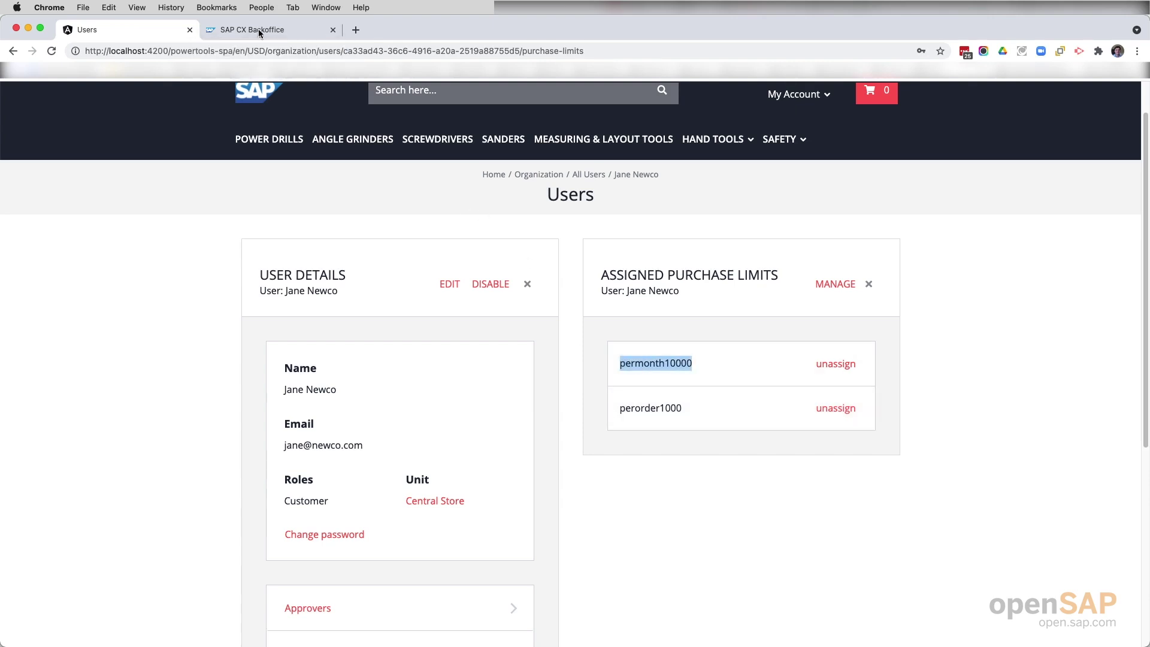
pyautogui.click(257, 29)
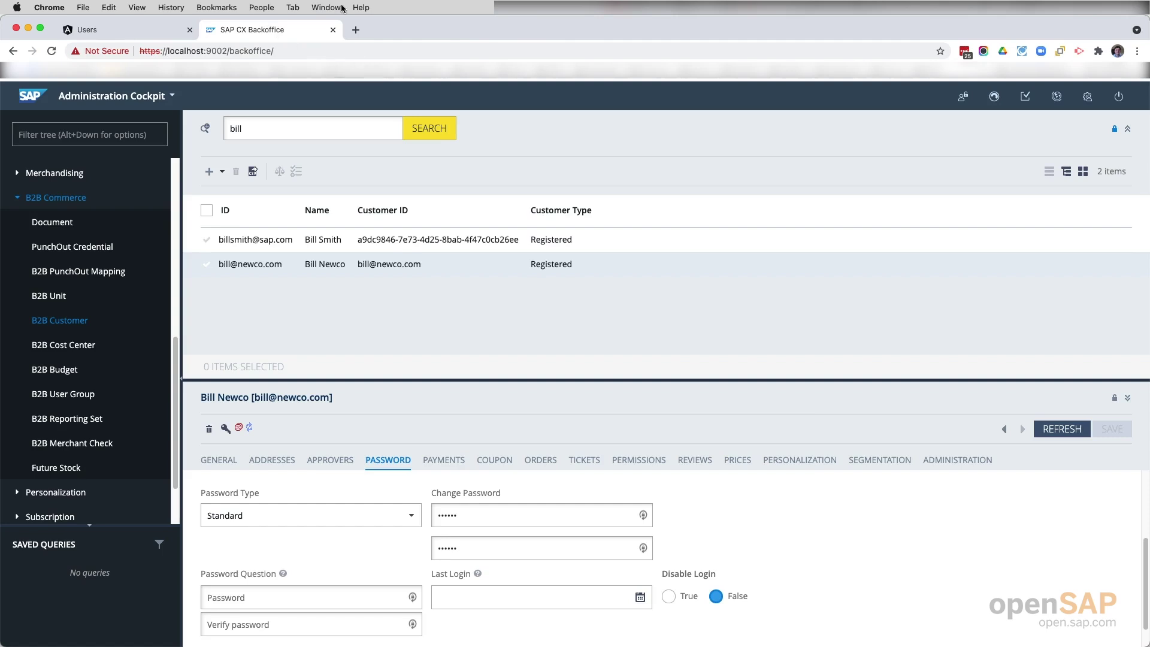
pyautogui.click(333, 29)
pyautogui.click(326, 7)
pyautogui.click(359, 217)
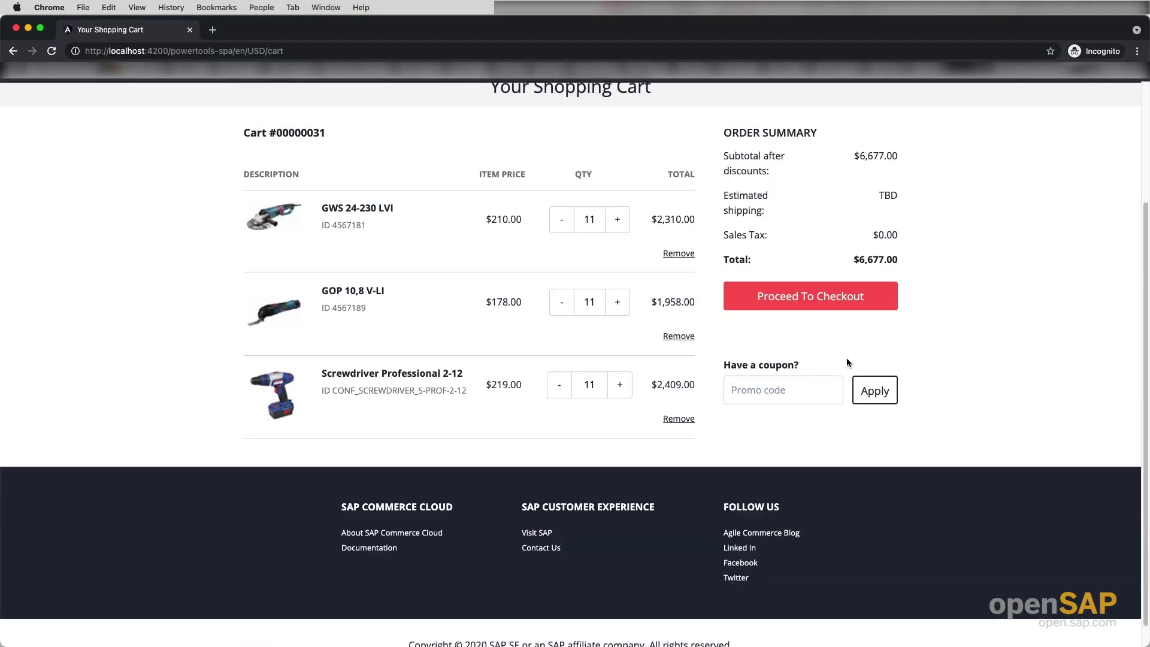
# Check out on account with PO shouldberequireapproval, shipping to the first listed address.
pyautogui.click(809, 300)
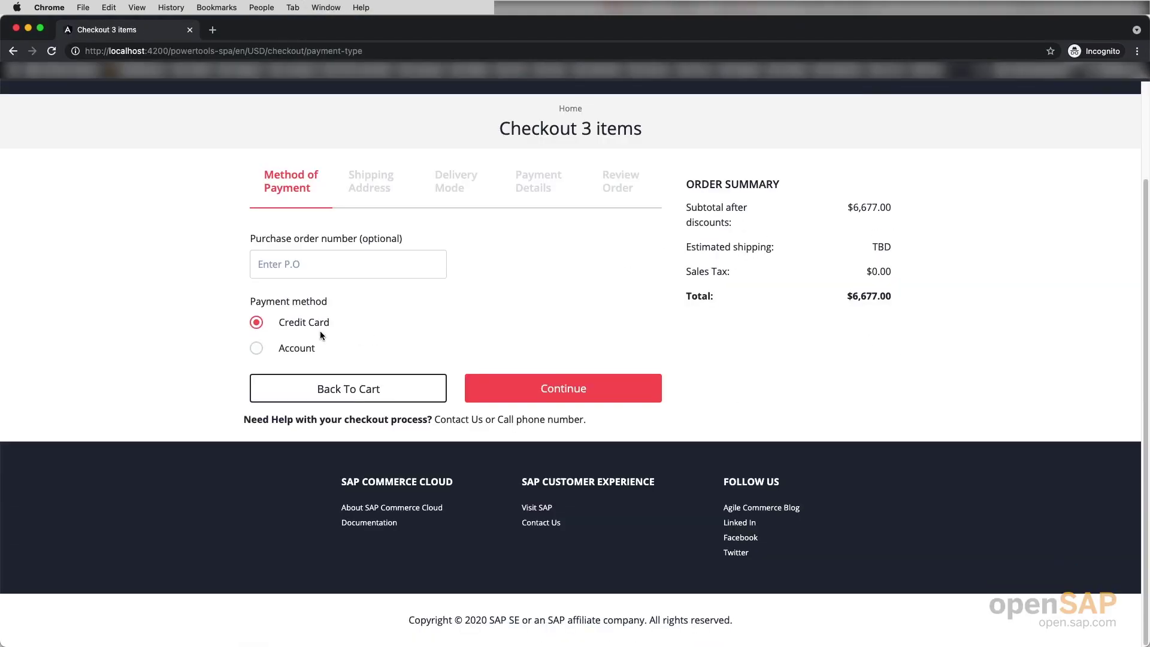
pyautogui.click(302, 349)
pyautogui.click(333, 263)
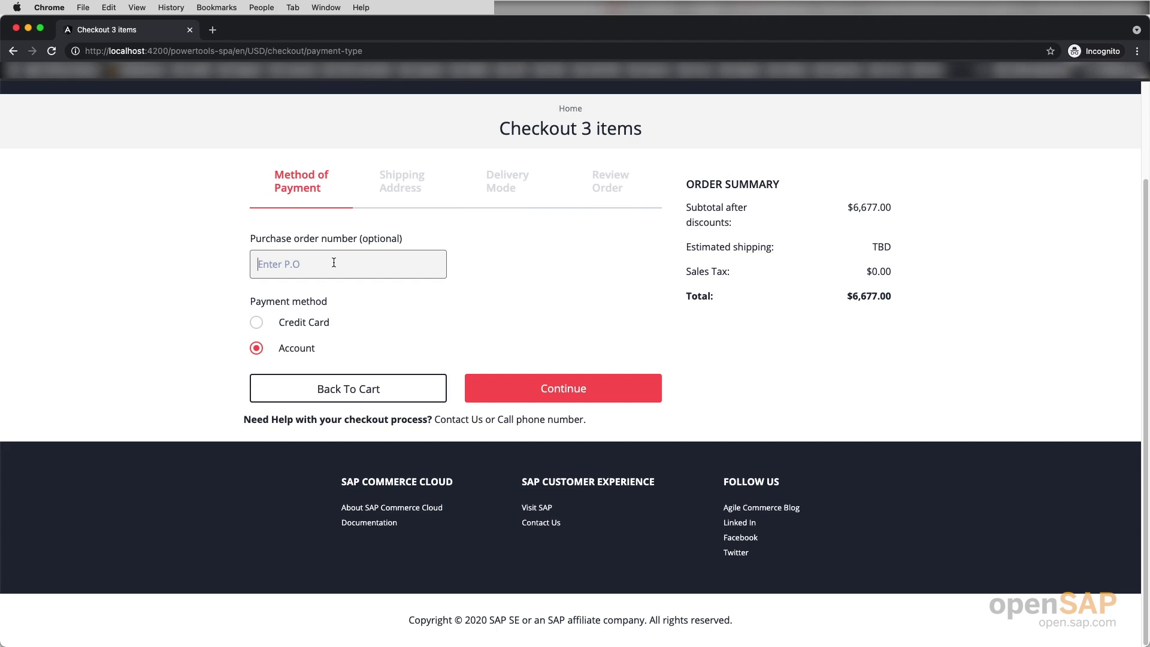
pyautogui.write('shouldberequireapproval')
pyautogui.click(575, 368)
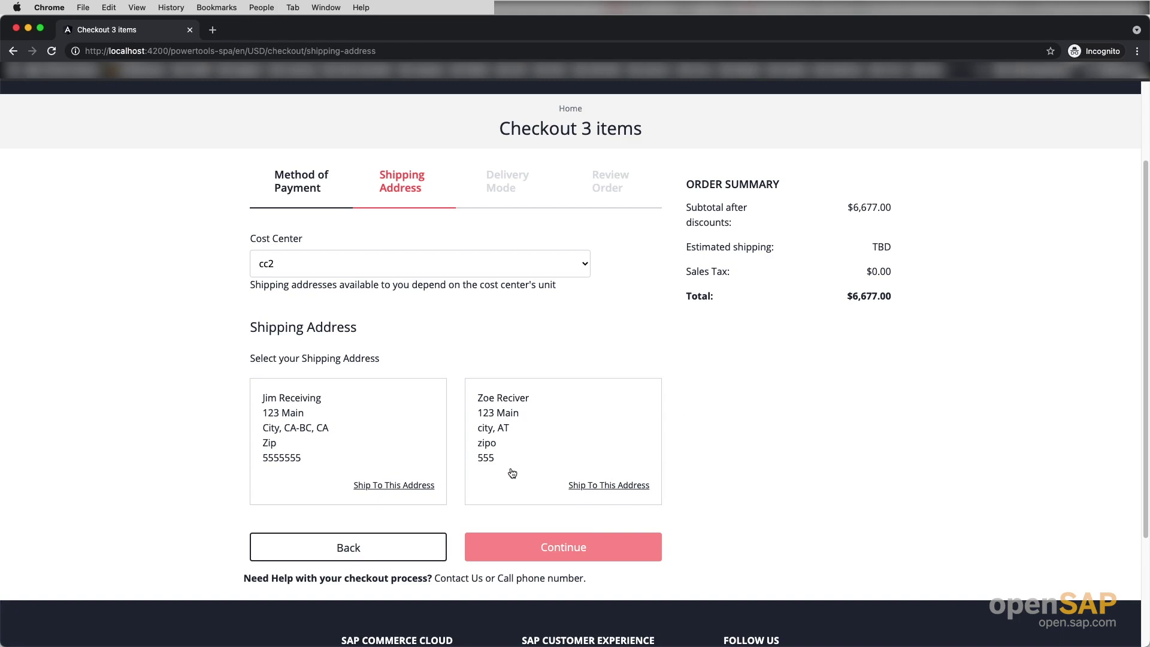
pyautogui.click(396, 486)
pyautogui.click(605, 565)
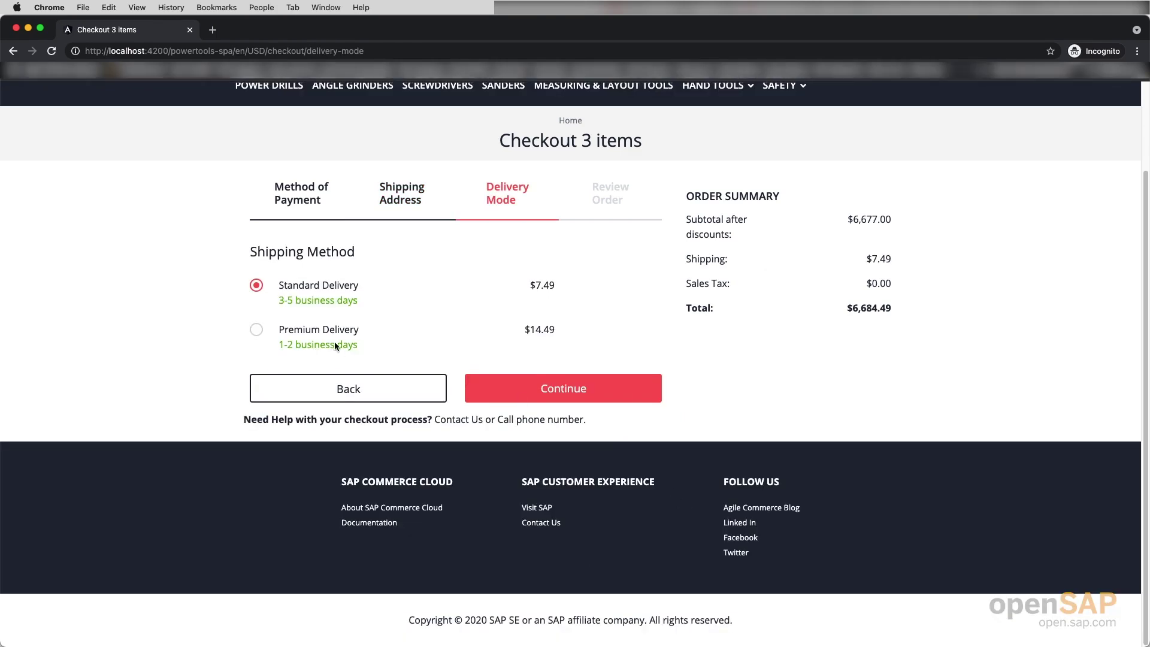
# Accept the terms and conditions and place the $6,684.49 order.
pyautogui.click(562, 388)
pyautogui.click(692, 436)
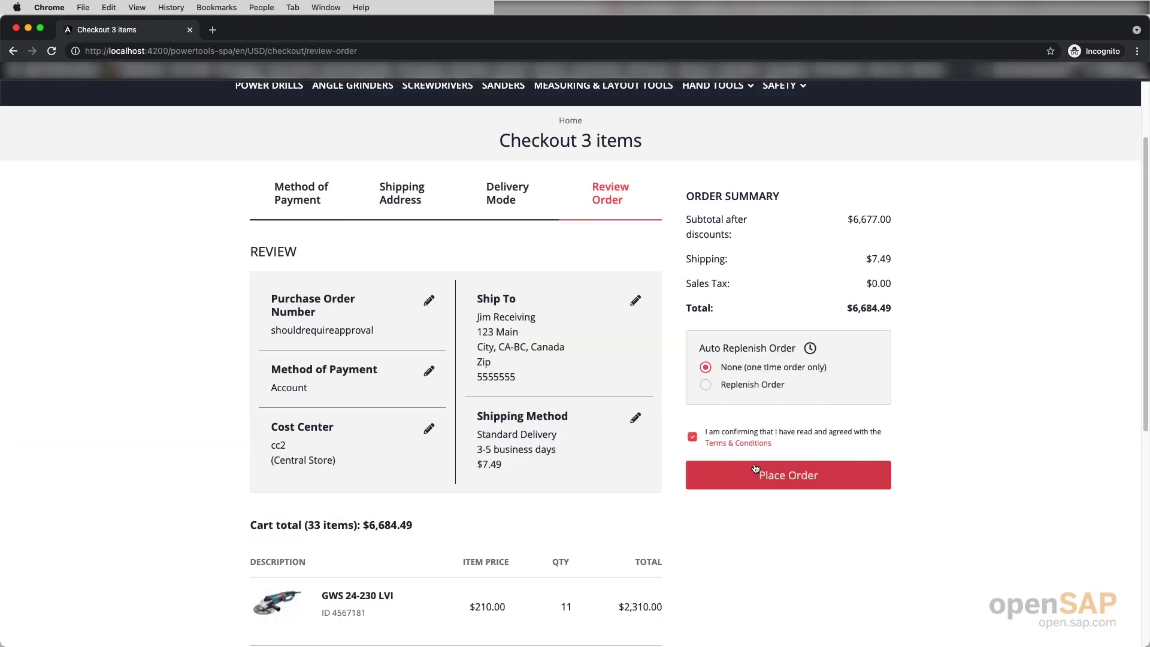
pyautogui.click(754, 468)
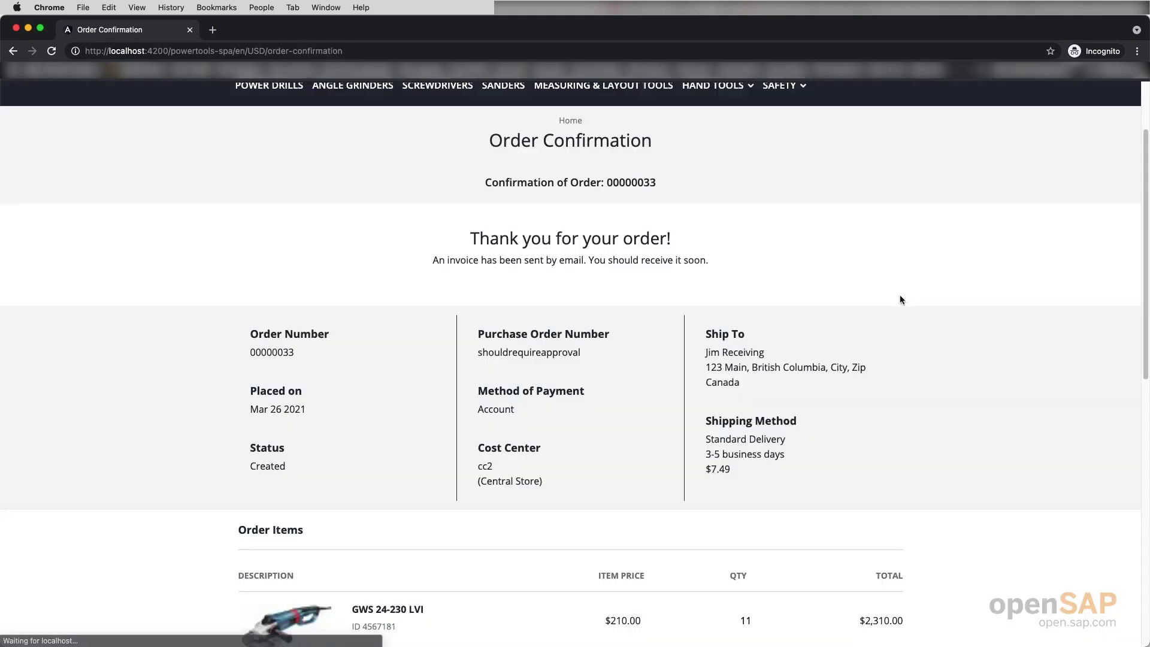
# Open the order history to view the newly placed order.
pyautogui.scroll(3, 907, 335)
pyautogui.moveTo(796, 143)
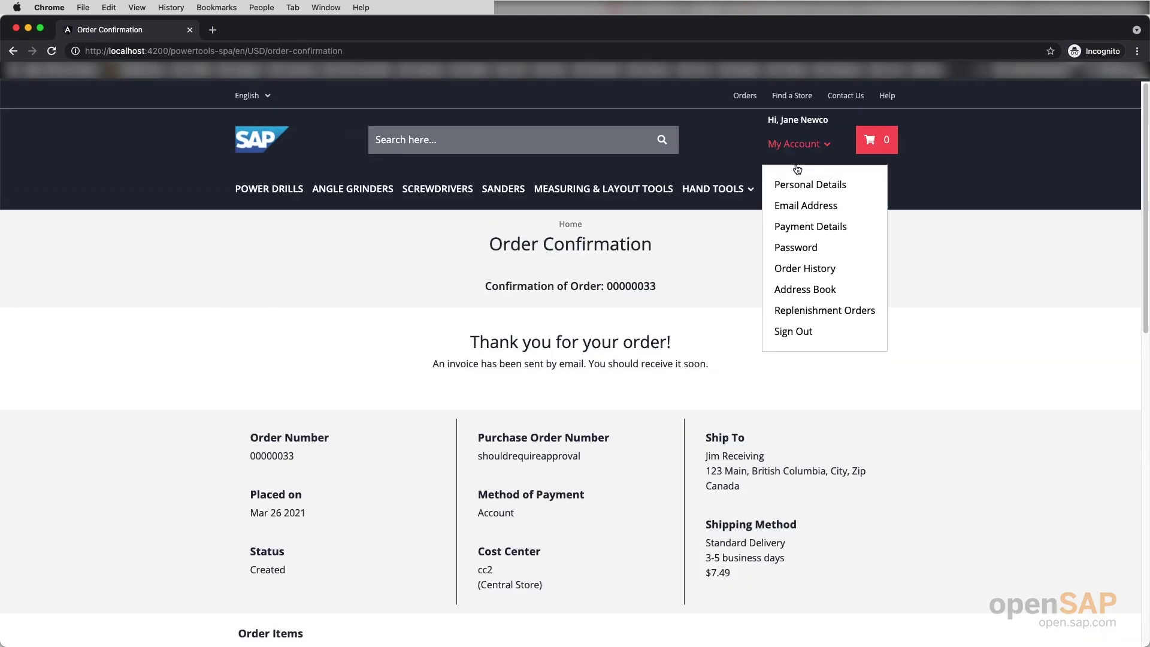
pyautogui.click(821, 268)
pyautogui.scroll(-3, 779, 356)
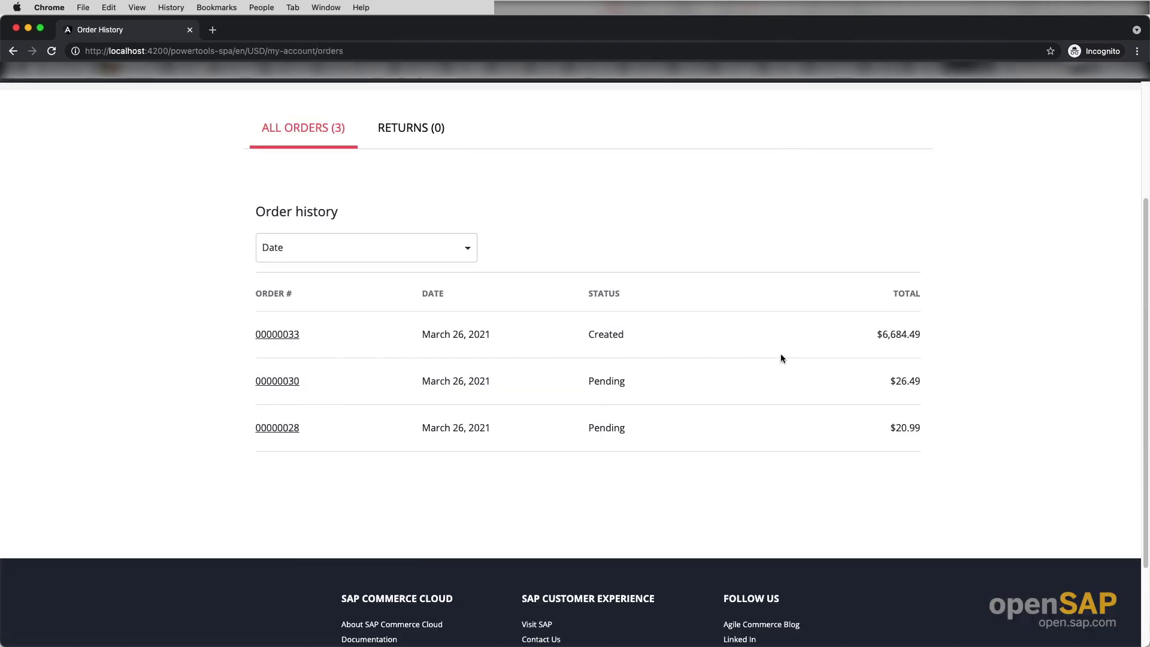
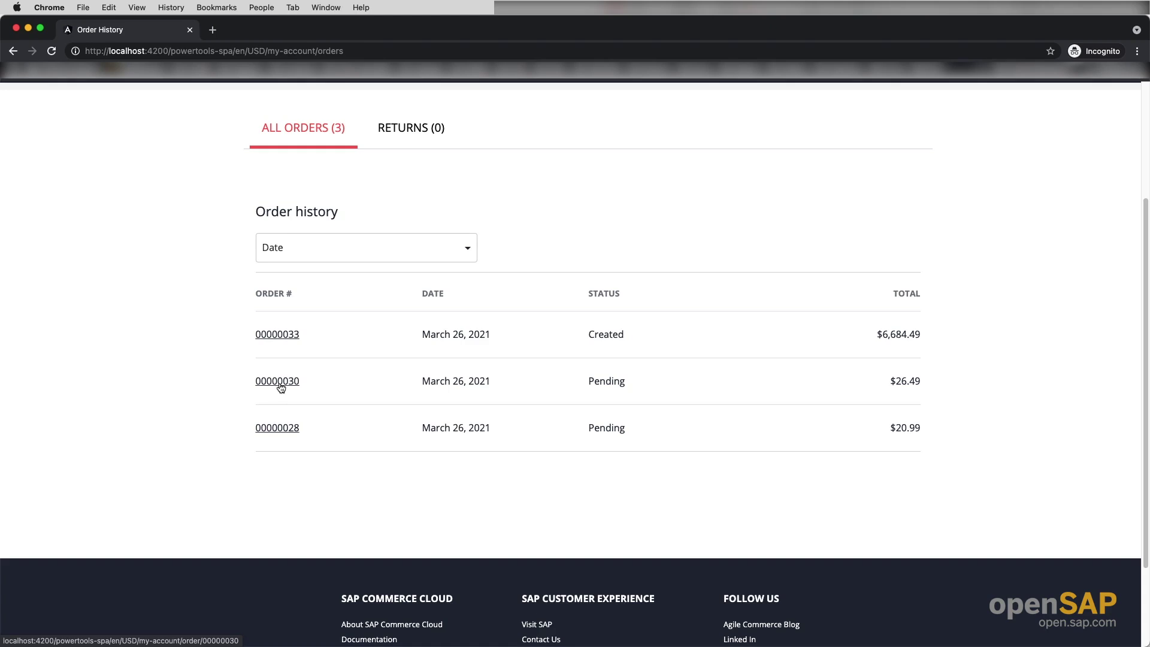
# Open order 00000030 and review its In Process status and the $19.00 Cordless Screwdriver item.
pyautogui.click(280, 383)
pyautogui.moveTo(311, 282); pyautogui.dragTo(240, 275)
pyautogui.moveTo(349, 372); pyautogui.dragTo(257, 366)
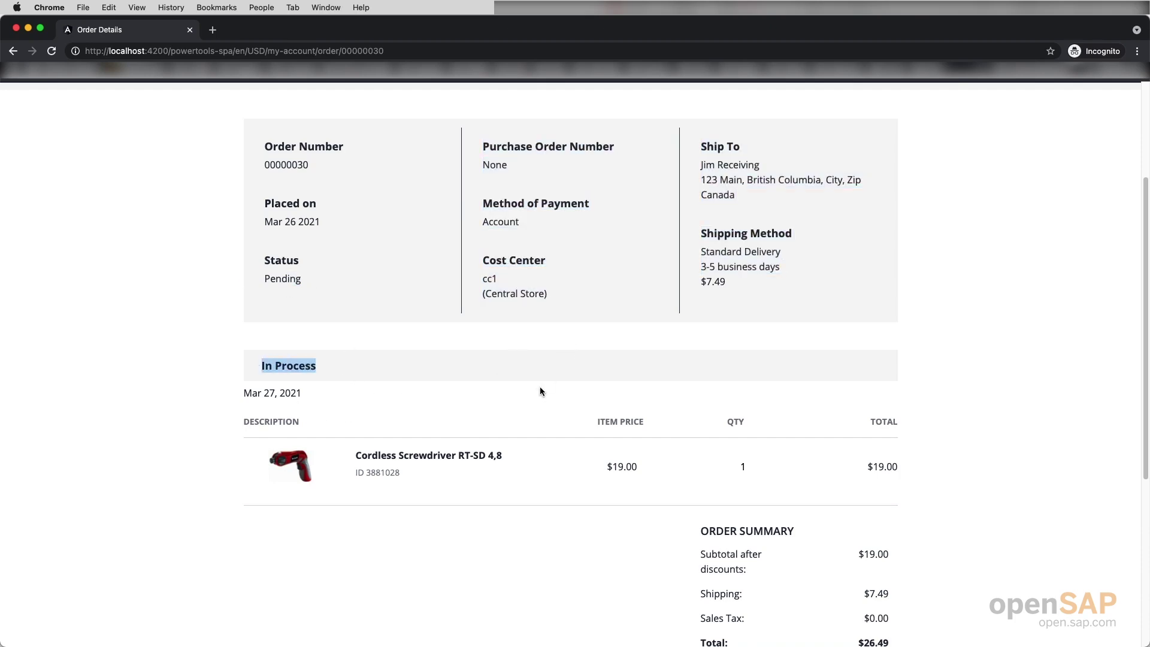
pyautogui.scroll(-4, 541, 390)
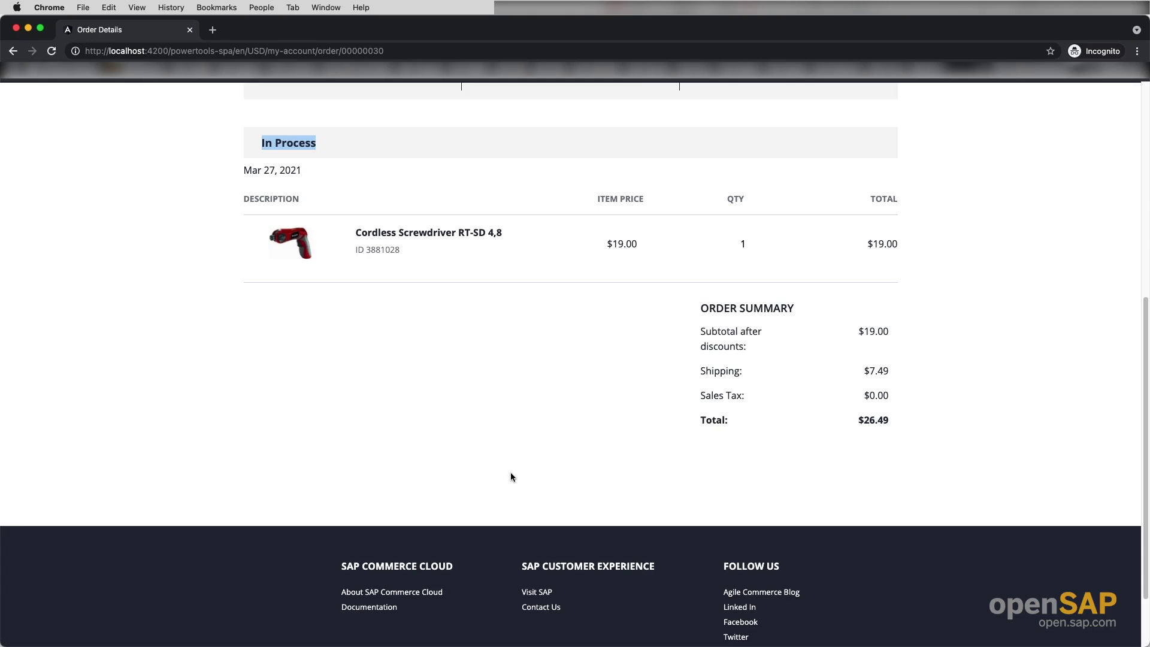
pyautogui.scroll(4, 511, 476)
pyautogui.scroll(3, 425, 468)
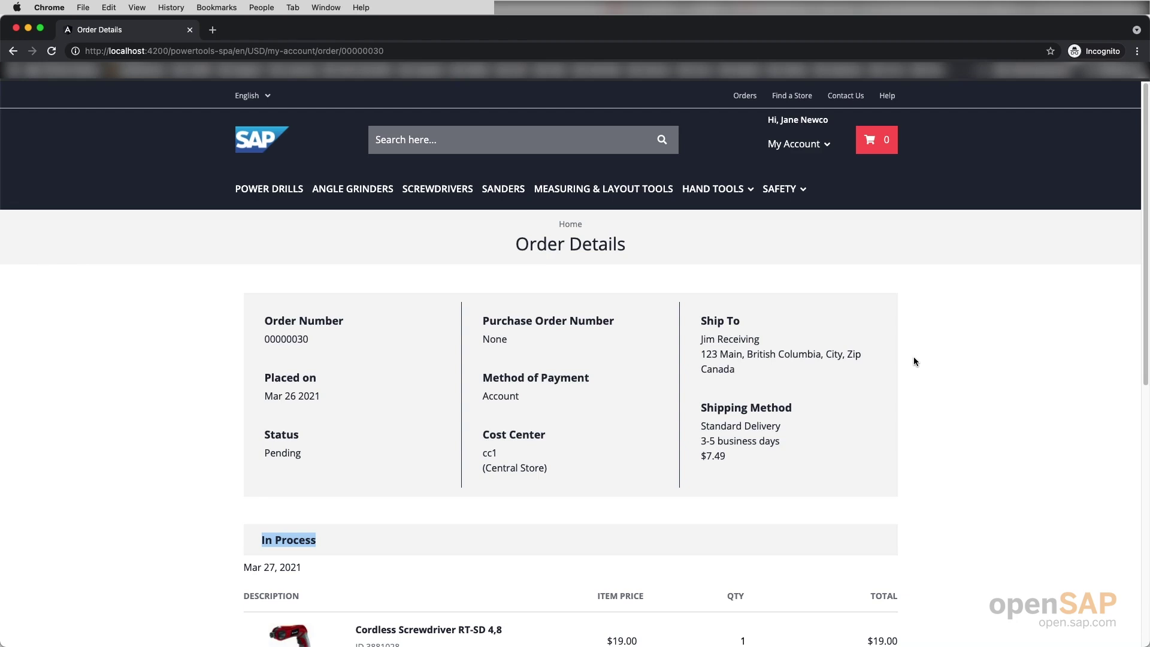
pyautogui.moveTo(783, 206)
pyautogui.scroll(-3, 958, 494)
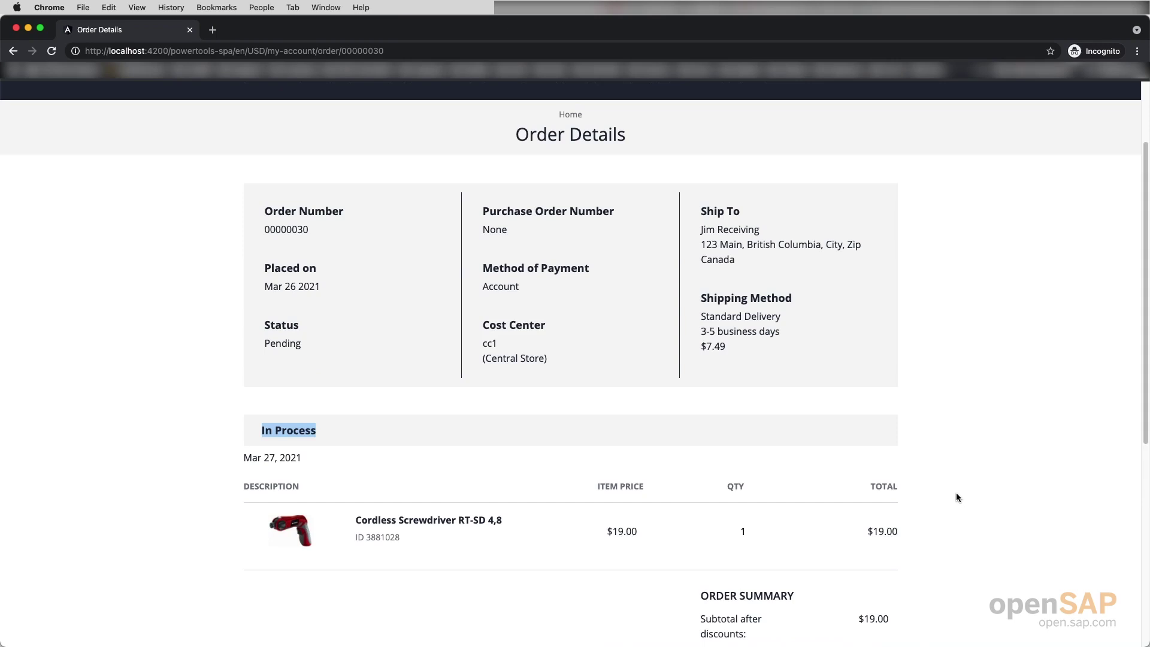
pyautogui.scroll(2, 956, 492)
pyautogui.moveTo(804, 130)
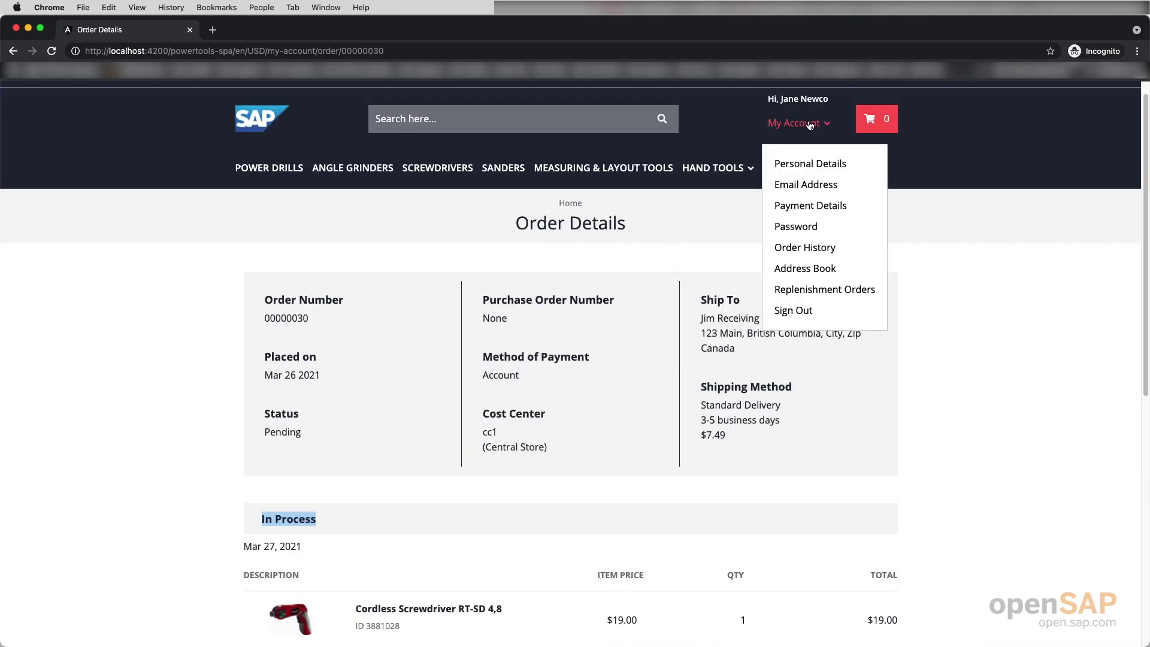
# Open order 00000033 from Order History and scroll through its Customer Approval Details.
pyautogui.click(823, 250)
pyautogui.scroll(-1, 919, 404)
pyautogui.click(265, 474)
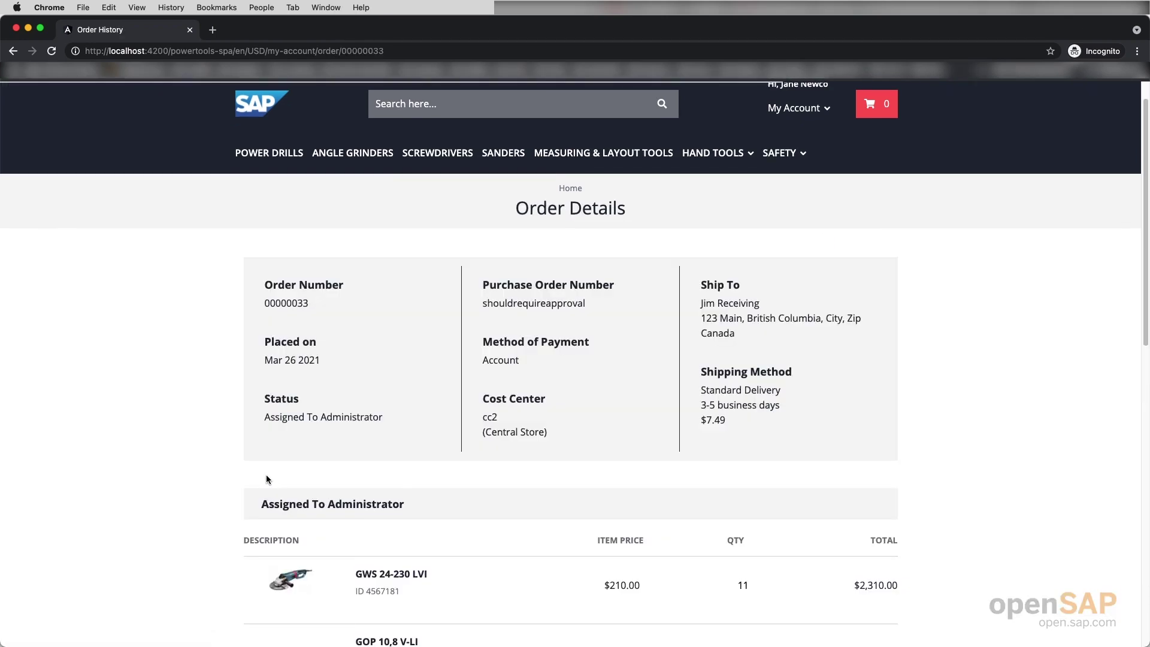
pyautogui.scroll(-3, 180, 503)
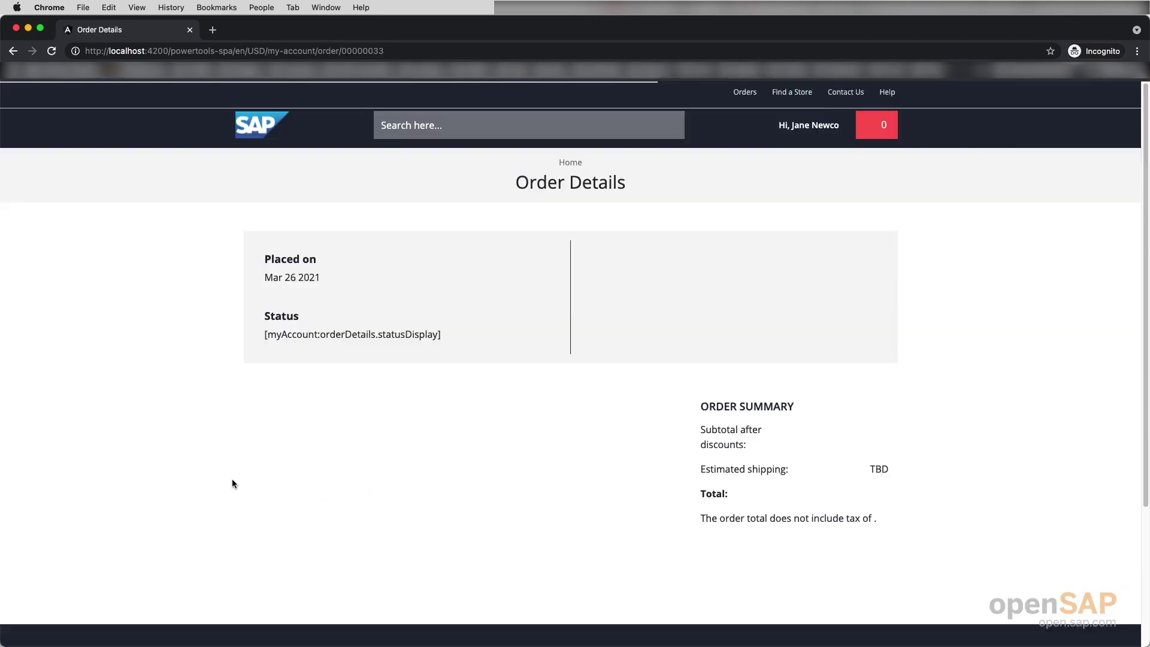
pyautogui.scroll(-3, 462, 367)
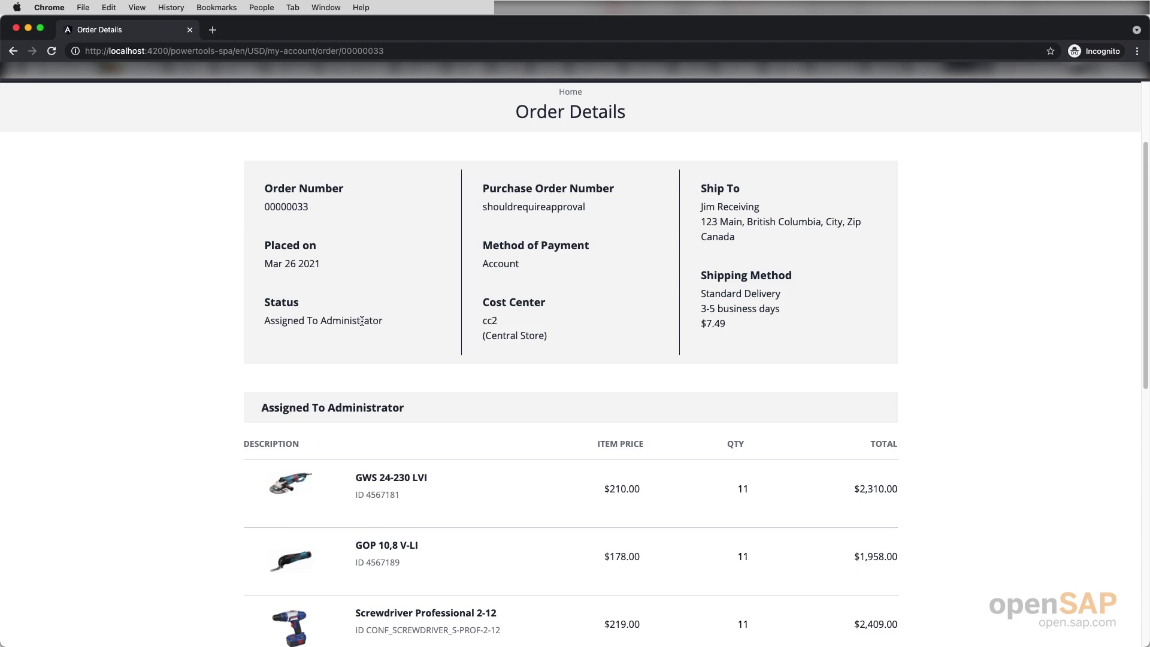
pyautogui.scroll(-6, 912, 480)
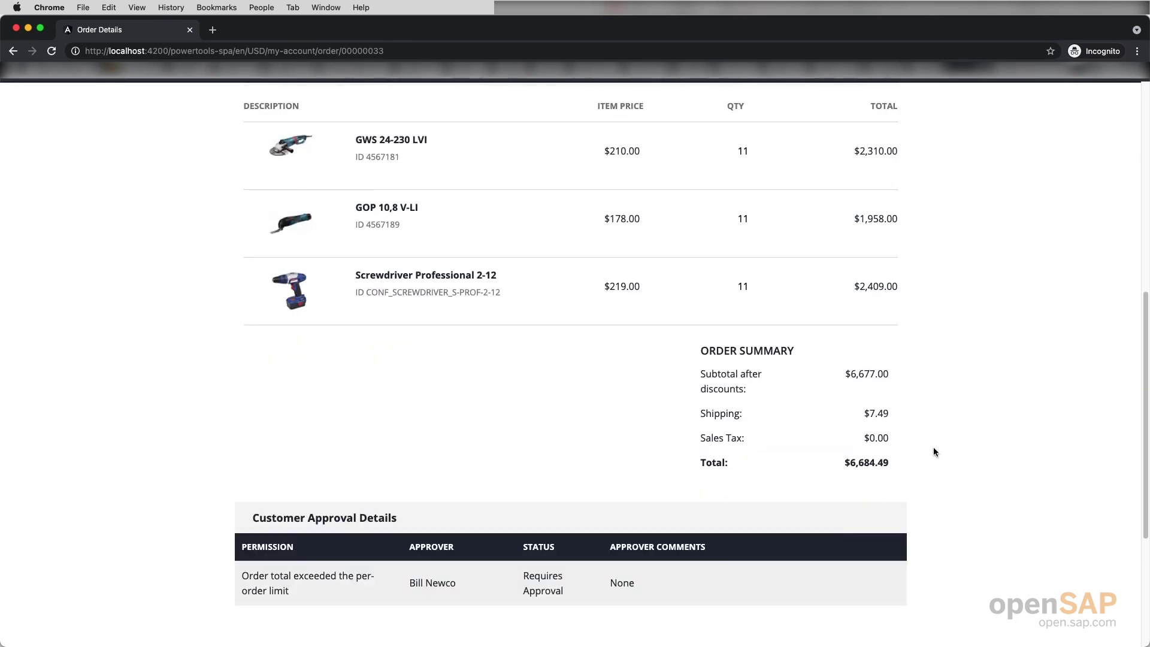
pyautogui.scroll(4, 918, 480)
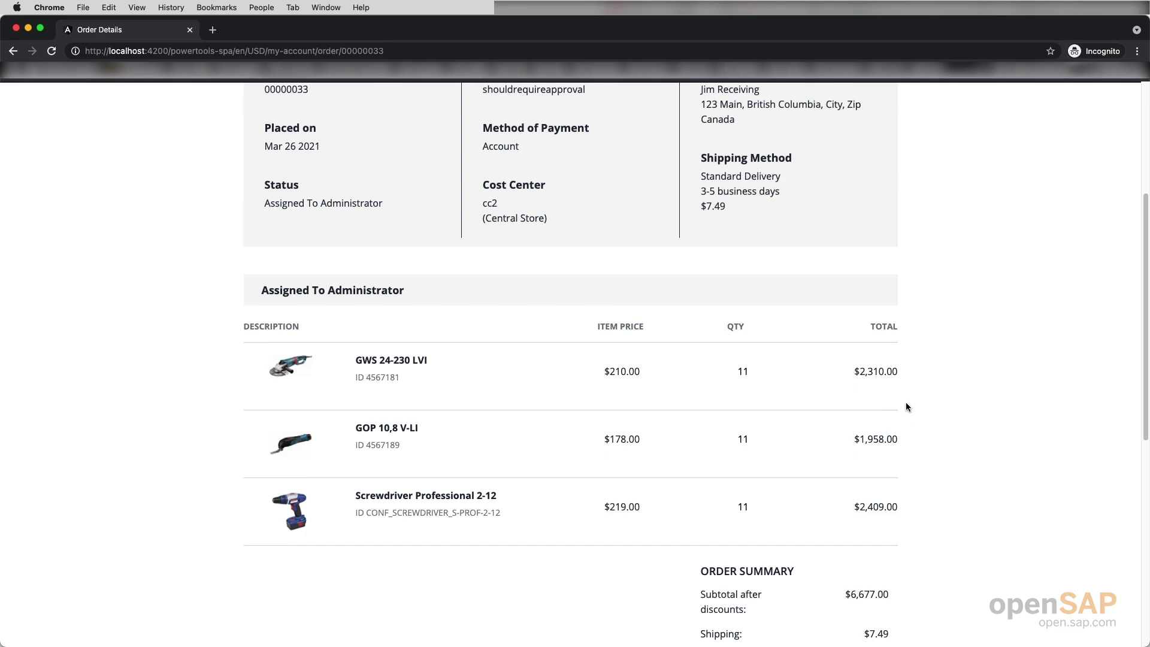
pyautogui.scroll(2, 981, 395)
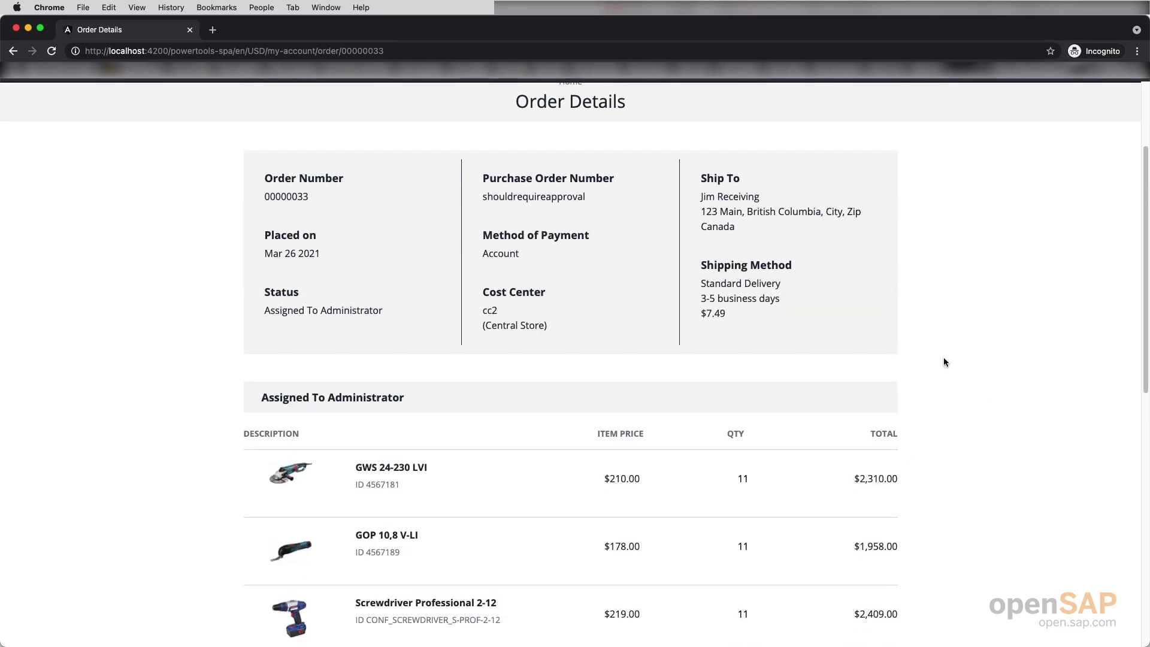
pyautogui.scroll(2, 944, 361)
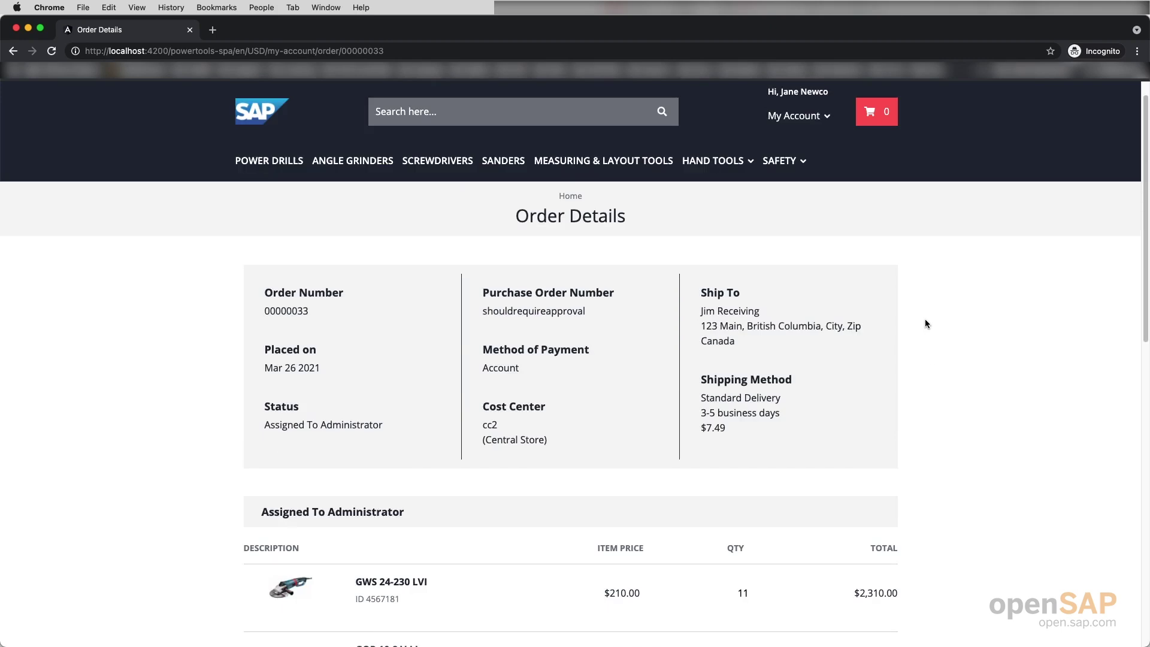
pyautogui.click(331, 6)
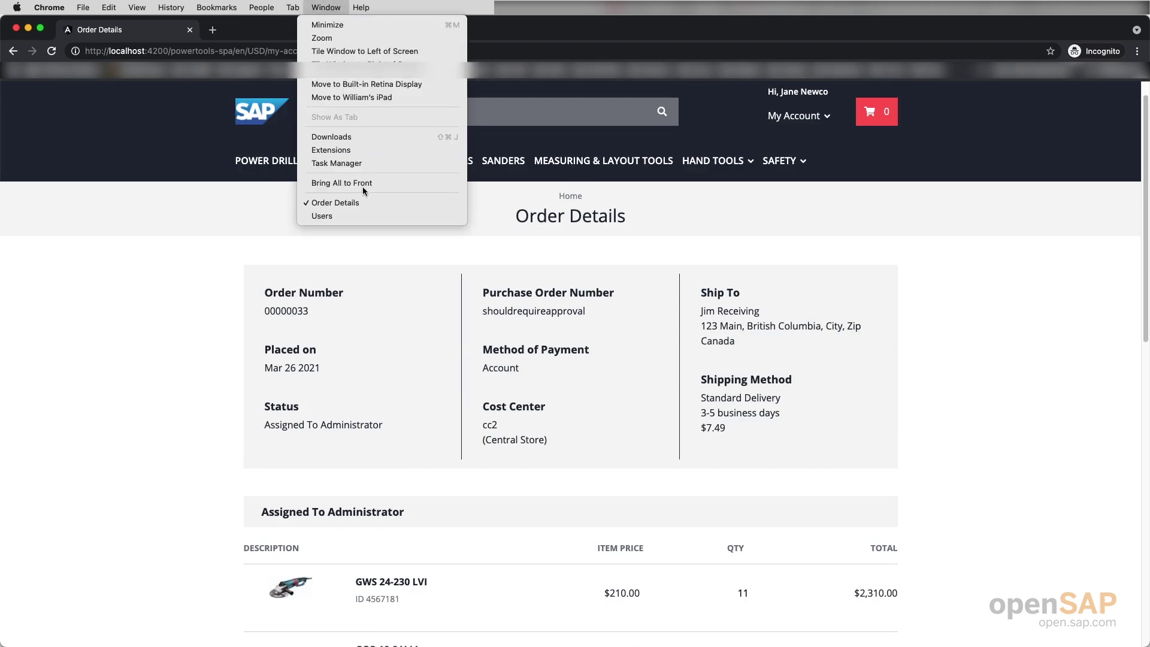
# In the administrator's window, go from Home to My Account > My Company > Users.
pyautogui.click(360, 215)
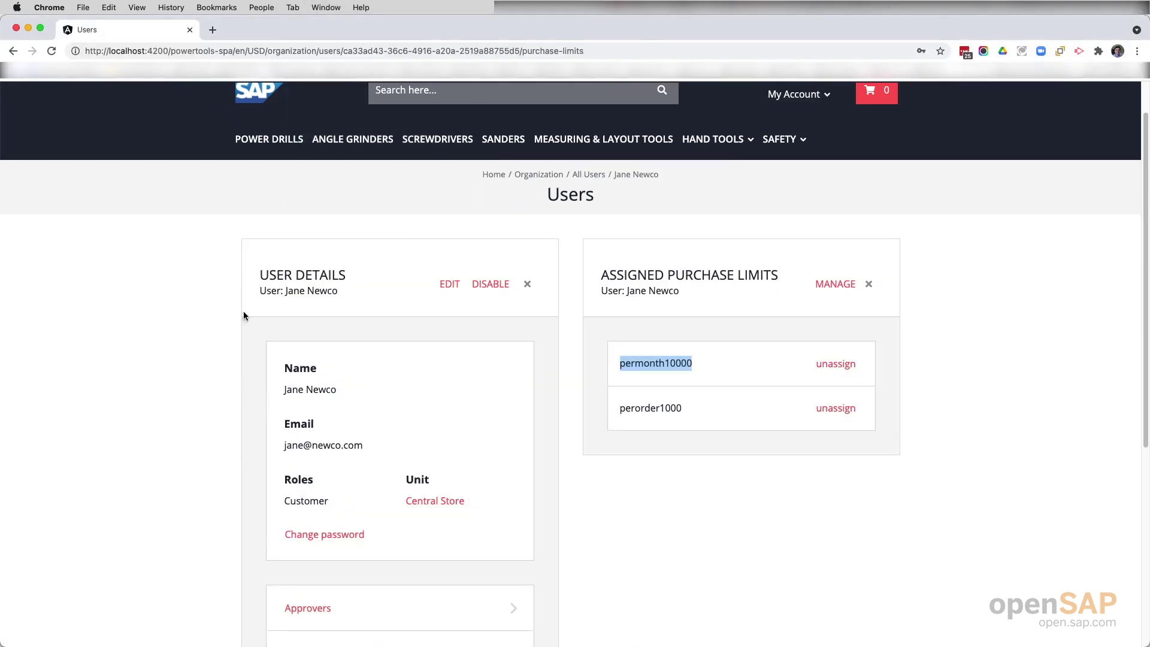
pyautogui.click(494, 176)
pyautogui.moveTo(789, 137)
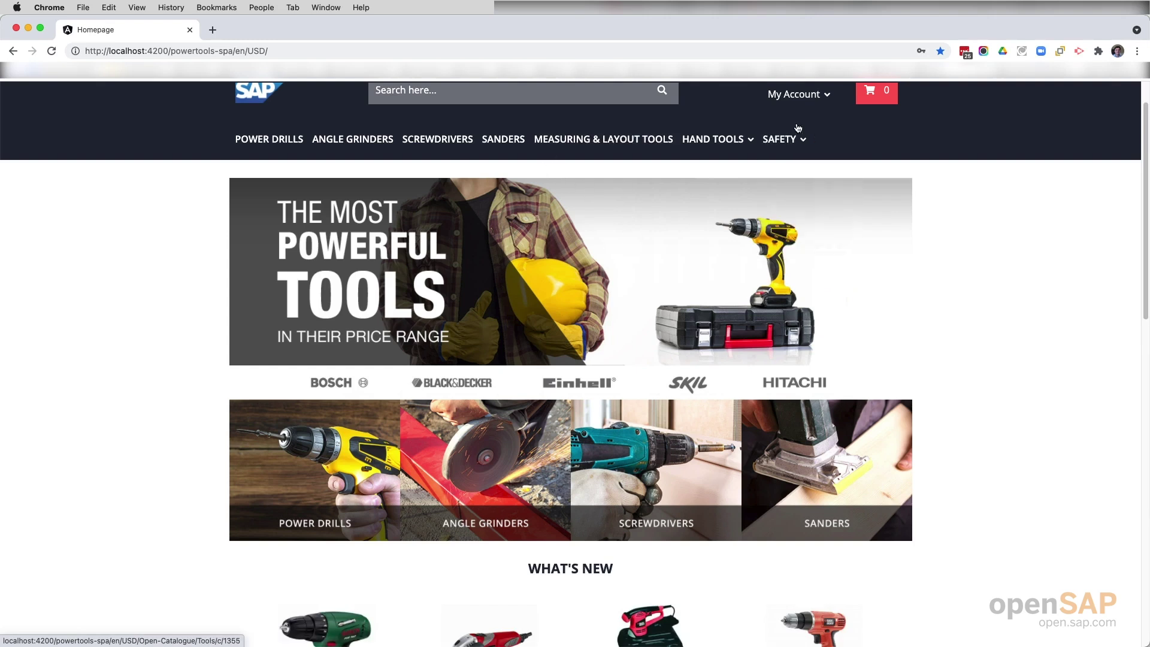
pyautogui.moveTo(799, 94)
pyautogui.click(810, 264)
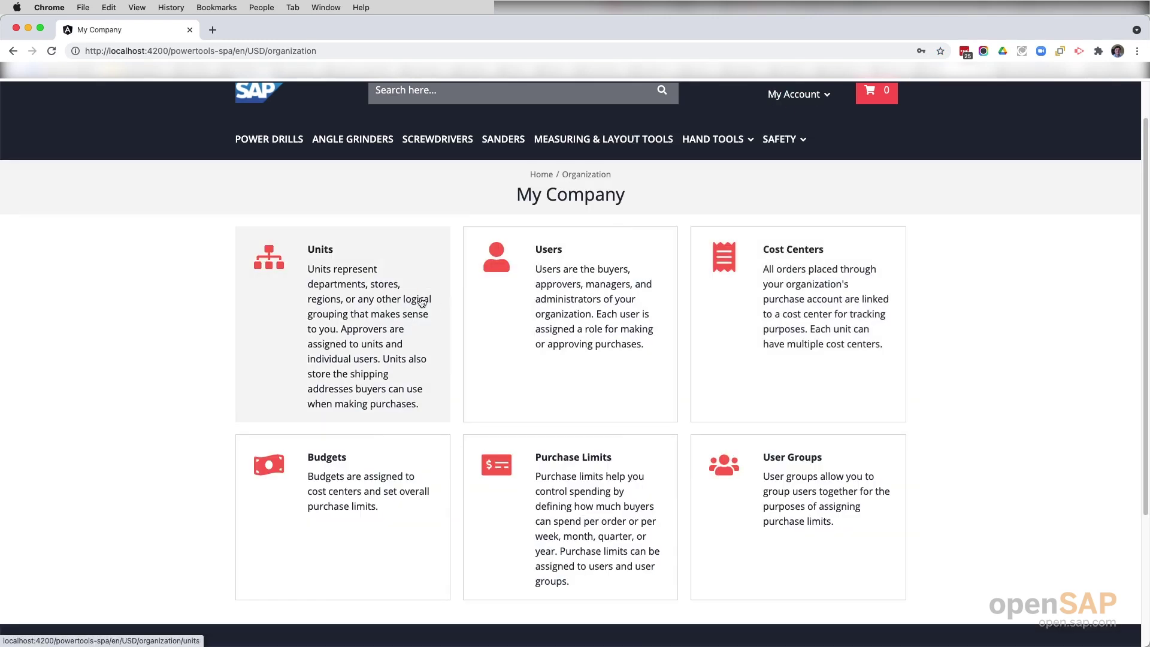
pyautogui.click(580, 302)
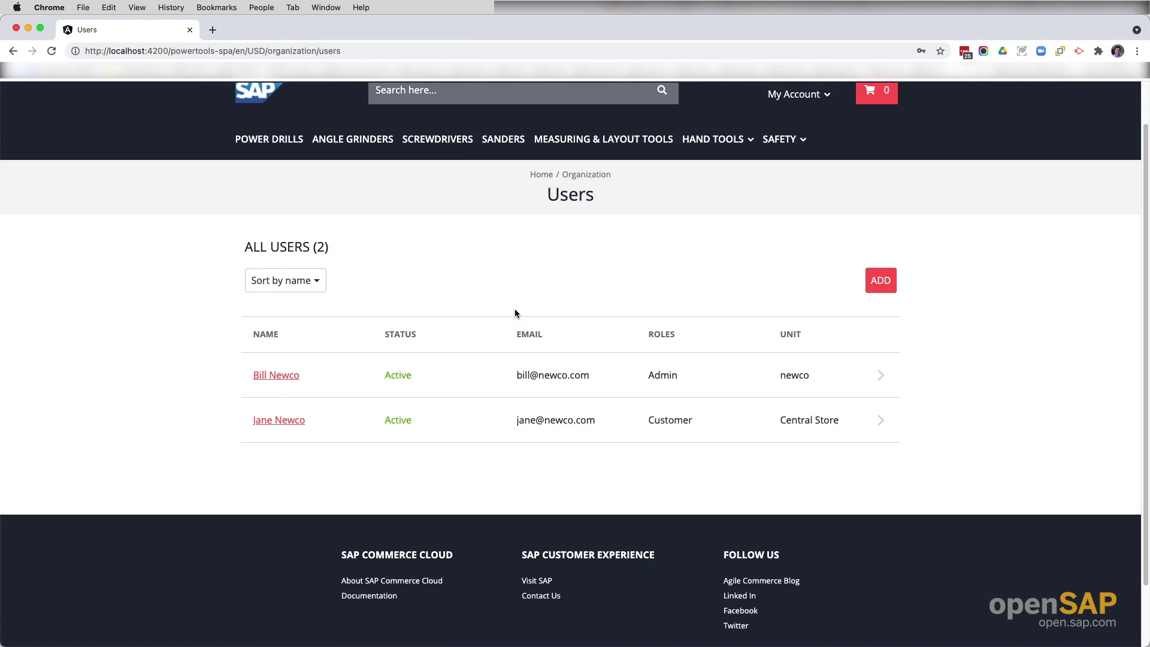
# In the order details window, check the approver's name and the per-order limit permission.
pyautogui.click(351, 6)
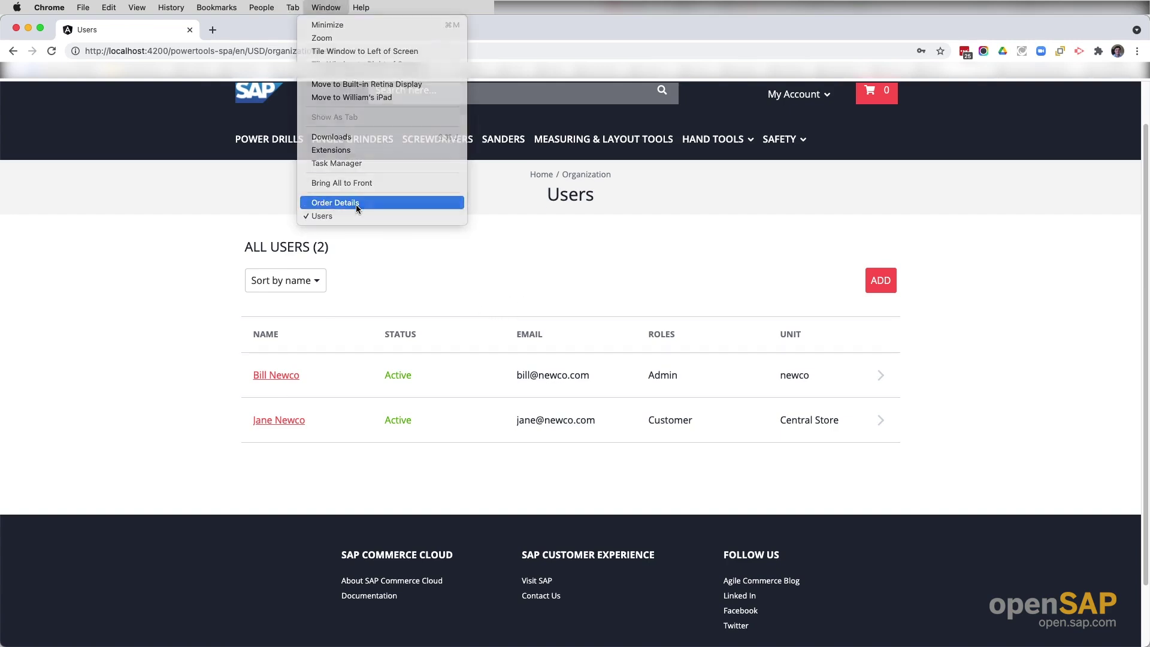
pyautogui.click(356, 204)
pyautogui.scroll(-10, 654, 483)
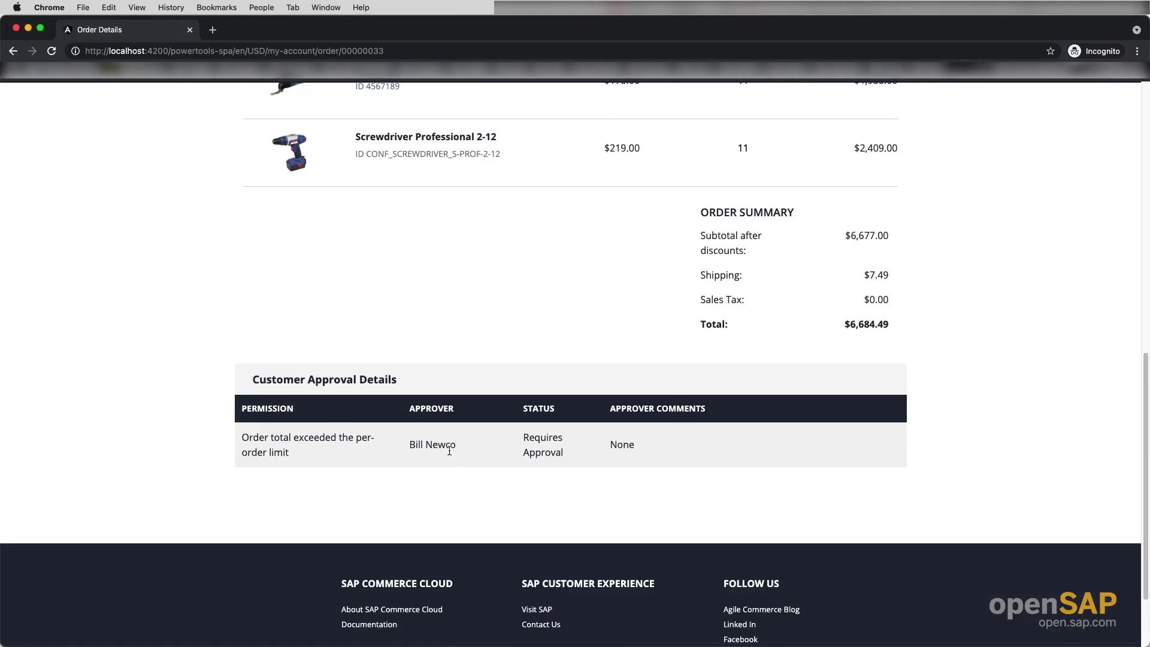
pyautogui.tripleClick(425, 446)
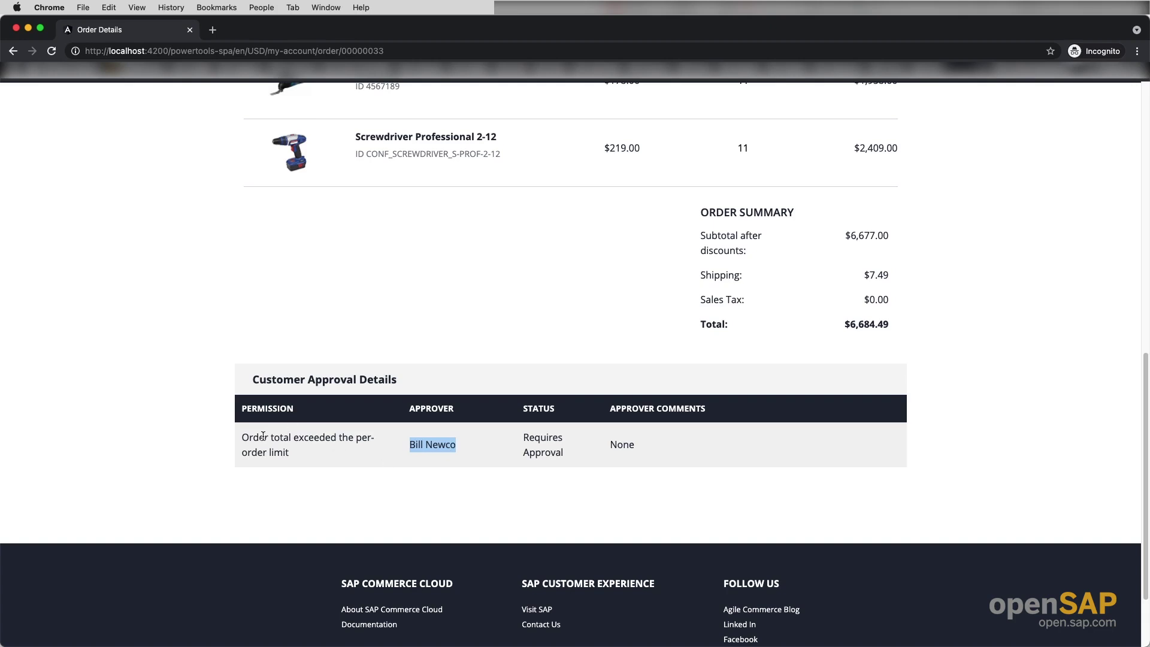
pyautogui.moveTo(247, 439); pyautogui.dragTo(284, 453)
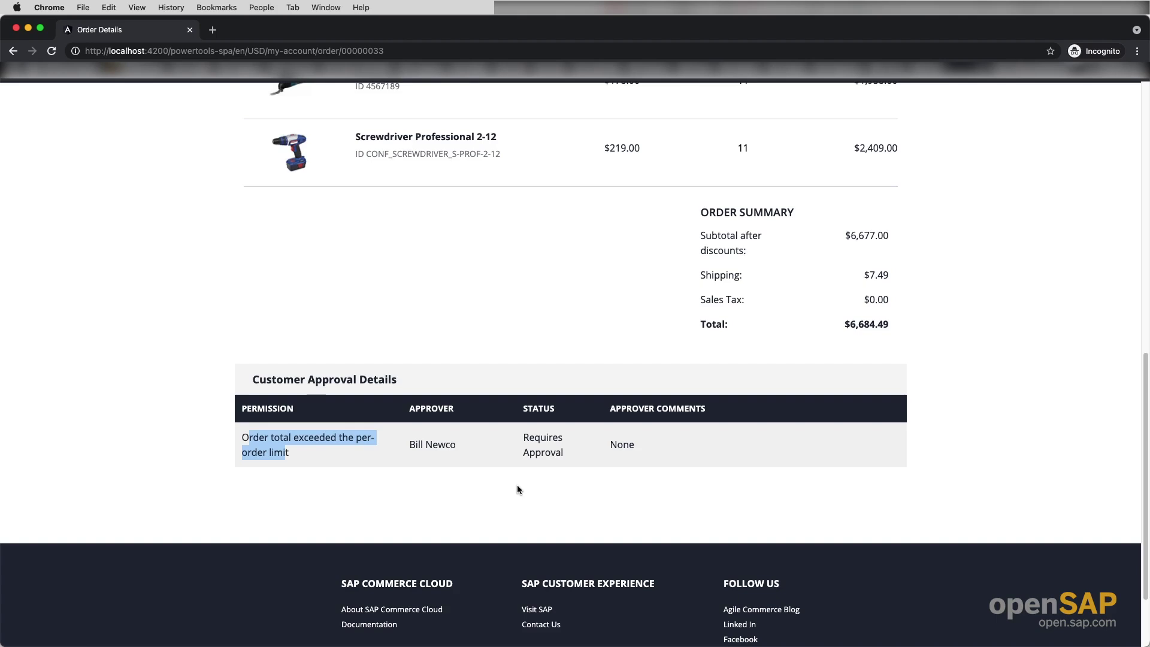
pyautogui.scroll(5, 583, 440)
# Switch back to the window showing the organization's users.
pyautogui.click(325, 7)
pyautogui.click(351, 217)
pyautogui.scroll(2, 548, 313)
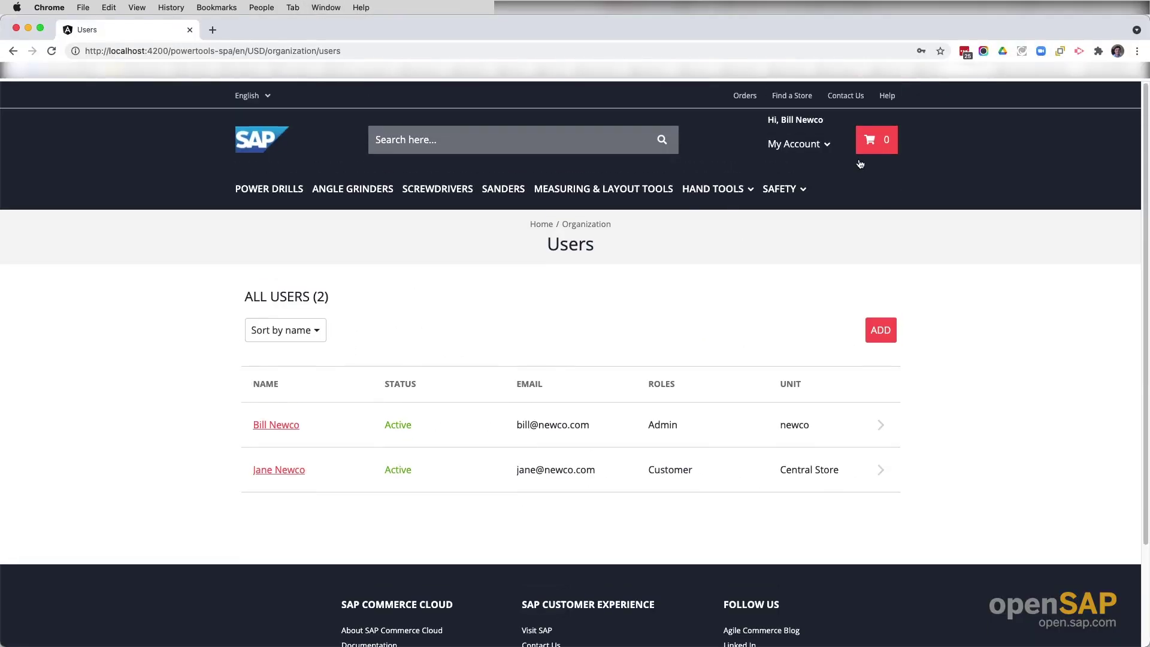
# Reload, then open order 00000033 from the Approval Dashboard for review.
pyautogui.press('super+r')
pyautogui.moveTo(795, 144)
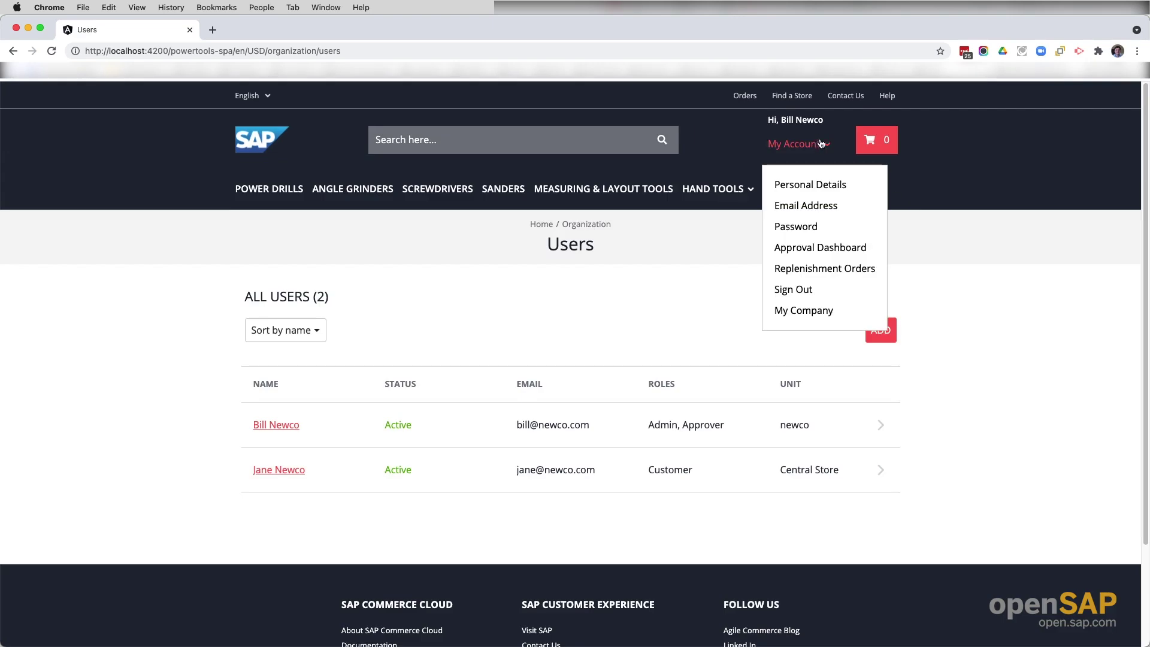
pyautogui.click(823, 244)
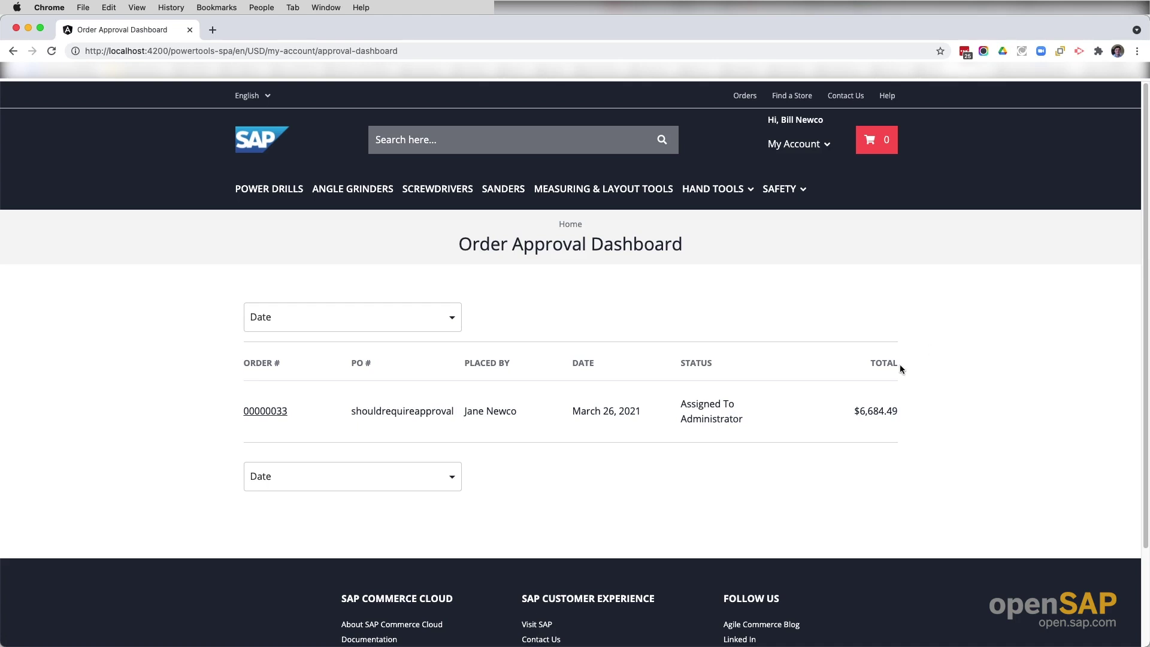
pyautogui.click(261, 410)
pyautogui.scroll(-1, 972, 449)
pyautogui.scroll(-6, 973, 450)
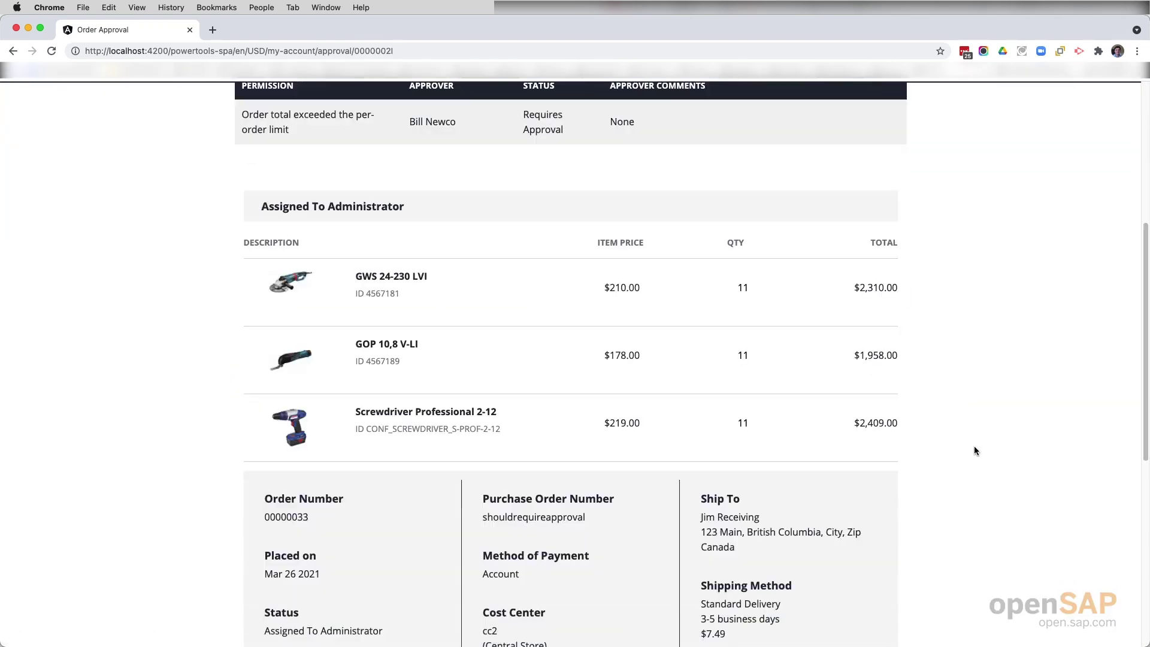
pyautogui.scroll(2, 974, 449)
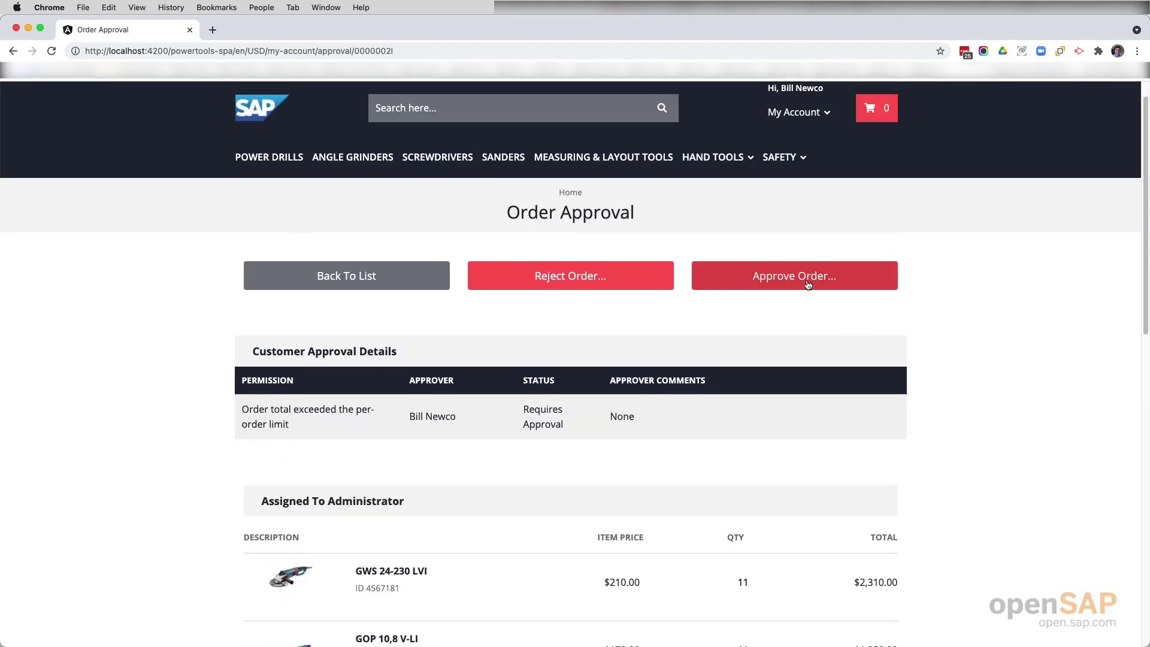
# Approve order 00000033 with the comment 'ok' and return to the buyer's order details window.
pyautogui.click(799, 275)
pyautogui.click(421, 350)
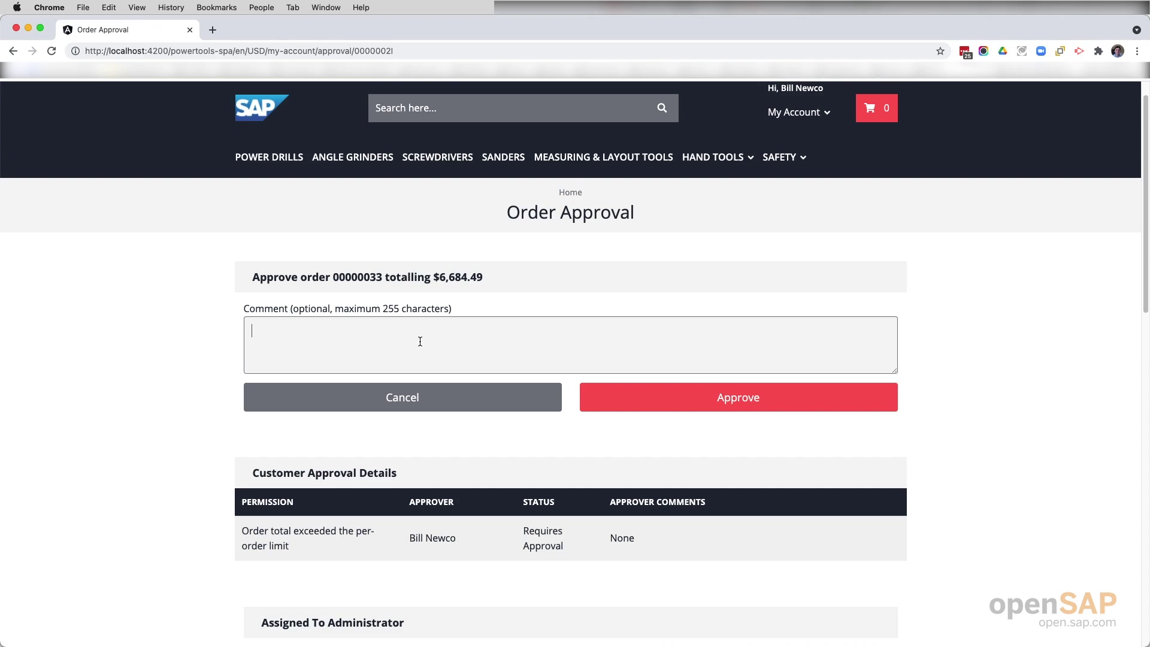
pyautogui.write('ok')
pyautogui.click(745, 396)
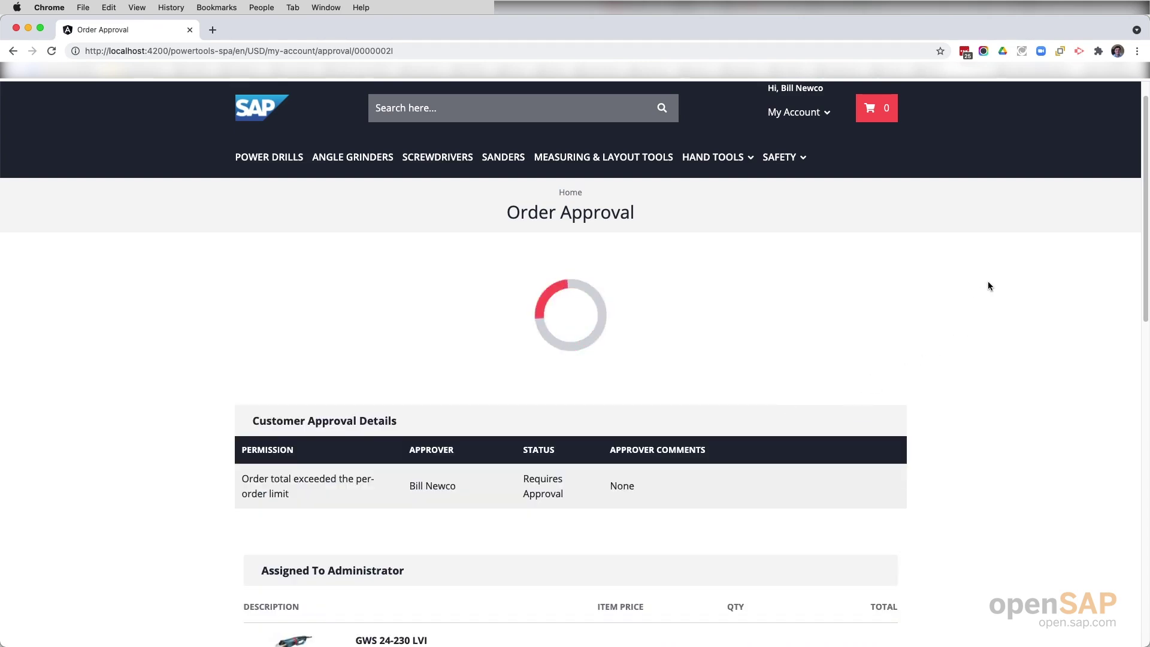
pyautogui.click(326, 7)
pyautogui.click(353, 216)
# Open order 00000033 from the buyer's Order History and check its Approved status and 'ok' comment.
pyautogui.scroll(5, 956, 418)
pyautogui.moveTo(767, 141)
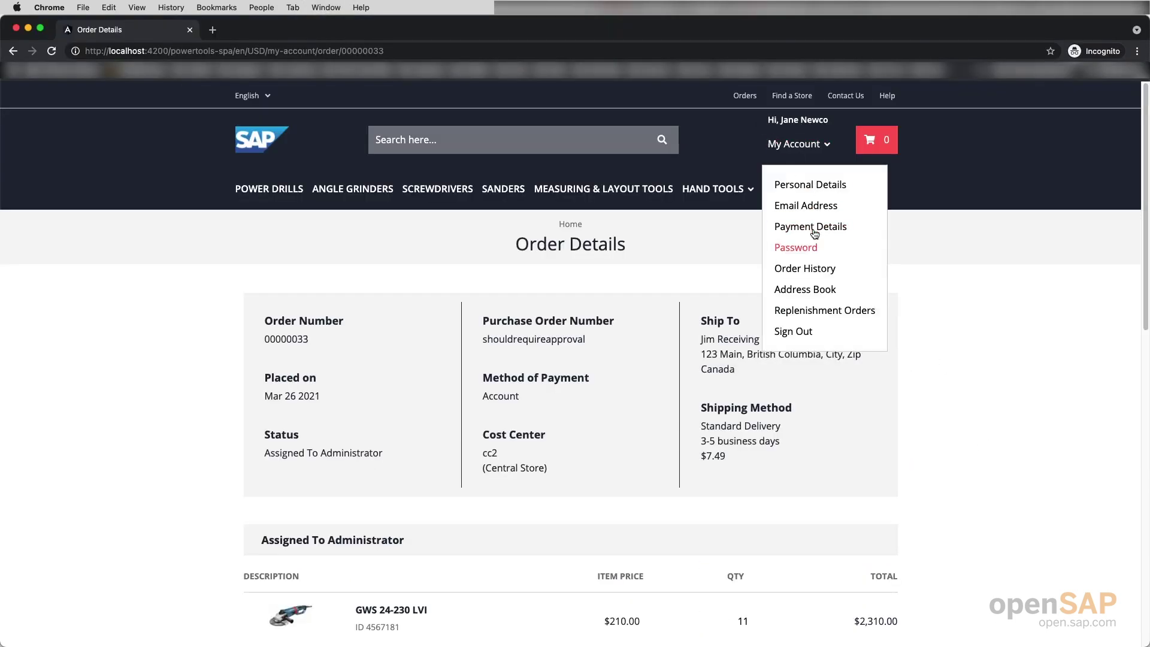
pyautogui.click(809, 268)
pyautogui.scroll(-3, 893, 409)
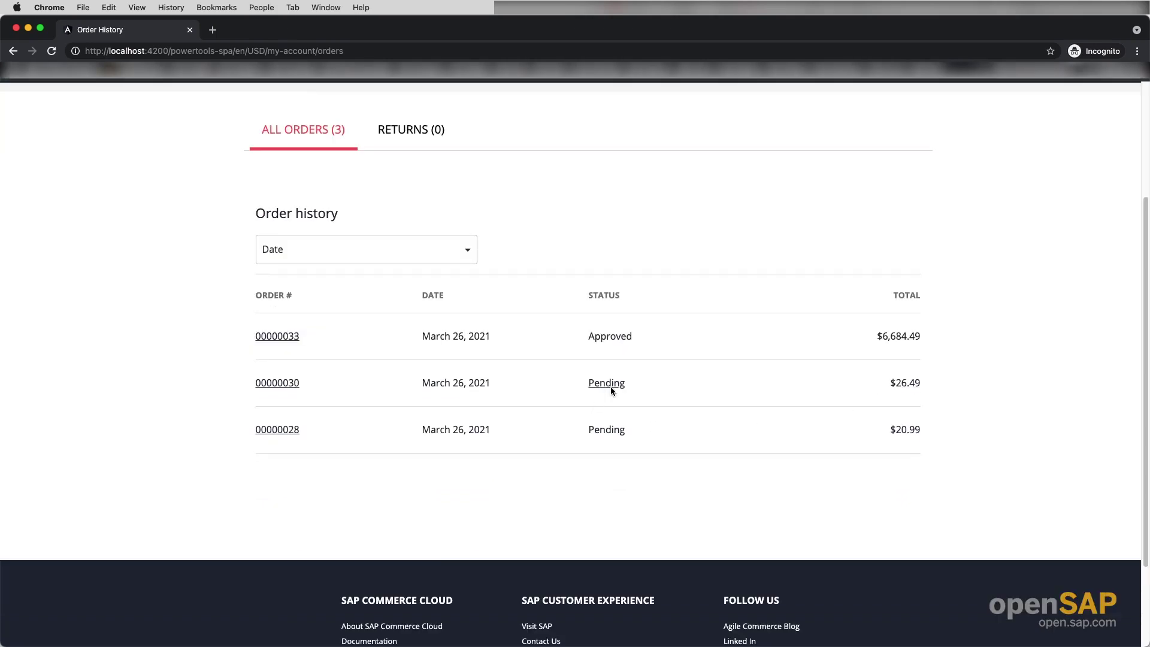
pyautogui.click(277, 337)
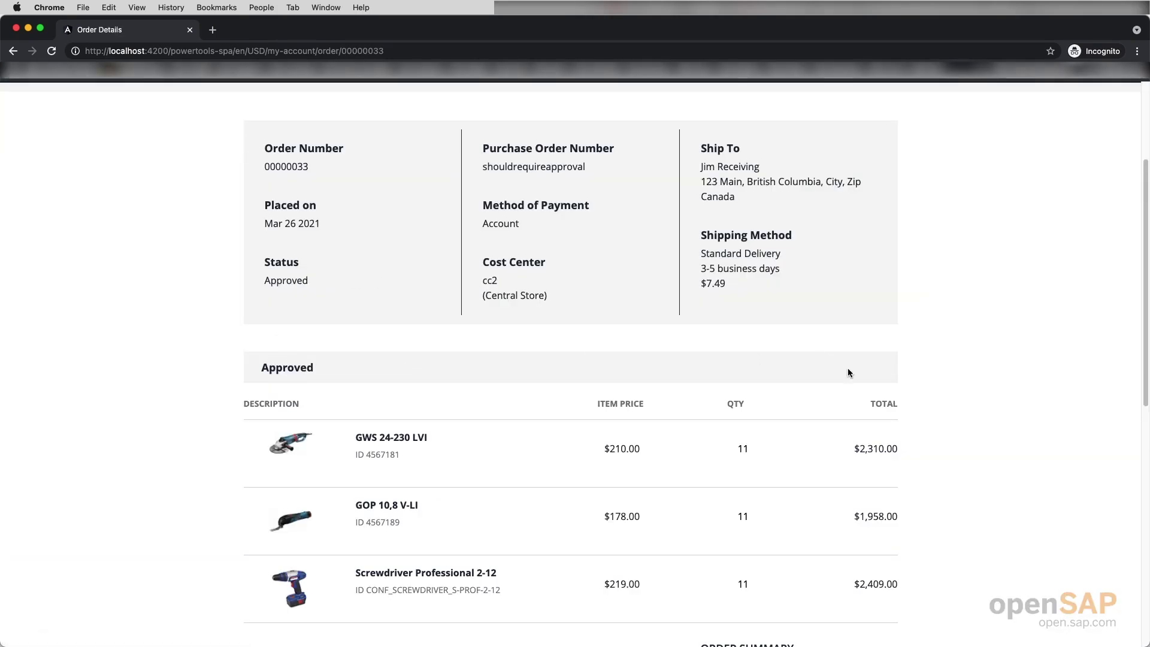
pyautogui.scroll(-7, 976, 468)
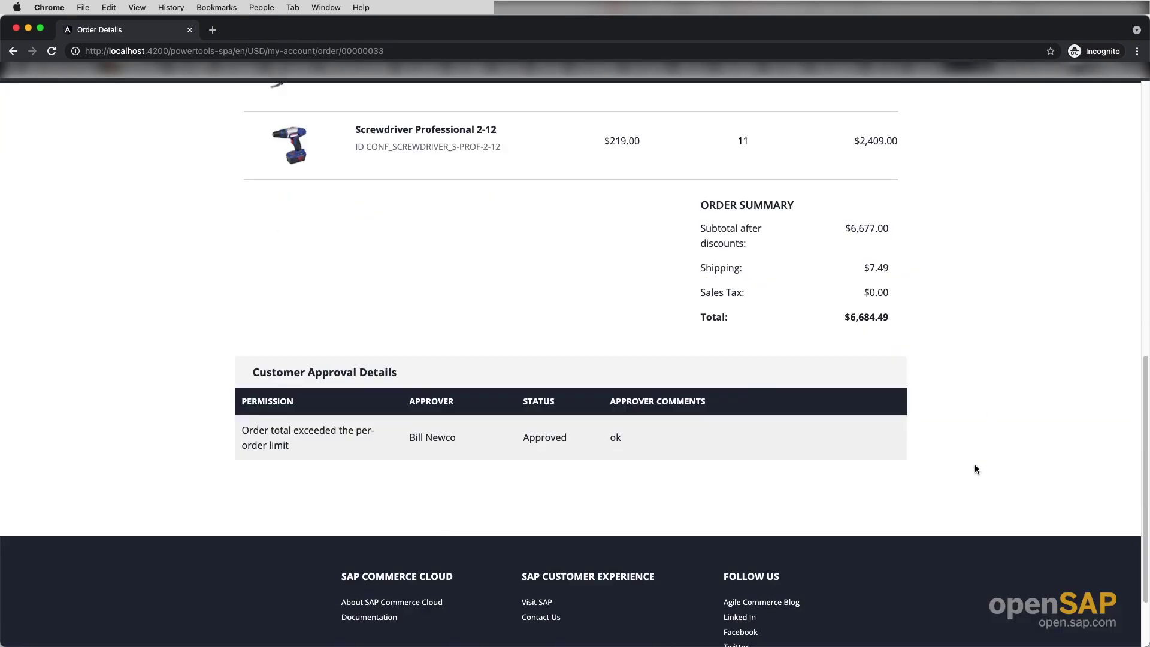
pyautogui.scroll(9, 903, 429)
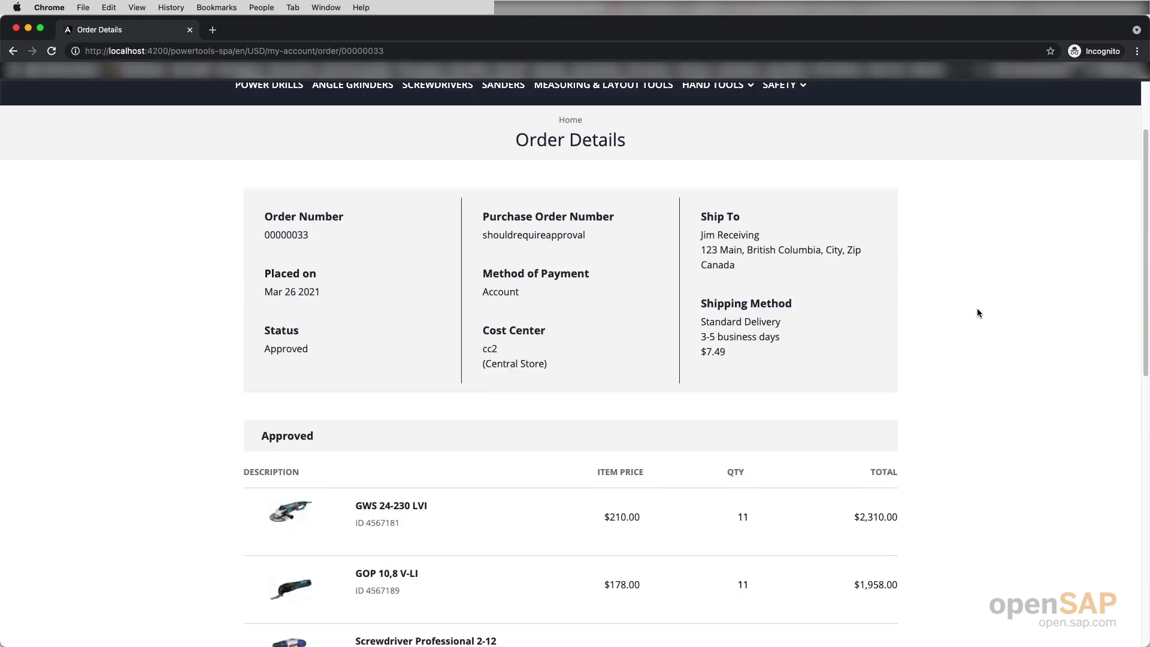
pyautogui.scroll(2, 962, 335)
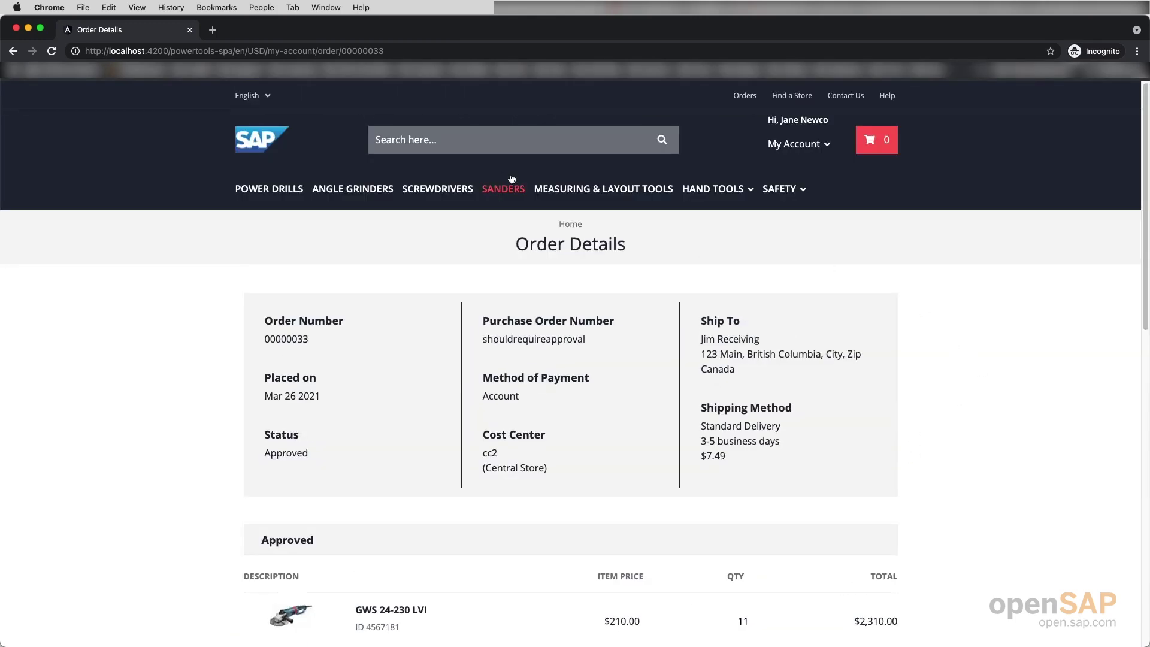
pyautogui.click(334, 6)
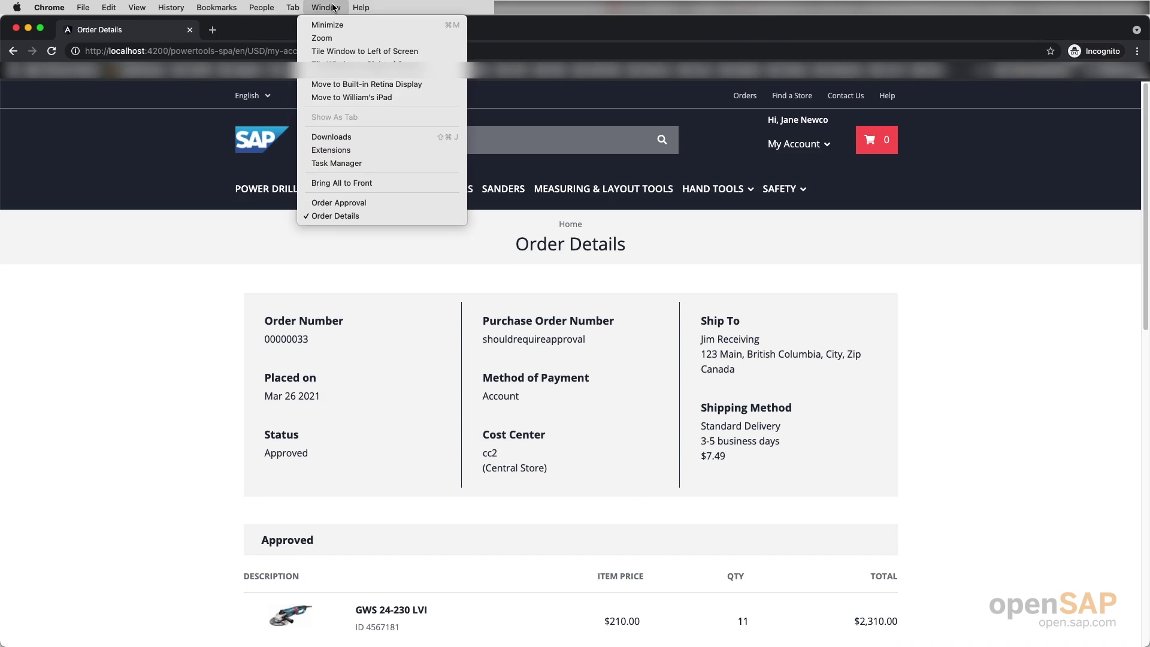
# Switch to the approver's Order Approval window and open My Company > Users.
pyautogui.click(355, 204)
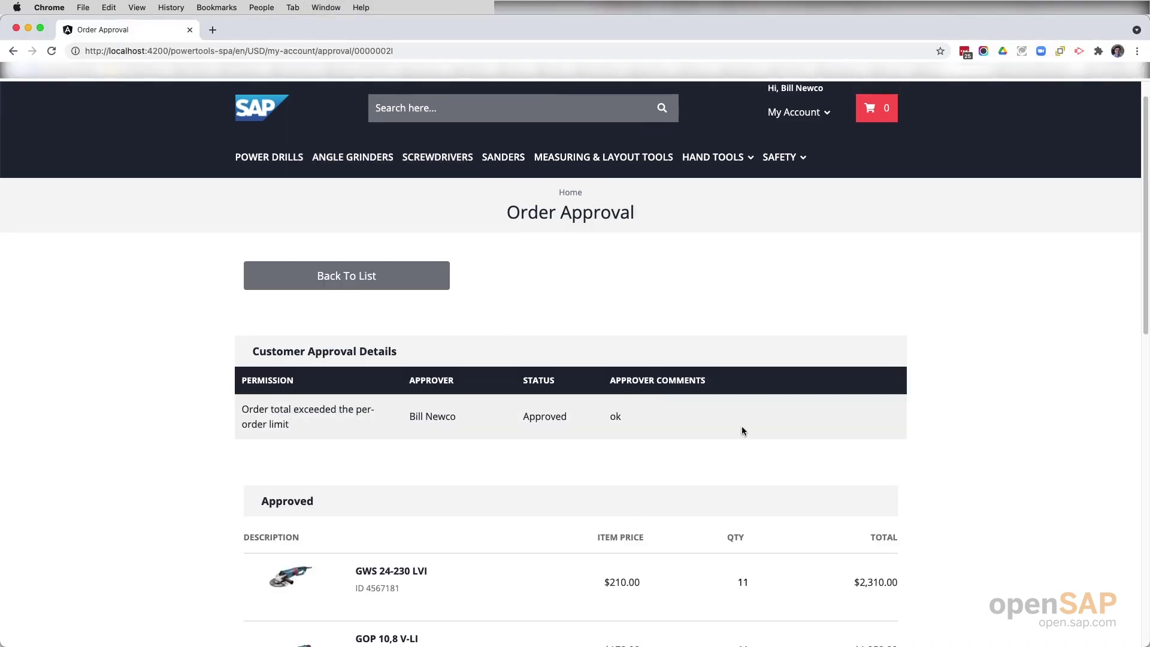
pyautogui.scroll(1, 534, 340)
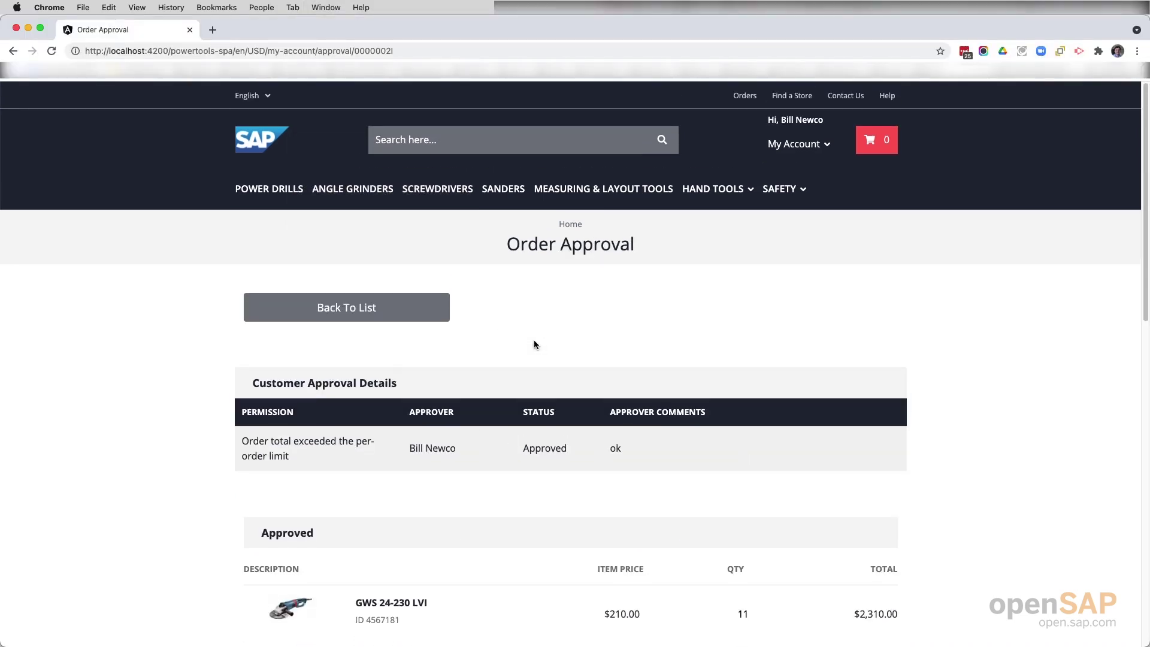
pyautogui.scroll(-3, 541, 447)
pyautogui.scroll(3, 540, 451)
pyautogui.moveTo(824, 145)
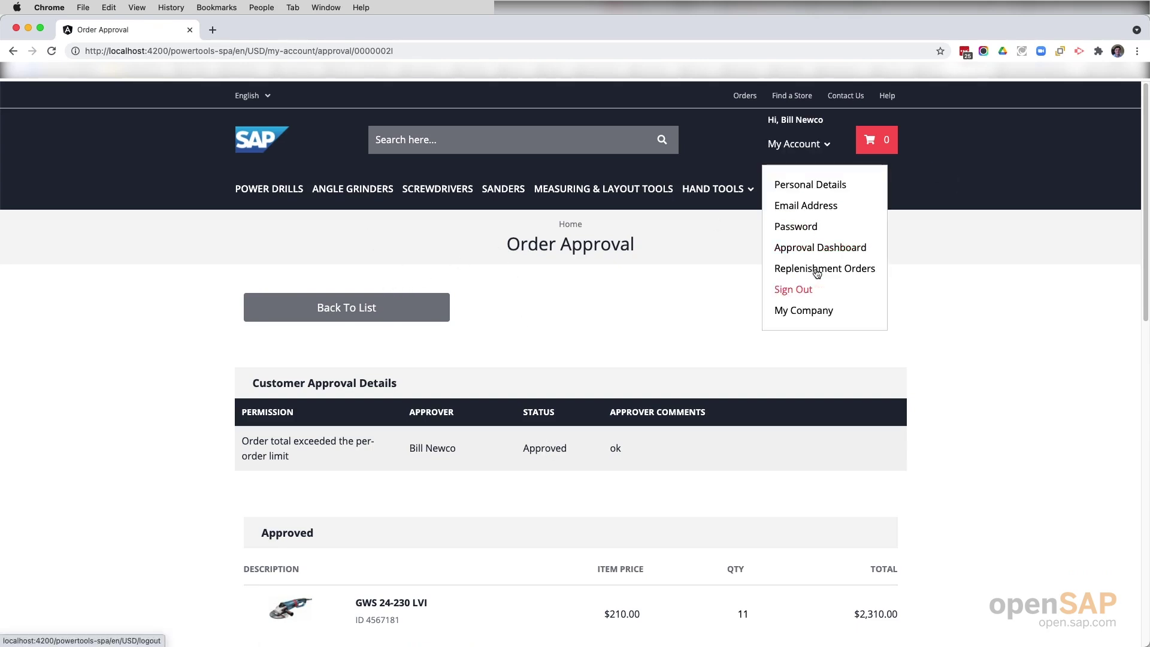
pyautogui.click(816, 312)
pyautogui.click(595, 396)
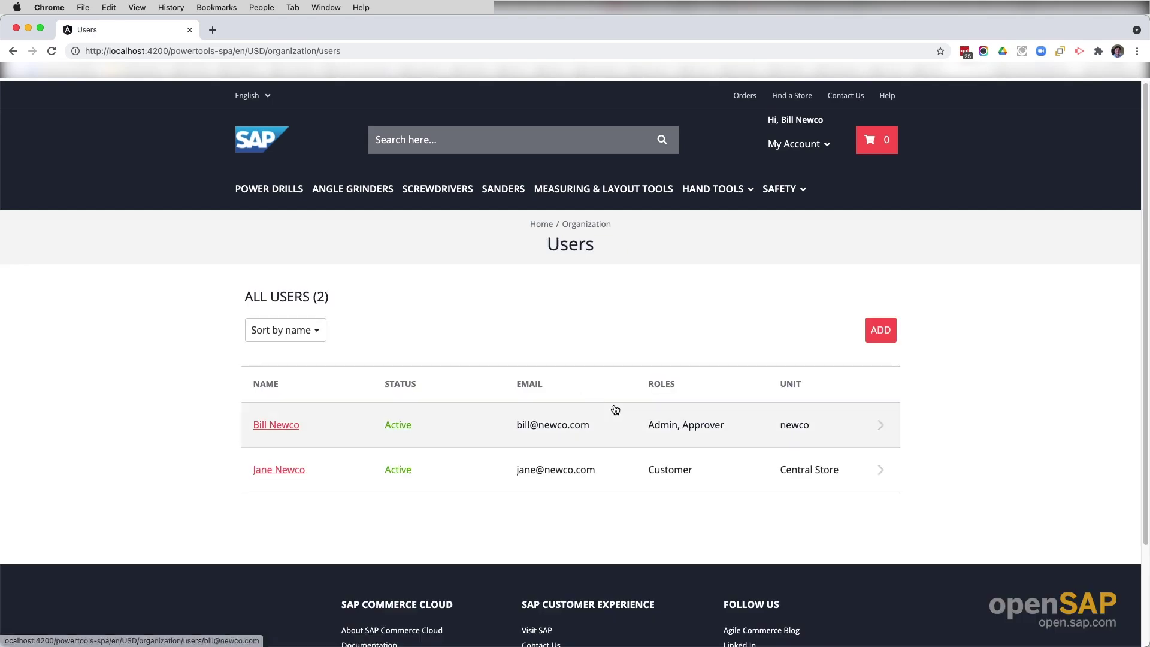
# Start a new user with title Miss and enter their first name, last name and e-mail.
pyautogui.scroll(-1, 719, 353)
pyautogui.click(890, 310)
pyautogui.click(659, 426)
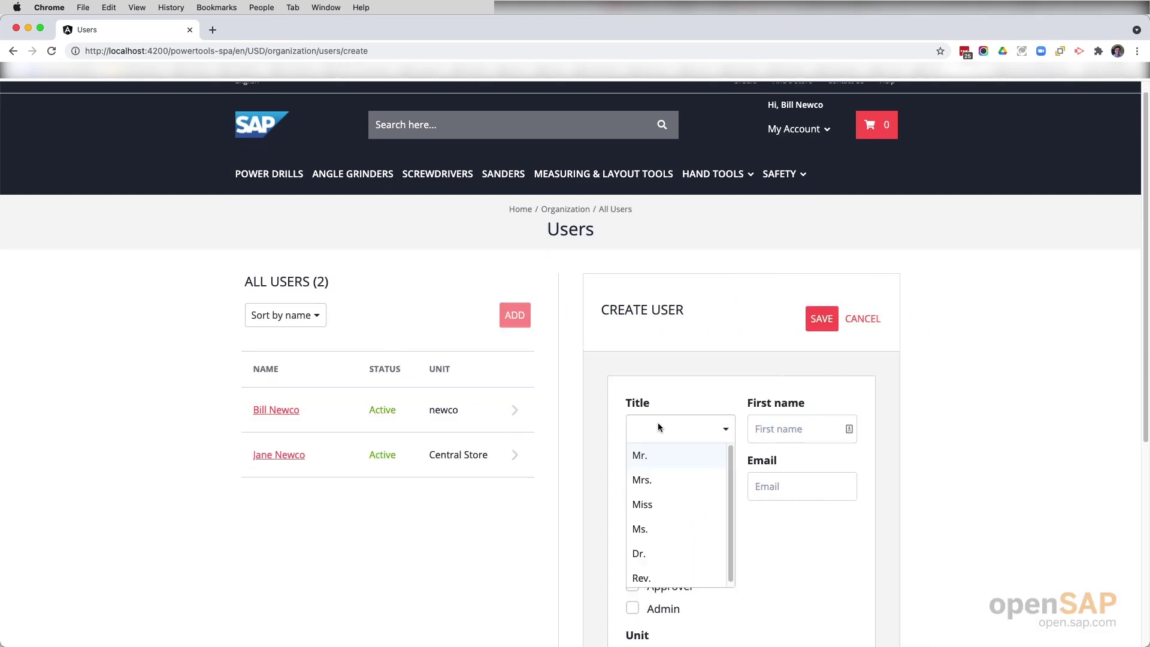
pyautogui.click(661, 507)
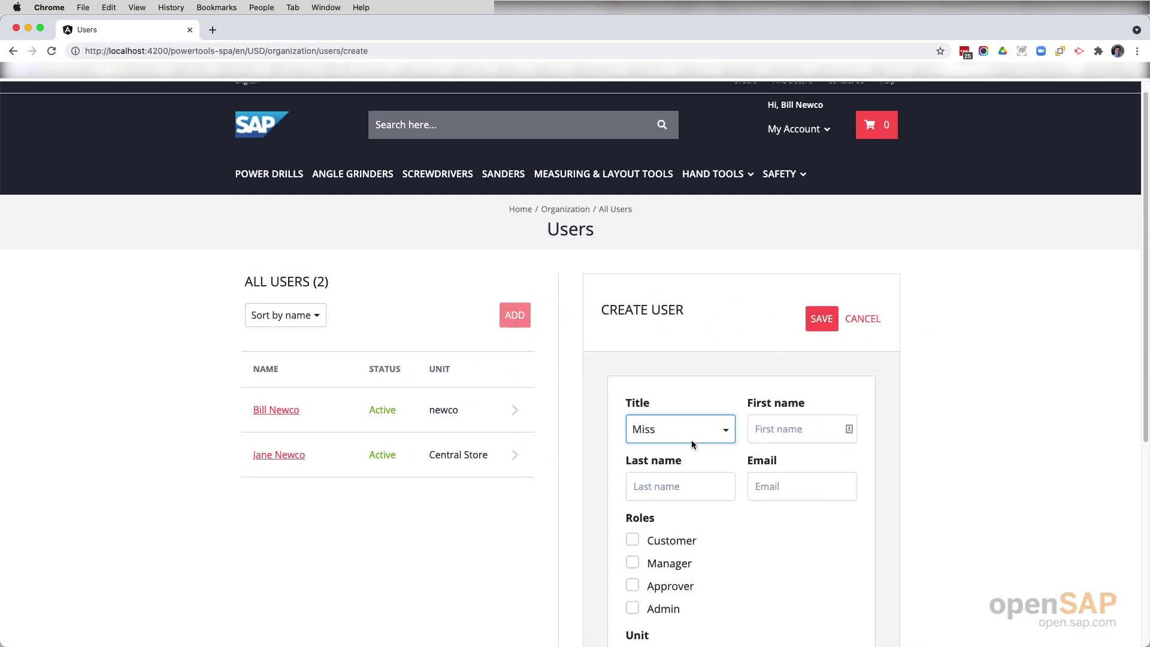
pyautogui.click(776, 421)
pyautogui.write('Annie')
pyautogui.press('Tab')
pyautogui.write('Approver')
pyautogui.press('Tab')
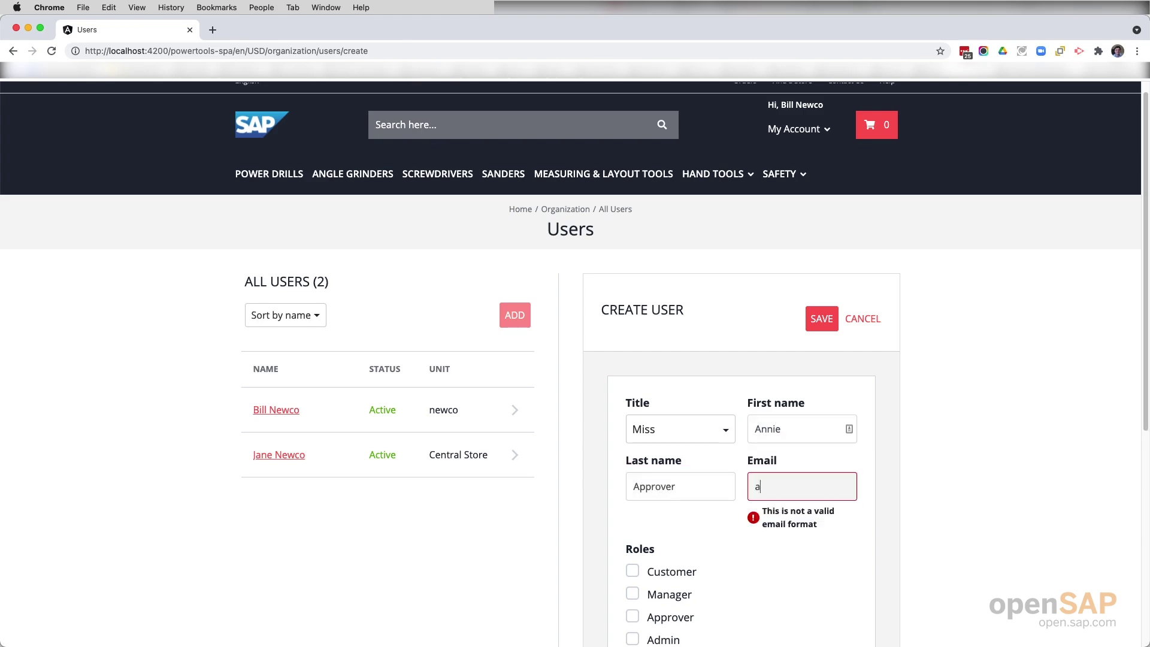
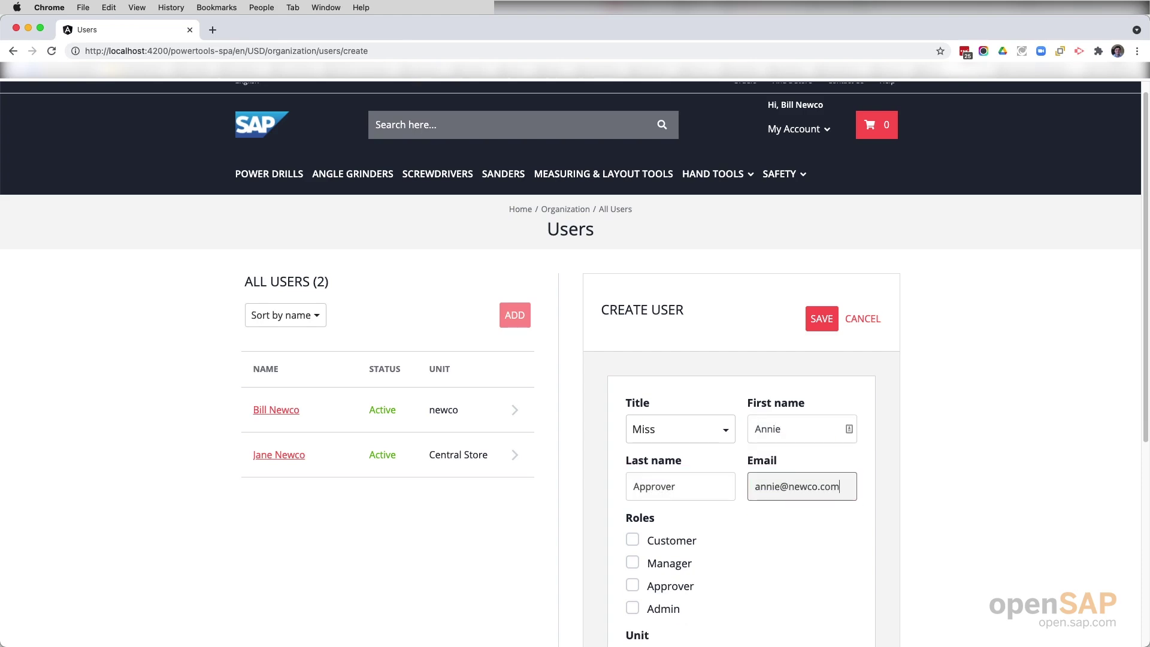
# Give the new user the Approver role in the Central Store unit and save.
pyautogui.scroll(-4, 760, 440)
pyautogui.click(632, 371)
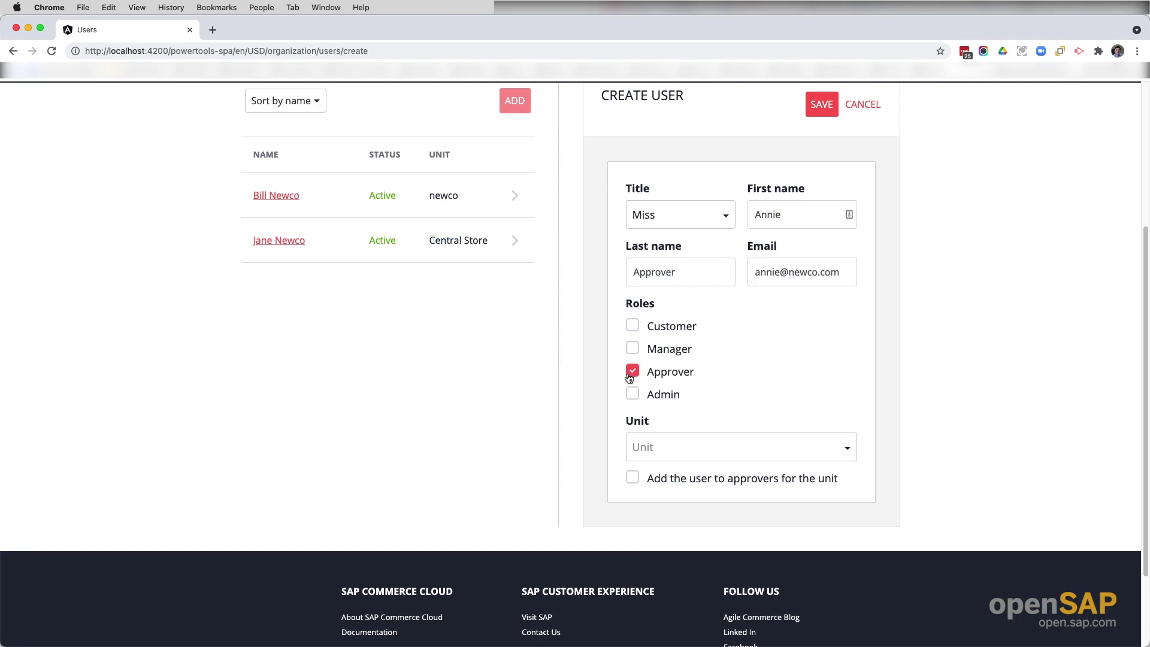
pyautogui.click(692, 446)
pyautogui.click(712, 473)
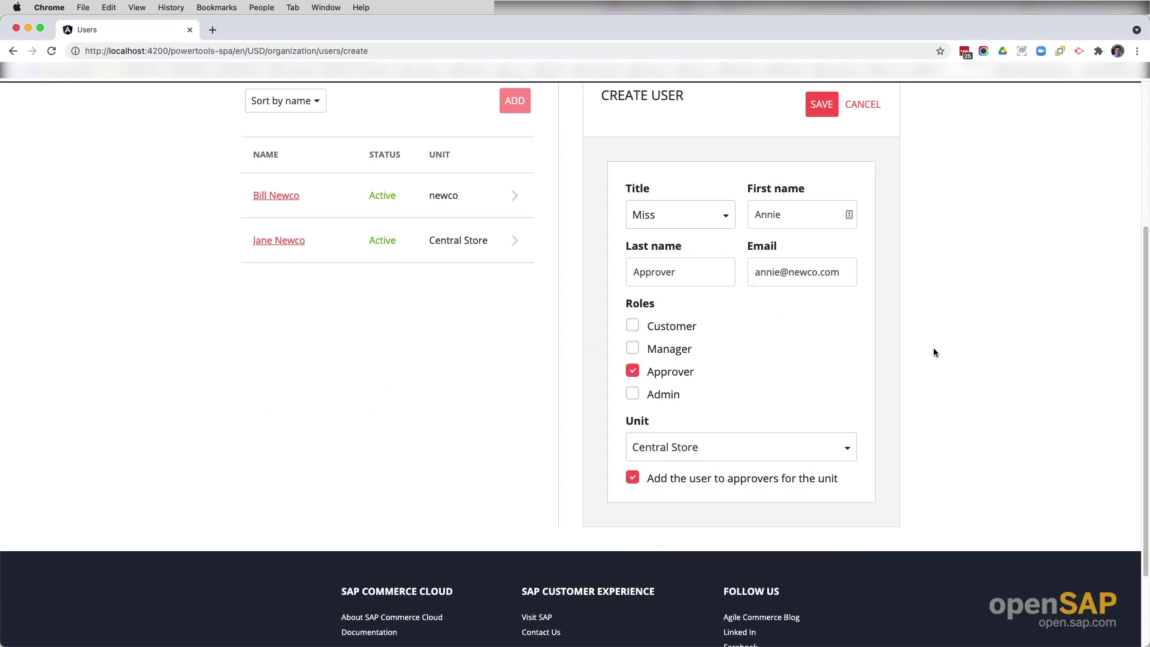
pyautogui.click(822, 104)
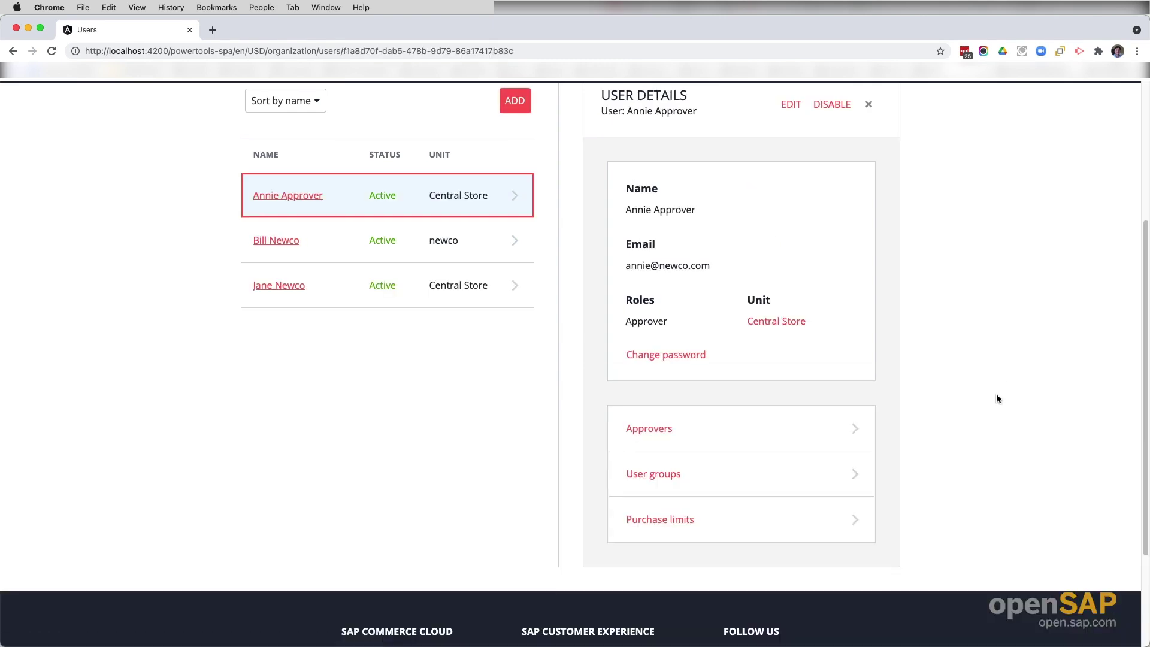
# View the new approver's details in the Users list, then return to the Organization overview.
pyautogui.scroll(5, 988, 395)
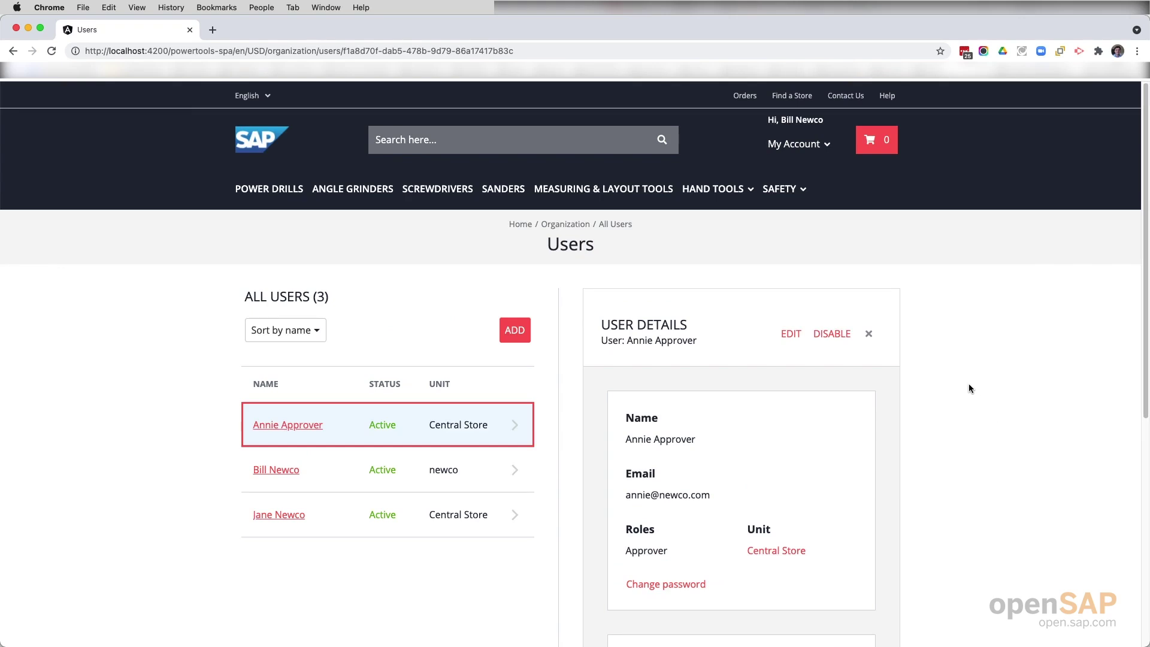
pyautogui.click(565, 224)
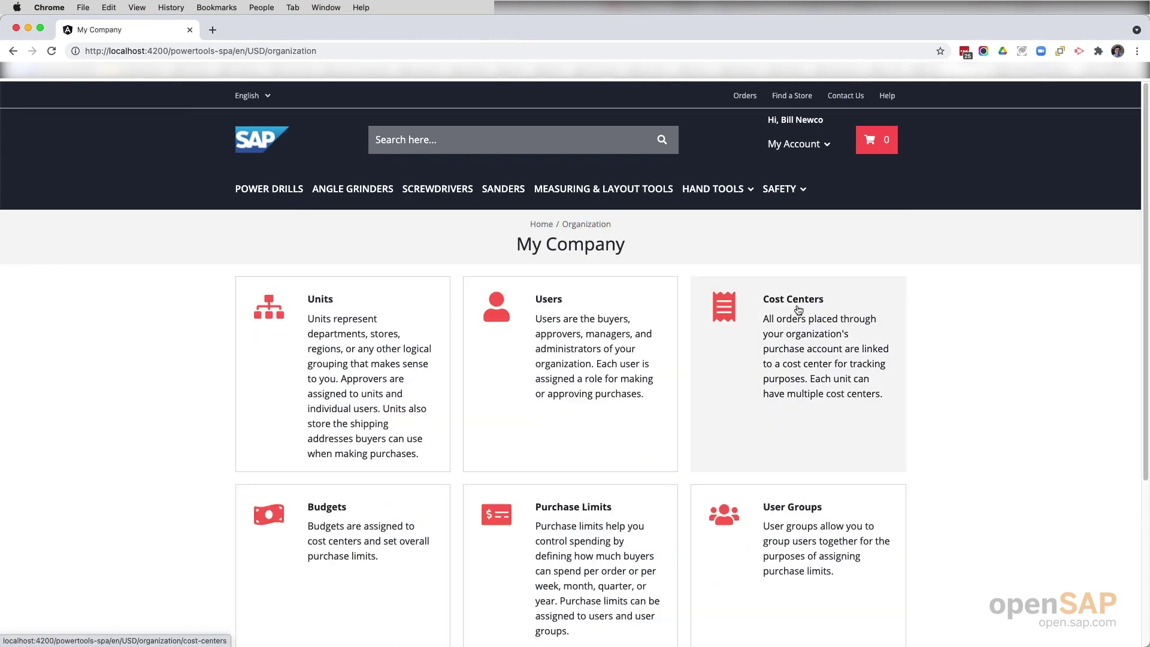
pyautogui.click(563, 362)
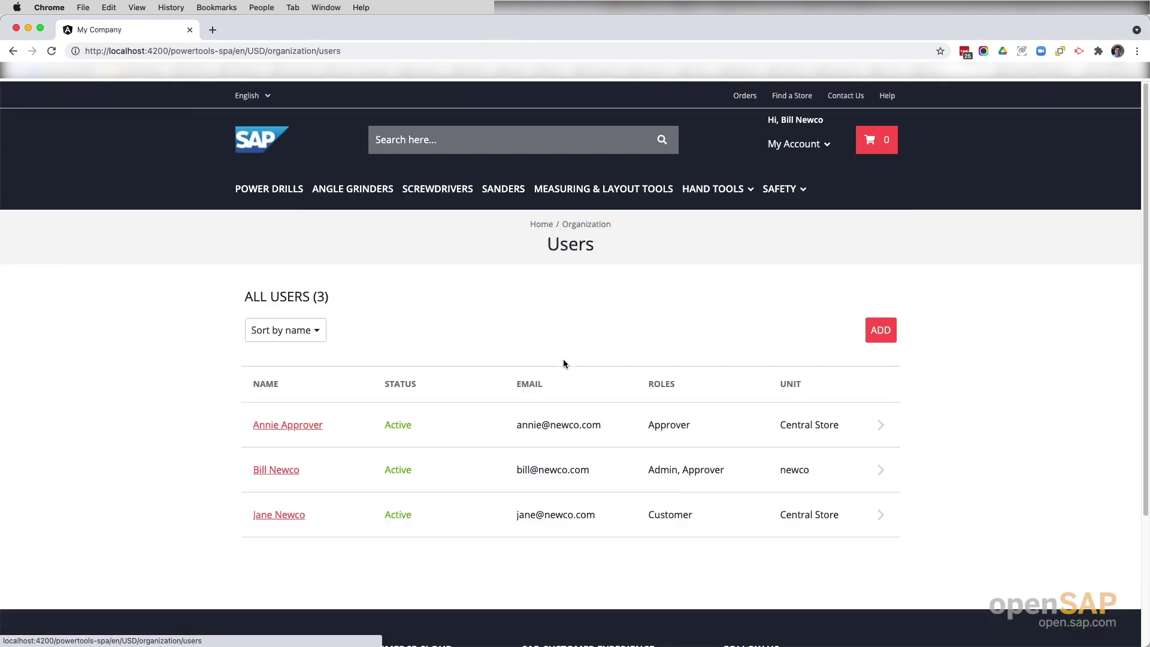
pyautogui.click(298, 427)
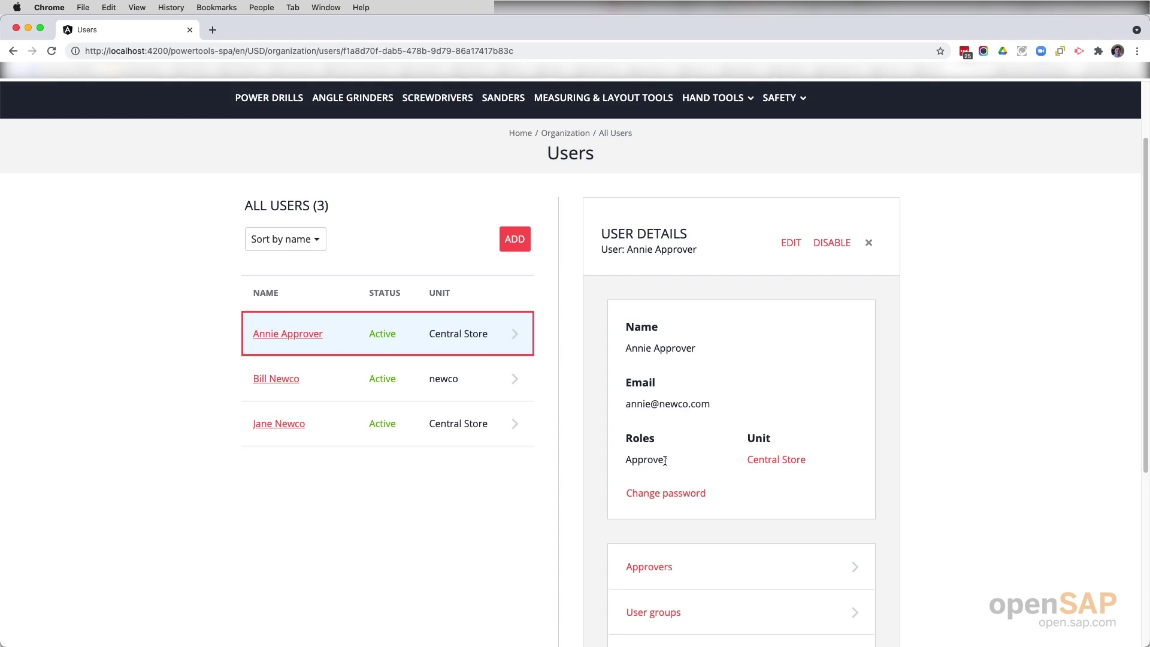
pyautogui.scroll(3, 593, 445)
pyautogui.click(566, 222)
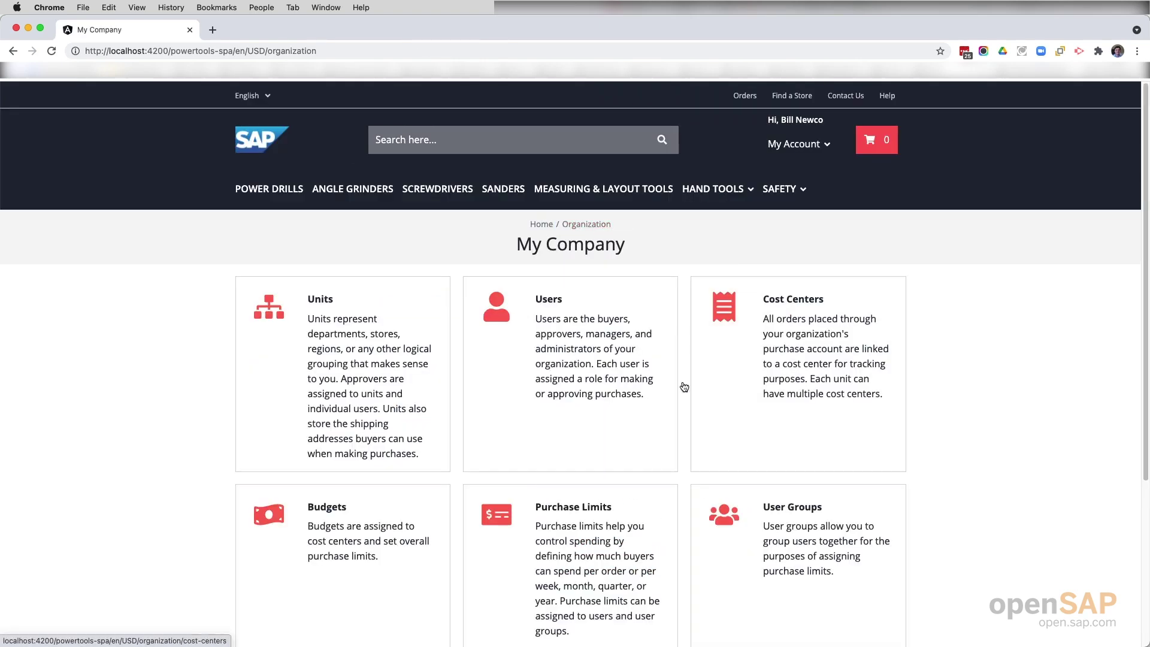
pyautogui.scroll(-3, 522, 410)
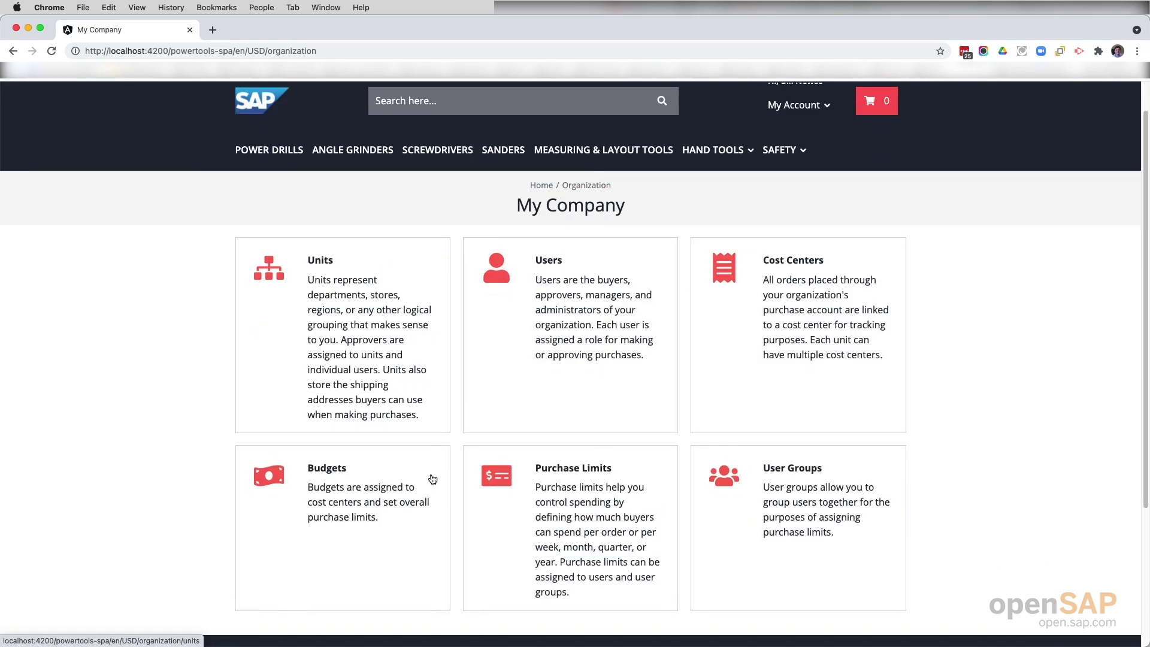
pyautogui.click(365, 312)
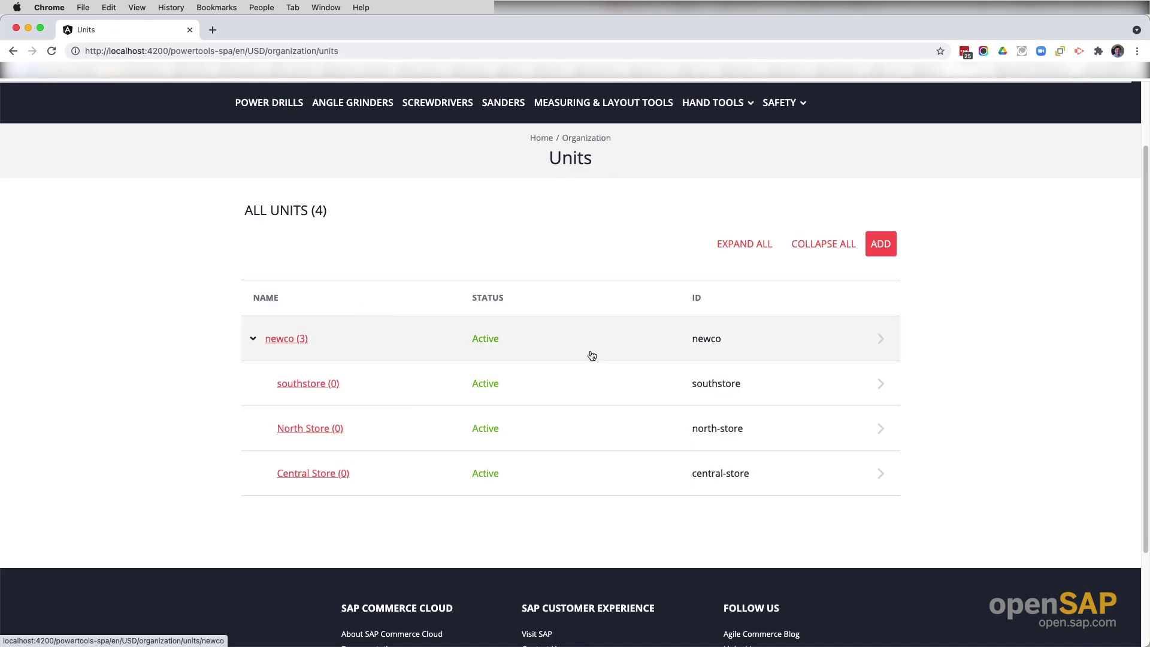
pyautogui.click(327, 473)
pyautogui.scroll(-5, 774, 388)
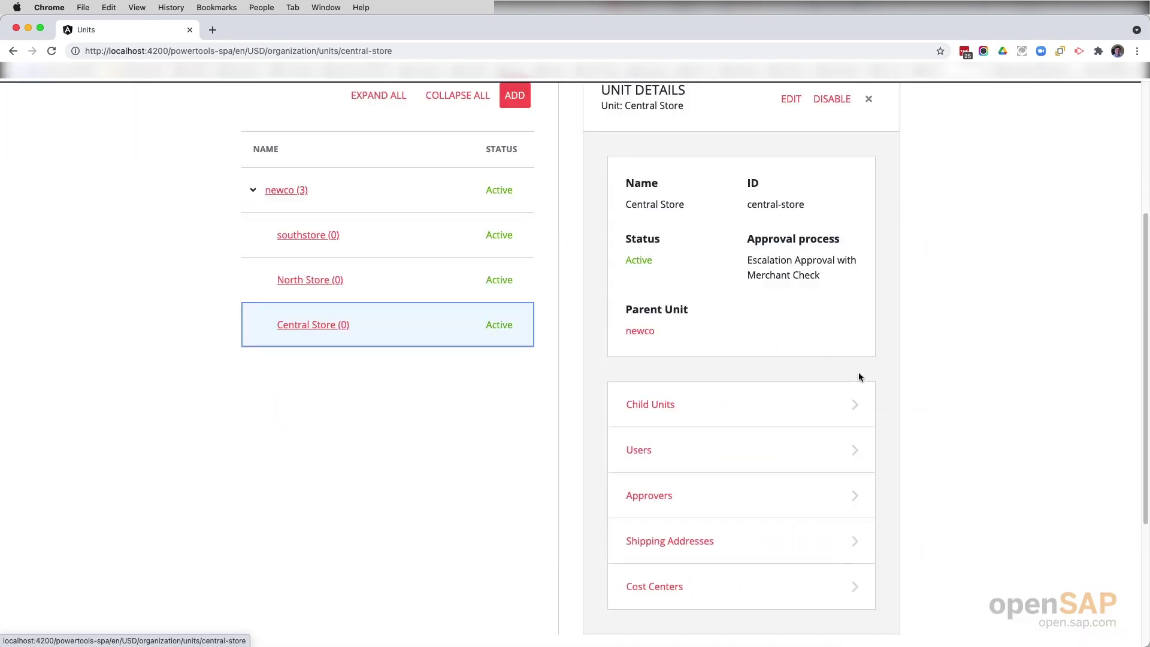
pyautogui.click(686, 497)
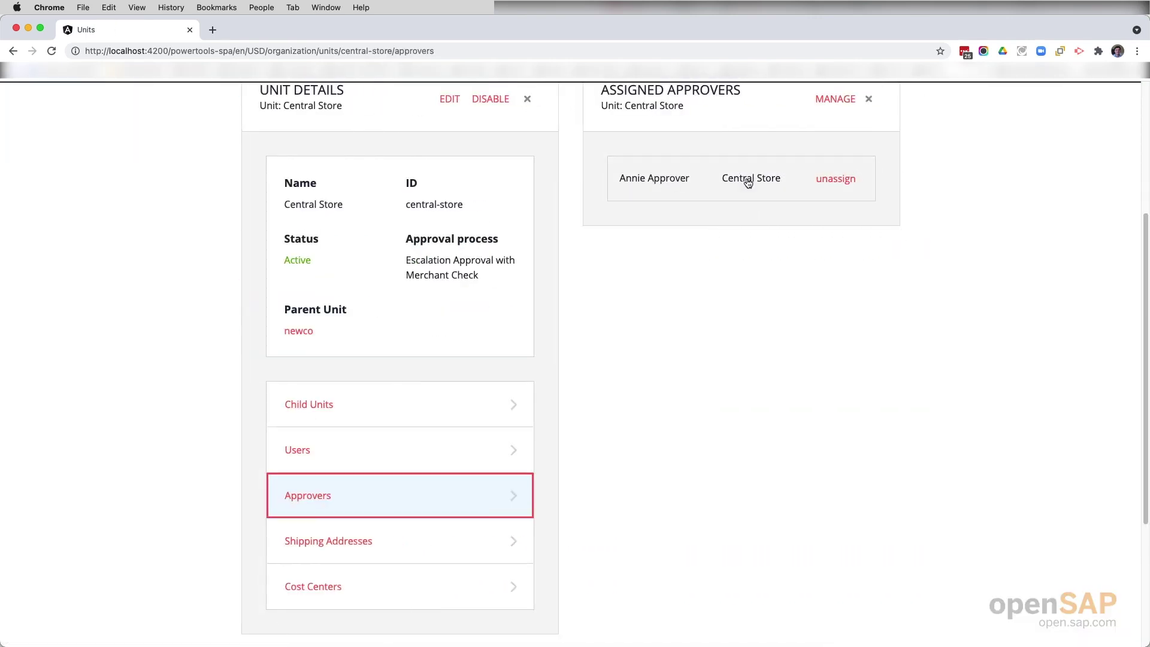
pyautogui.scroll(2, 691, 404)
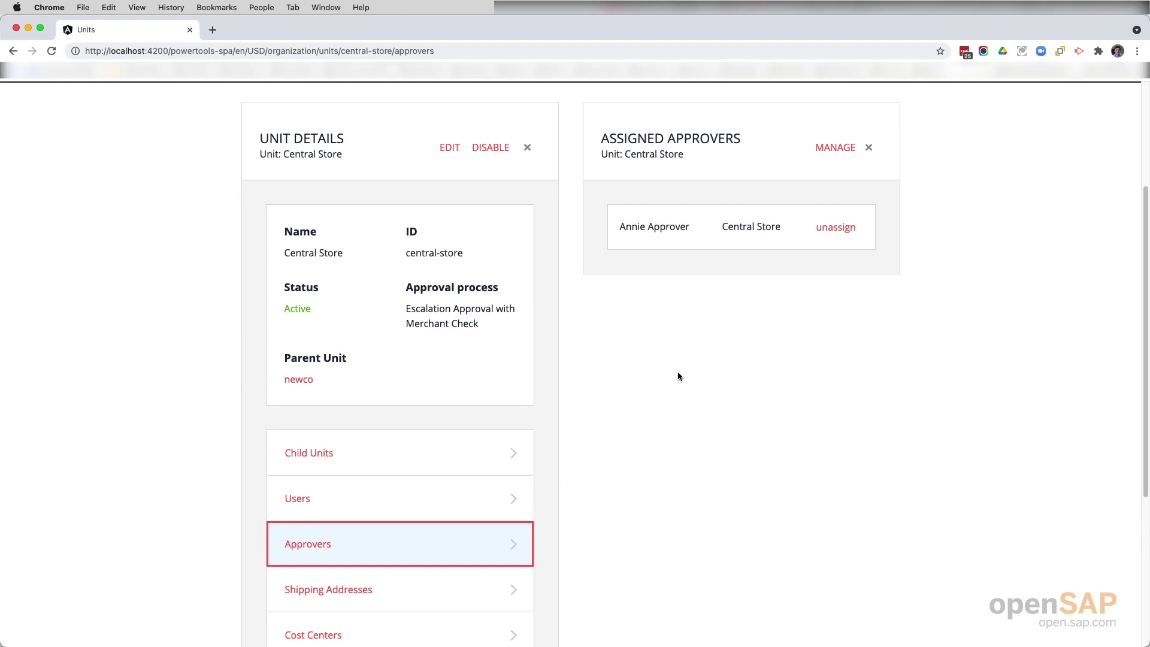
pyautogui.scroll(6, 677, 376)
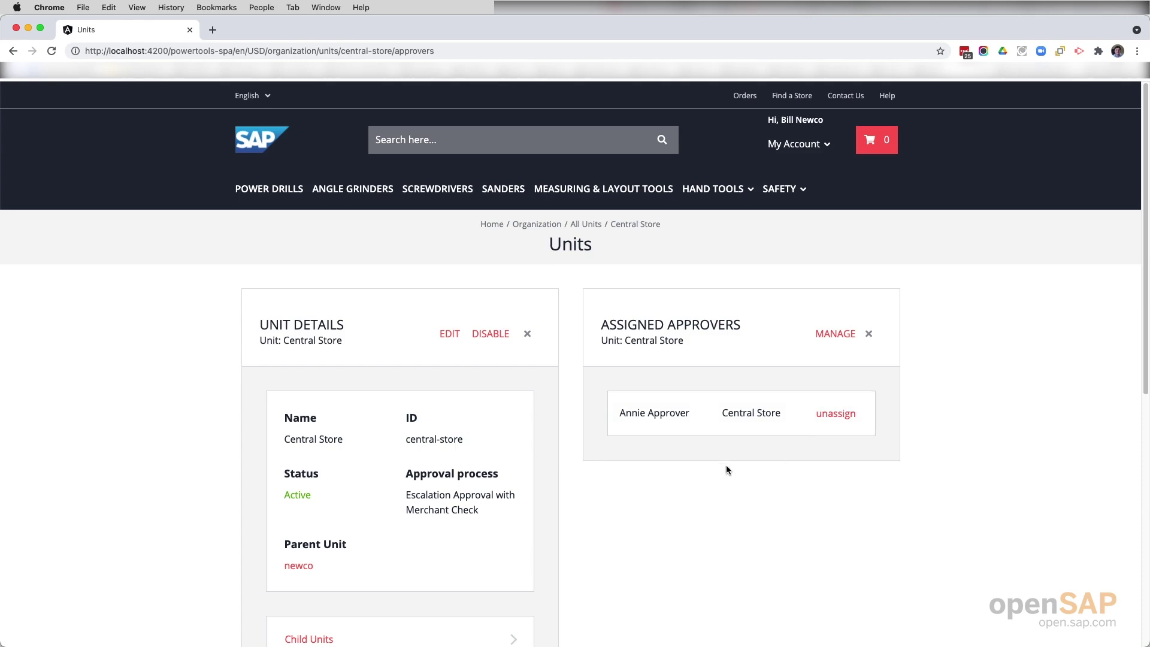
pyautogui.moveTo(625, 414); pyautogui.dragTo(669, 419)
pyautogui.click(681, 436)
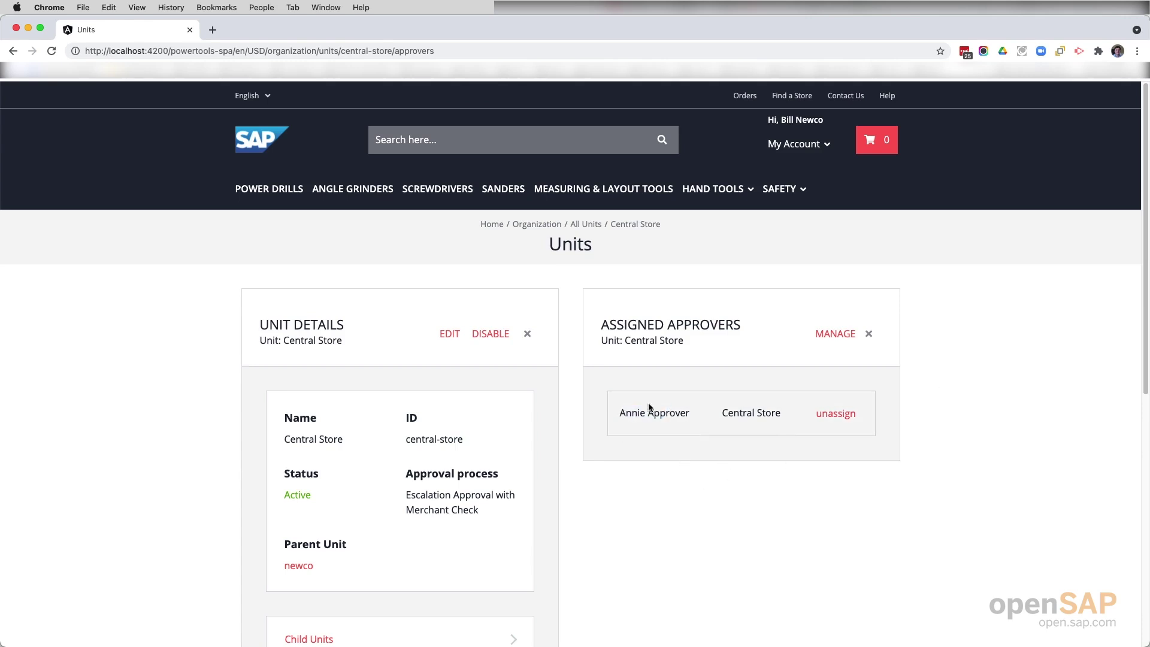
pyautogui.scroll(-3, 641, 500)
pyautogui.scroll(-2, 642, 508)
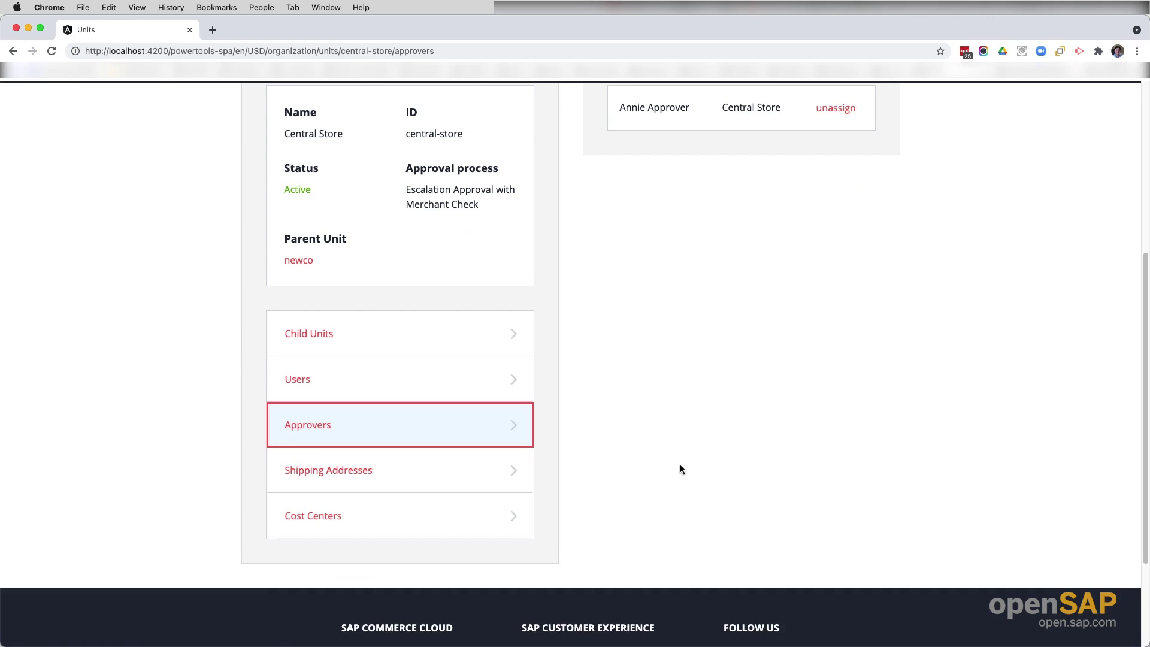
pyautogui.scroll(5, 577, 444)
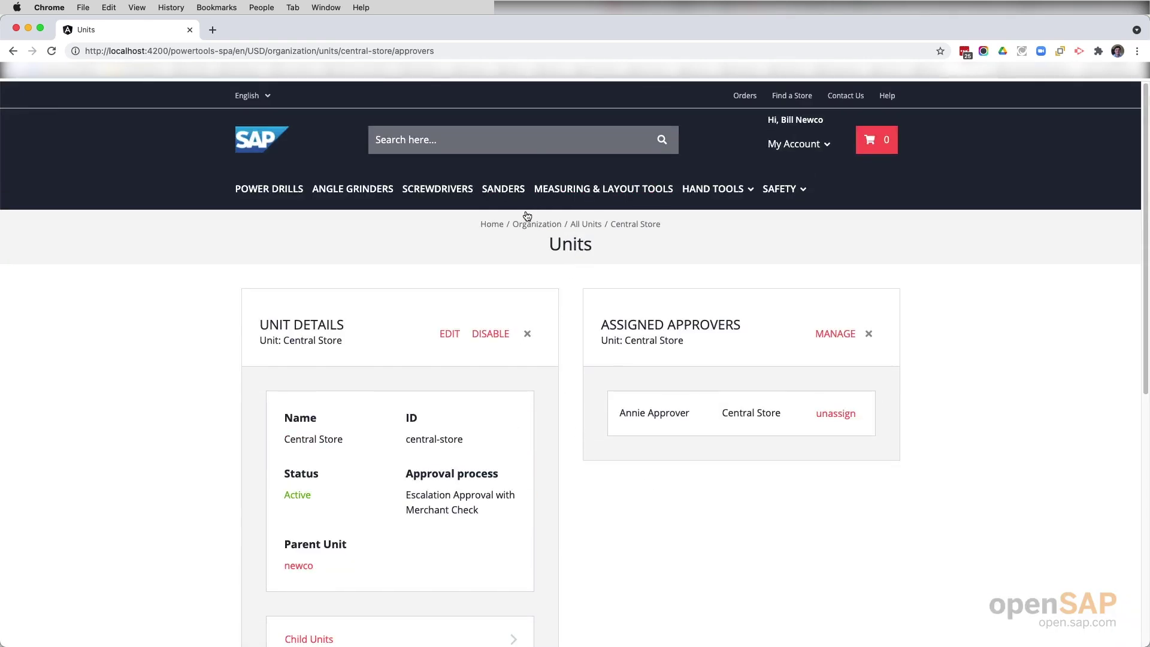
pyautogui.click(527, 223)
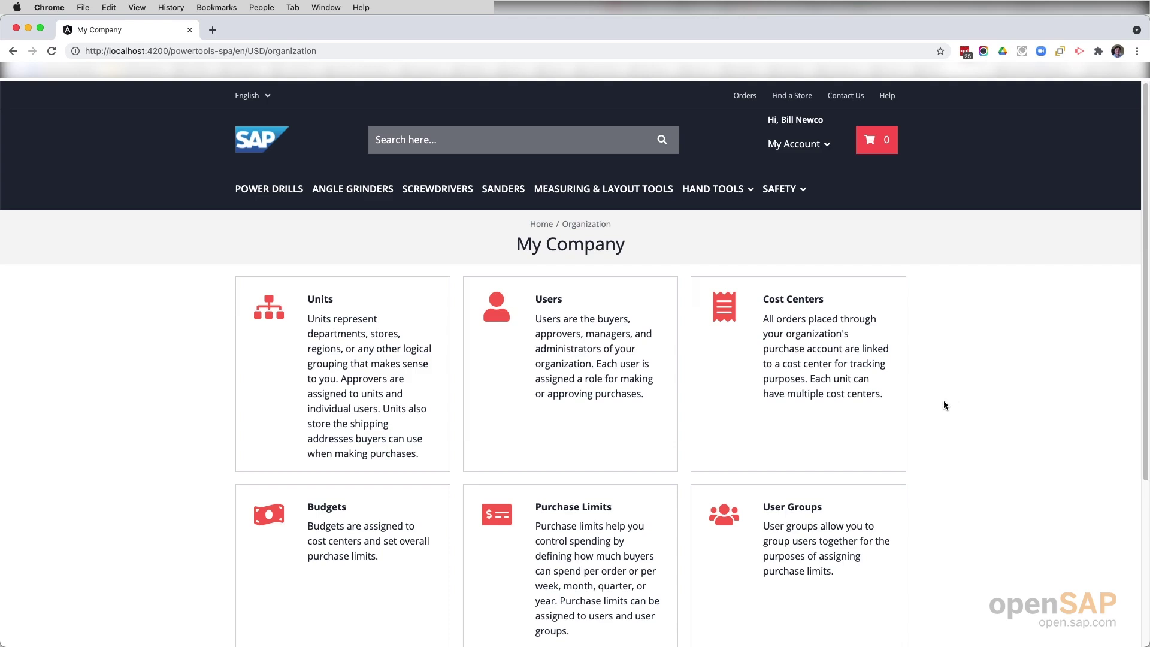
# Open the new approver's details from Users and show their empty Purchase limits list.
pyautogui.scroll(-3, 928, 442)
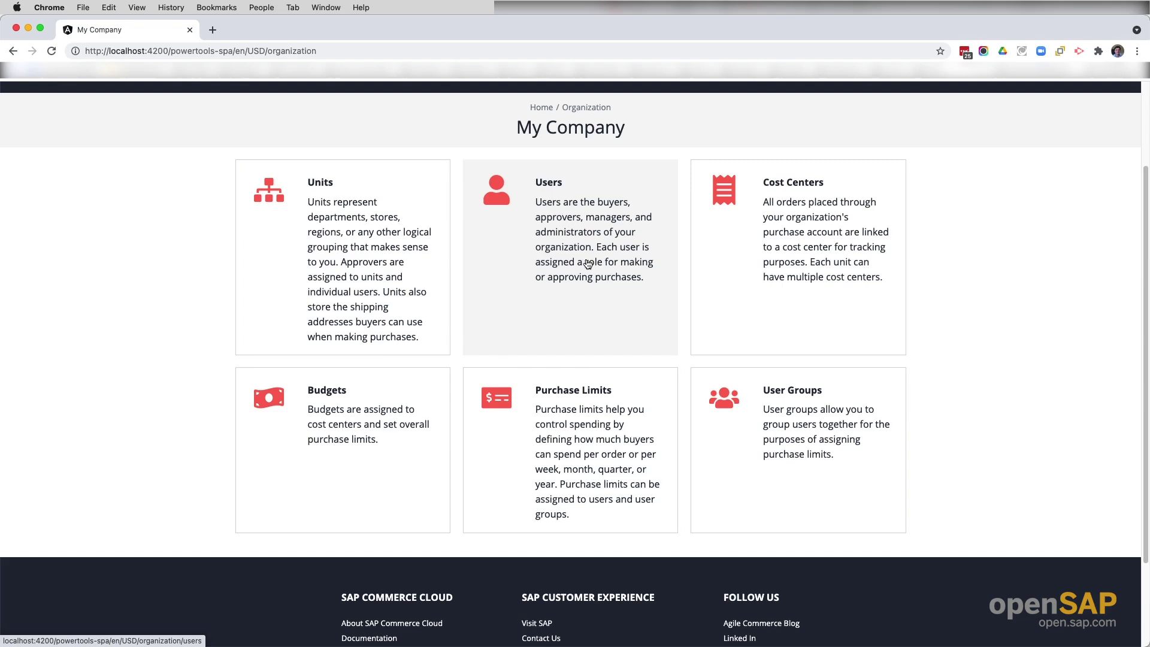
pyautogui.click(586, 260)
pyautogui.click(307, 312)
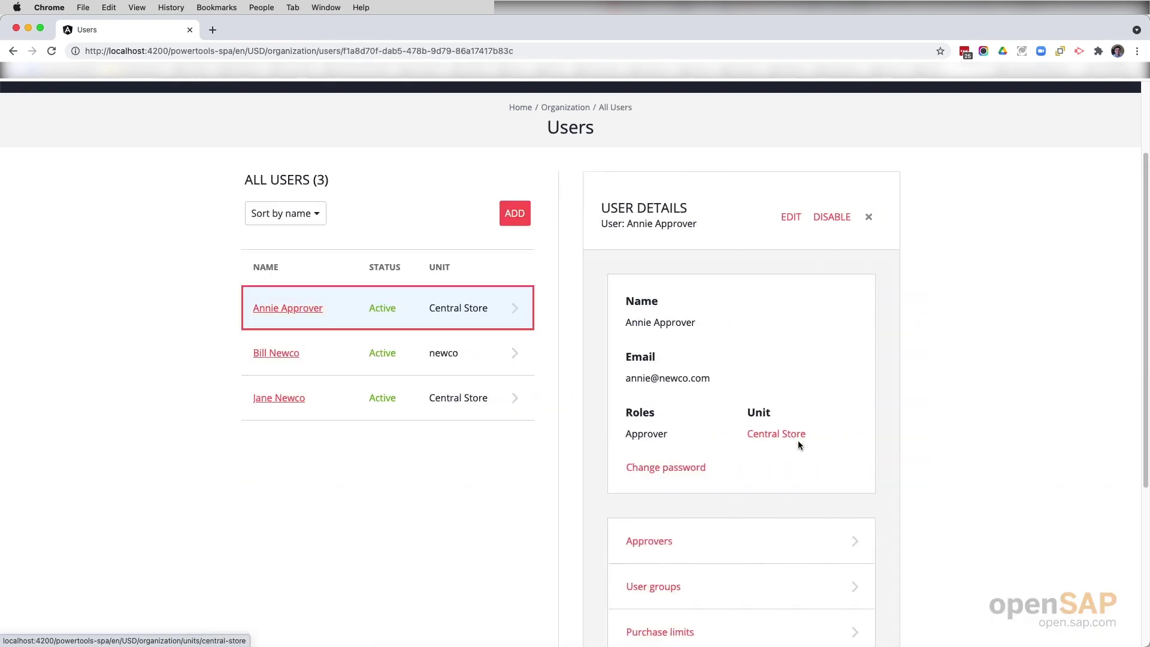
pyautogui.scroll(-2, 798, 439)
pyautogui.click(734, 525)
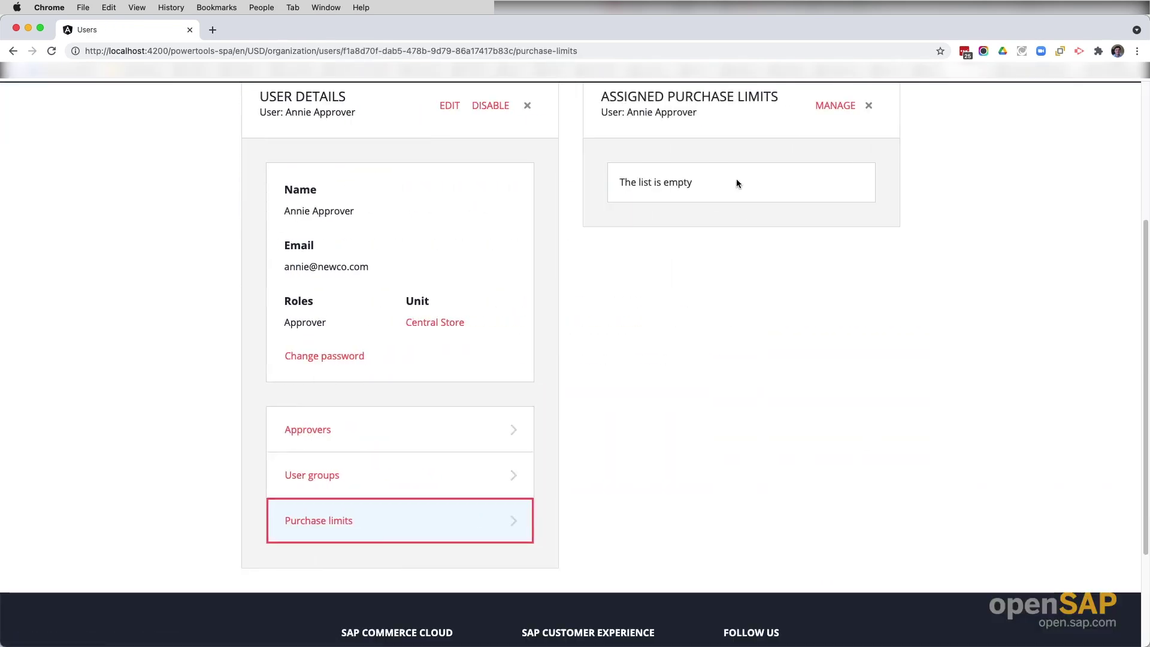